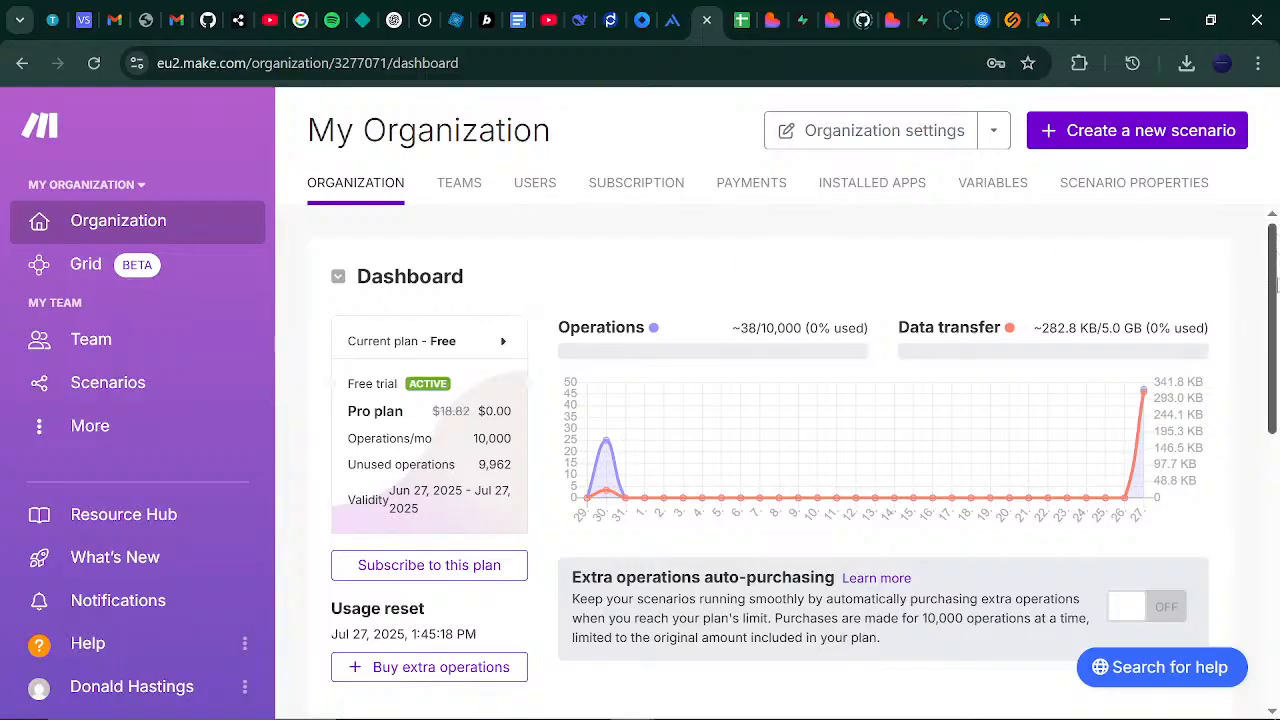
# - Create a new scenario from the organization dashboard and dismiss the app list
pyautogui.moveTo(1274, 285); pyautogui.dragTo(1272, 232)
pyautogui.scroll(-1, 1274, 276)
pyautogui.scroll(1, 1275, 275)
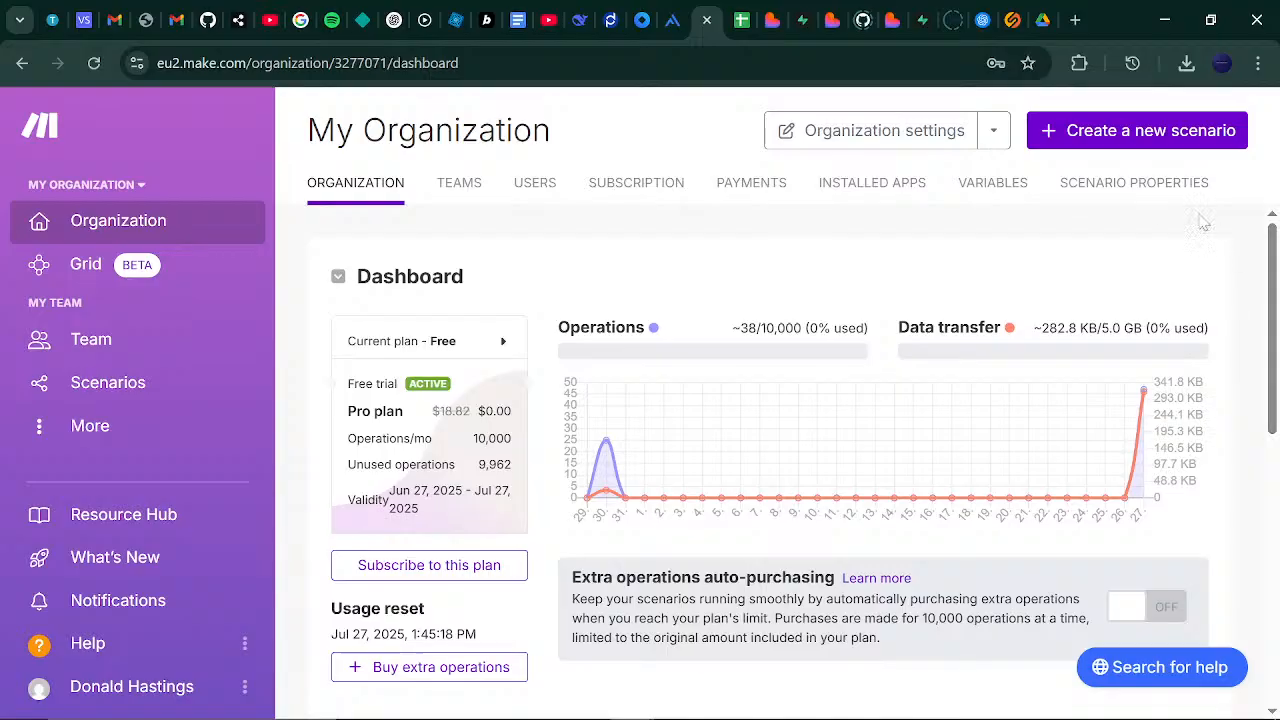
pyautogui.click(1130, 132)
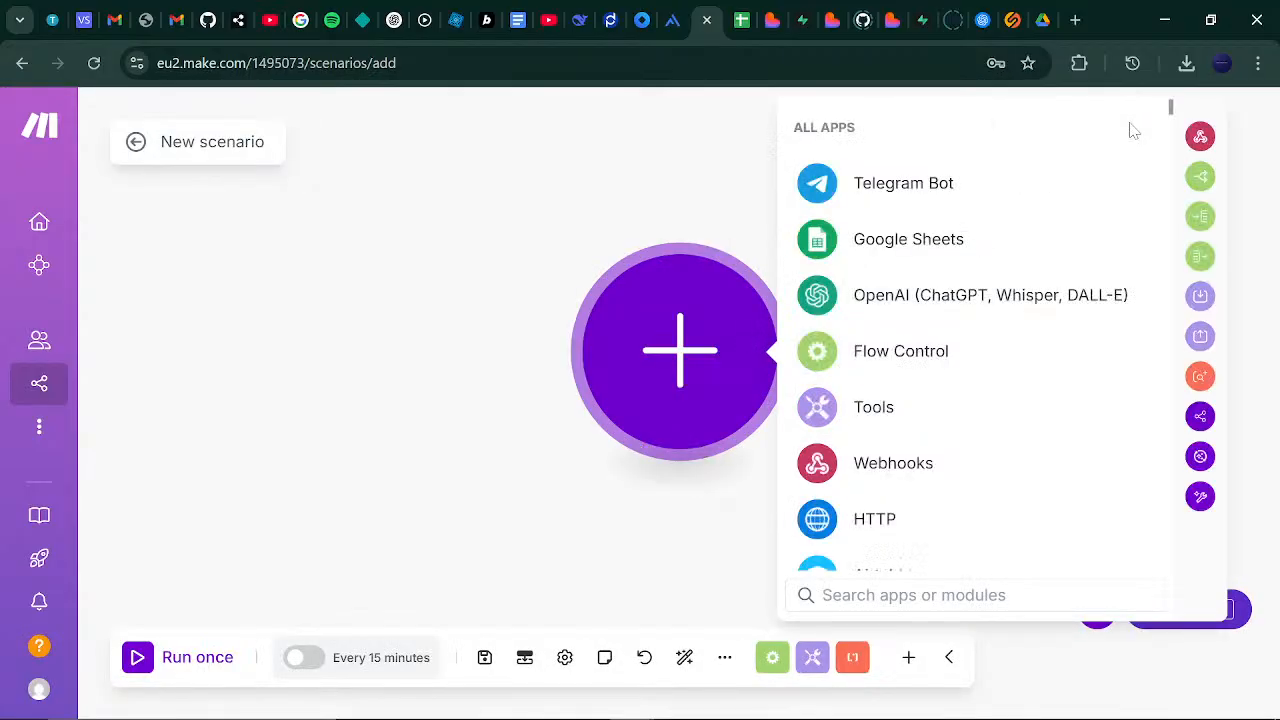
pyautogui.click(518, 345)
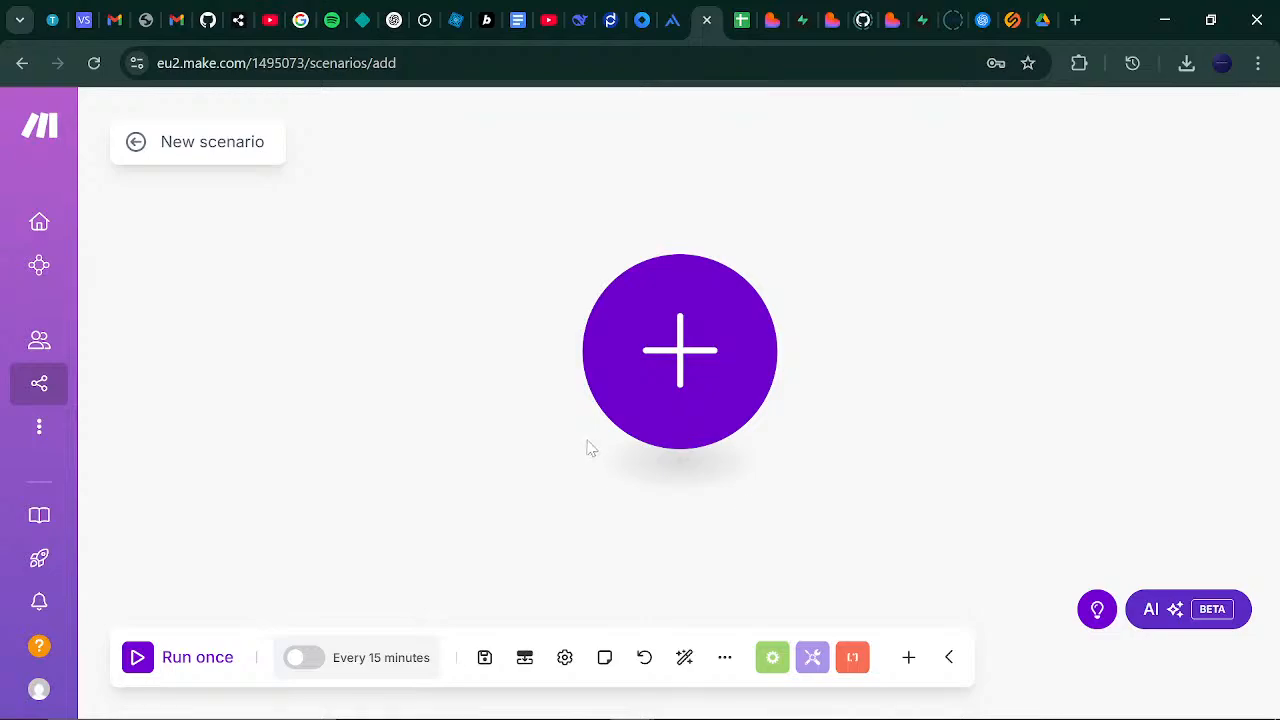
# - Add a Google Sheets Search Rows module as the scenario's first module and close its settings
pyautogui.click(694, 345)
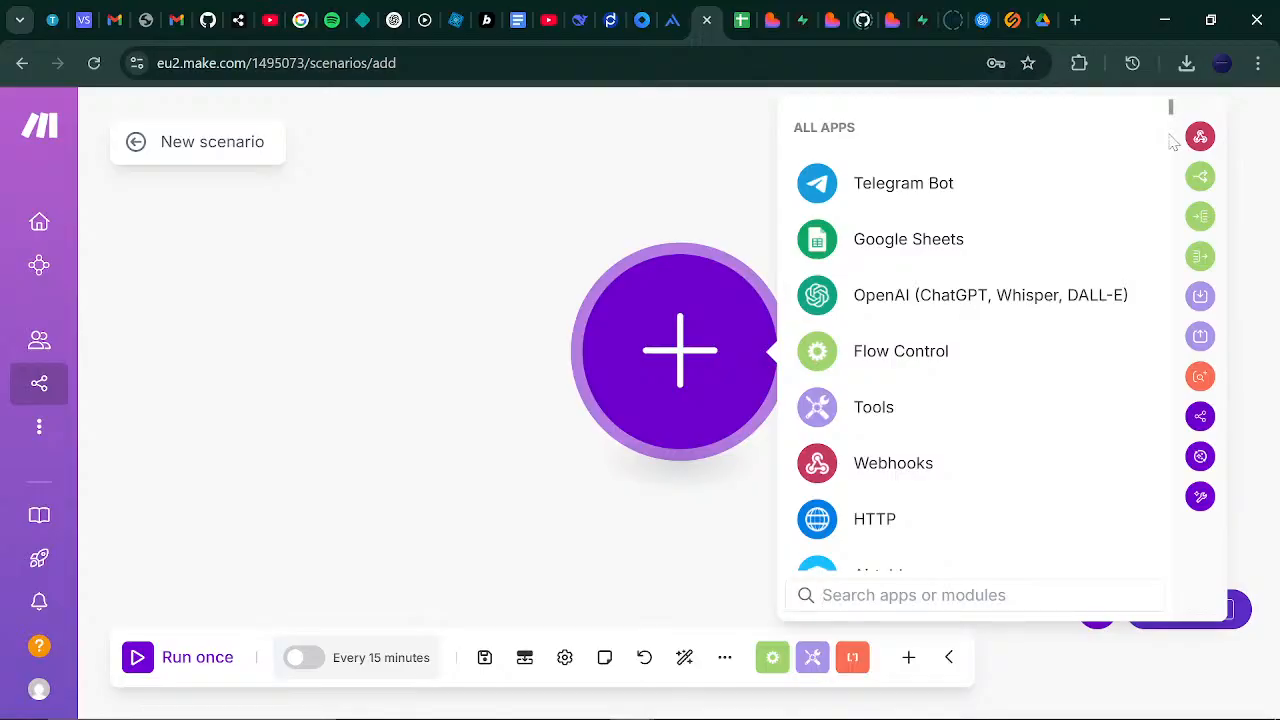
pyautogui.scroll(-20, 1174, 110)
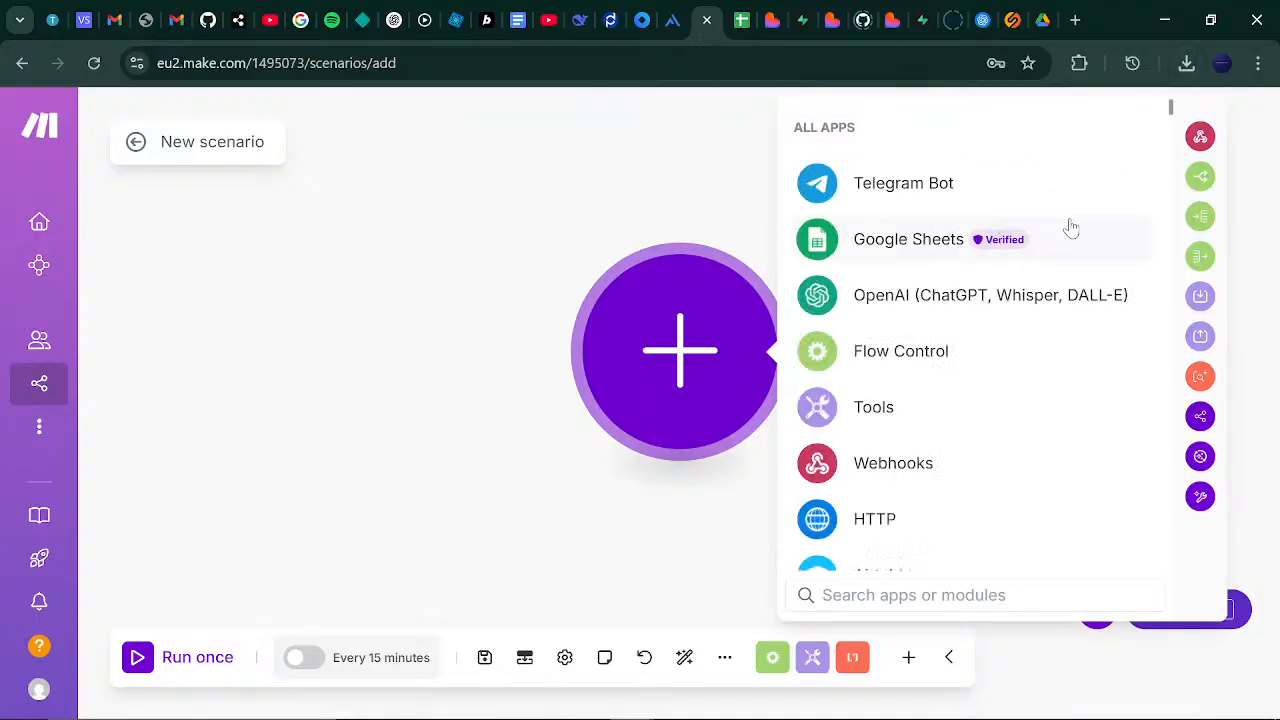
pyautogui.click(912, 248)
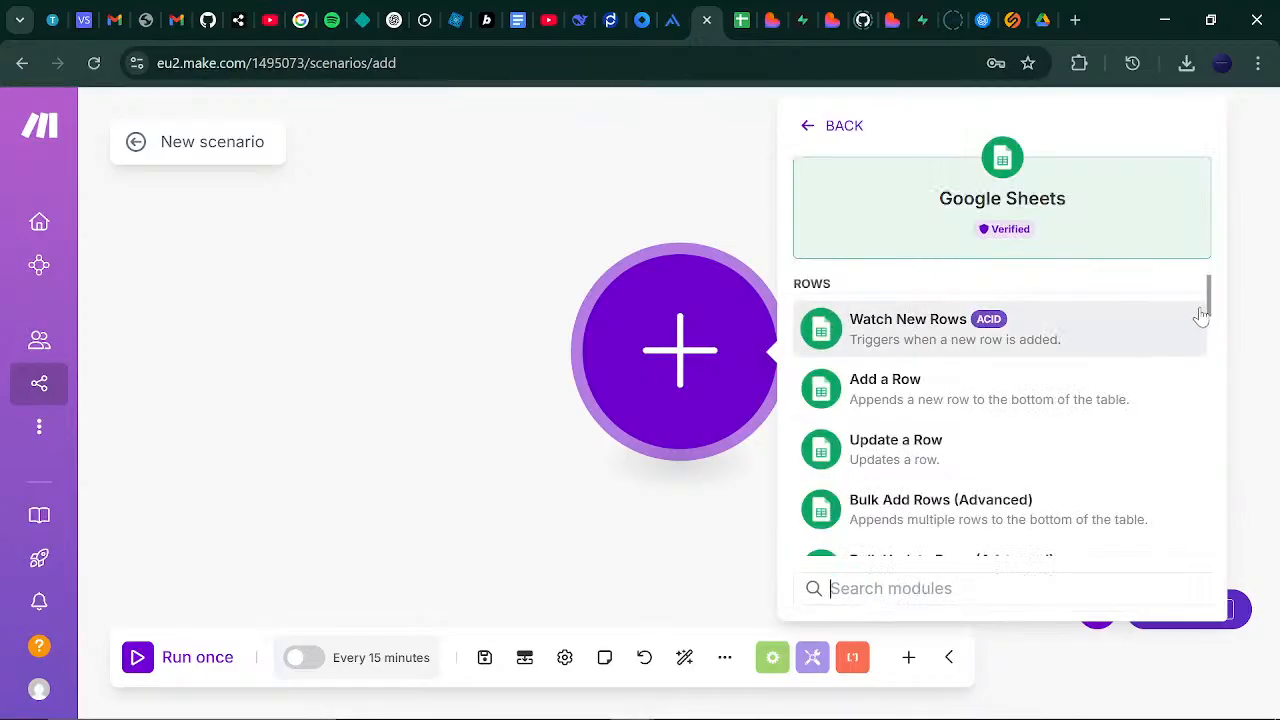
pyautogui.scroll(-4, 1210, 310)
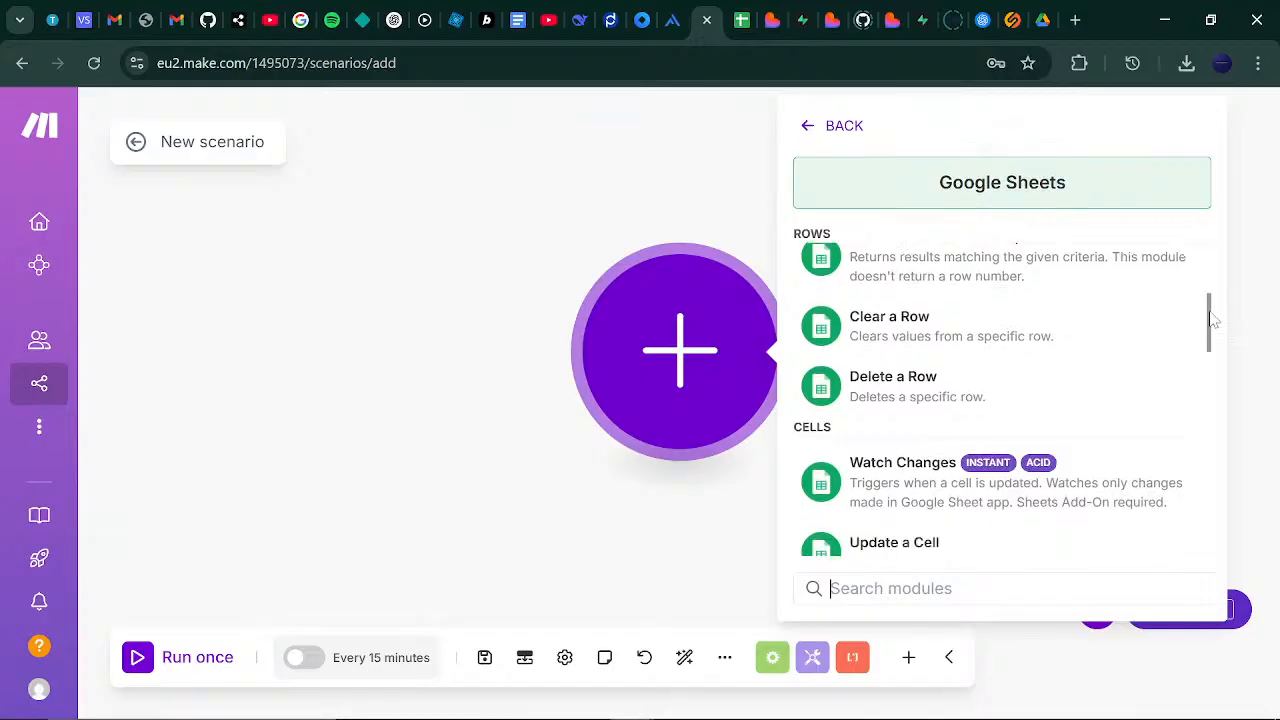
pyautogui.moveTo(1213, 313); pyautogui.dragTo(1213, 305)
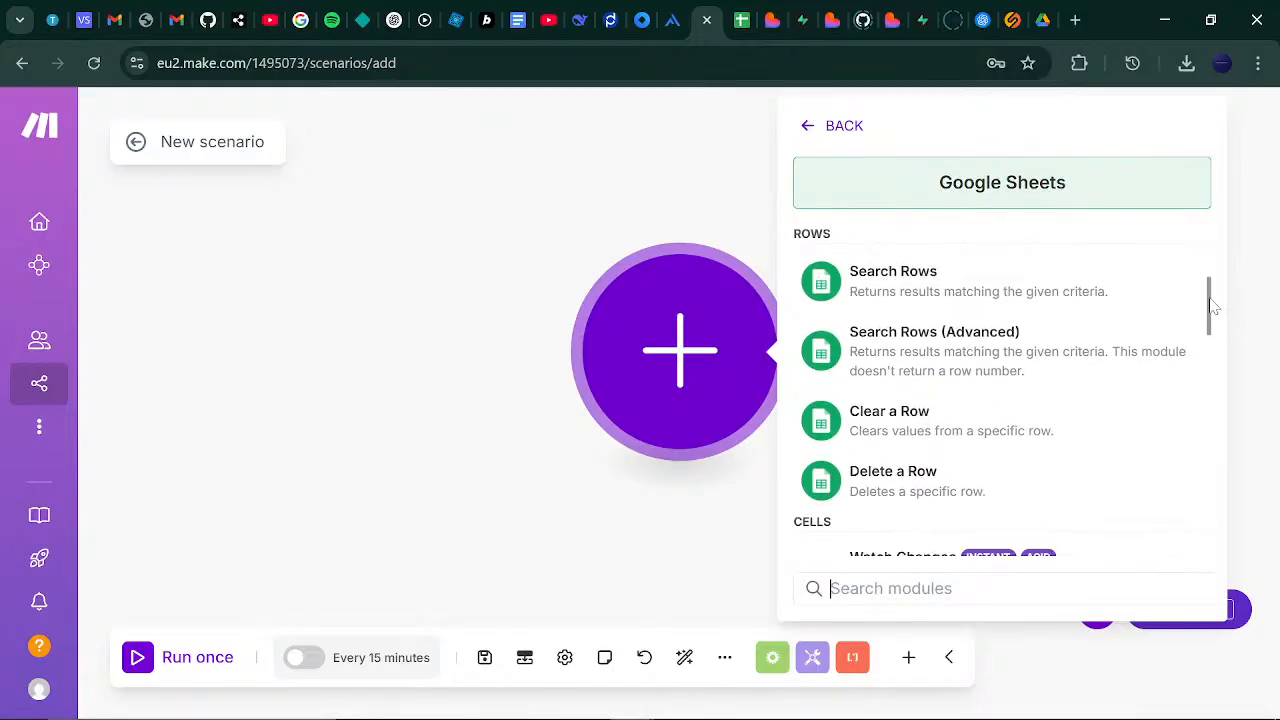
pyautogui.click(1008, 280)
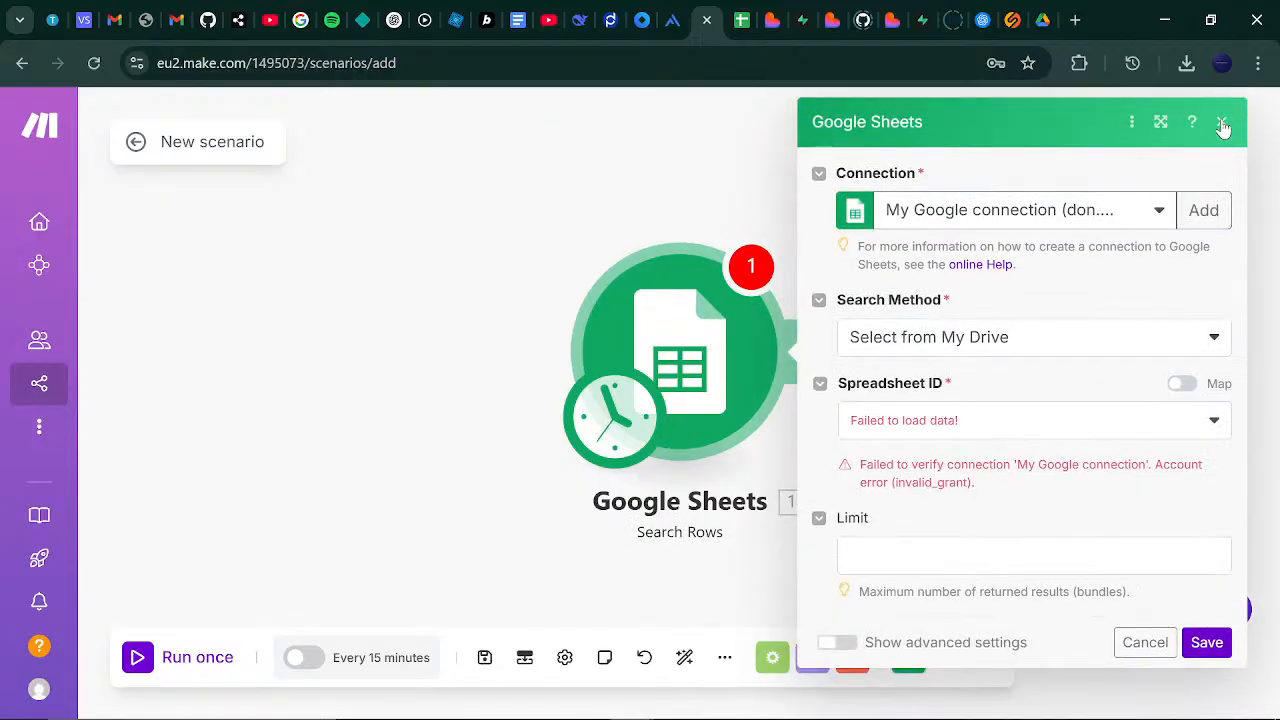
pyautogui.click(1221, 122)
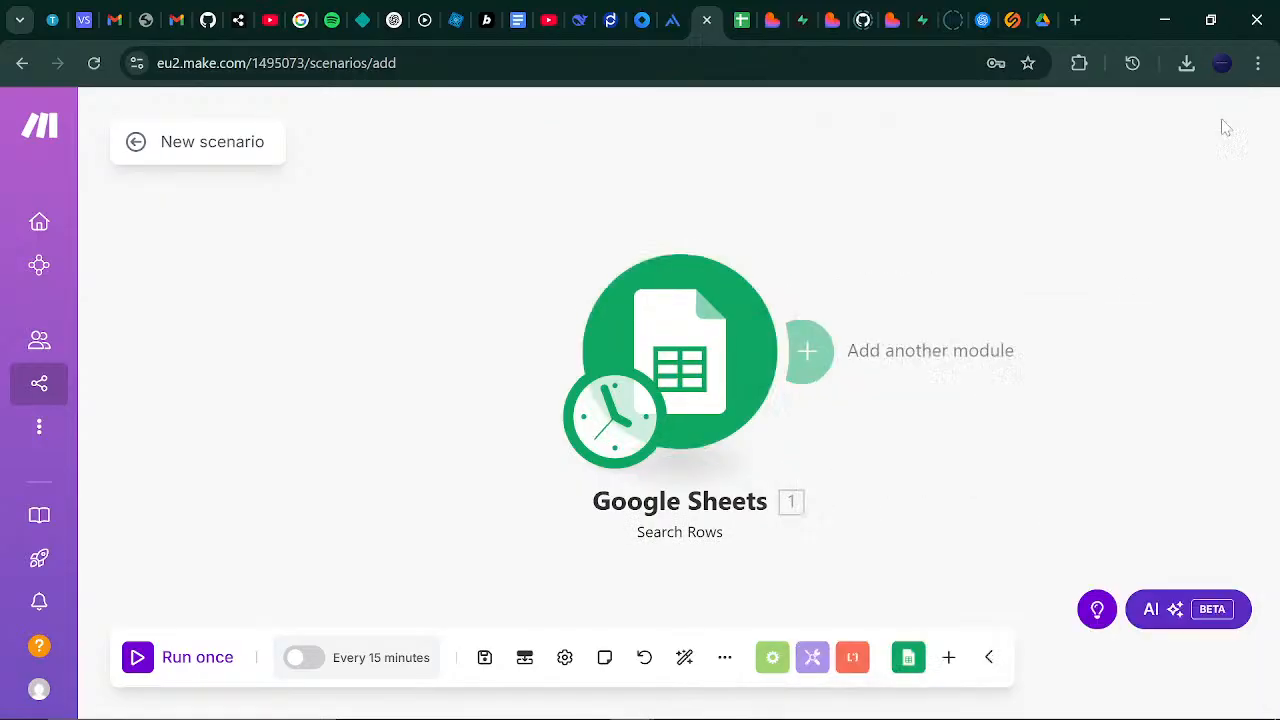
# - Switch to the Oaks Of Righteousness Academy sheet in Google Sheets and examine the students' IDs, names, classes and marks
pyautogui.click(750, 10)
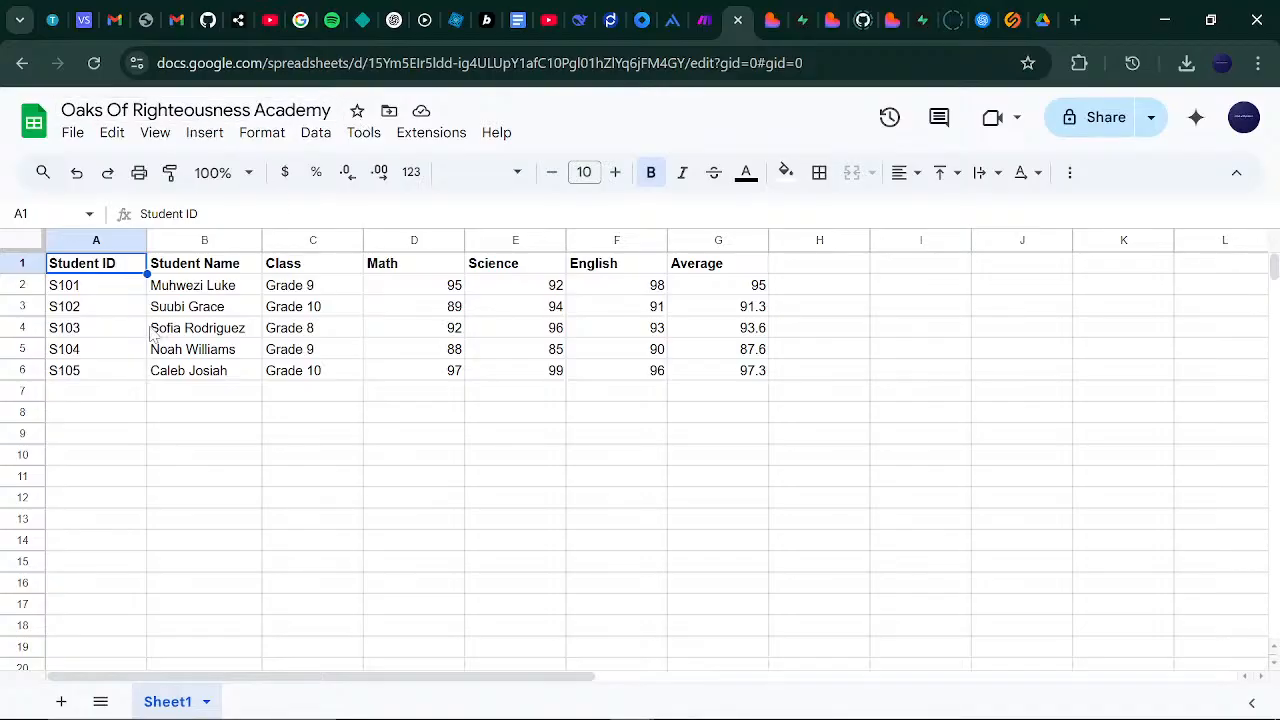
pyautogui.click(214, 290)
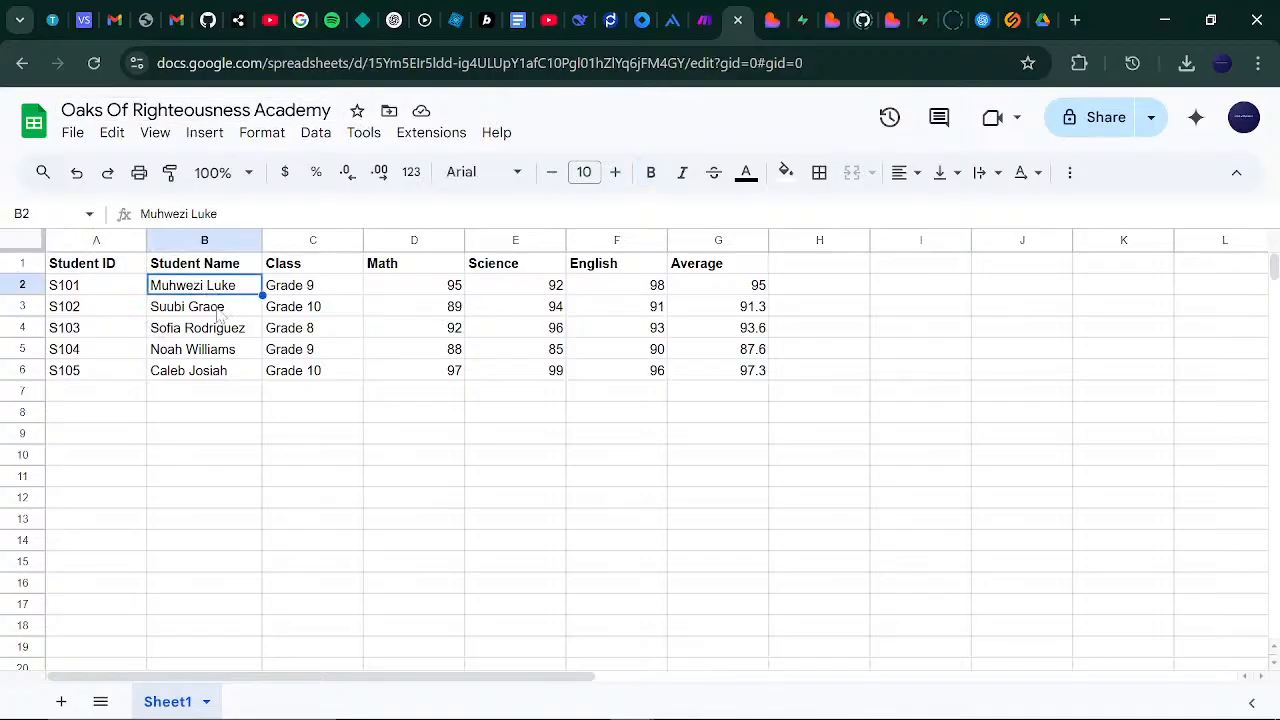
pyautogui.click(218, 313)
pyautogui.click(221, 329)
pyautogui.click(227, 350)
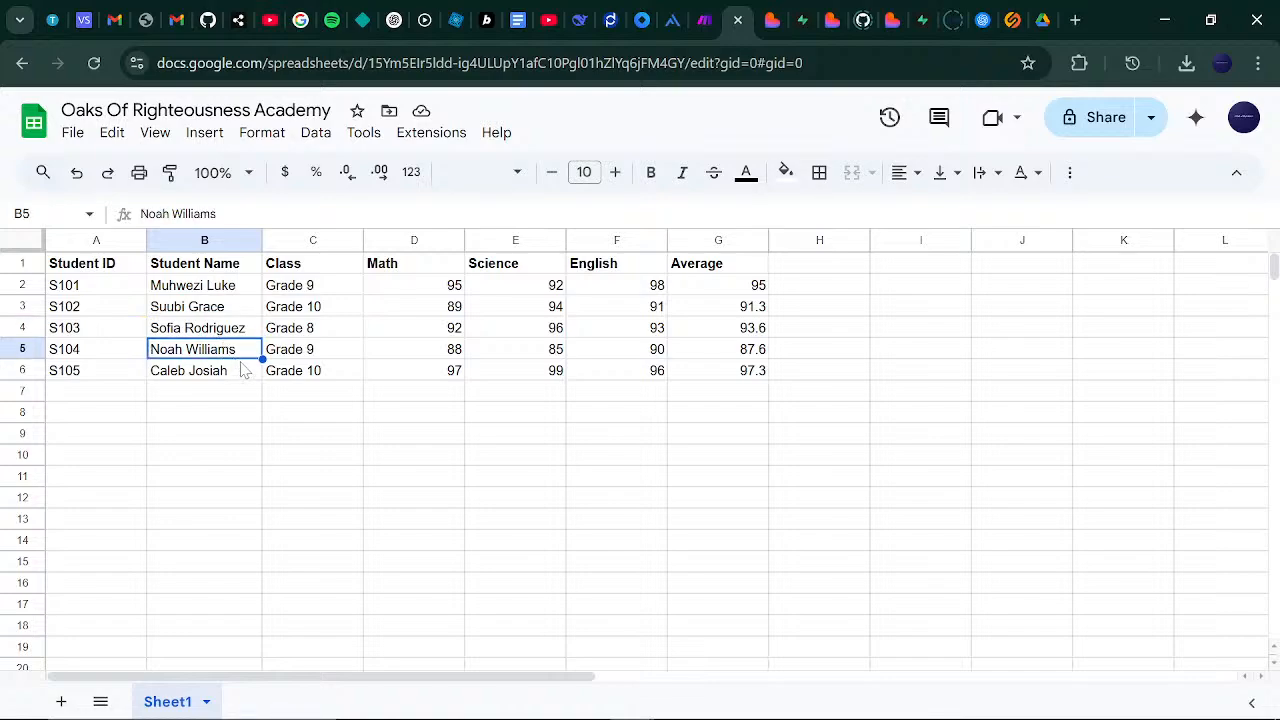
pyautogui.click(240, 370)
pyautogui.click(315, 376)
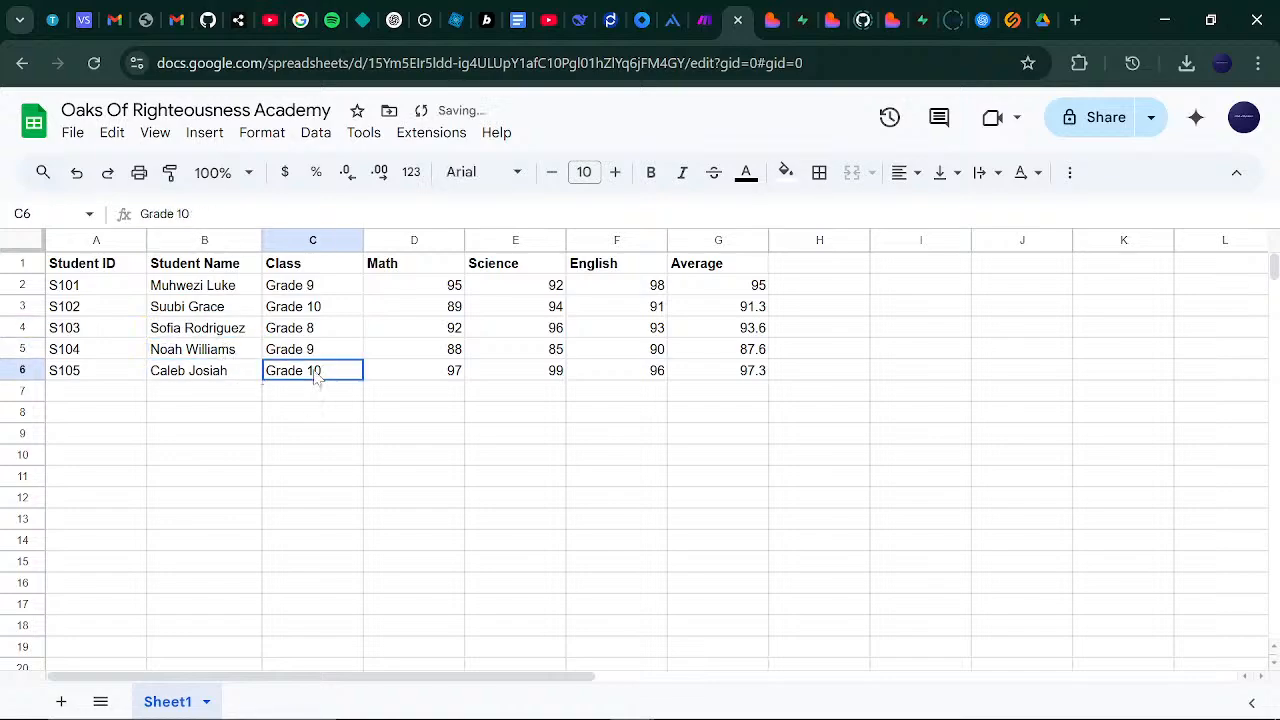
pyautogui.click(318, 352)
pyautogui.click(322, 334)
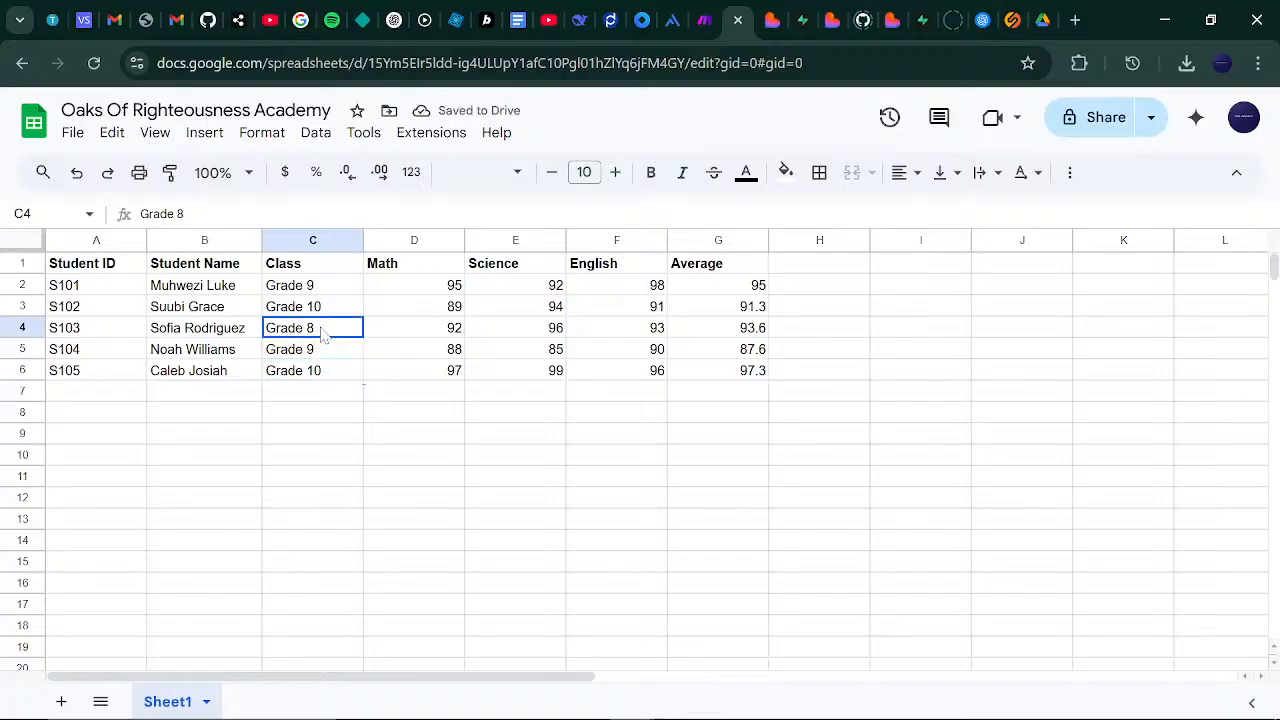
pyautogui.click(324, 314)
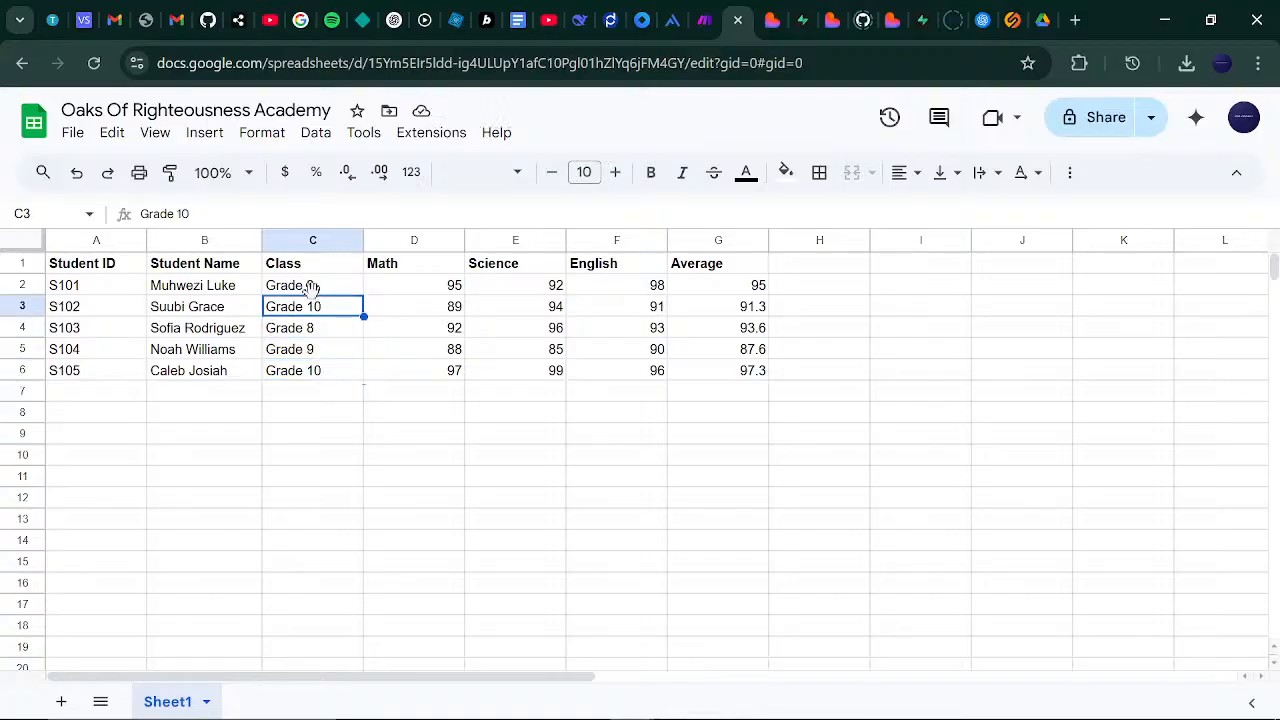
pyautogui.click(316, 289)
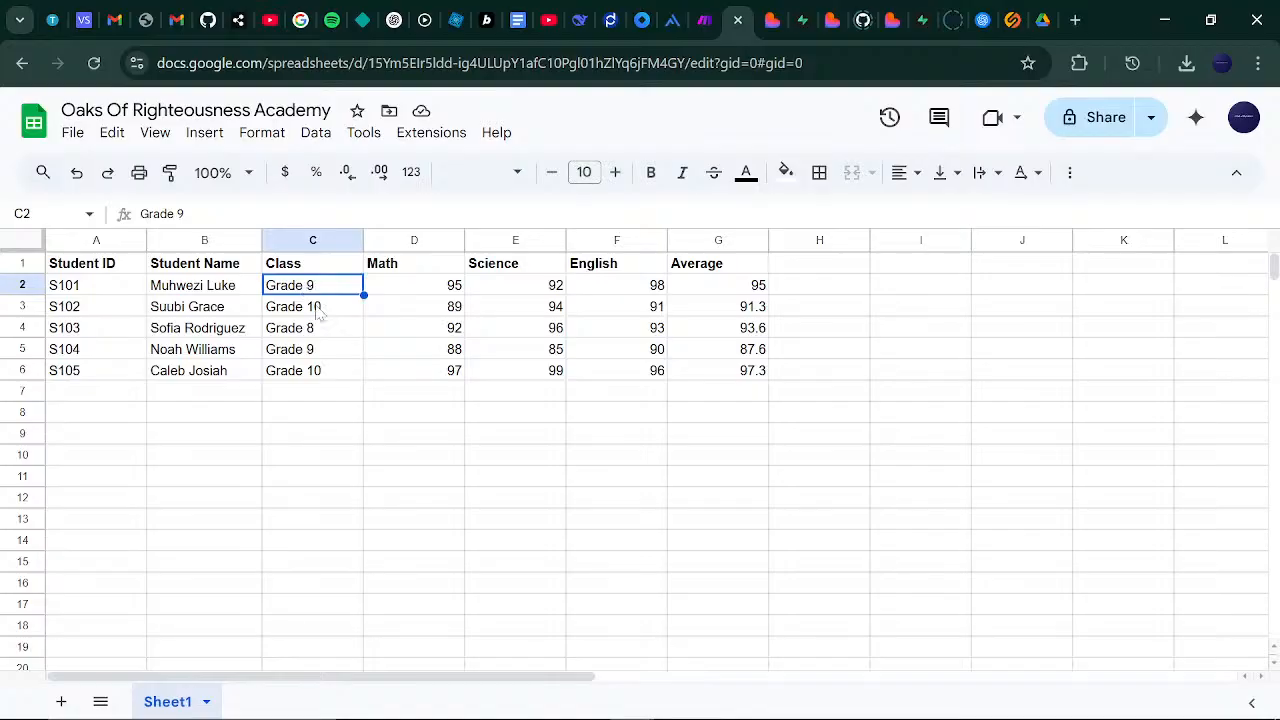
pyautogui.click(314, 310)
pyautogui.click(316, 330)
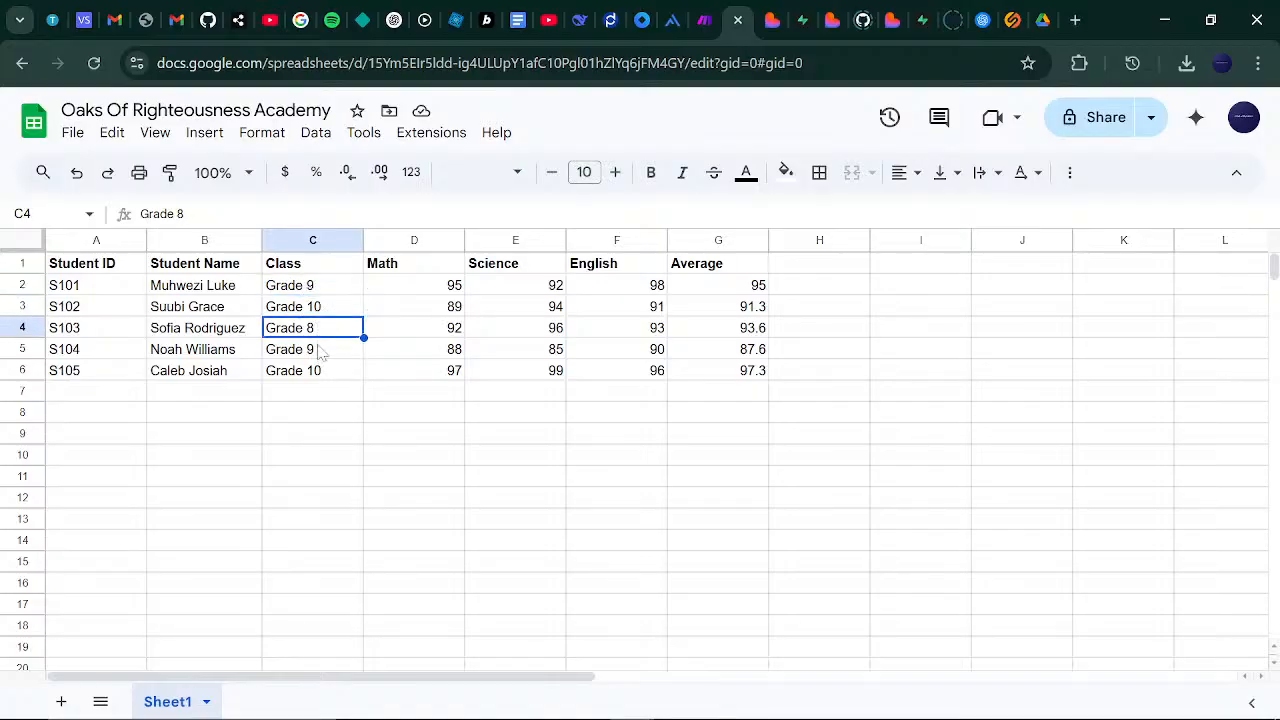
pyautogui.click(318, 351)
pyautogui.click(324, 371)
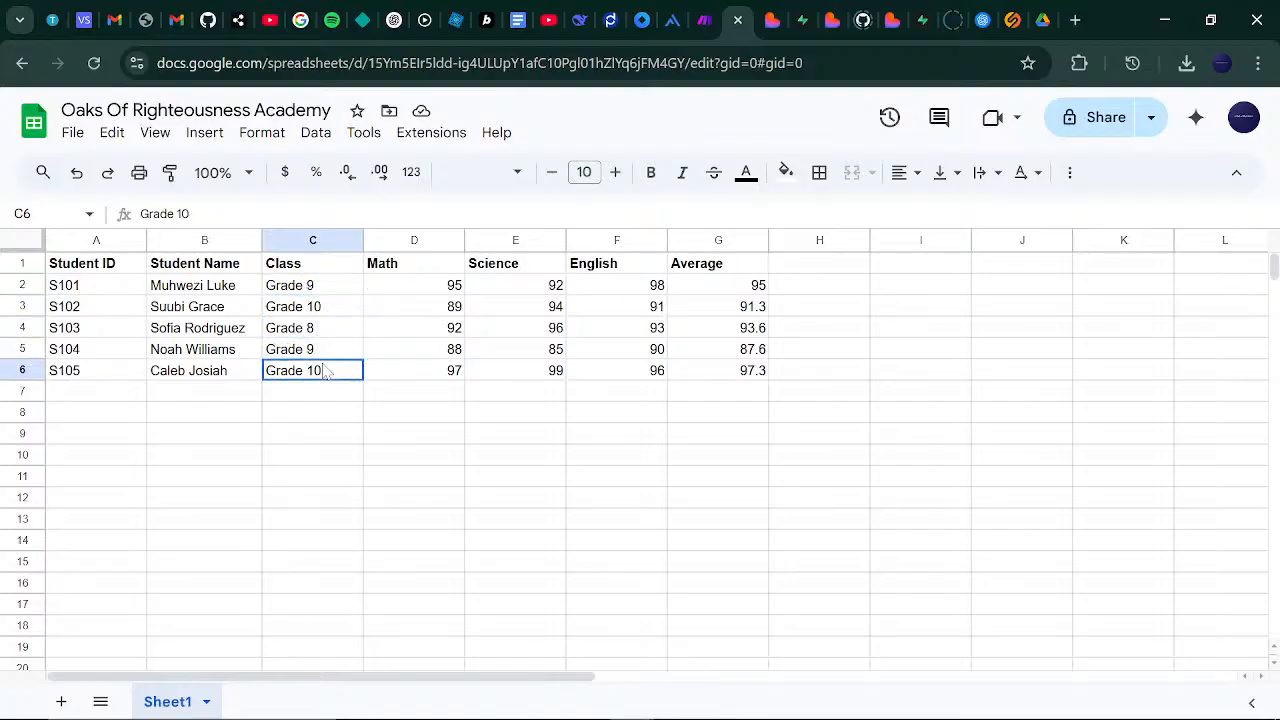
pyautogui.click(433, 368)
pyautogui.click(431, 357)
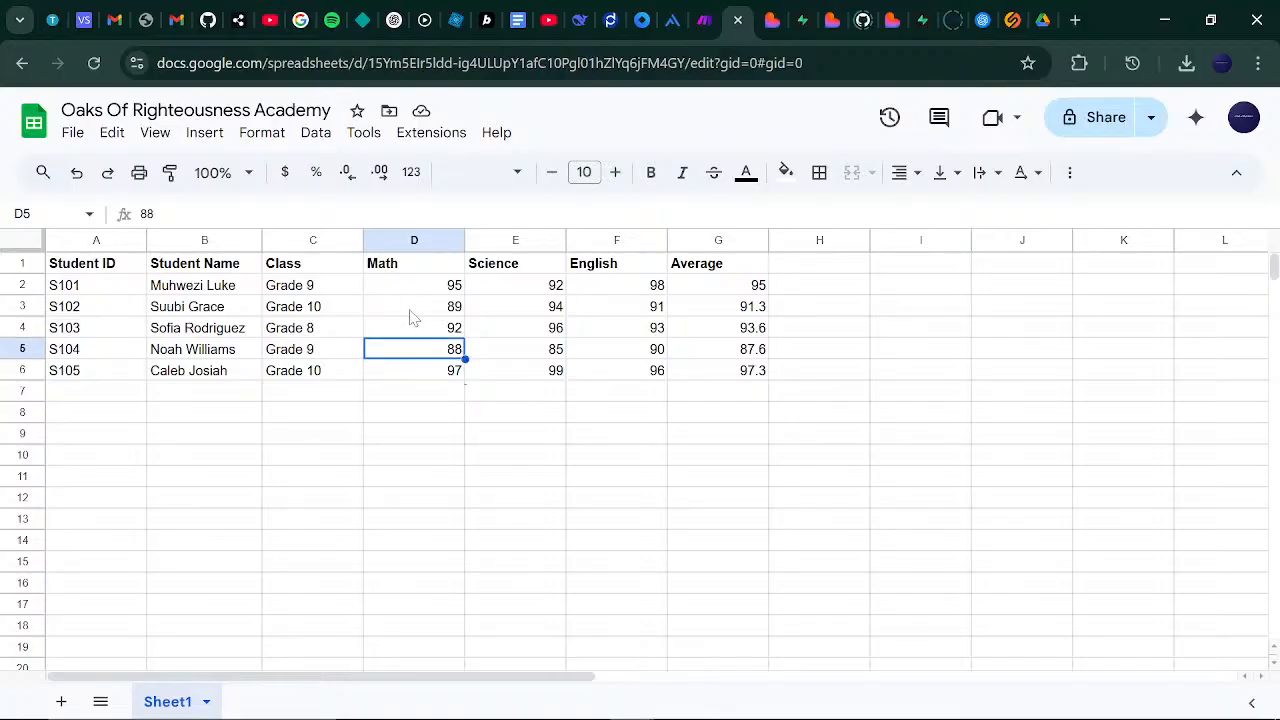
pyautogui.click(253, 461)
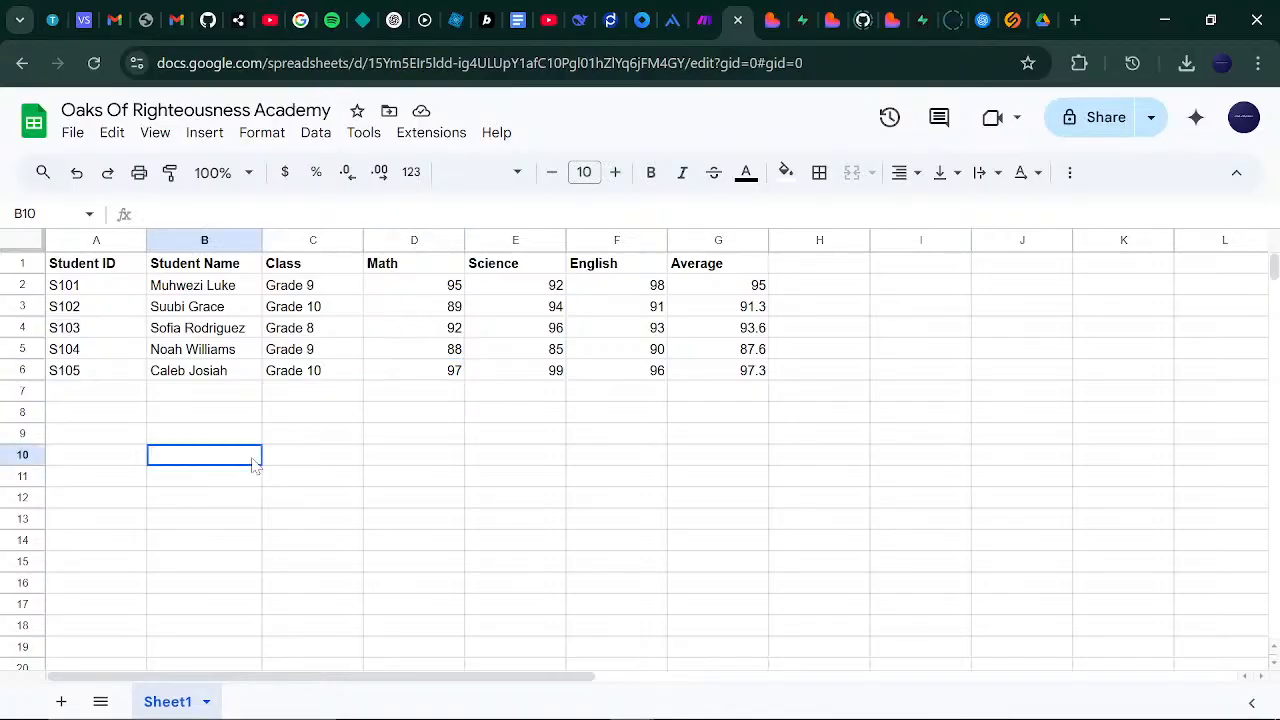
pyautogui.click(128, 378)
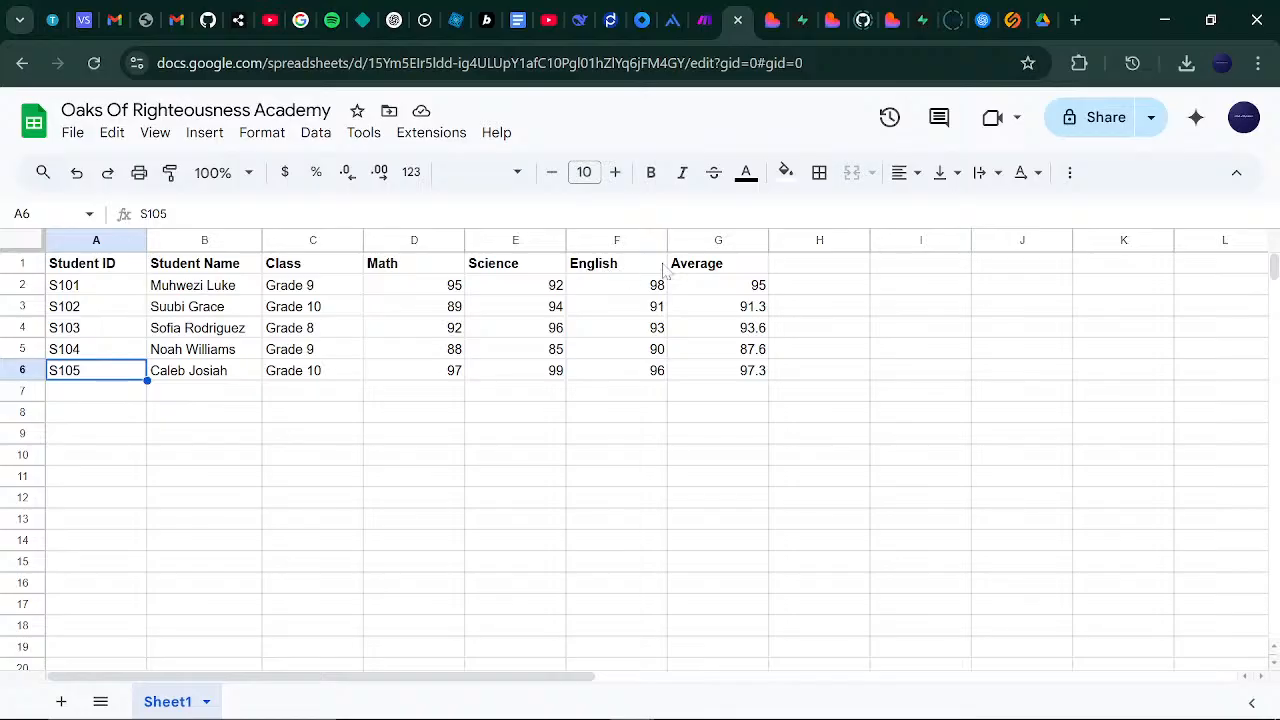
pyautogui.click(697, 18)
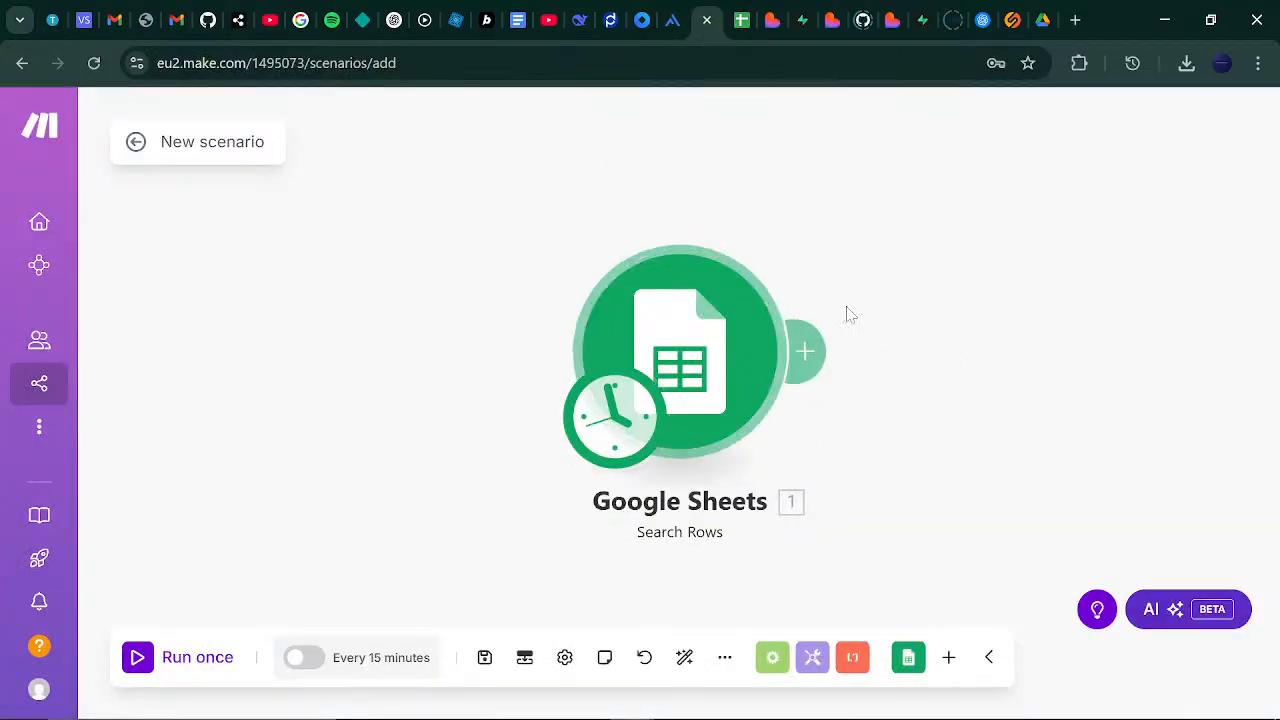
pyautogui.click(741, 18)
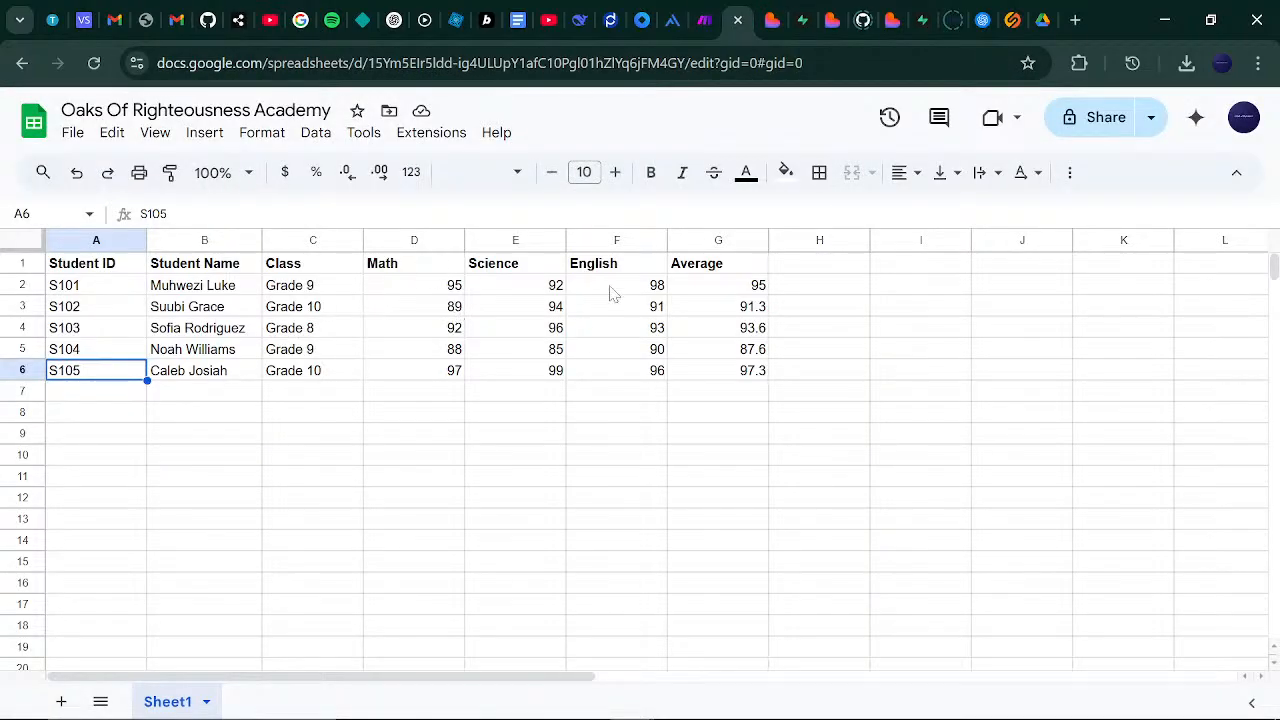
# - Switch back to Make and set the scenario's first module to Google Sheets Search Rows
pyautogui.click(700, 16)
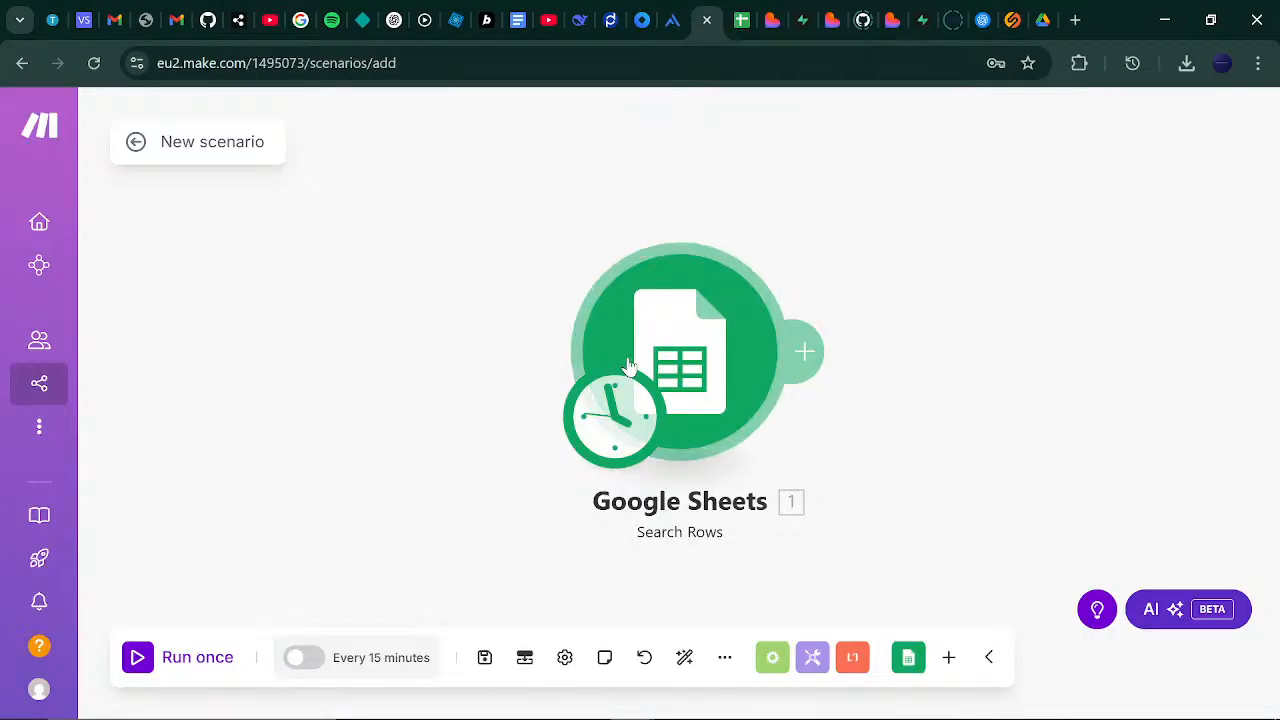
pyautogui.click(676, 371)
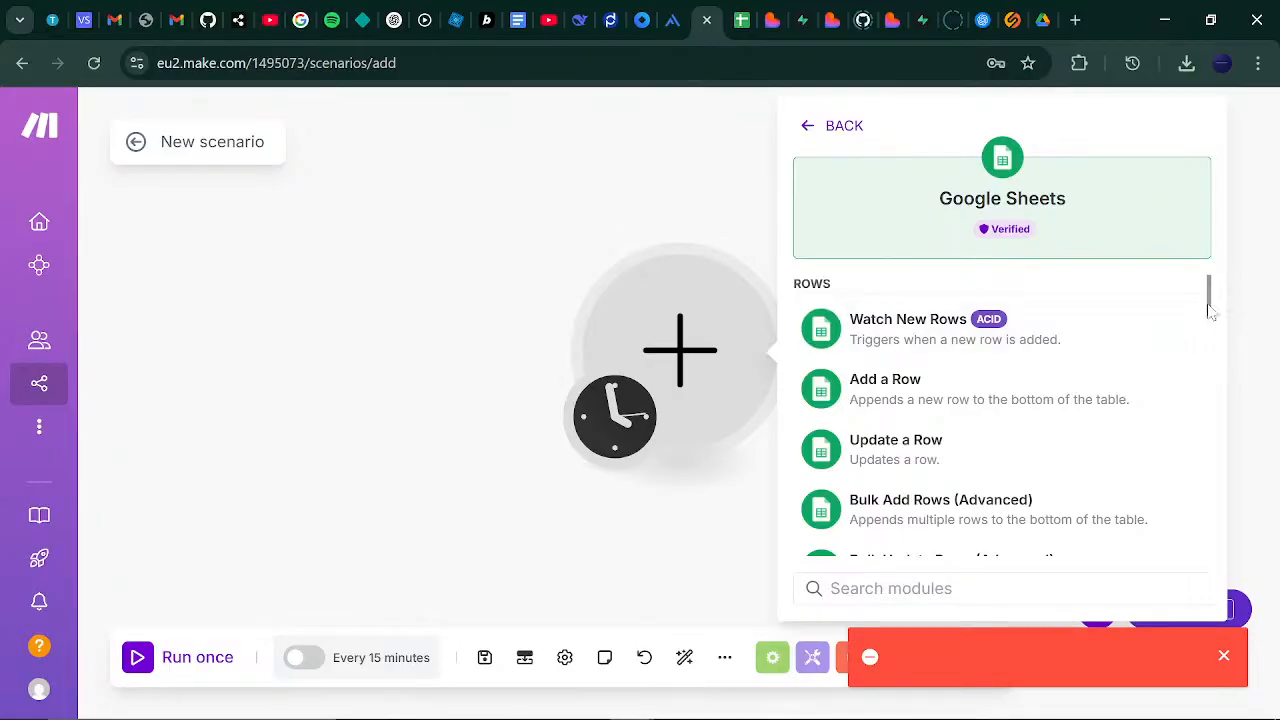
pyautogui.scroll(-3, 1213, 325)
pyautogui.moveTo(1210, 318); pyautogui.dragTo(1210, 299)
pyautogui.click(1036, 322)
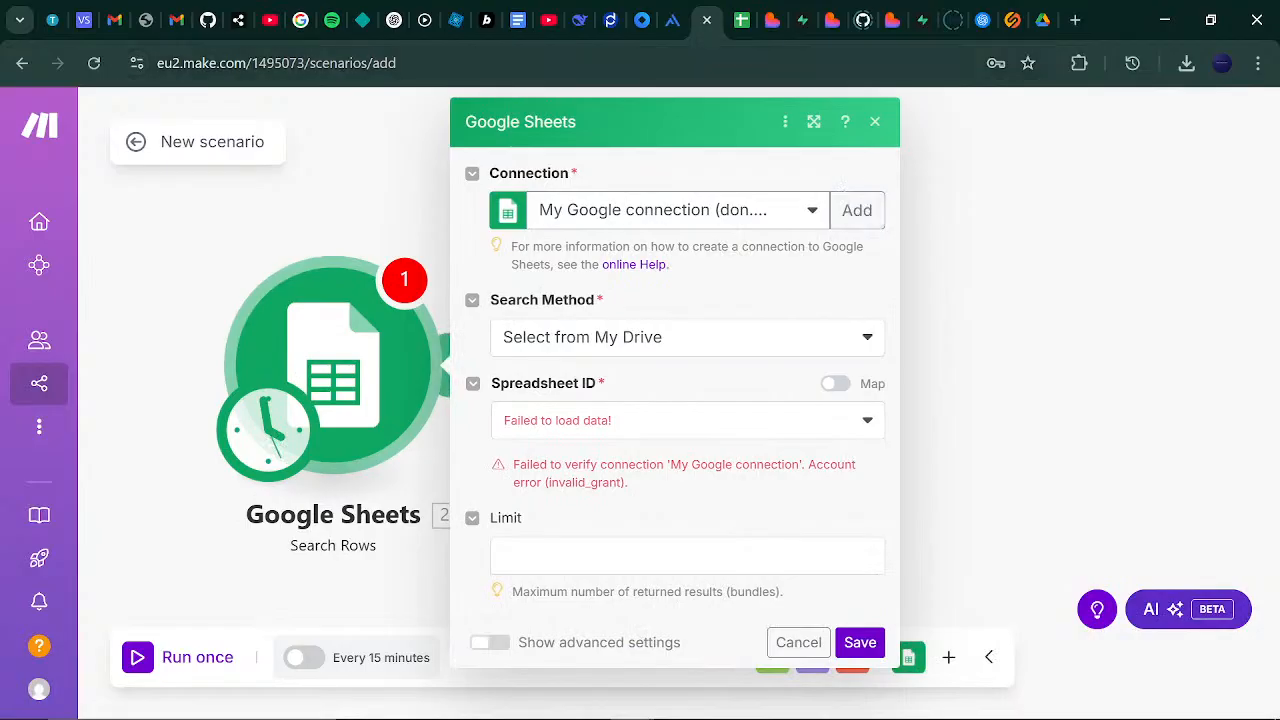
# - Create a new Google connection for the Search Rows module and authorize Make's access with the existing Google account
pyautogui.click(738, 18)
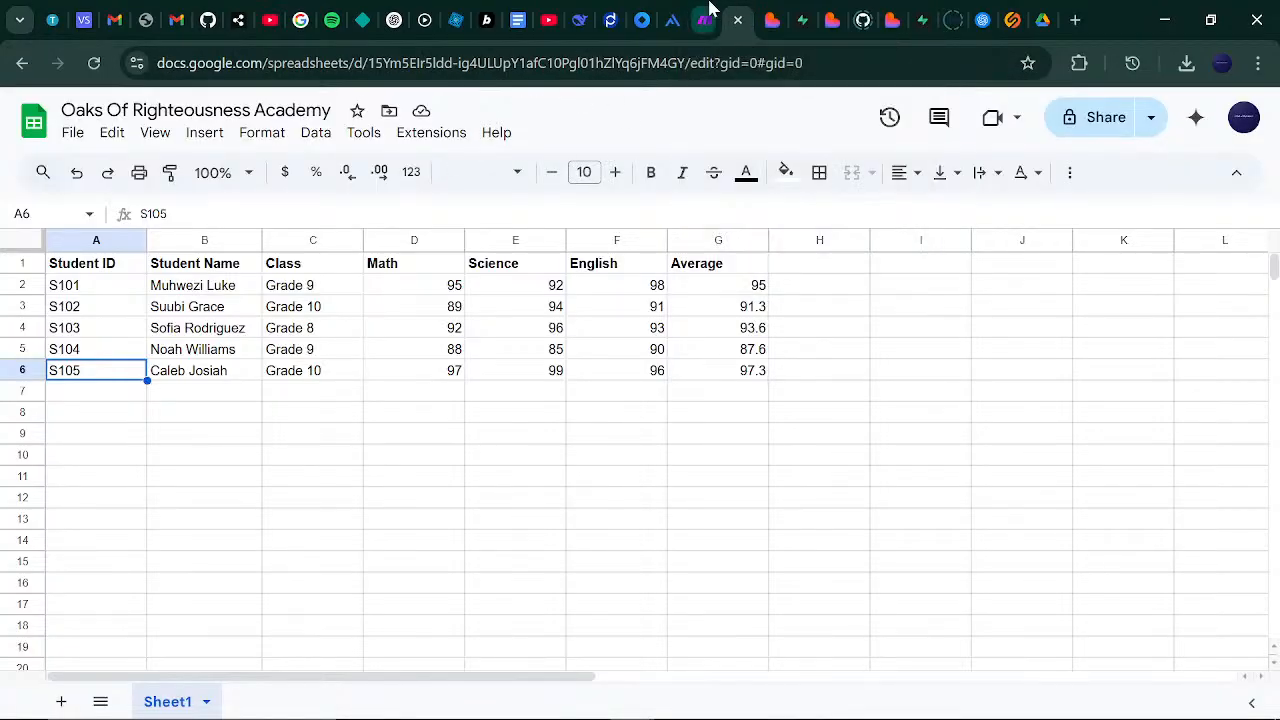
pyautogui.click(706, 20)
pyautogui.click(854, 217)
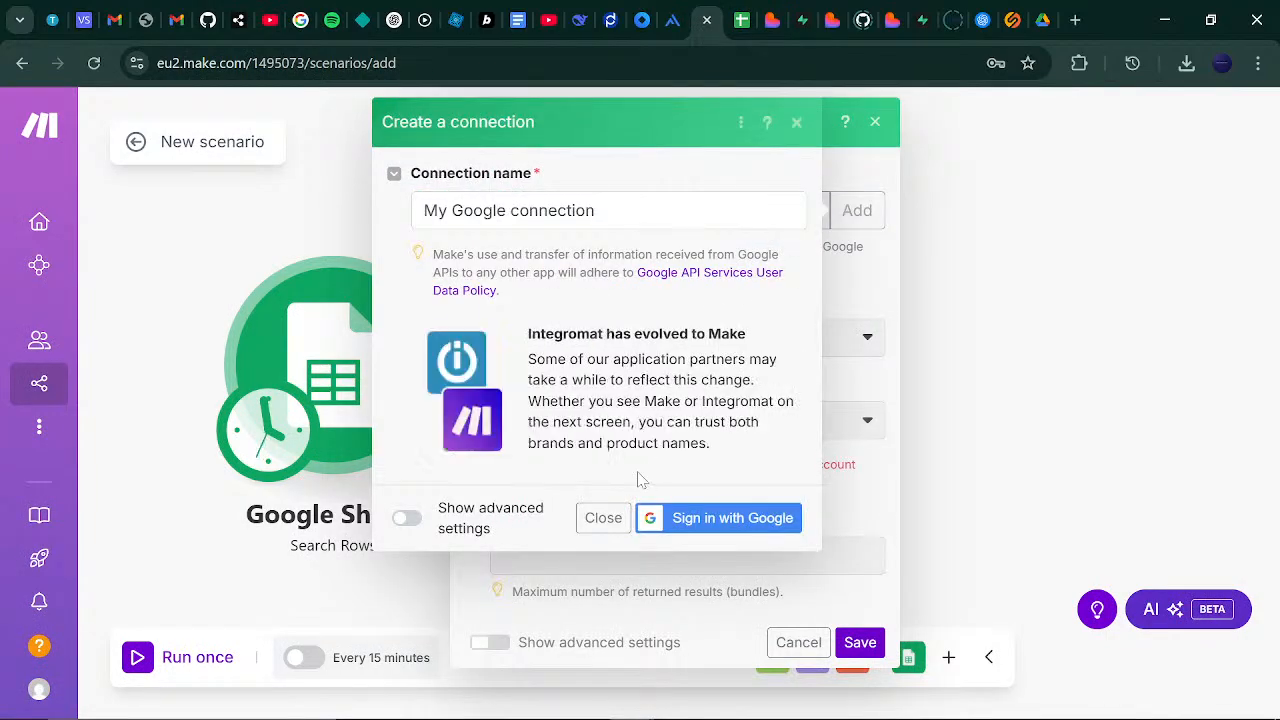
pyautogui.click(700, 520)
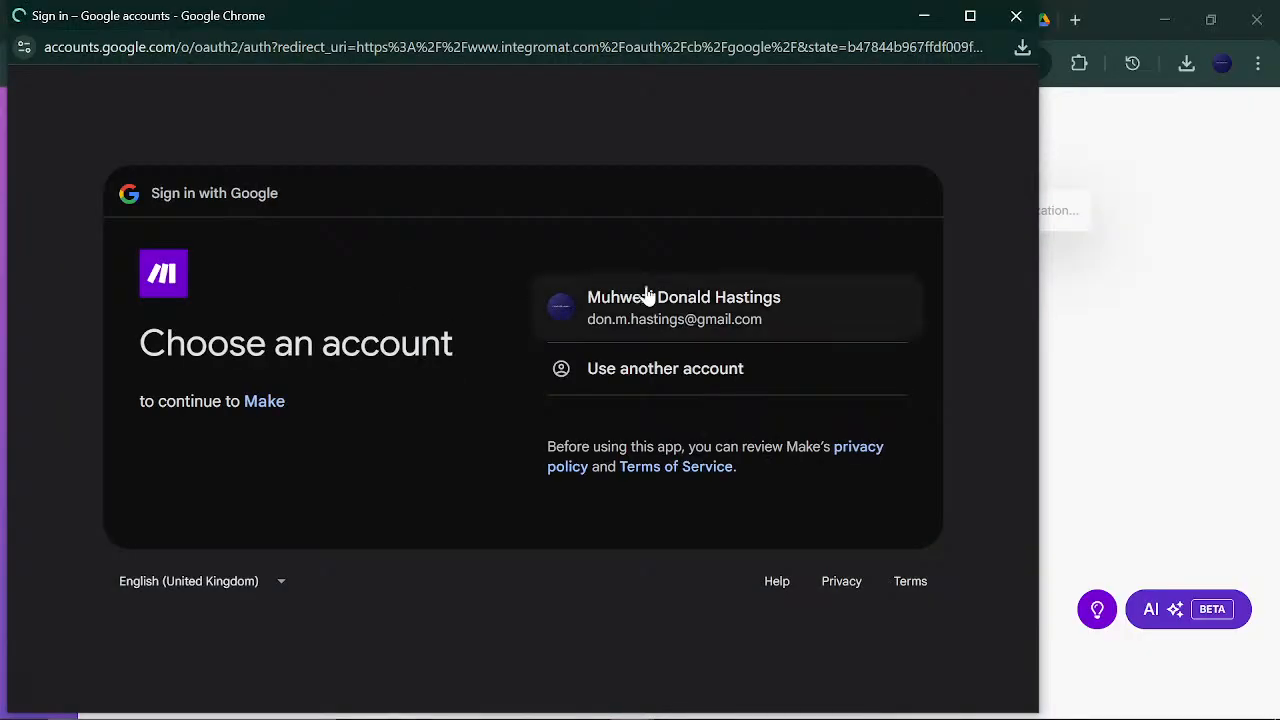
pyautogui.click(657, 303)
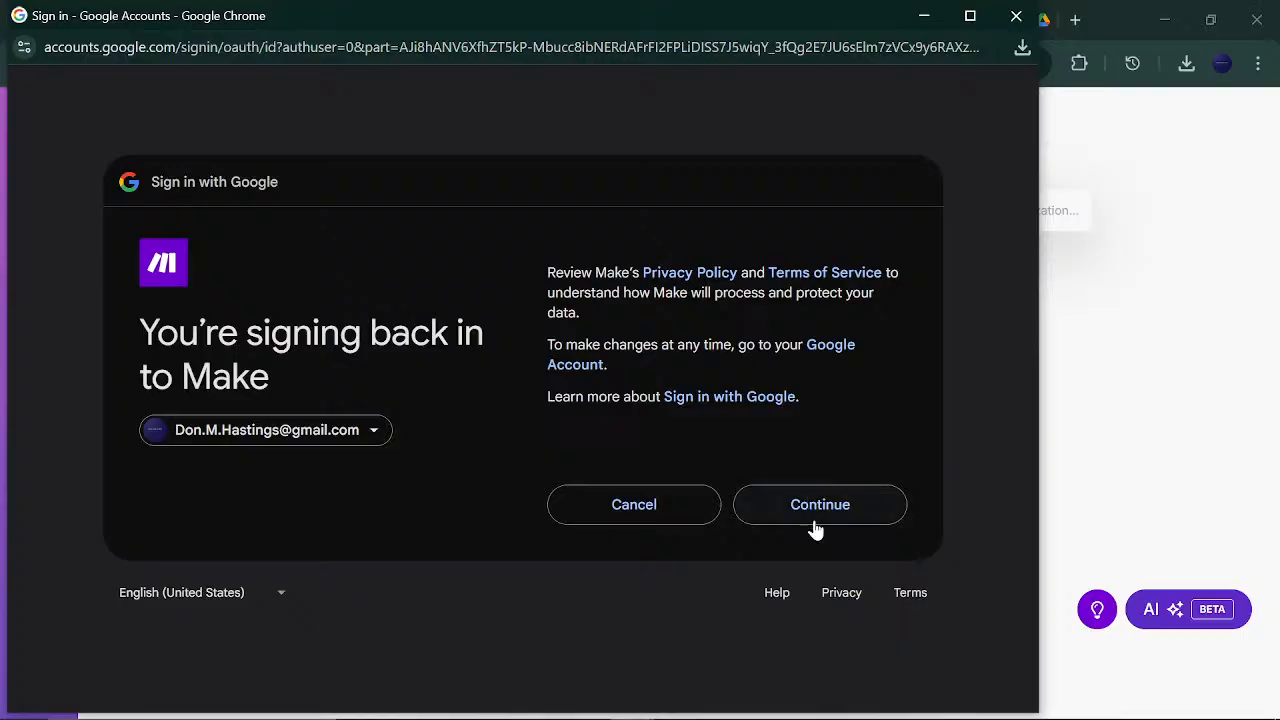
pyautogui.click(822, 510)
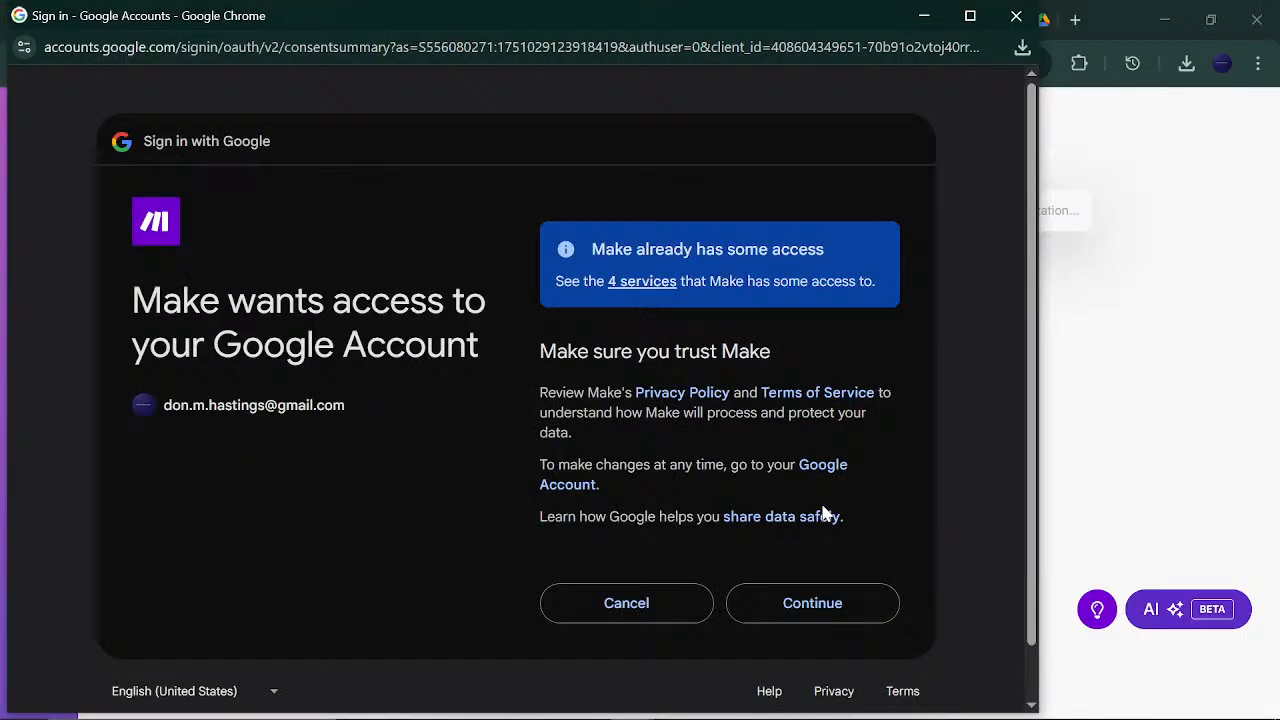
pyautogui.click(821, 604)
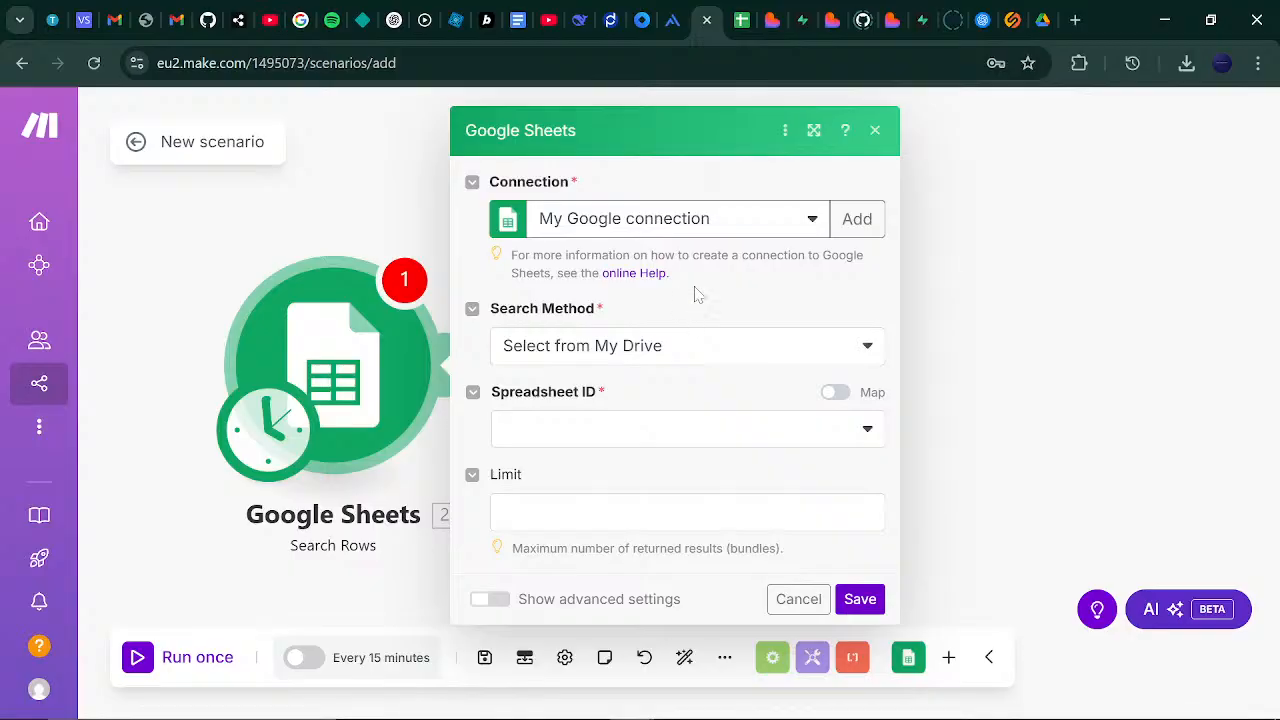
# - Check the student spreadsheet in Google Sheets again and return to the Search Rows settings in Make
pyautogui.click(737, 14)
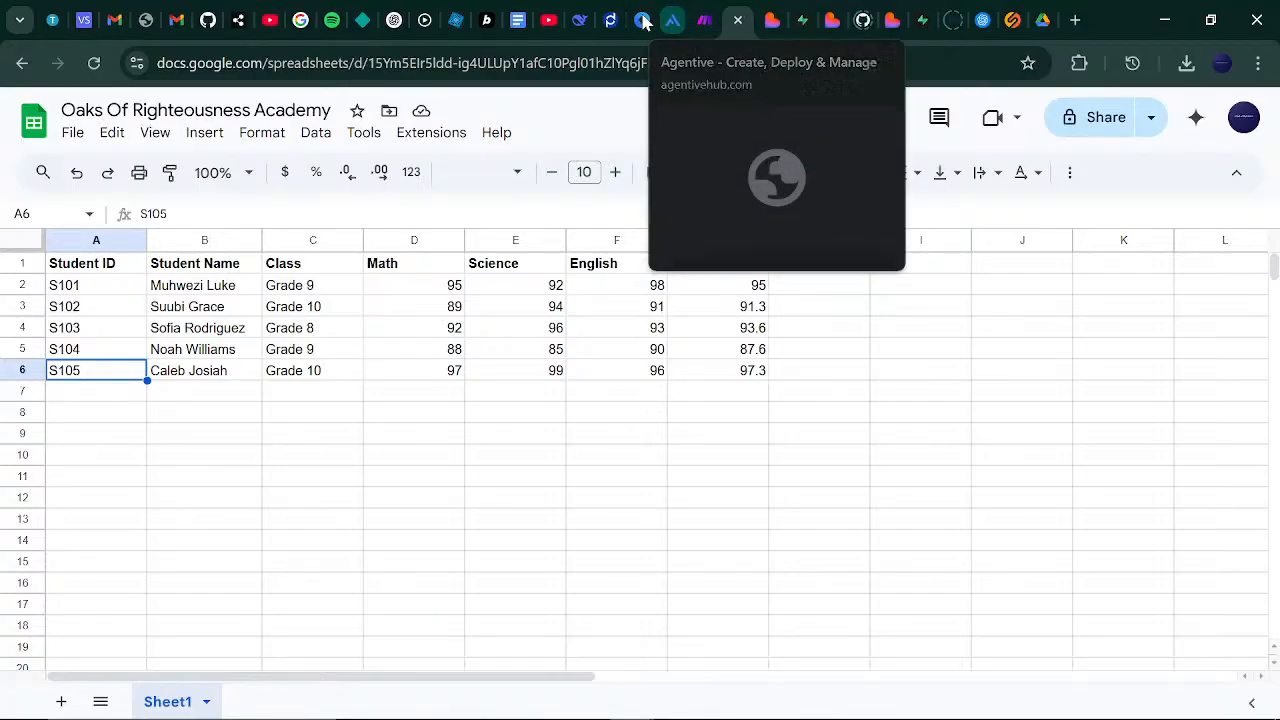
pyautogui.click(709, 19)
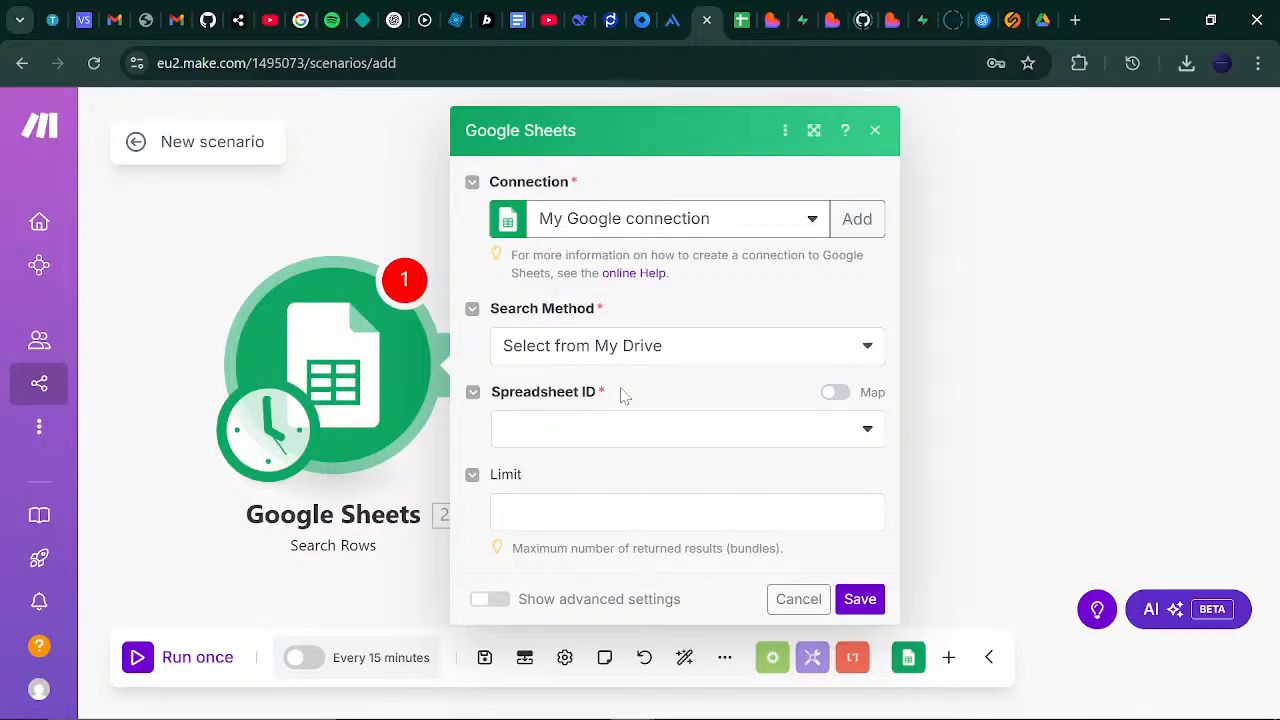
# - Check the student spreadsheet's title in Google Sheets and choose Oaks Of Righteousness Academy as the Search Rows module's spreadsheet in Make
pyautogui.click(867, 430)
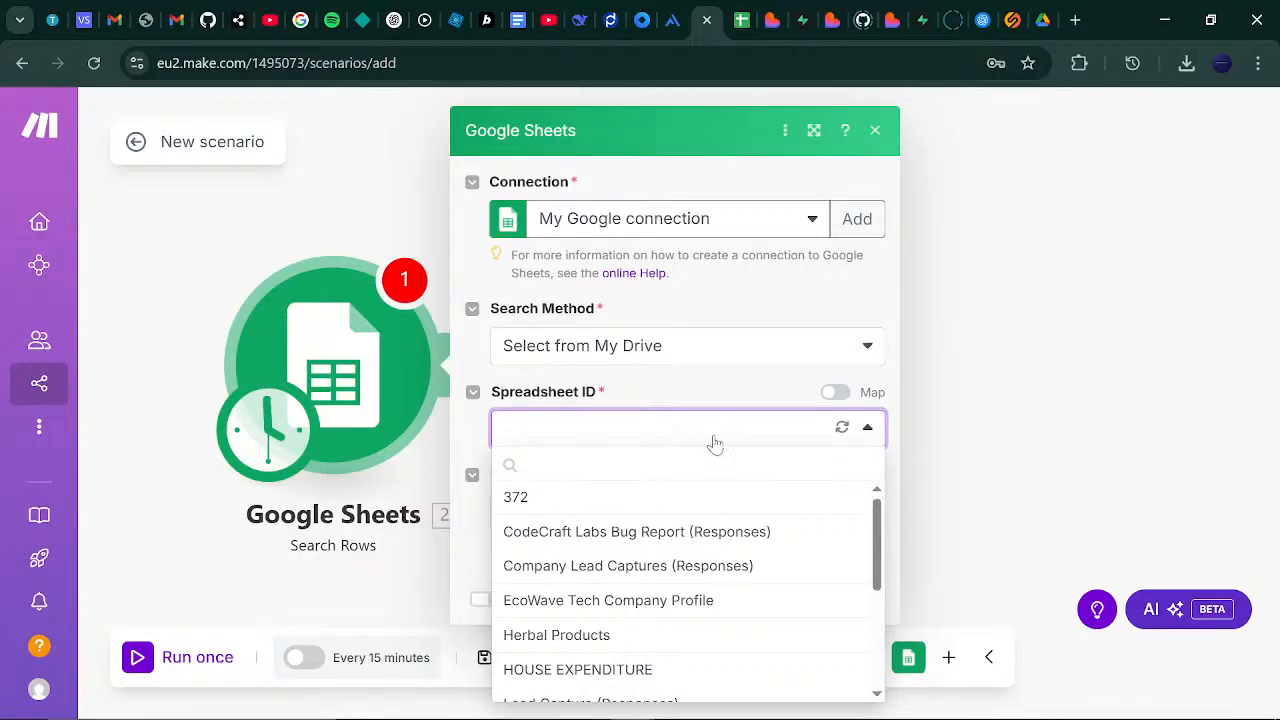
pyautogui.moveTo(877, 512); pyautogui.dragTo(882, 563)
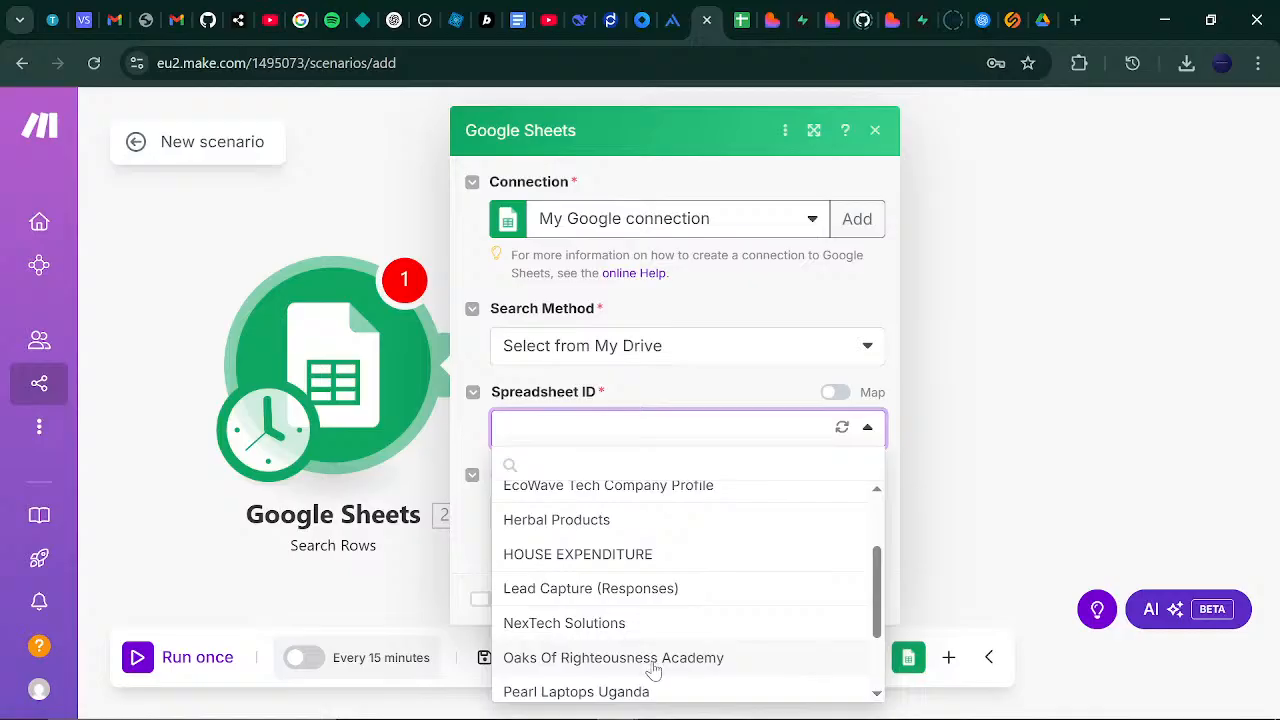
pyautogui.click(741, 18)
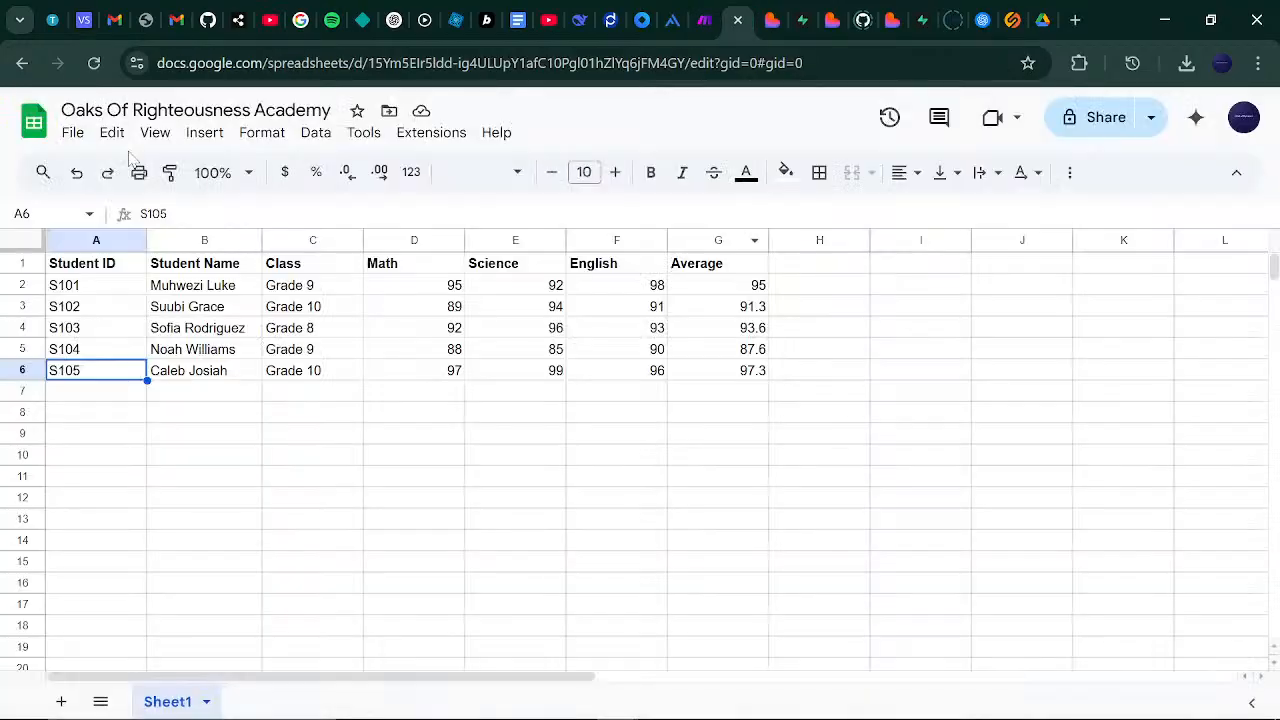
pyautogui.click(95, 111)
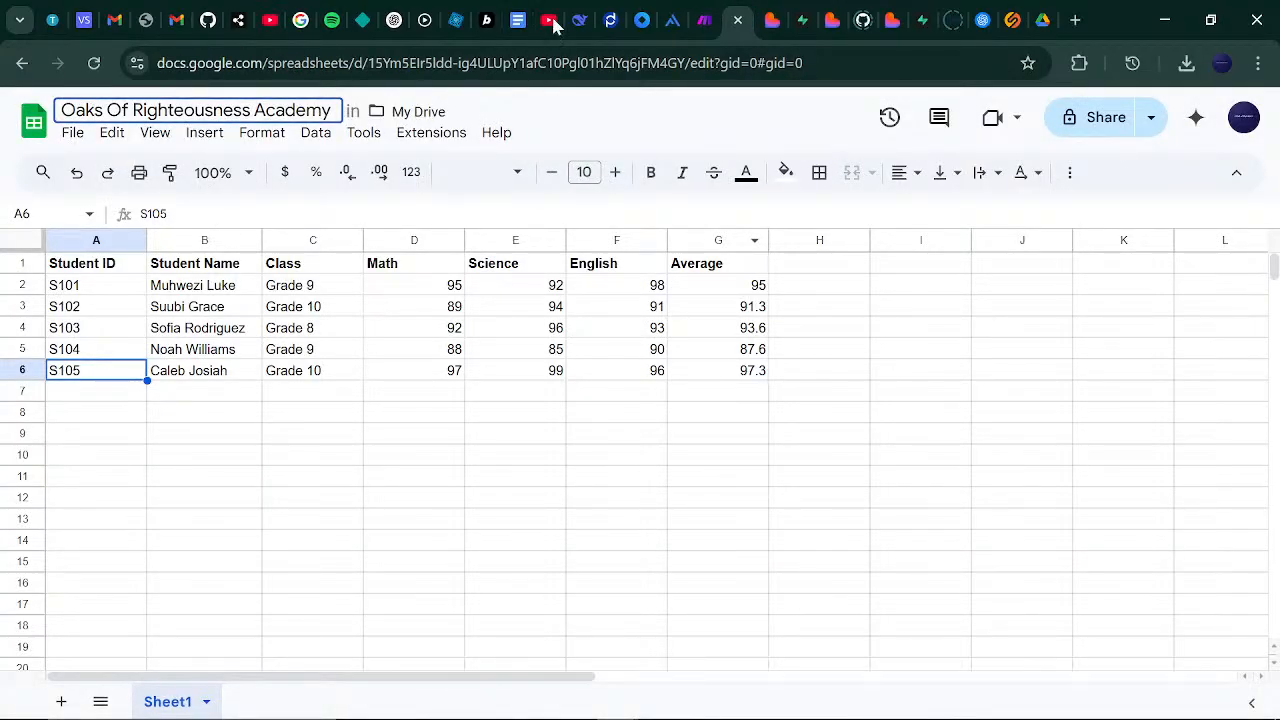
pyautogui.click(710, 16)
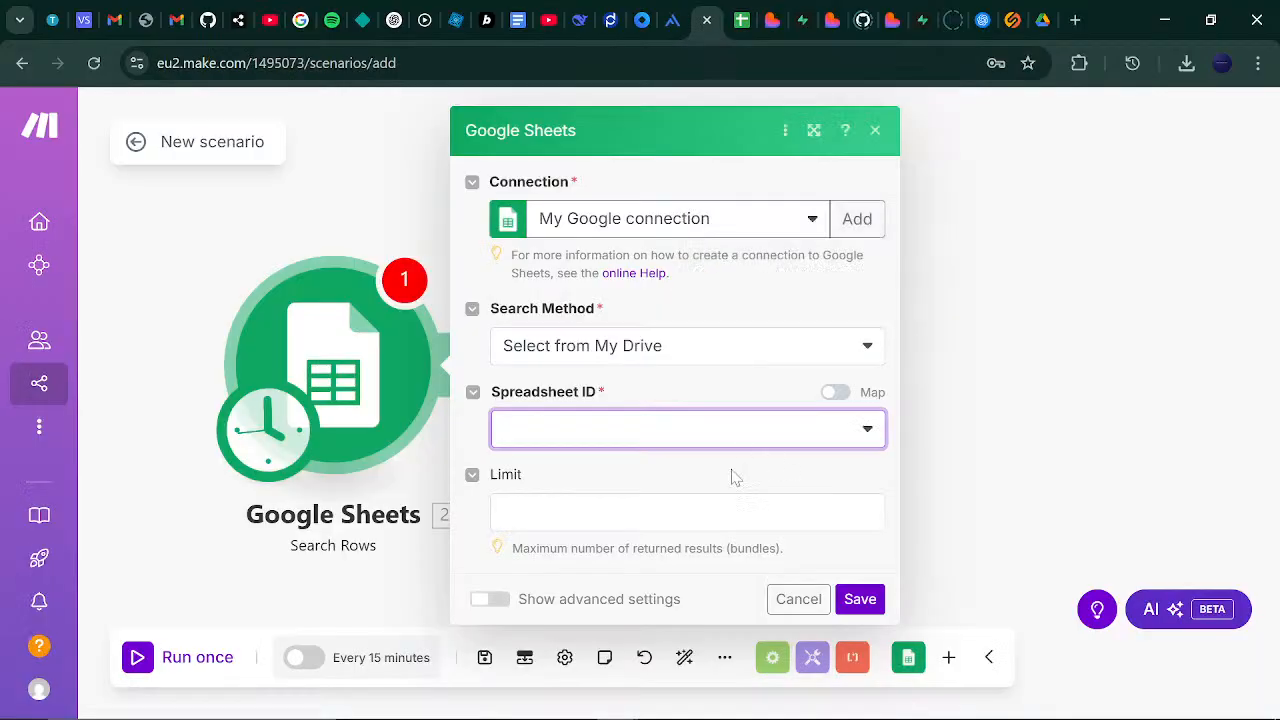
pyautogui.click(868, 428)
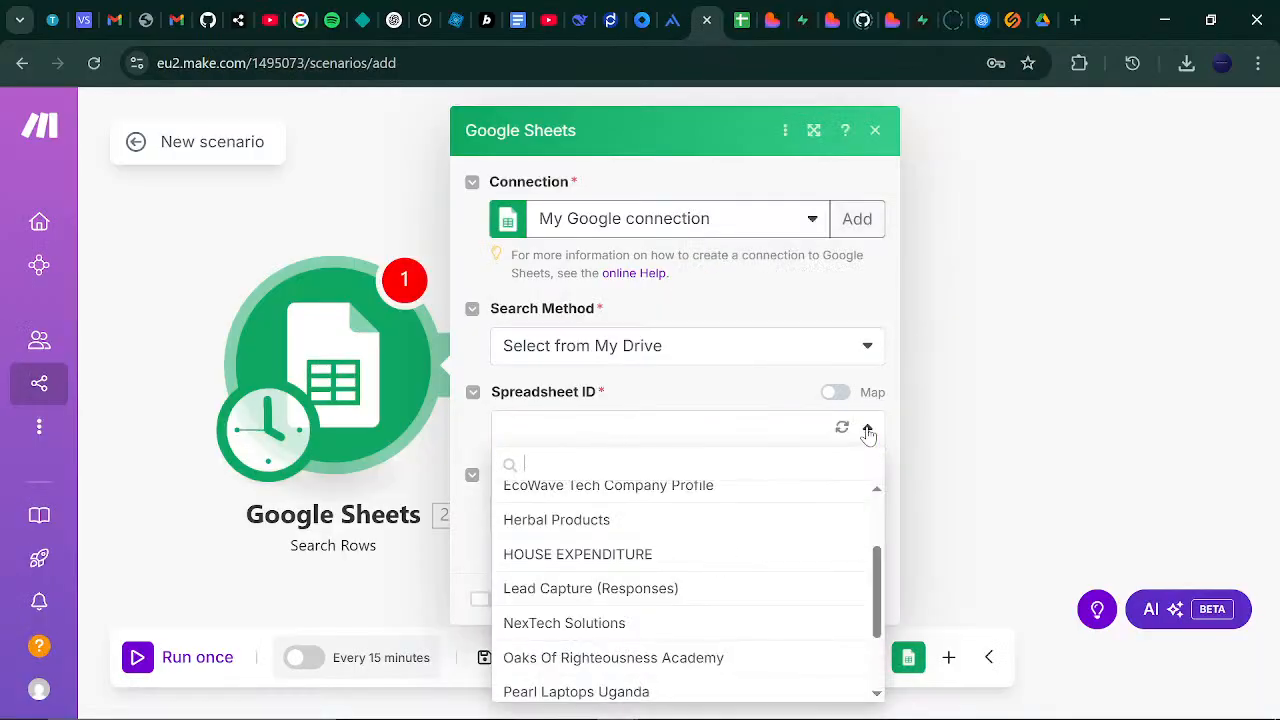
pyautogui.click(640, 658)
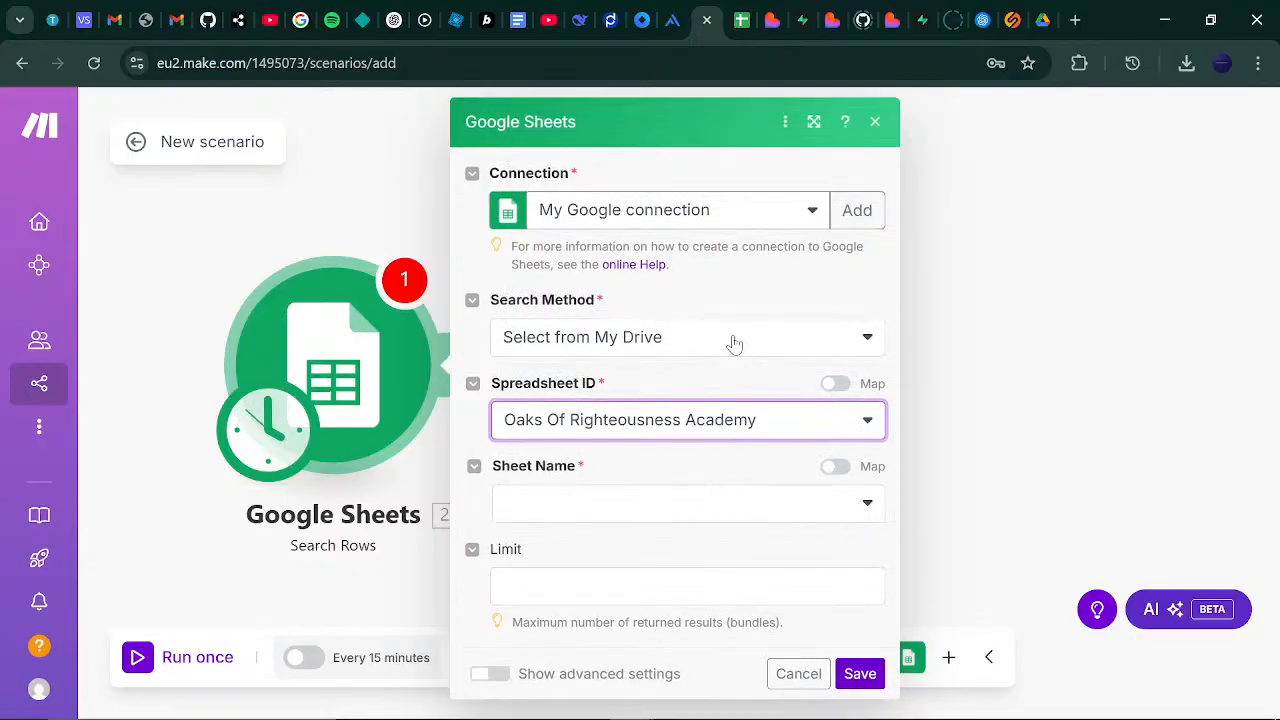
# - Check the worksheet's name in Google Sheets and set the Search Rows module's sheet name to Sheet1 in Make
pyautogui.click(737, 14)
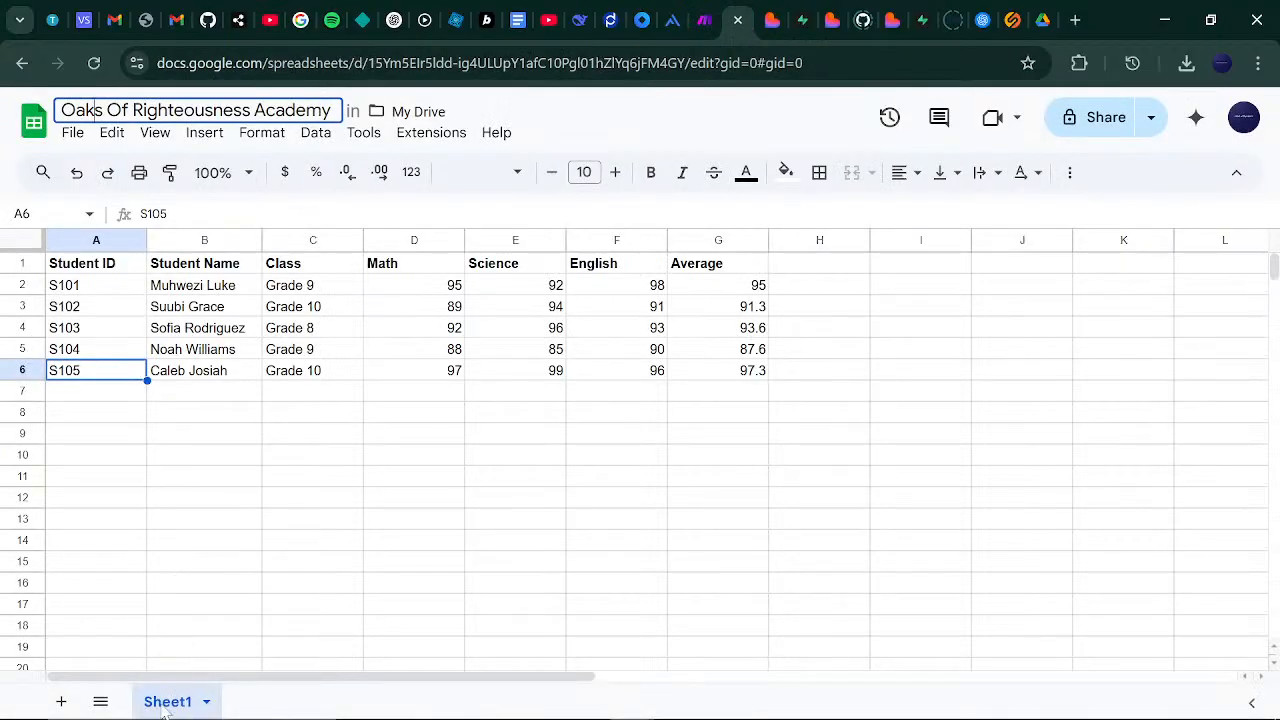
pyautogui.click(709, 12)
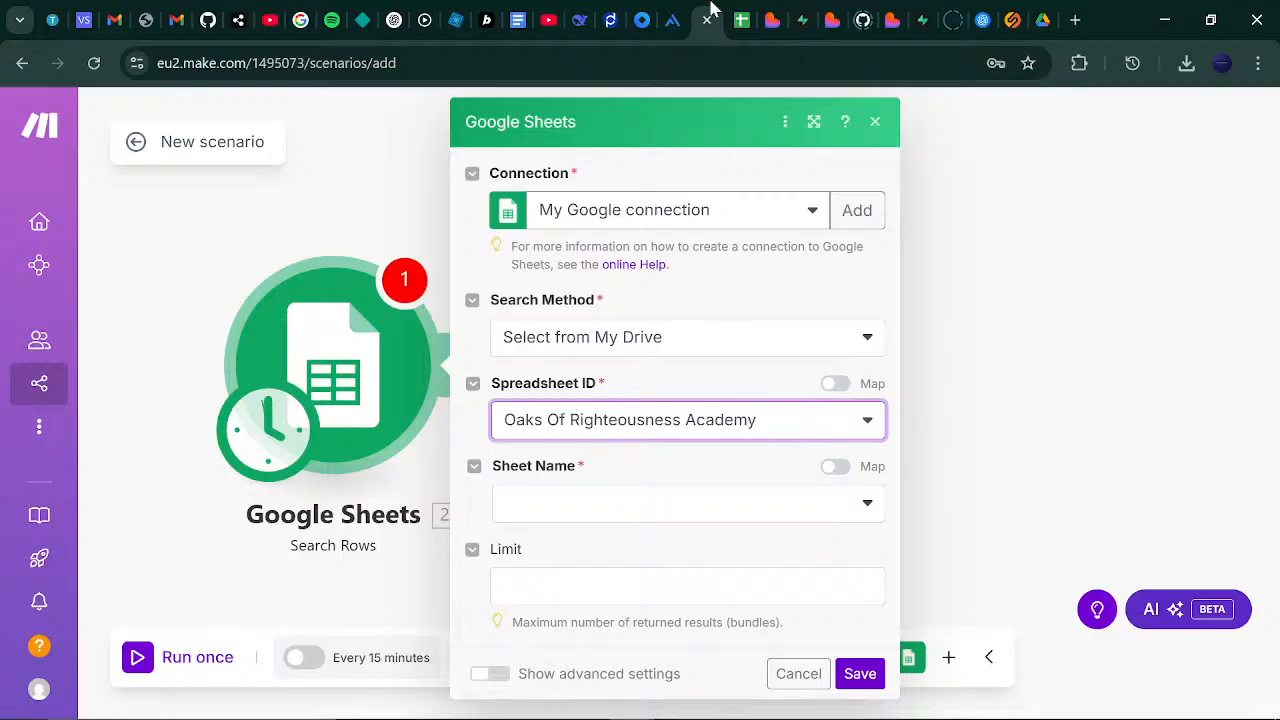
pyautogui.click(866, 503)
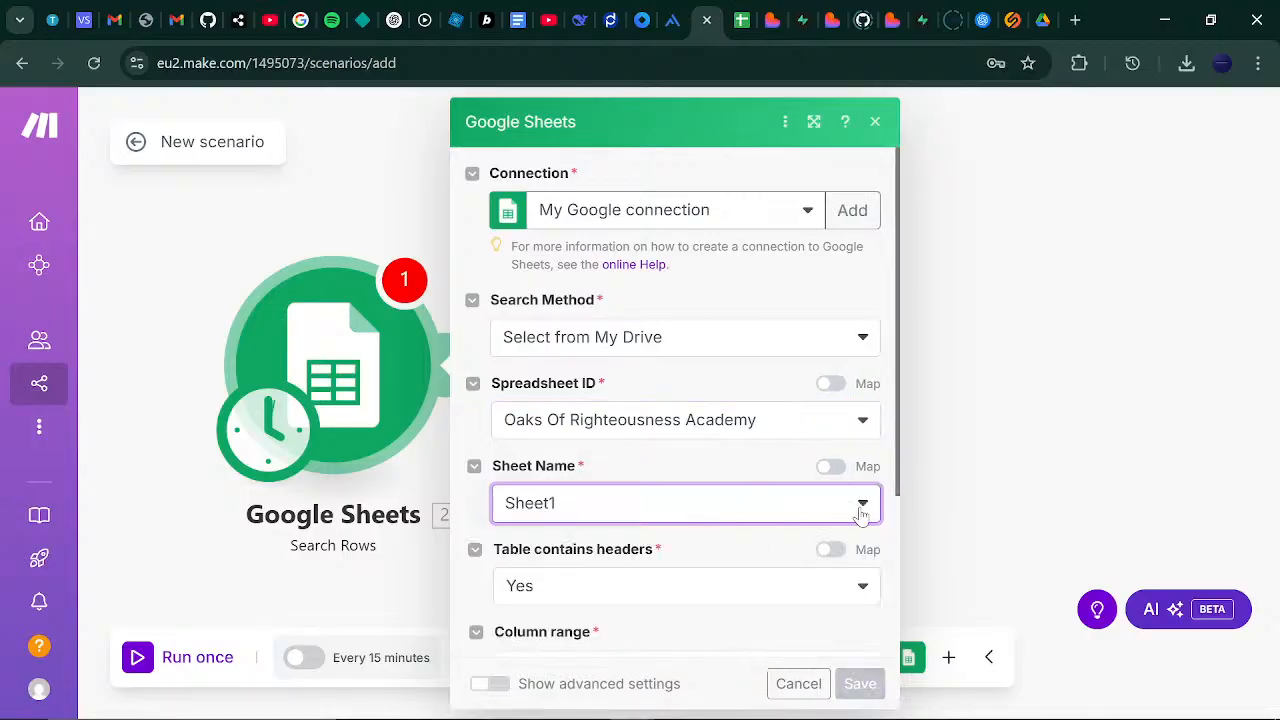
pyautogui.click(654, 523)
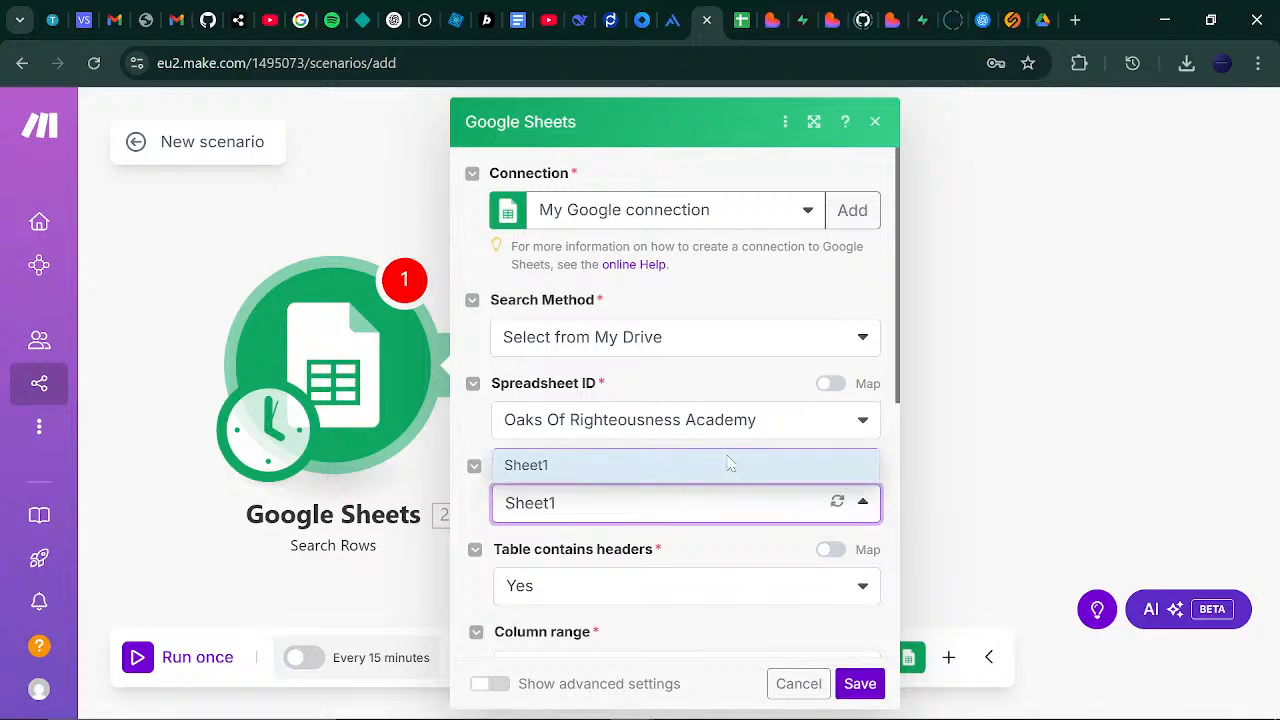
pyautogui.click(864, 505)
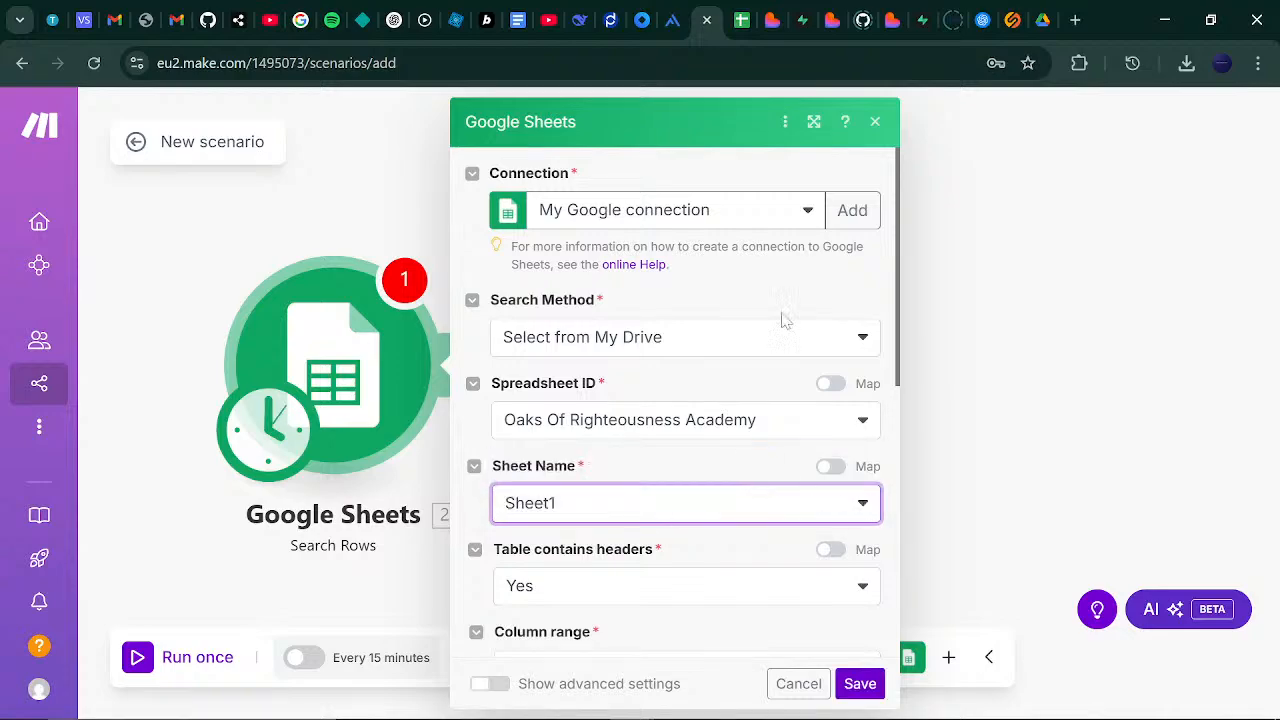
# - Switch to Google Sheets, add two blank sheets to the Oaks Of Righteousness Academy spreadsheet, and return to Make
pyautogui.click(735, 10)
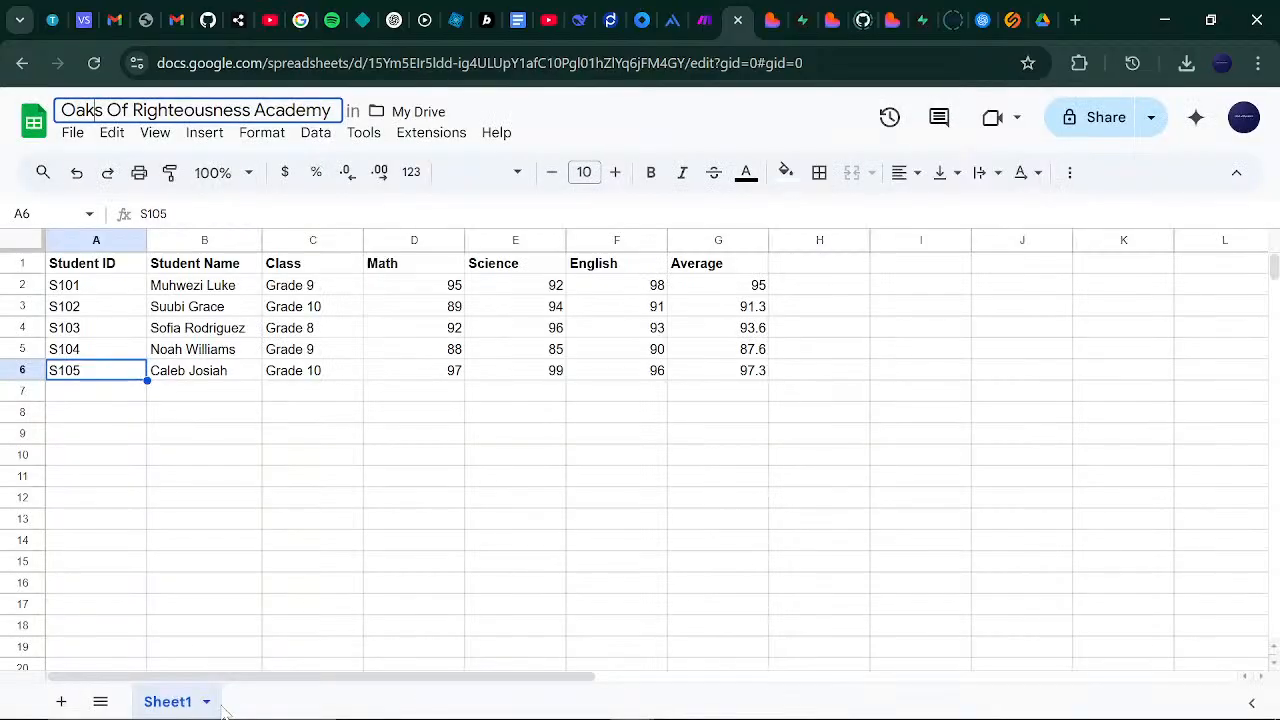
pyautogui.click(60, 703)
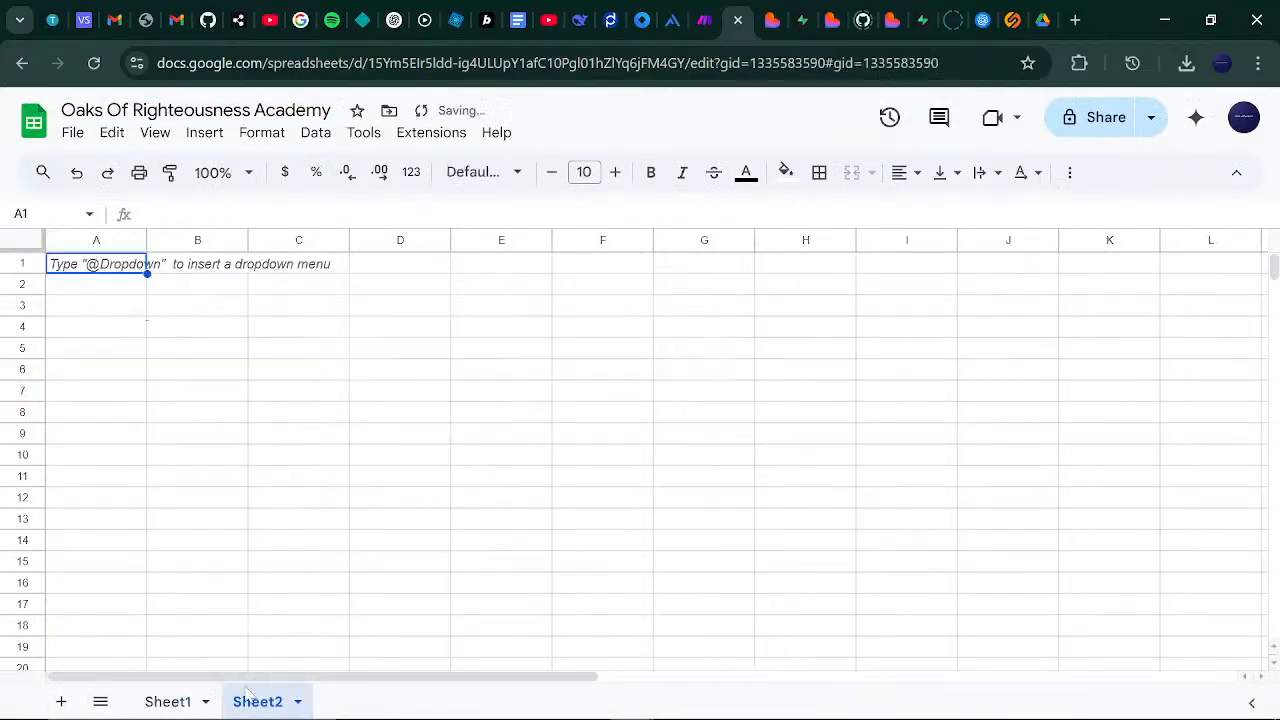
pyautogui.click(59, 702)
pyautogui.click(706, 18)
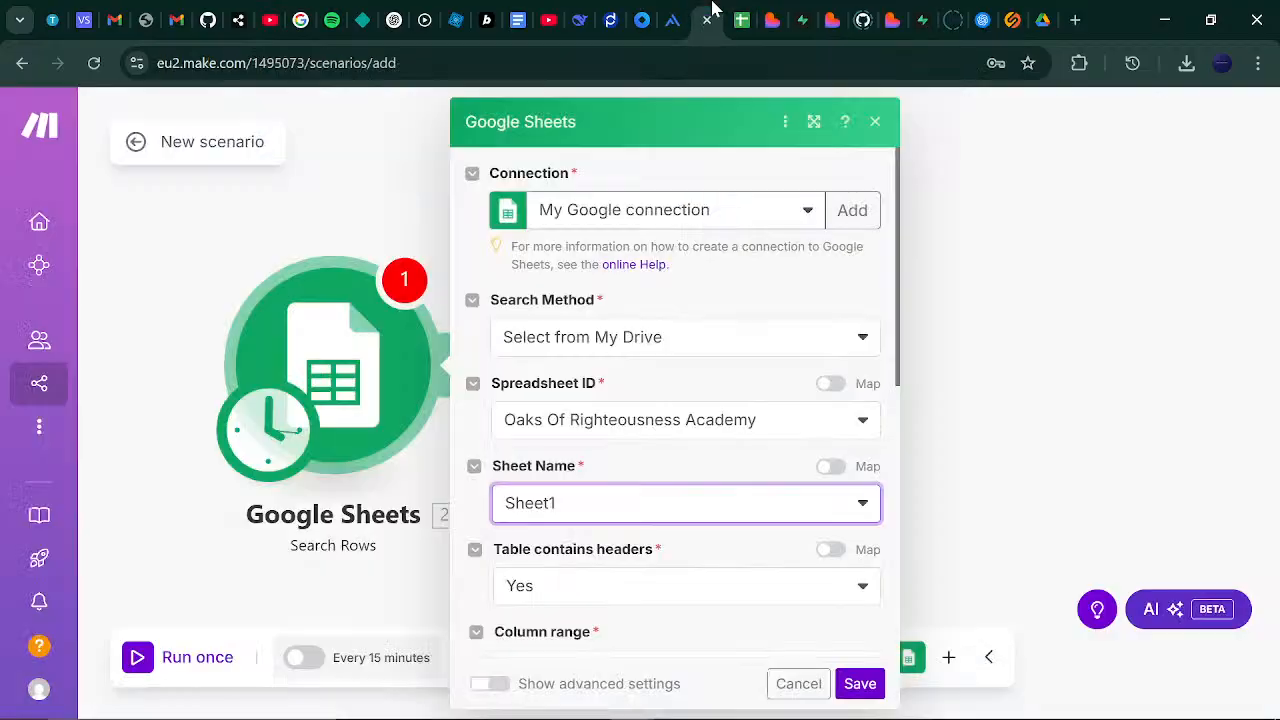
# - Refresh the sheet names available to the Search Rows module and leave Sheet1 selected
pyautogui.click(865, 507)
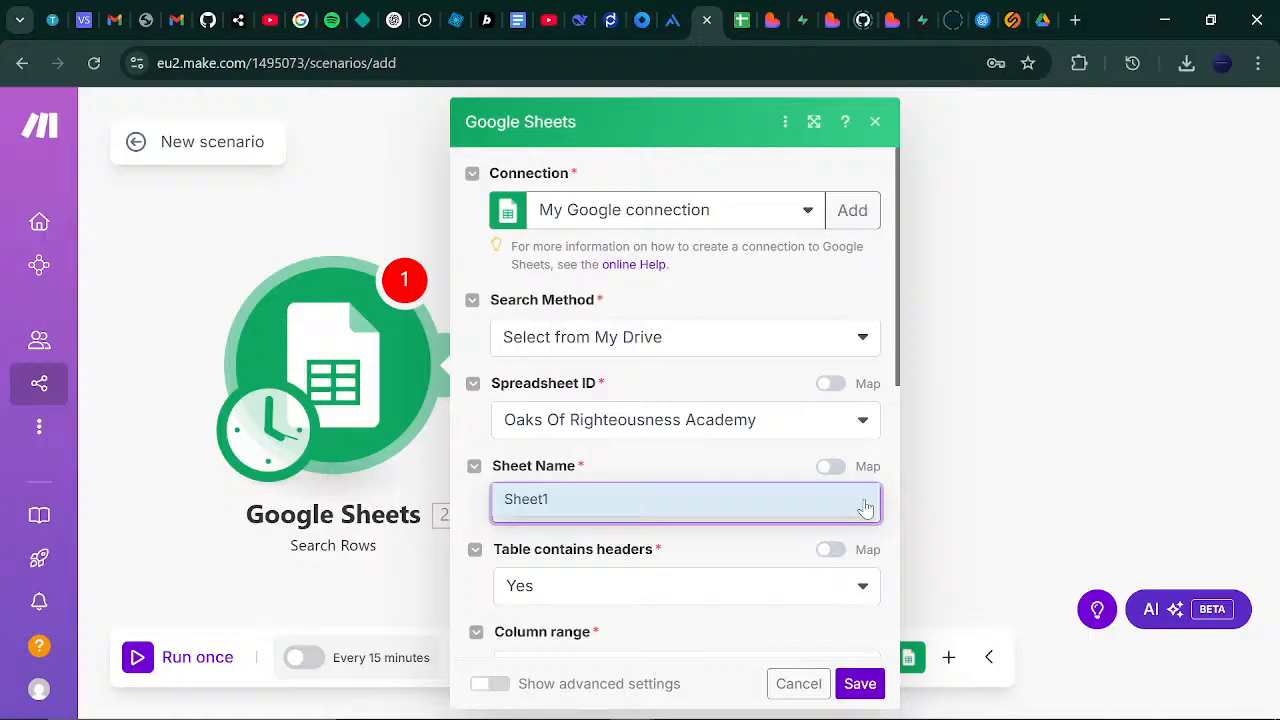
pyautogui.click(730, 546)
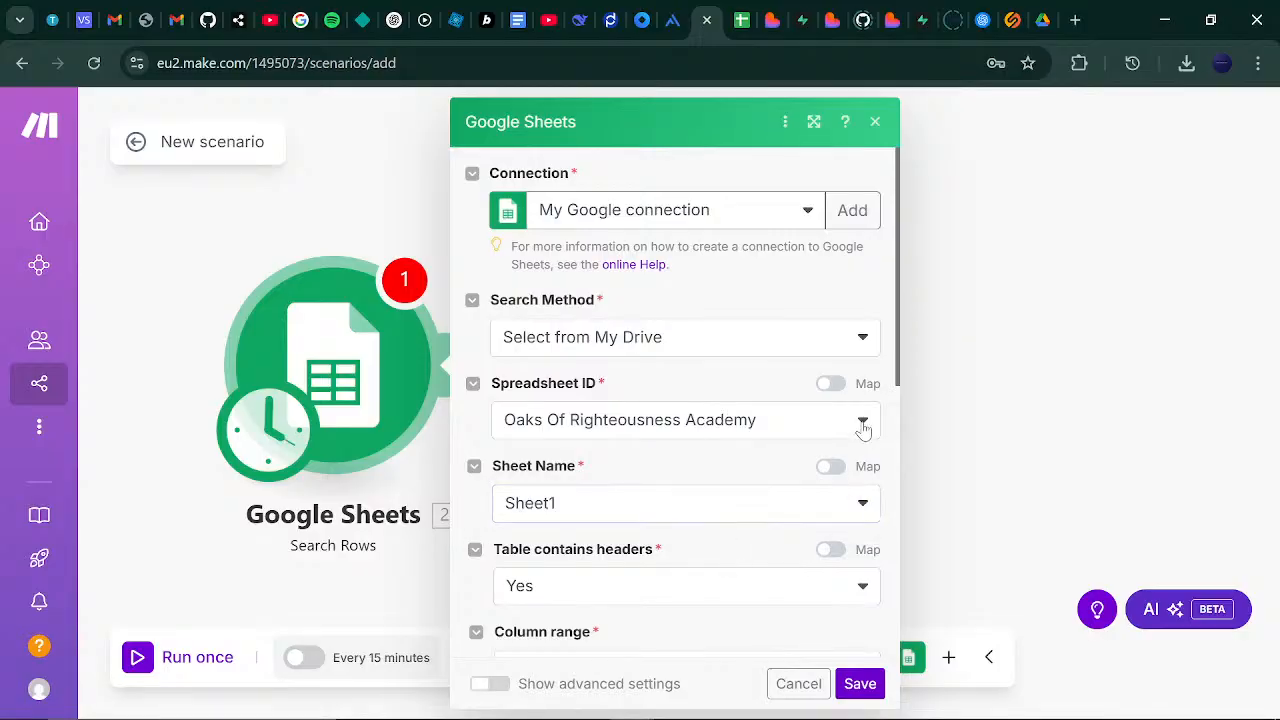
pyautogui.click(864, 424)
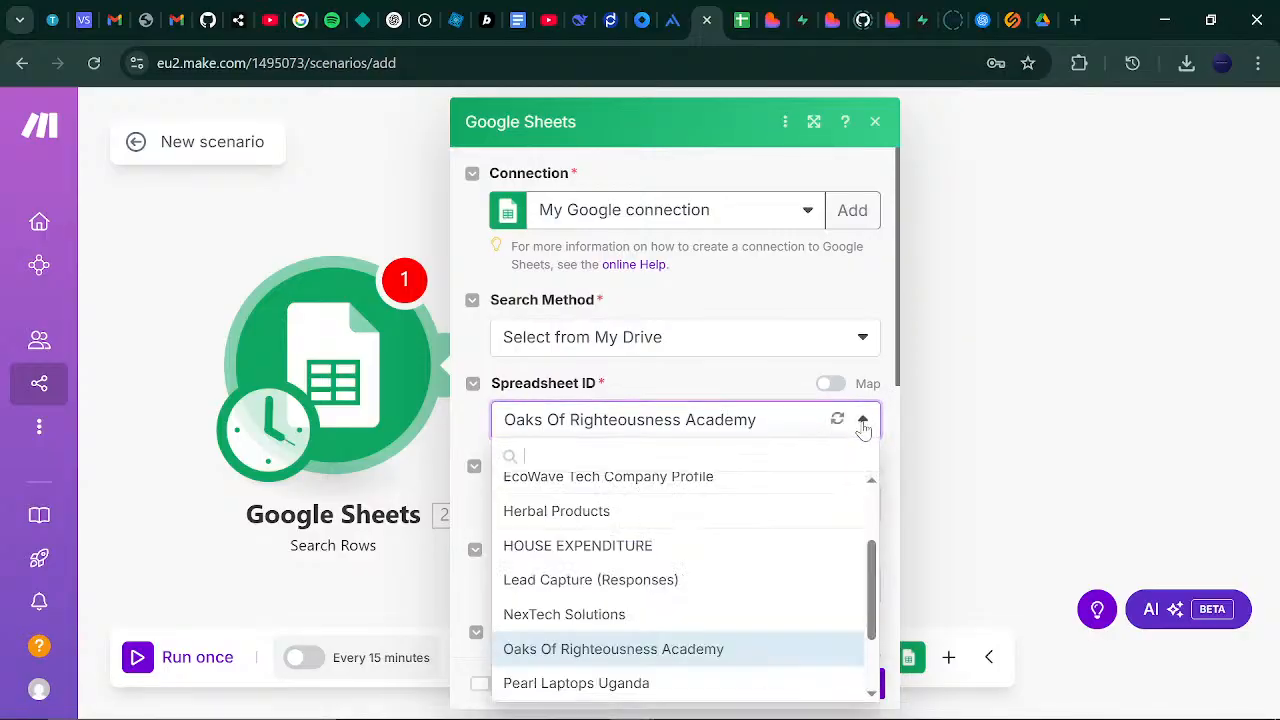
pyautogui.click(768, 295)
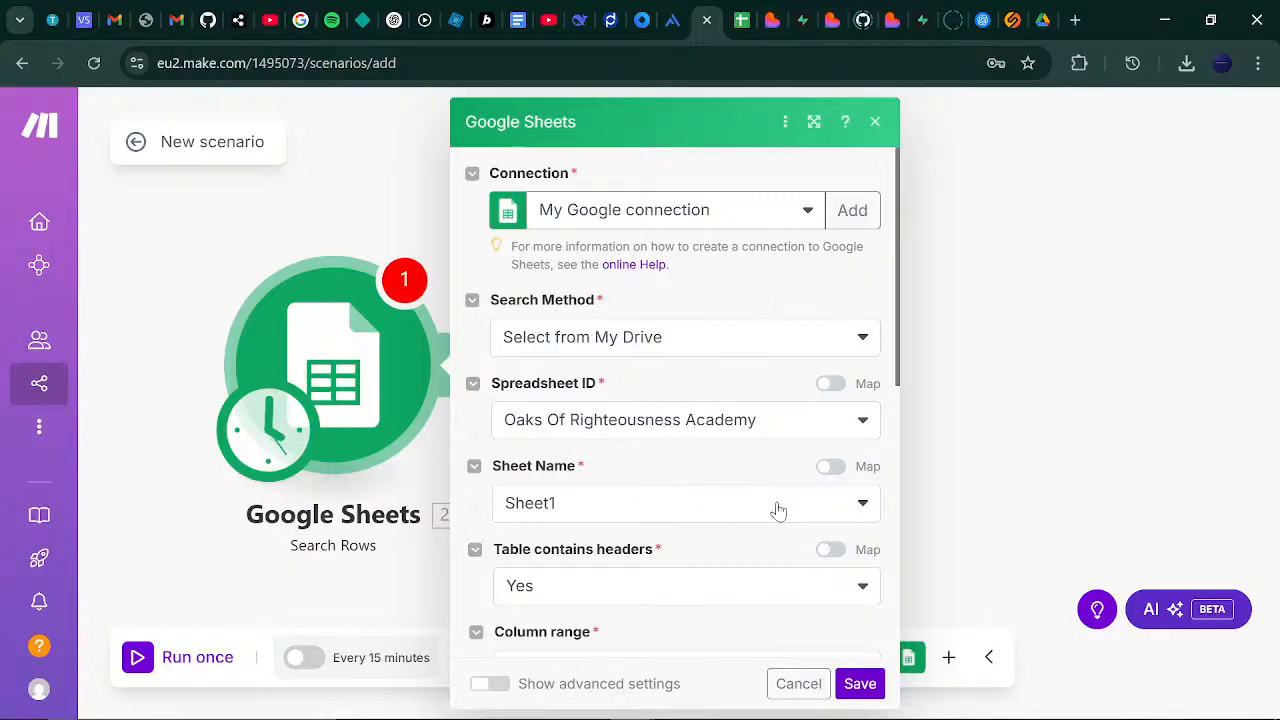
pyautogui.click(850, 510)
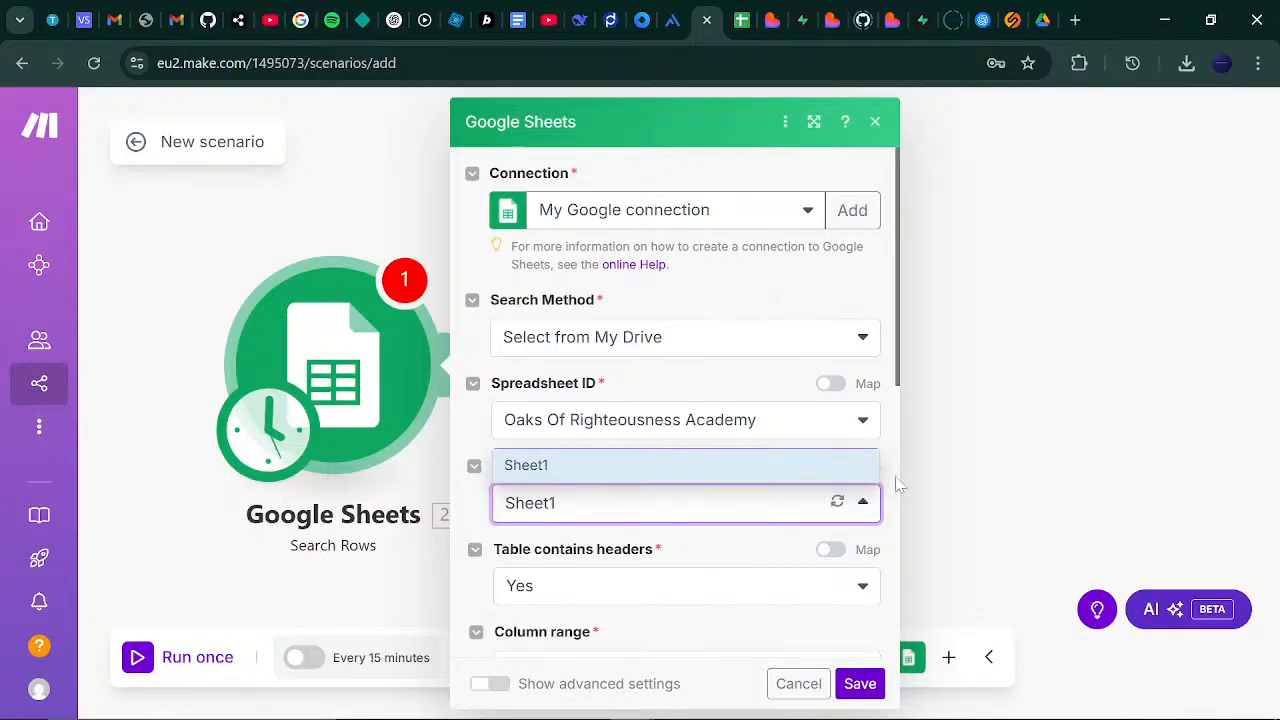
pyautogui.click(837, 503)
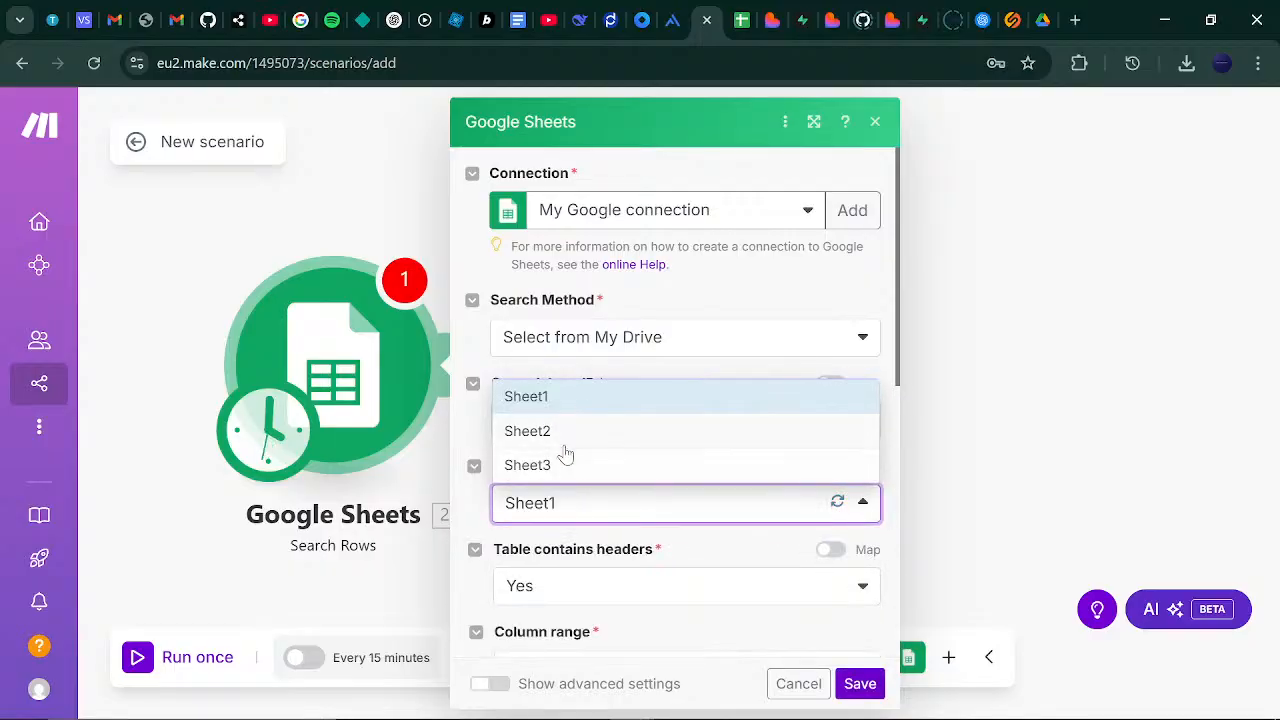
pyautogui.click(578, 503)
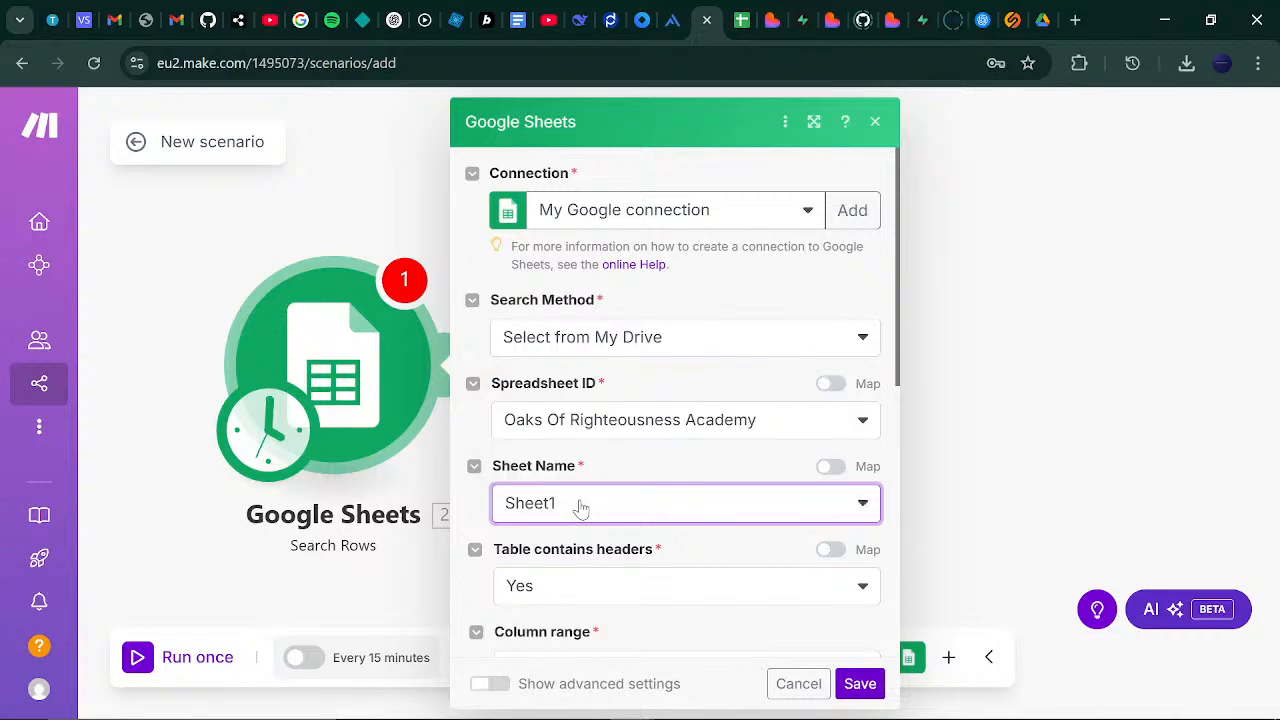
# - Check the table header options and set the Search Rows module's column range to A-Z
pyautogui.moveTo(900, 285); pyautogui.dragTo(900, 377)
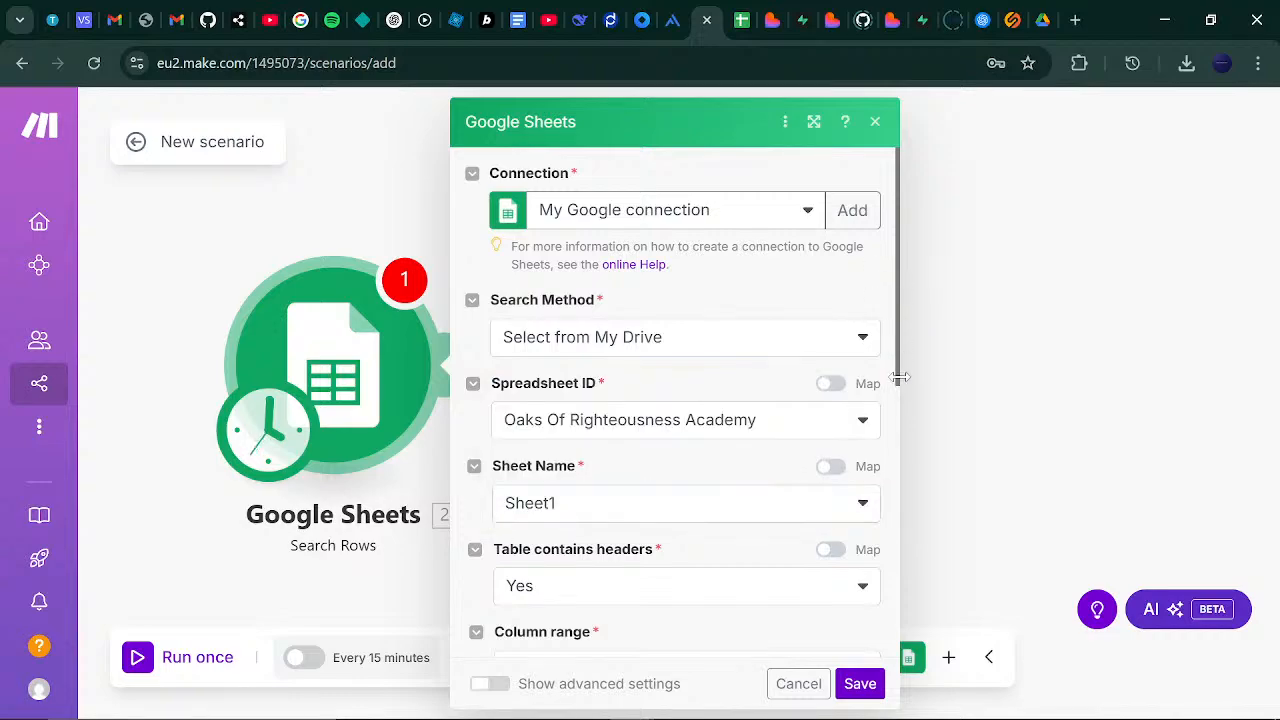
pyautogui.moveTo(900, 421); pyautogui.dragTo(897, 400)
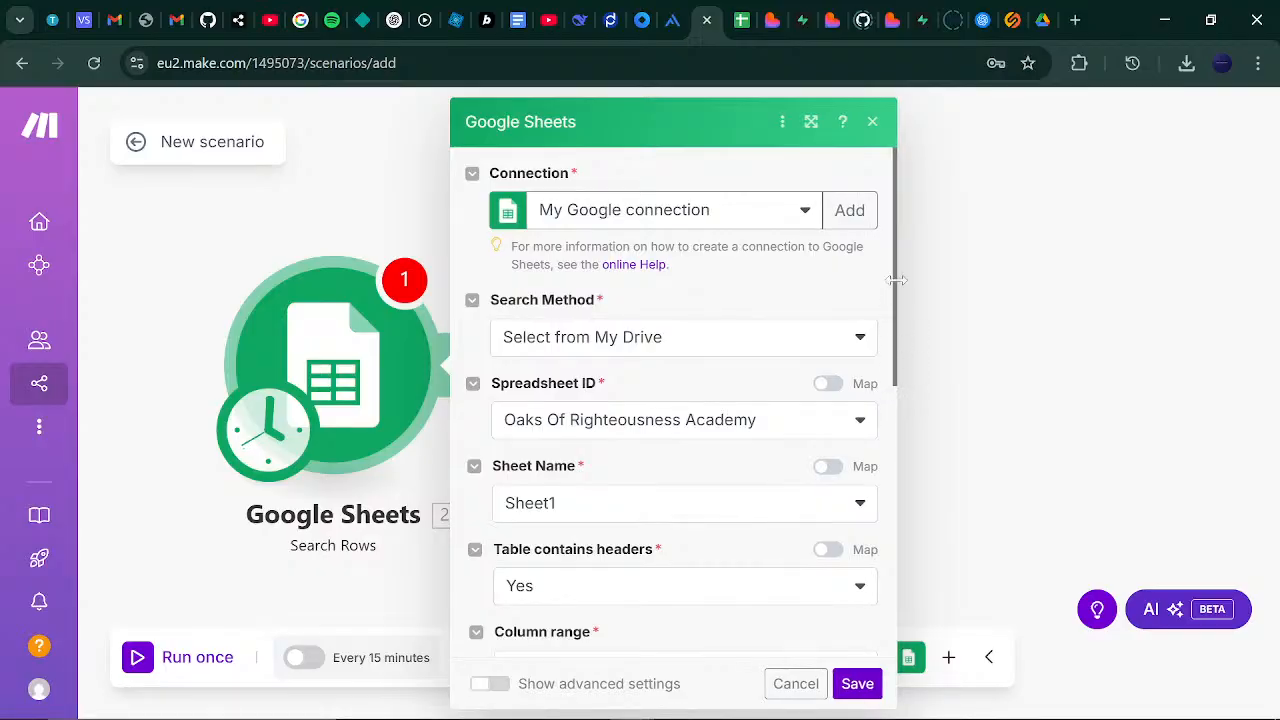
pyautogui.moveTo(894, 263); pyautogui.dragTo(889, 380)
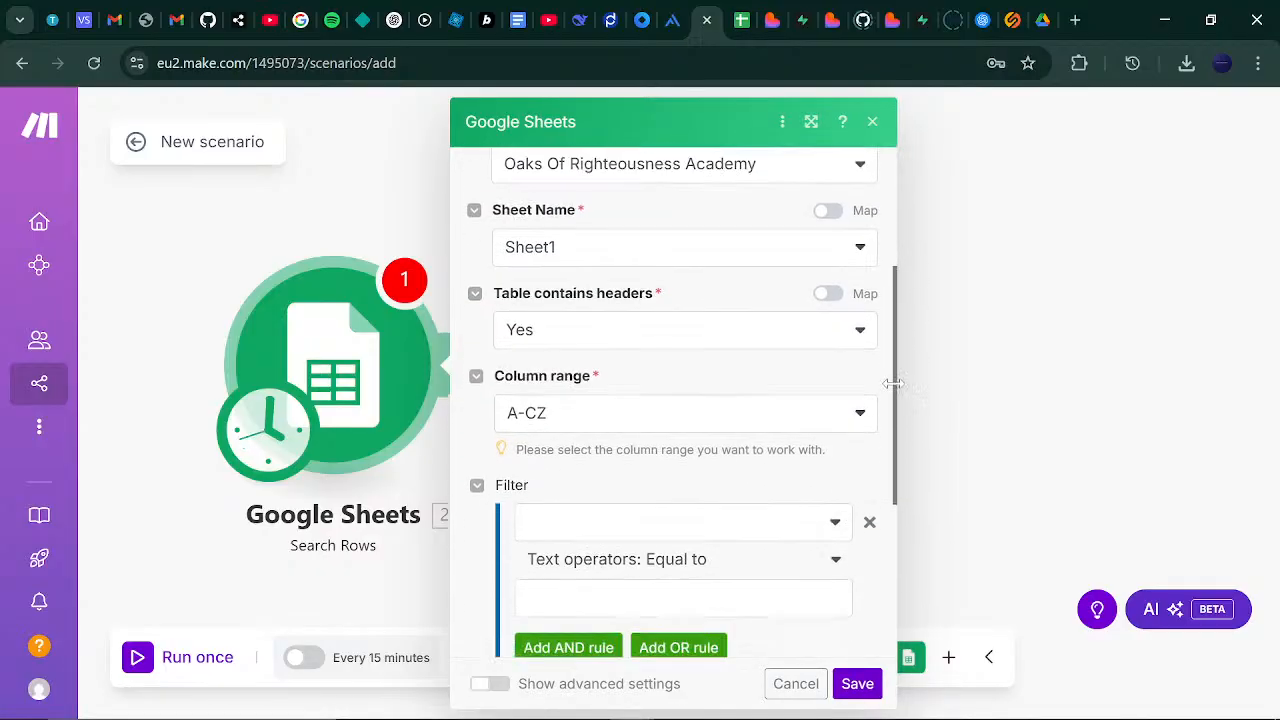
pyautogui.click(859, 335)
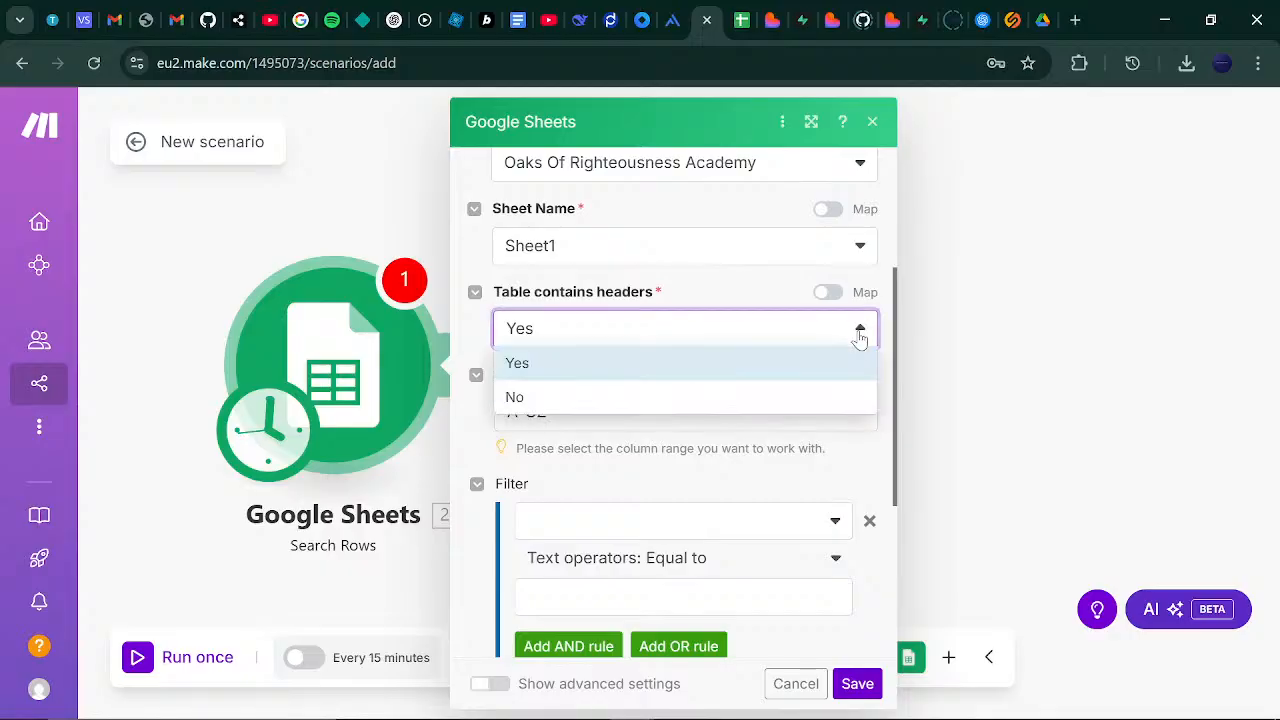
pyautogui.click(860, 336)
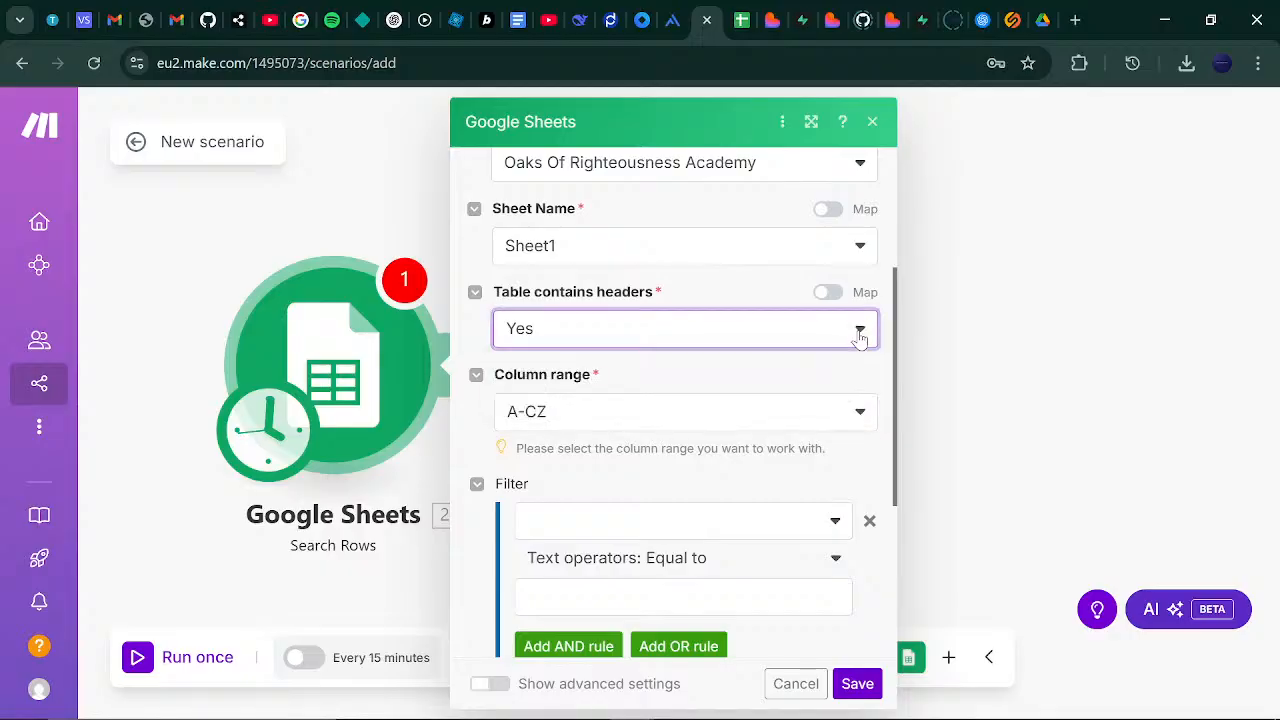
pyautogui.click(857, 418)
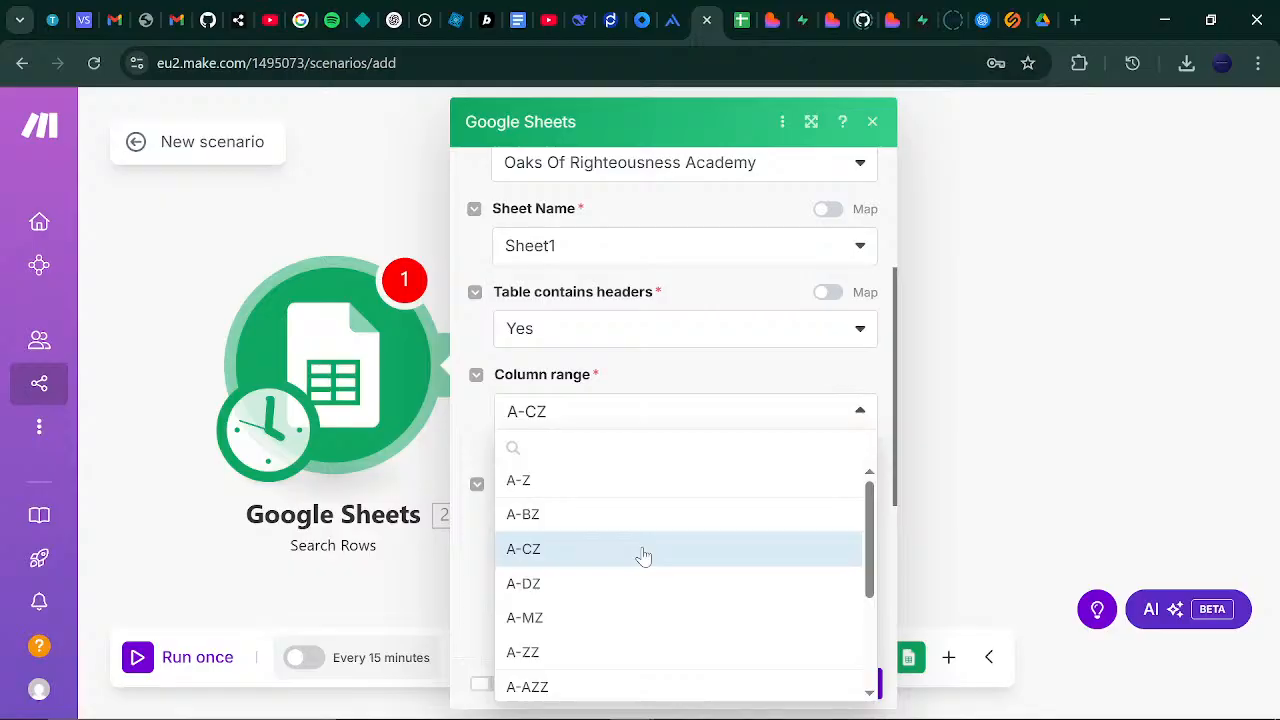
pyautogui.click(634, 488)
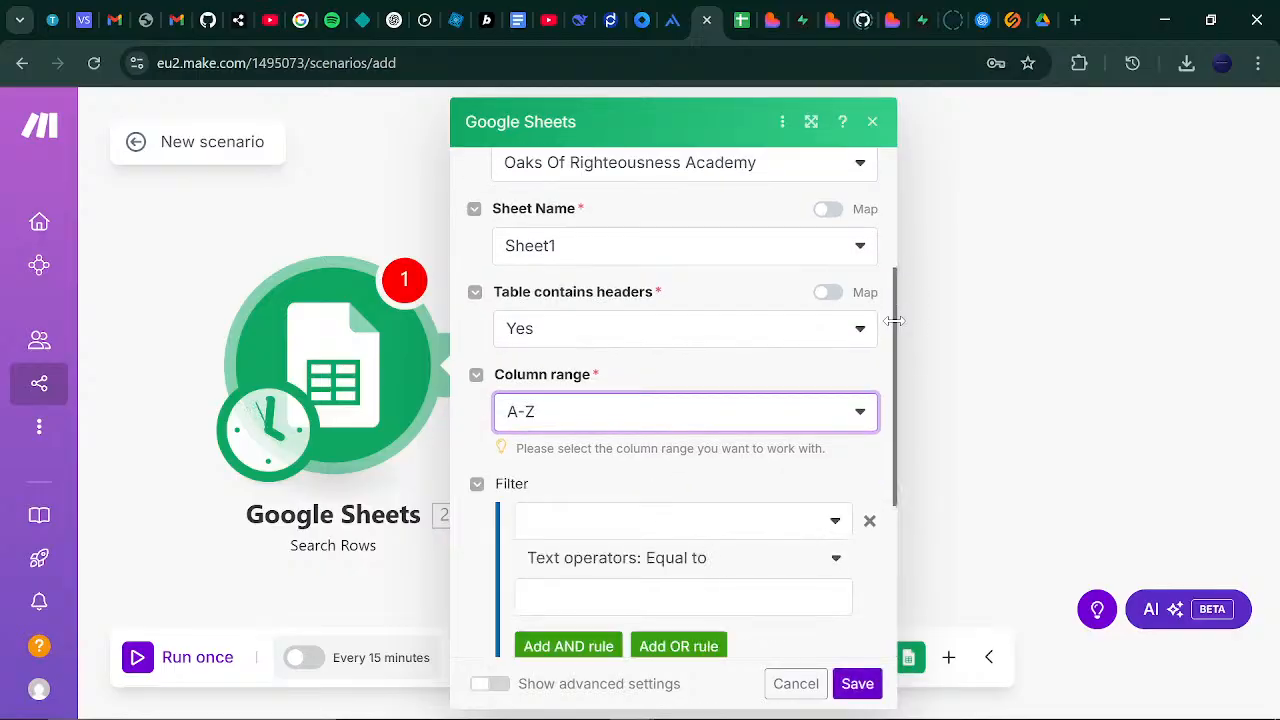
# - Review the Search Rows module's connection, filter, order and limit settings
pyautogui.moveTo(897, 342); pyautogui.dragTo(884, 618)
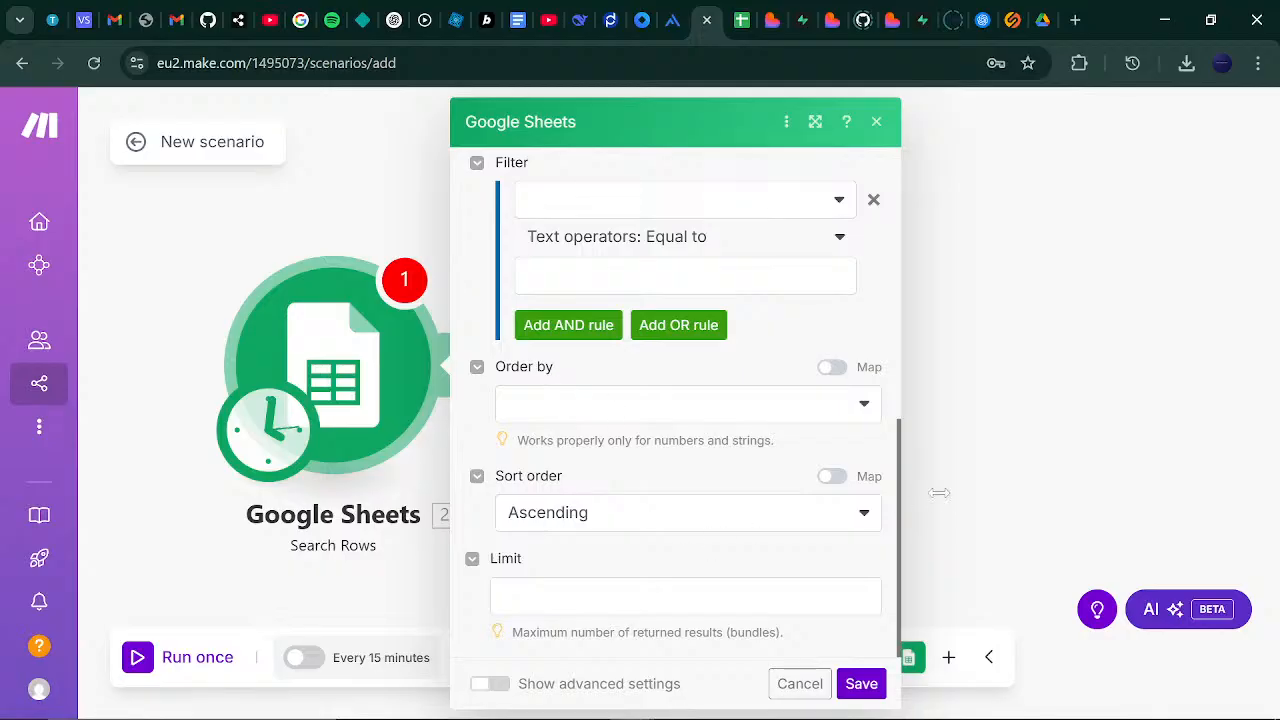
pyautogui.moveTo(900, 483); pyautogui.dragTo(897, 228)
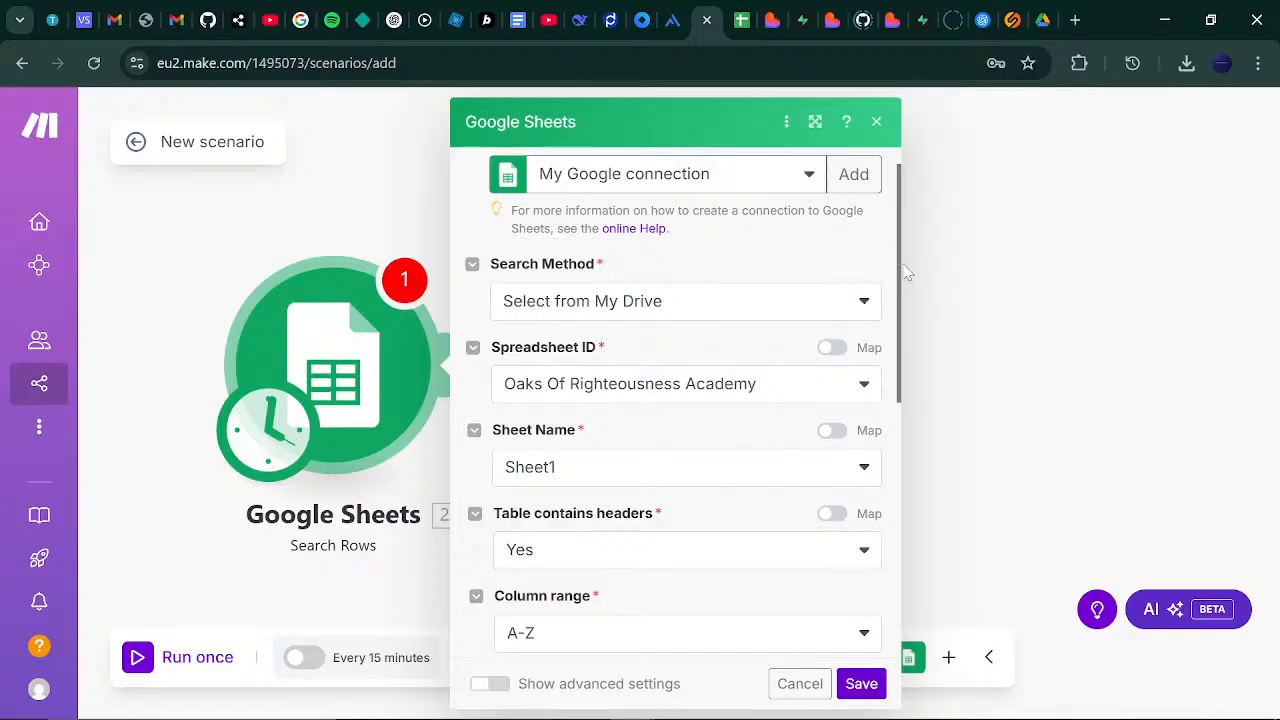
pyautogui.moveTo(897, 261); pyautogui.dragTo(886, 575)
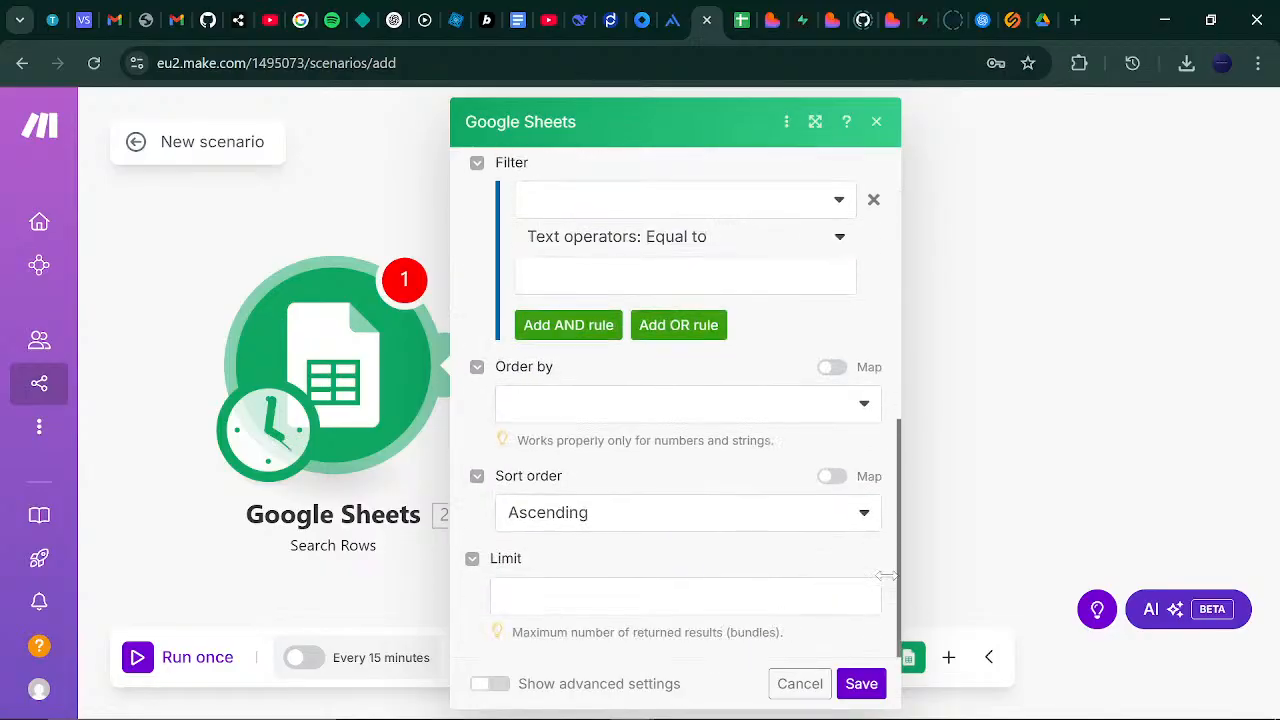
pyautogui.click(686, 596)
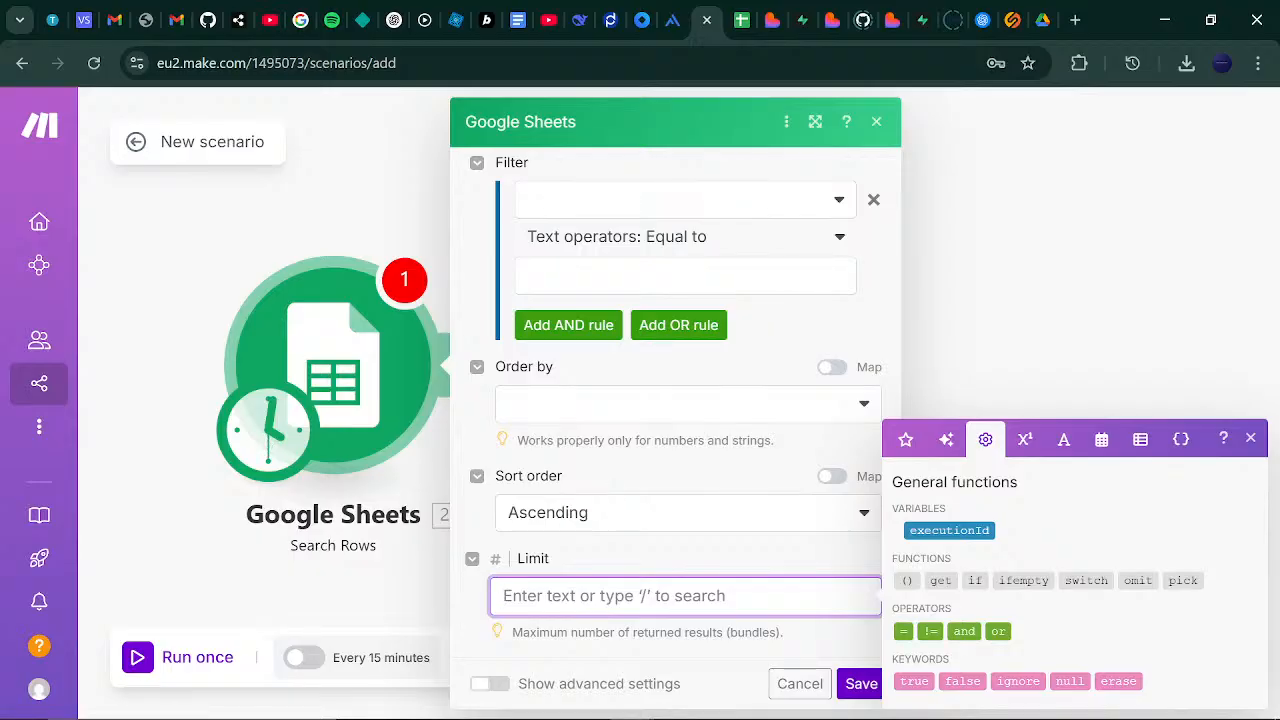
# - Switch to Google Sheets and examine the header row and the student records in rows 2 to 6 of Sheet1
pyautogui.click(740, 14)
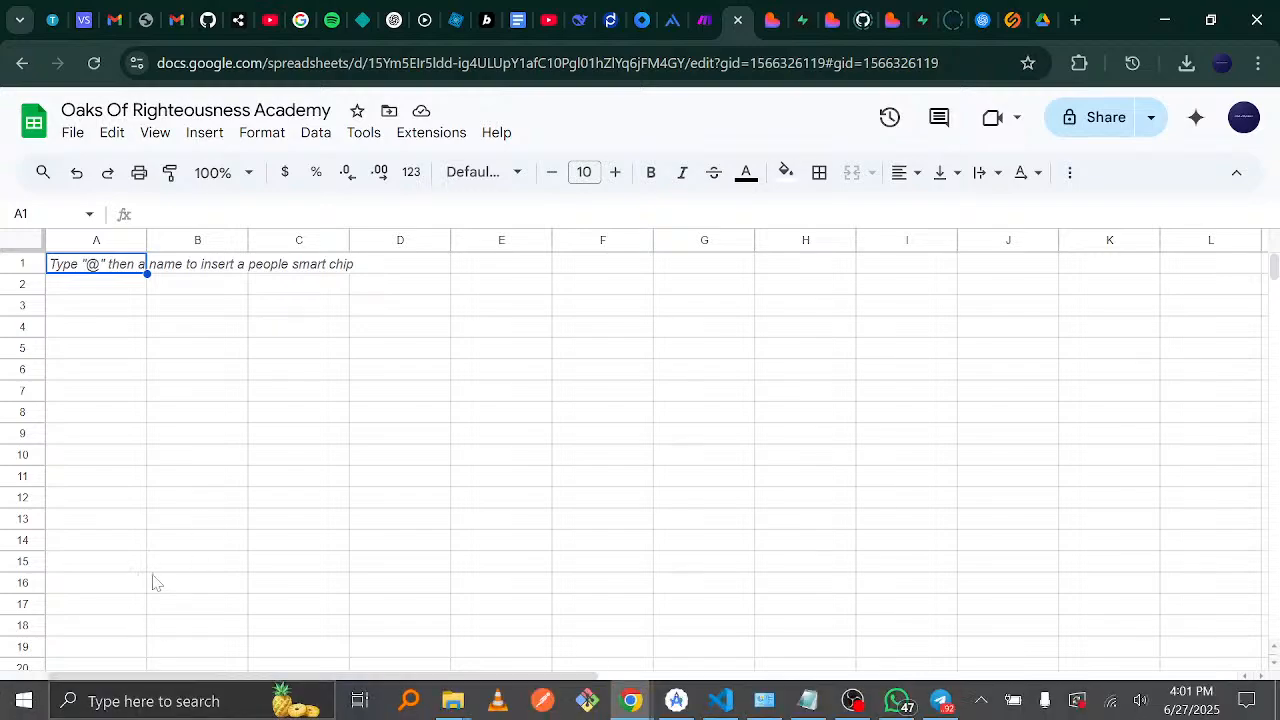
pyautogui.click(168, 701)
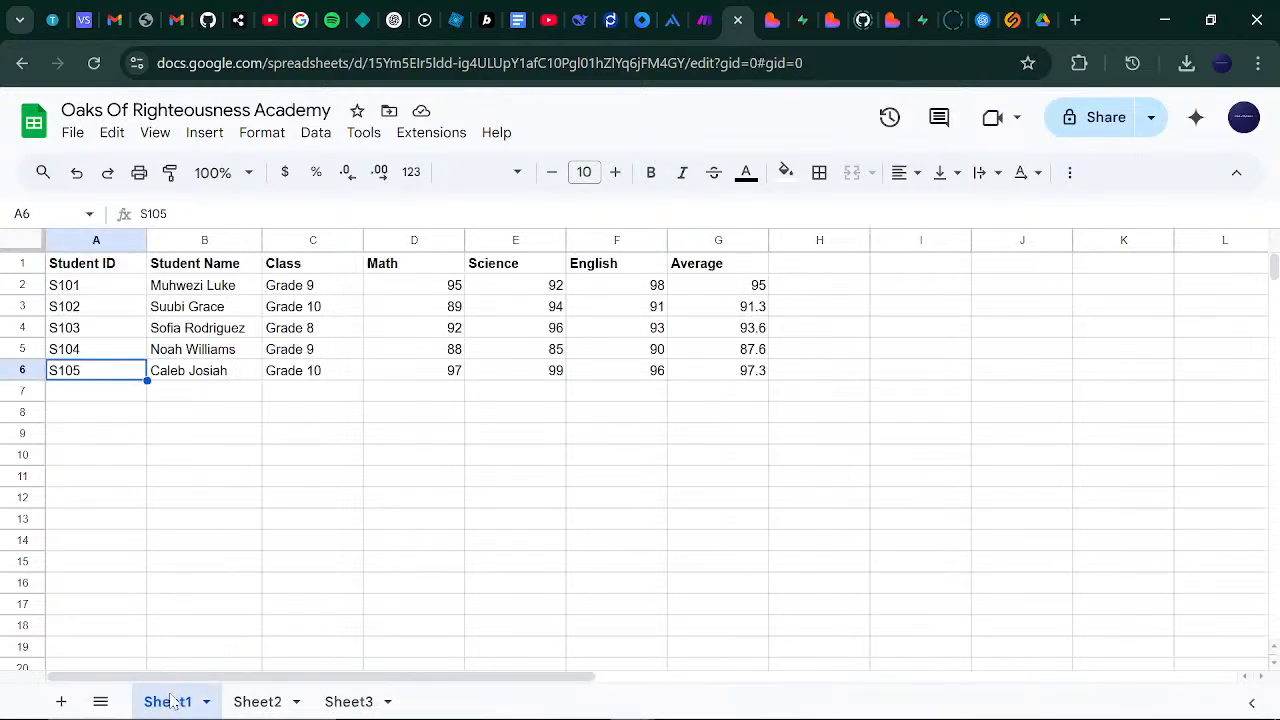
pyautogui.click(115, 275)
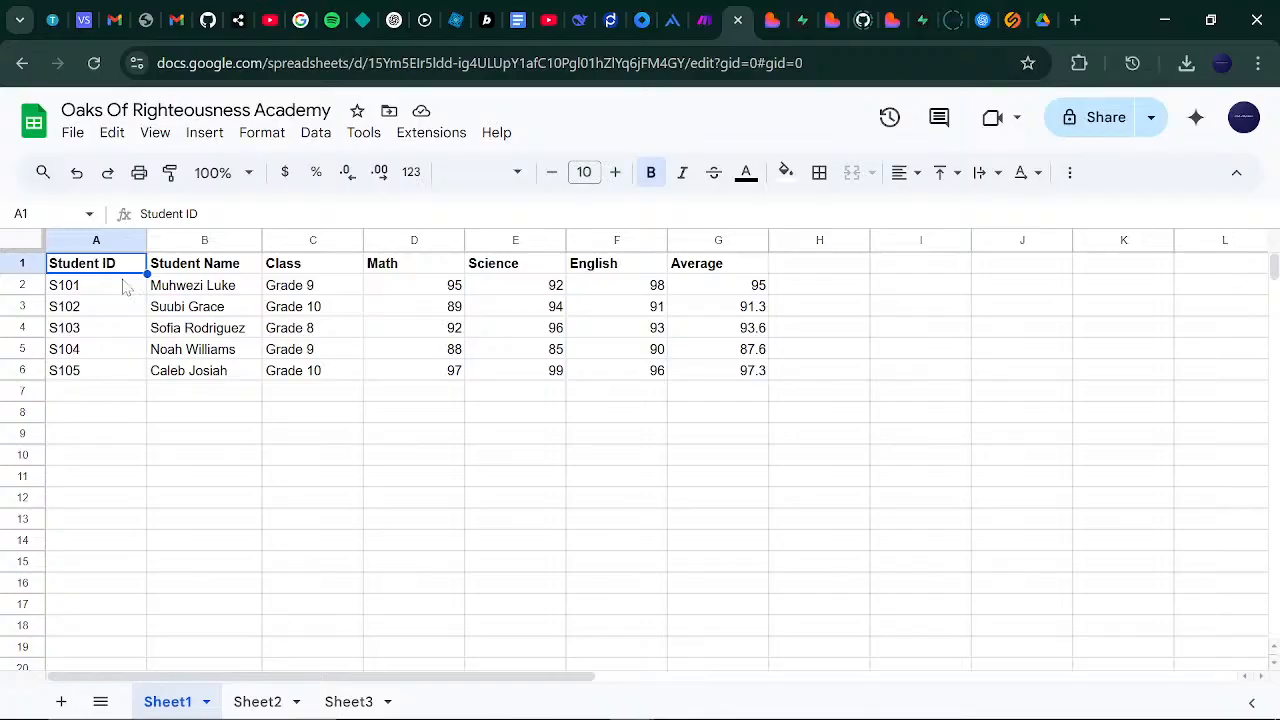
pyautogui.click(124, 288)
pyautogui.click(110, 373)
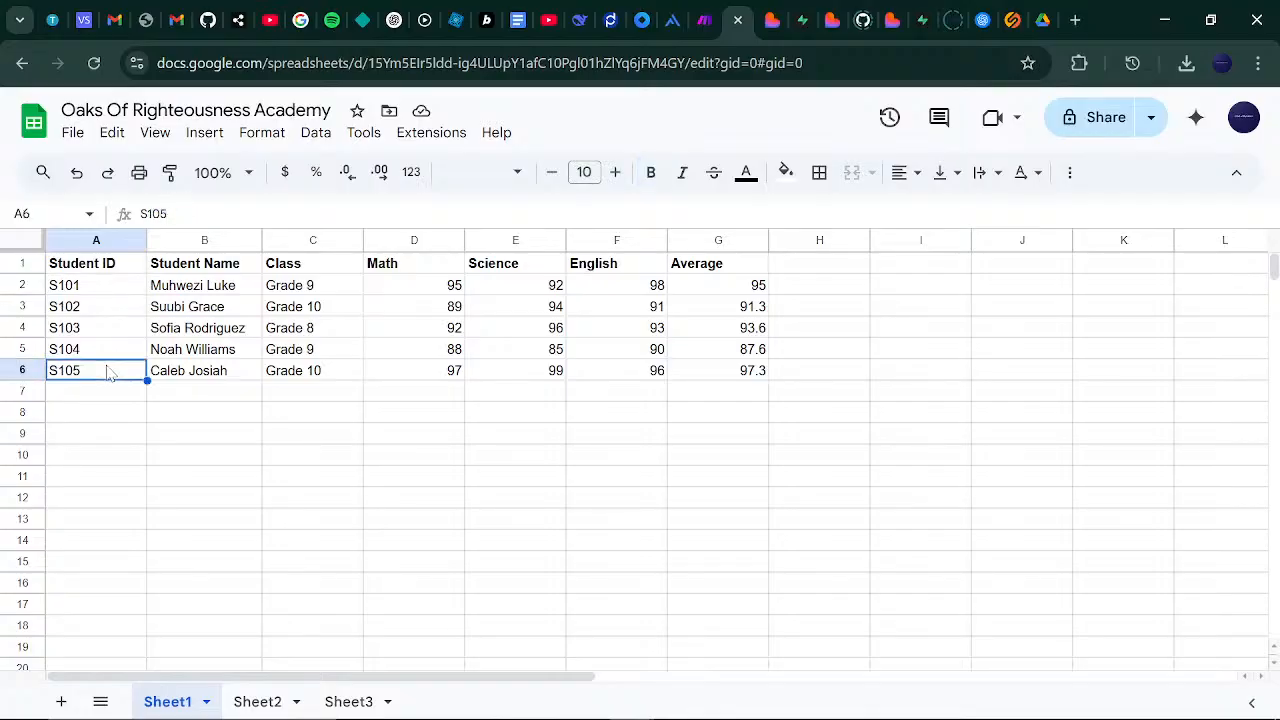
pyautogui.click(22, 264)
pyautogui.click(70, 287)
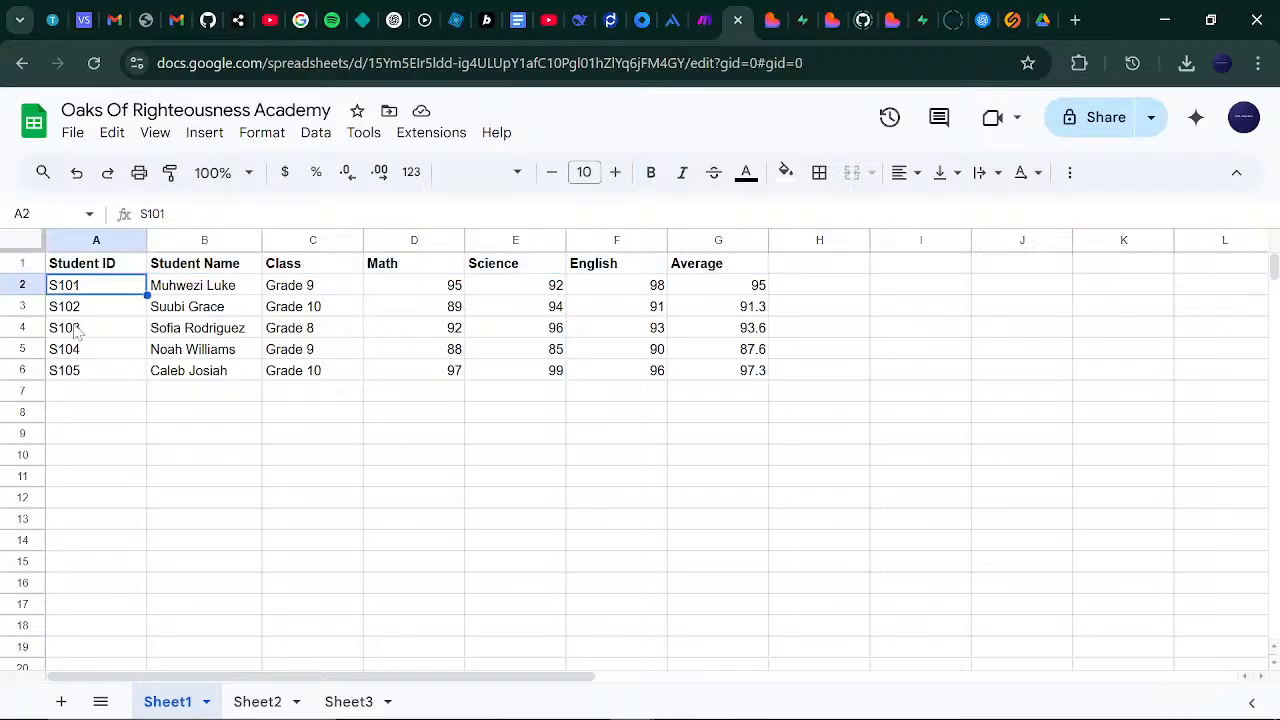
pyautogui.click(78, 371)
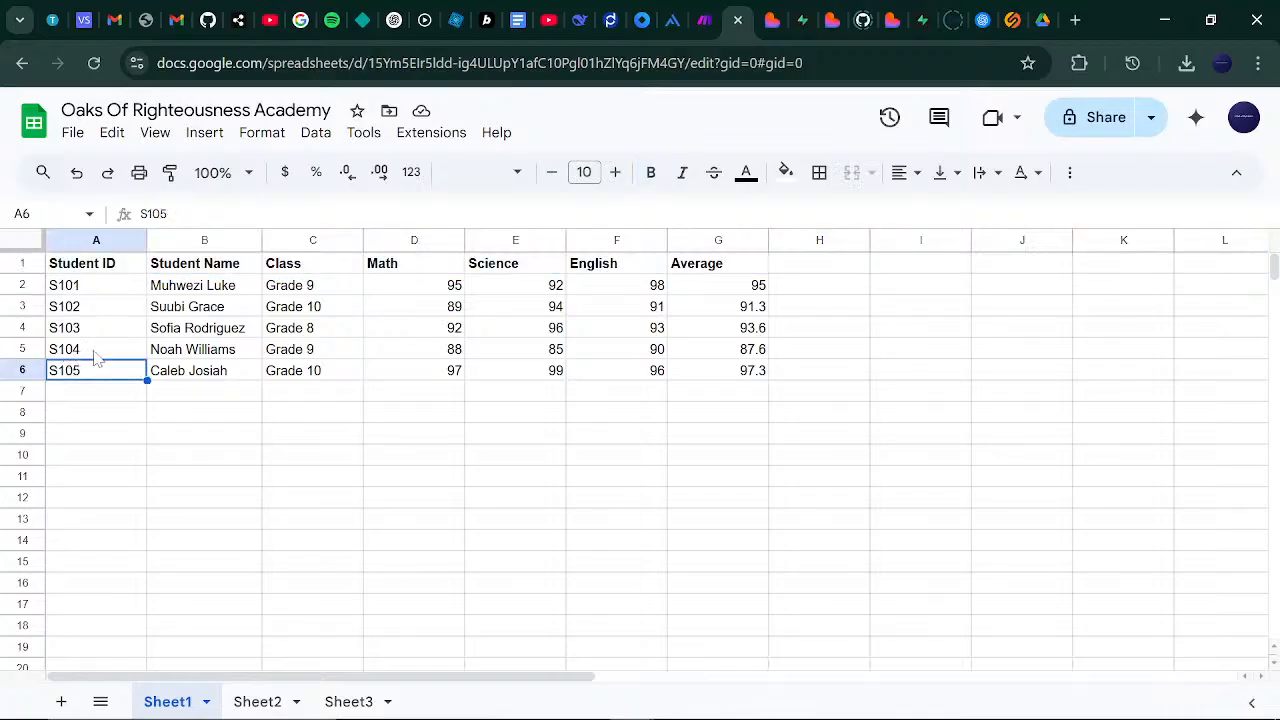
pyautogui.click(95, 358)
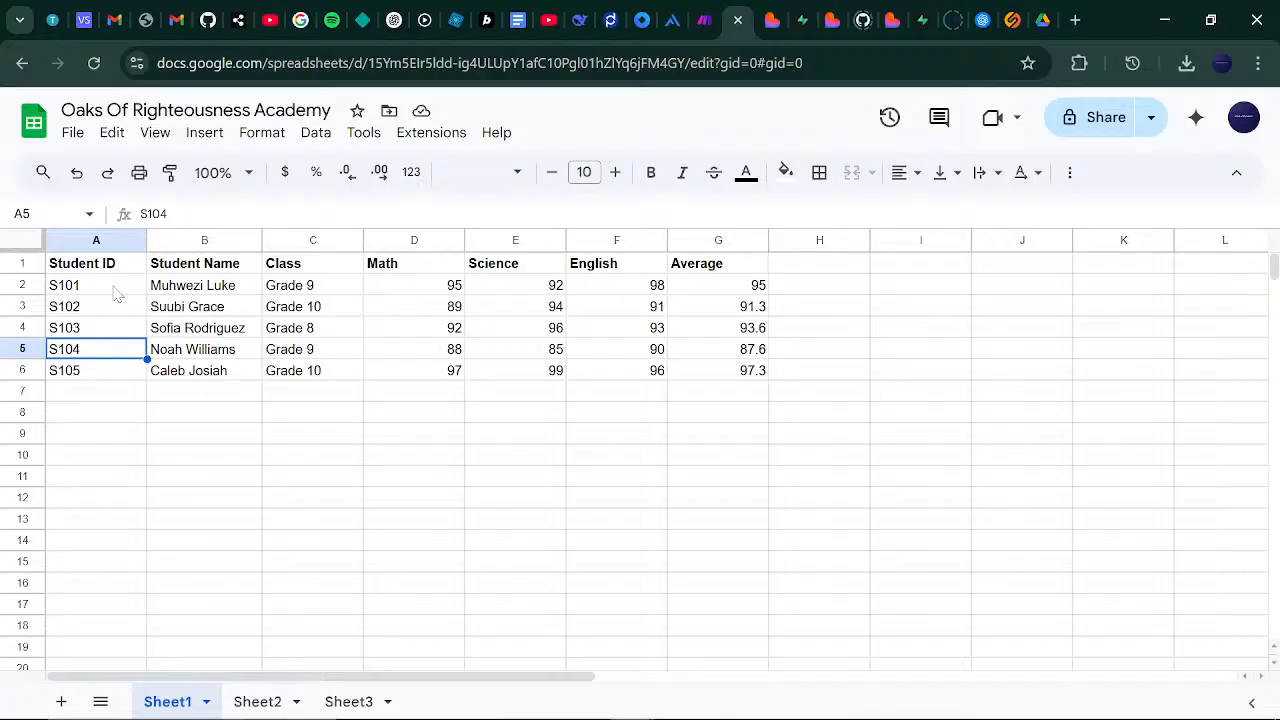
pyautogui.click(116, 292)
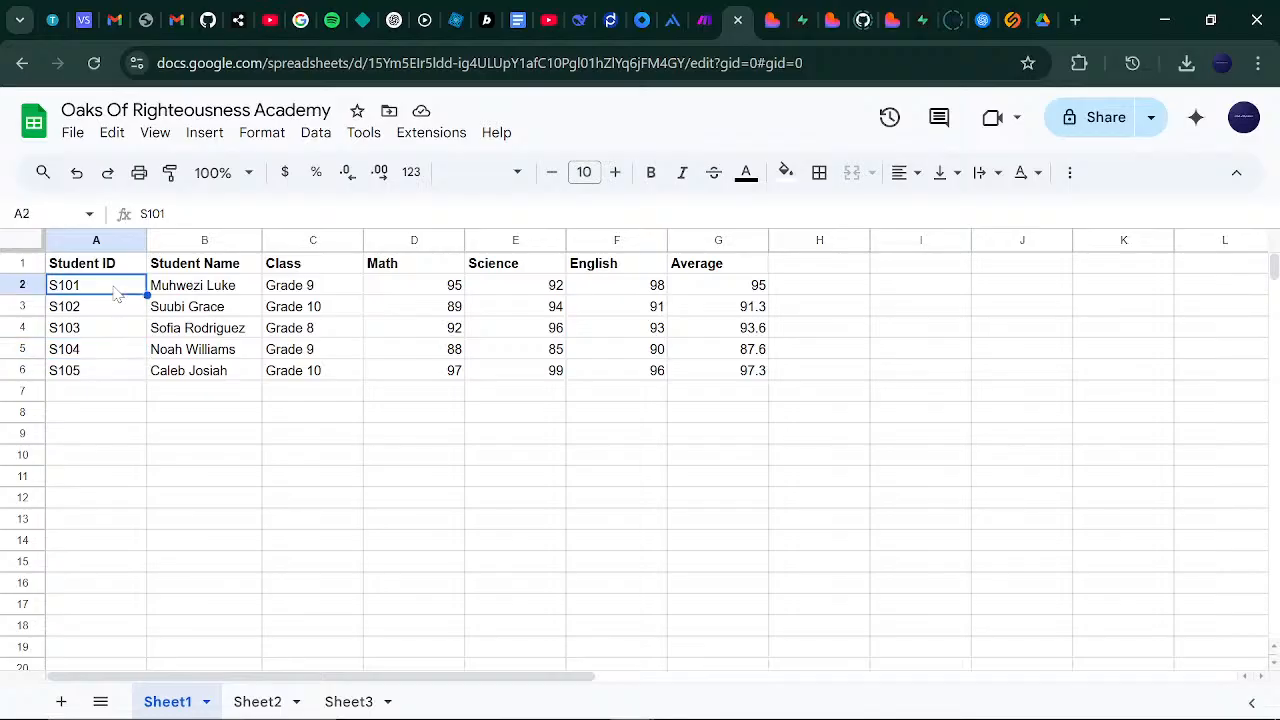
pyautogui.click(115, 373)
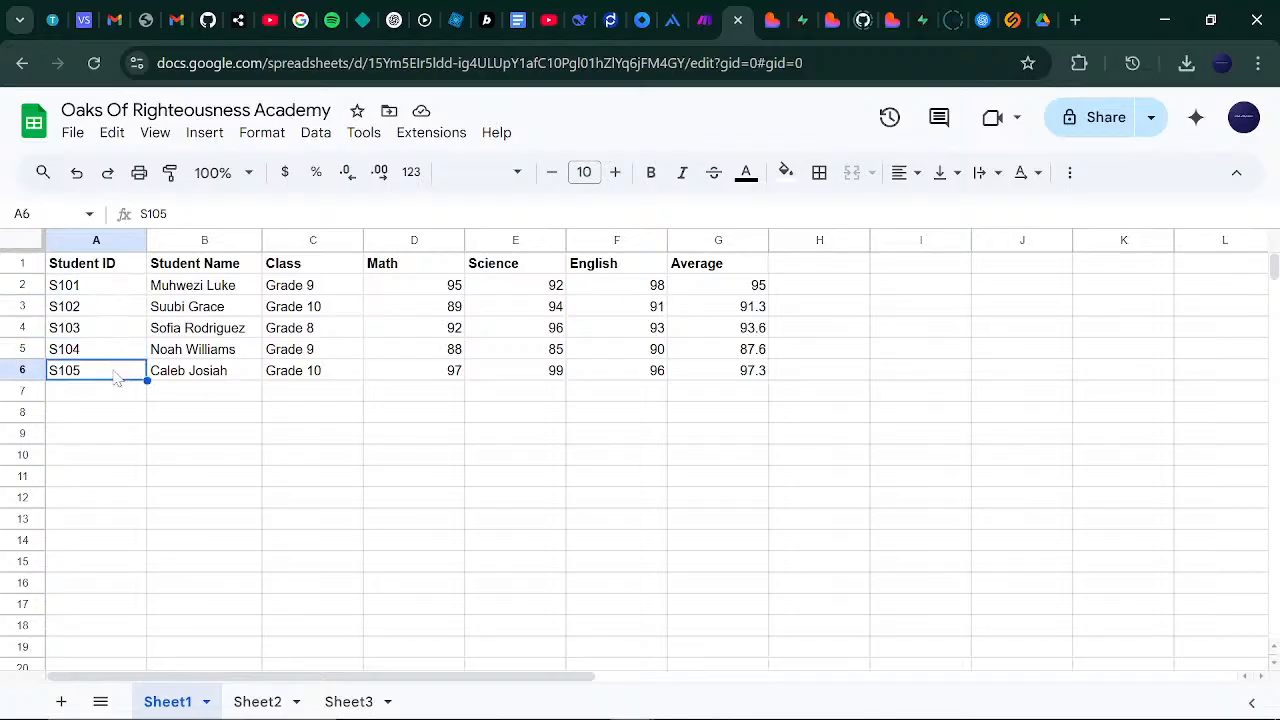
pyautogui.click(114, 292)
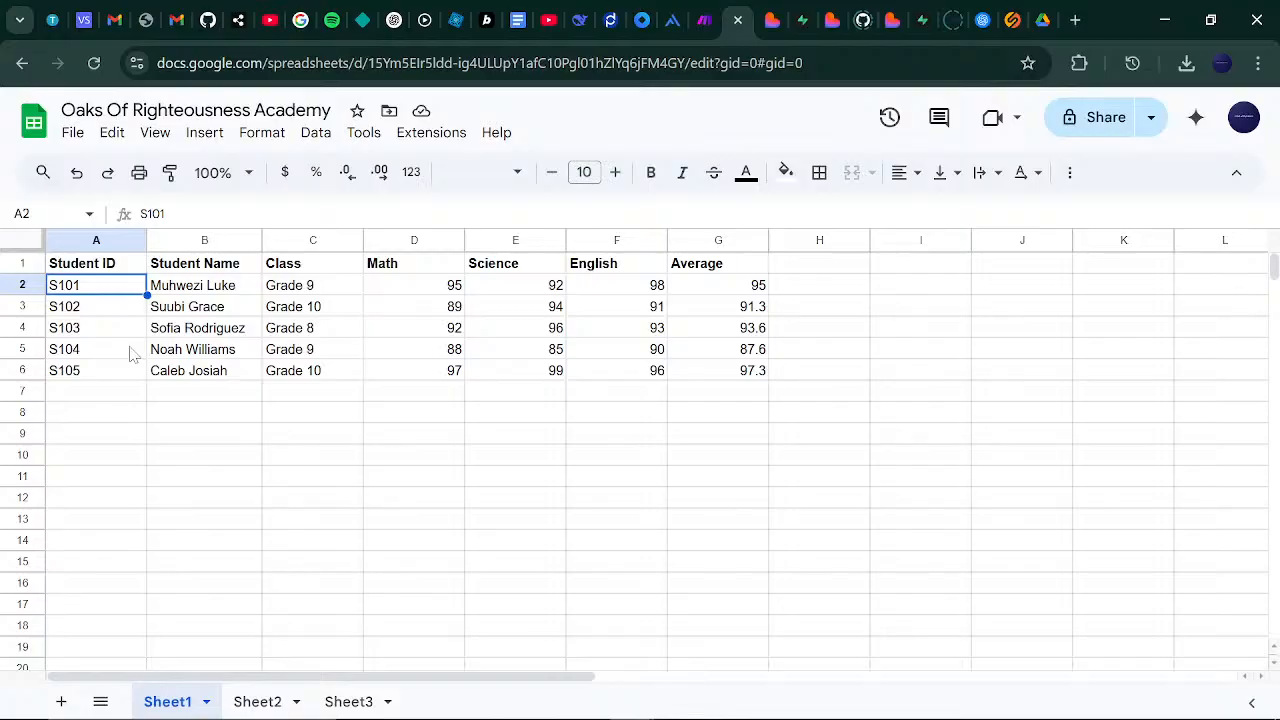
pyautogui.click(84, 380)
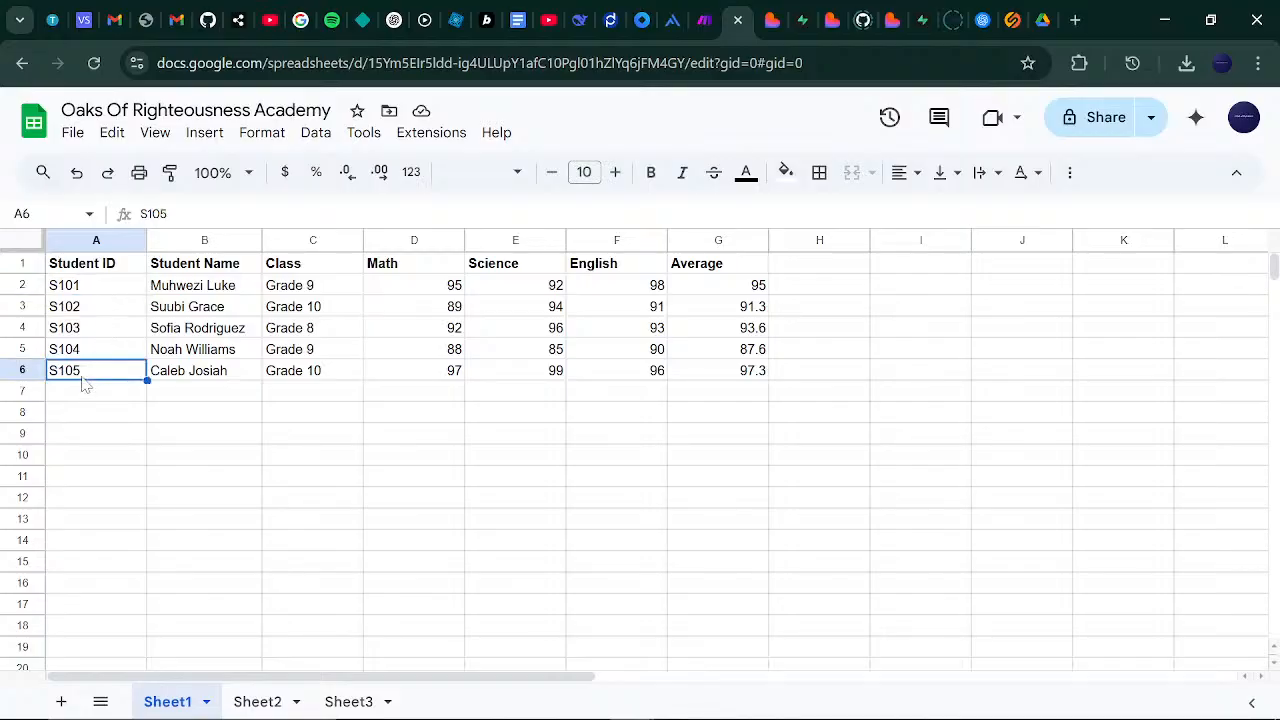
pyautogui.click(115, 292)
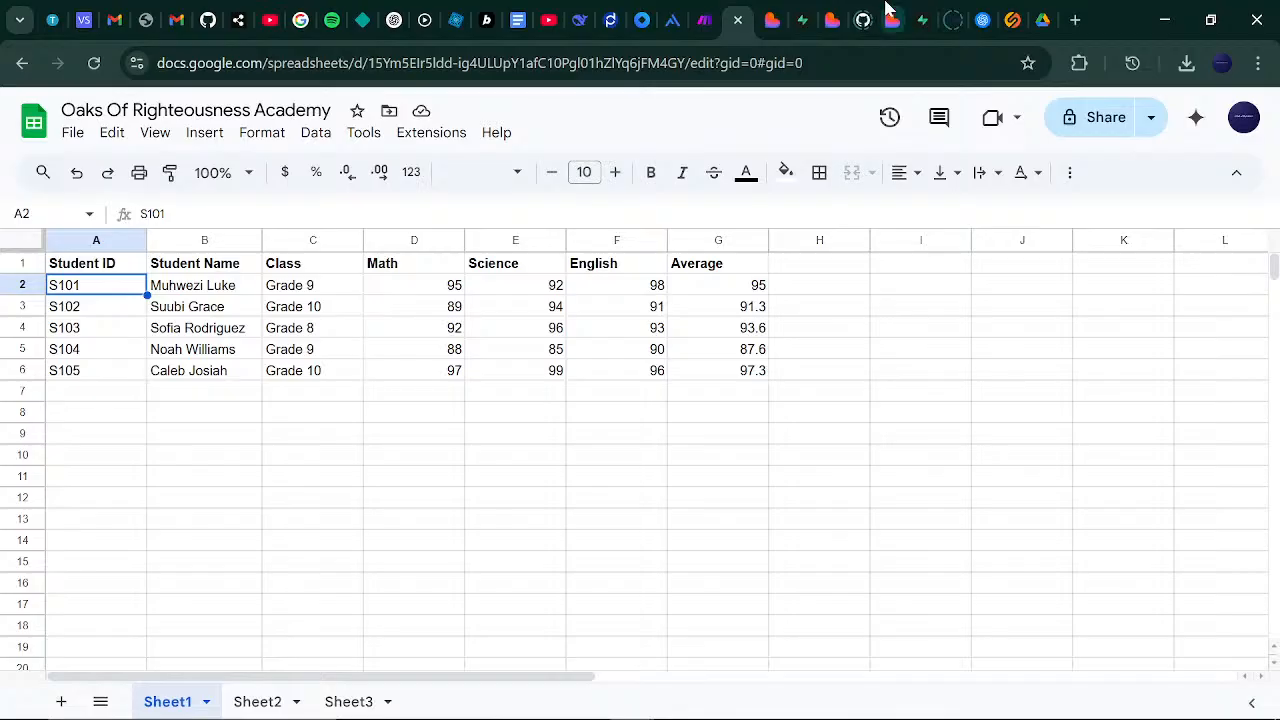
# - Return to Make, set the Search Rows module's limit to 3, and save the module
pyautogui.click(697, 12)
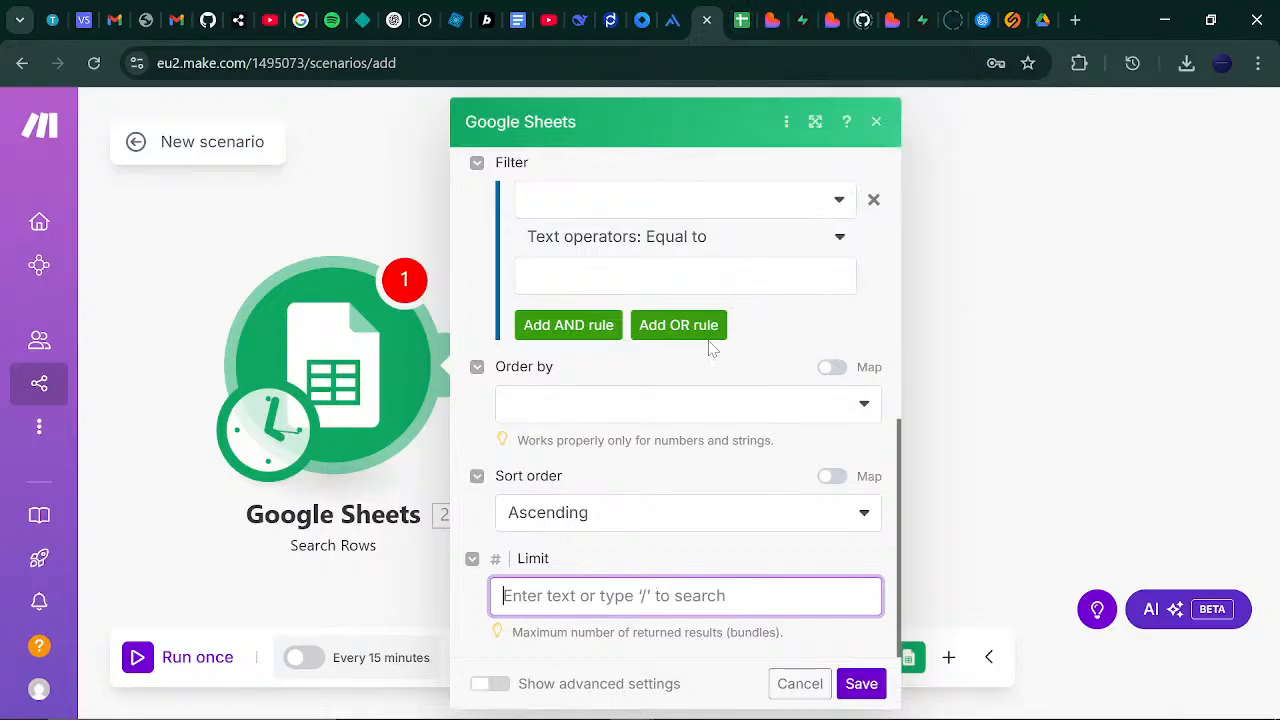
pyautogui.click(742, 18)
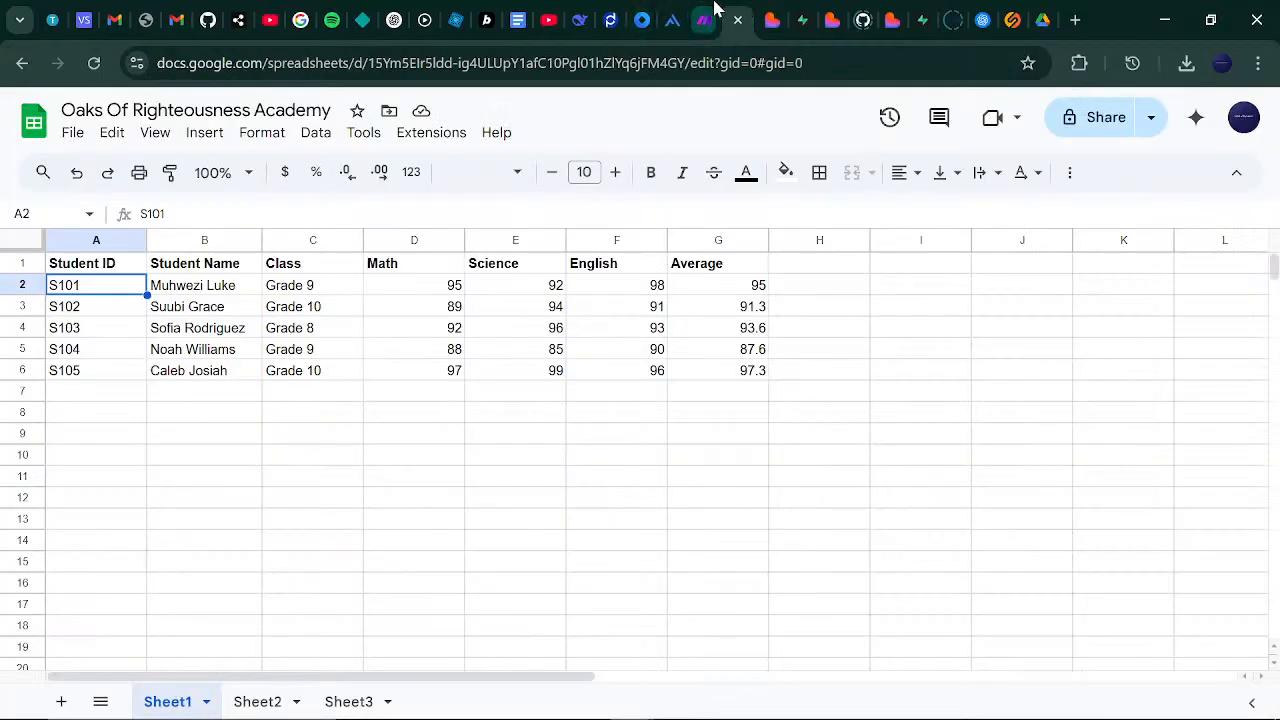
pyautogui.click(710, 14)
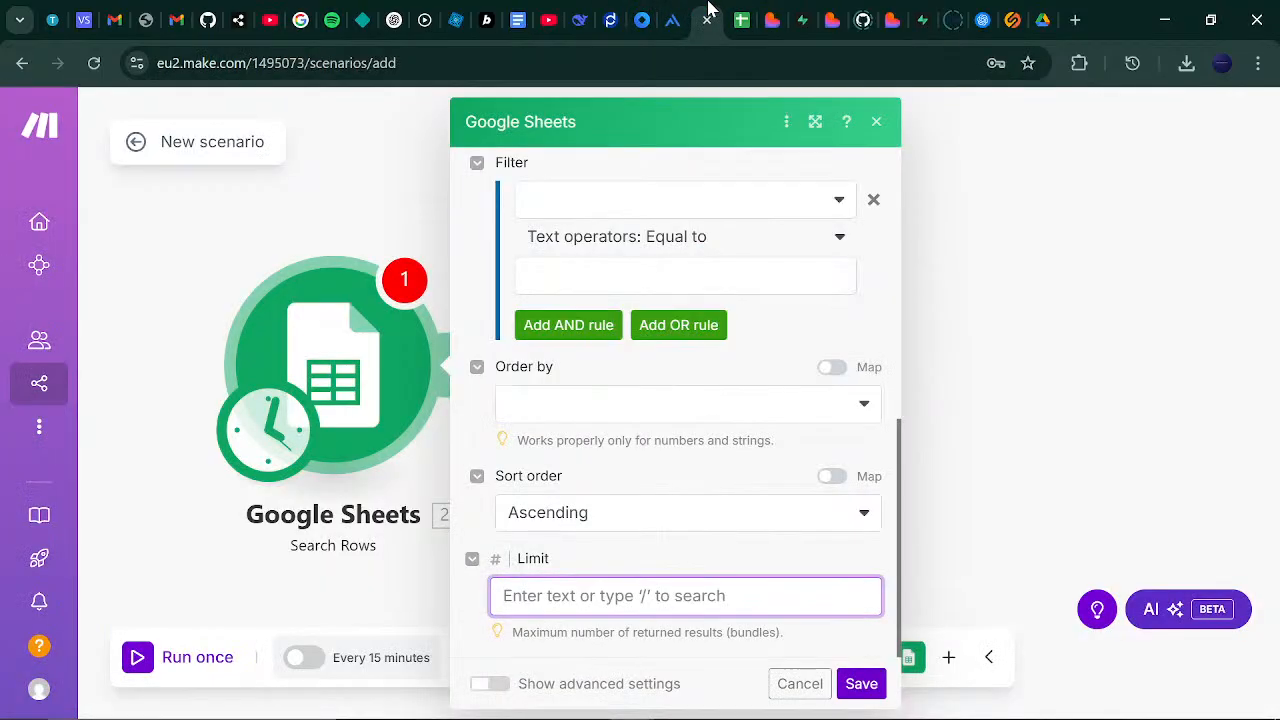
pyautogui.click(772, 486)
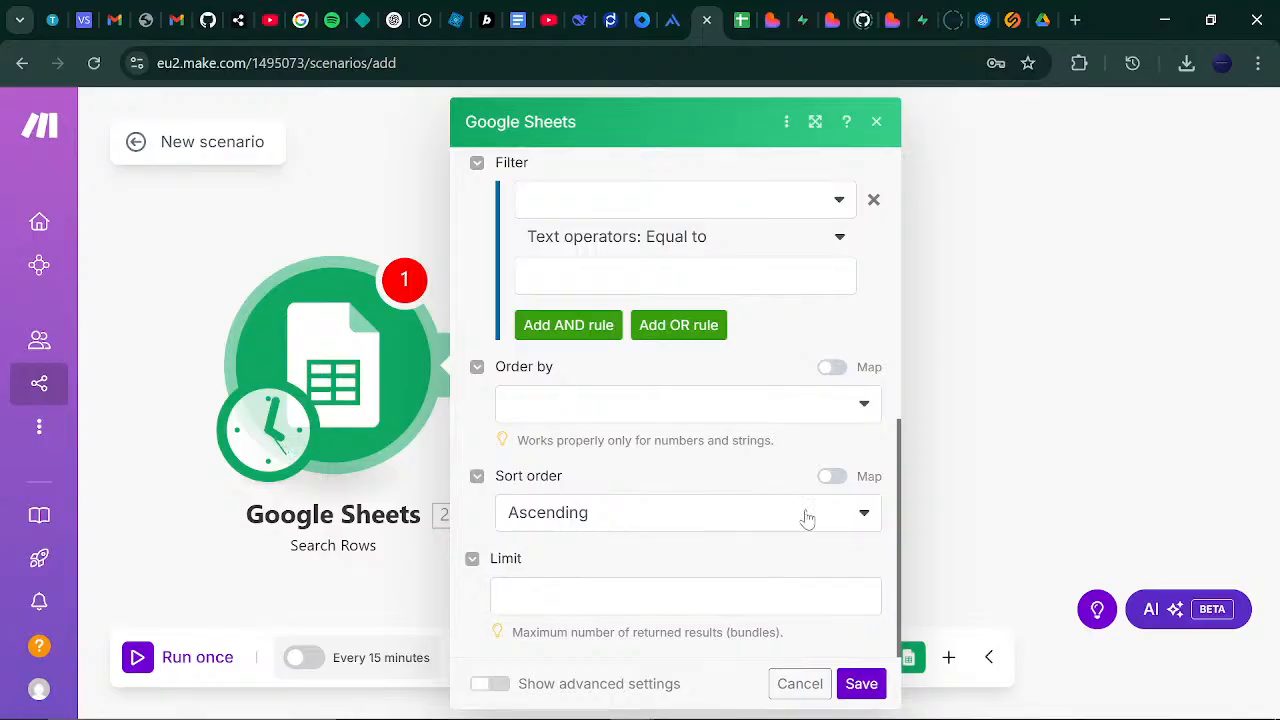
pyautogui.click(686, 596)
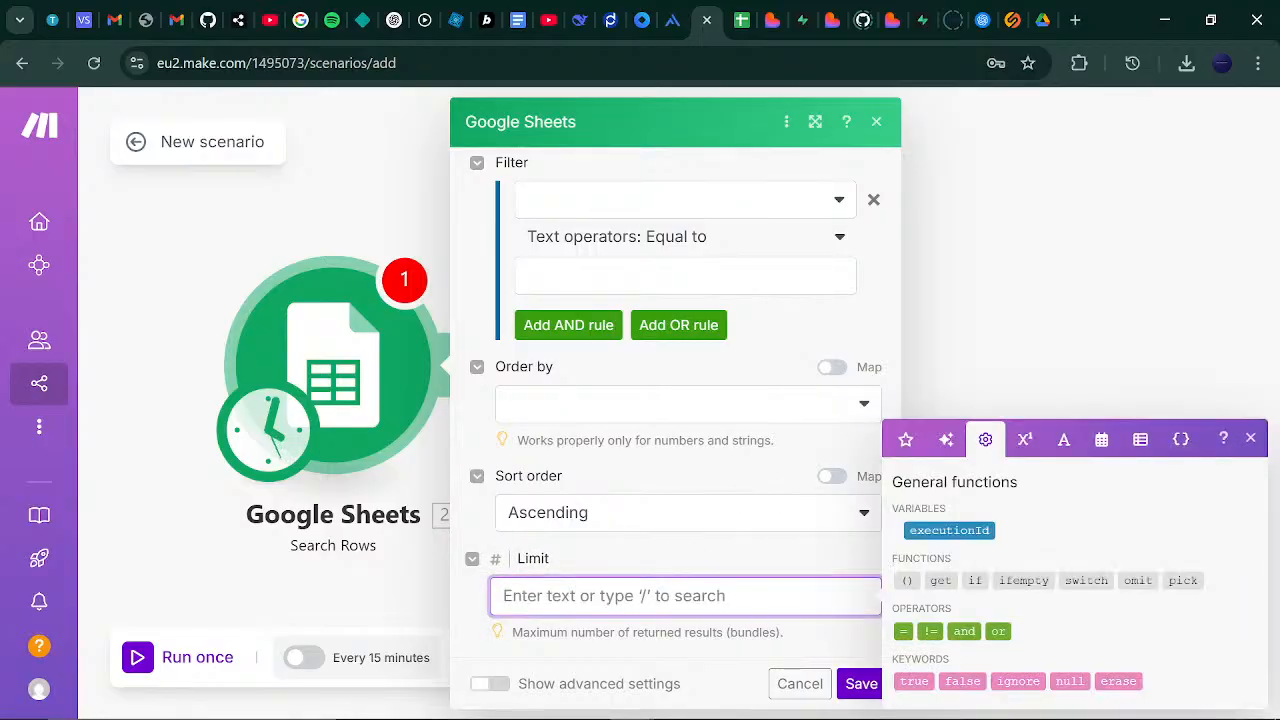
pyautogui.write('3')
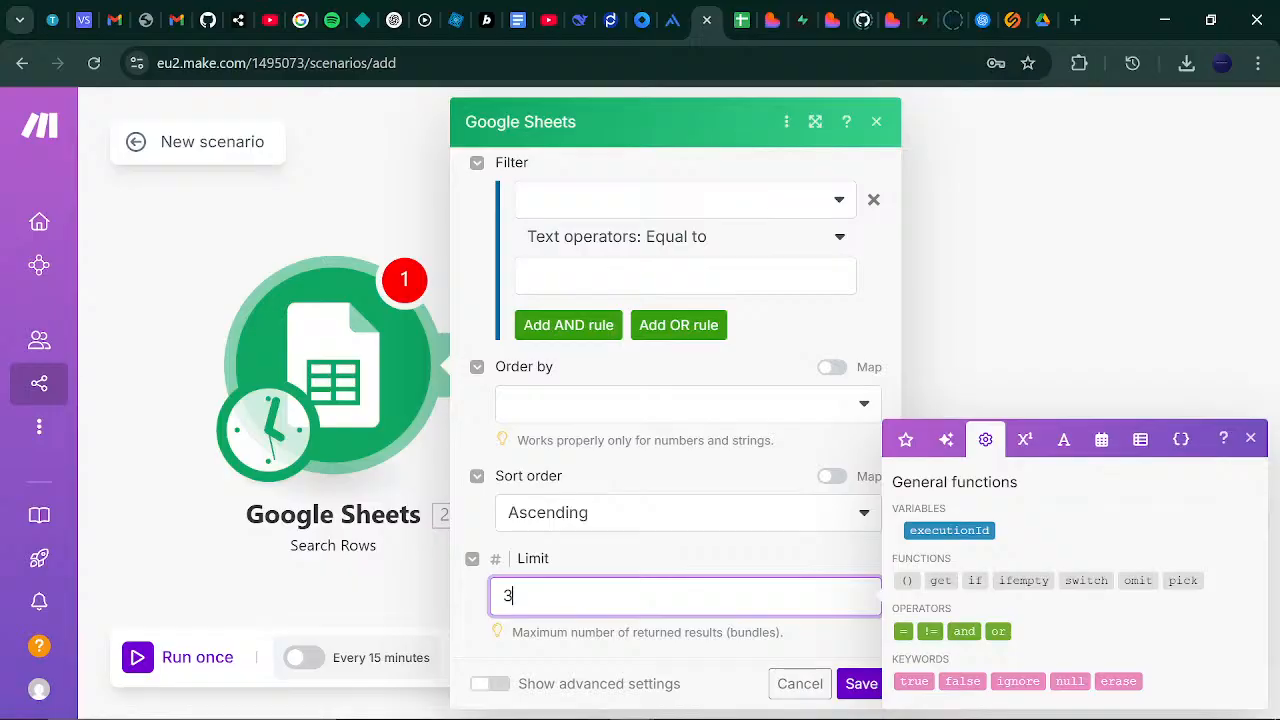
pyautogui.click(665, 573)
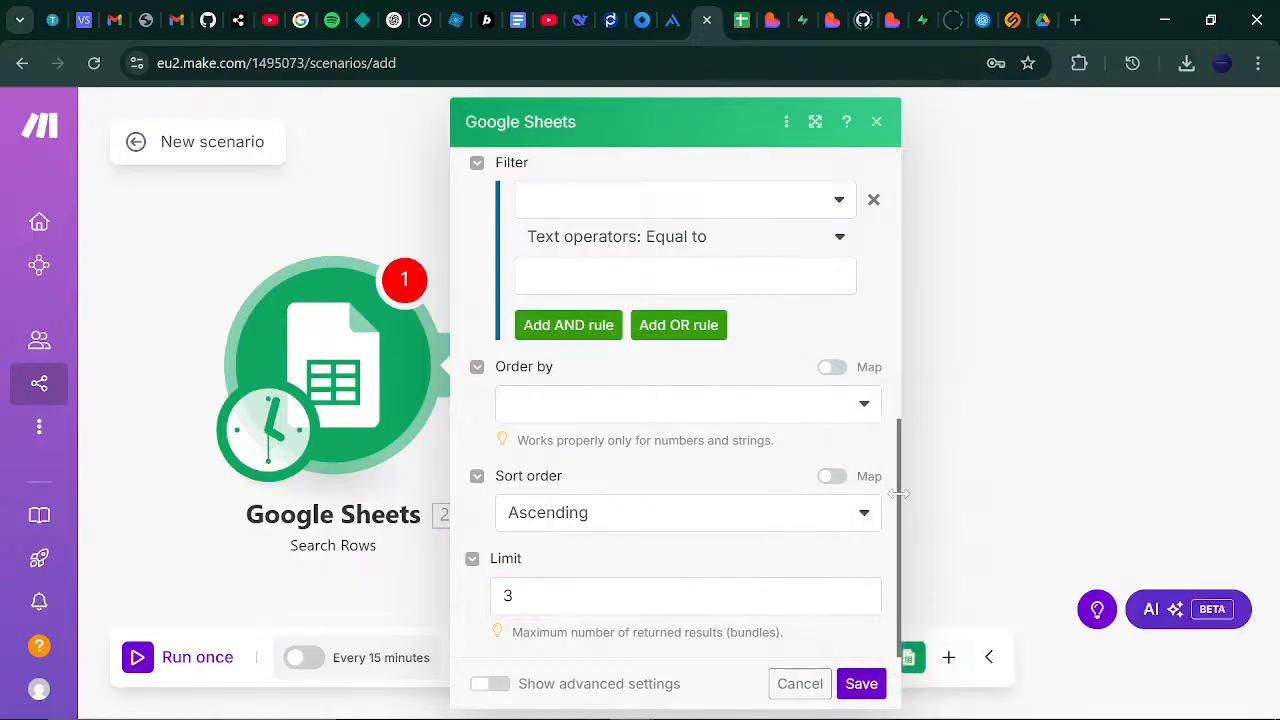
pyautogui.click(861, 684)
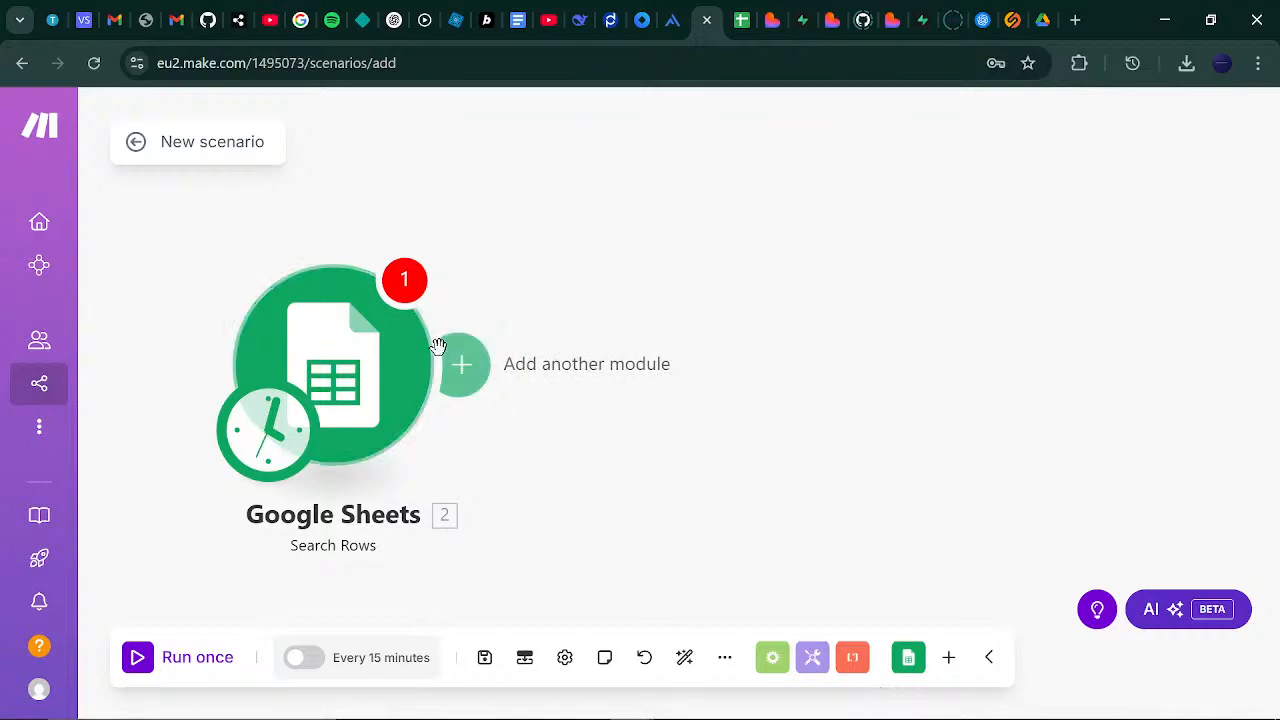
# - Reopen the Search Rows module, review its settings, and save it again
pyautogui.click(388, 377)
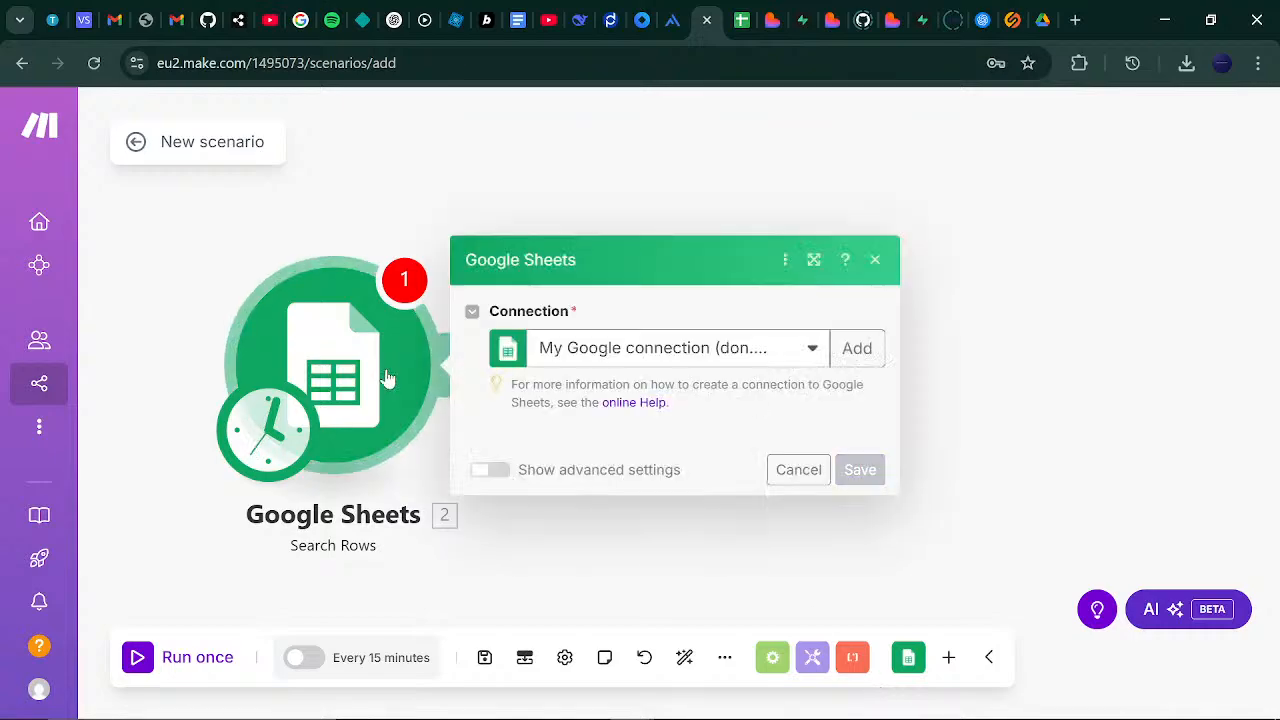
pyautogui.moveTo(903, 286); pyautogui.dragTo(898, 572)
pyautogui.click(860, 684)
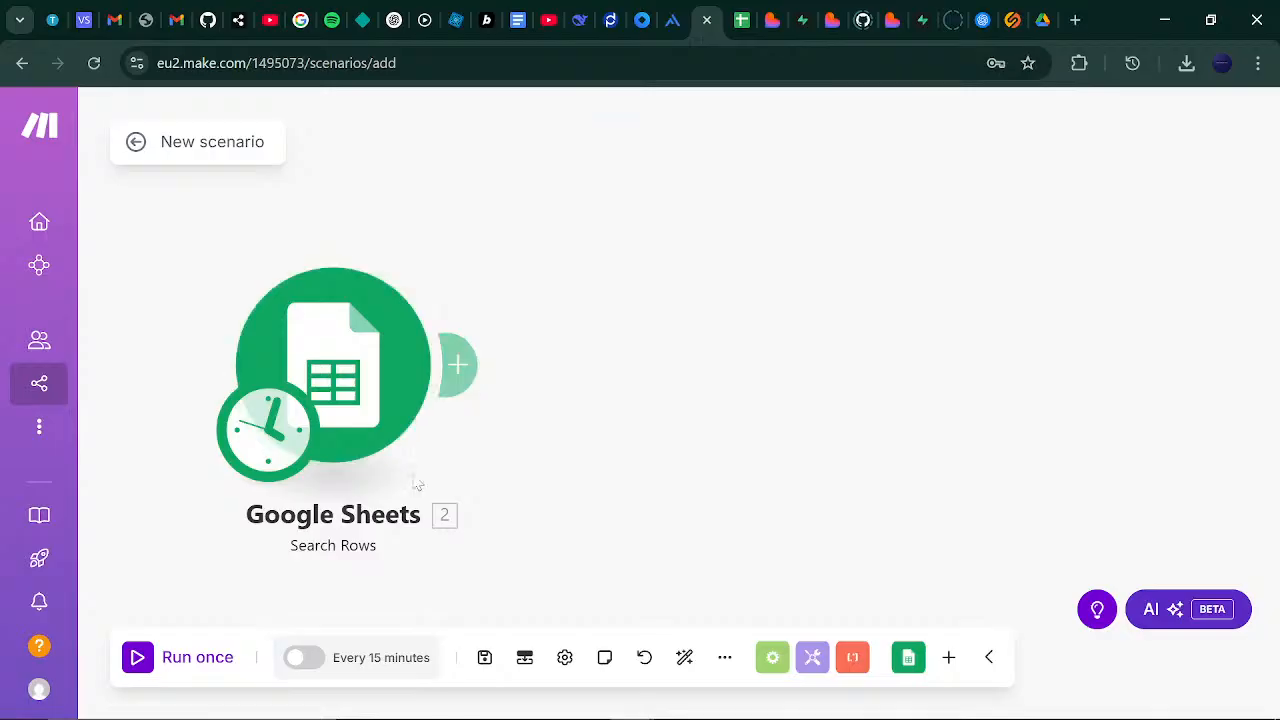
# - Check the student records in Google Sheets once more and return to the Make scenario
pyautogui.click(740, 16)
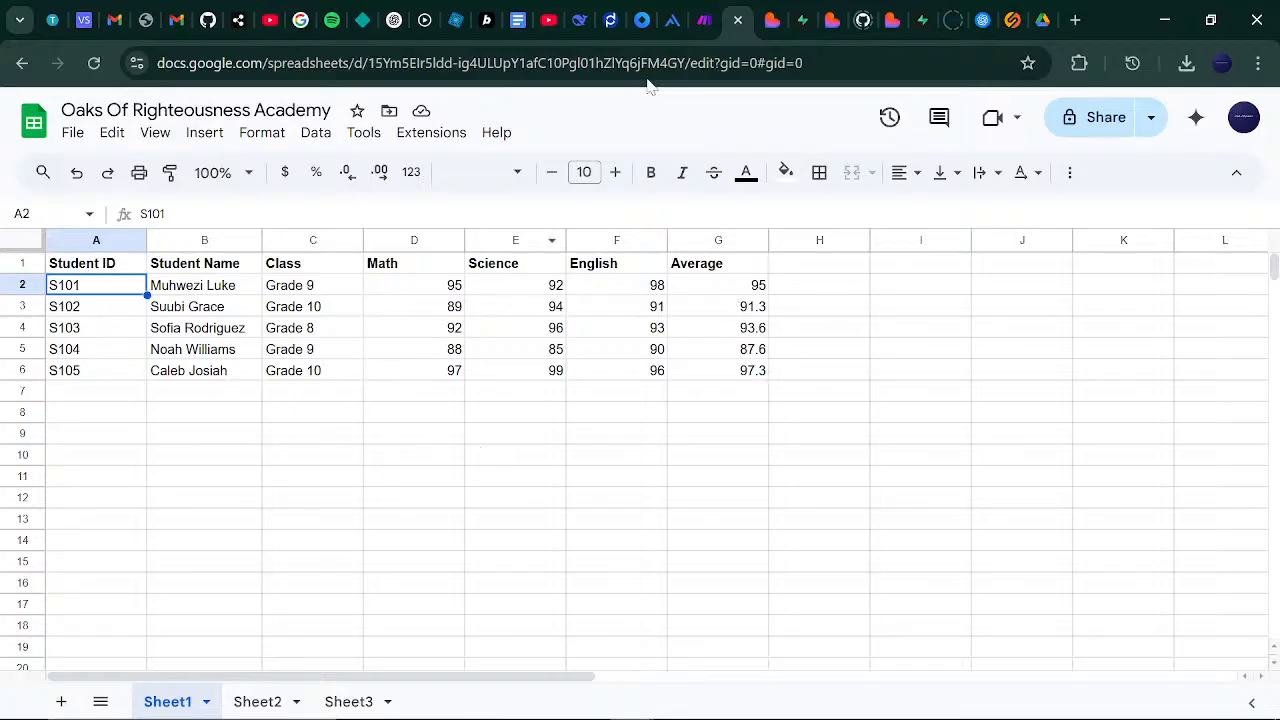
pyautogui.click(712, 14)
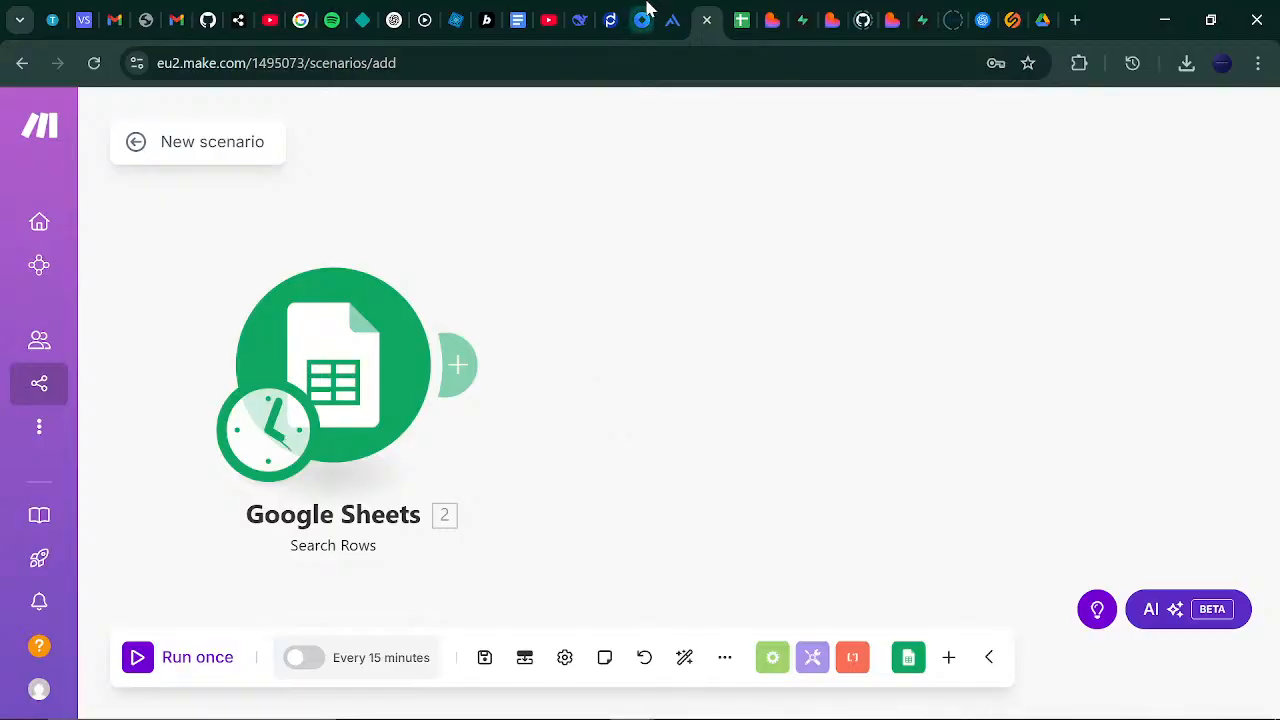
pyautogui.click(734, 10)
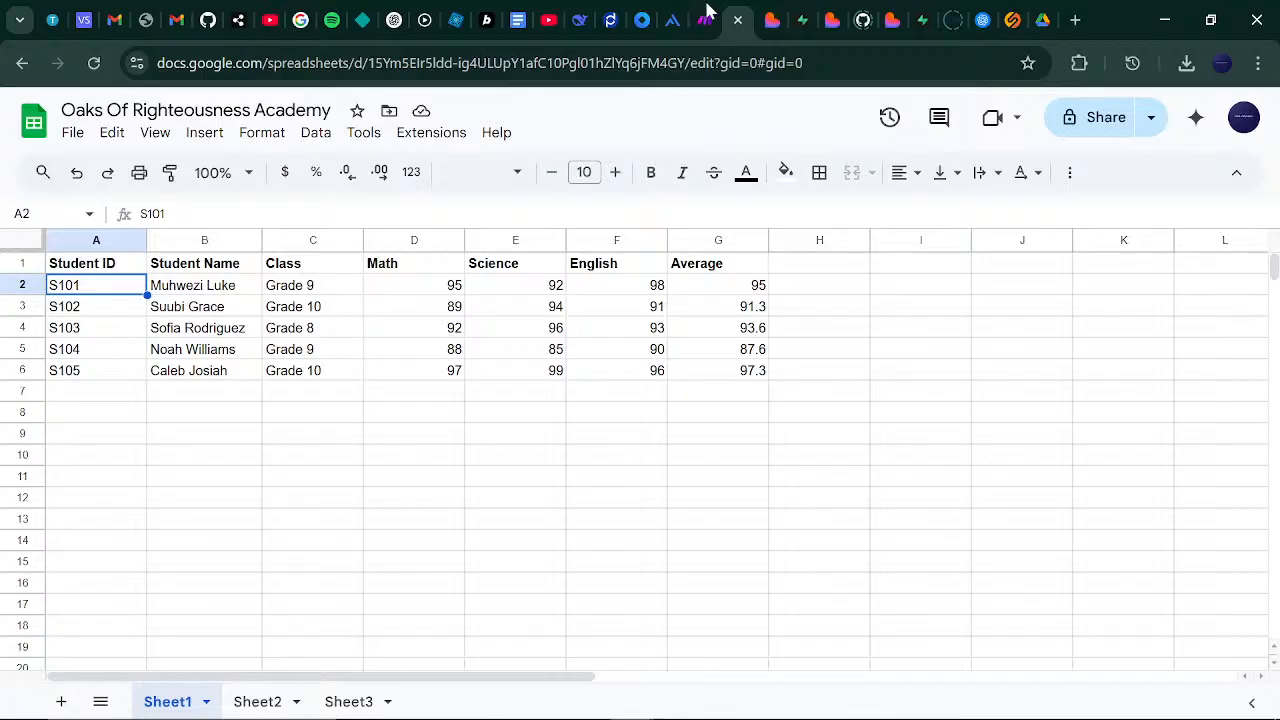
pyautogui.click(706, 12)
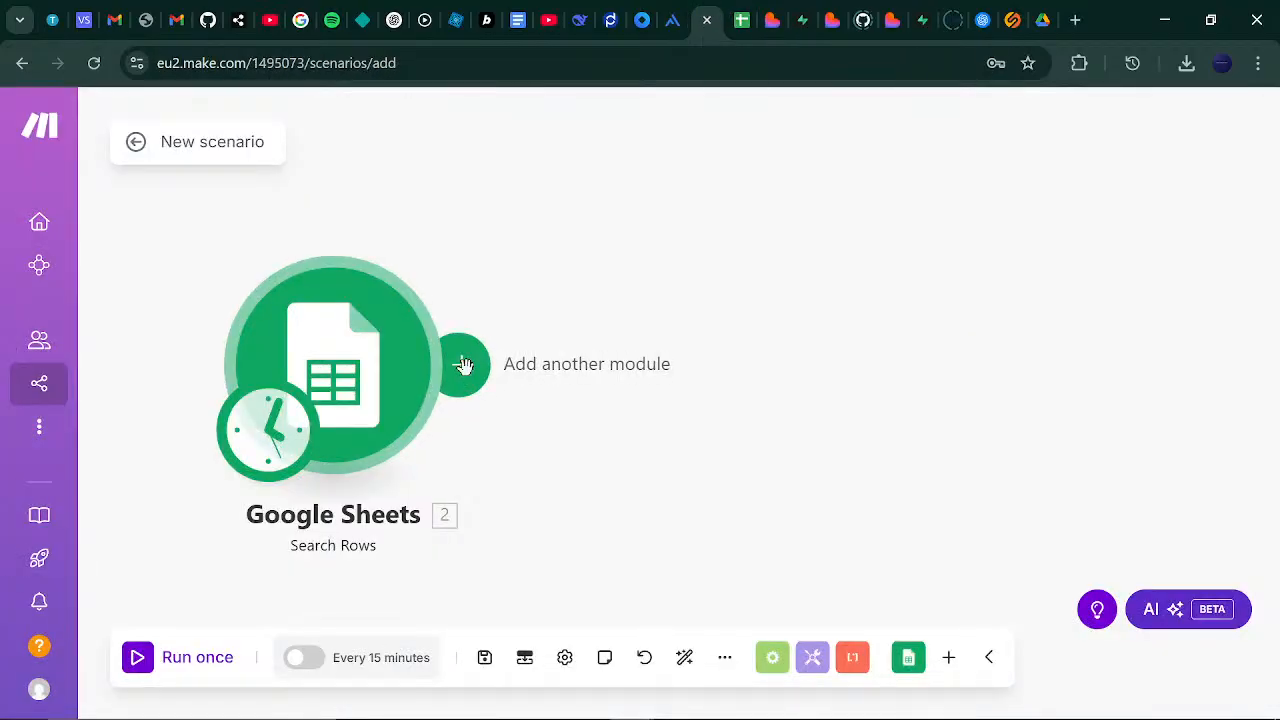
# - Add an OpenAI (ChatGPT, Whisper, DALL-E) Create a Completion (Prompt) module after the Google Sheets Search Rows module
pyautogui.click(463, 364)
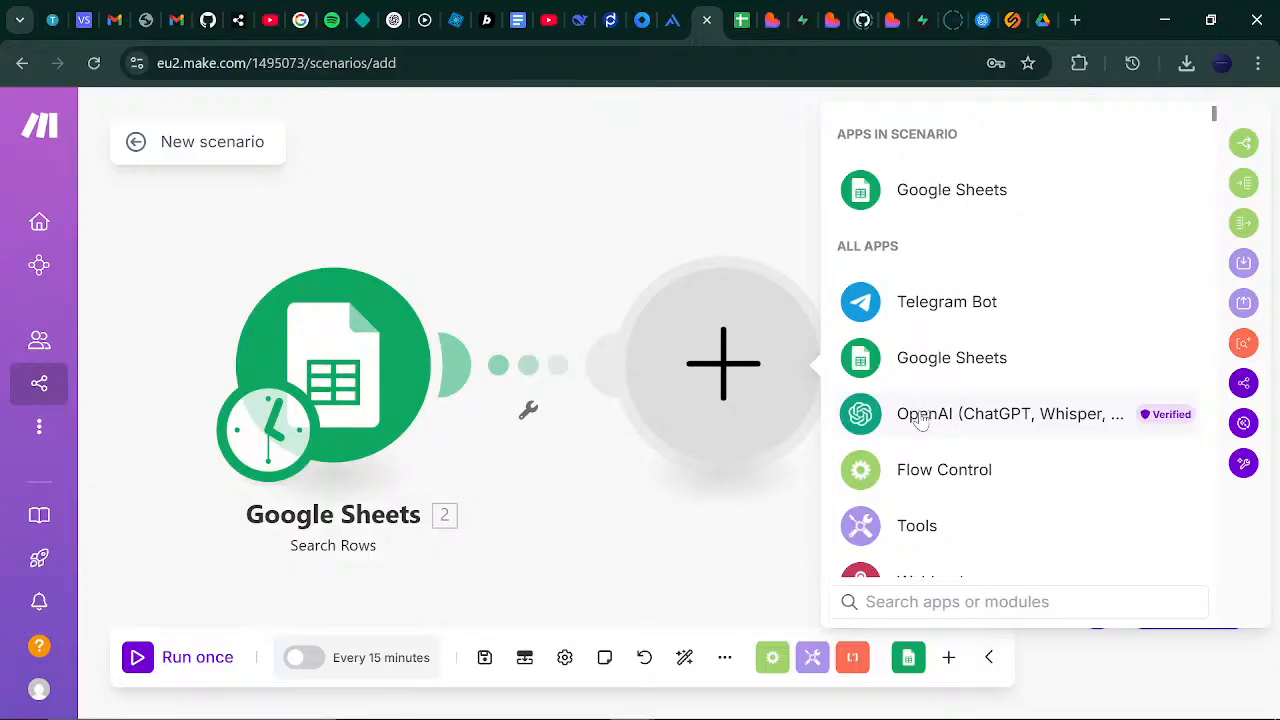
pyautogui.click(920, 416)
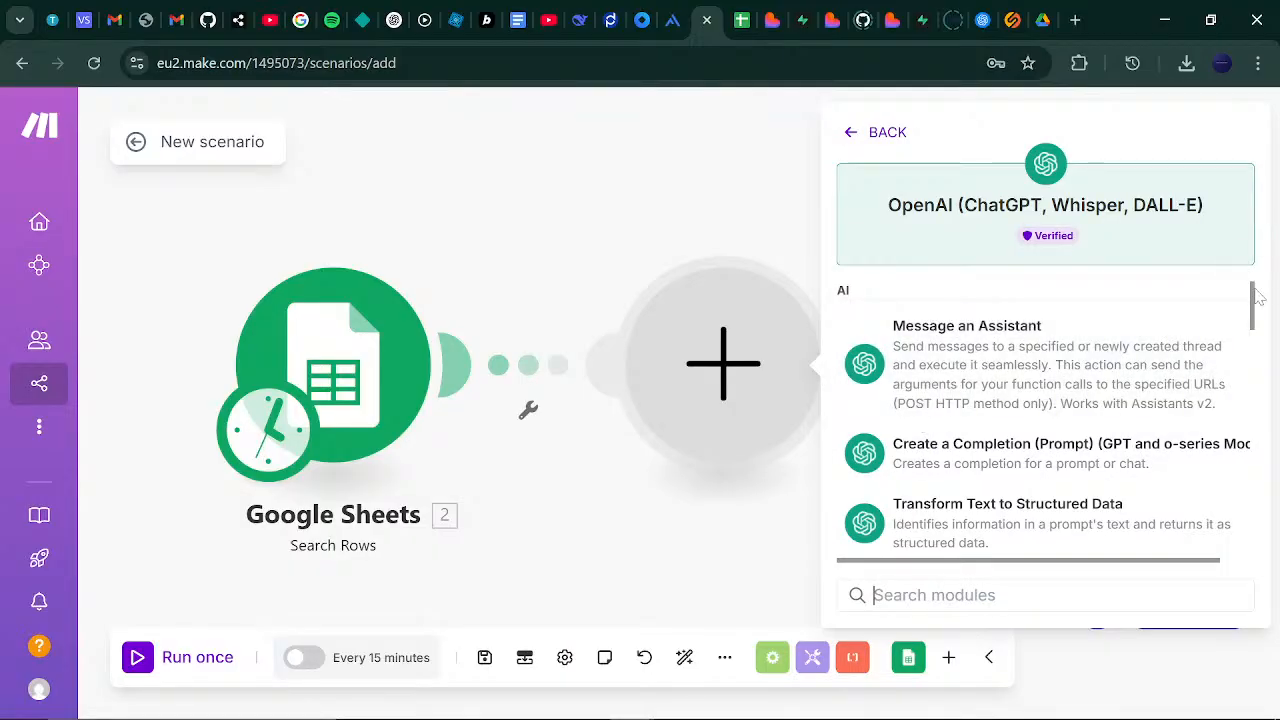
pyautogui.moveTo(1256, 296)
pyautogui.mouseDown()
pyautogui.moveTo(1248, 380)
pyautogui.moveTo(1251, 288)
pyautogui.mouseUp()
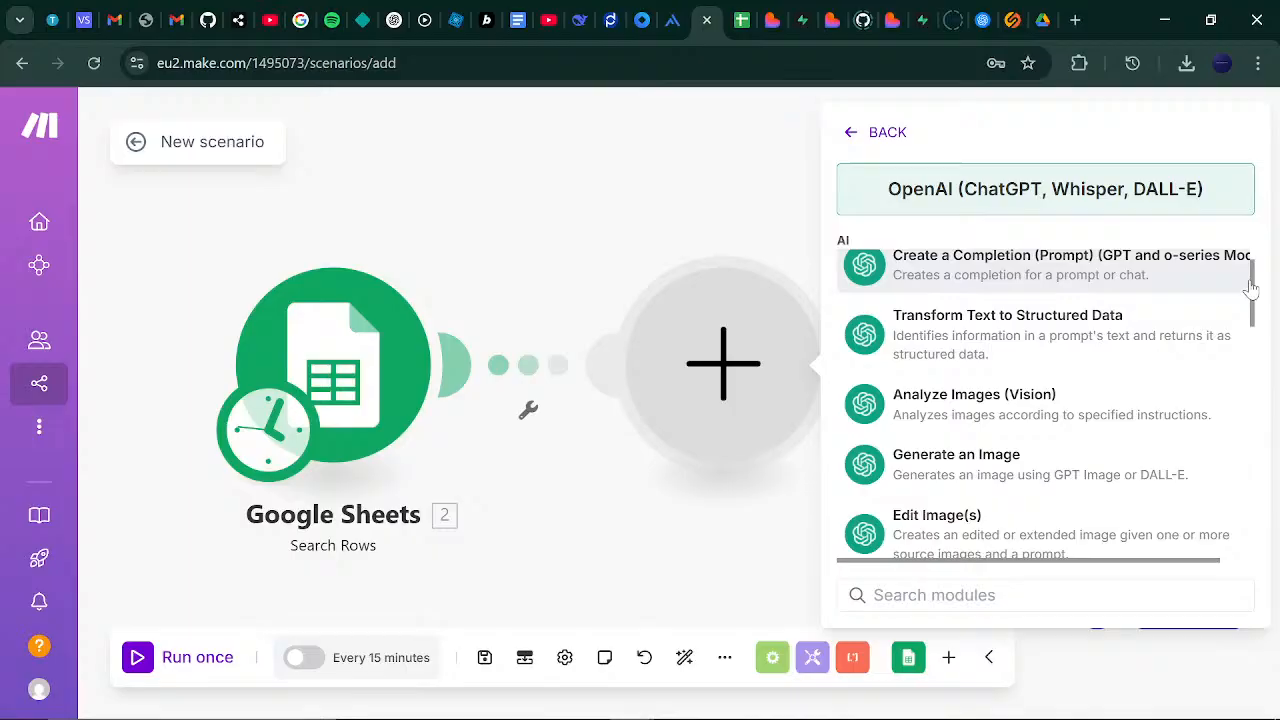
pyautogui.moveTo(1251, 288); pyautogui.dragTo(1251, 342)
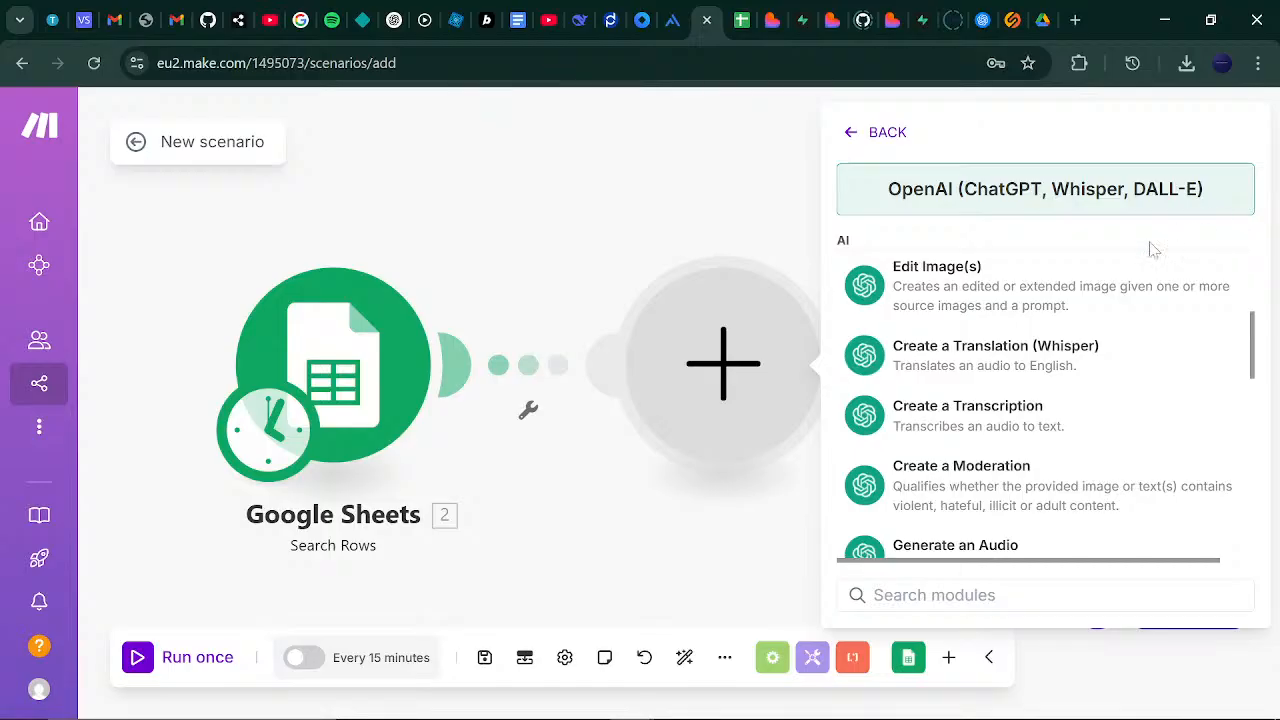
pyautogui.moveTo(1256, 335); pyautogui.dragTo(1247, 240)
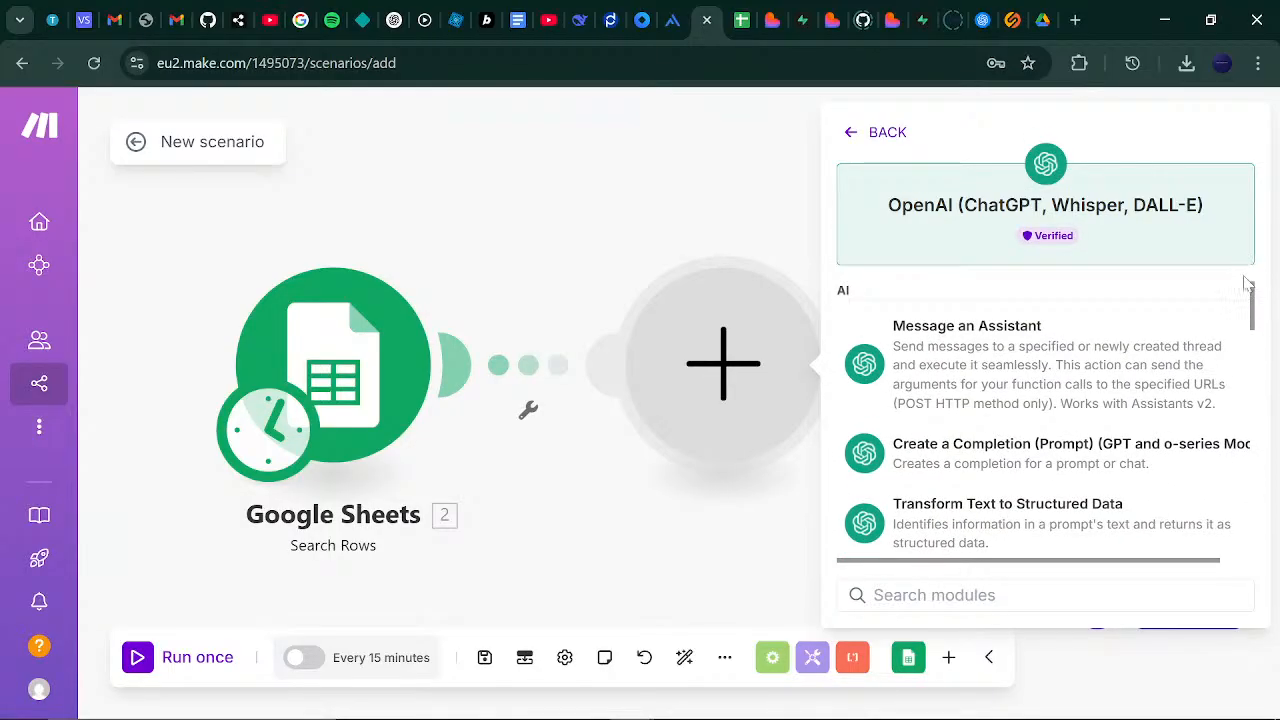
pyautogui.moveTo(1251, 284); pyautogui.dragTo(1253, 175)
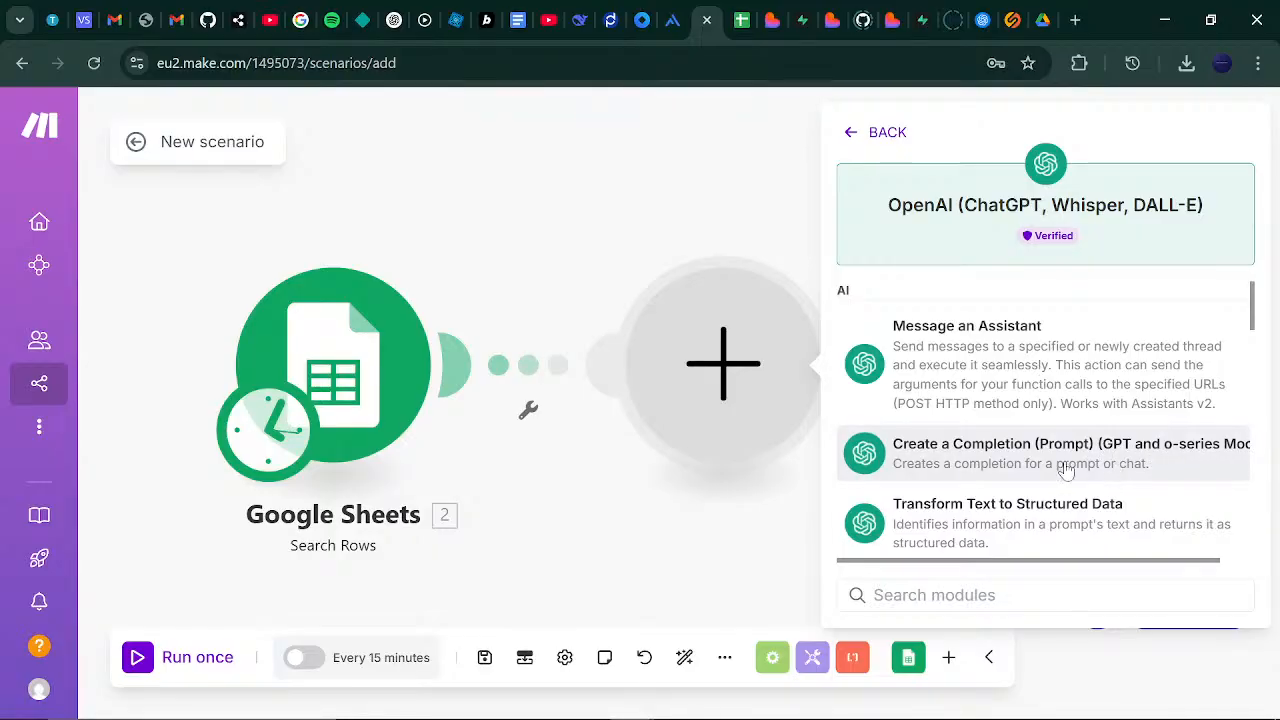
pyautogui.click(963, 463)
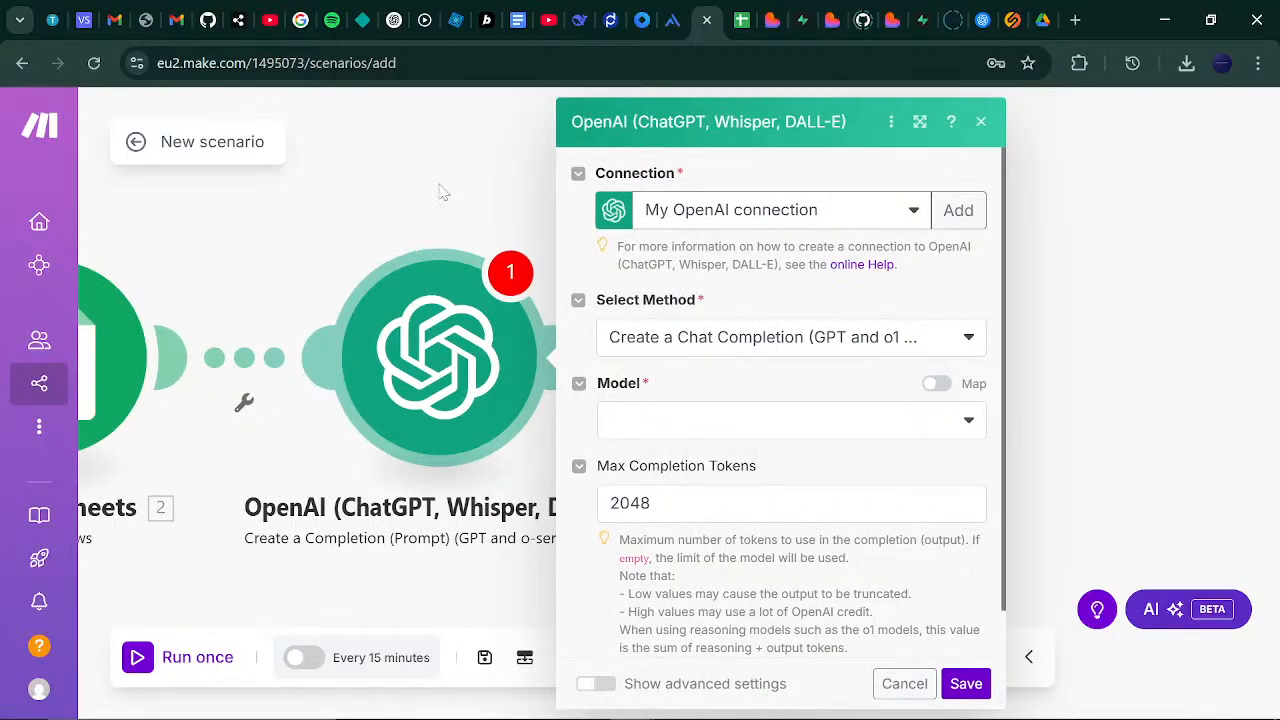
pyautogui.click(443, 192)
pyautogui.click(440, 192)
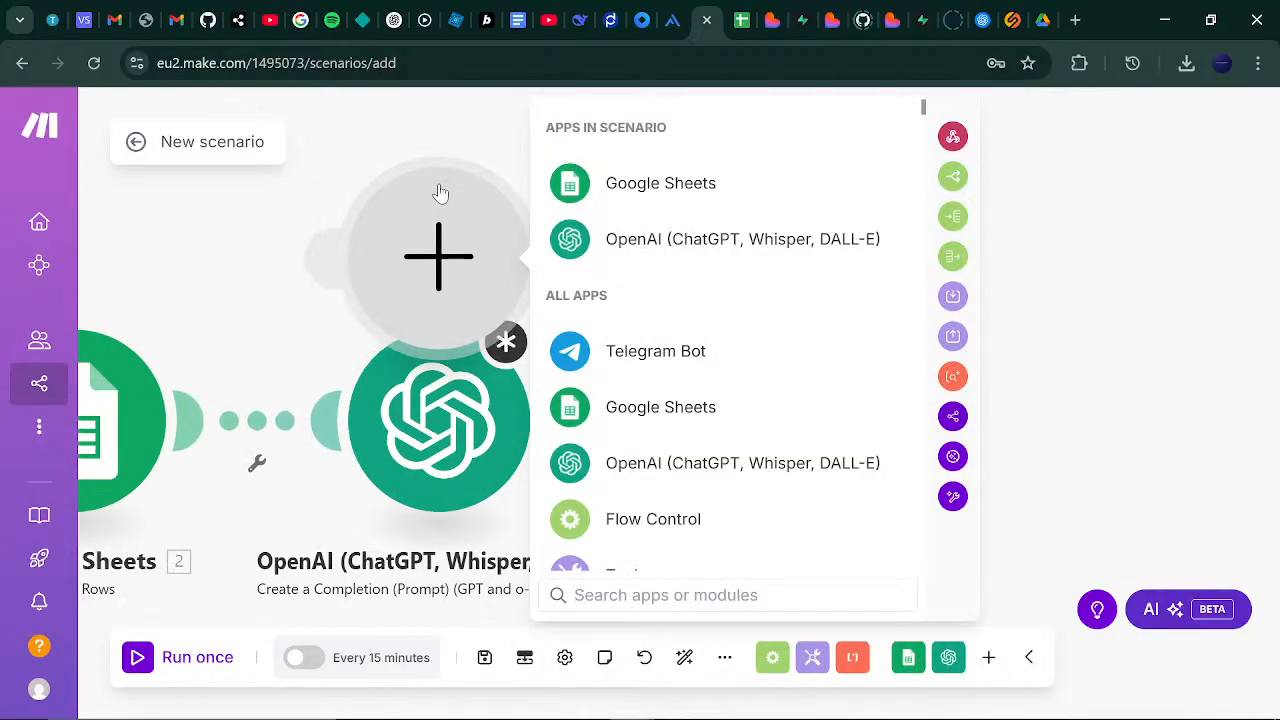
pyautogui.click(1125, 378)
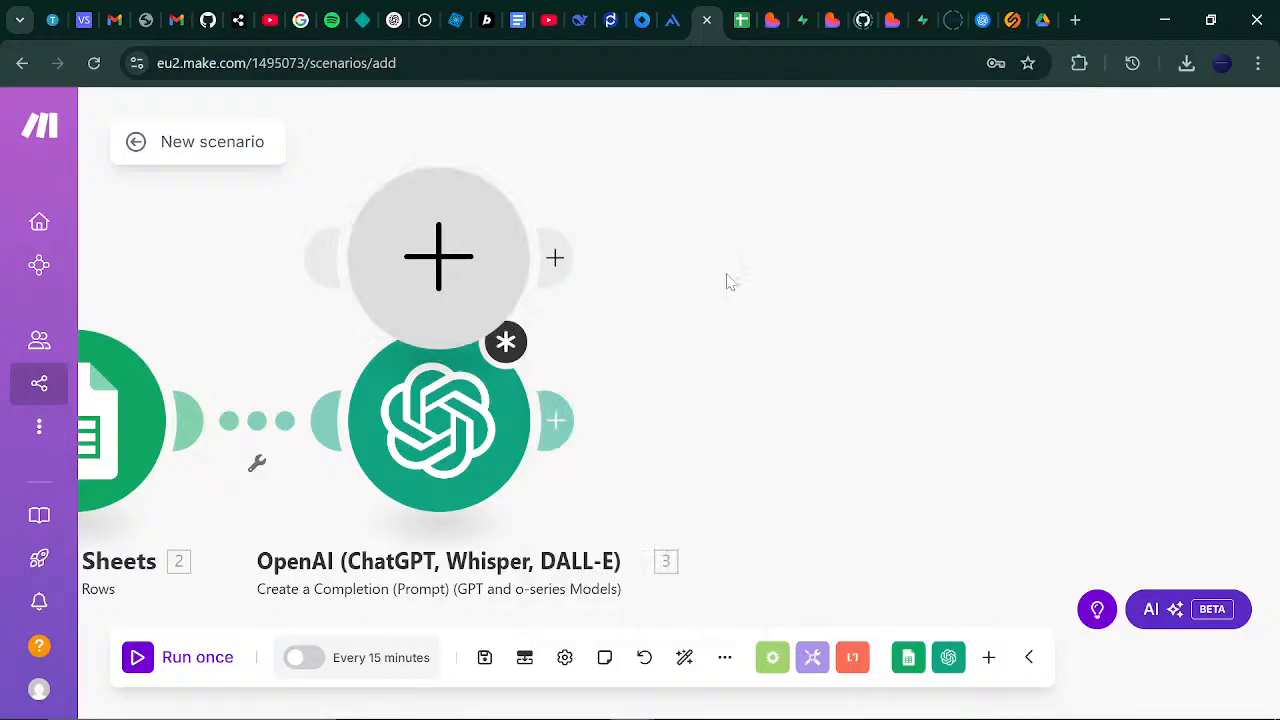
pyautogui.rightClick(482, 274)
pyautogui.click(558, 318)
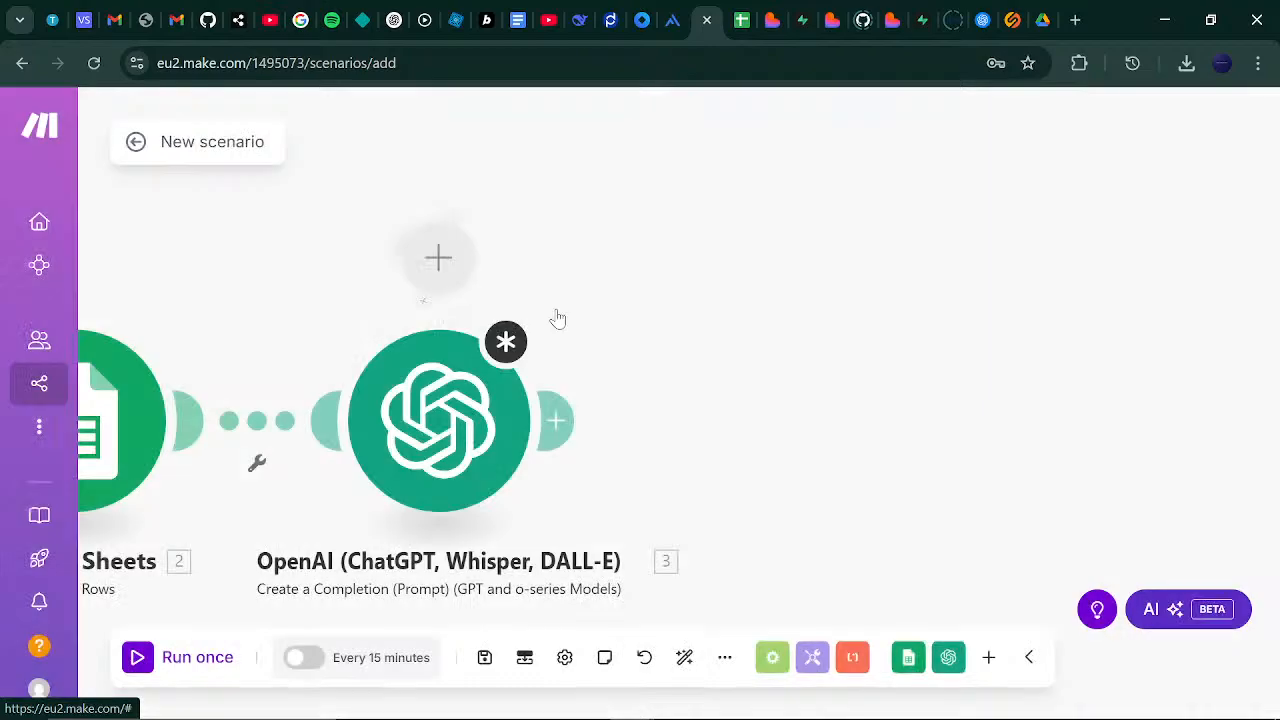
pyautogui.scroll(-1, 741, 344)
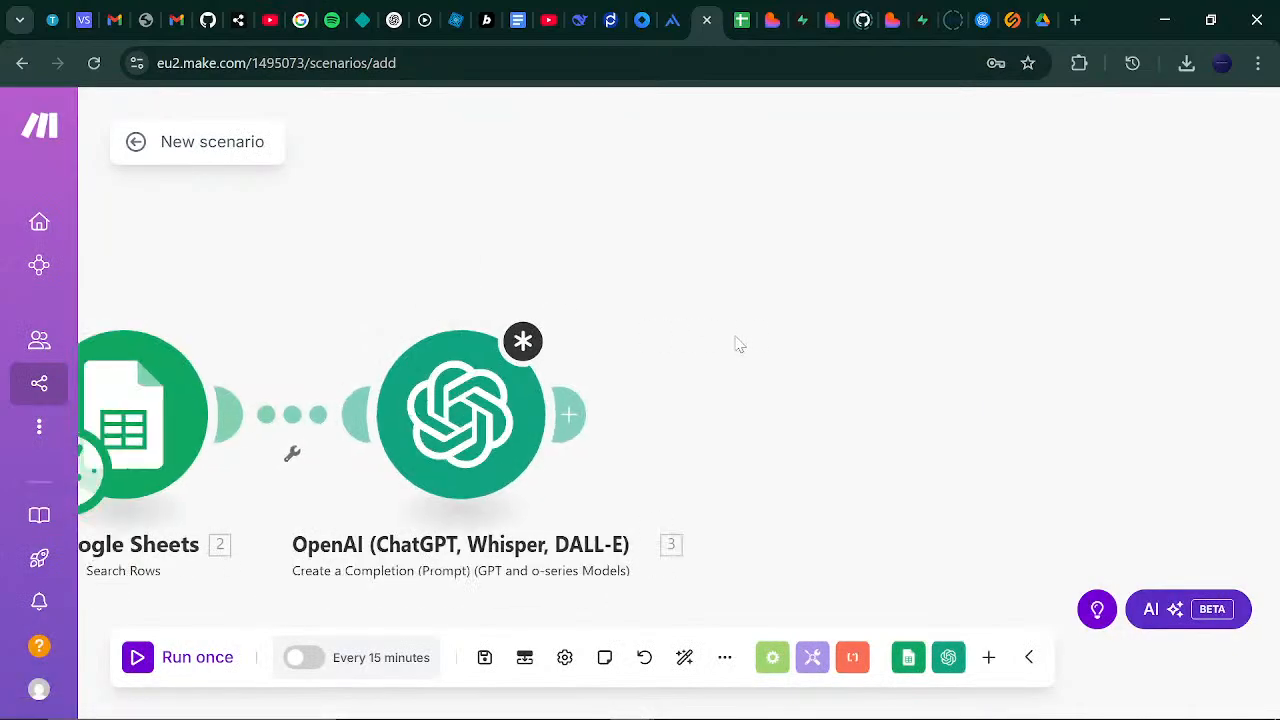
pyautogui.scroll(-4, 735, 344)
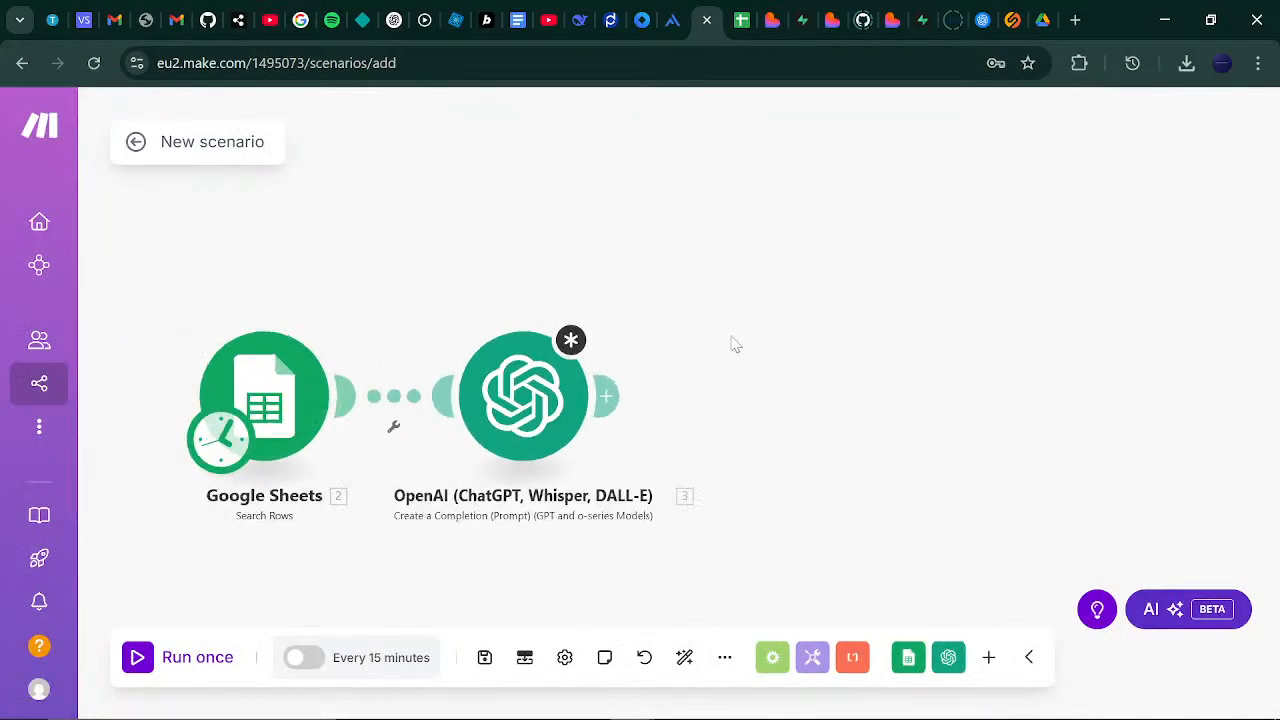
pyautogui.scroll(-1, 735, 344)
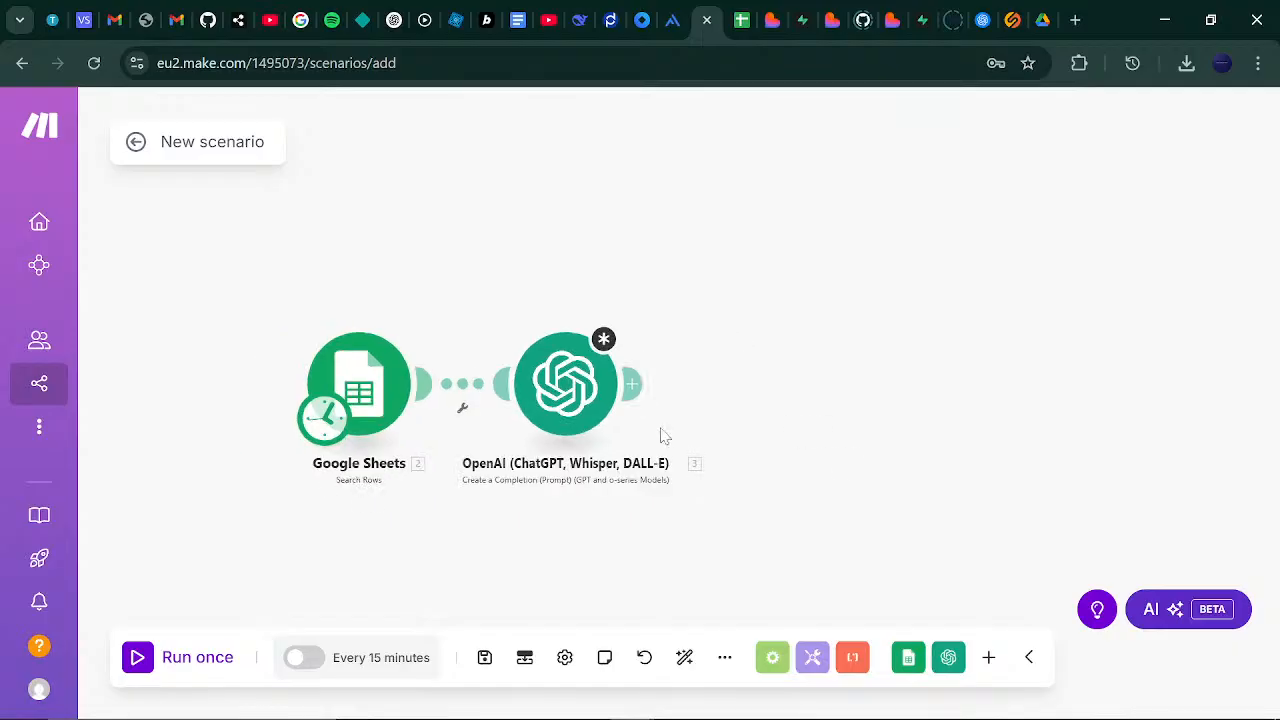
pyautogui.click(633, 383)
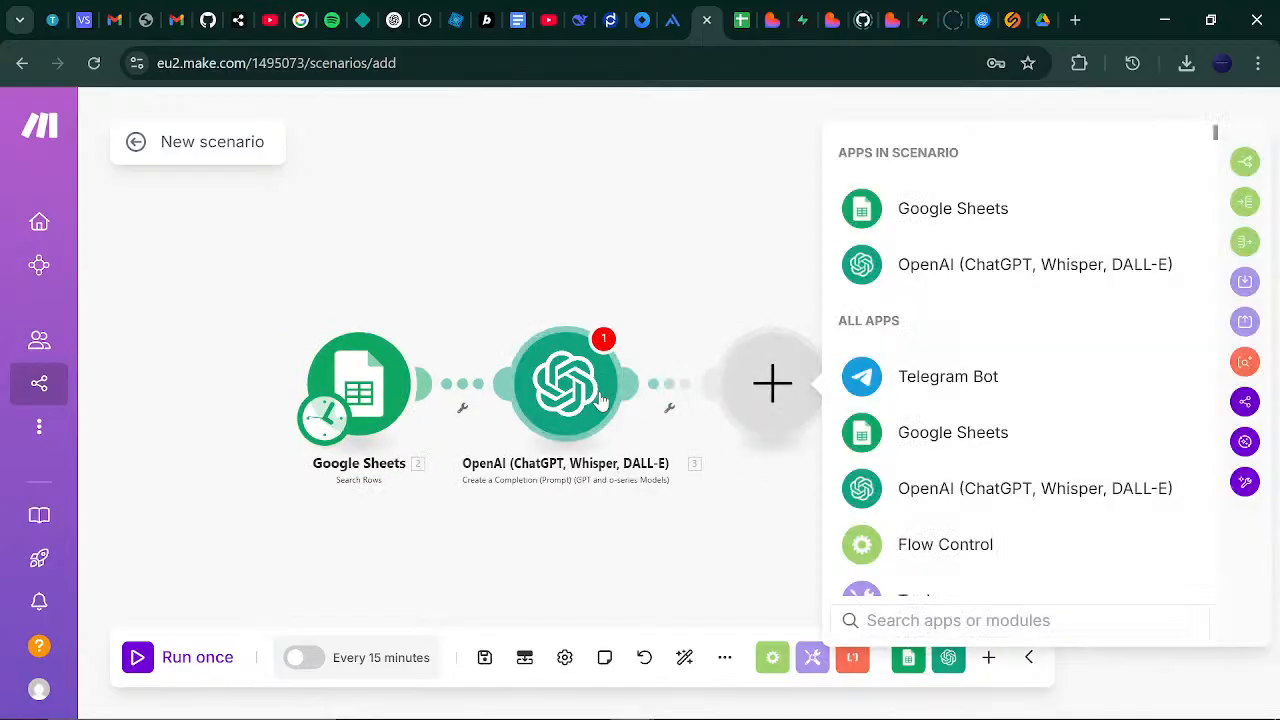
pyautogui.click(705, 260)
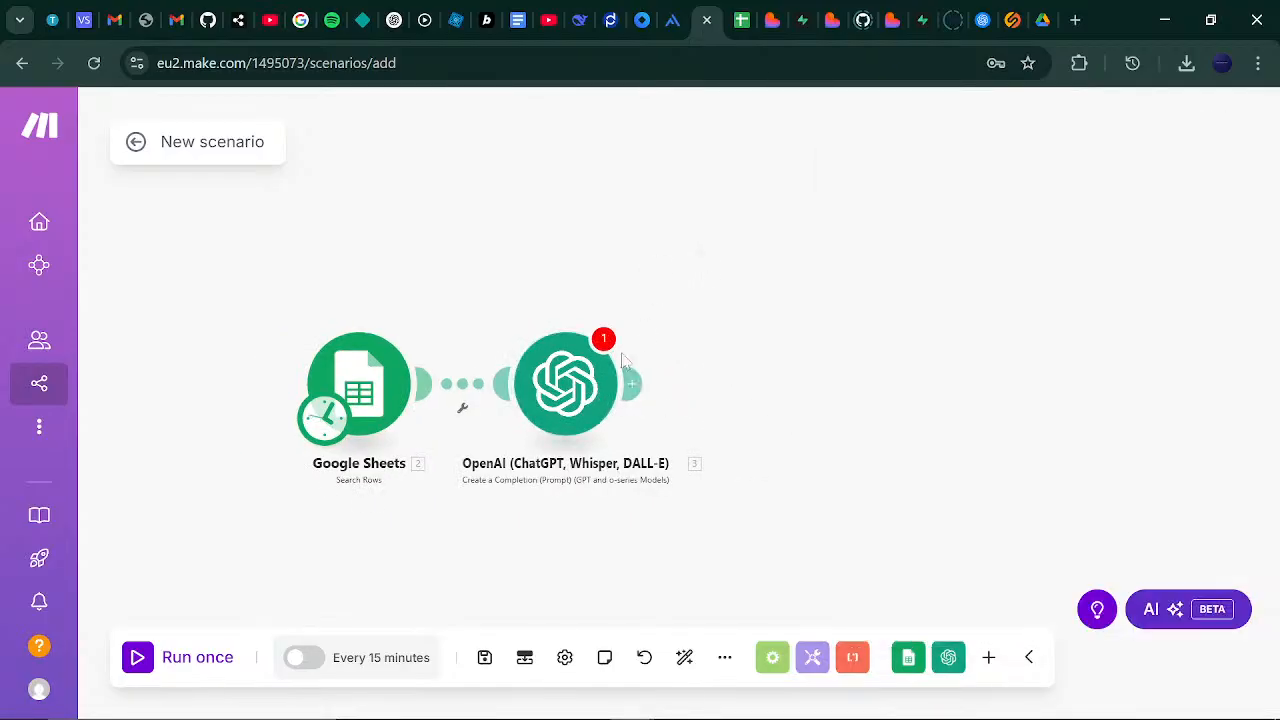
# - Open the OpenAI module's settings, start adding a new connection, and follow its link to the OpenAI account API keys page
pyautogui.click(573, 392)
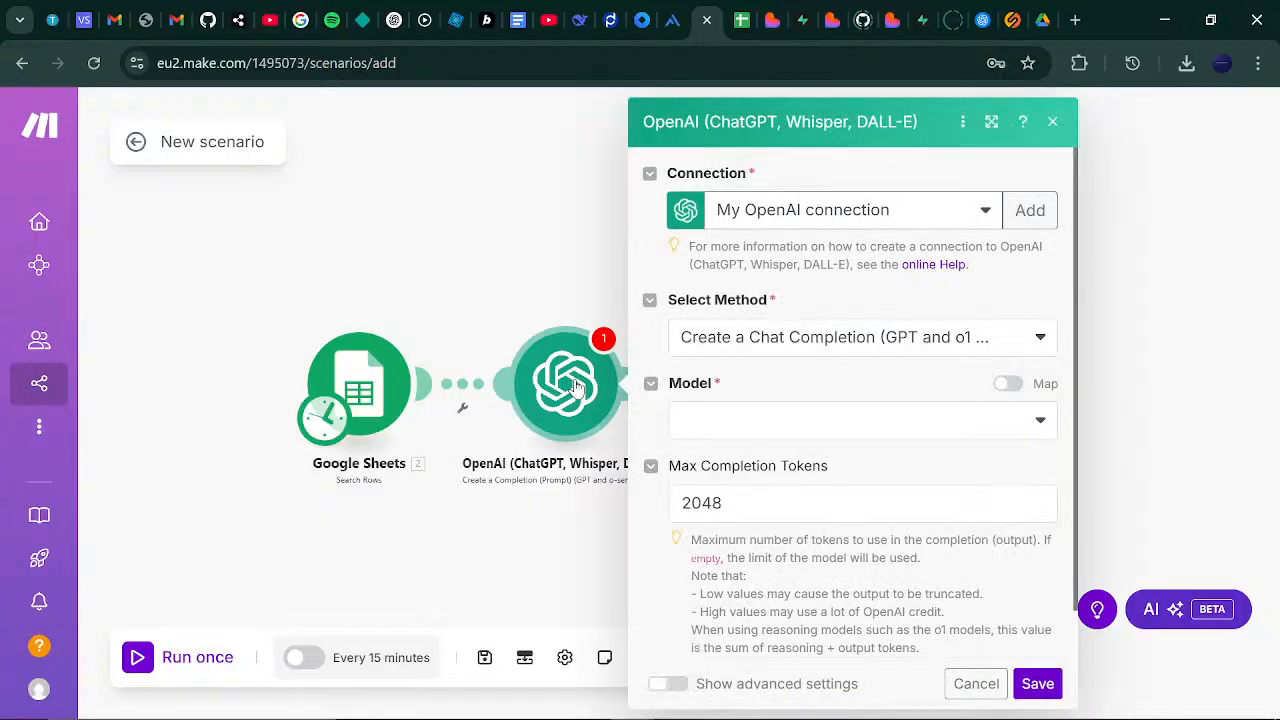
pyautogui.click(1050, 222)
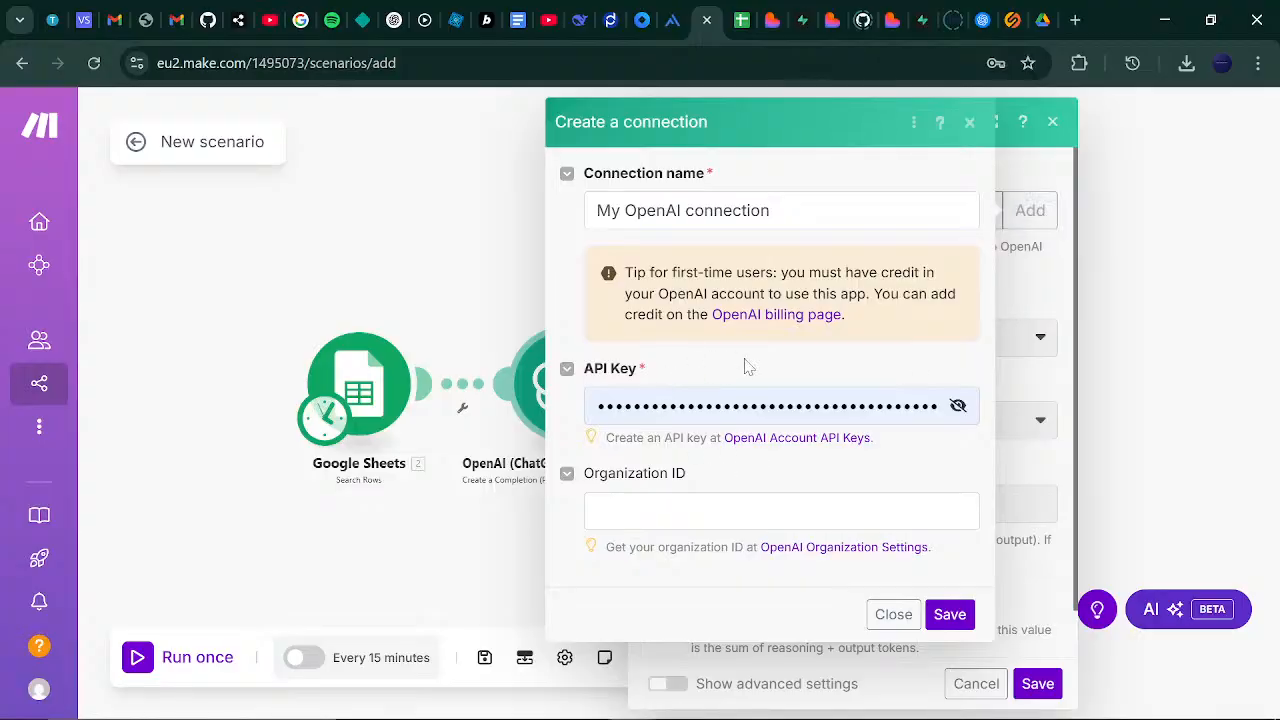
pyautogui.click(828, 438)
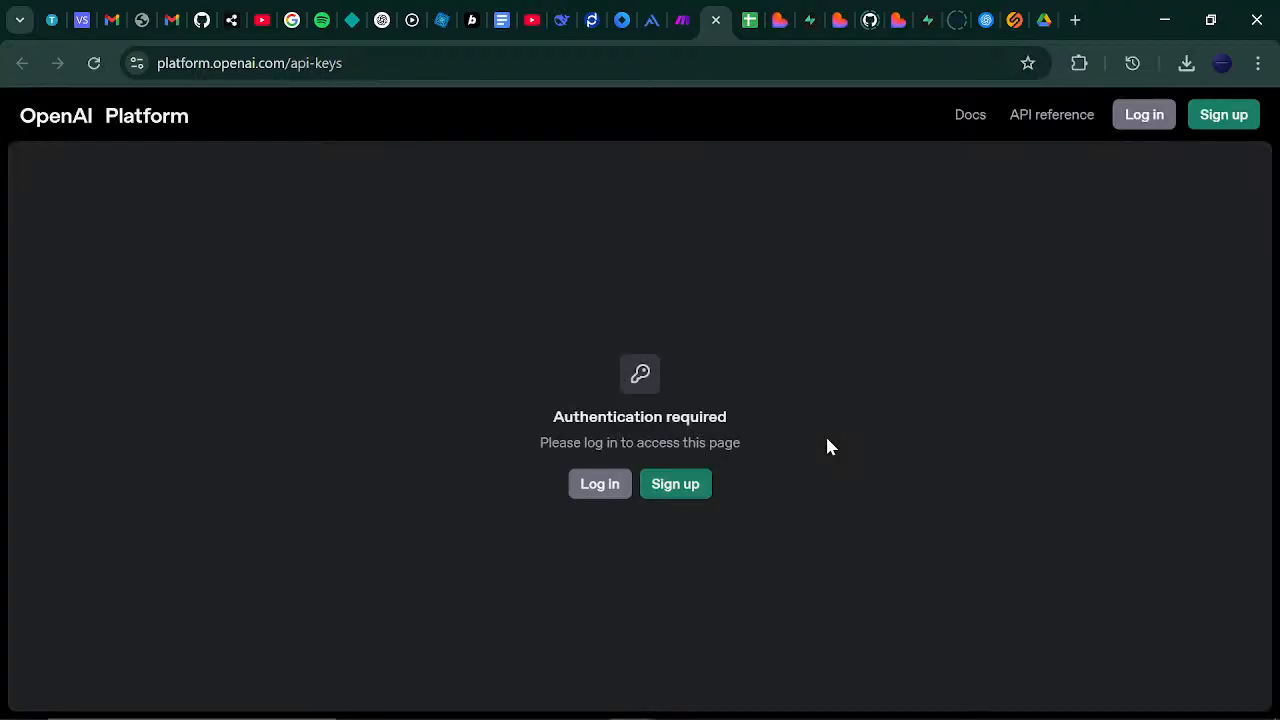
# - Log in to the OpenAI Platform by continuing with Google
pyautogui.click(612, 485)
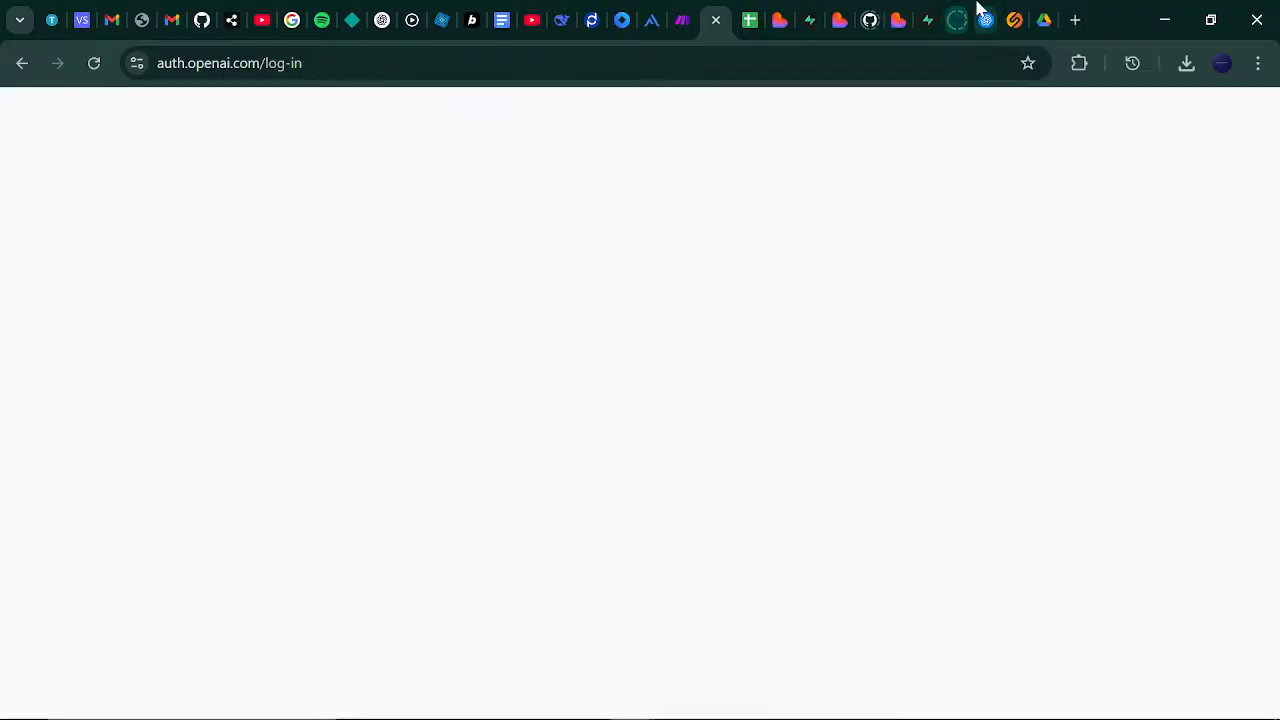
pyautogui.click(986, 18)
pyautogui.click(986, 18)
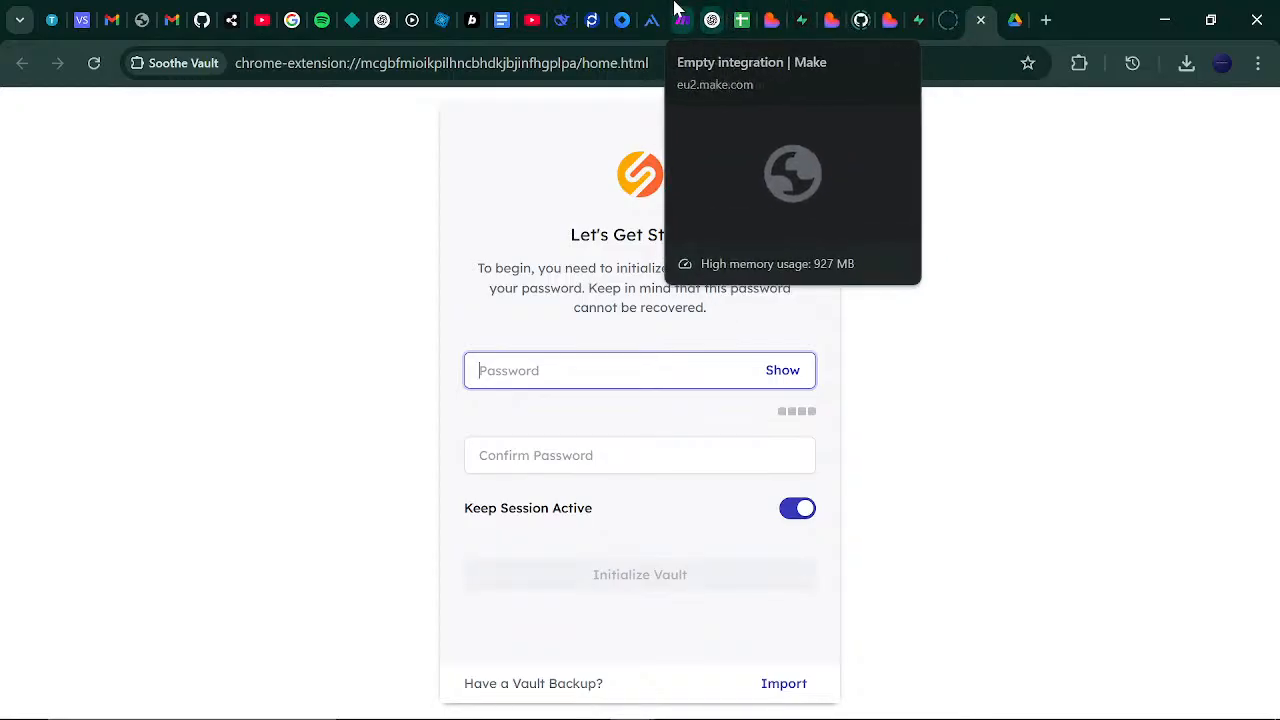
pyautogui.click(718, 12)
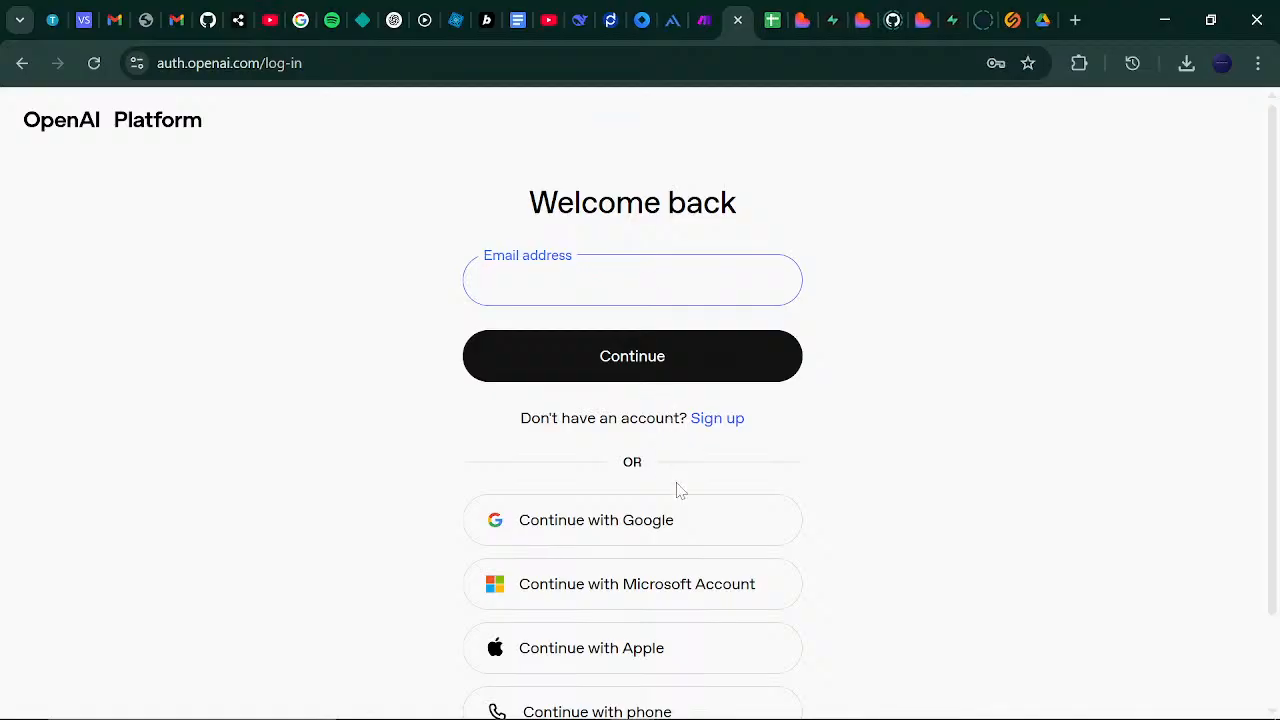
pyautogui.click(685, 517)
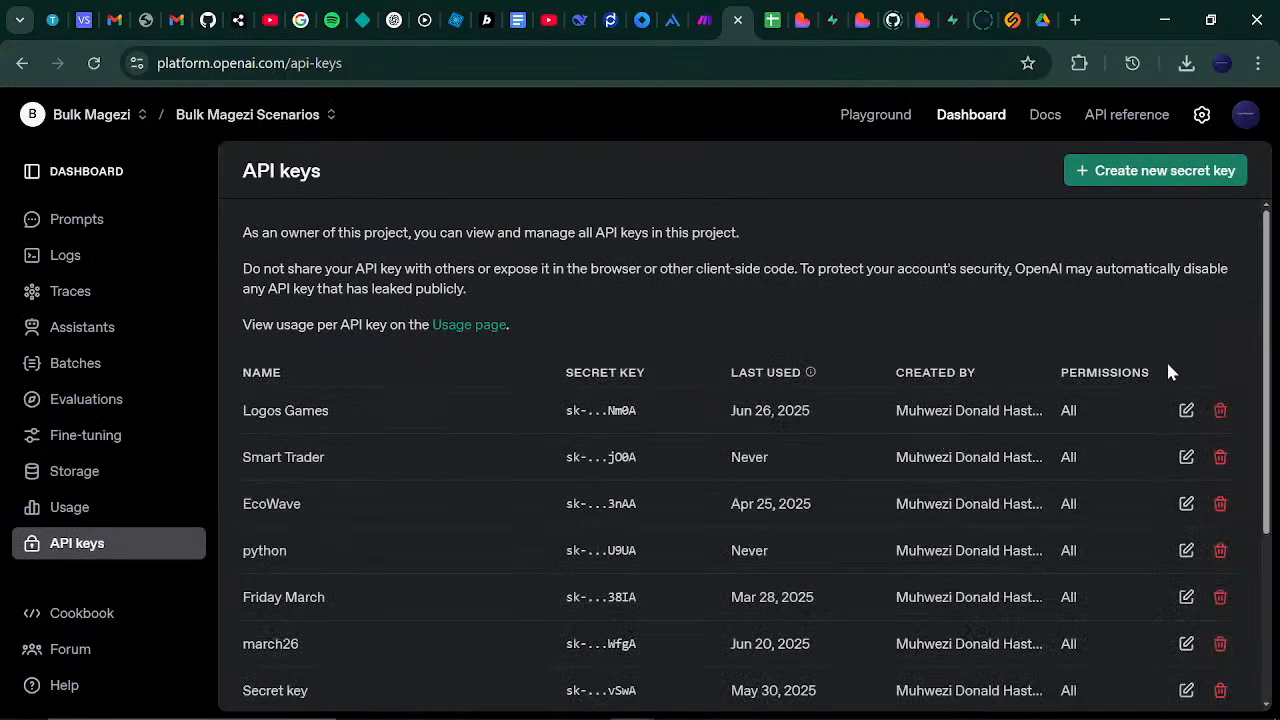
# - Review the existing API keys, create a new secret key named Oaks with all permissions, and copy the key
pyautogui.moveTo(1265, 309); pyautogui.dragTo(1260, 534)
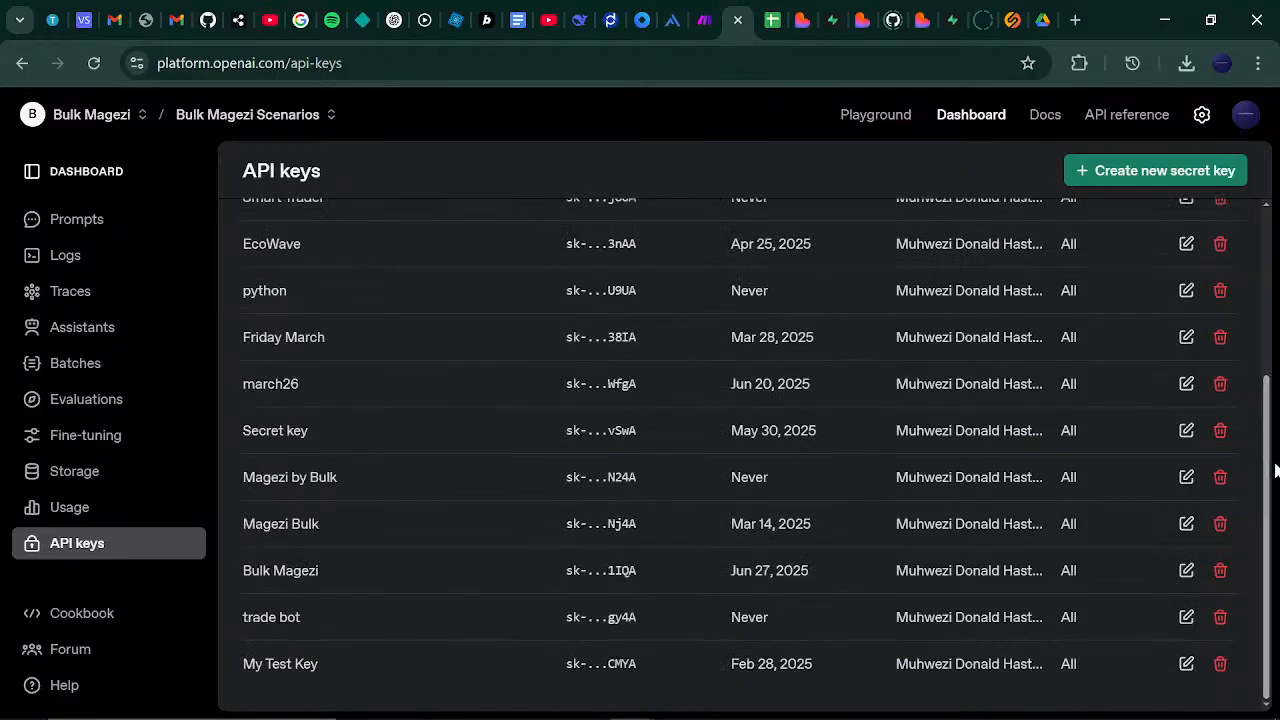
pyautogui.moveTo(1268, 412); pyautogui.dragTo(1267, 242)
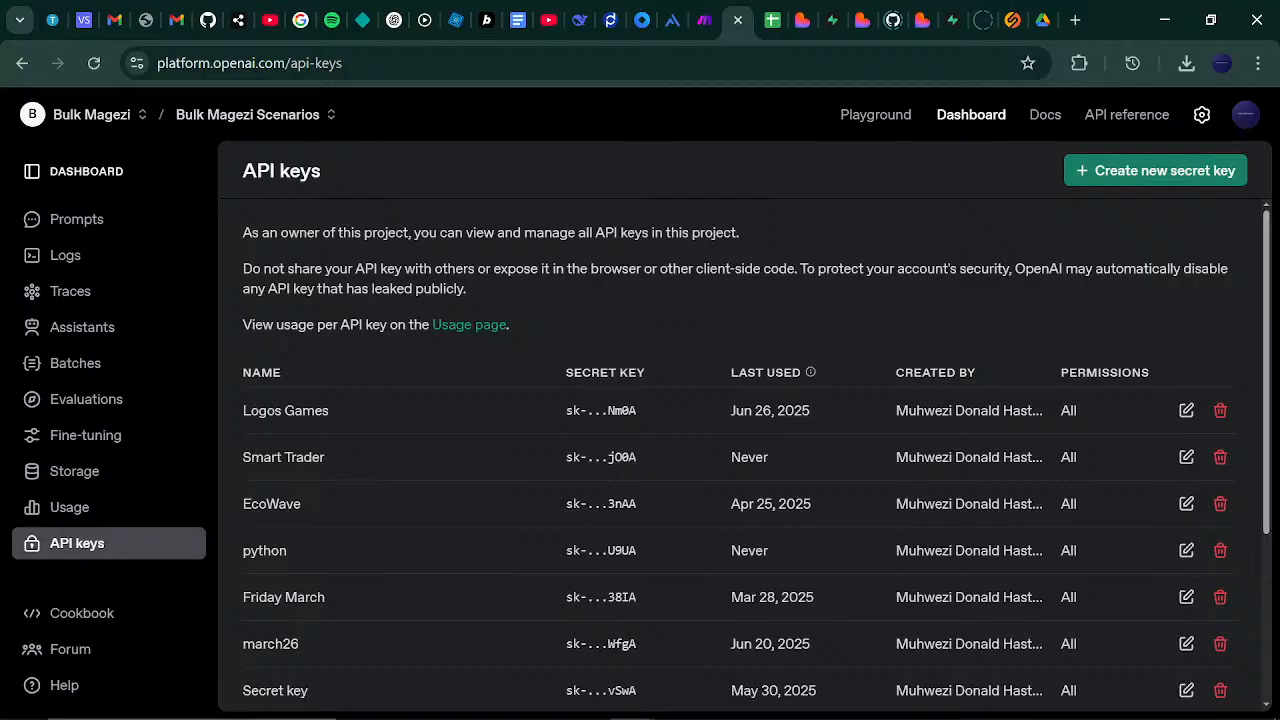
pyautogui.click(1136, 182)
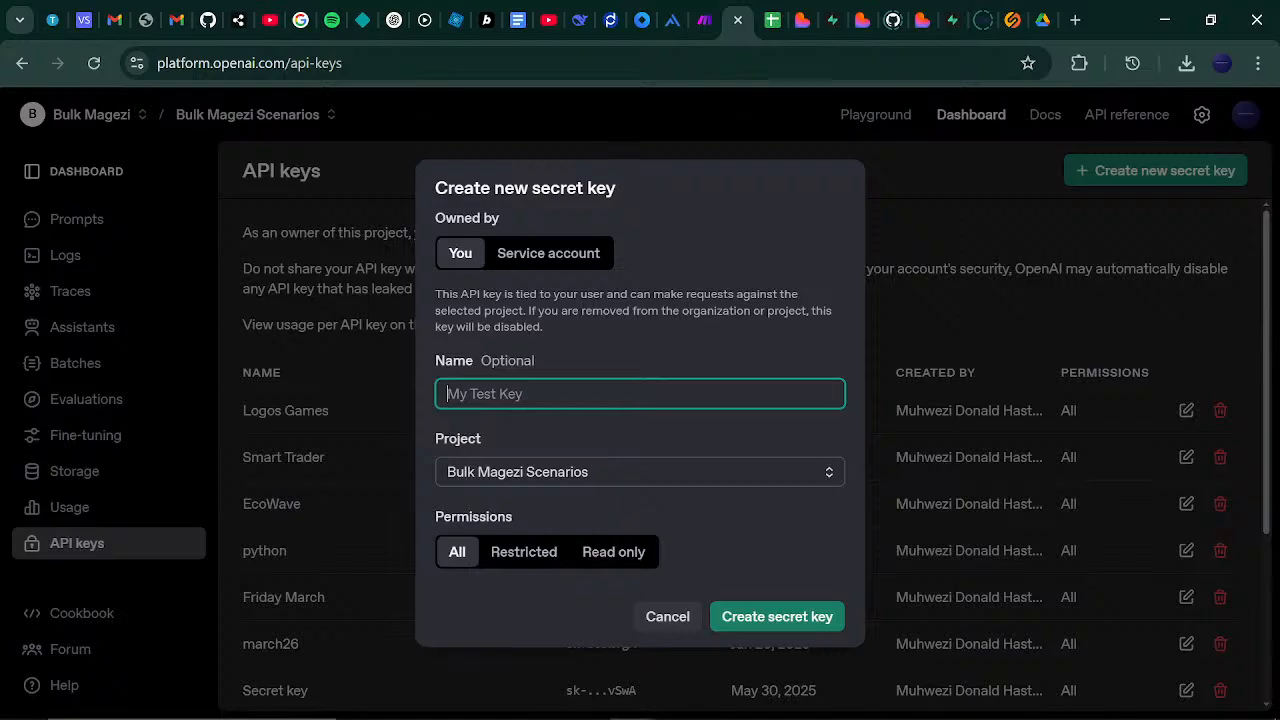
pyautogui.write('Oaks')
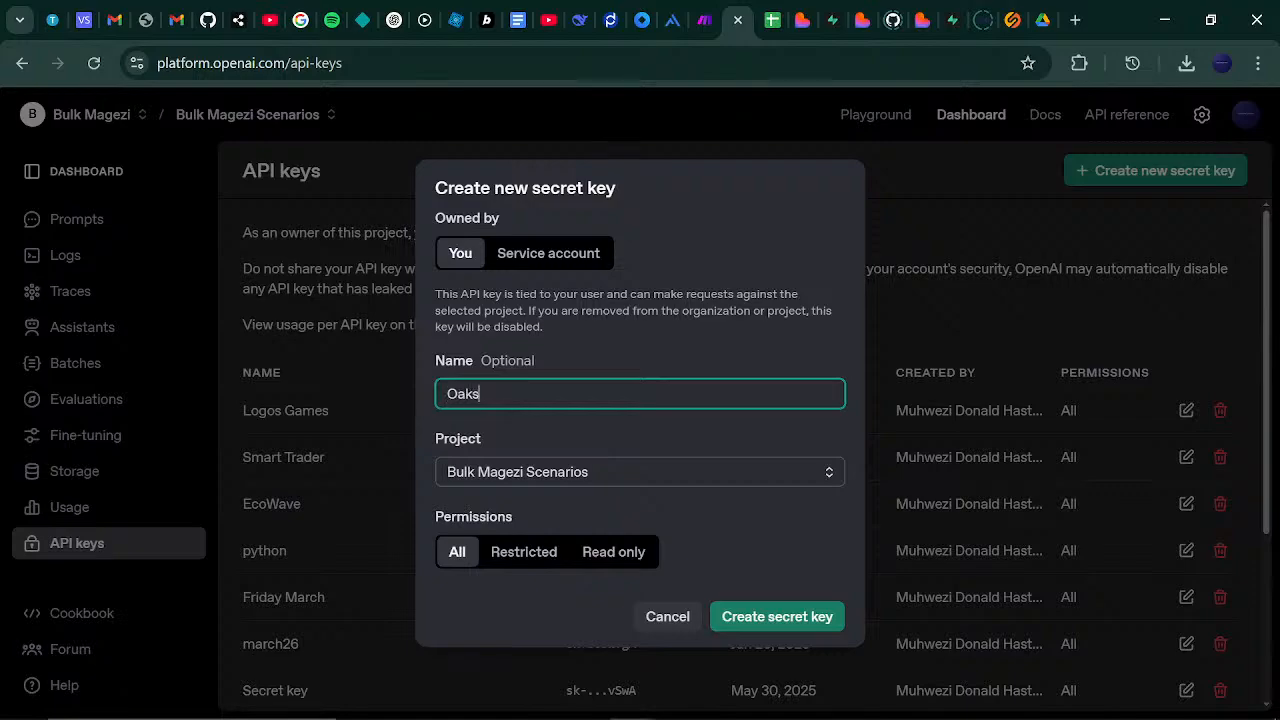
pyautogui.click(761, 617)
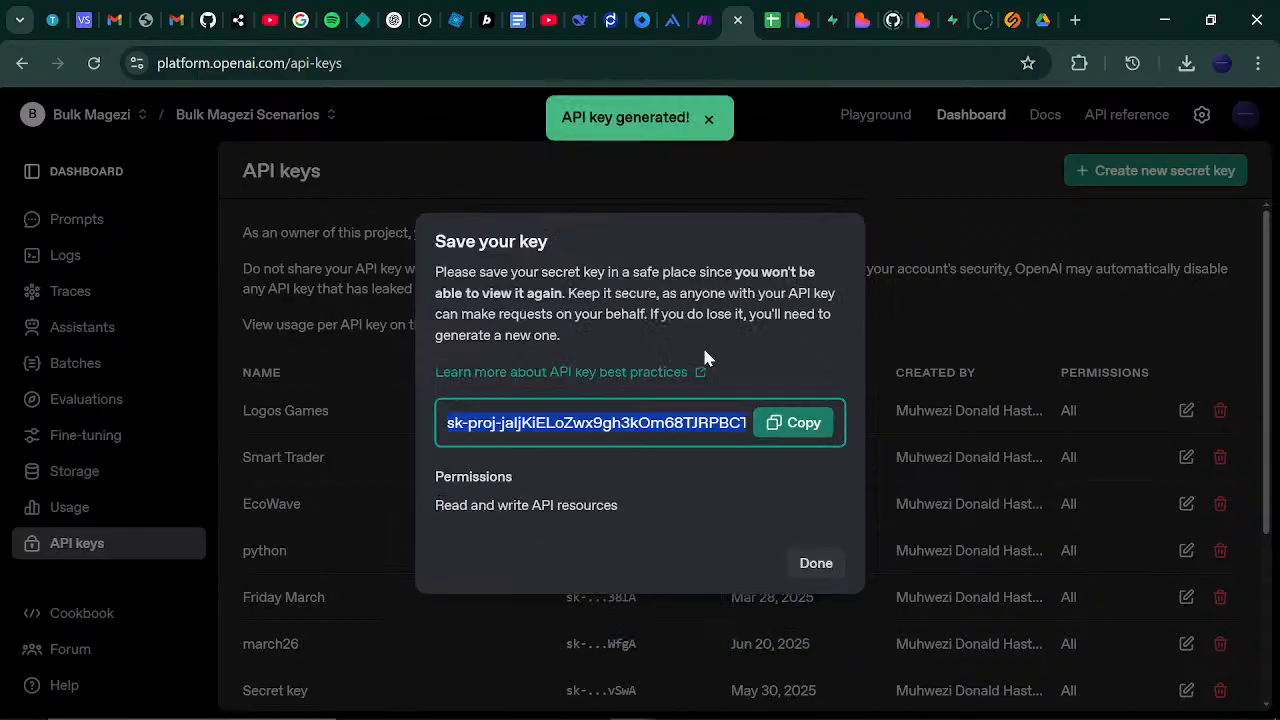
pyautogui.click(779, 430)
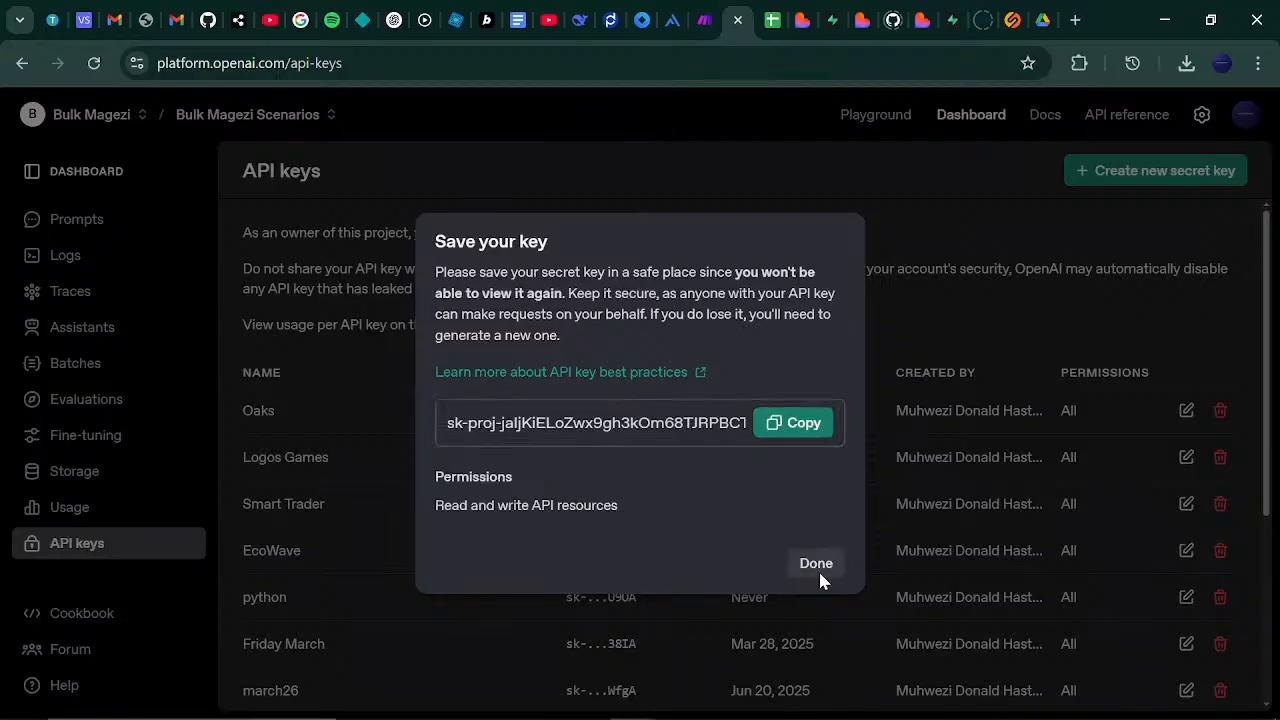
# - Switch back to Make, paste the API key into the new OpenAI connection, and save the connection
pyautogui.click(705, 19)
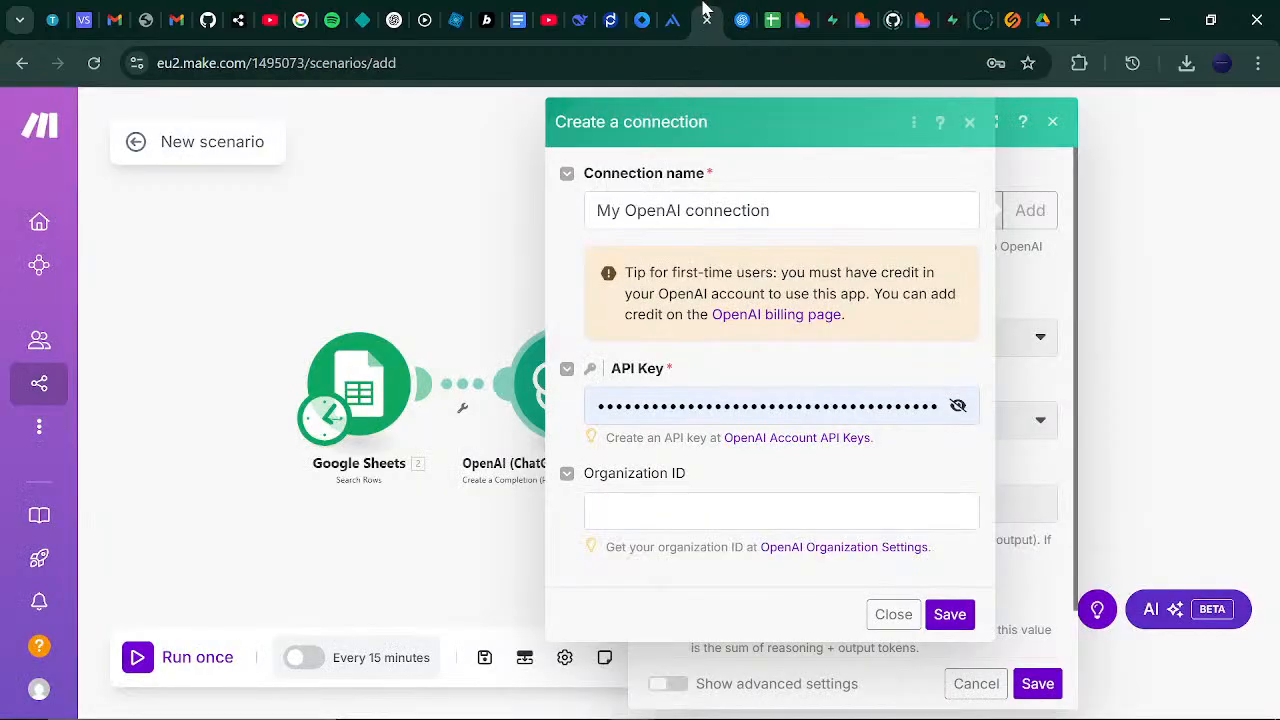
pyautogui.click(748, 406)
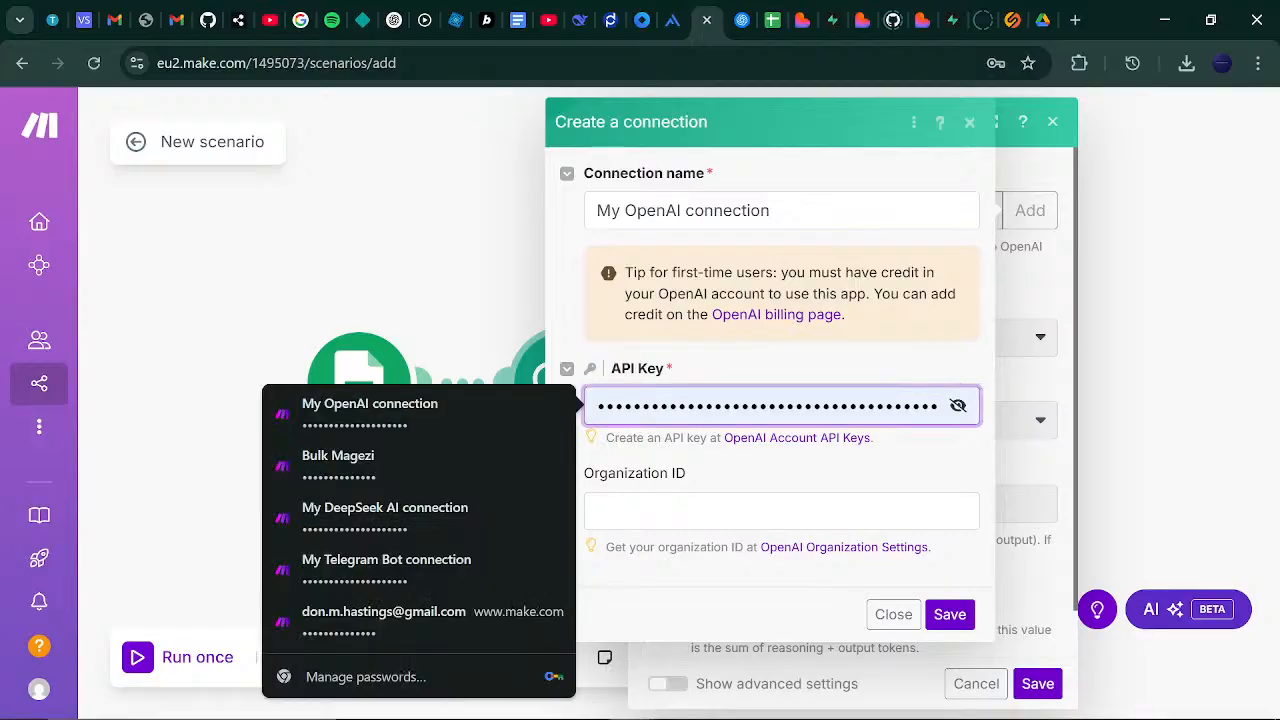
pyautogui.hotkey('ctrl', 'v')
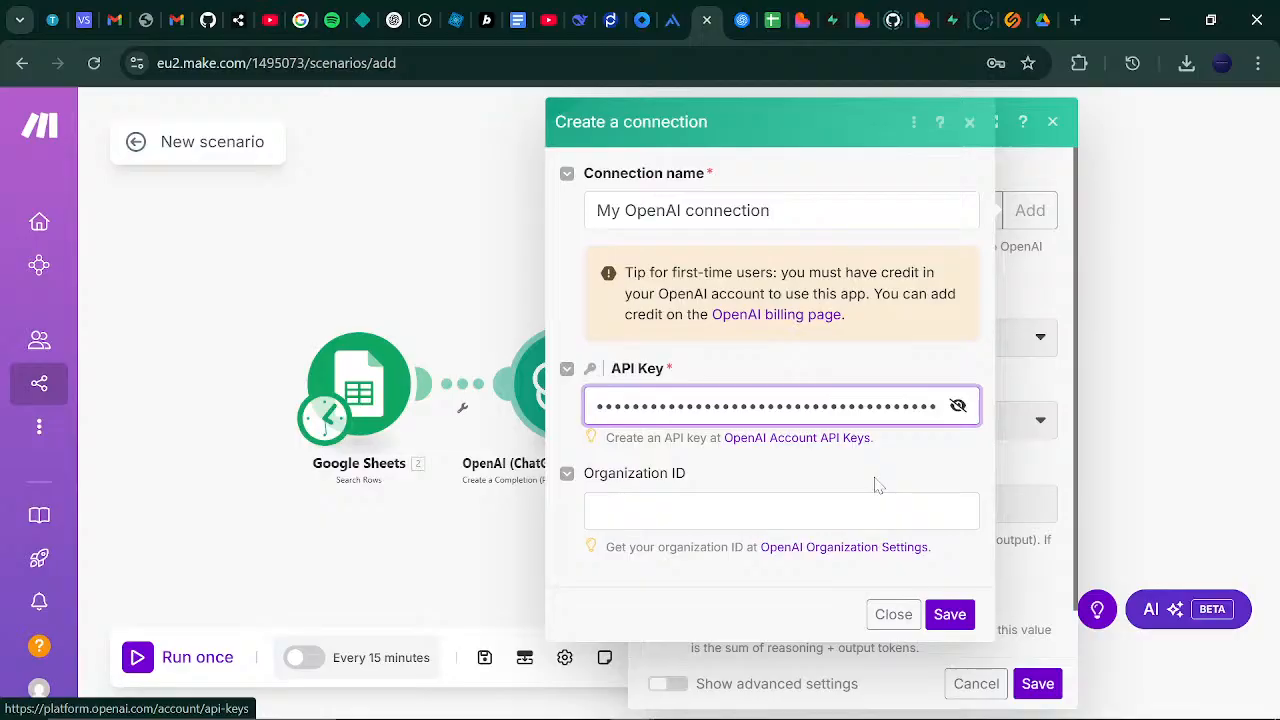
pyautogui.press('Return')
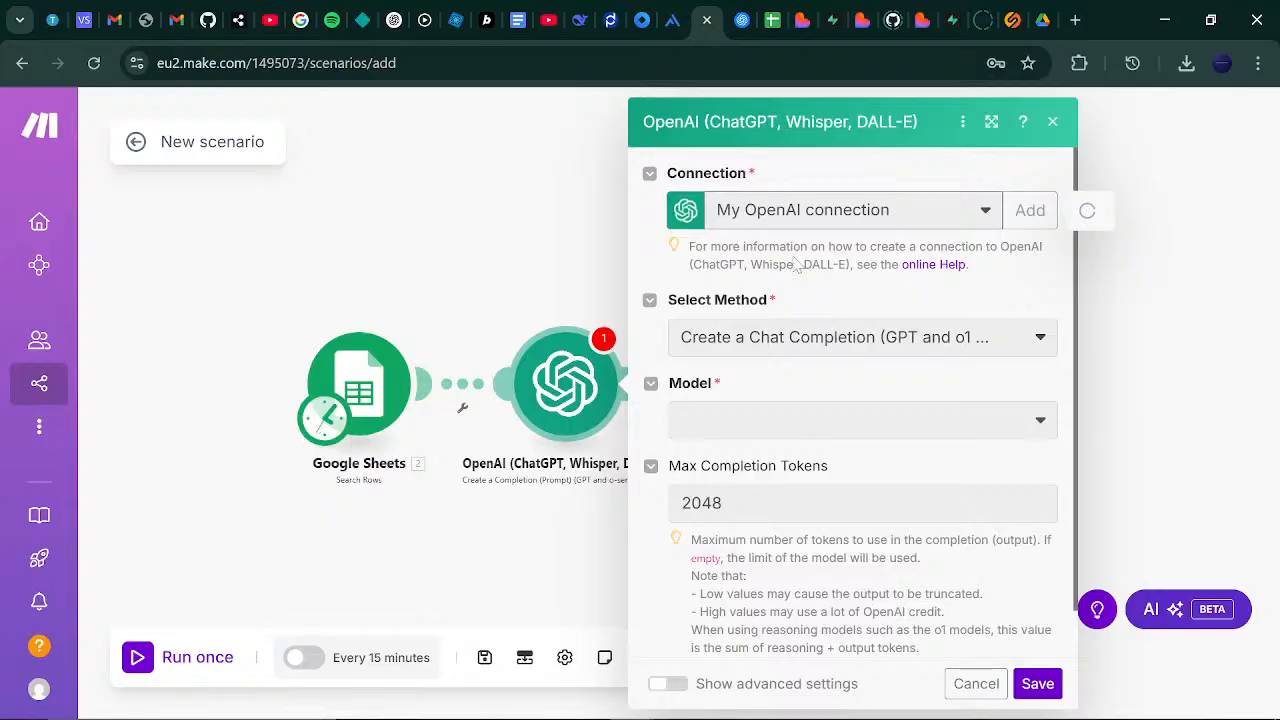
# - Switch to the OpenAI Platform and look through the usage page, settings, organization list and API reference for billing information
pyautogui.click(741, 12)
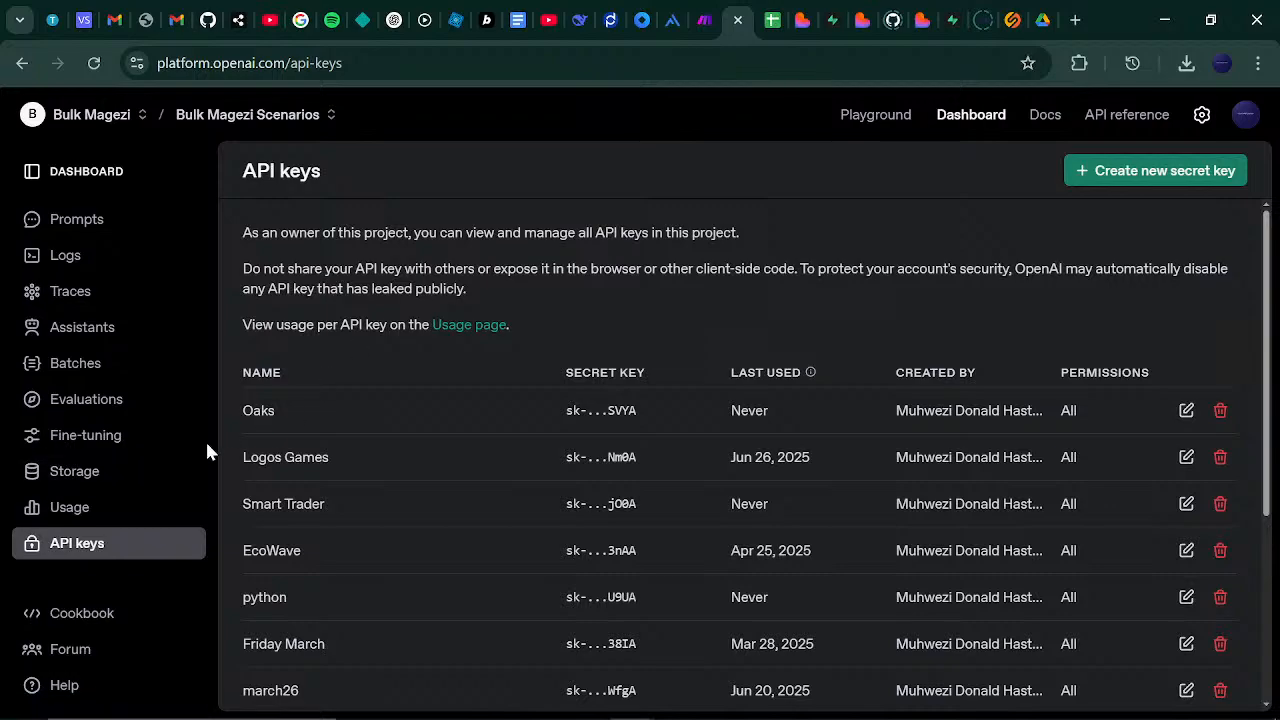
pyautogui.click(105, 514)
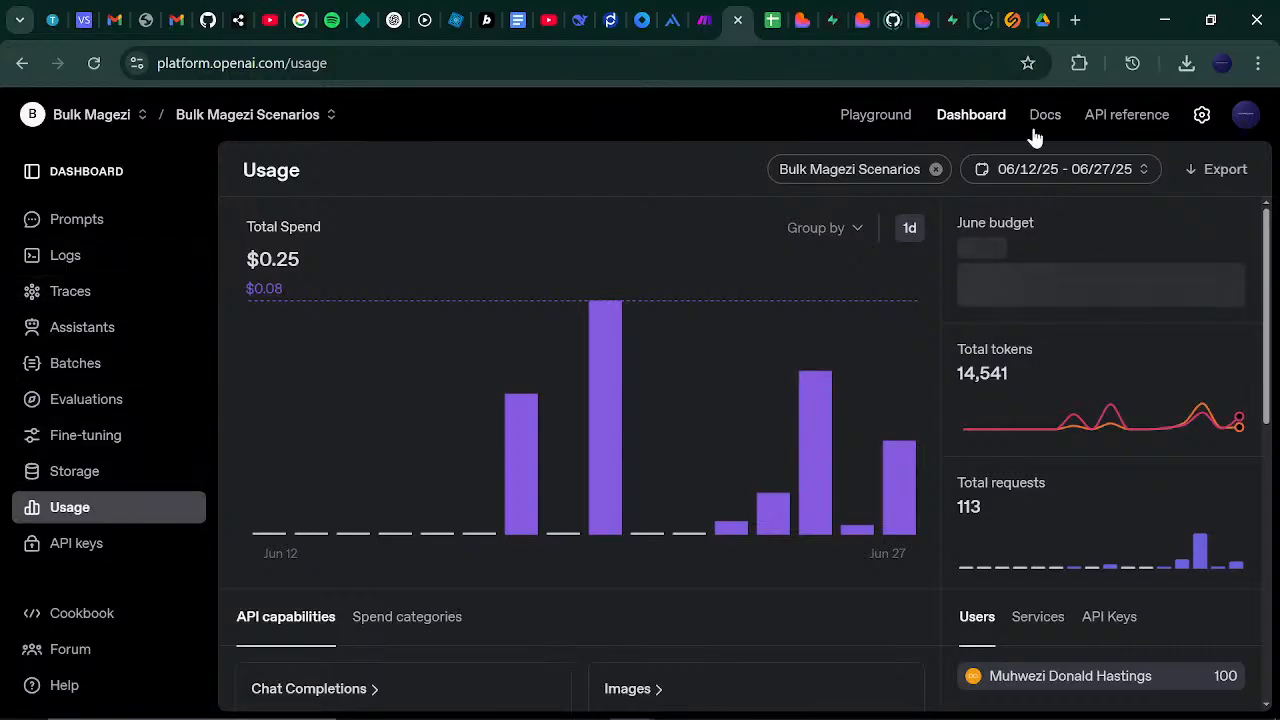
pyautogui.click(1201, 116)
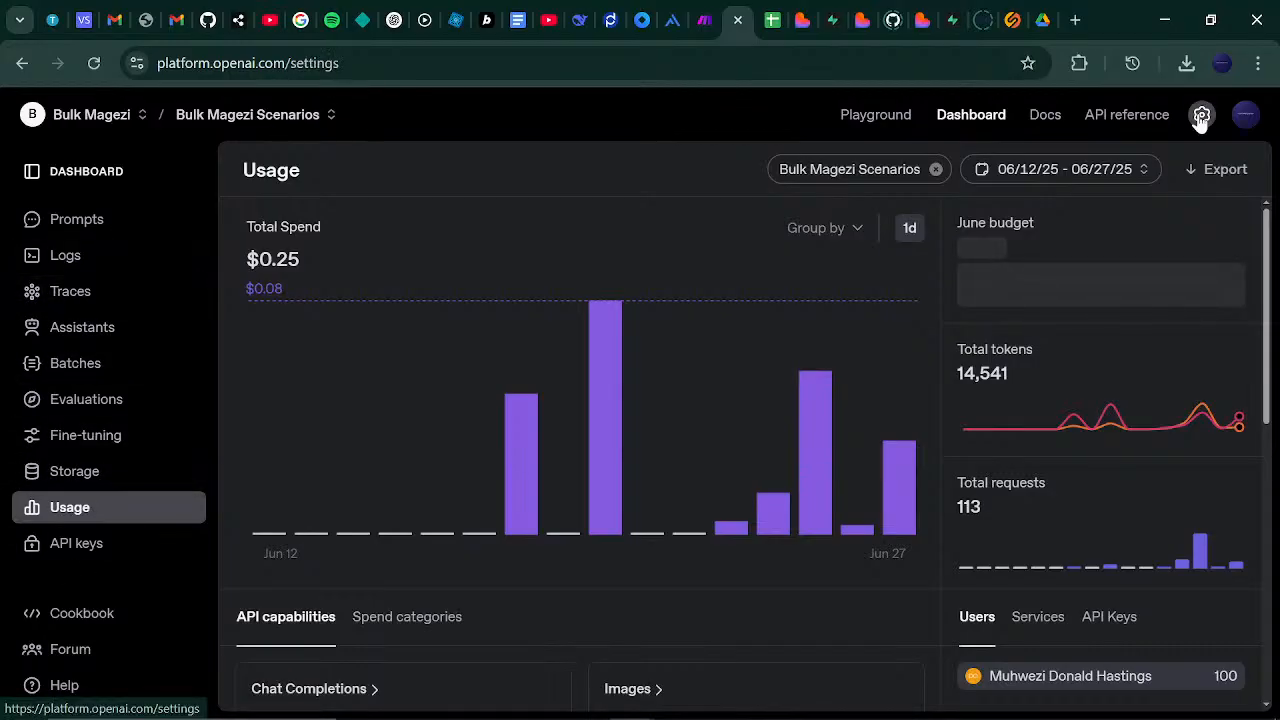
pyautogui.click(961, 133)
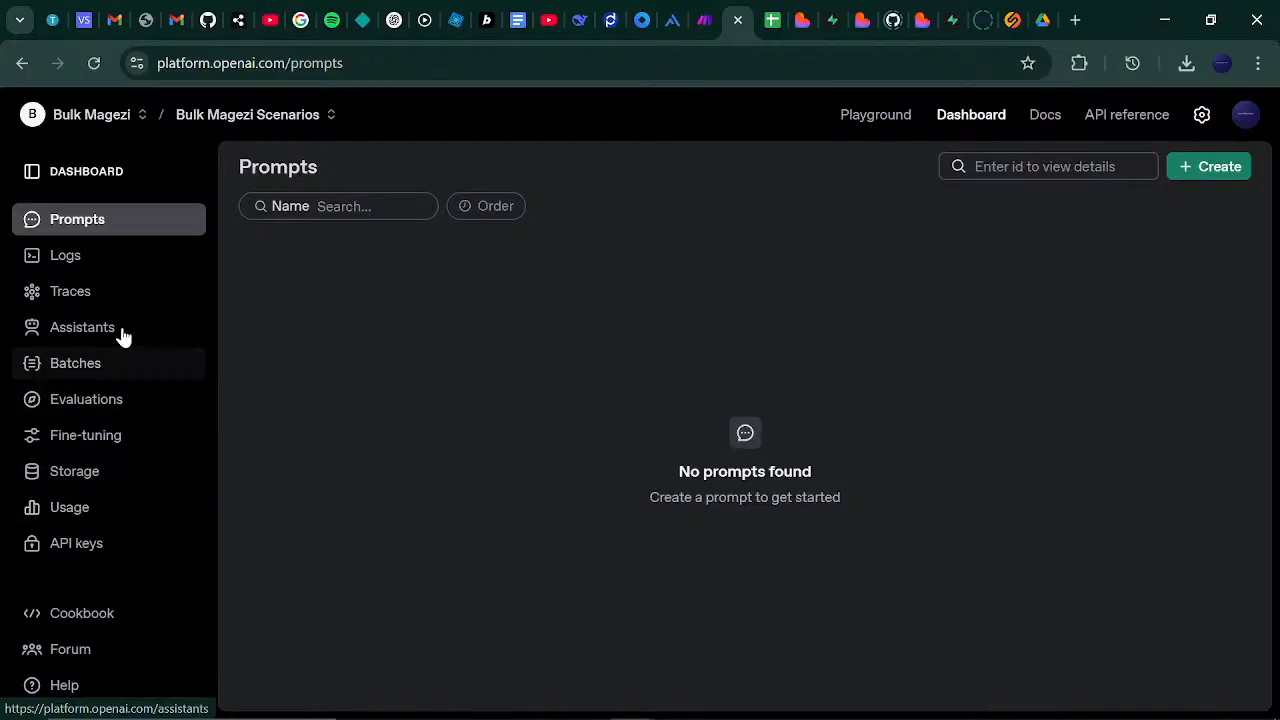
pyautogui.click(112, 125)
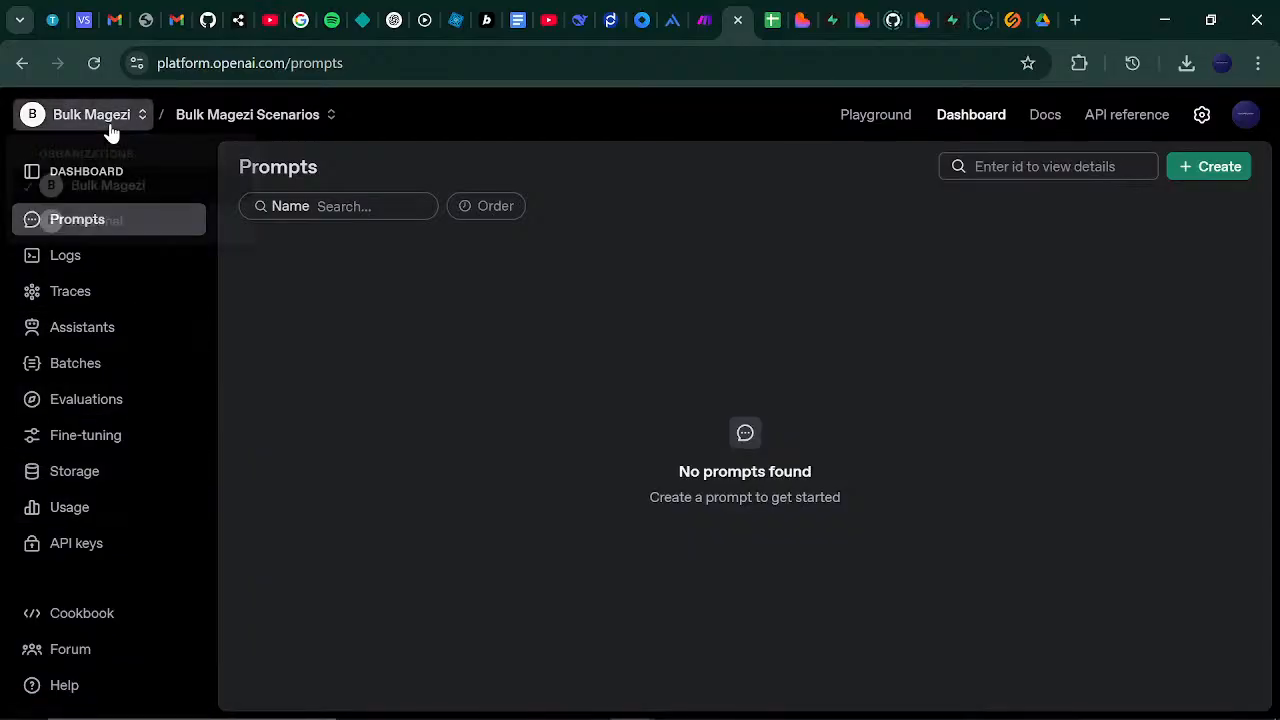
pyautogui.click(110, 127)
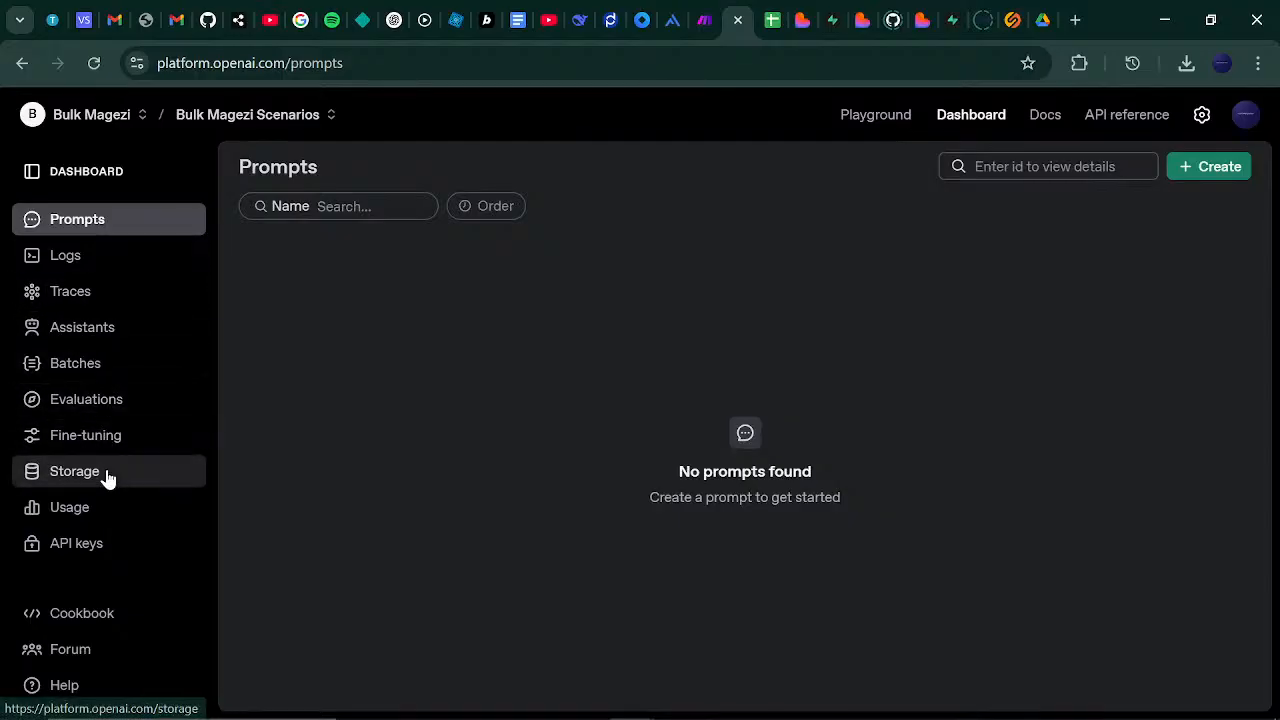
pyautogui.click(1090, 118)
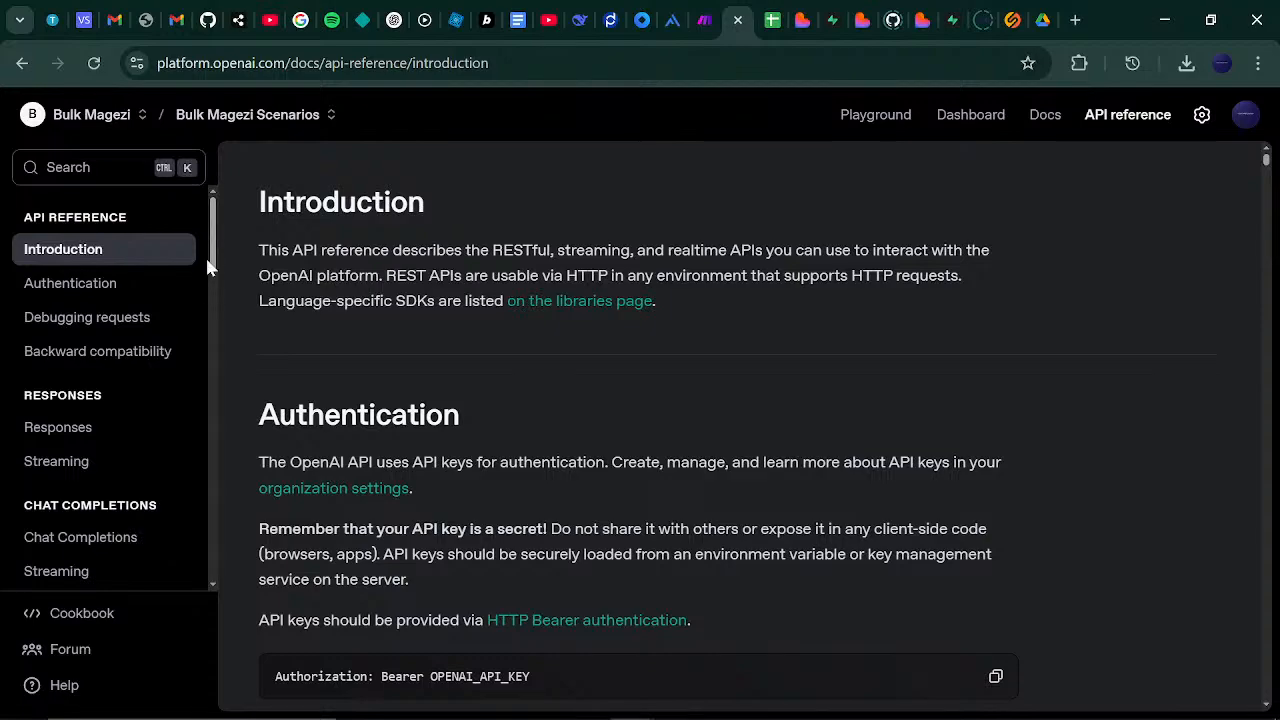
pyautogui.moveTo(208, 266); pyautogui.dragTo(240, 134)
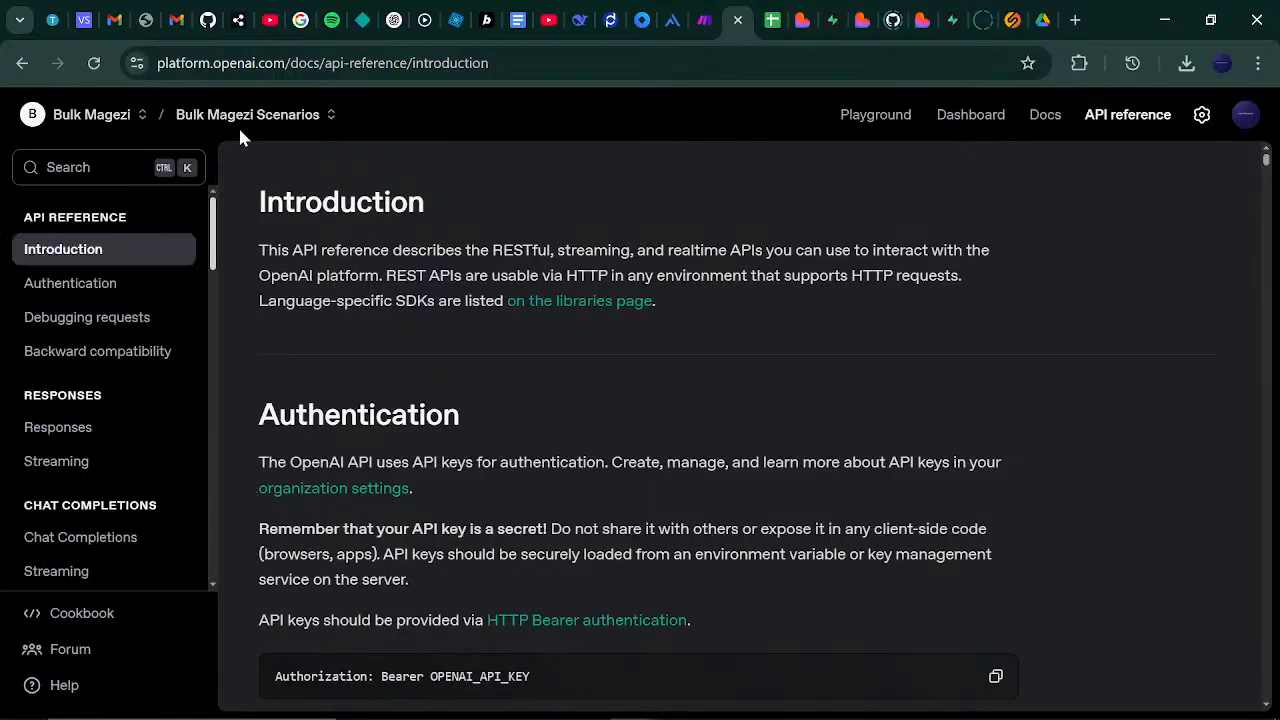
# - Search the OpenAI Platform for "billi" and open the Billing overview settings page
pyautogui.click(116, 167)
pyautogui.write('b')
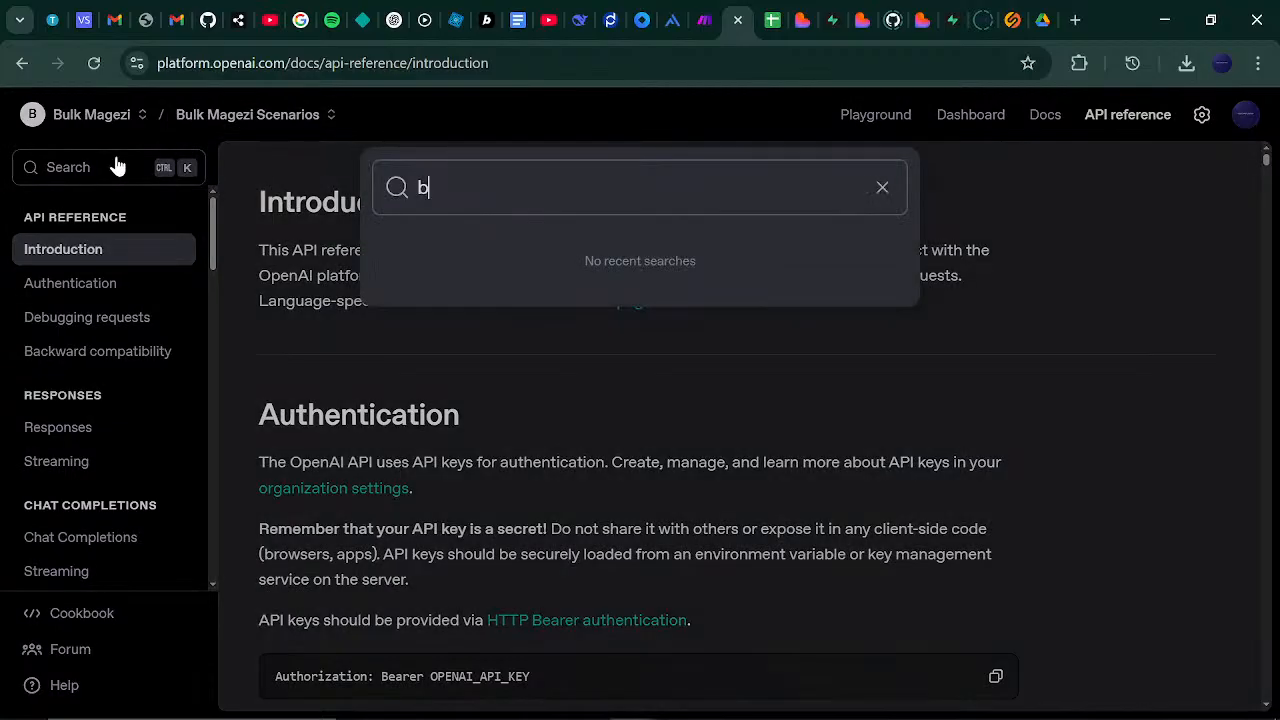
pyautogui.write('illi')
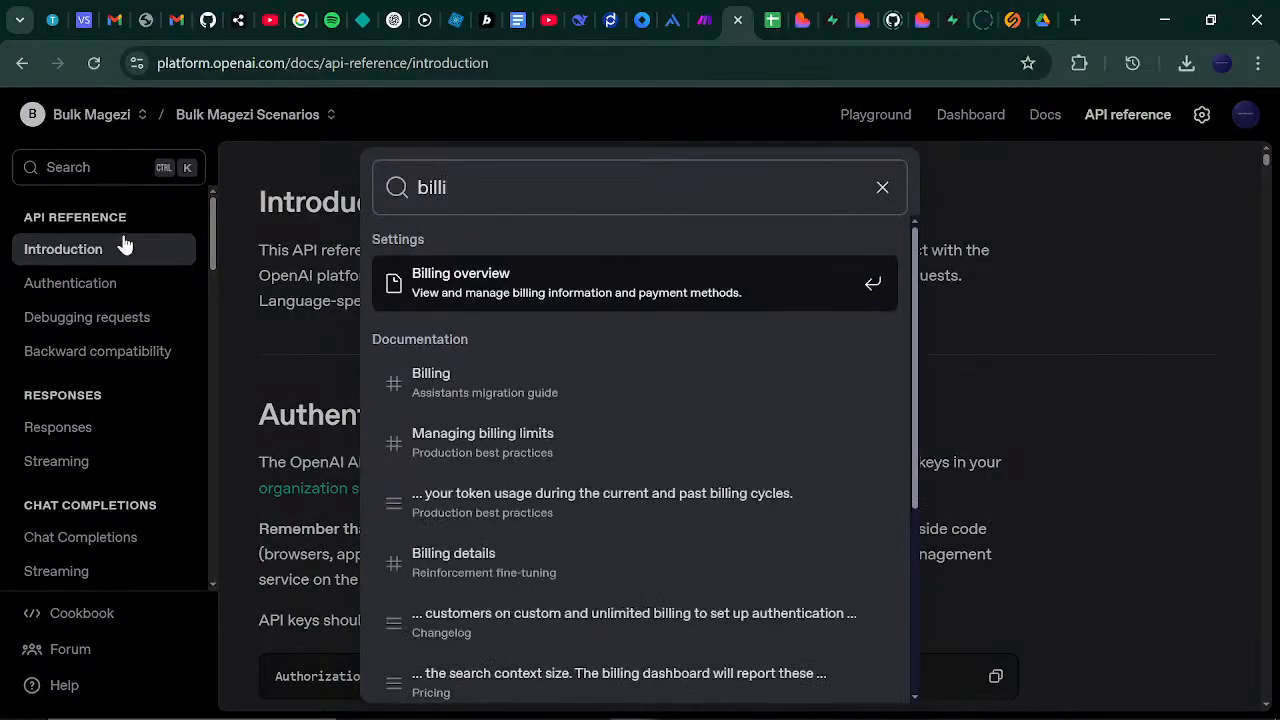
pyautogui.click(515, 271)
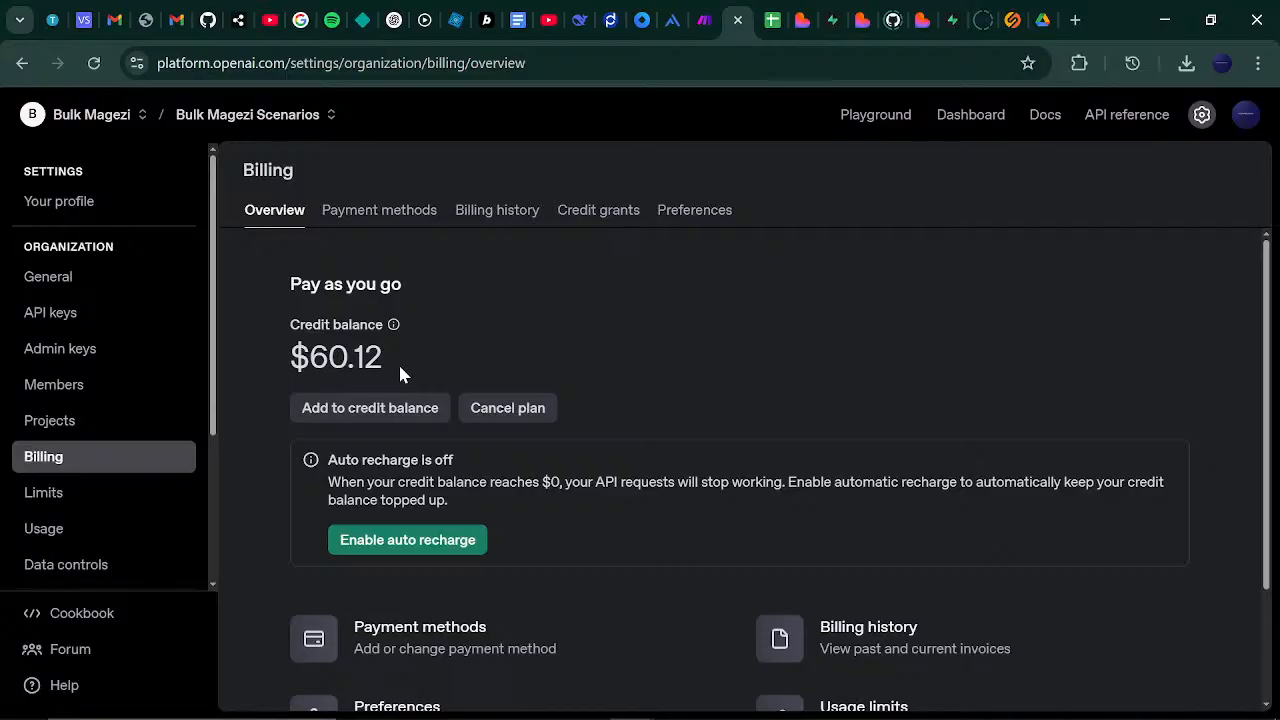
# - Try adding $10 to the OpenAI credit balance, leaving the payment method empty, and cancel the form
pyautogui.moveTo(365, 322)
pyautogui.moveTo(1260, 284)
pyautogui.mouseDown()
pyautogui.moveTo(1257, 386)
pyautogui.moveTo(1258, 261)
pyautogui.mouseUp()
pyautogui.click(385, 418)
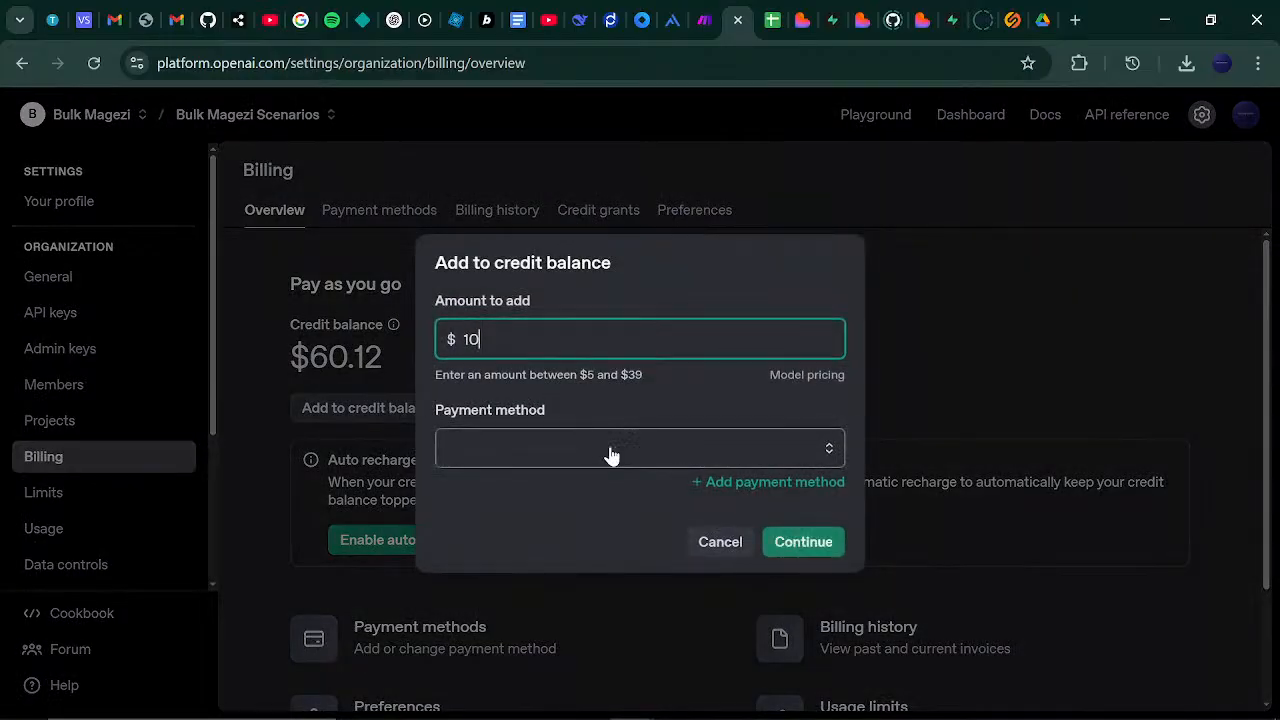
pyautogui.click(741, 542)
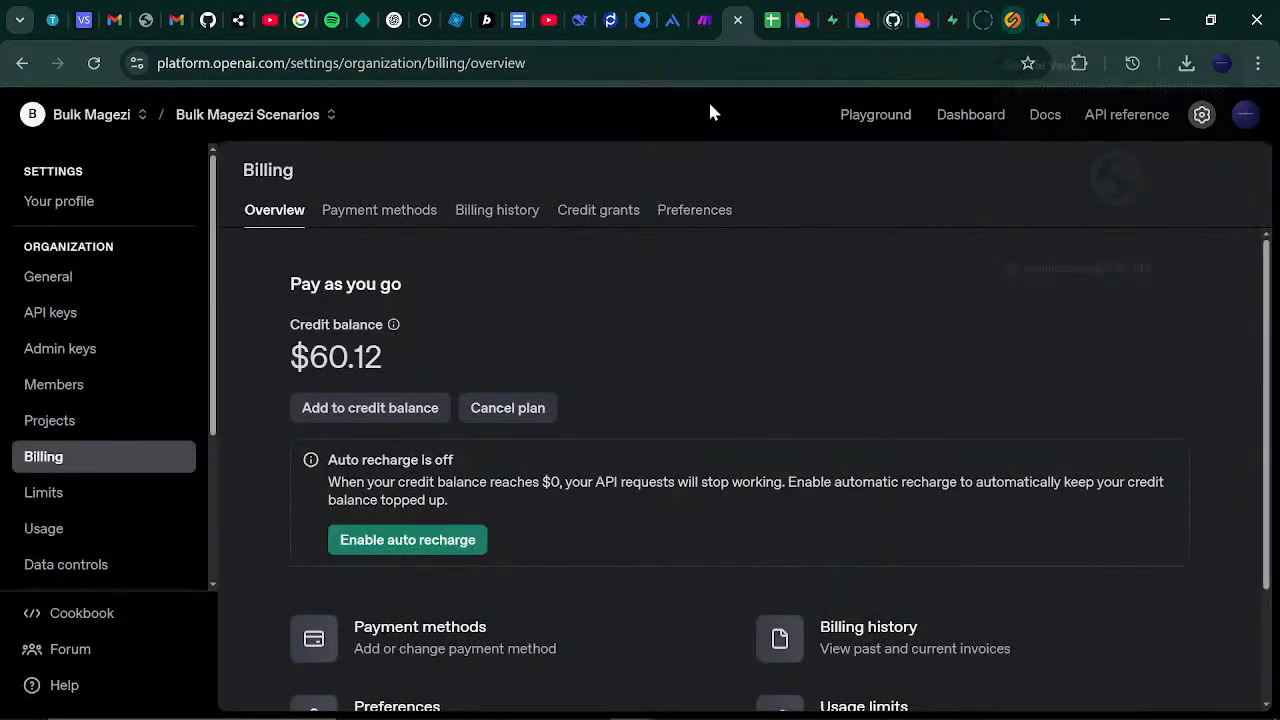
# - Close the OpenAI Platform page and return to the Make scenario with the OpenAI module settings
pyautogui.click(705, 20)
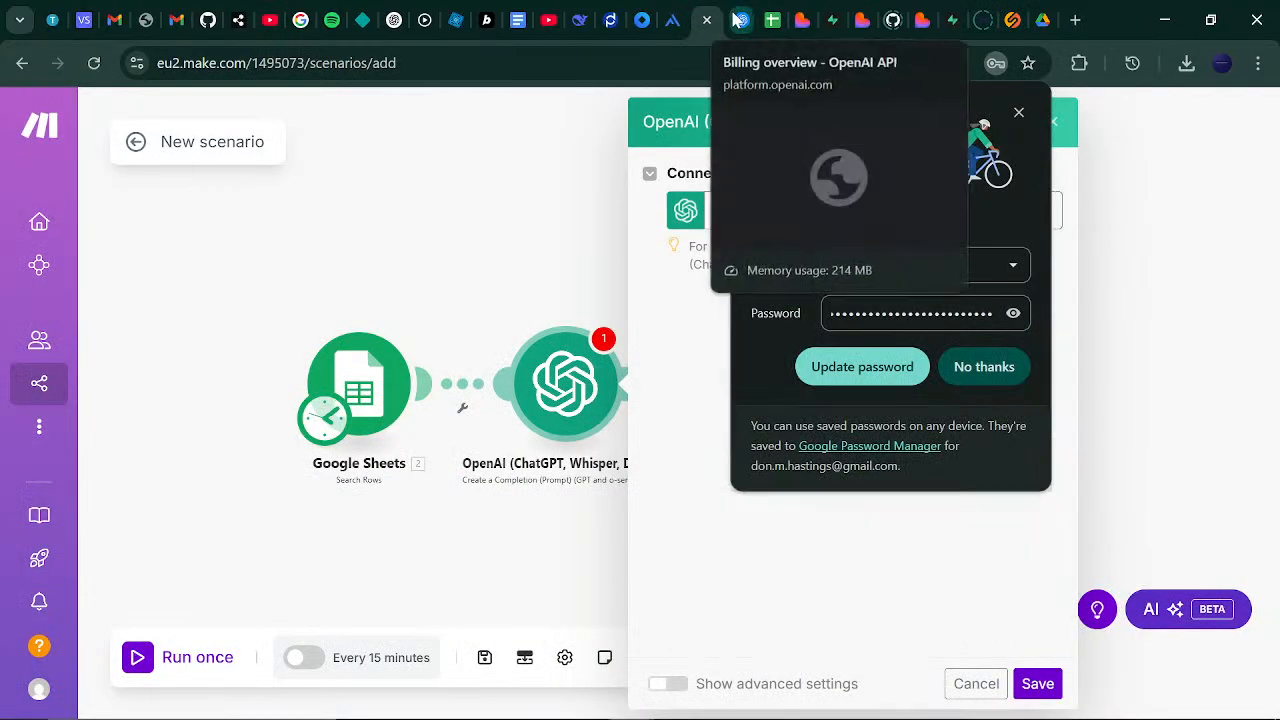
pyautogui.click(740, 21)
pyautogui.click(739, 21)
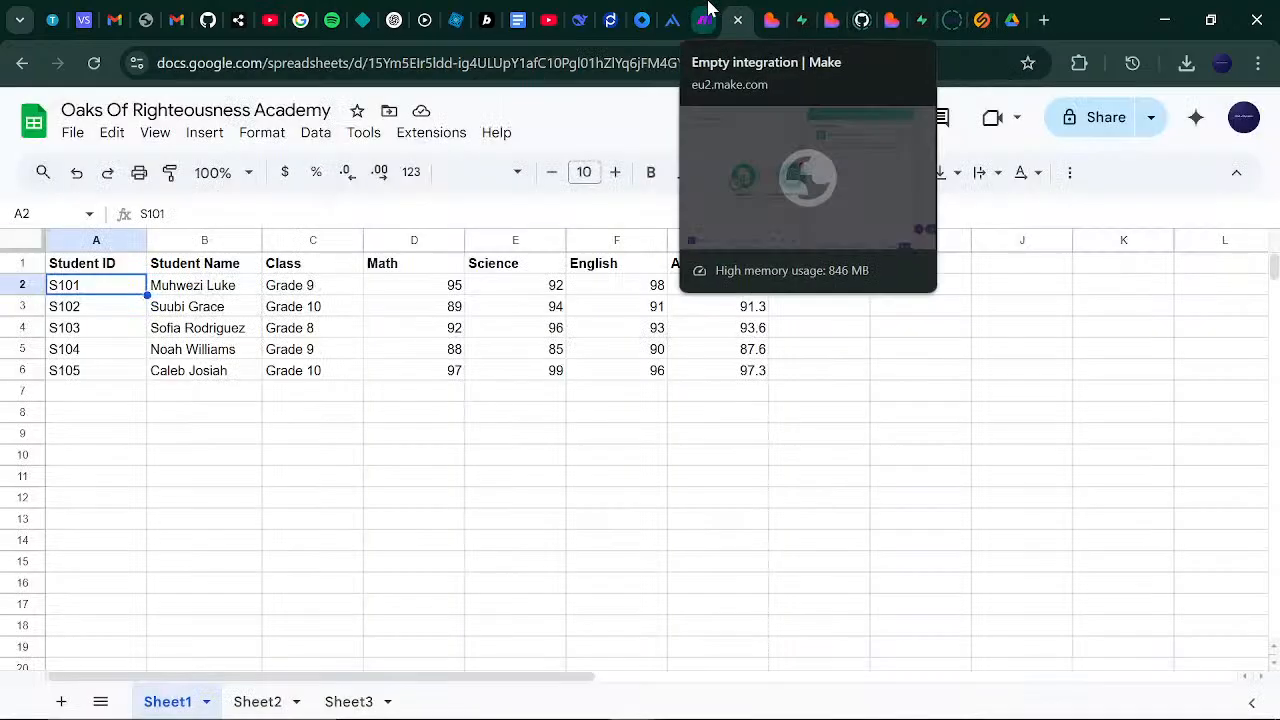
pyautogui.click(707, 12)
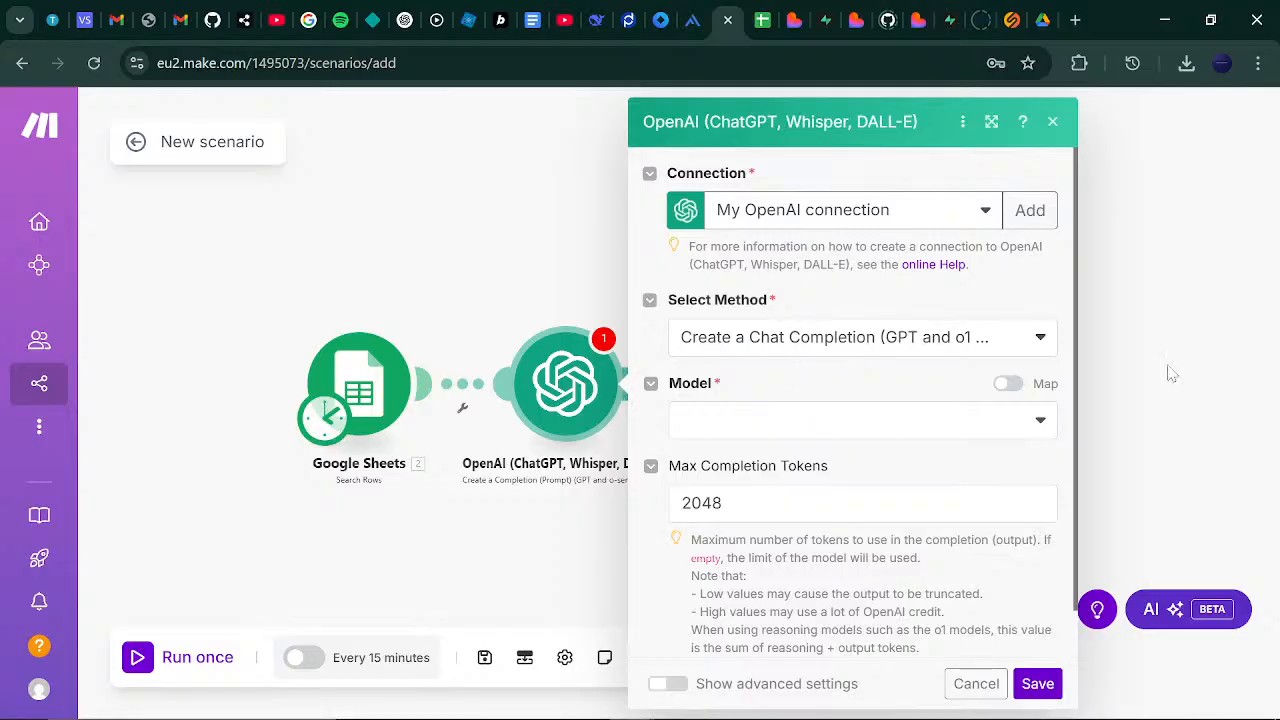
# - Set the OpenAI module's model to gpt-4.1 (system)
pyautogui.click(1041, 424)
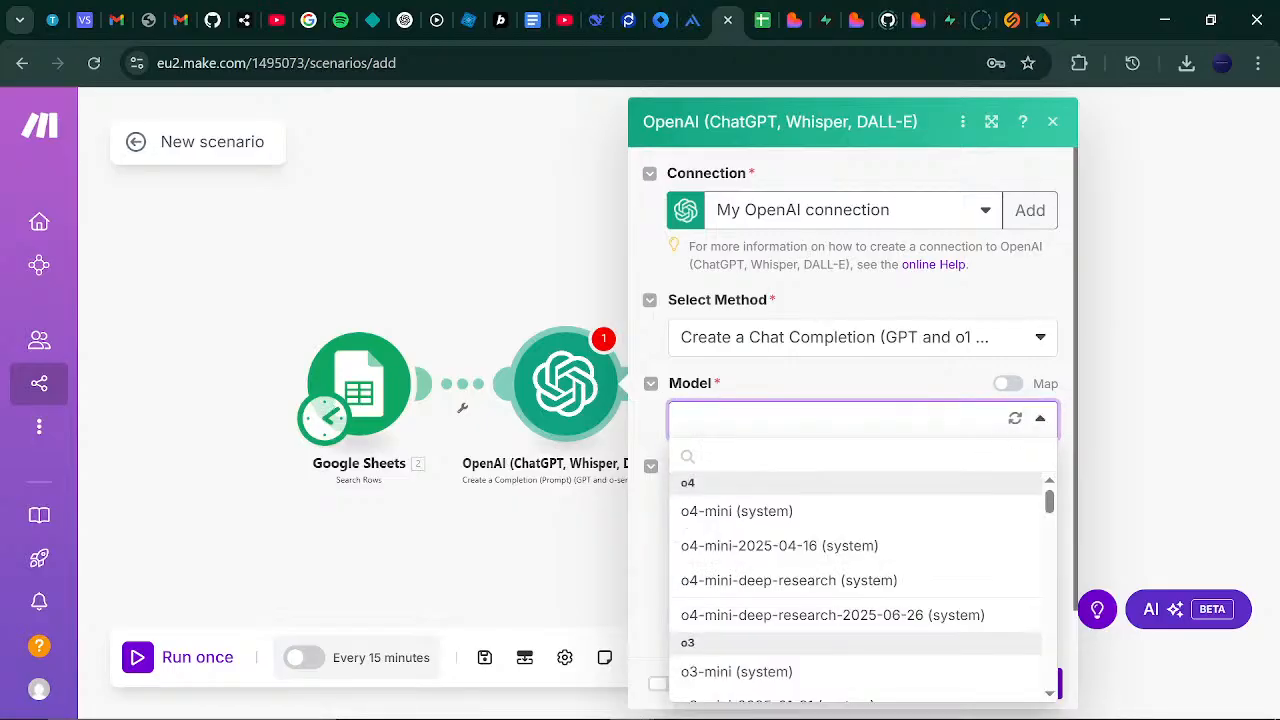
pyautogui.moveTo(1050, 505); pyautogui.dragTo(1050, 553)
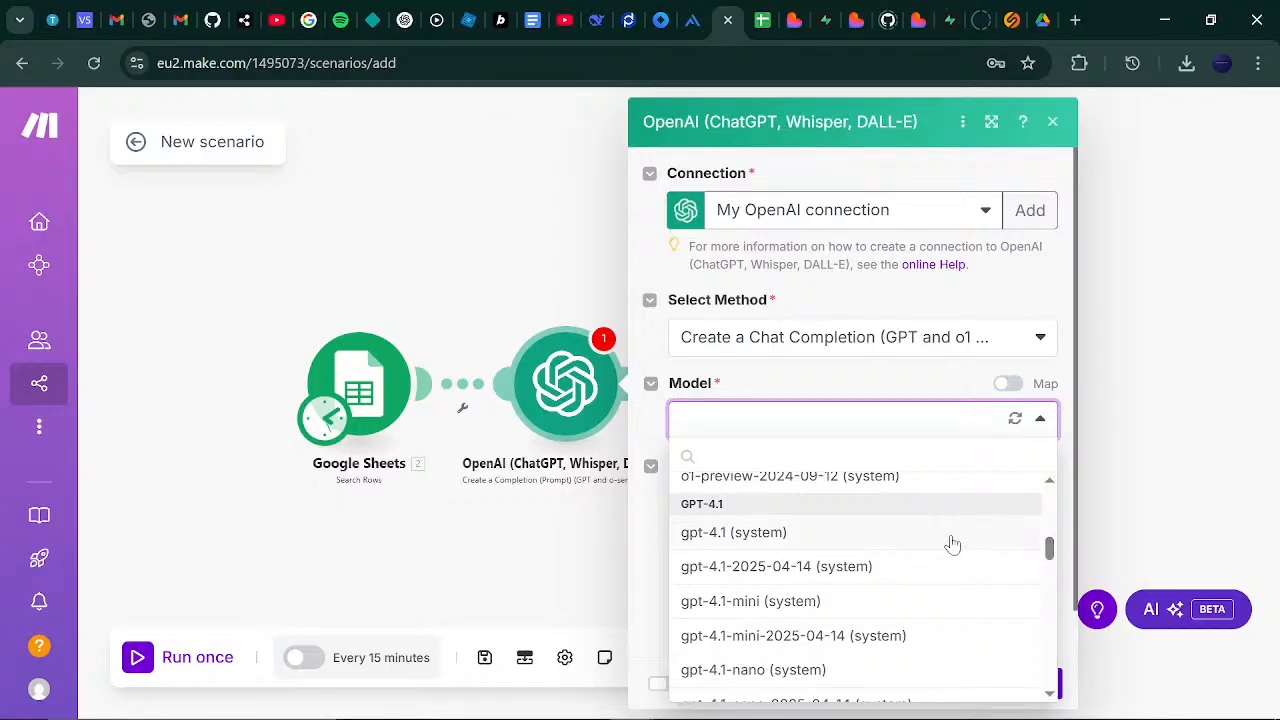
pyautogui.click(885, 546)
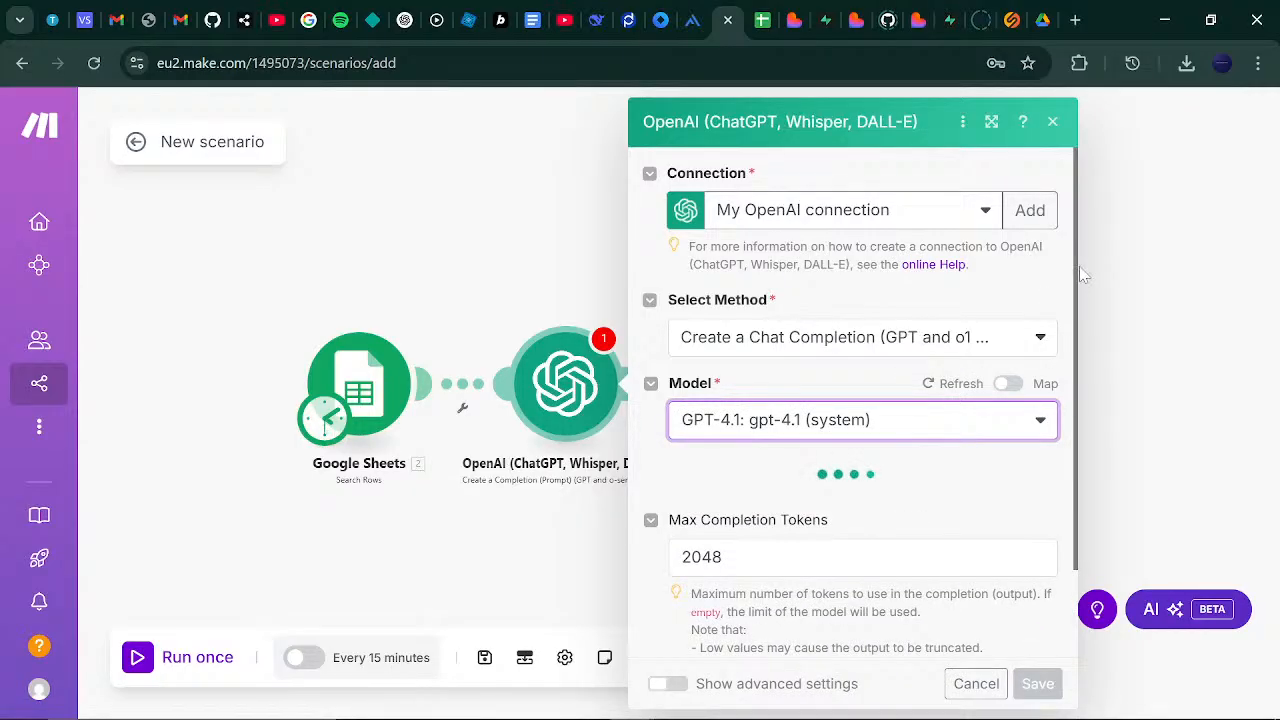
# - Set the OpenAI module's Max Completion Tokens to 500
pyautogui.scroll(-3, 1075, 264)
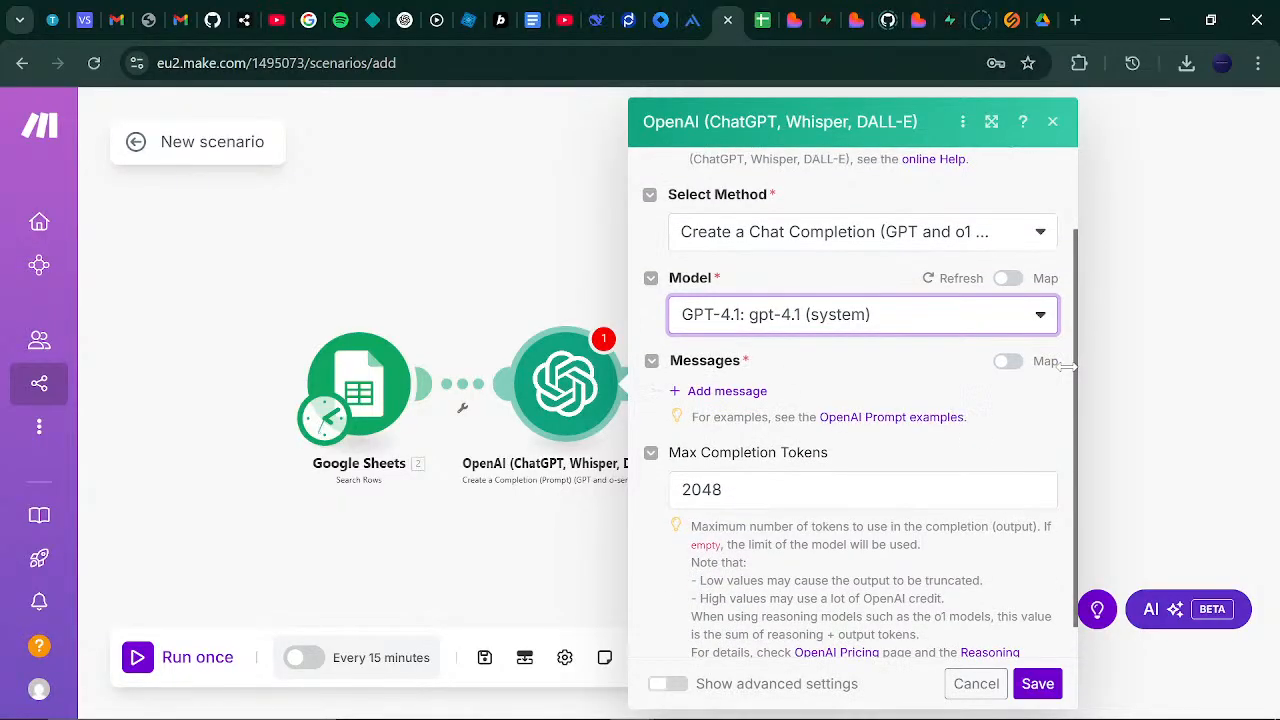
pyautogui.click(800, 490)
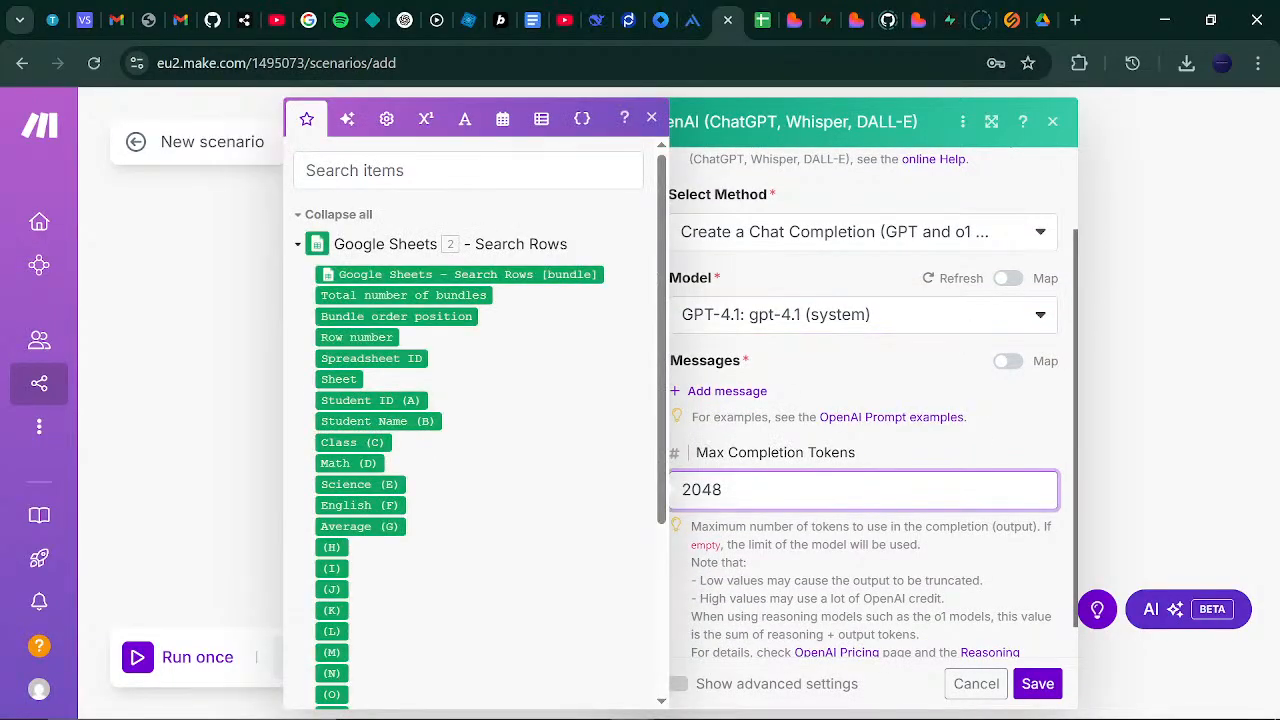
pyautogui.press('BackSpace')
pyautogui.press('BackSpace')
pyautogui.press('BackSpace')
pyautogui.write('500')
pyautogui.click(966, 444)
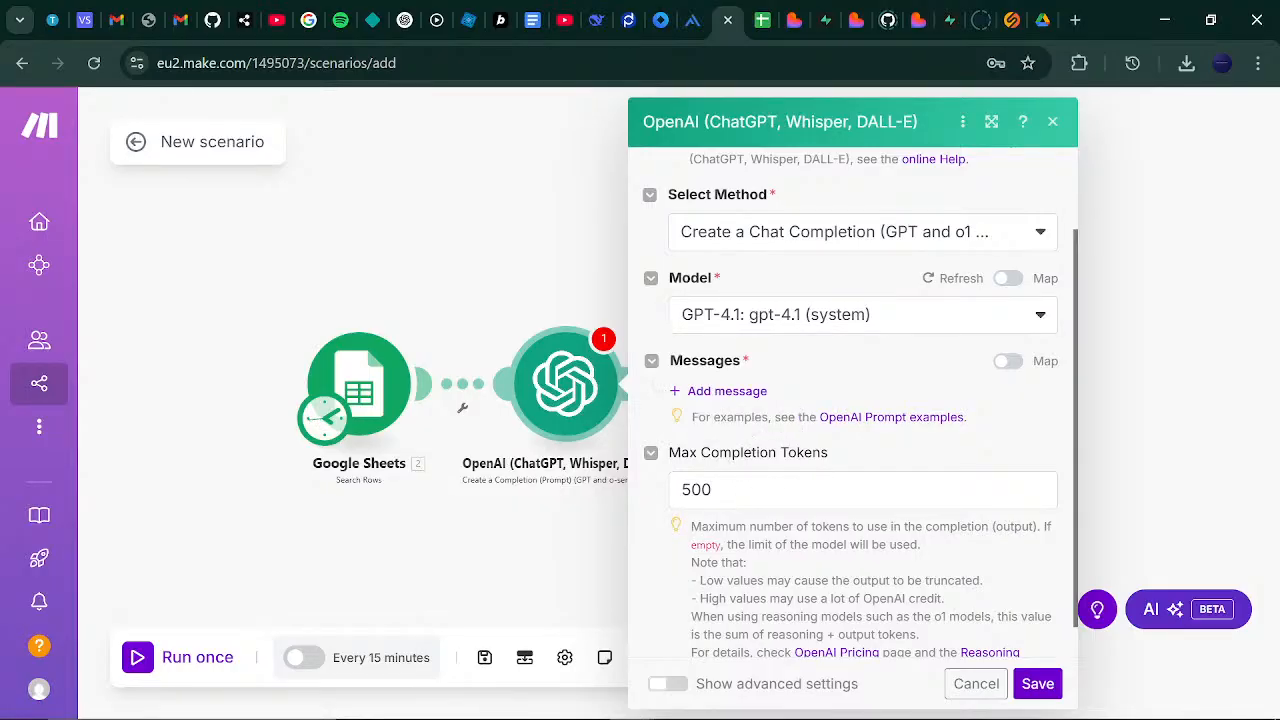
pyautogui.click(840, 490)
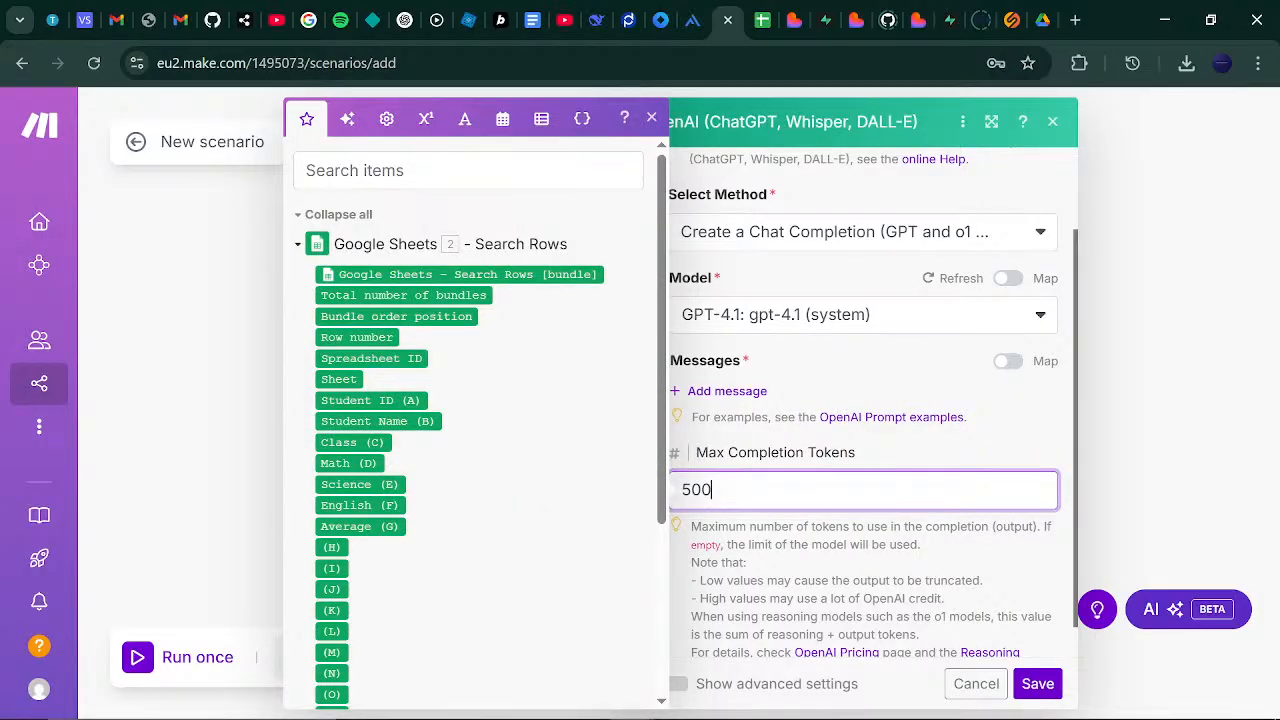
pyautogui.click(950, 448)
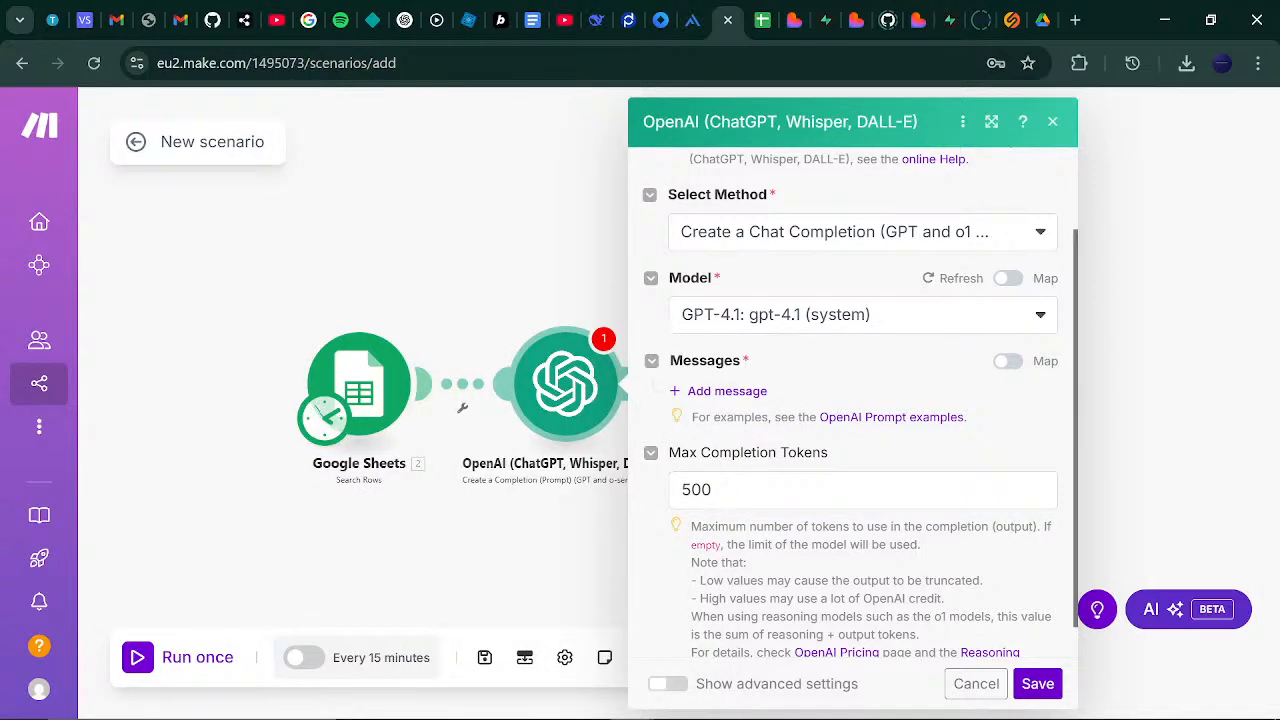
pyautogui.click(800, 490)
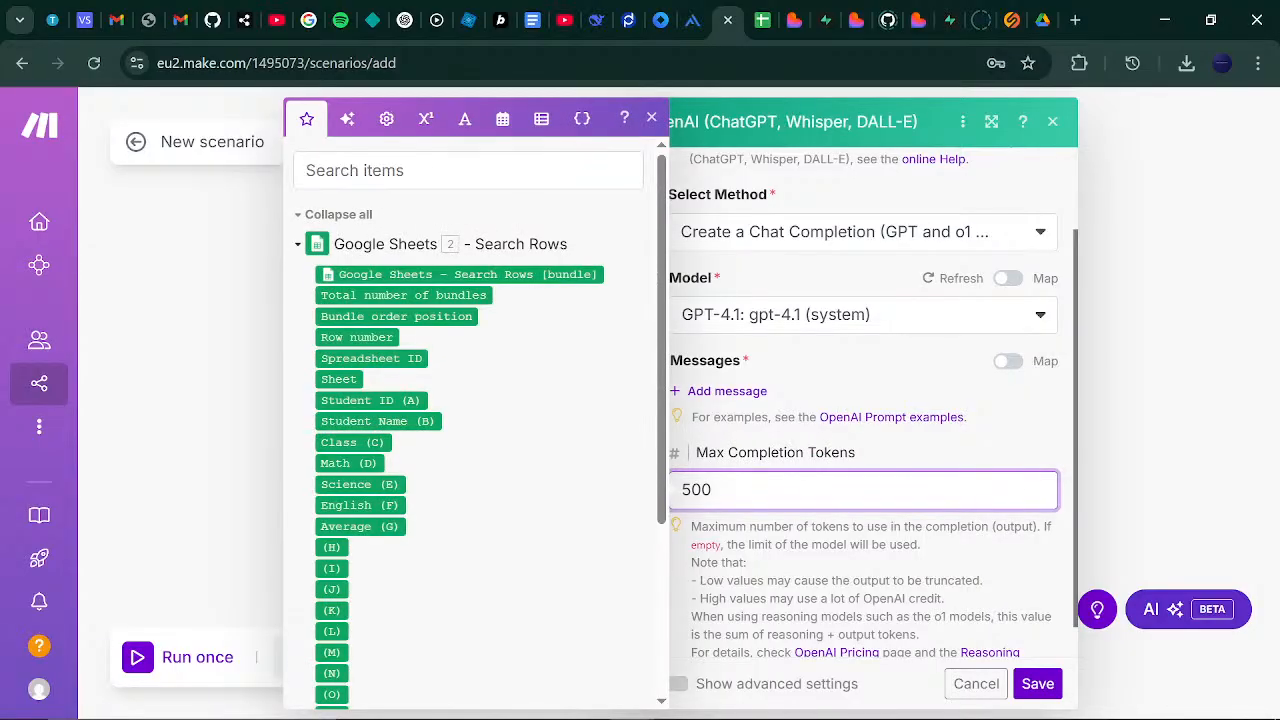
pyautogui.click(897, 452)
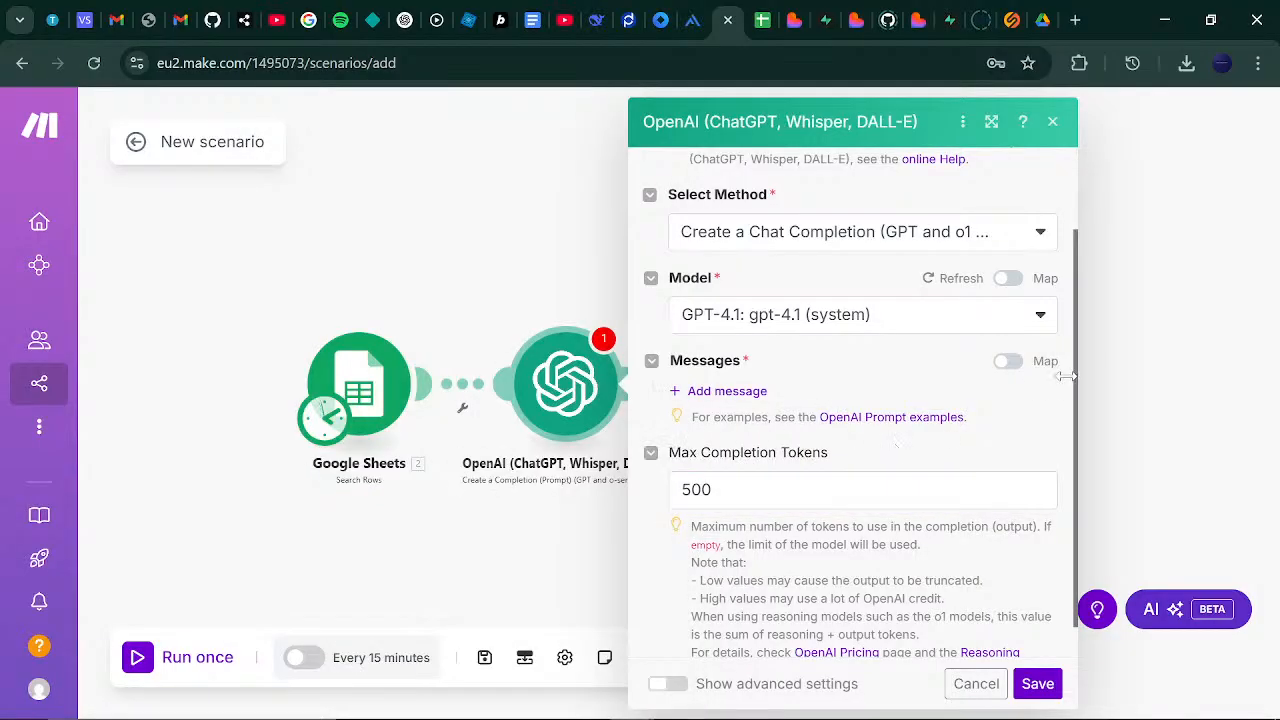
# - Add a first message to the OpenAI module and set its role to User
pyautogui.moveTo(1076, 369)
pyautogui.mouseDown()
pyautogui.moveTo(1083, 451)
pyautogui.moveTo(1080, 371)
pyautogui.mouseUp()
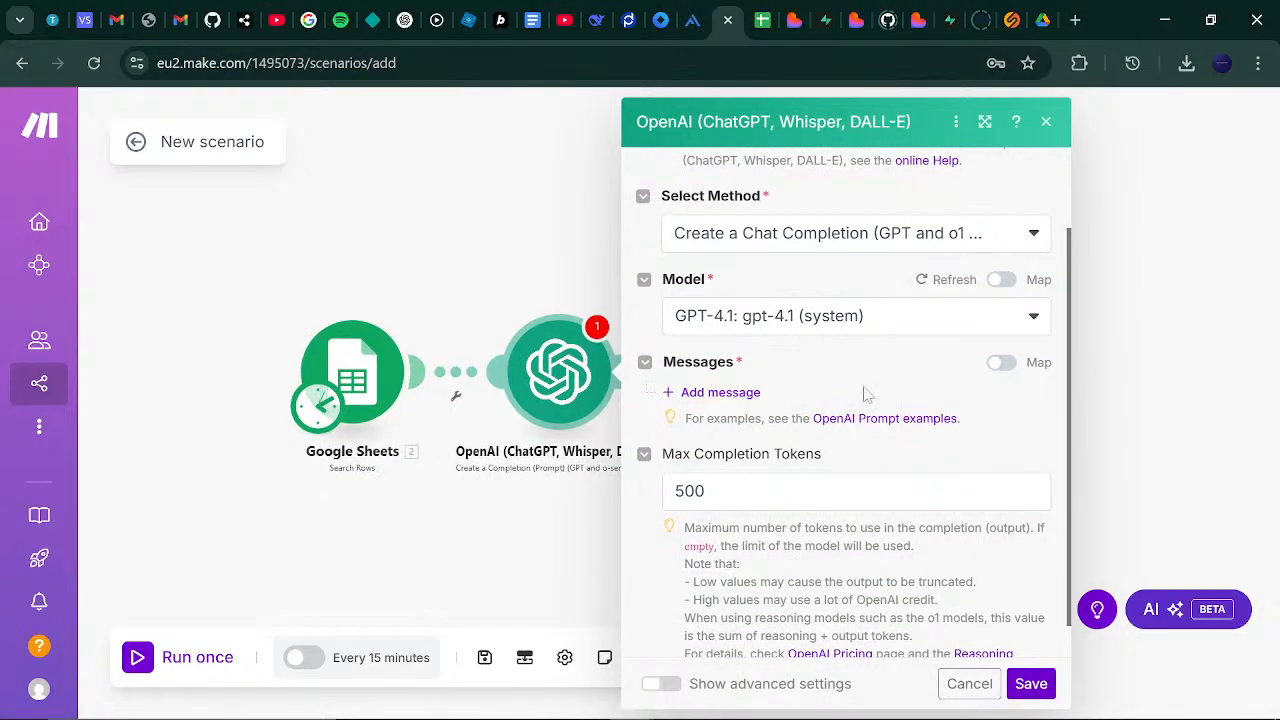
pyautogui.click(740, 396)
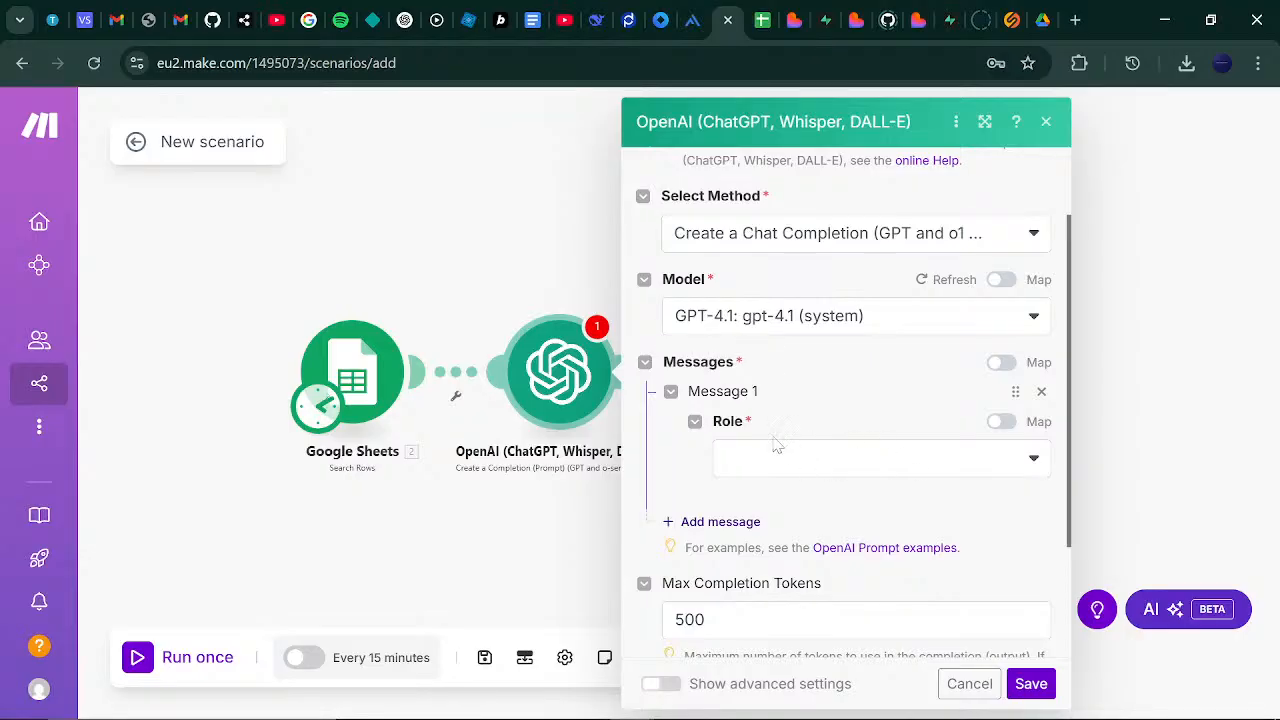
pyautogui.click(1033, 466)
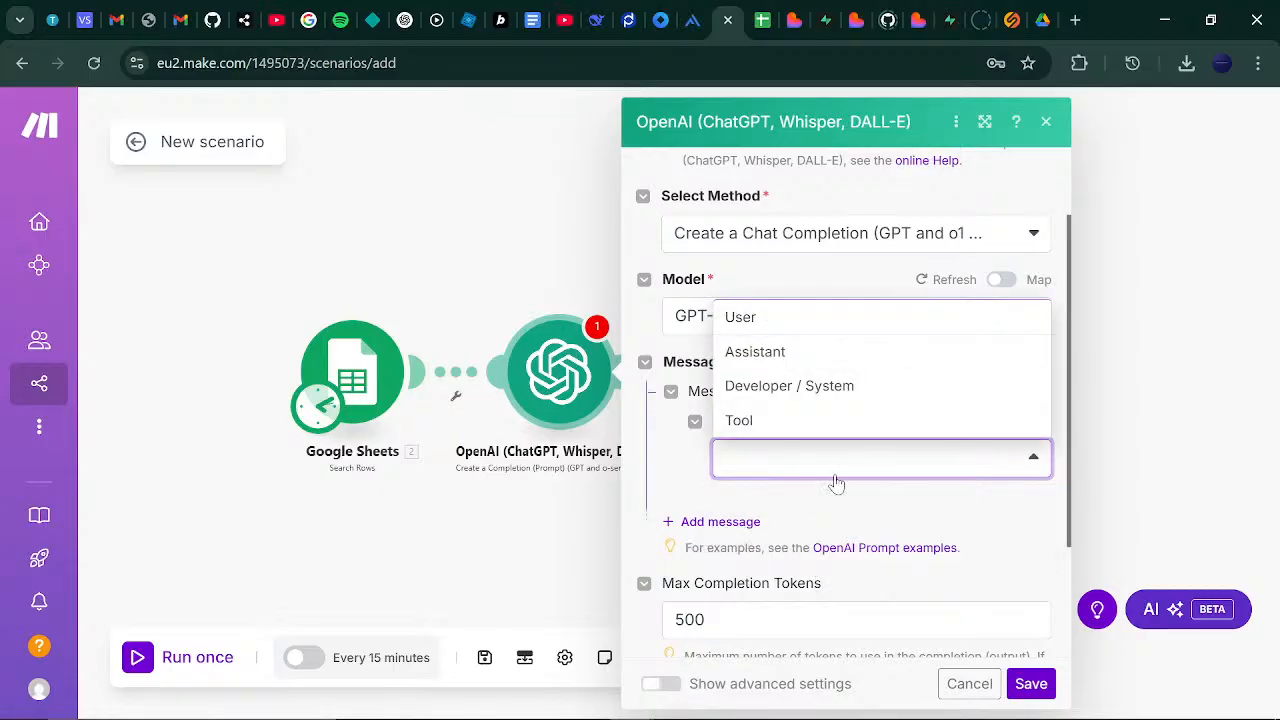
pyautogui.click(889, 327)
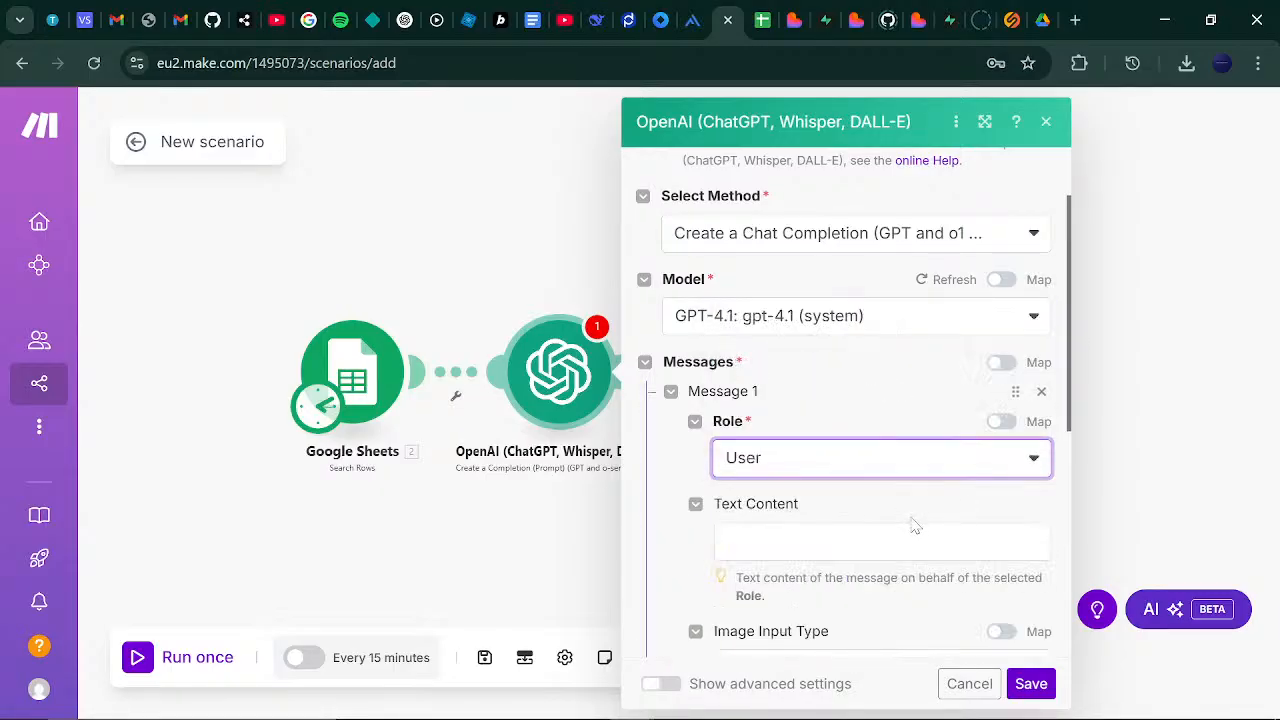
# - Copy the personalized progress report prompt, including the teacher's name line, from the untitled Notepad note into Message 1's Text Content
pyautogui.click(882, 542)
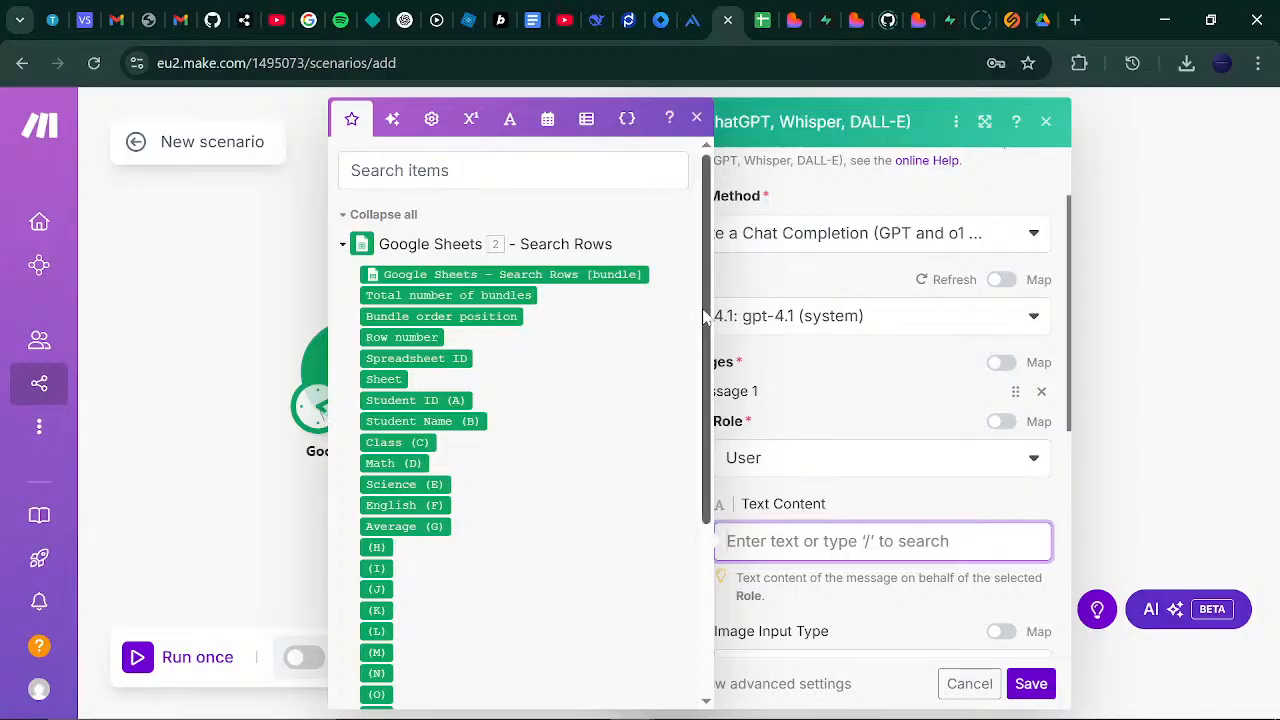
pyautogui.scroll(-3, 694, 449)
pyautogui.scroll(3, 688, 440)
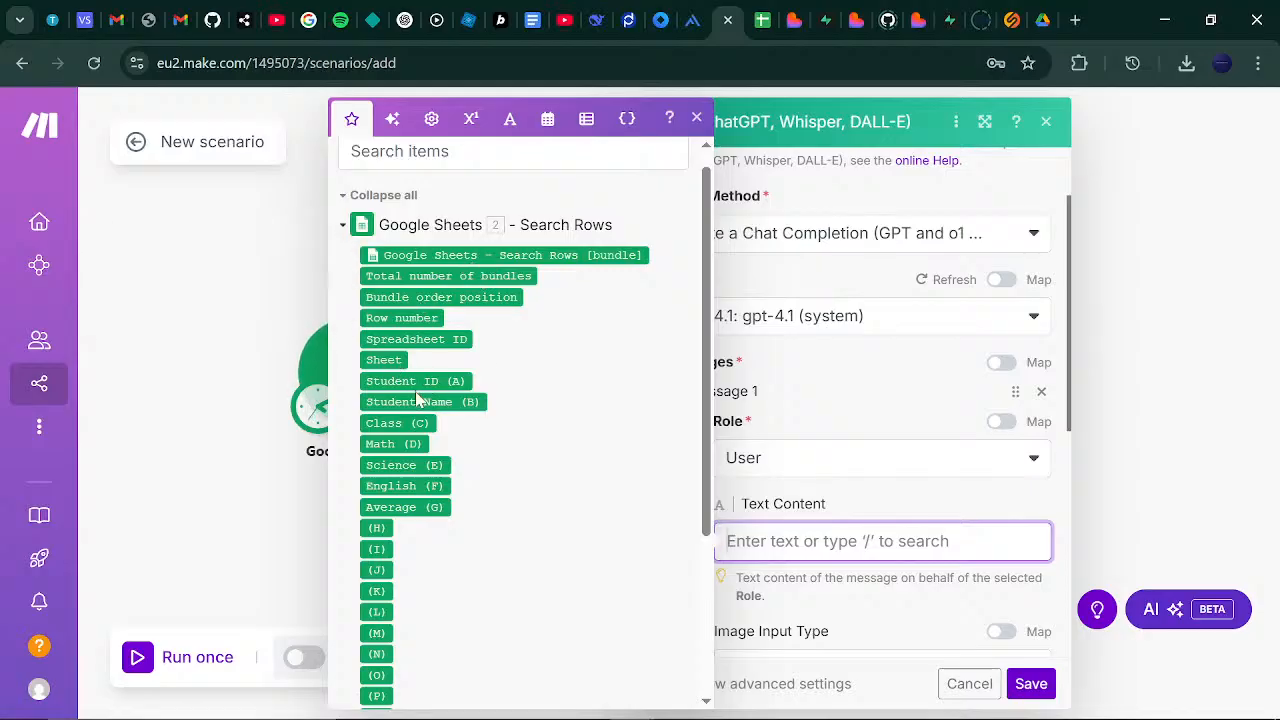
pyautogui.moveTo(420, 383)
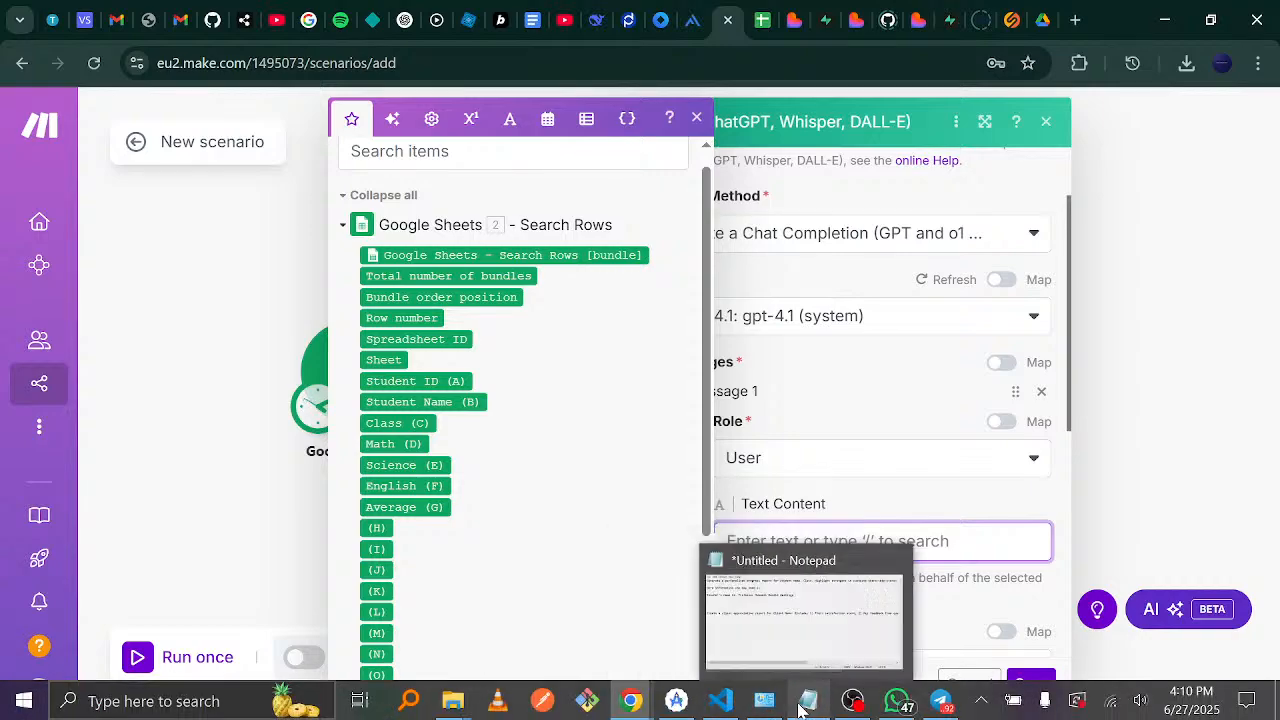
pyautogui.click(800, 708)
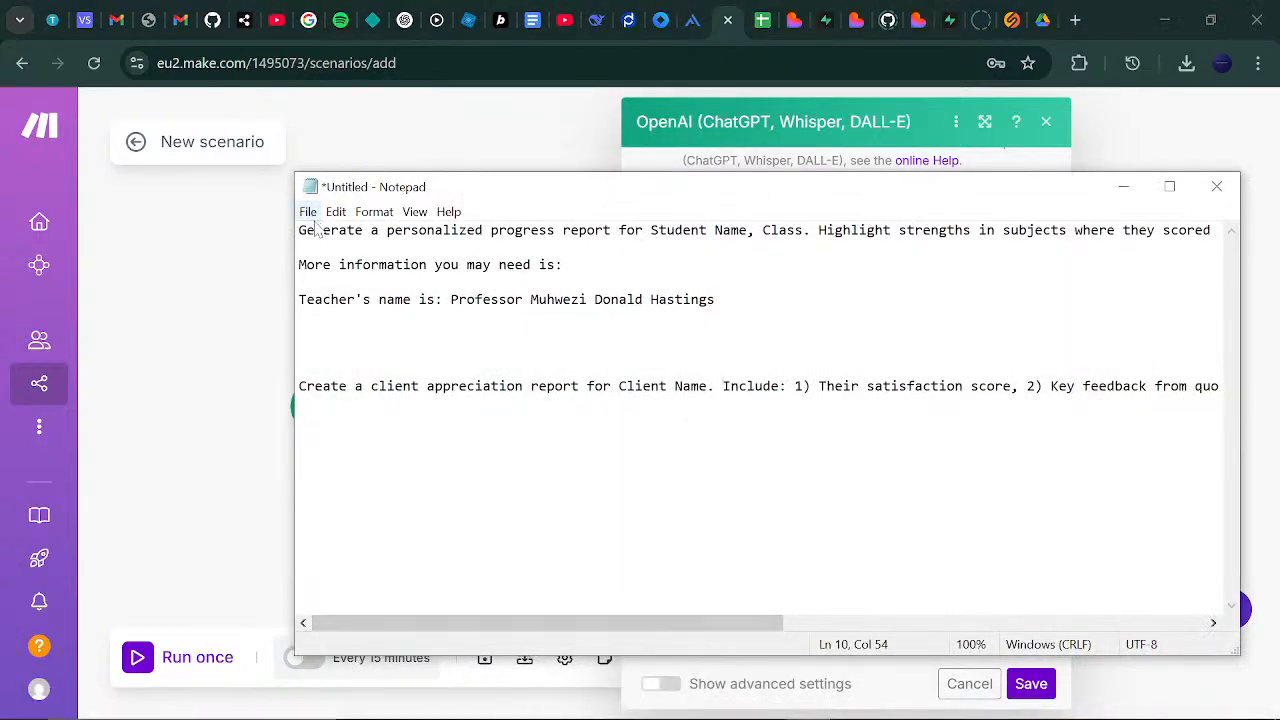
pyautogui.moveTo(299, 230); pyautogui.dragTo(716, 299)
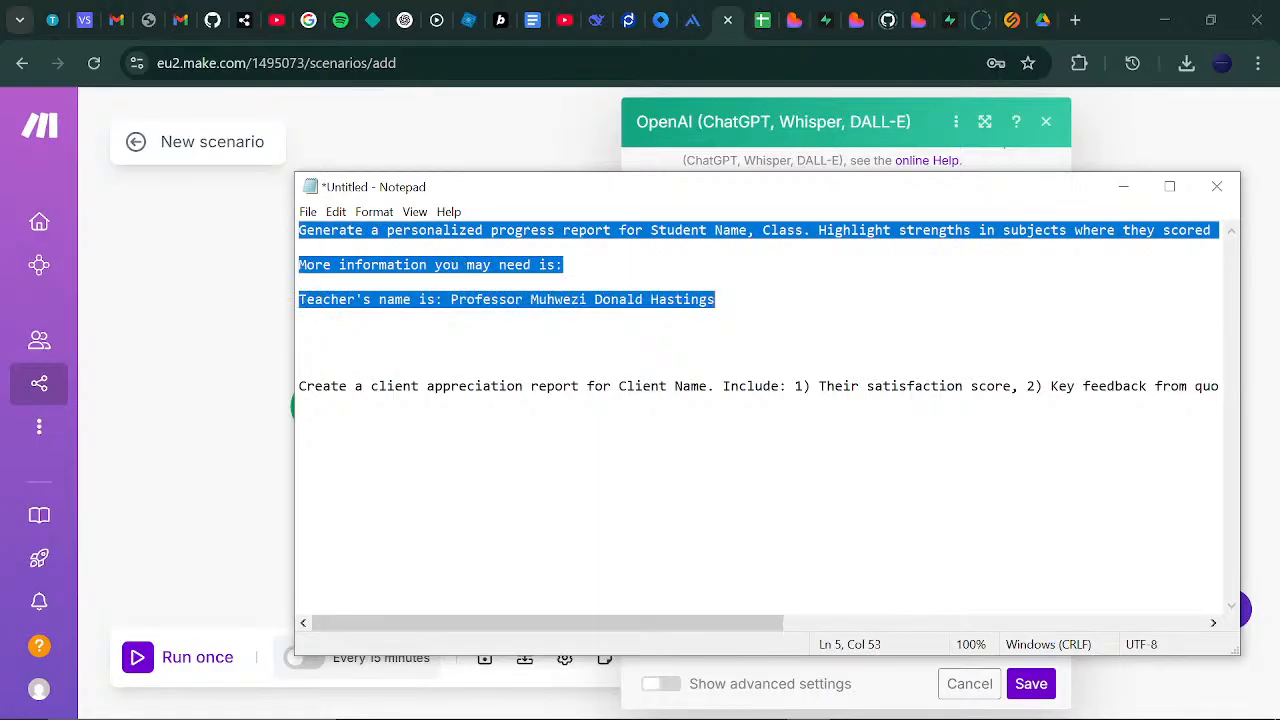
pyautogui.hotkey('alt', 'Tab')
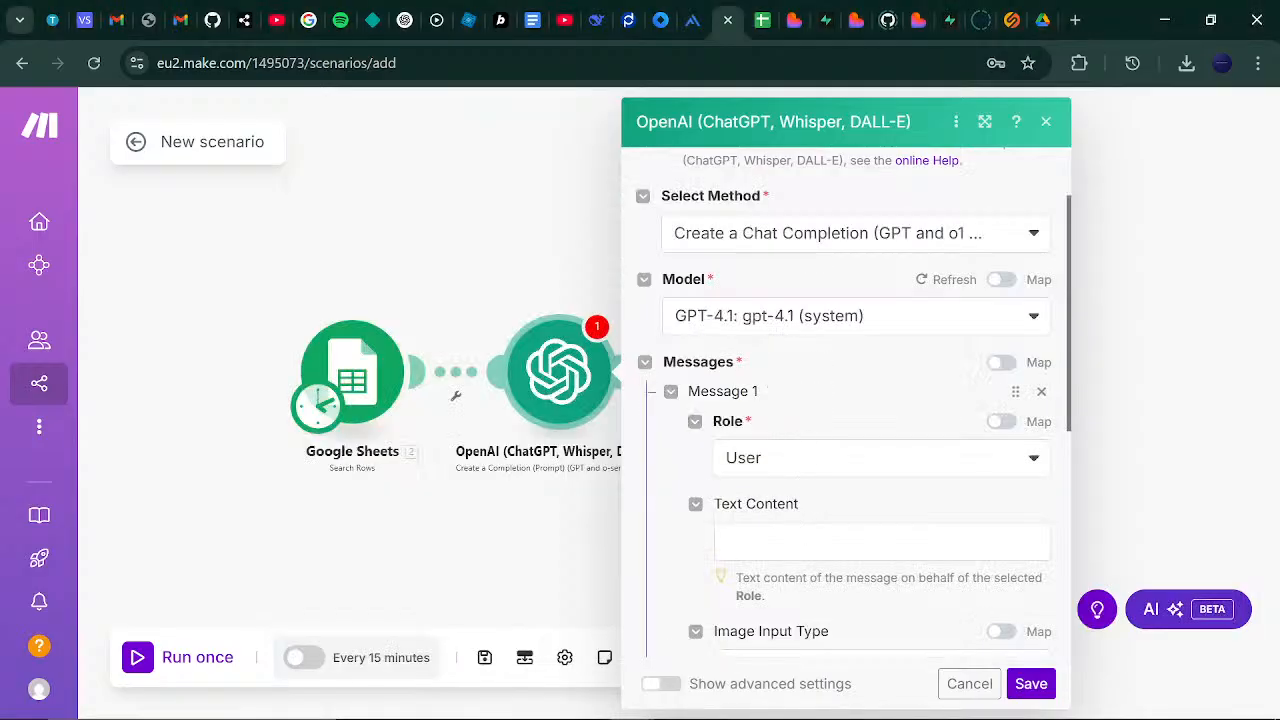
pyautogui.click(882, 542)
pyautogui.hotkey('ctrl', 'v')
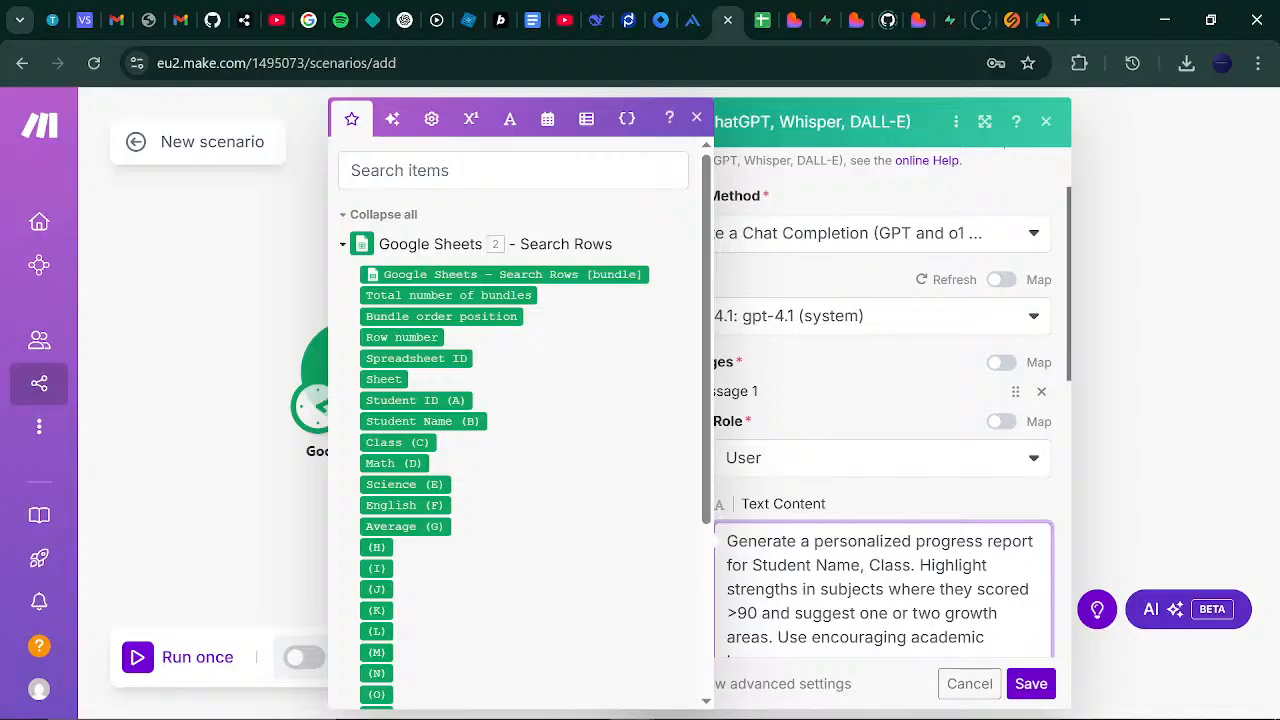
# - Replace the "Student Name" placeholder in the prompt with the Google Sheets field Student Name (B)
pyautogui.moveTo(752, 565); pyautogui.dragTo(860, 565)
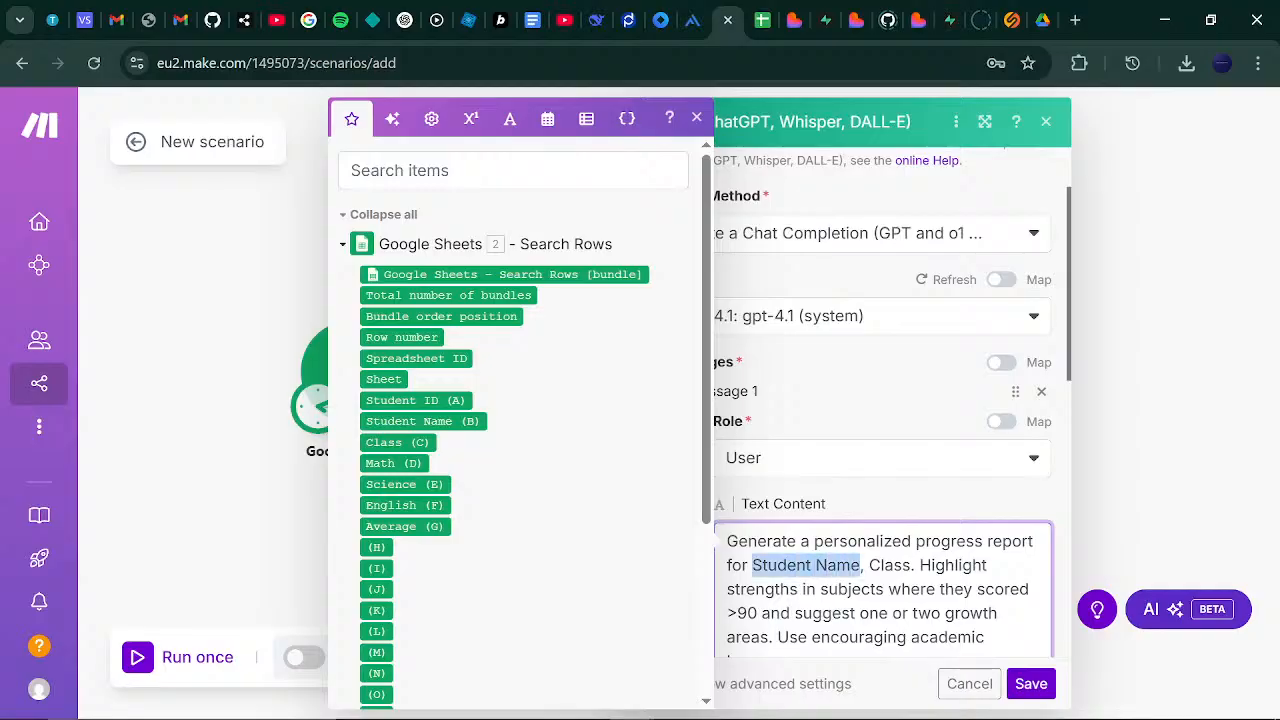
pyautogui.press('BackSpace')
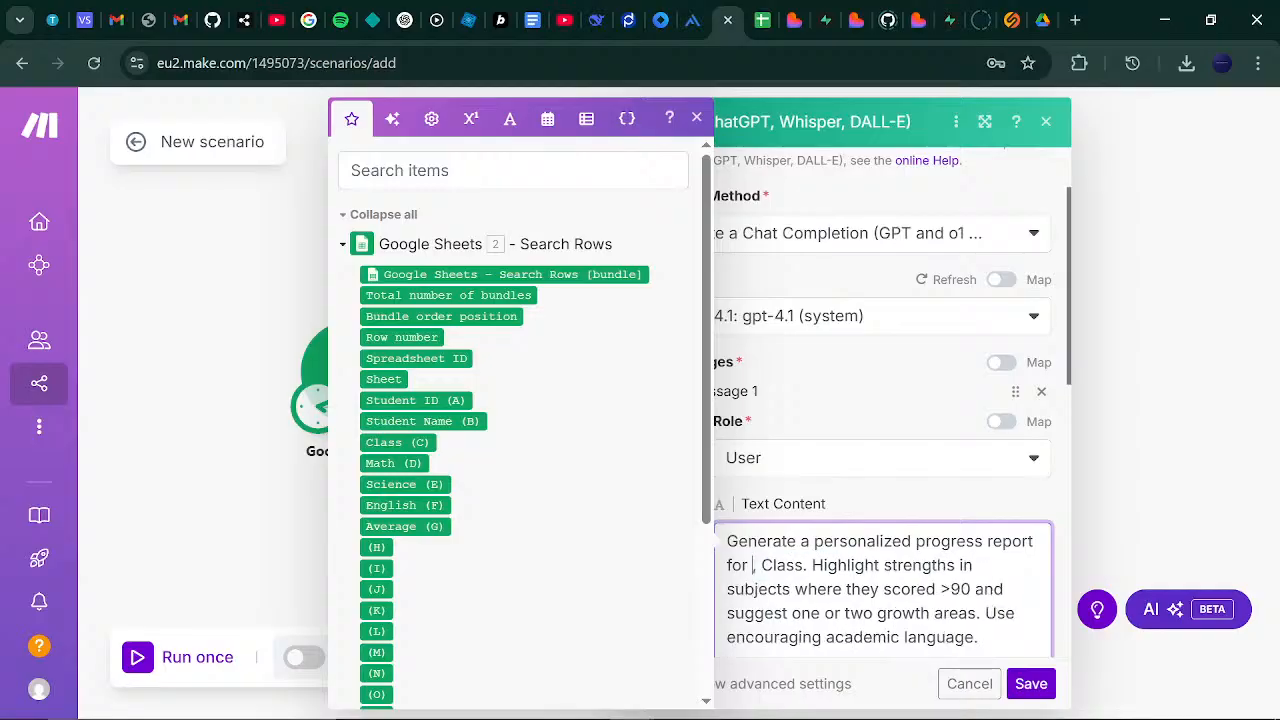
pyautogui.click(442, 421)
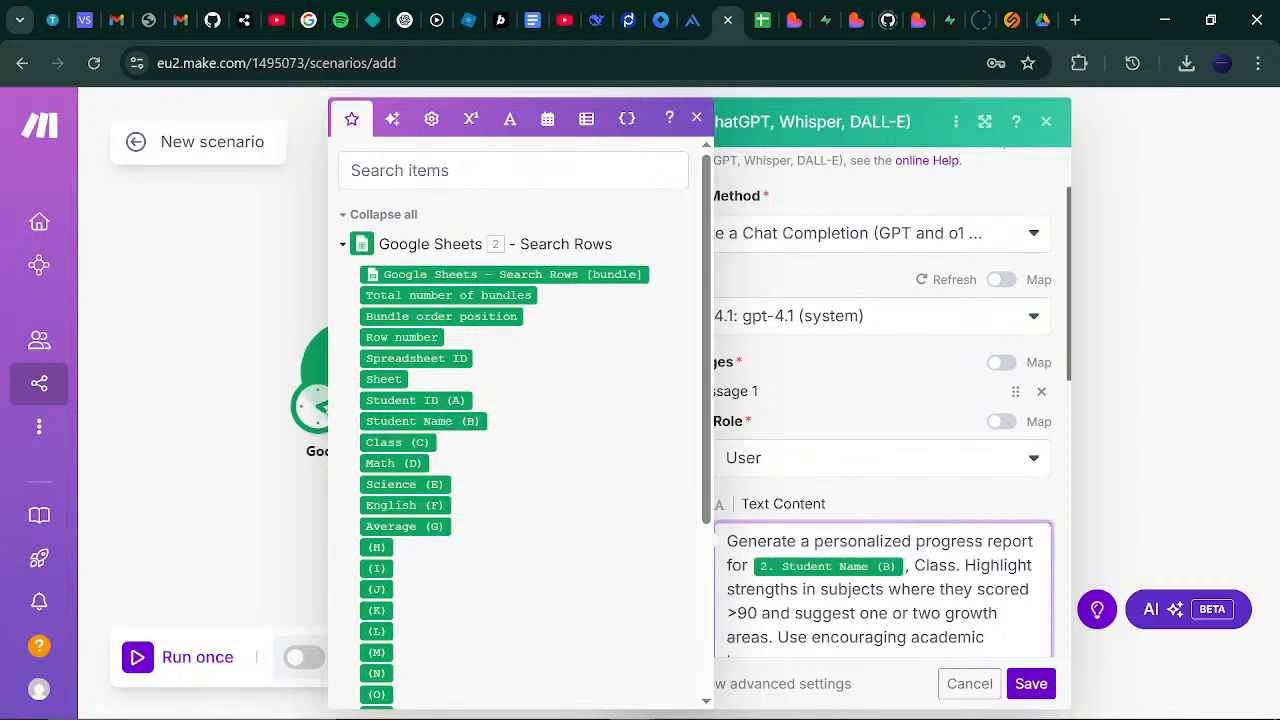
# - Replace the word "Class" in the prompt's first sentence with the Google Sheets field Class (C)
pyautogui.hotkey('shift', 'Right')
pyautogui.hotkey('shift', 'Right')
pyautogui.hotkey('shift', 'Right')
pyautogui.hotkey('shift', 'Right')
pyautogui.hotkey('shift', 'Right')
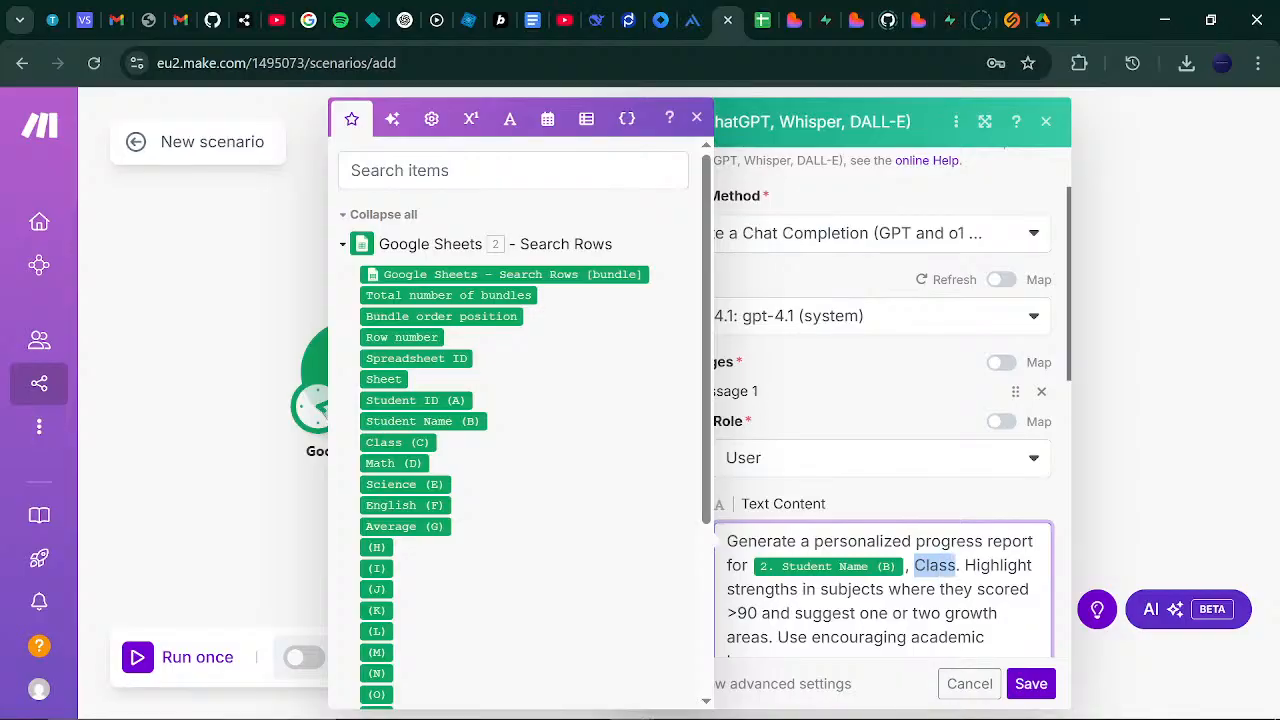
pyautogui.press('BackSpace')
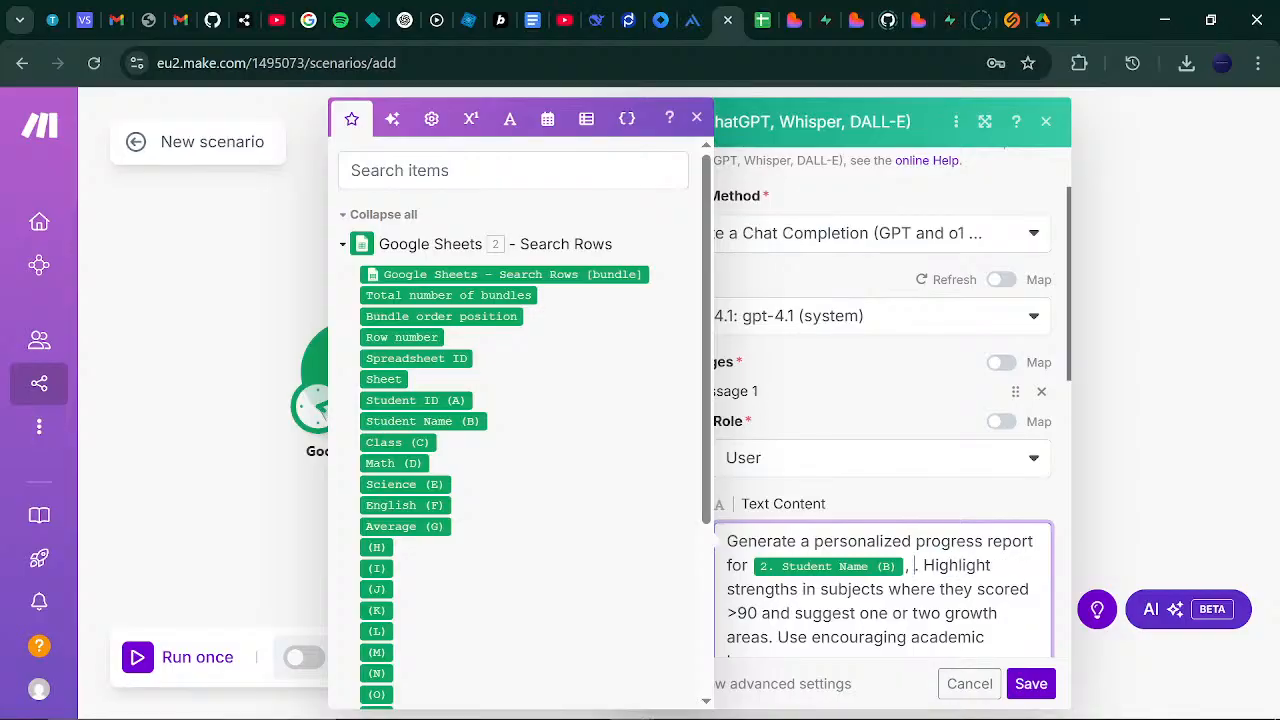
pyautogui.click(402, 442)
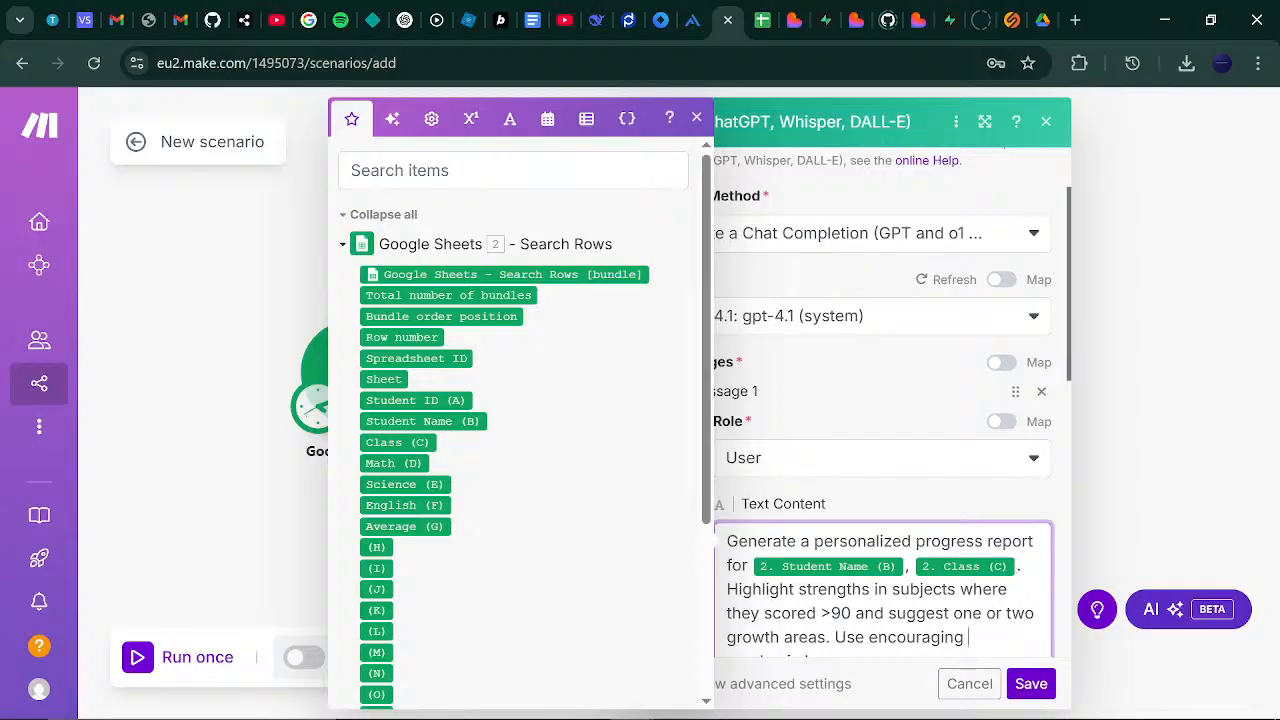
# - Insert the Math (D), Science (E), English (F) and Average (G) fields below "More information you may need is:" in the prompt
pyautogui.scroll(-1, 885, 402)
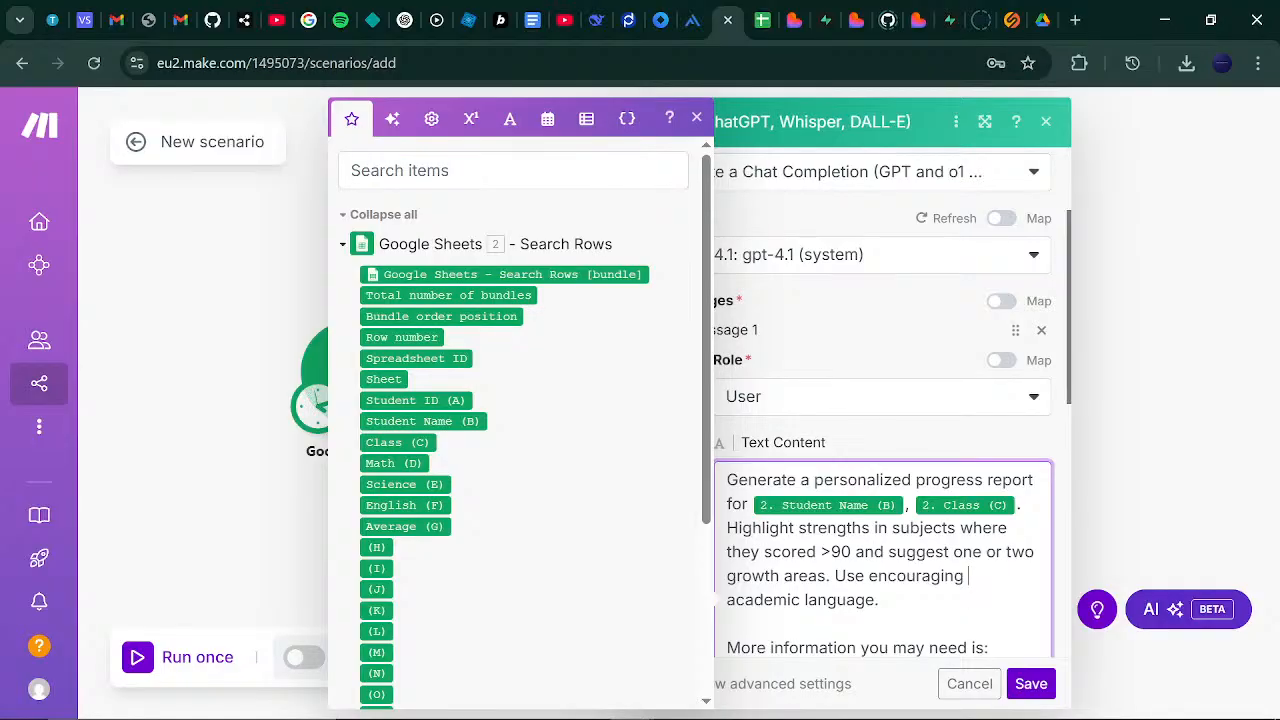
pyautogui.moveTo(835, 576); pyautogui.dragTo(879, 600)
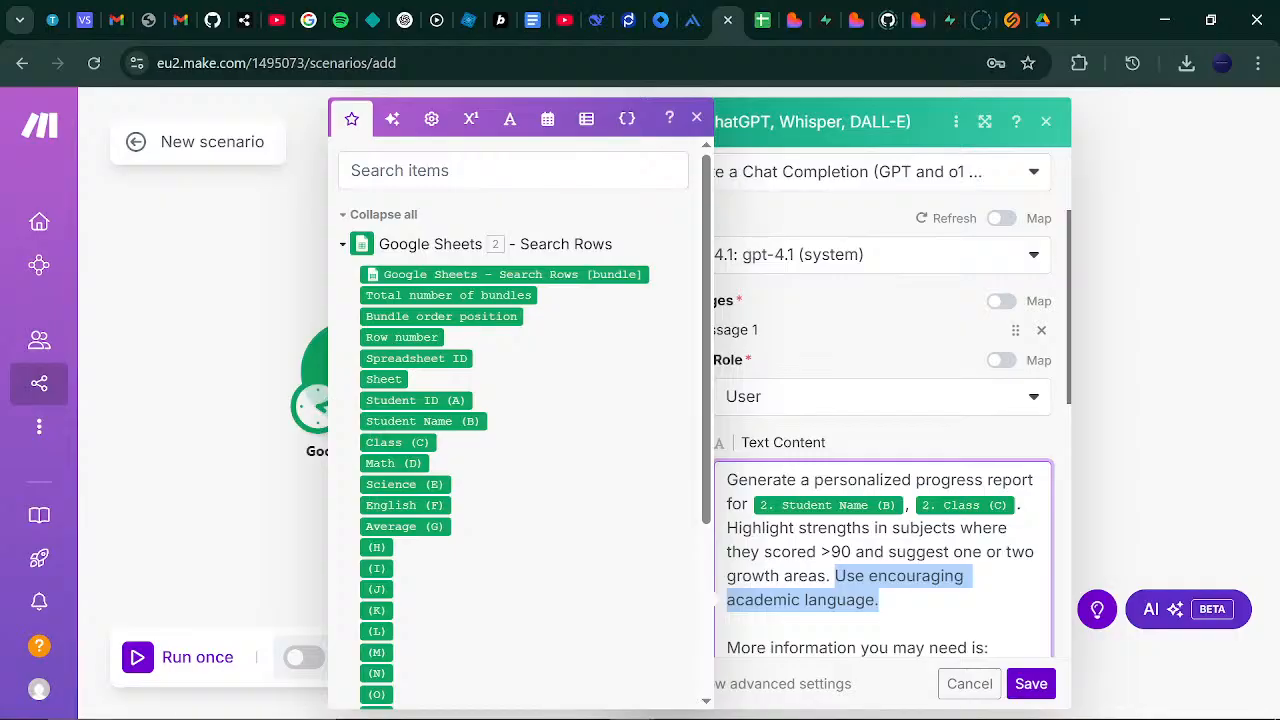
pyautogui.click(880, 600)
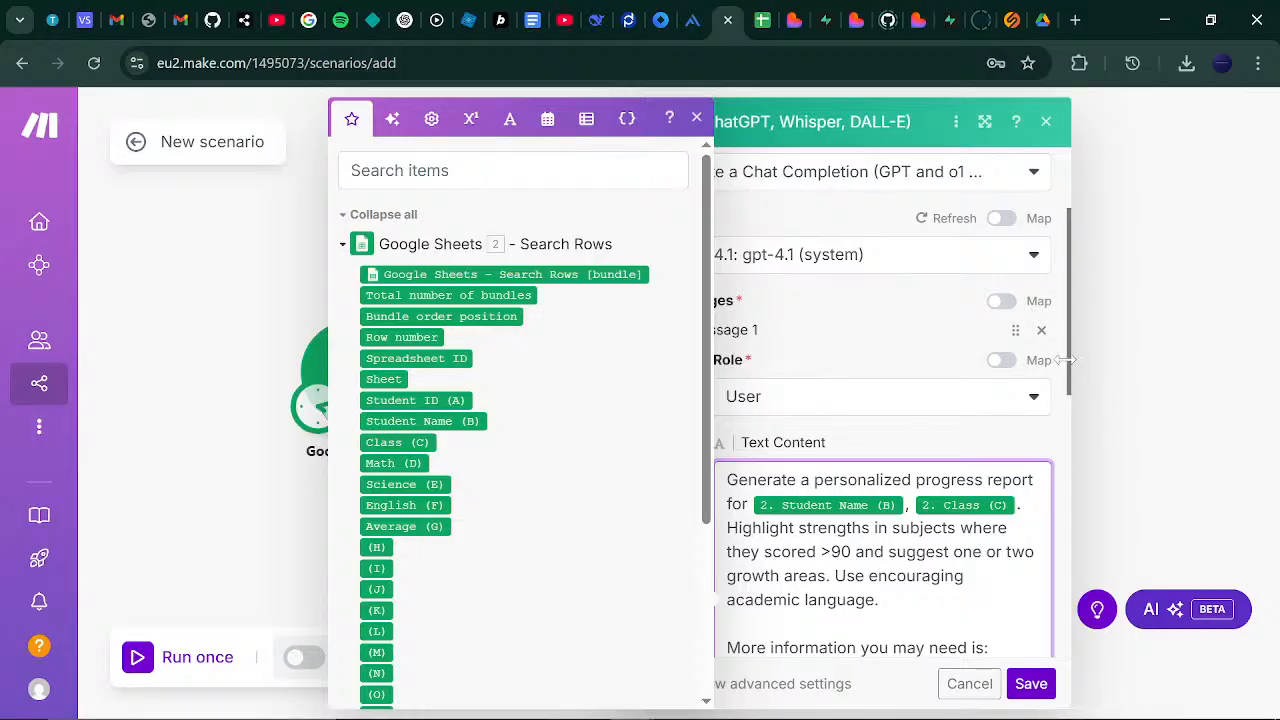
pyautogui.moveTo(1072, 382); pyautogui.dragTo(1072, 494)
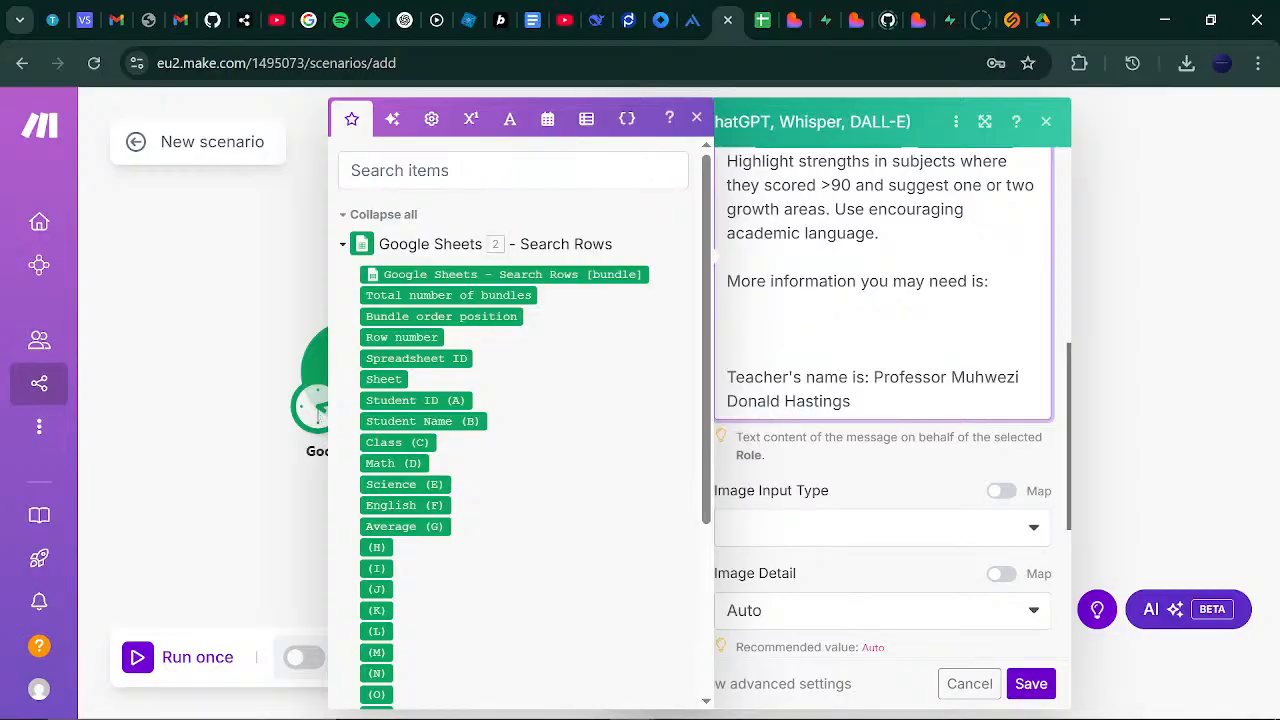
pyautogui.click(395, 463)
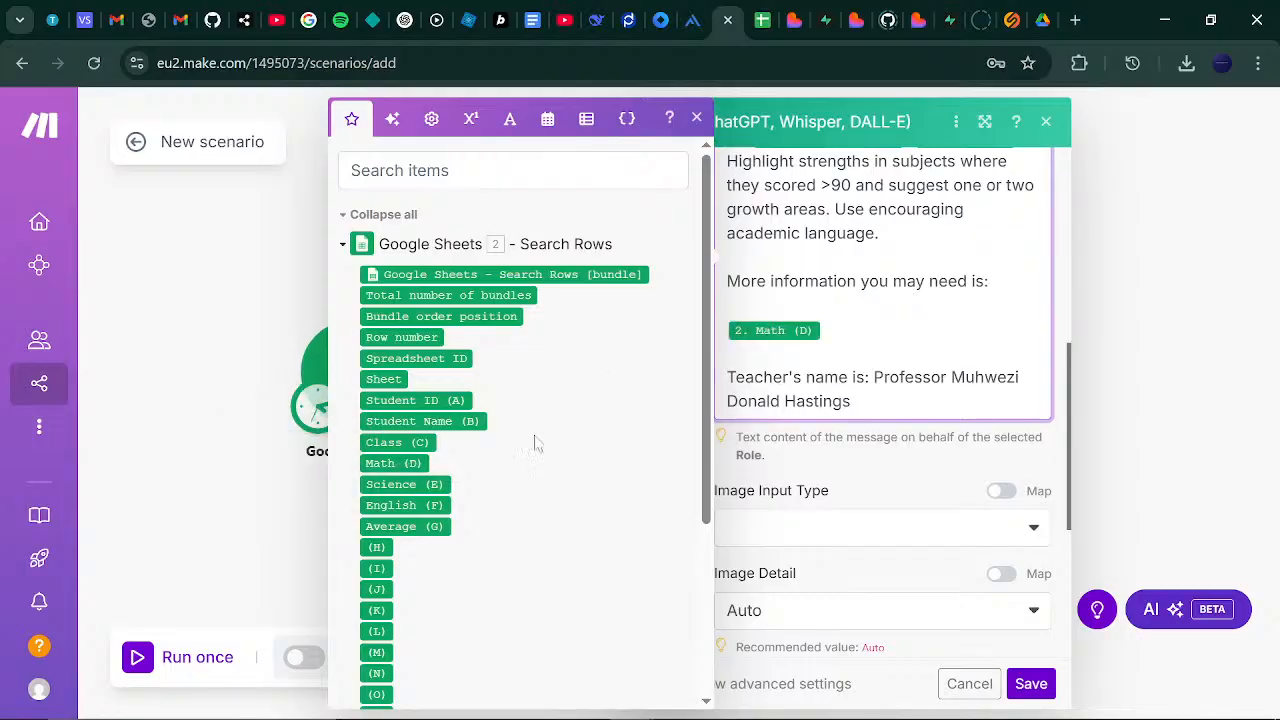
pyautogui.click(421, 486)
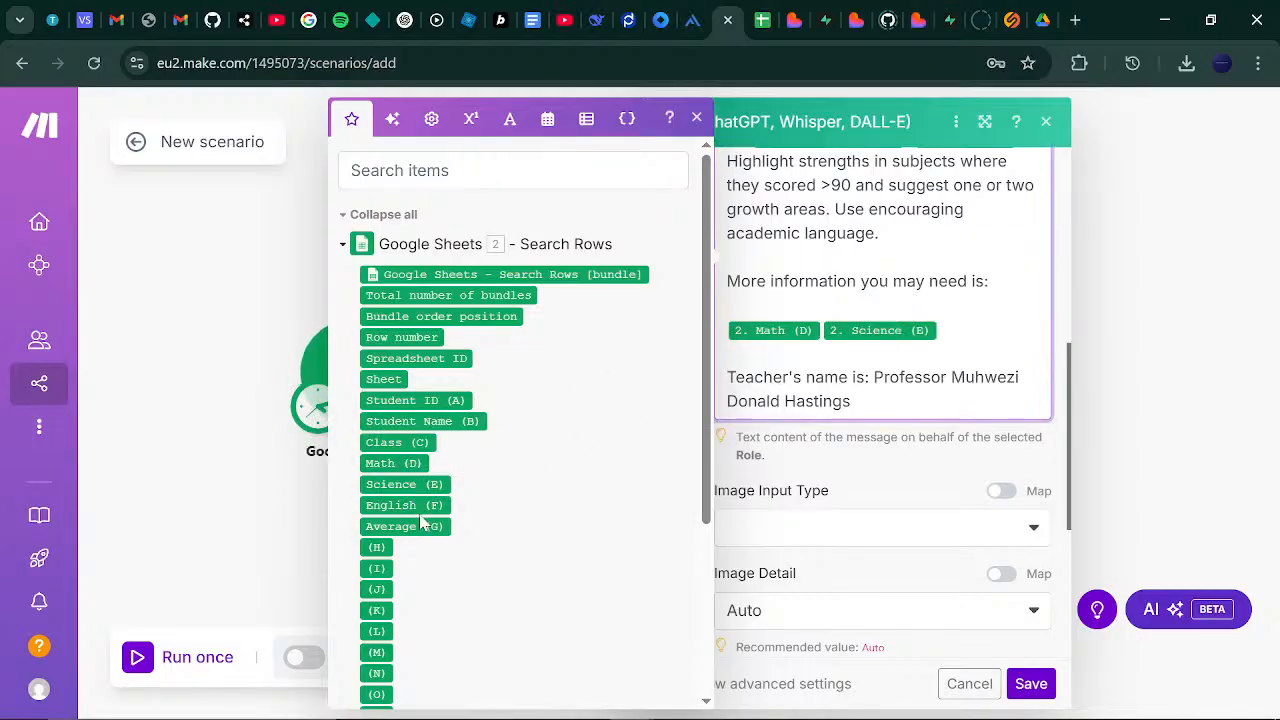
pyautogui.click(425, 505)
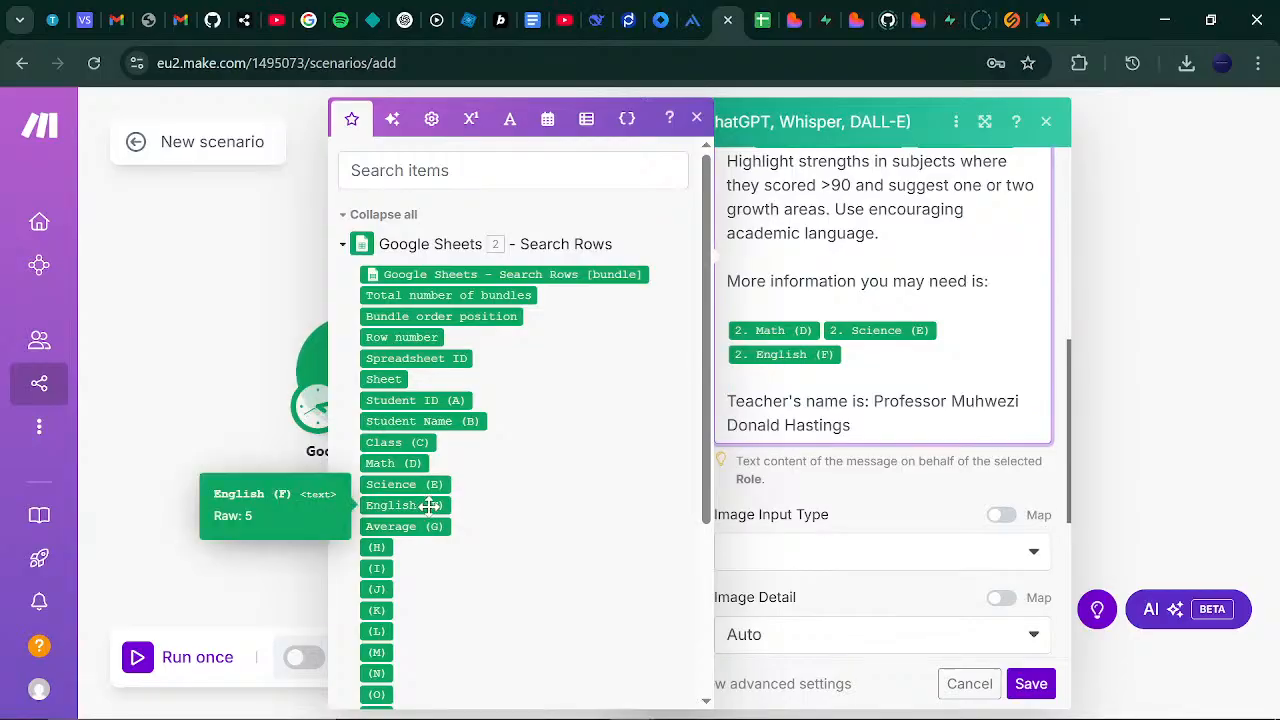
pyautogui.click(421, 526)
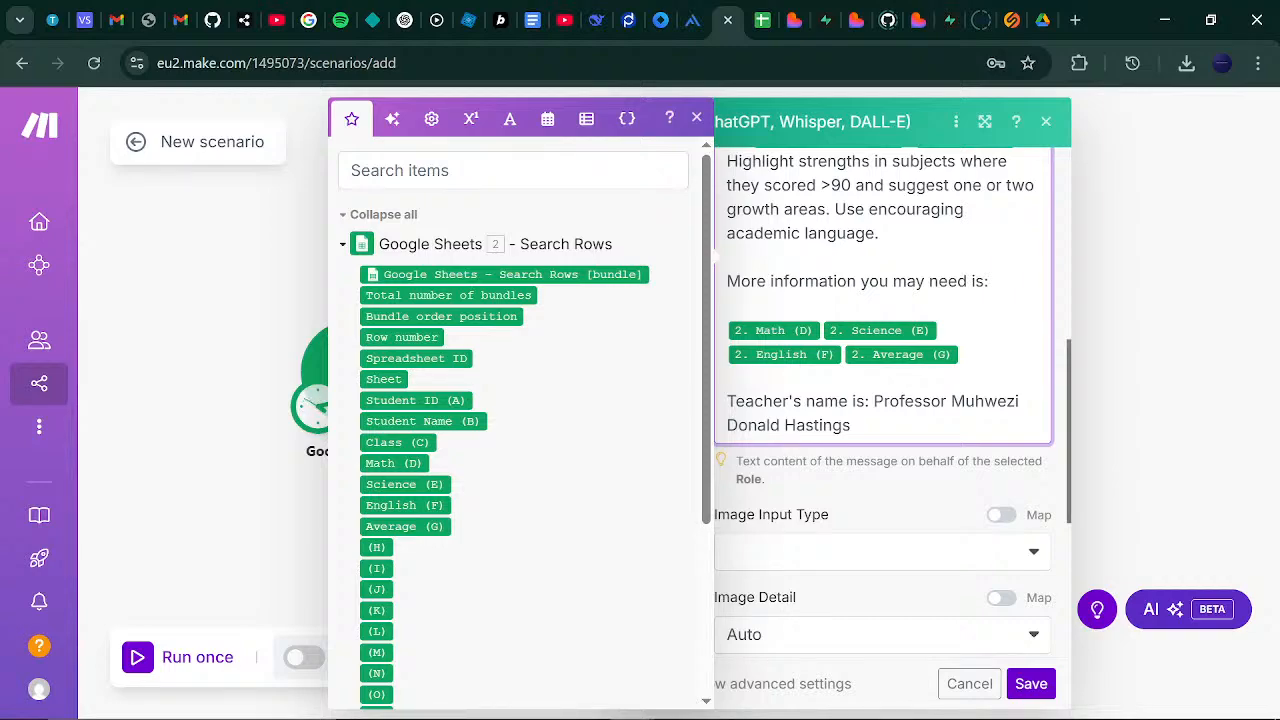
# - Check the rest of the prompt and settings, and save the OpenAI module
pyautogui.moveTo(873, 401); pyautogui.dragTo(851, 425)
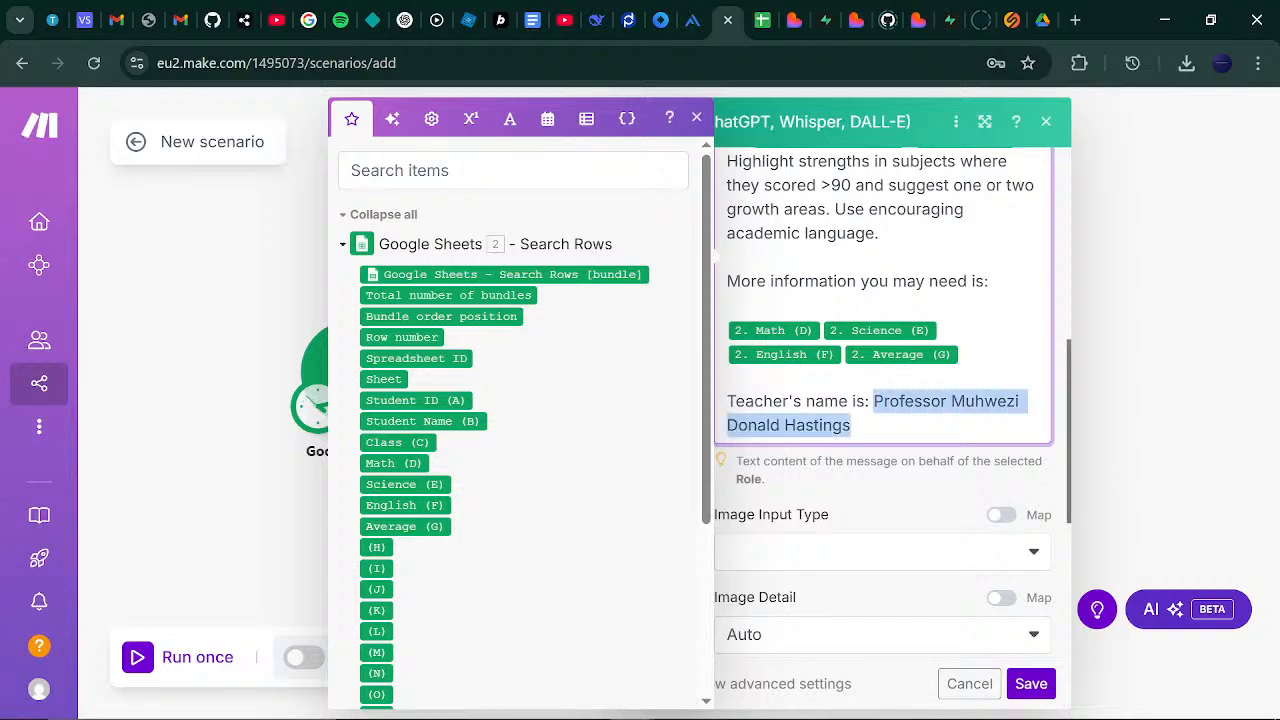
pyautogui.click(729, 305)
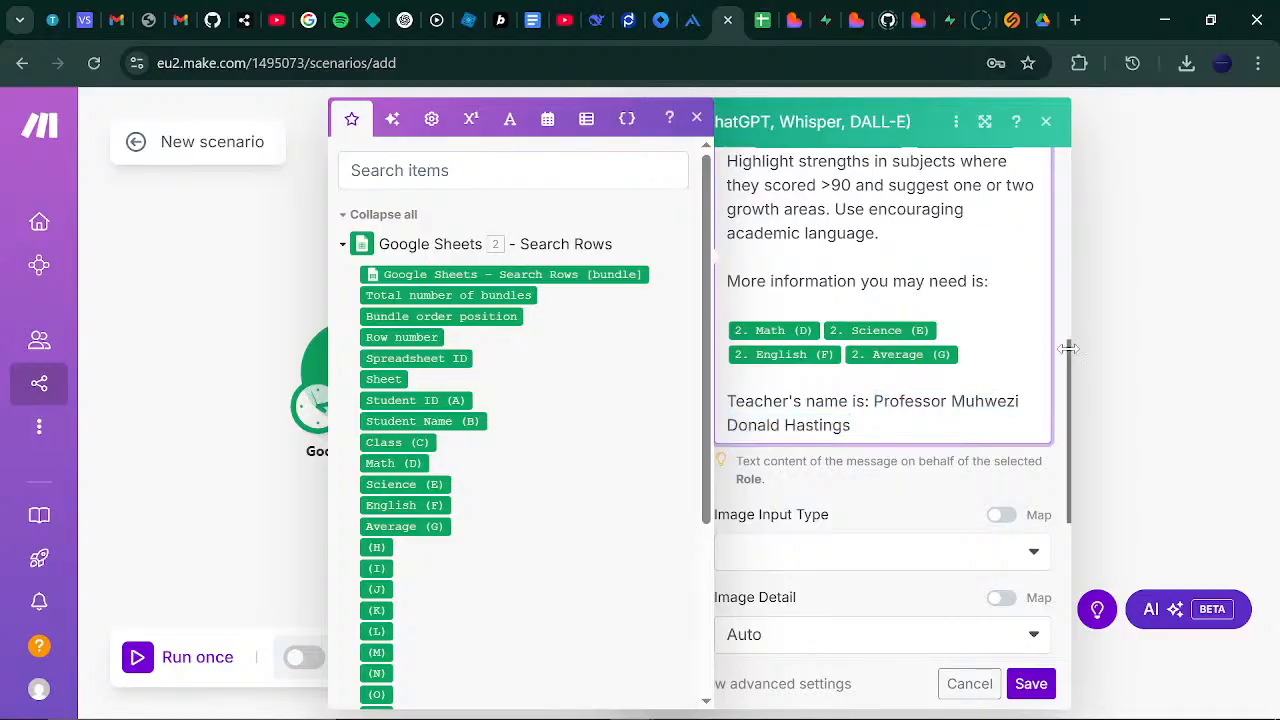
pyautogui.moveTo(1066, 348); pyautogui.dragTo(1080, 503)
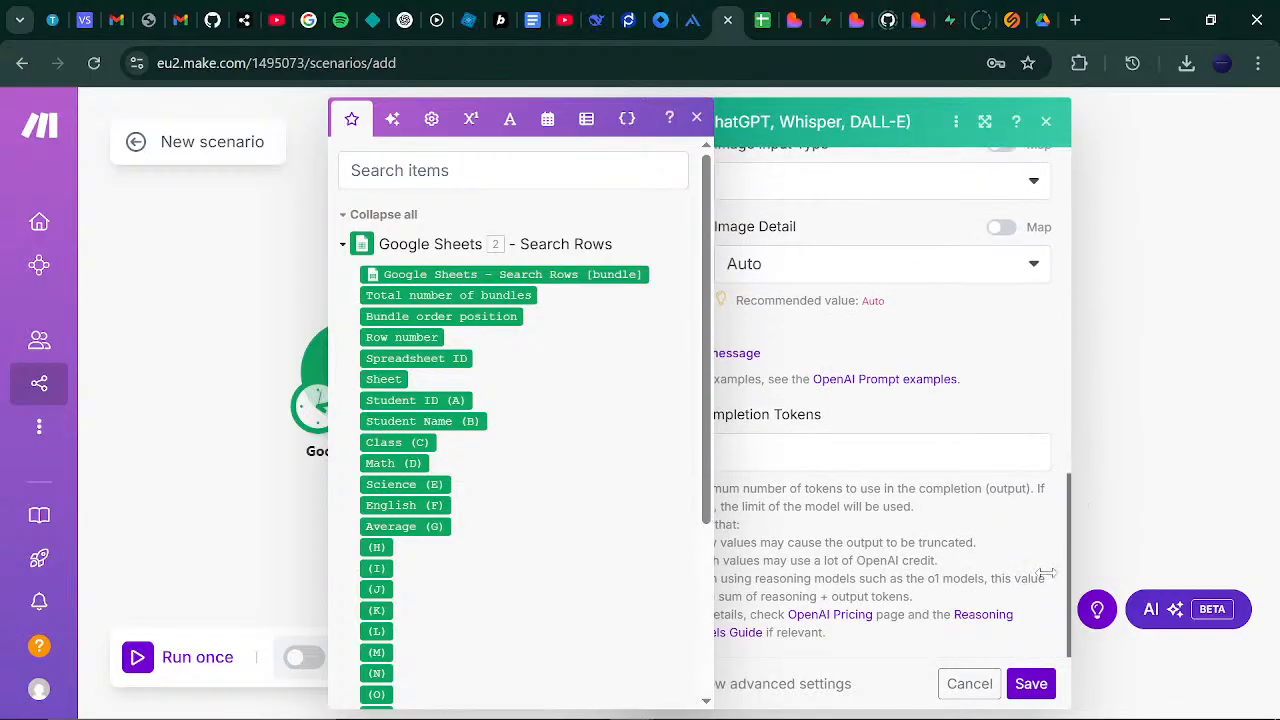
pyautogui.click(1013, 427)
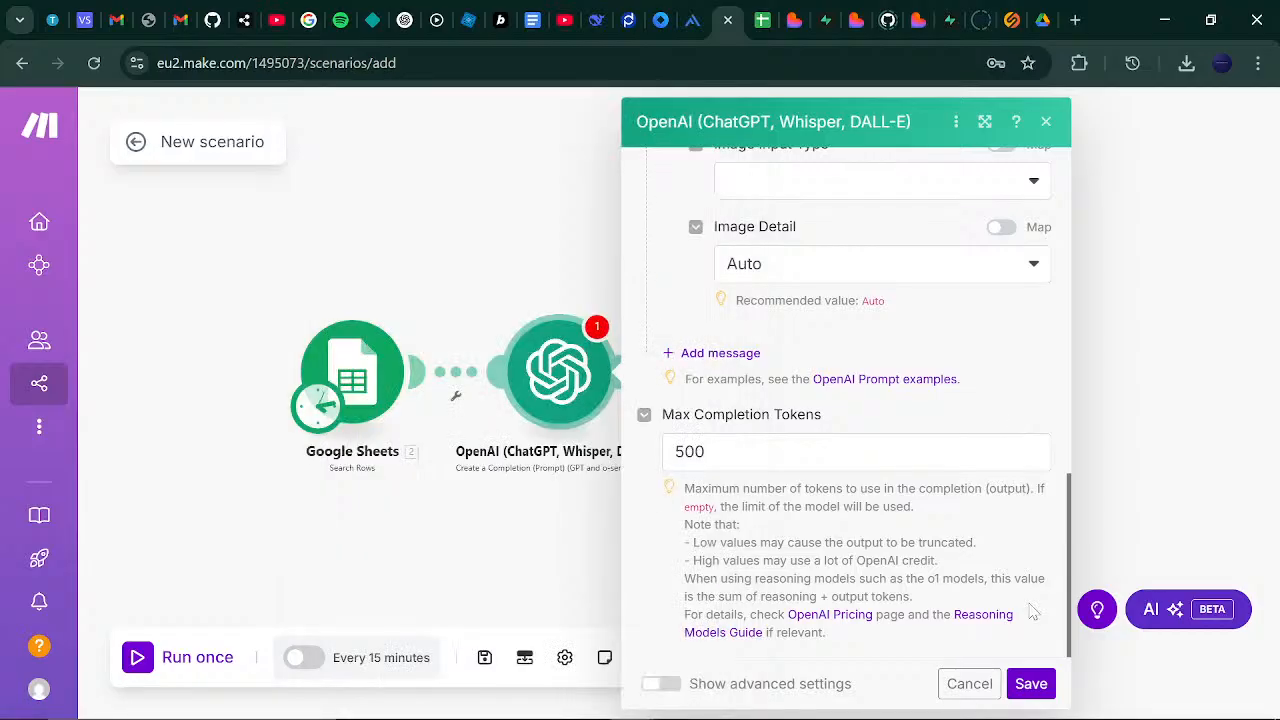
pyautogui.click(1030, 683)
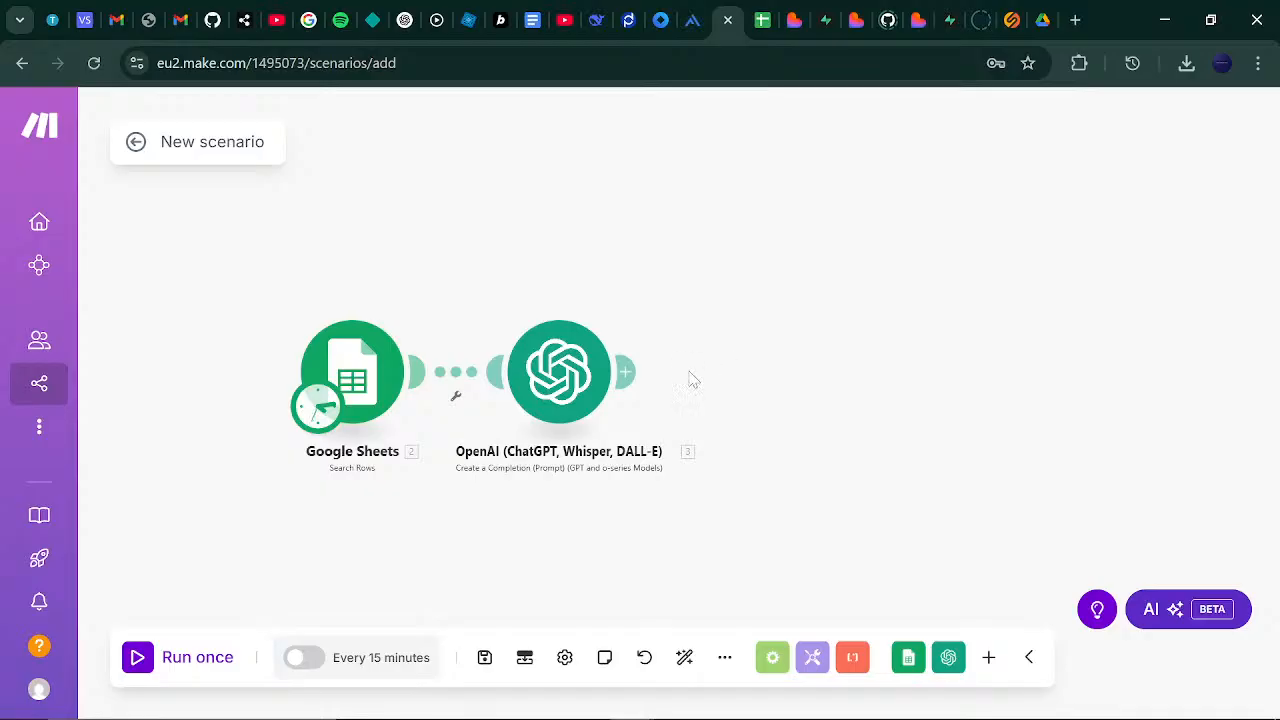
# - Add a Google Docs "Create a Document" module after the OpenAI module
pyautogui.click(630, 373)
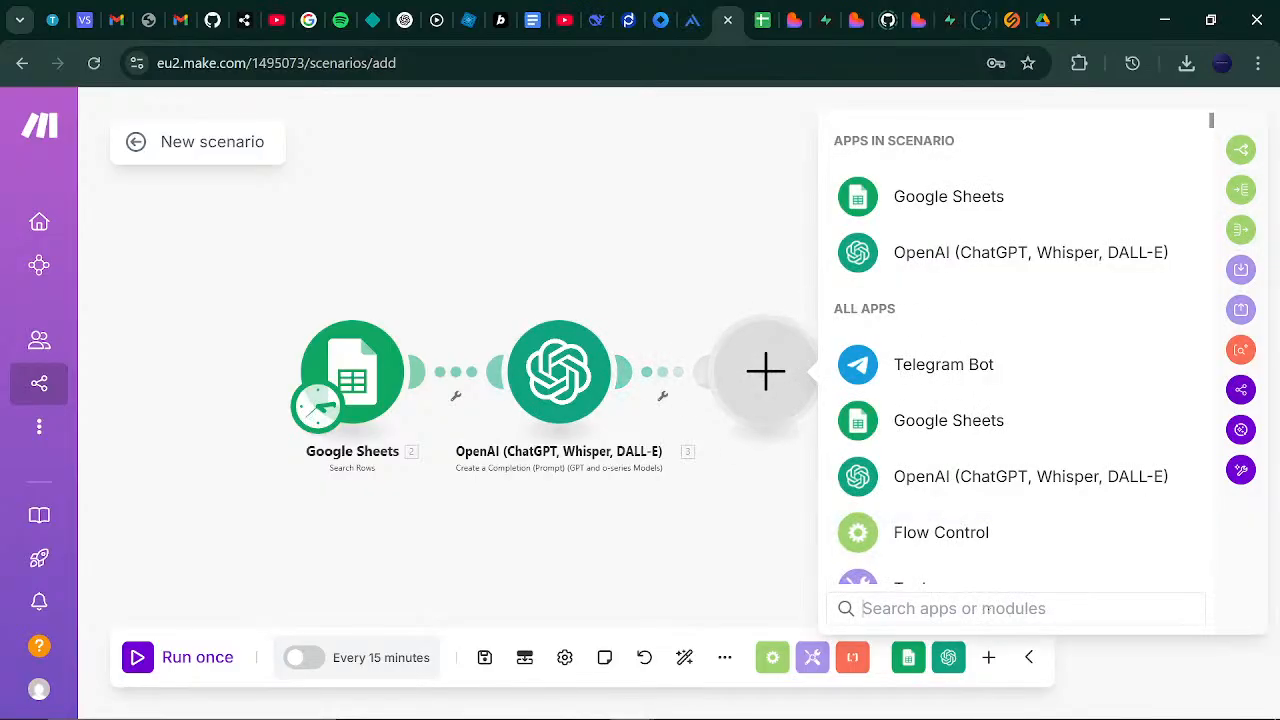
pyautogui.write('g')
pyautogui.press('BackSpace')
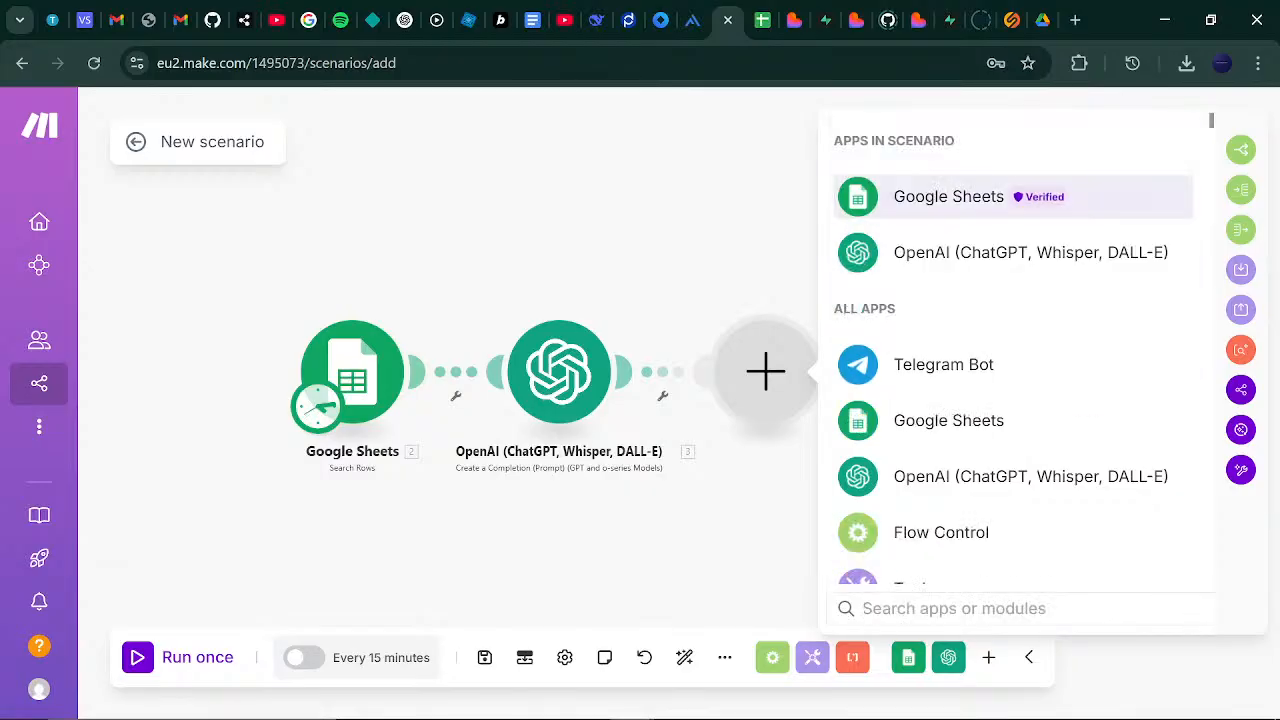
pyautogui.write('docs')
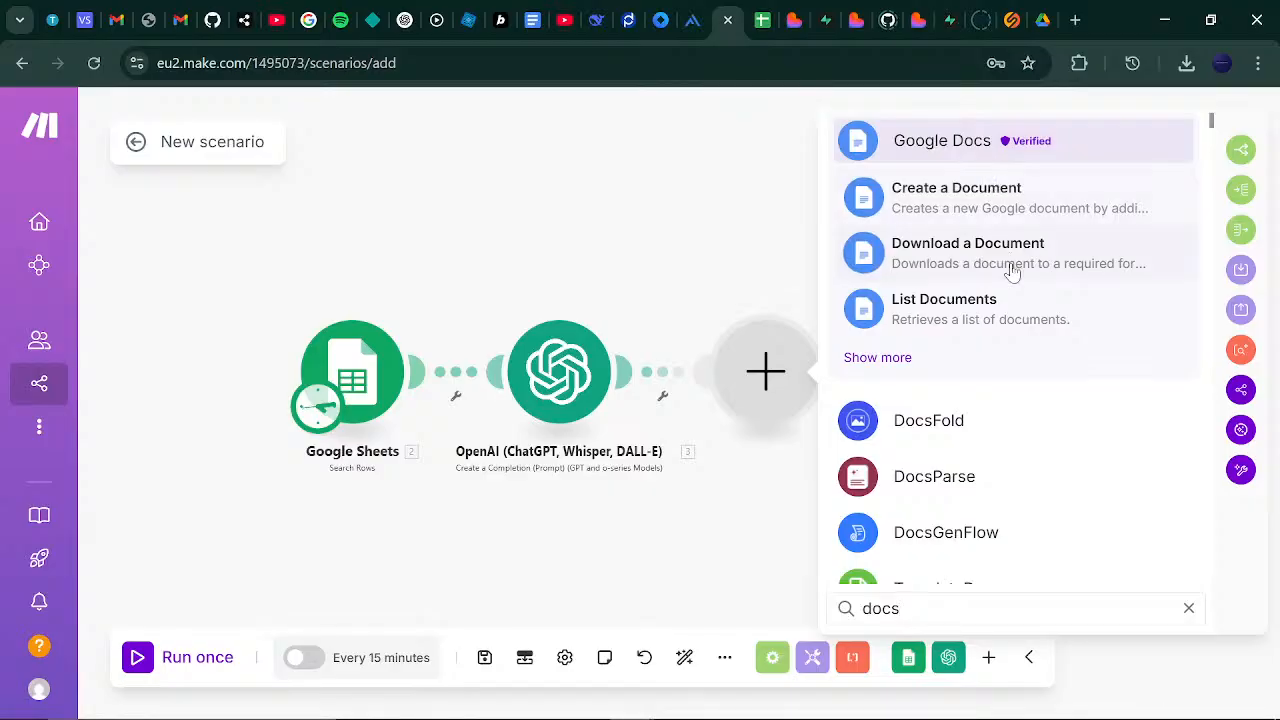
pyautogui.click(878, 358)
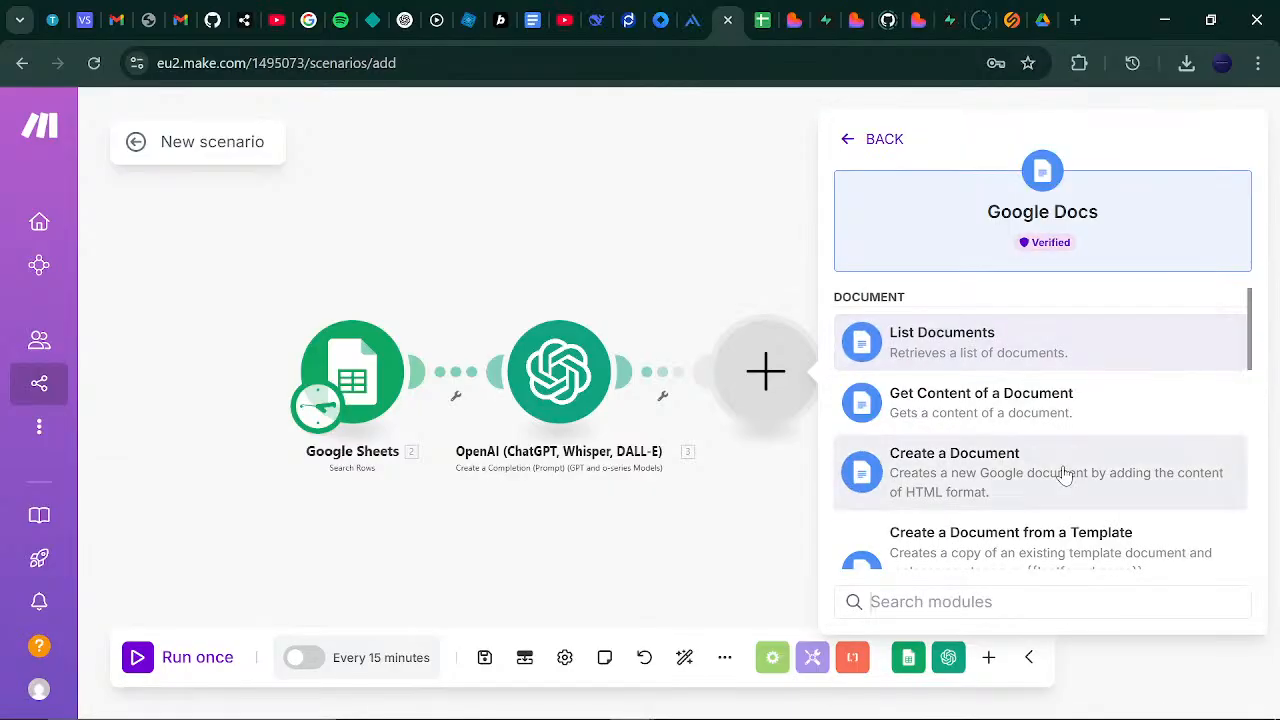
pyautogui.scroll(-3, 1248, 316)
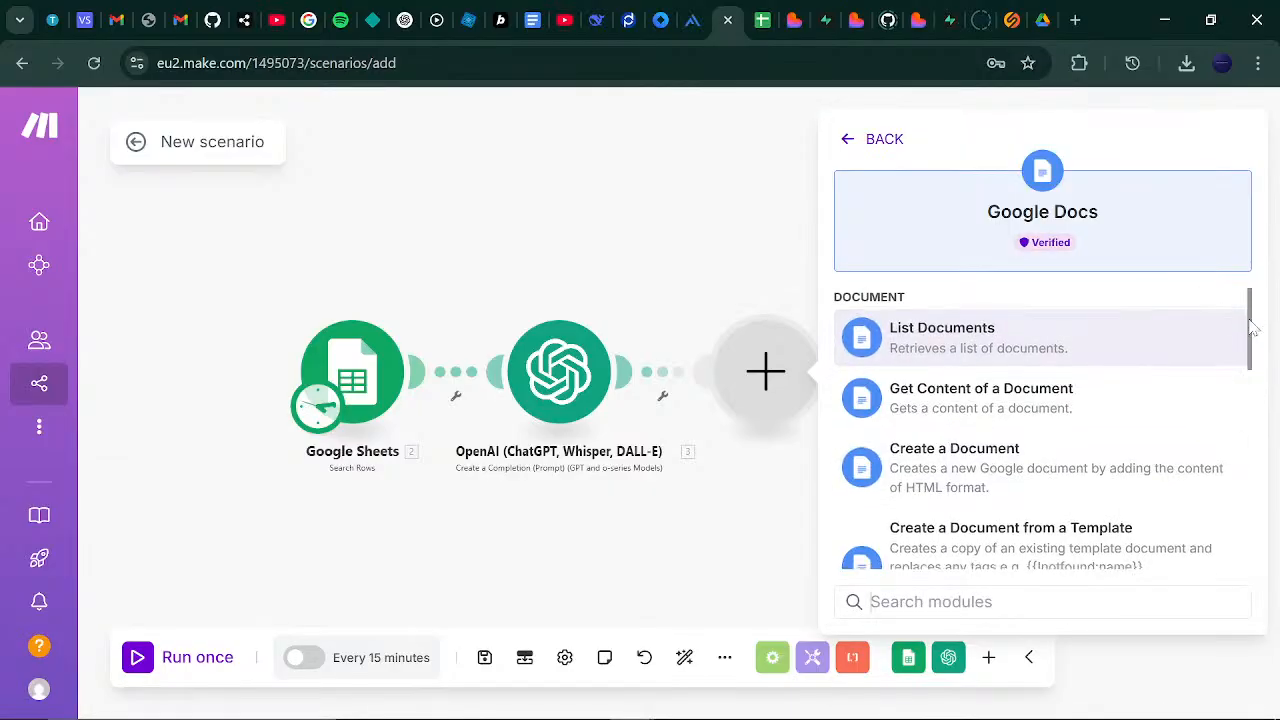
pyautogui.scroll(1, 1250, 316)
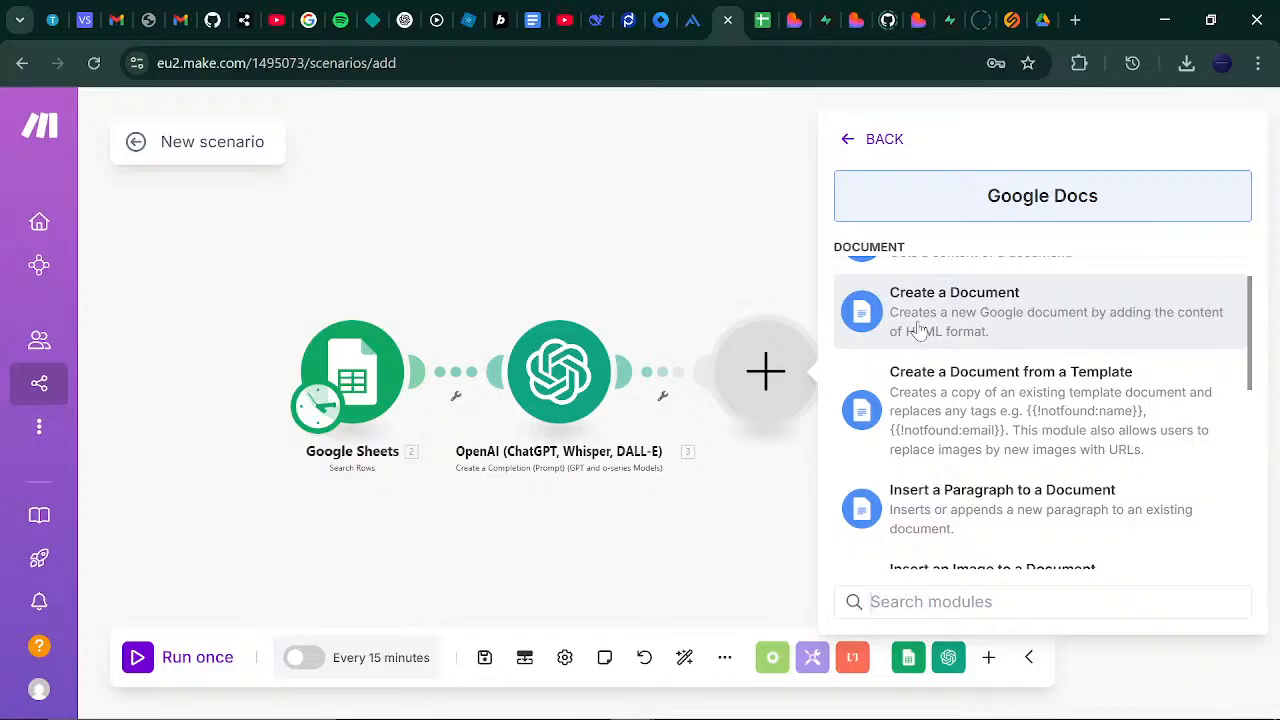
pyautogui.click(1003, 344)
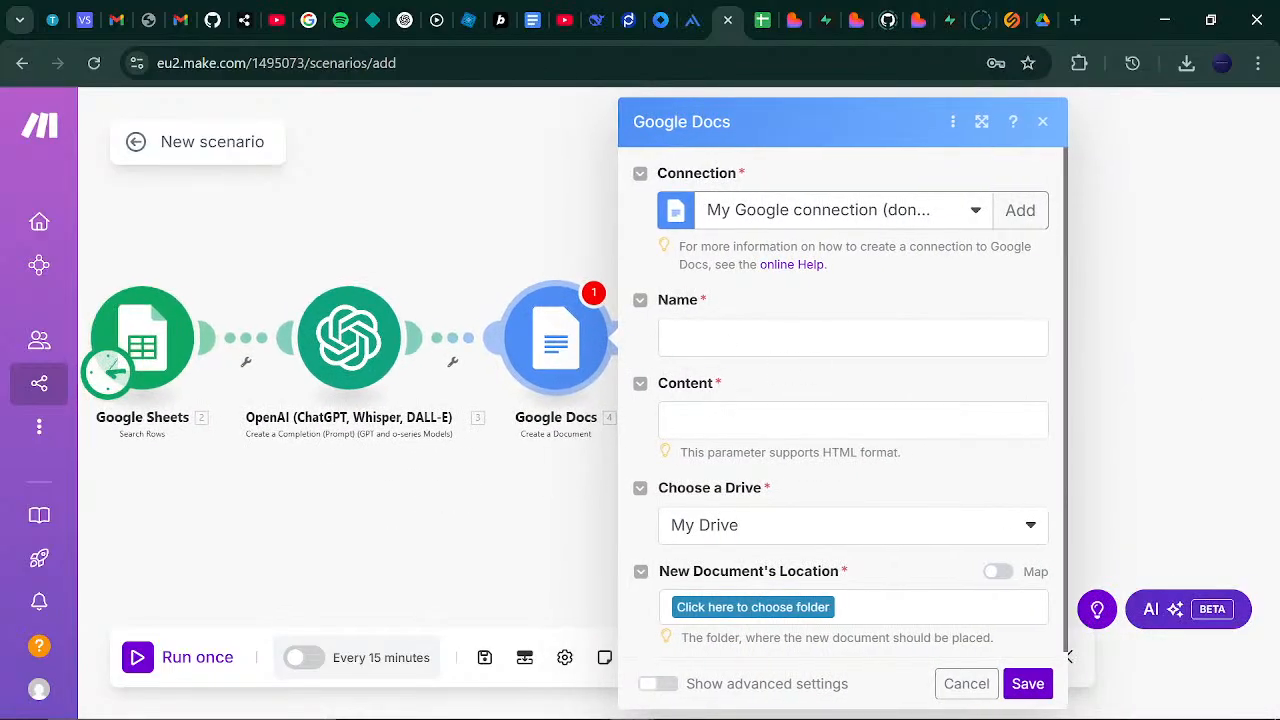
# - Create a new Google connection named "My Google connection" for the Google Docs module, authorizing Make with the existing Google account
pyautogui.click(1017, 207)
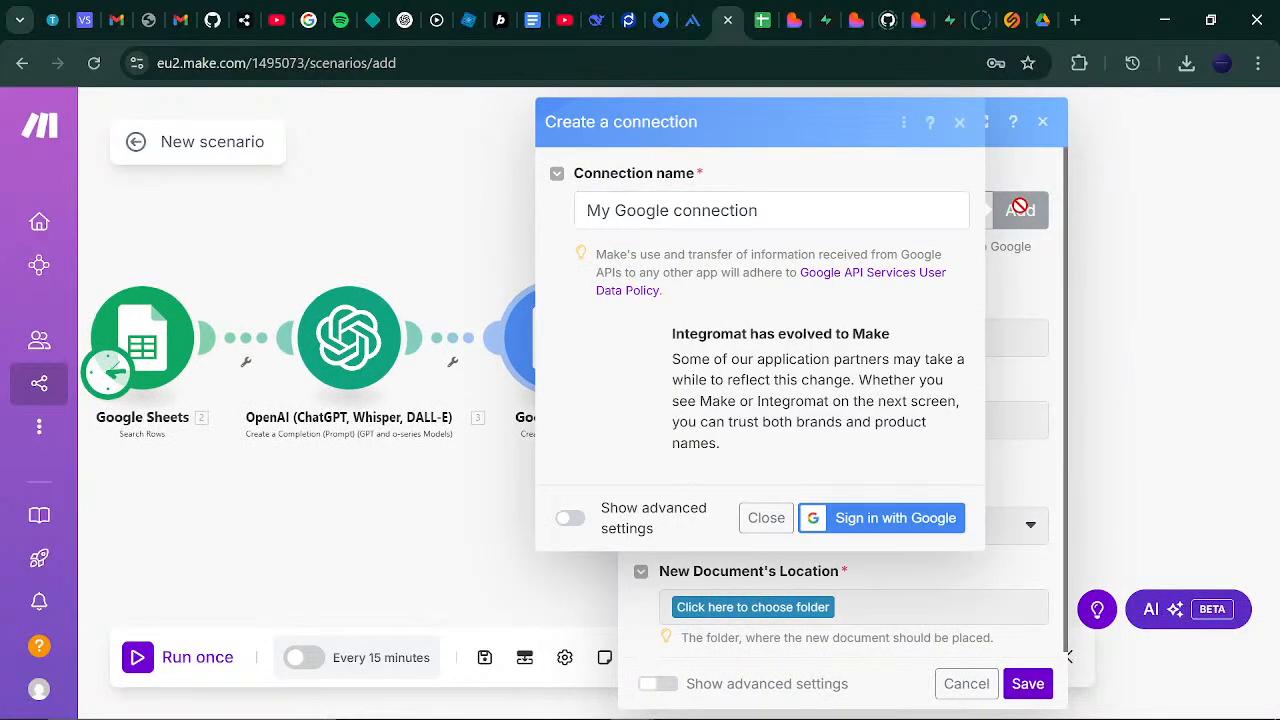
pyautogui.click(870, 530)
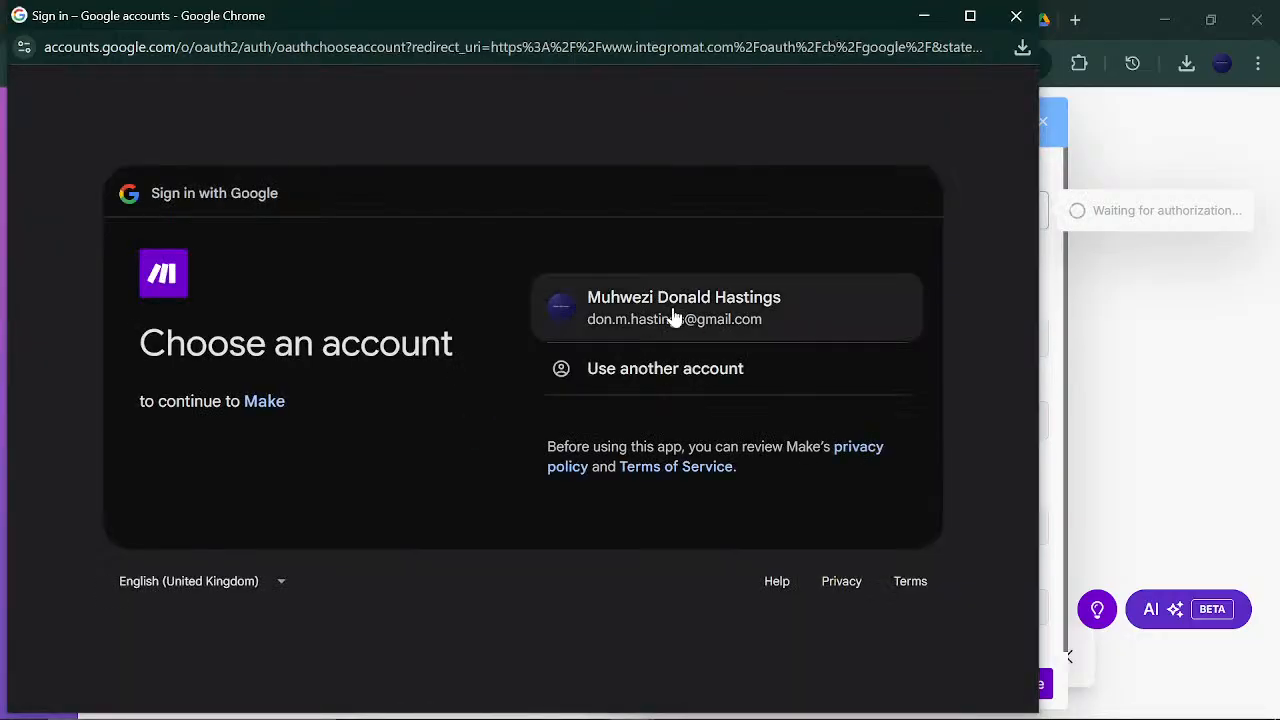
pyautogui.click(726, 308)
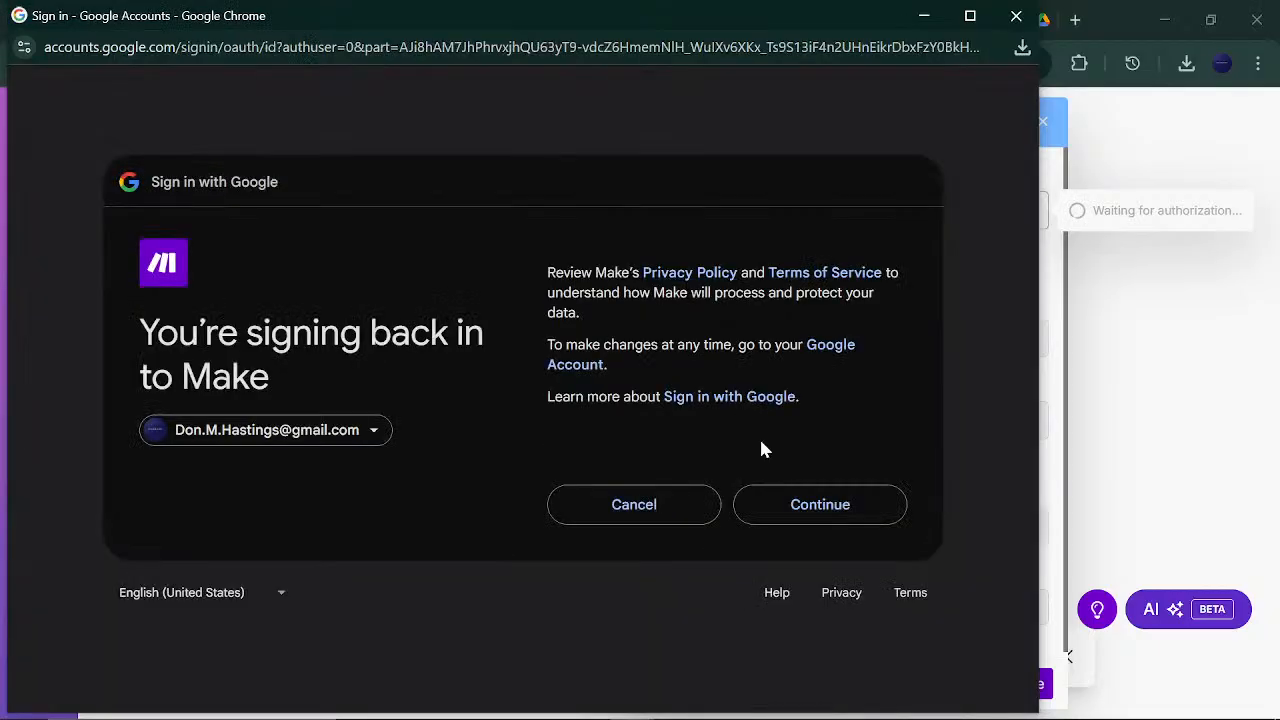
pyautogui.click(797, 507)
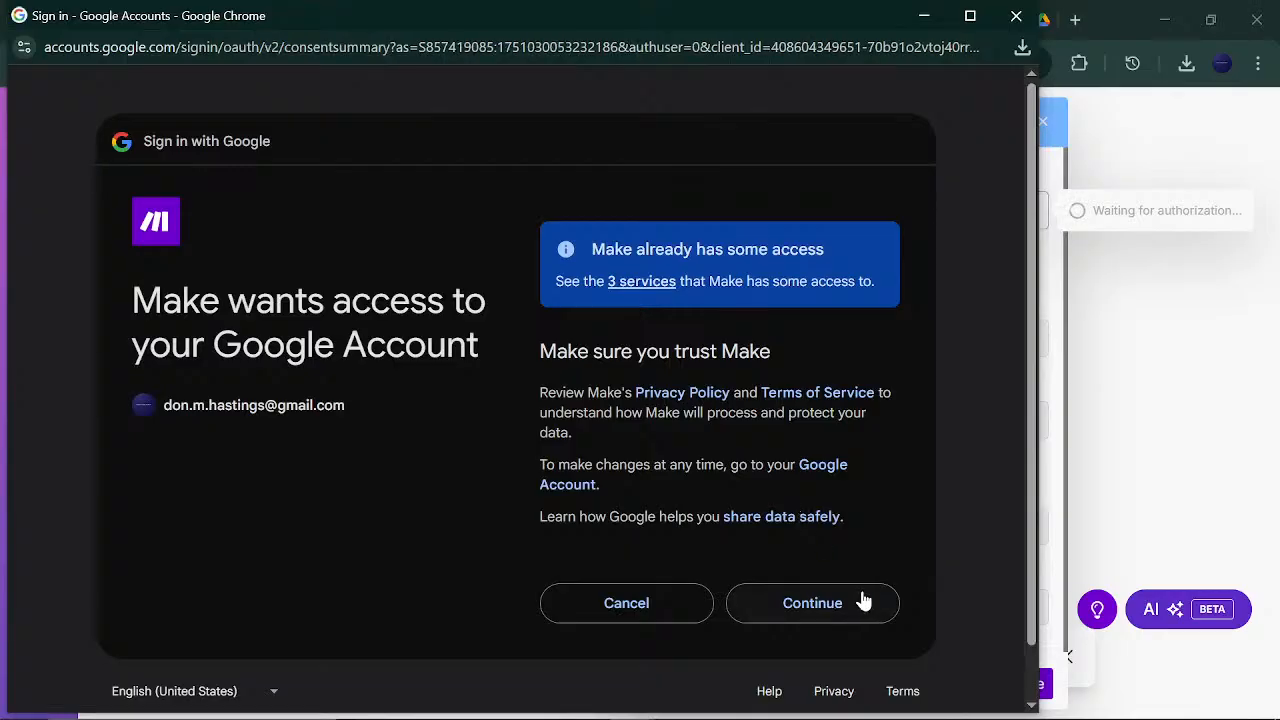
pyautogui.click(862, 600)
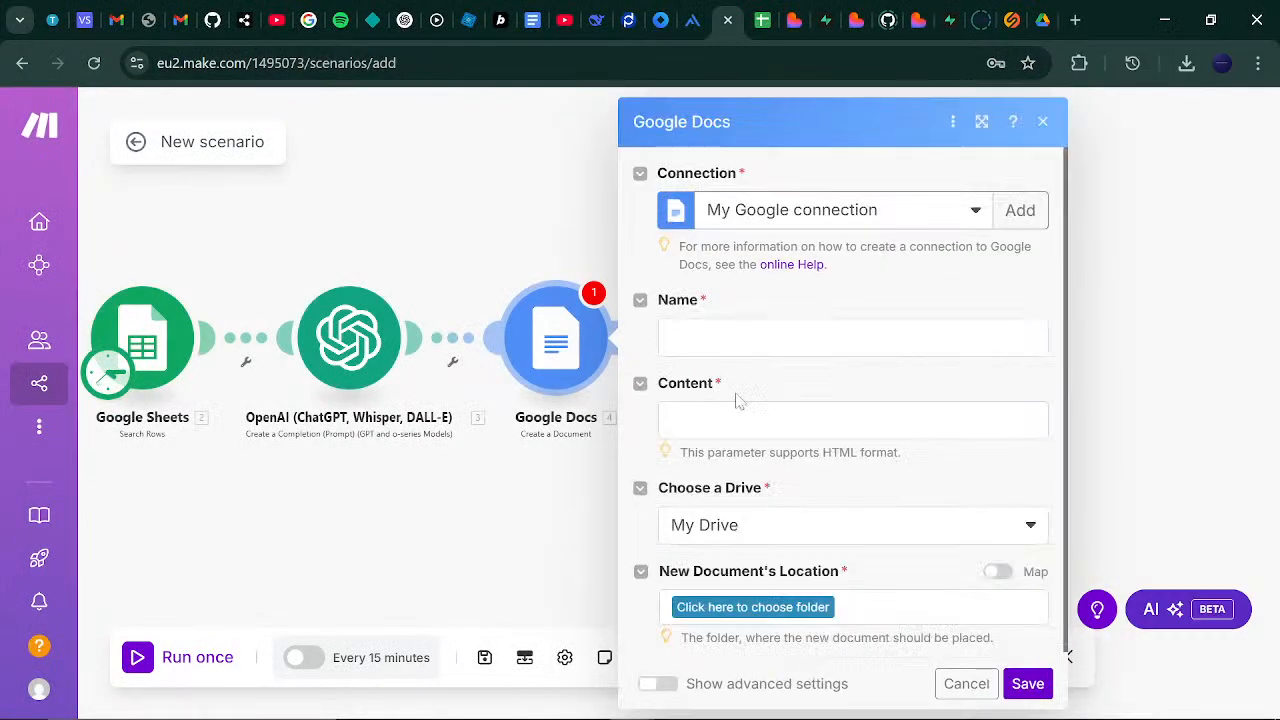
# - Set the new document's name to the Google Sheets field Student Name (B) followed by "Progress Report"
pyautogui.click(850, 340)
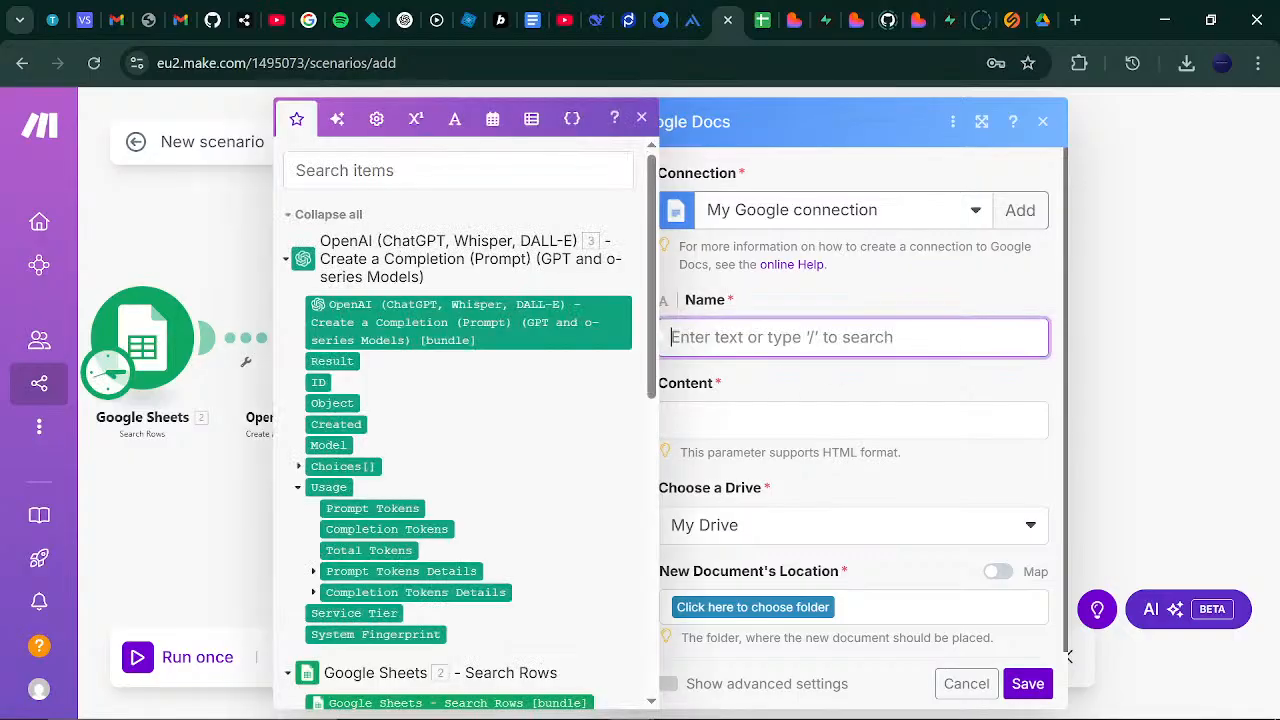
pyautogui.moveTo(652, 306); pyautogui.dragTo(655, 490)
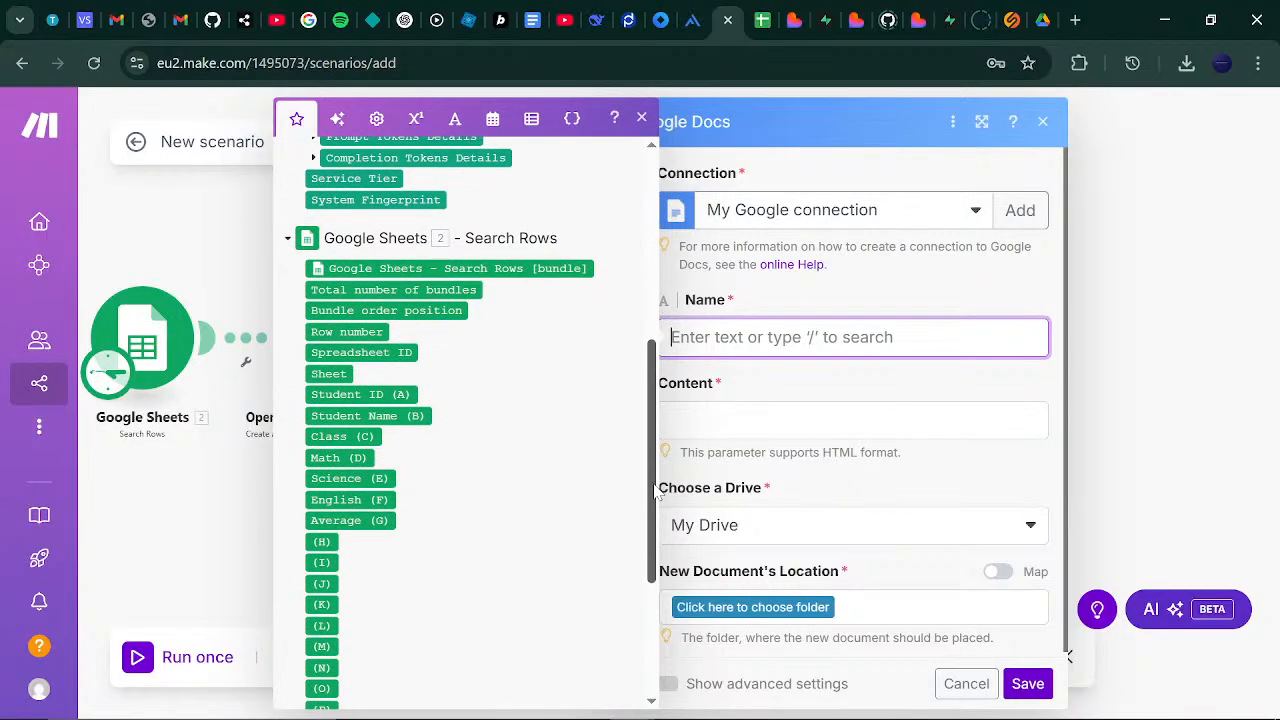
pyautogui.click(388, 415)
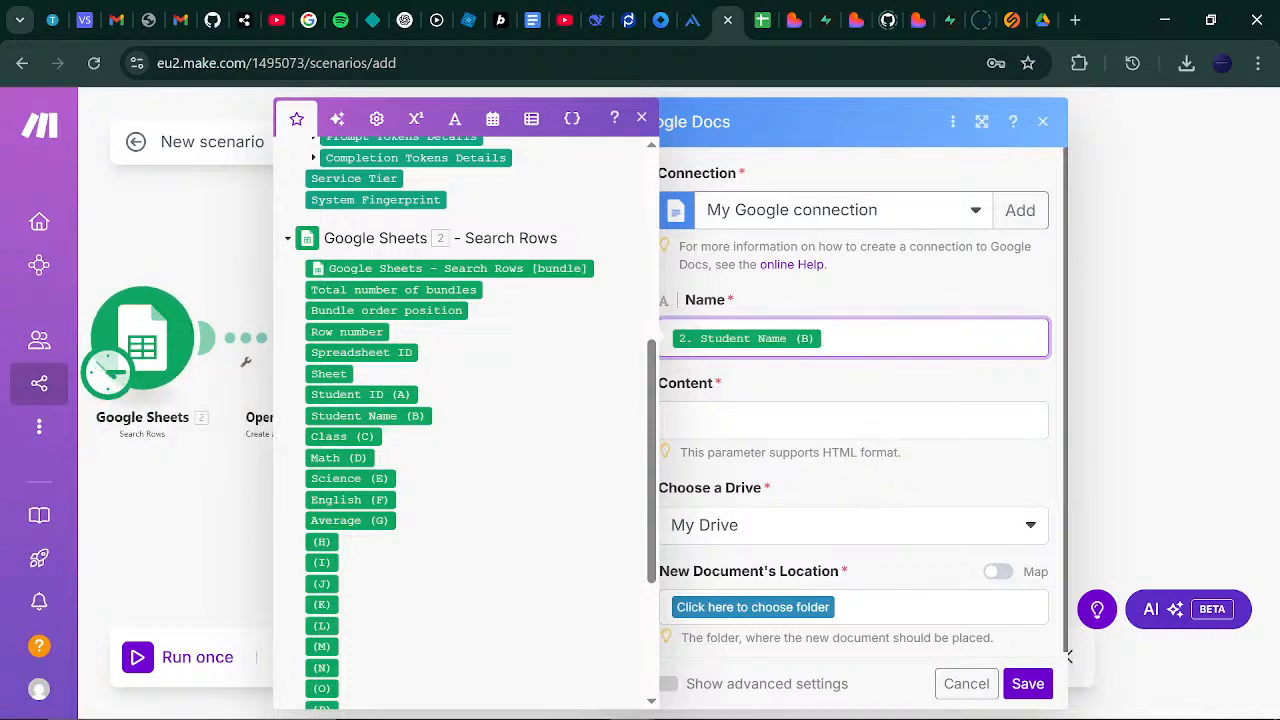
pyautogui.write('Progress Report')
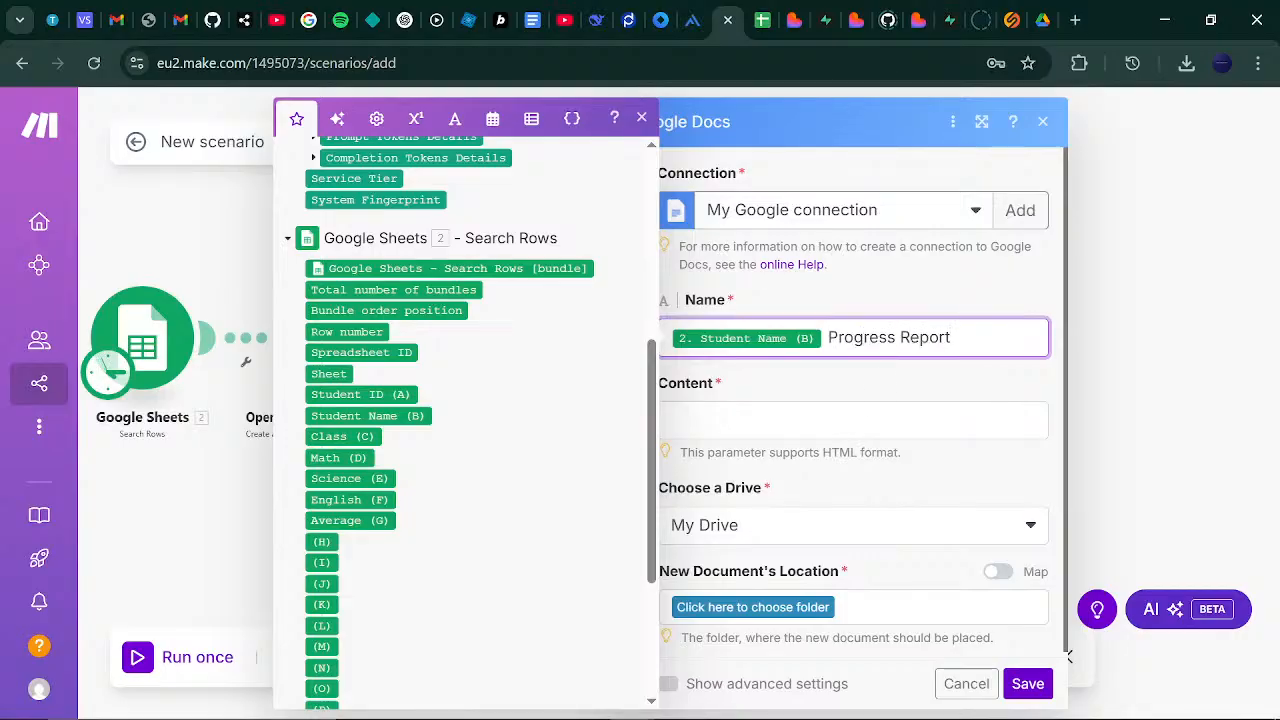
# - Map the document's content to the OpenAI output Choices[]: Message.Content
pyautogui.click(843, 415)
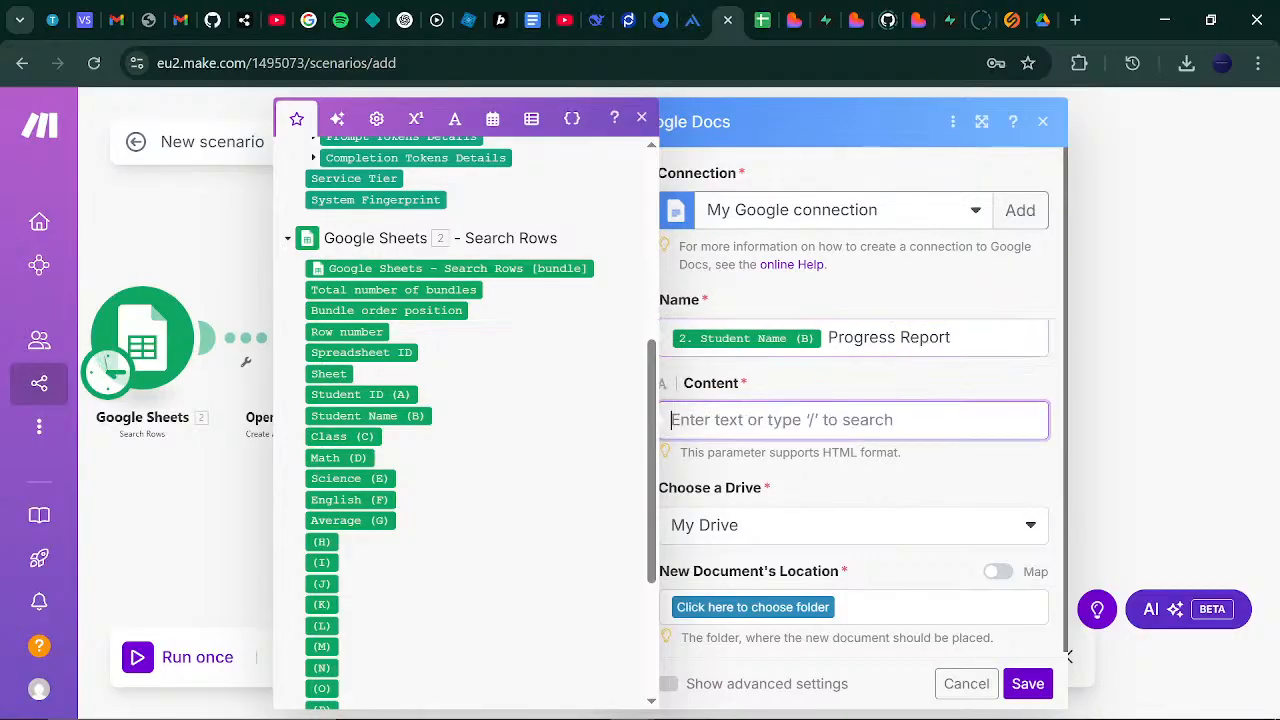
pyautogui.moveTo(651, 397); pyautogui.dragTo(648, 211)
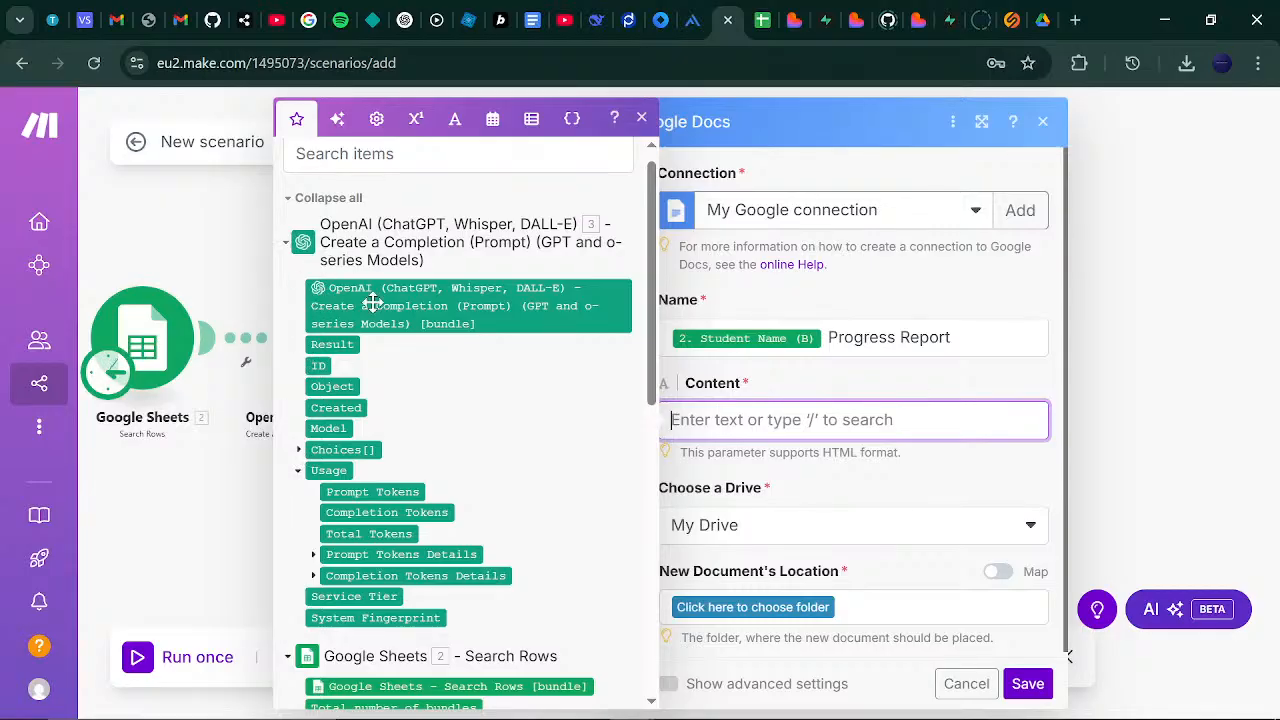
pyautogui.click(298, 452)
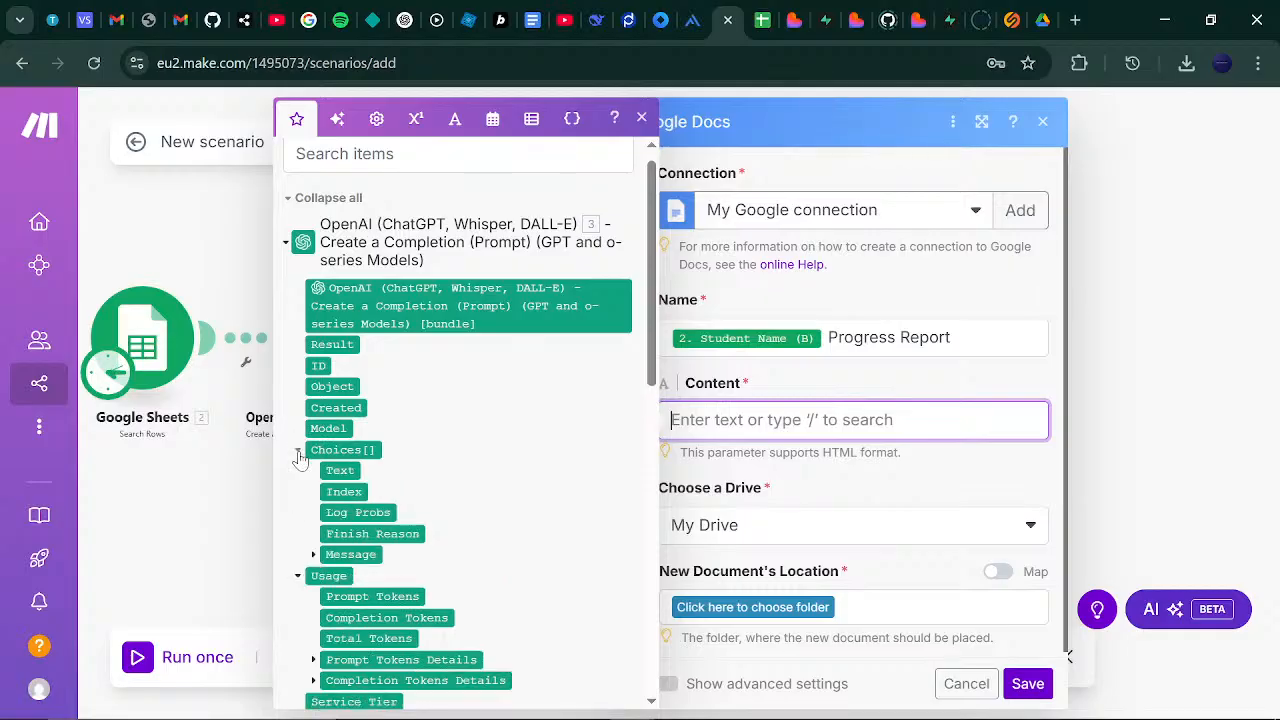
pyautogui.click(314, 554)
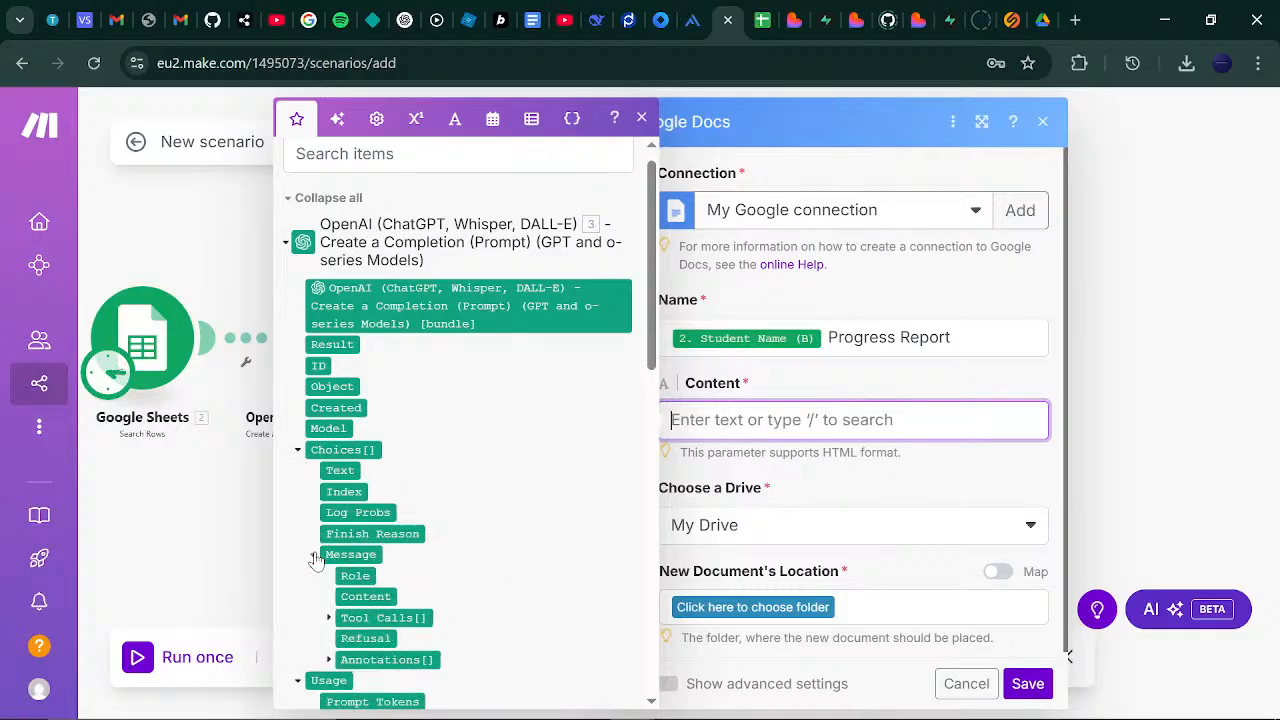
pyautogui.click(360, 595)
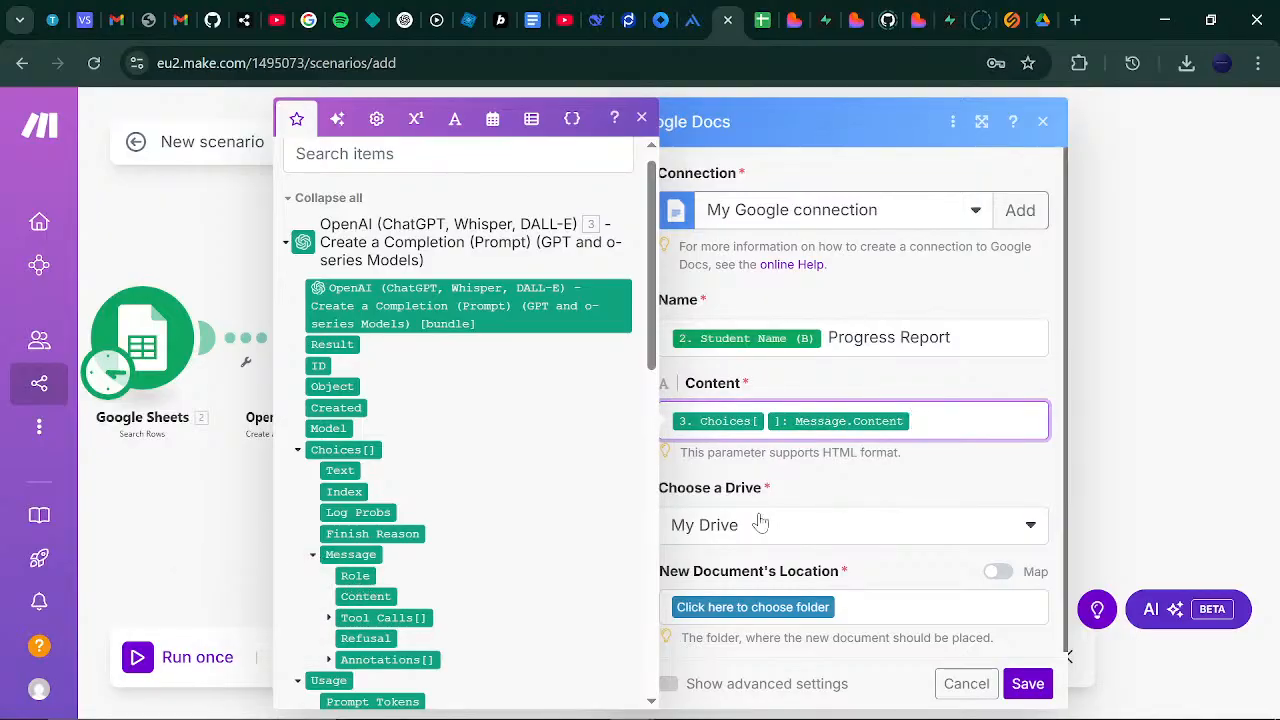
pyautogui.click(920, 460)
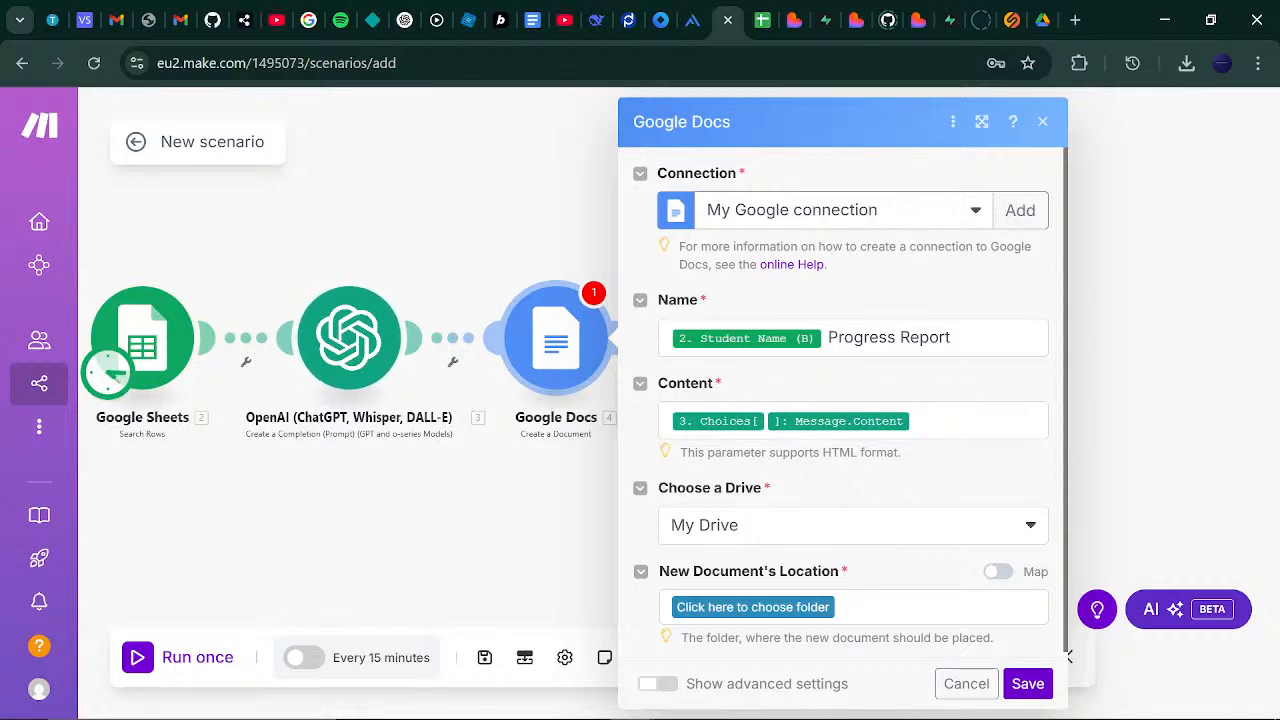
# - Choose the REPORTS folder in My Drive as the new document's location and save the Google Docs module
pyautogui.scroll(-1, 1068, 392)
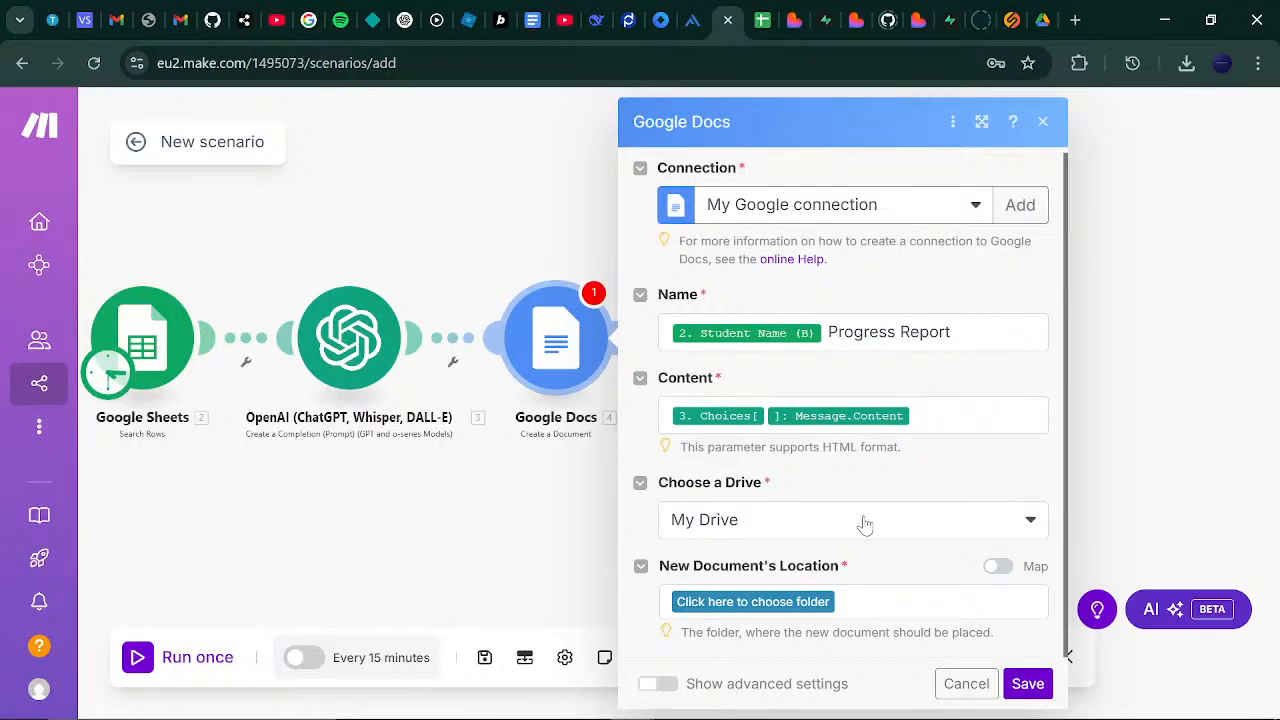
pyautogui.click(810, 602)
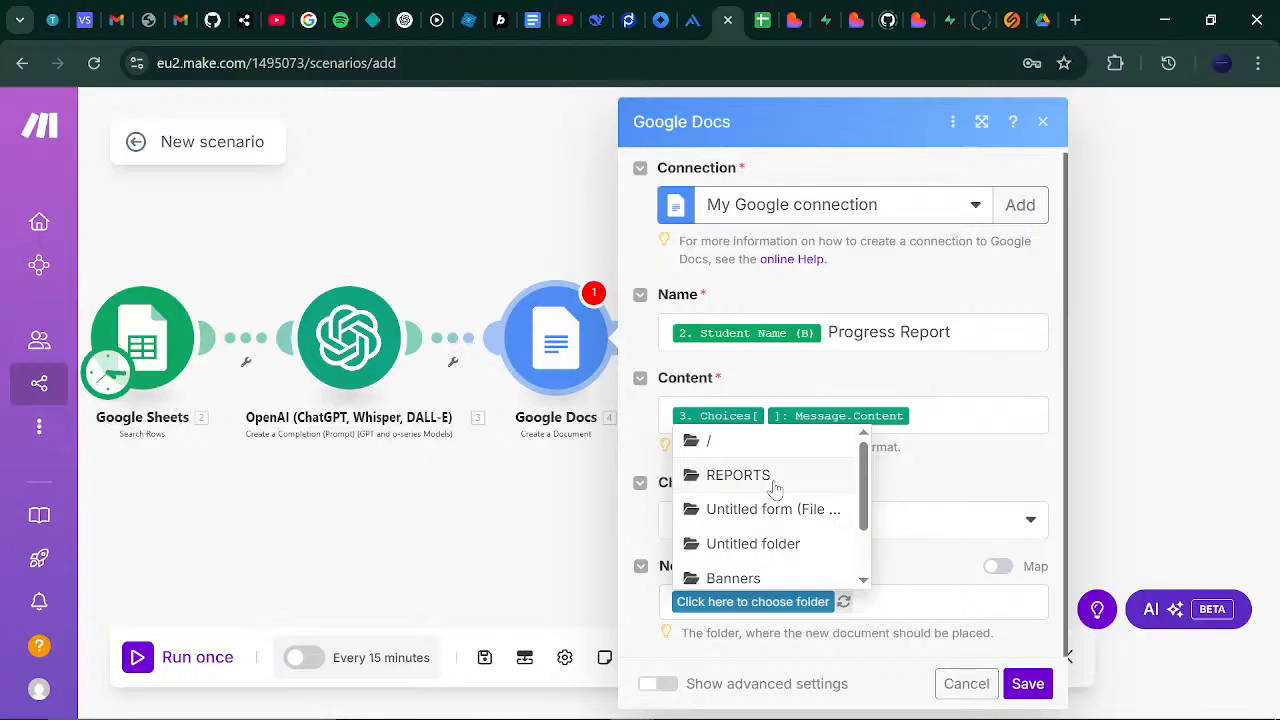
pyautogui.click(766, 487)
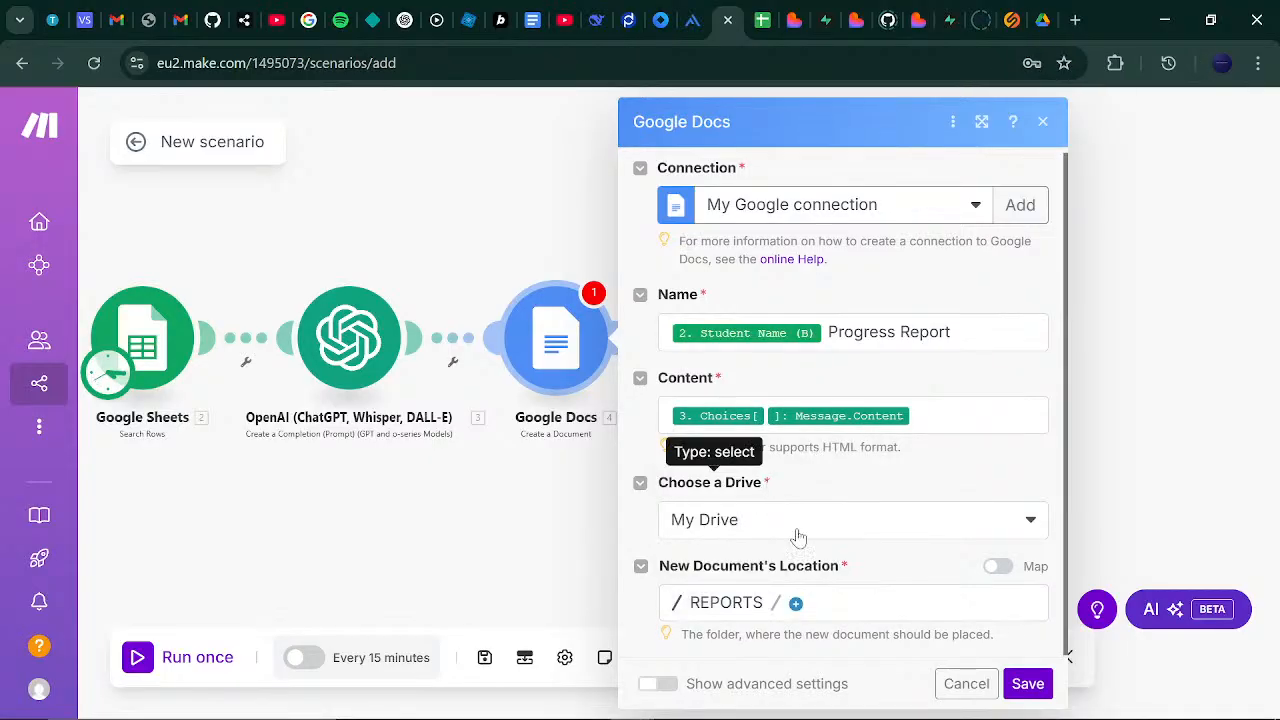
pyautogui.scroll(-1, 1057, 467)
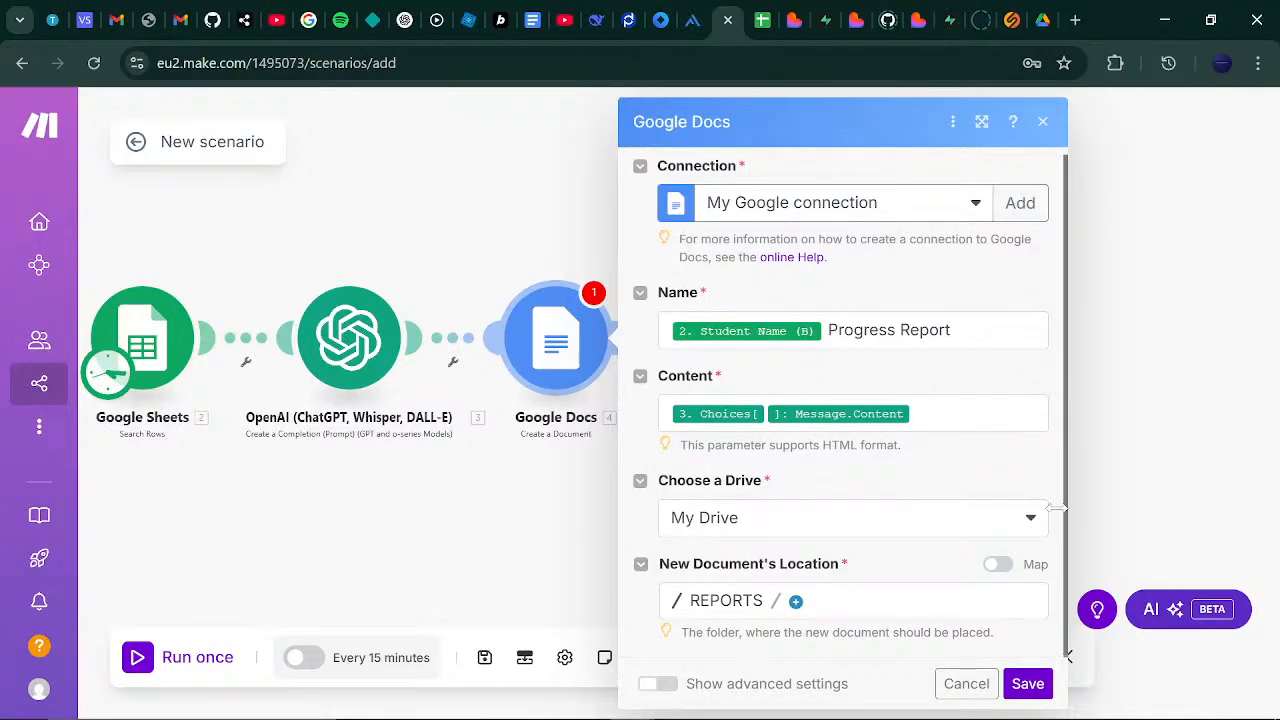
pyautogui.click(1025, 684)
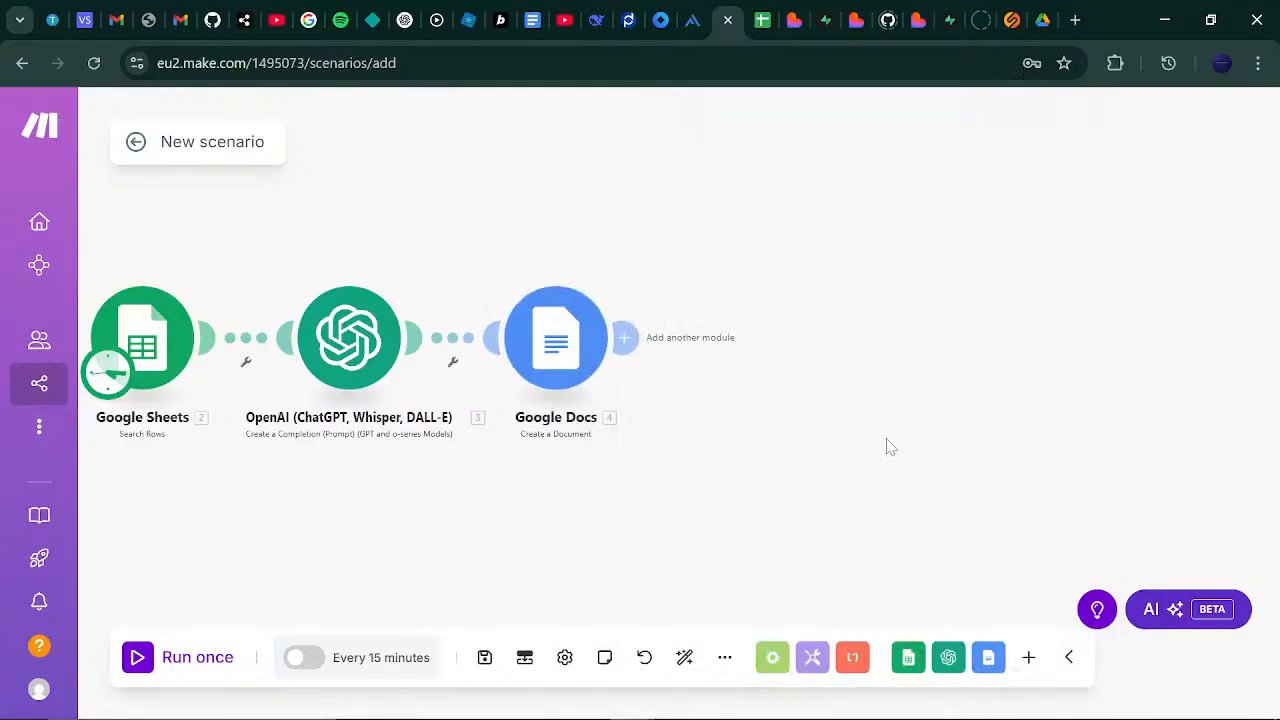
pyautogui.moveTo(406, 531); pyautogui.dragTo(571, 540)
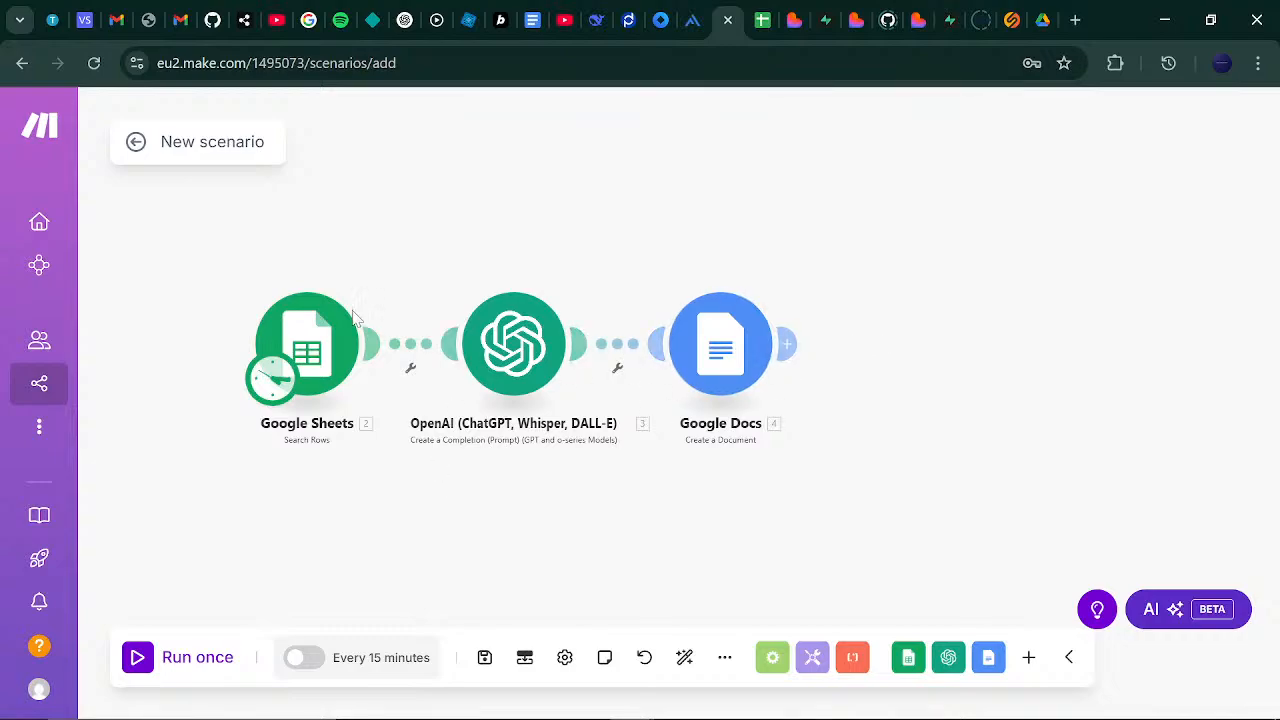
pyautogui.click(760, 14)
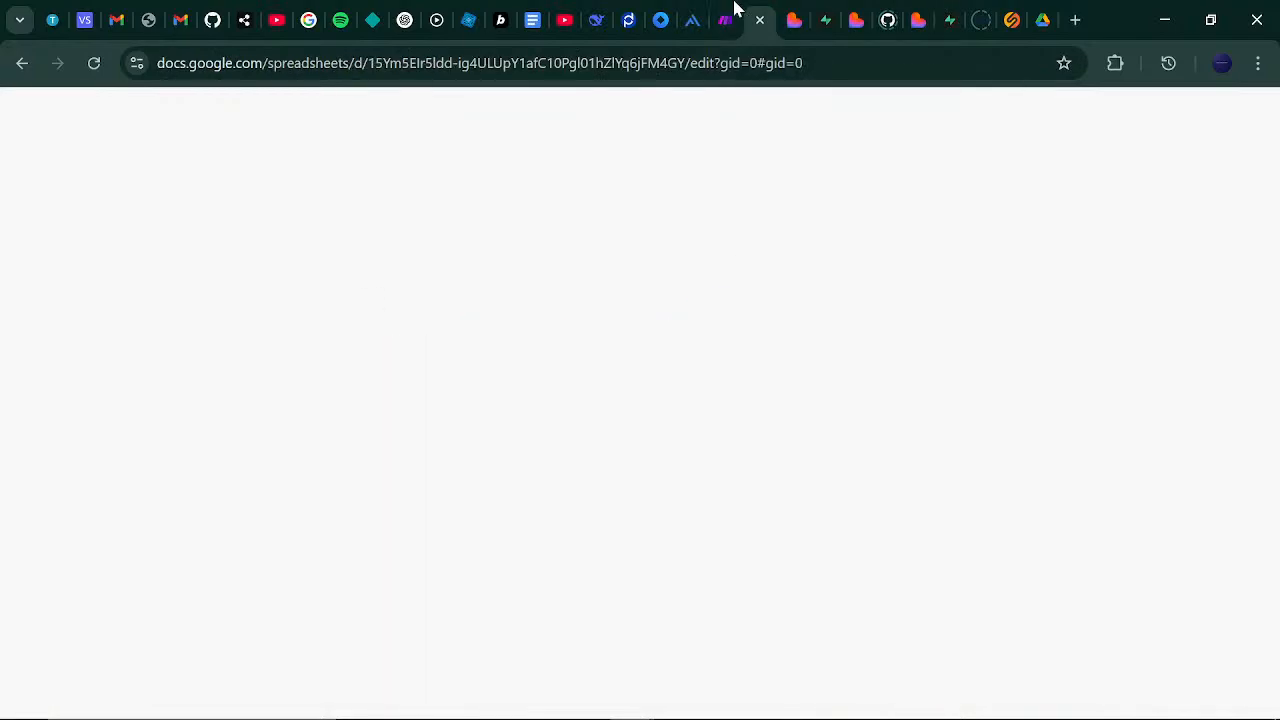
pyautogui.click(731, 12)
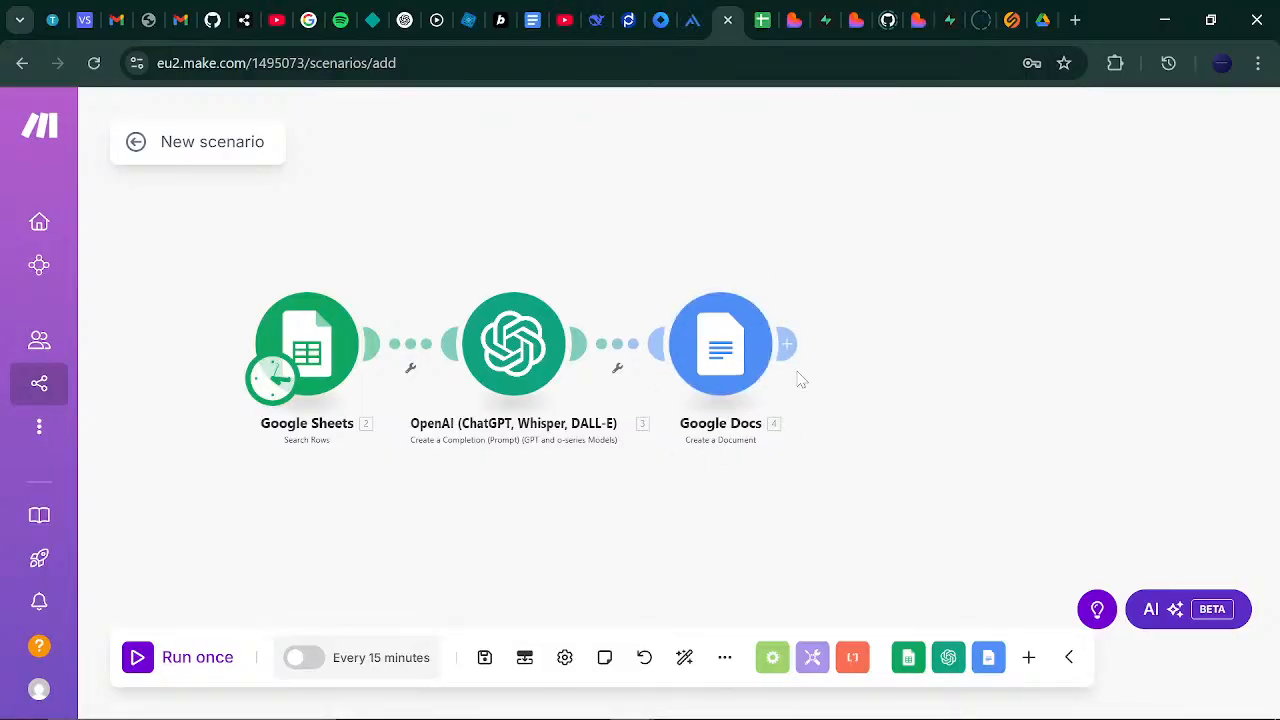
pyautogui.moveTo(876, 383); pyautogui.dragTo(697, 380)
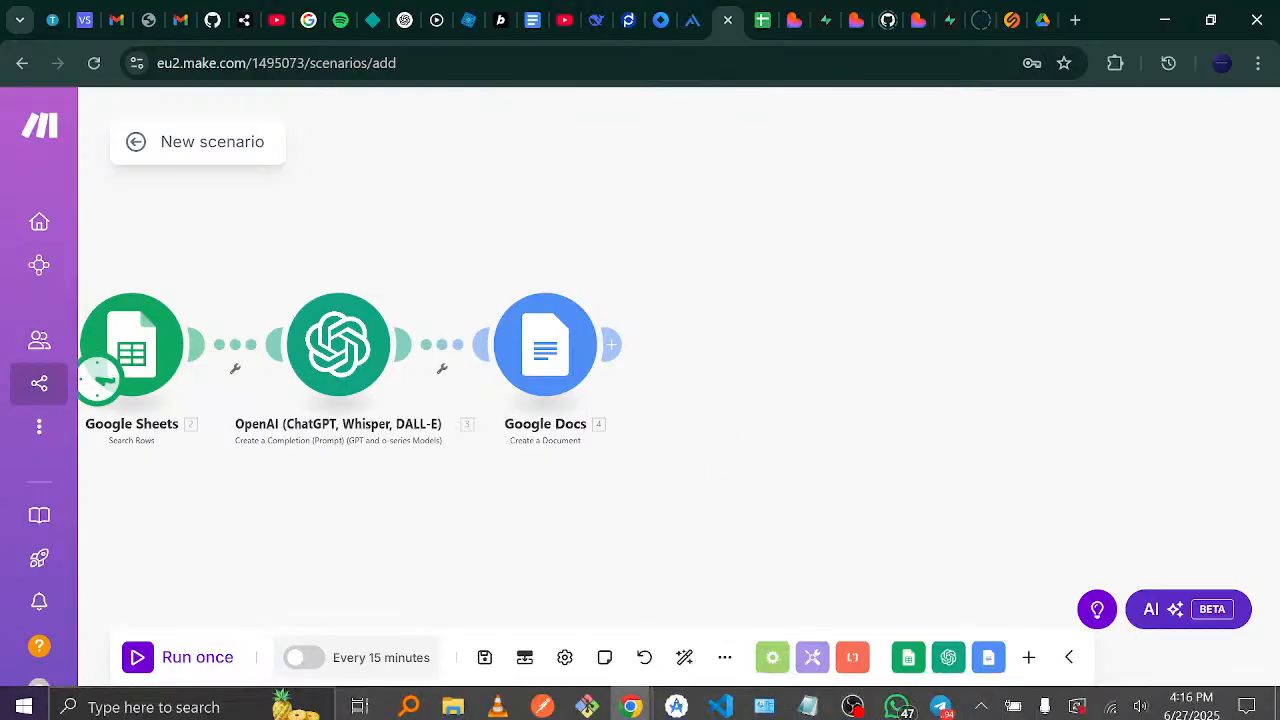
# - Switch to Telegram and go to the chat search
pyautogui.click(941, 700)
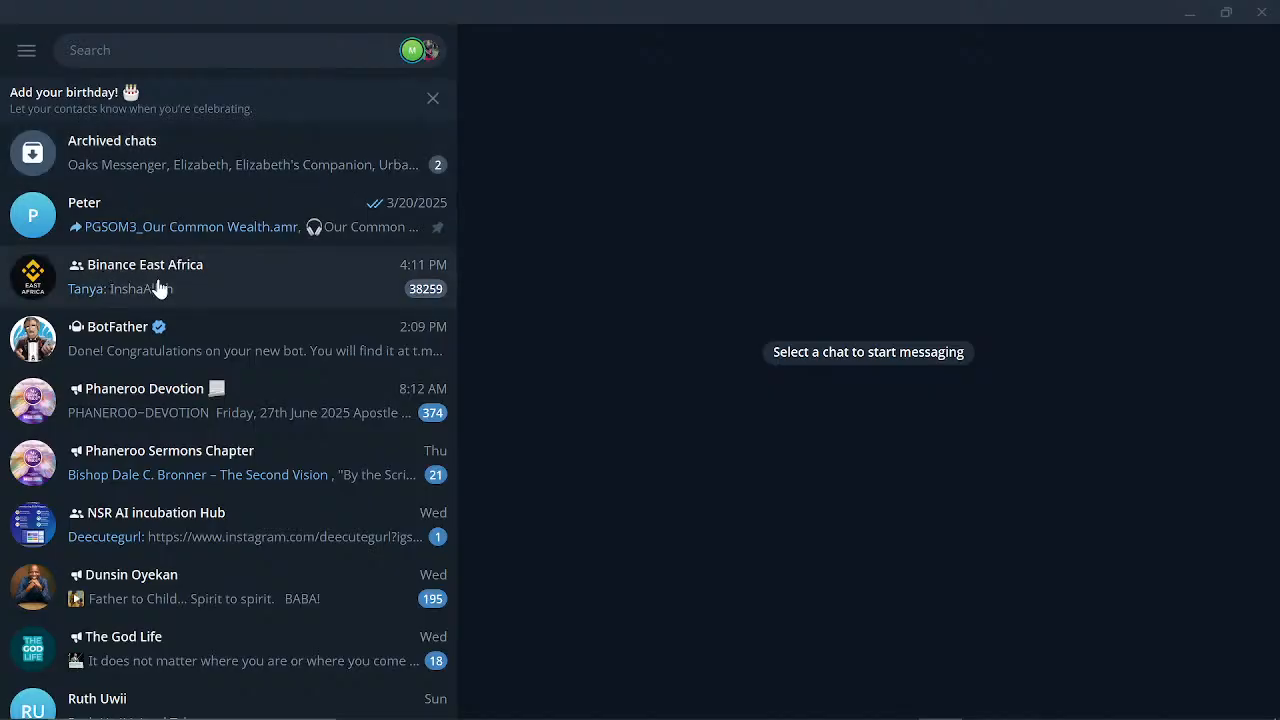
pyautogui.click(28, 52)
pyautogui.click(342, 43)
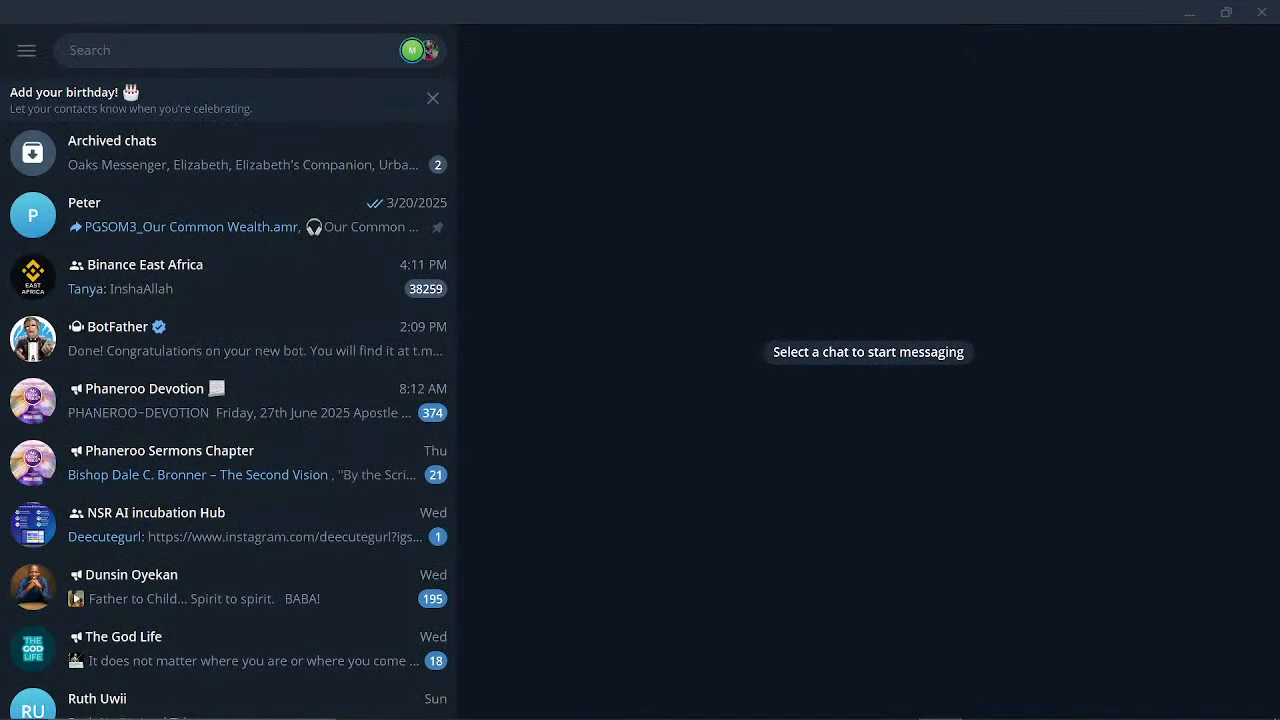
# - Search the chats for "bot" and open the verified BotFather chat
pyautogui.click(340, 47)
pyautogui.write('bot')
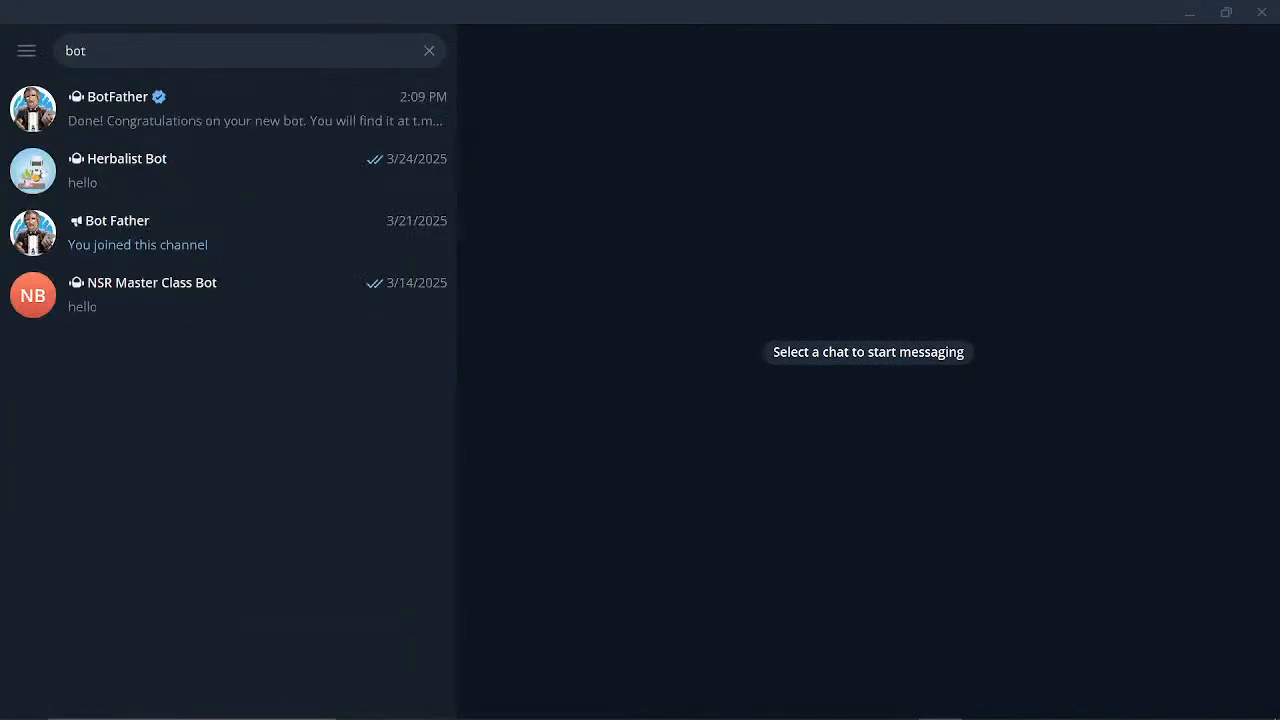
pyautogui.click(191, 104)
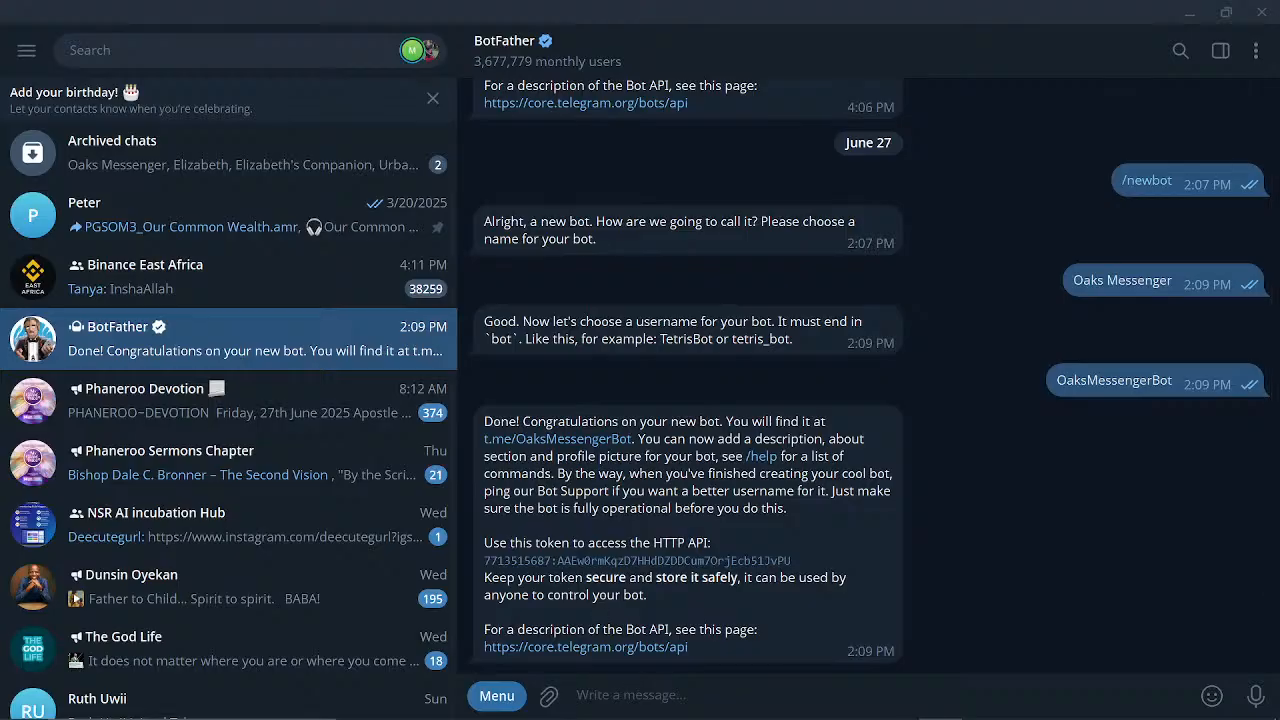
# - Send BotFather the /newbot command to start creating a new bot
pyautogui.write('/')
pyautogui.press('BackSpace')
pyautogui.write('/')
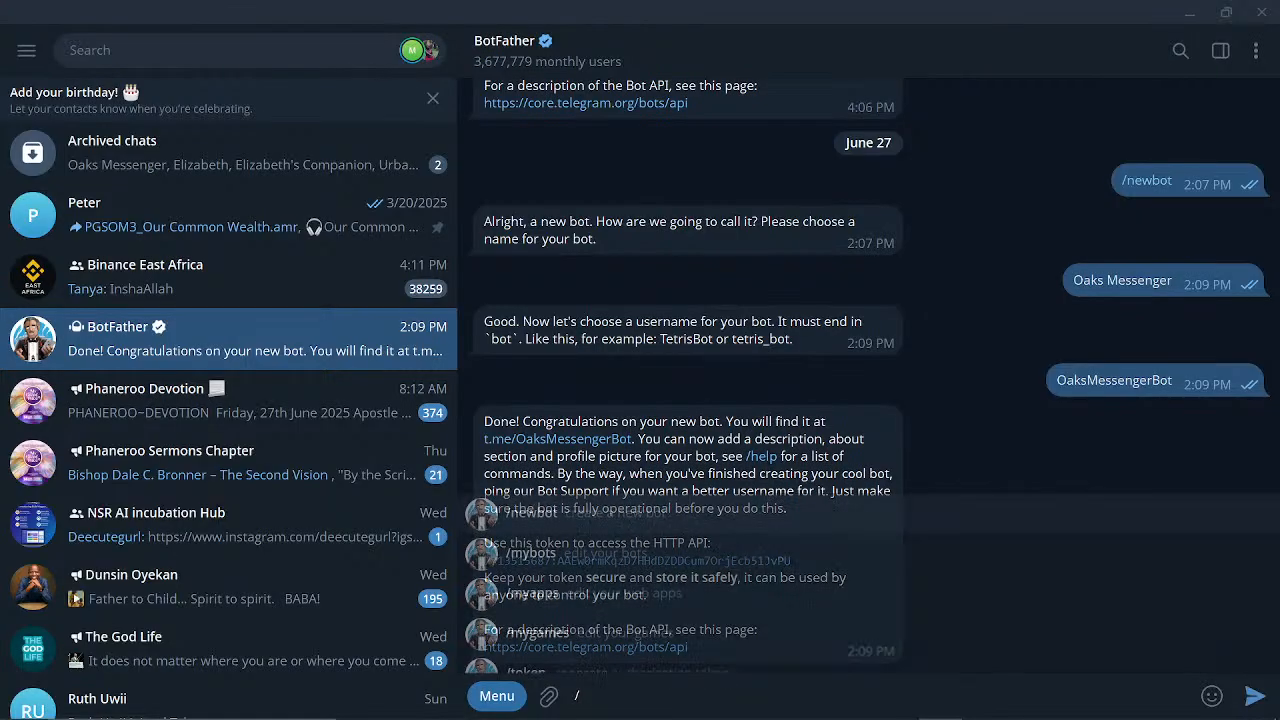
pyautogui.write('newb')
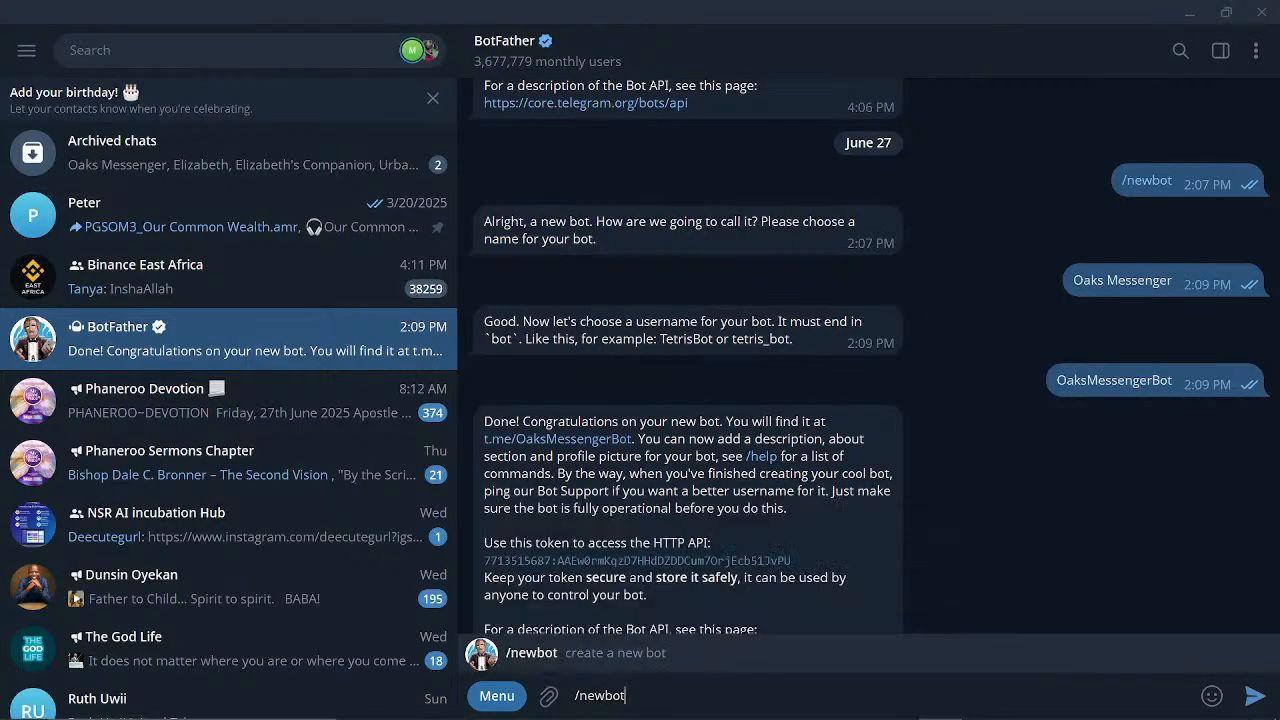
pyautogui.write('ot')
pyautogui.press('Return')
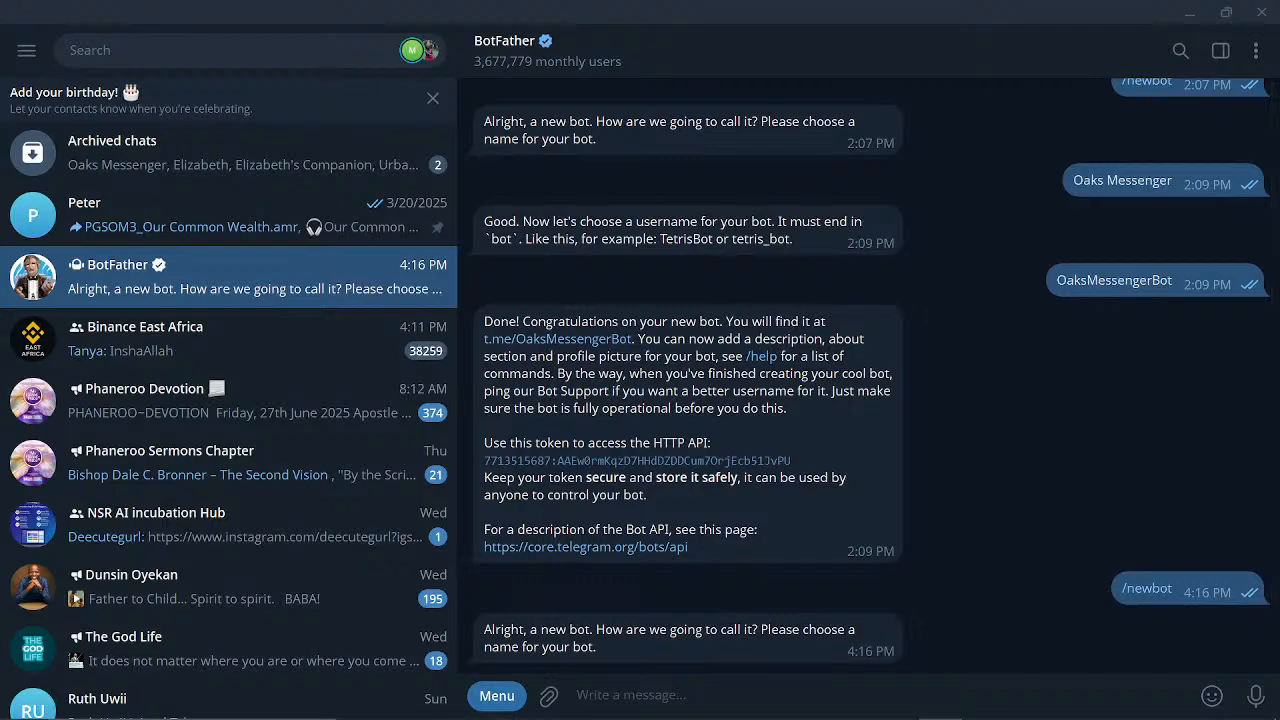
# - Give BotFather "Righteous Reporter" as the new bot's name
pyautogui.write('Righteous report')
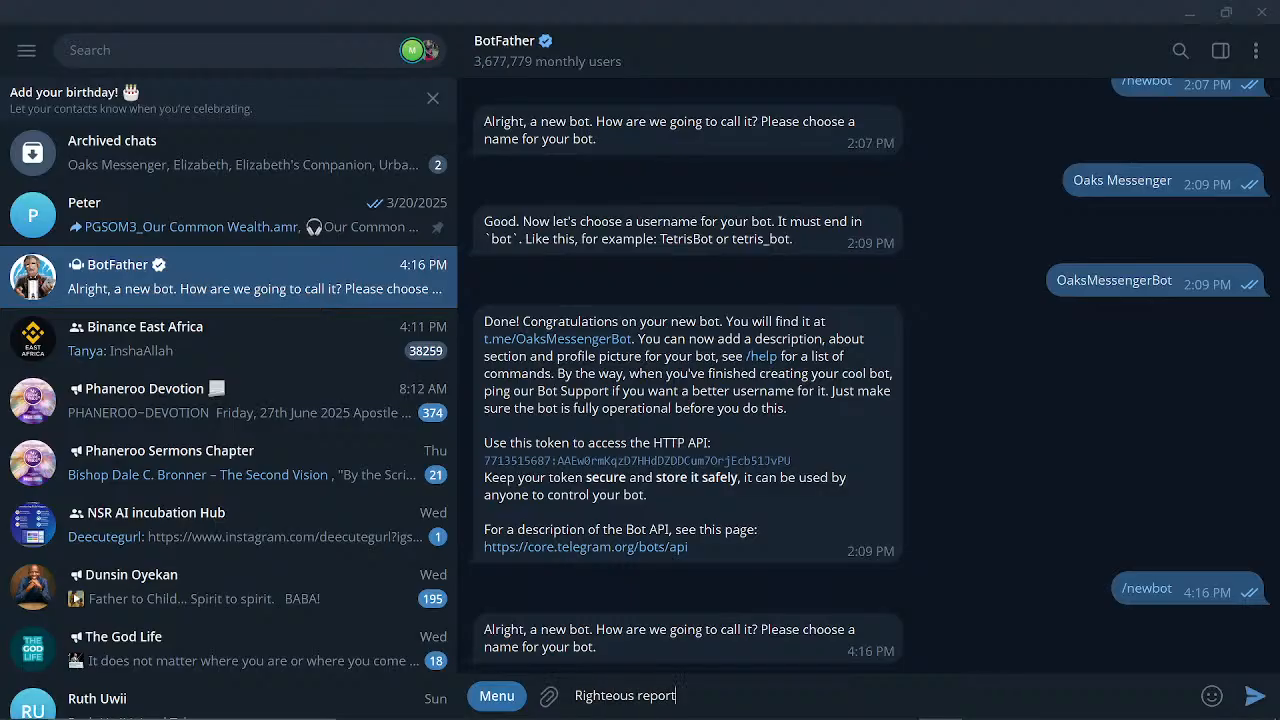
pyautogui.press('BackSpace')
pyautogui.write('R')
pyautogui.press('Return')
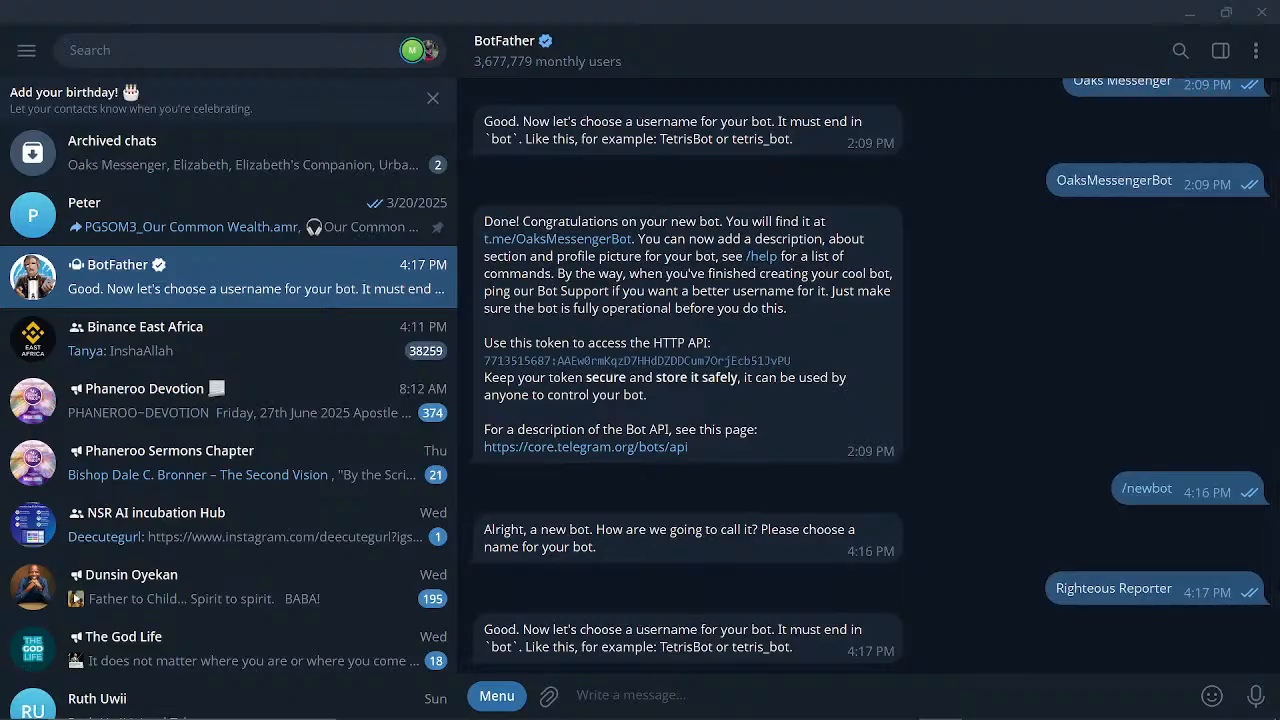
# - Give BotFather RighteousReporterBot as the new bot's username
pyautogui.write('RighteousR')
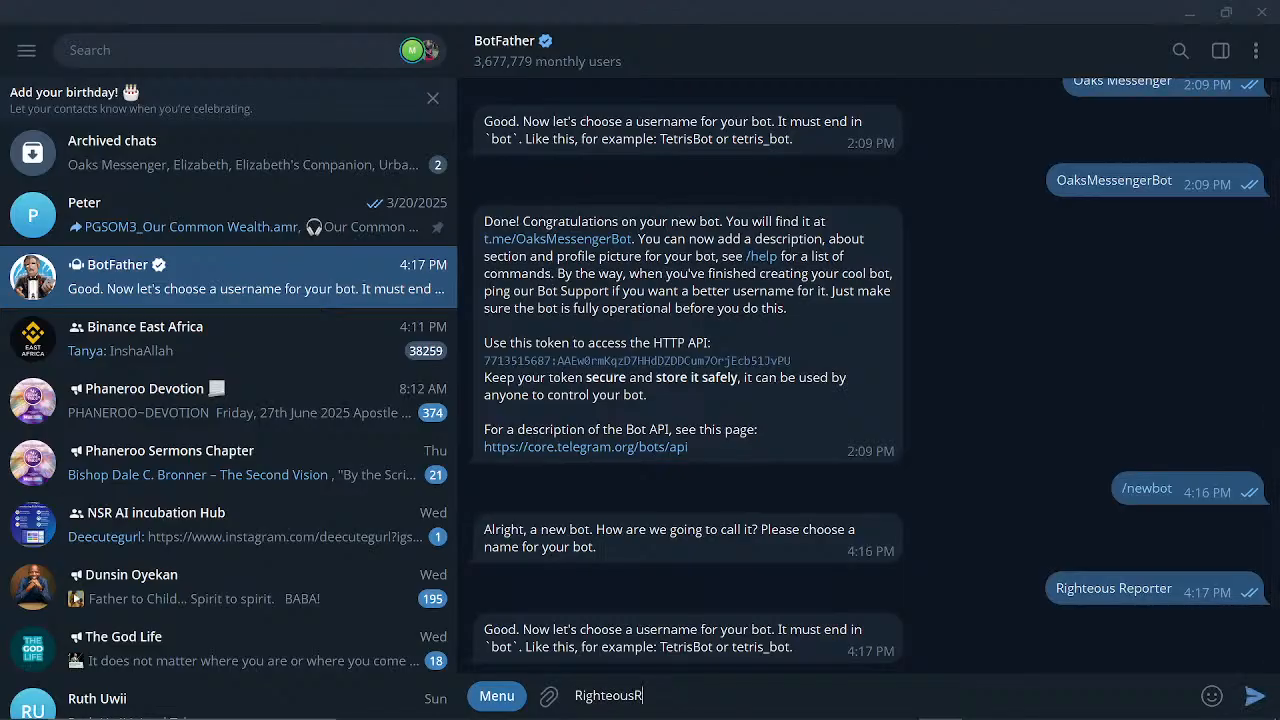
pyautogui.write('eporterBot')
pyautogui.press('Return')
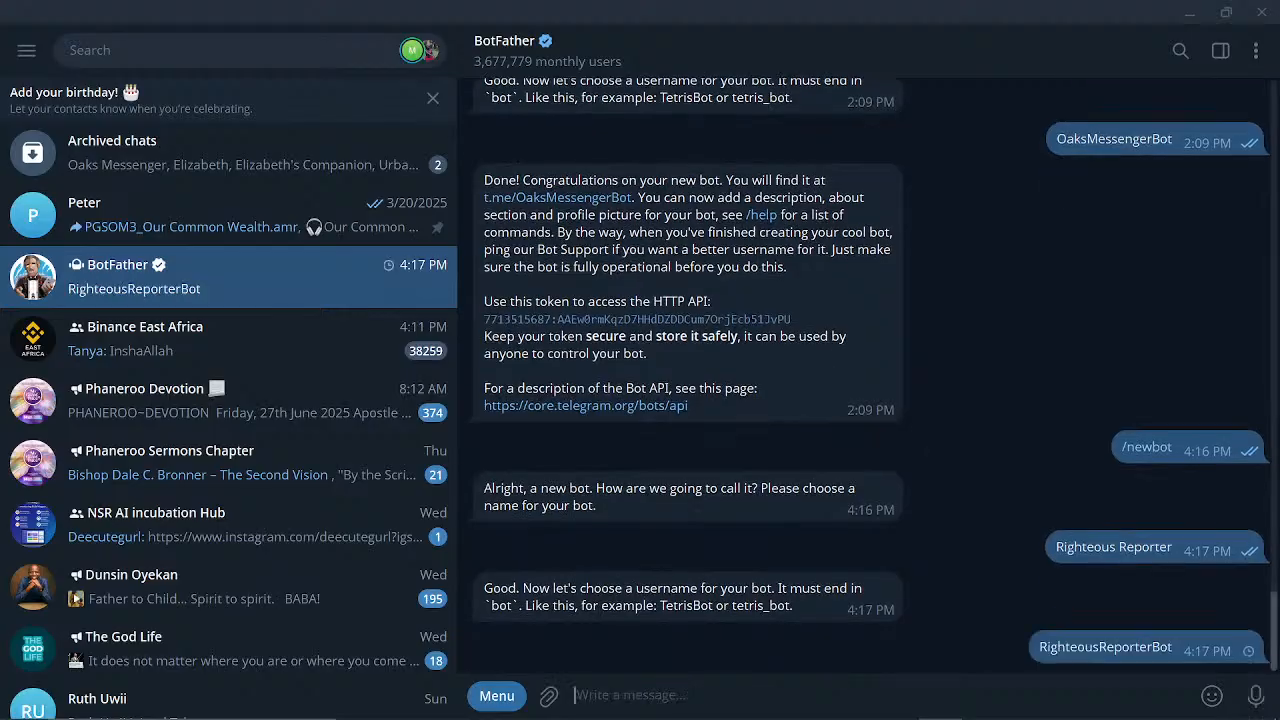
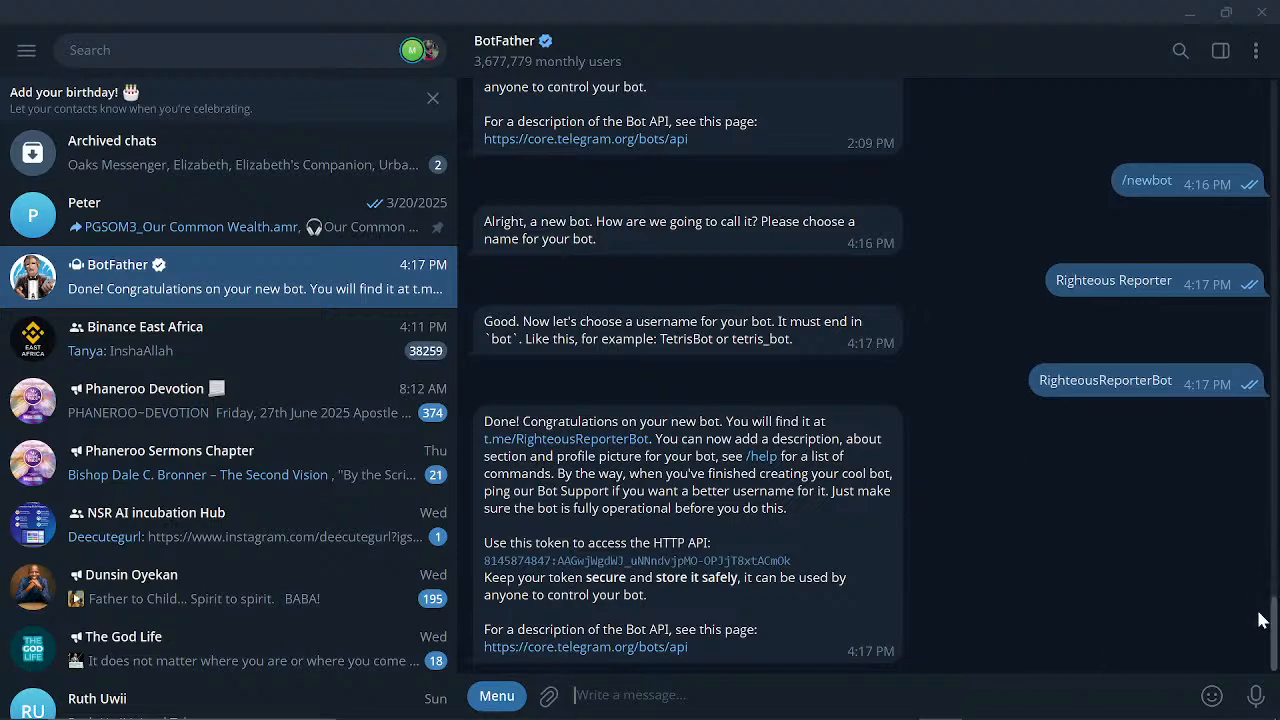
# - Review BotFather's command list at the start of the chat, then return to the newest message
pyautogui.doubleClick(893, 420)
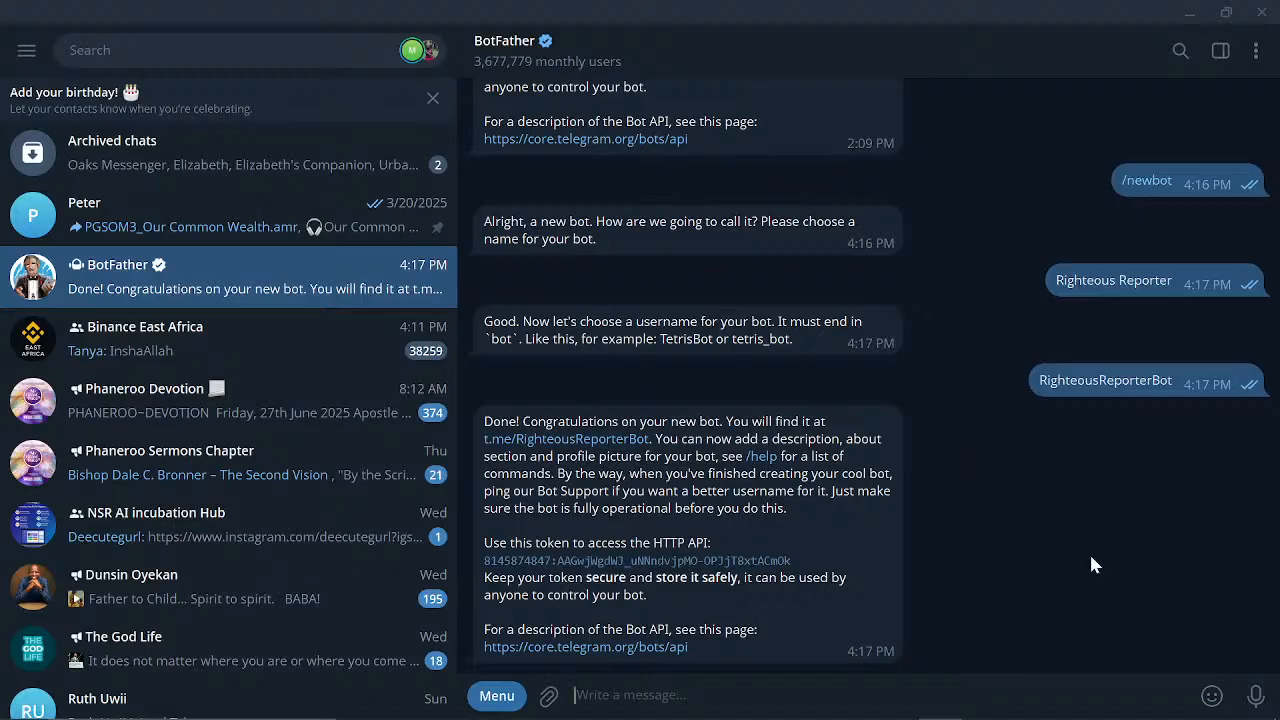
pyautogui.scroll(15, 1277, 643)
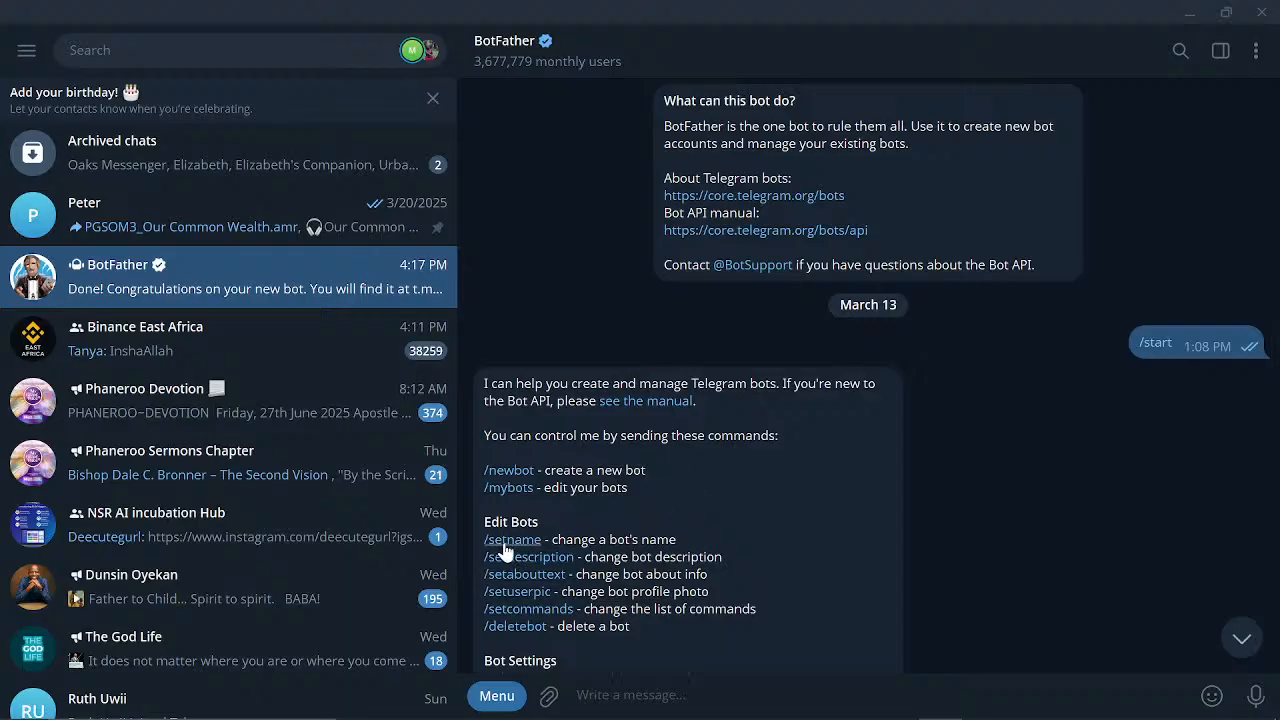
pyautogui.click(1234, 635)
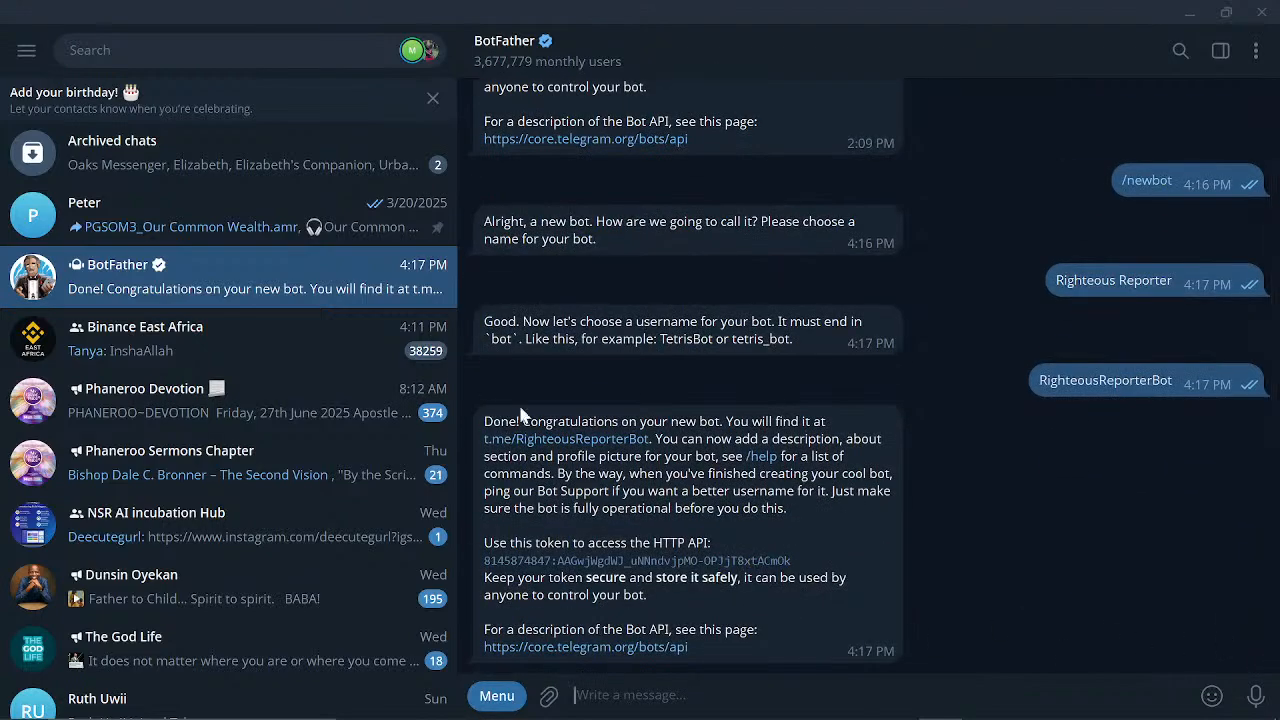
pyautogui.doubleClick(908, 517)
# - Copy the new bot's access token, then open t.me/RighteousReporterBot and start the bot
pyautogui.click(623, 562)
pyautogui.click(657, 565)
pyautogui.click(588, 443)
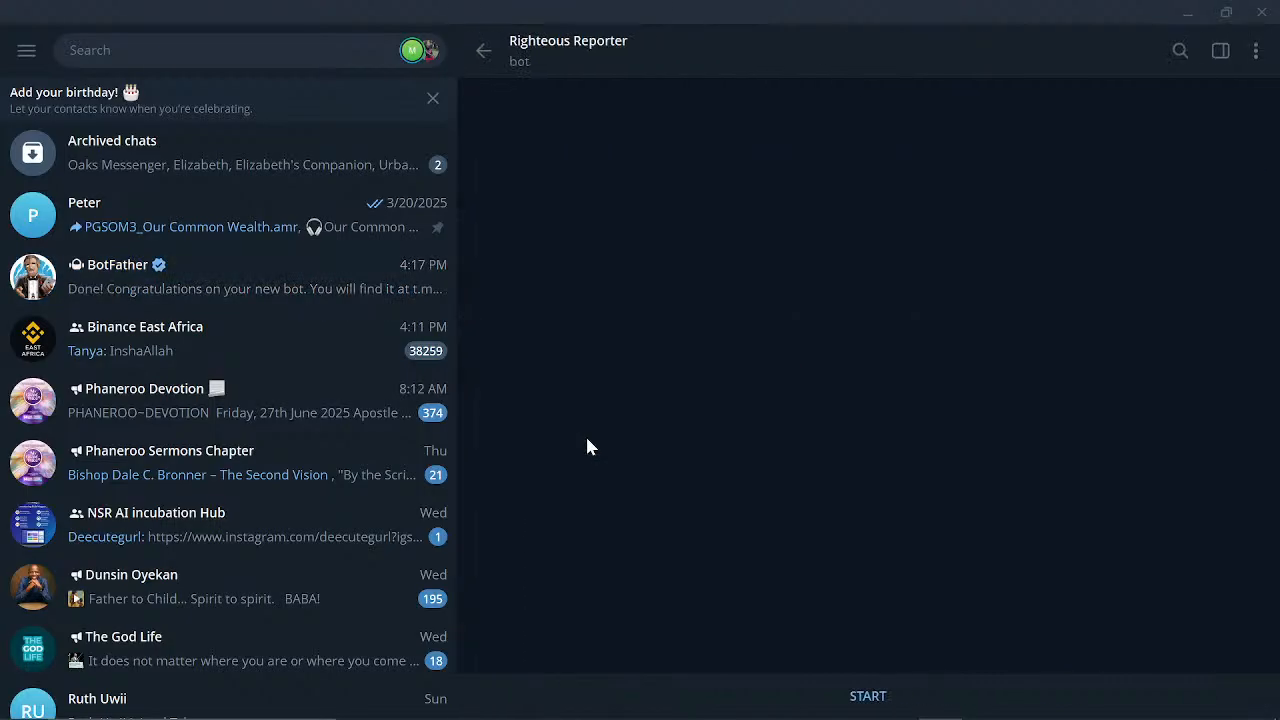
pyautogui.click(864, 698)
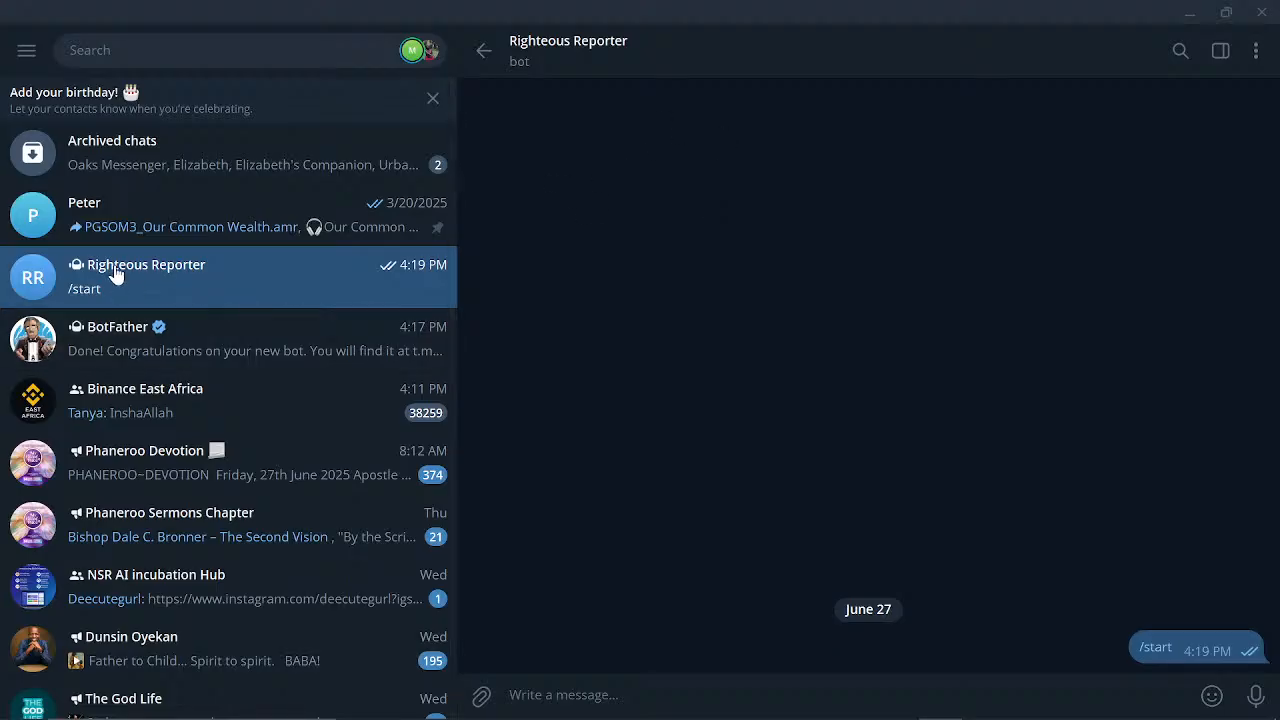
# - Create a new channel named "Oaks Of Righteousness Academy" without a description
pyautogui.click(26, 50)
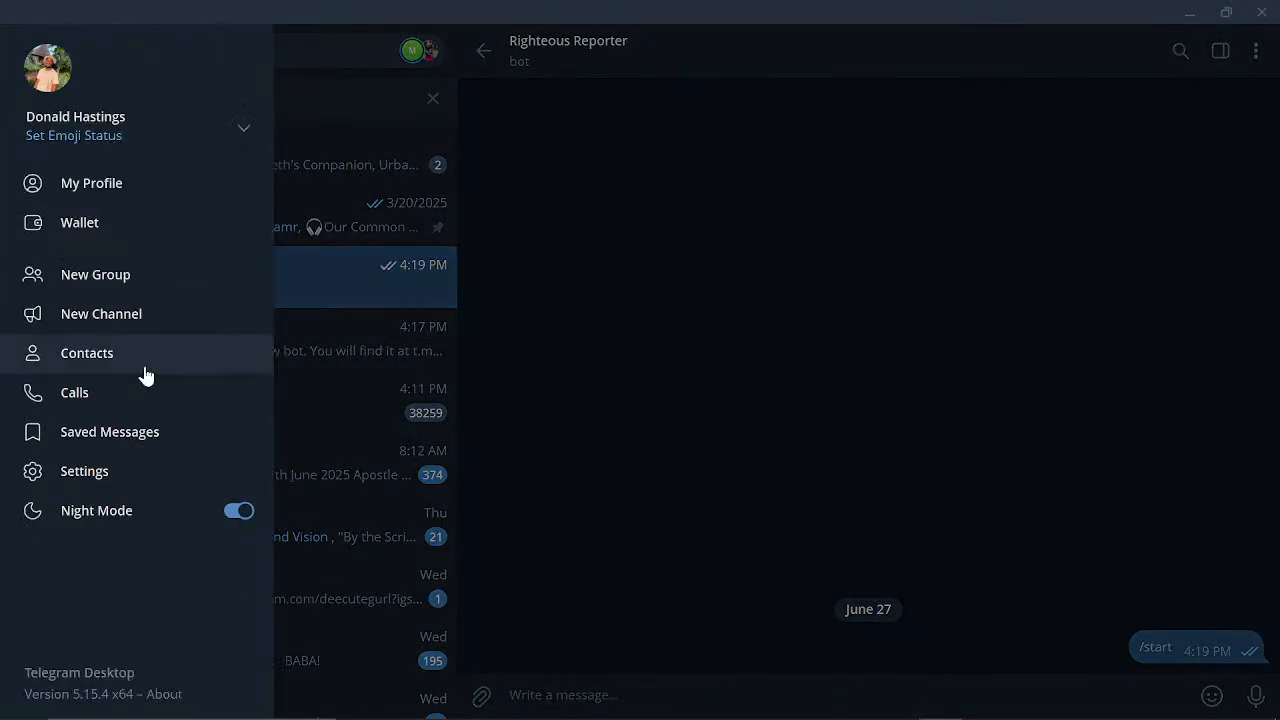
pyautogui.click(157, 314)
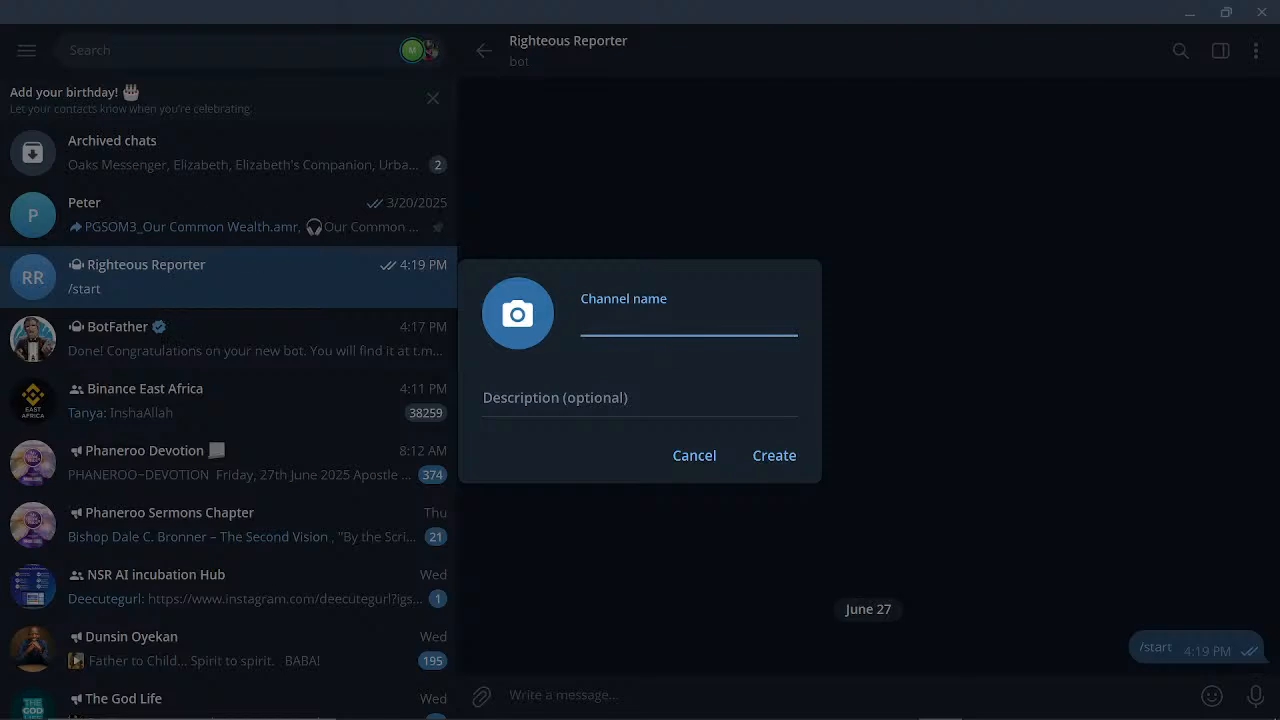
pyautogui.write('Oaks Of Righteousness ')
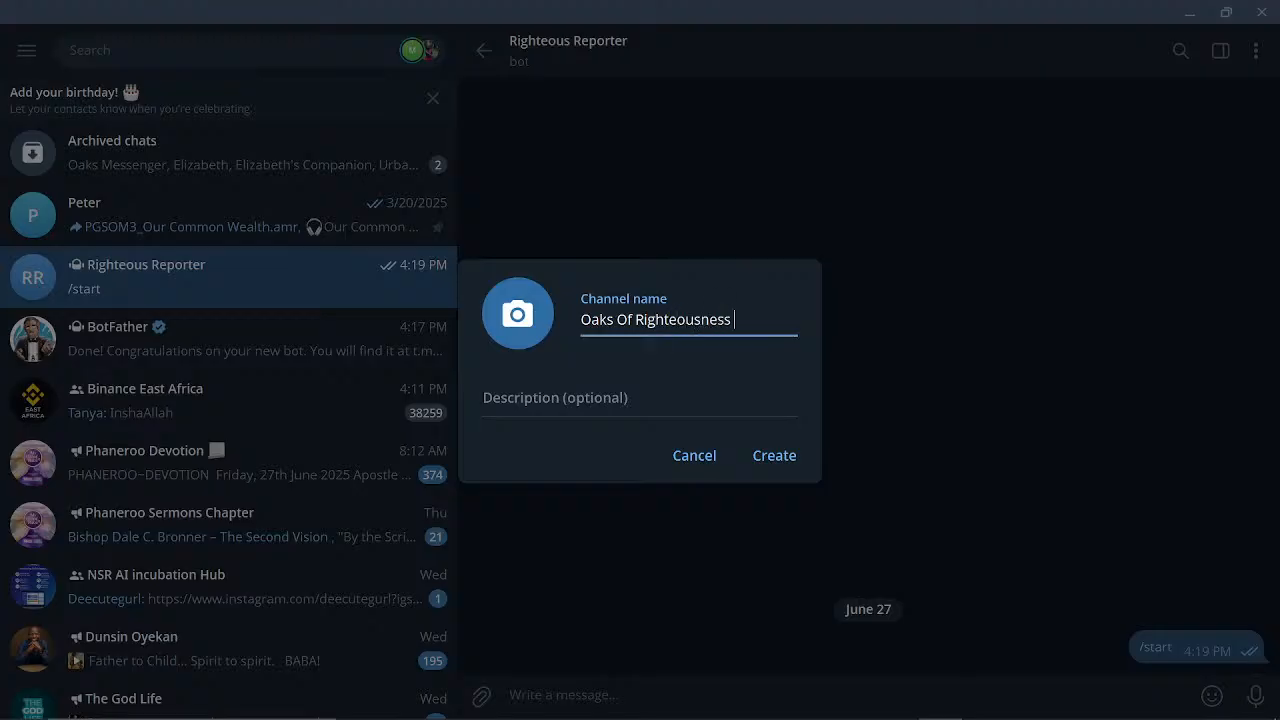
pyautogui.write('Academy')
pyautogui.click(789, 476)
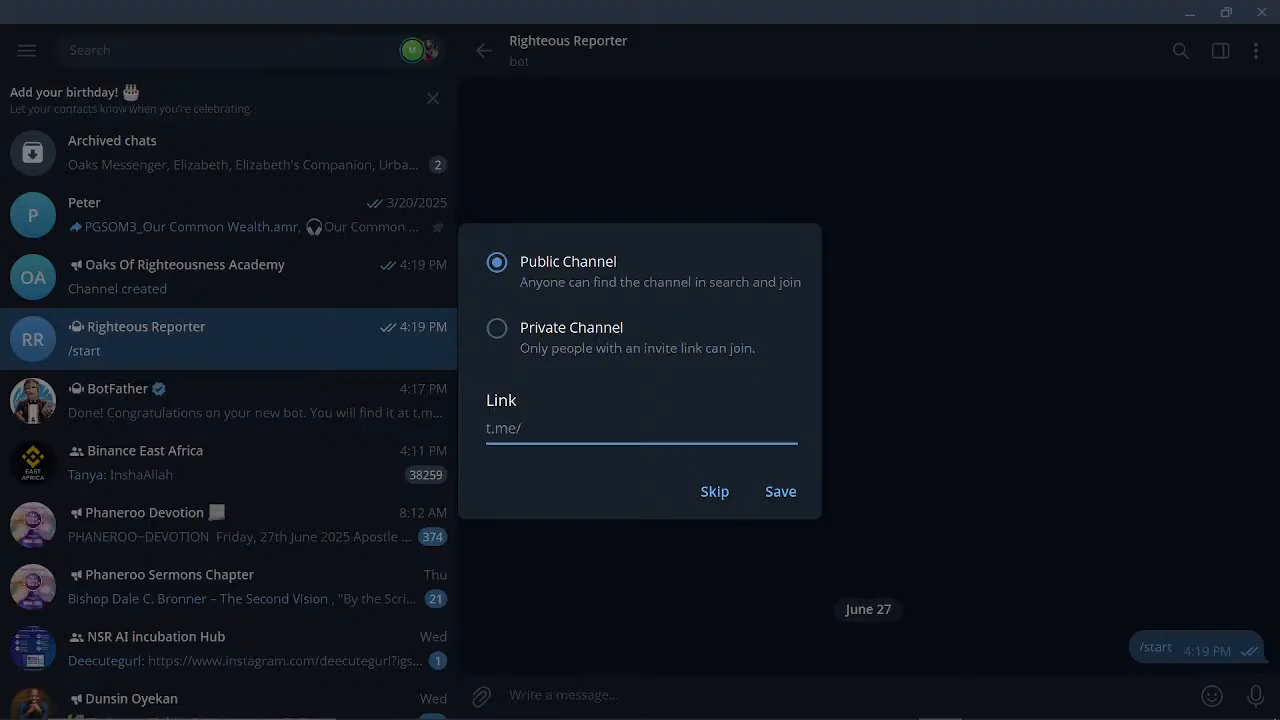
# - Try OaksOfRighteousness as the public channel's t.me link
pyautogui.write('Oaks')
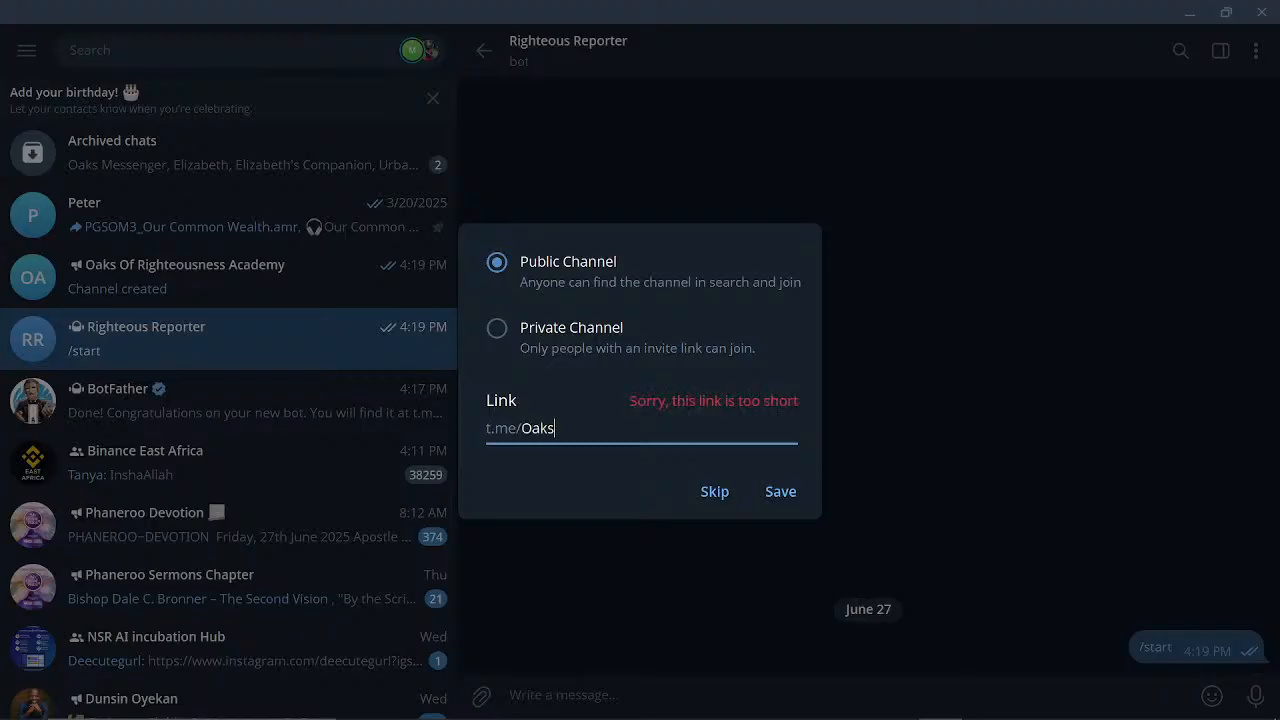
pyautogui.write('O')
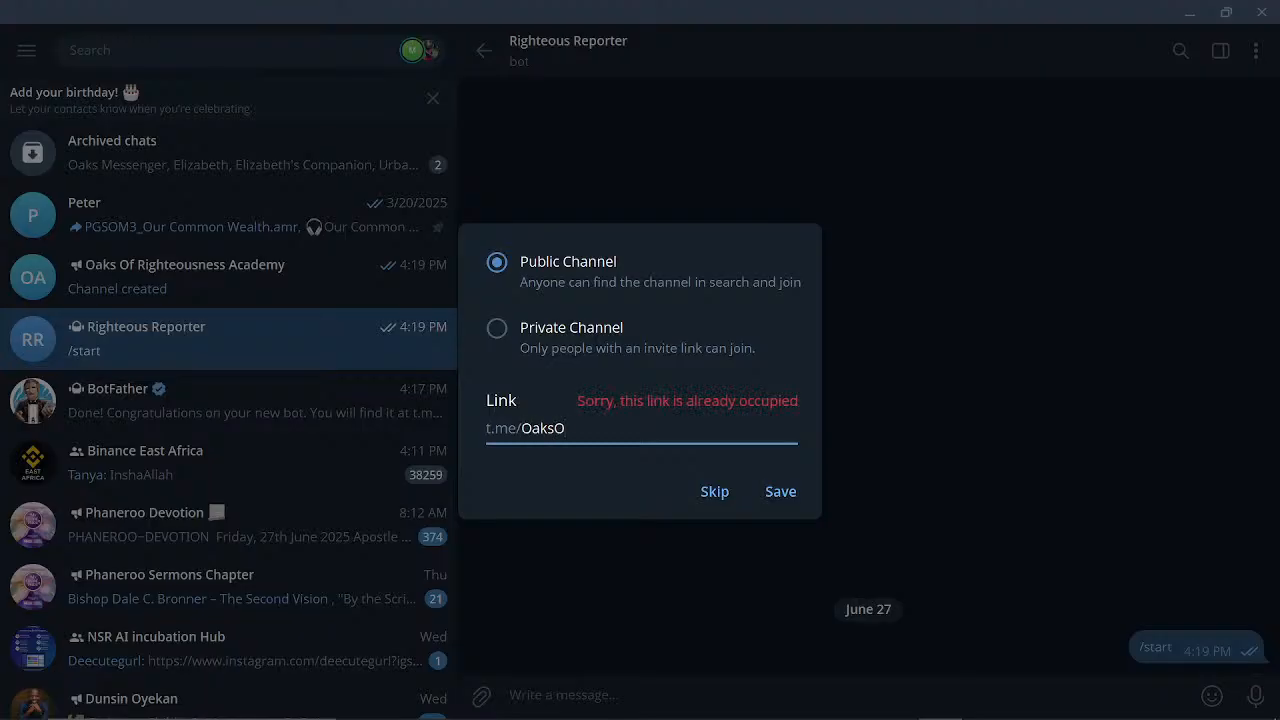
pyautogui.write('fRigt')
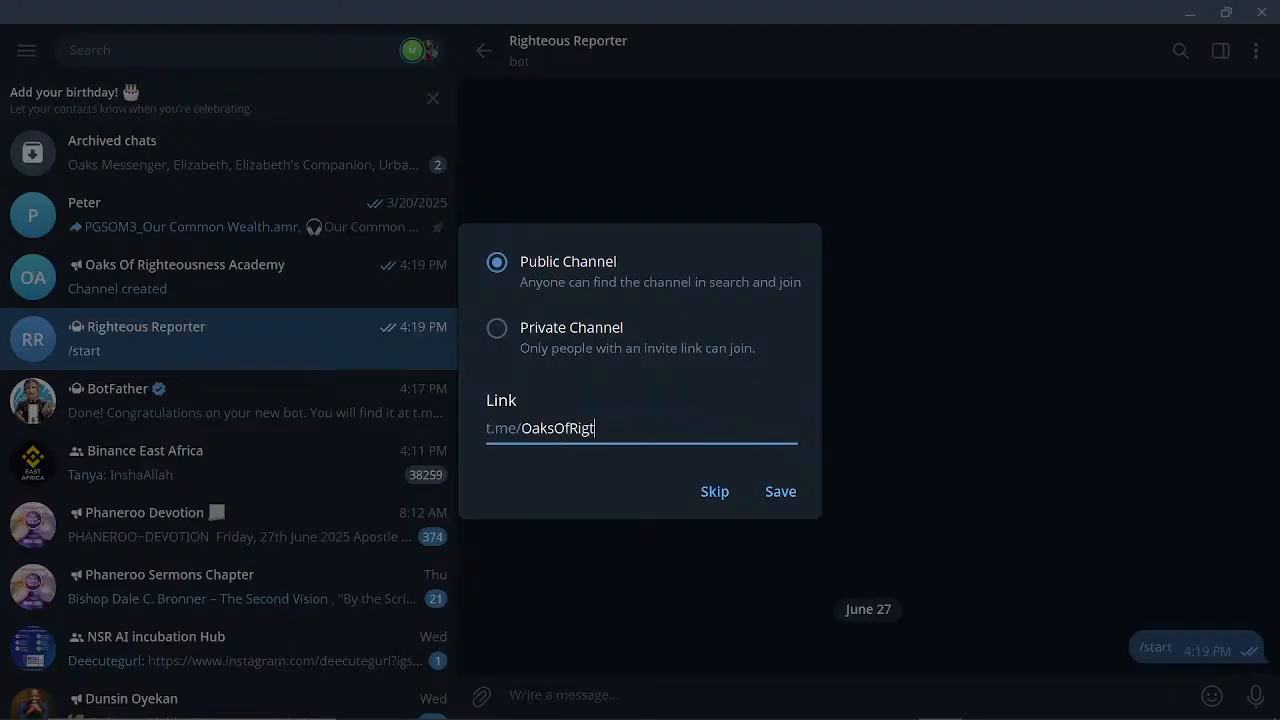
pyautogui.press('BackSpace')
pyautogui.write('hteo')
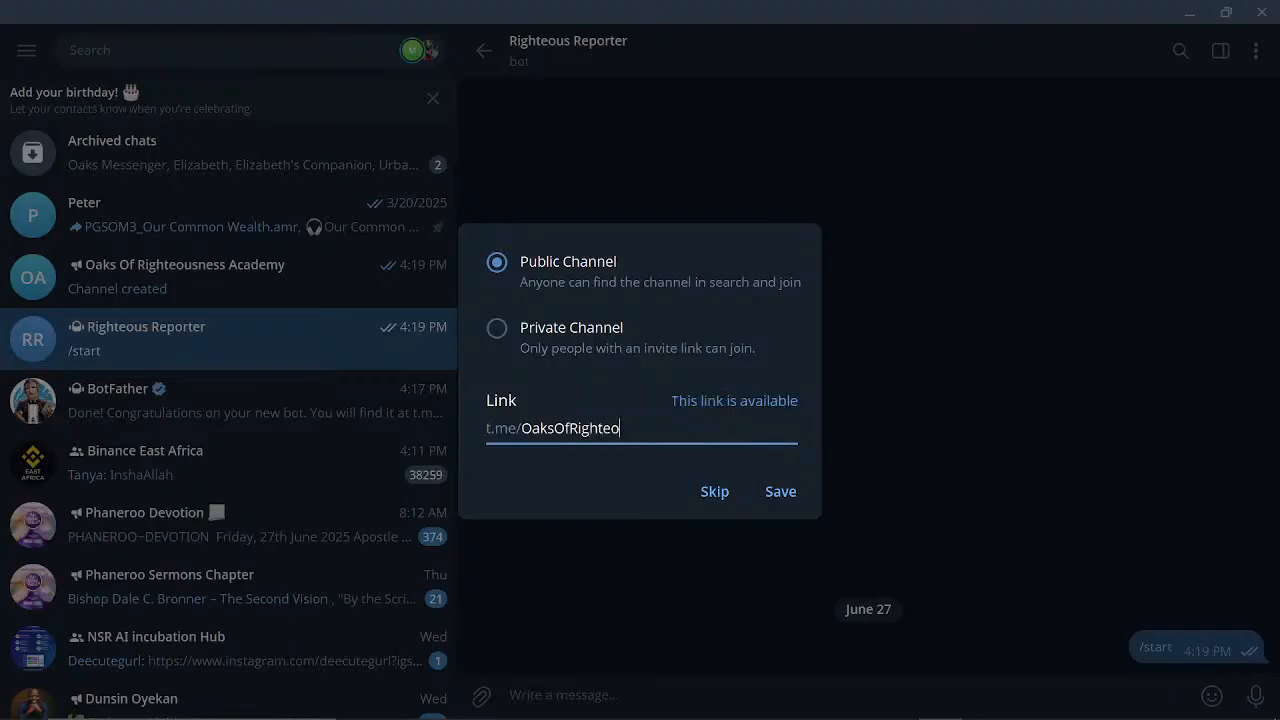
pyautogui.write('usness')
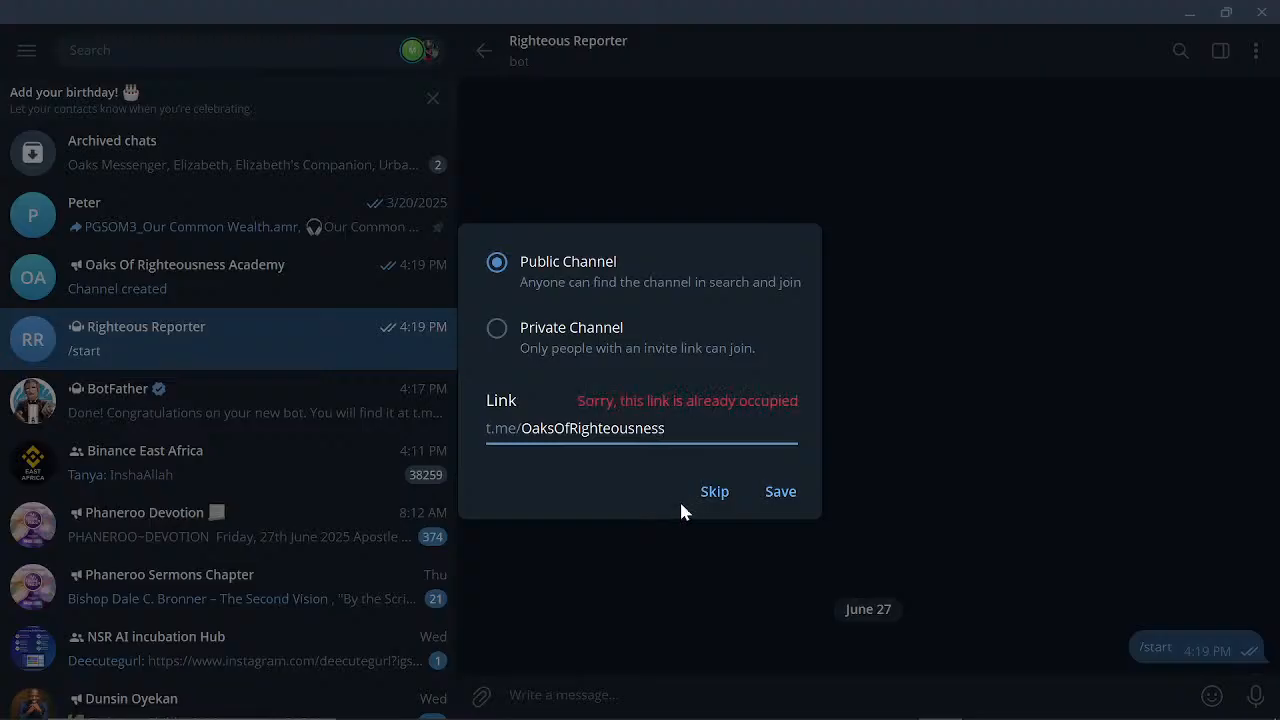
# - Replace the public channel's link with t.me/OaksSchool and save it
pyautogui.press('BackSpace')
pyautogui.press('BackSpace')
pyautogui.press('BackSpace')
pyautogui.press('BackSpace')
pyautogui.press('BackSpace')
pyautogui.press('BackSpace')
pyautogui.press('BackSpace')
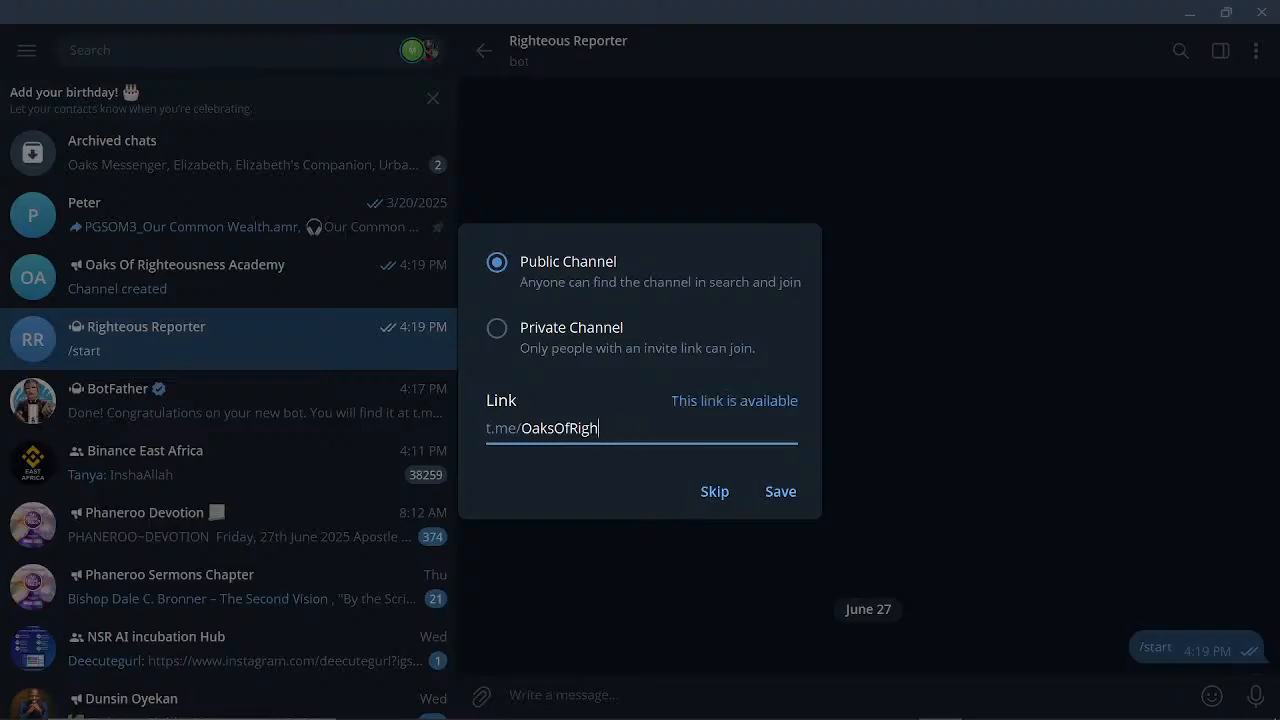
pyautogui.press('BackSpace')
pyautogui.press('BackSpace')
pyautogui.press('BackSpace')
pyautogui.press('BackSpace')
pyautogui.press('BackSpace')
pyautogui.press('BackSpace')
pyautogui.press('BackSpace')
pyautogui.press('BackSpace')
pyautogui.press('BackSpace')
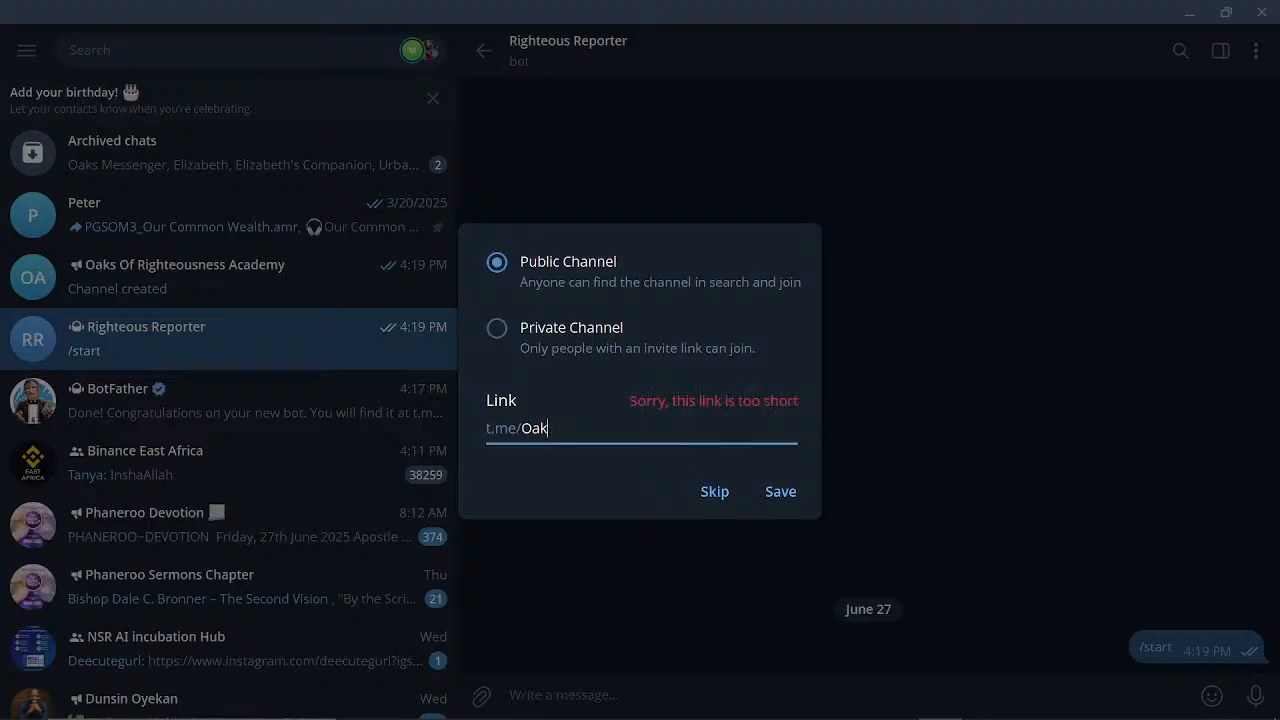
pyautogui.write('sScho')
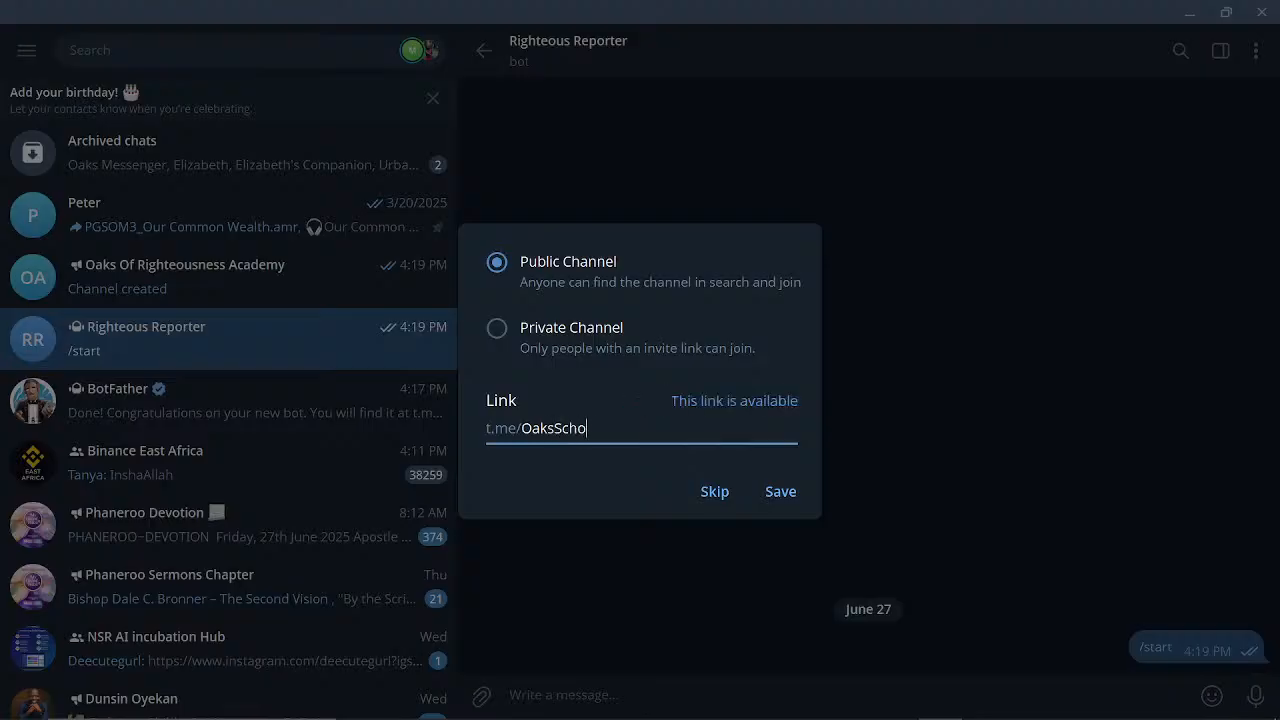
pyautogui.write('ol')
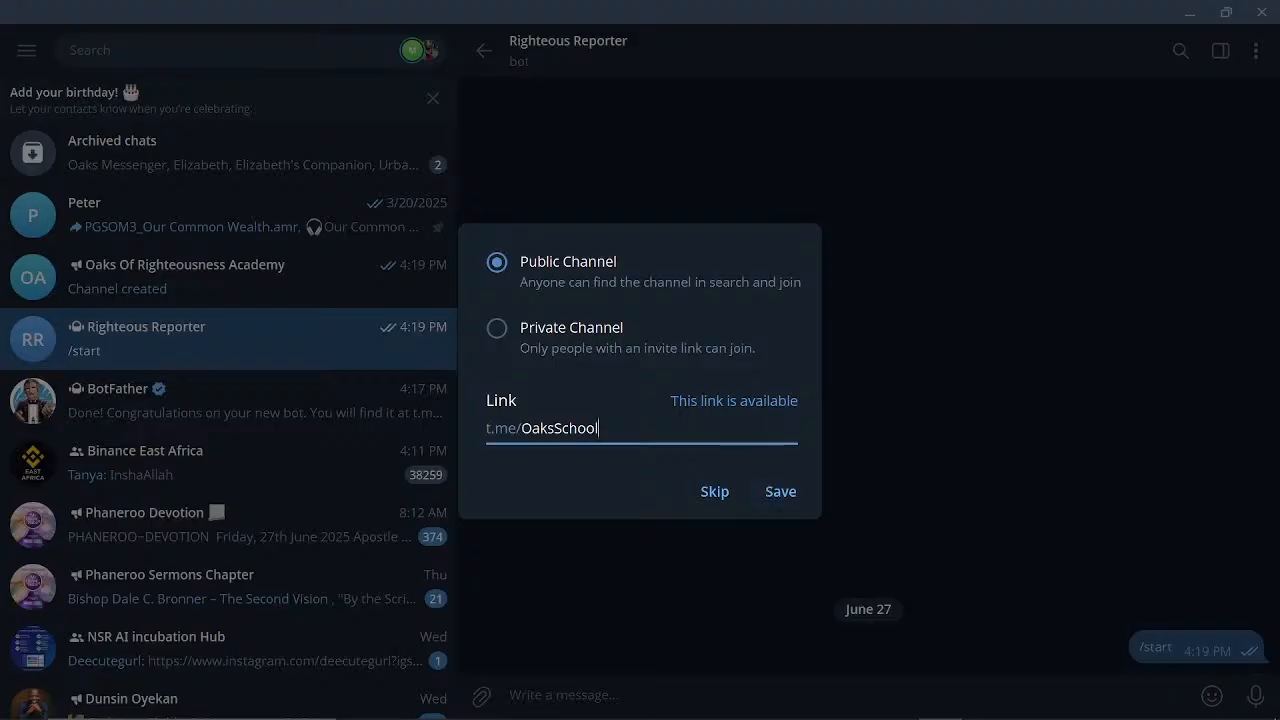
pyautogui.click(780, 500)
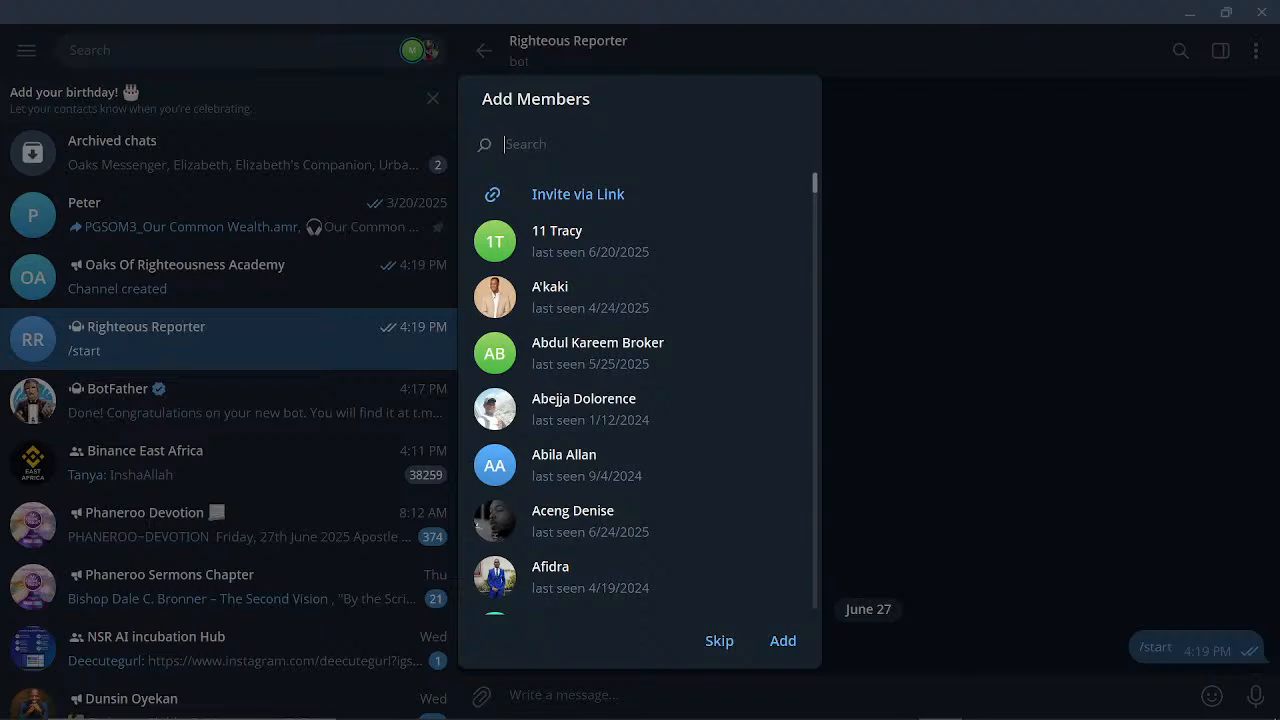
pyautogui.write('Oak')
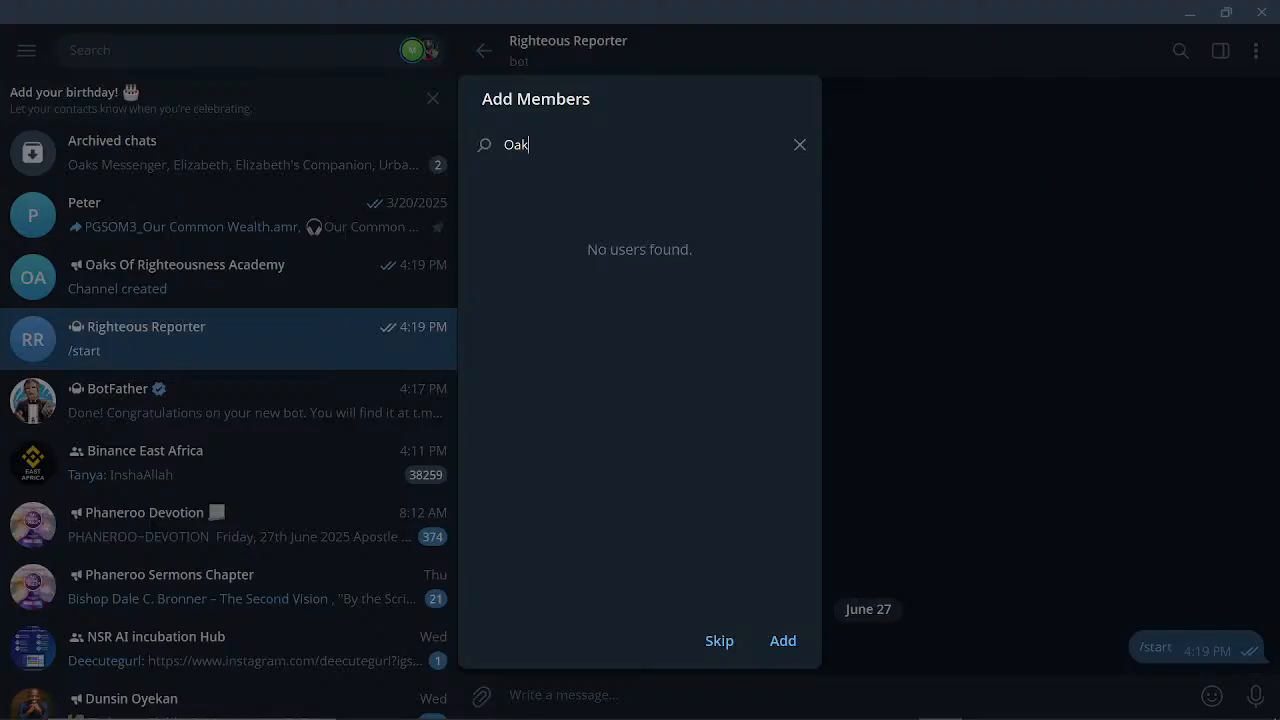
pyautogui.press('BackSpace')
pyautogui.press('BackSpace')
pyautogui.press('BackSpace')
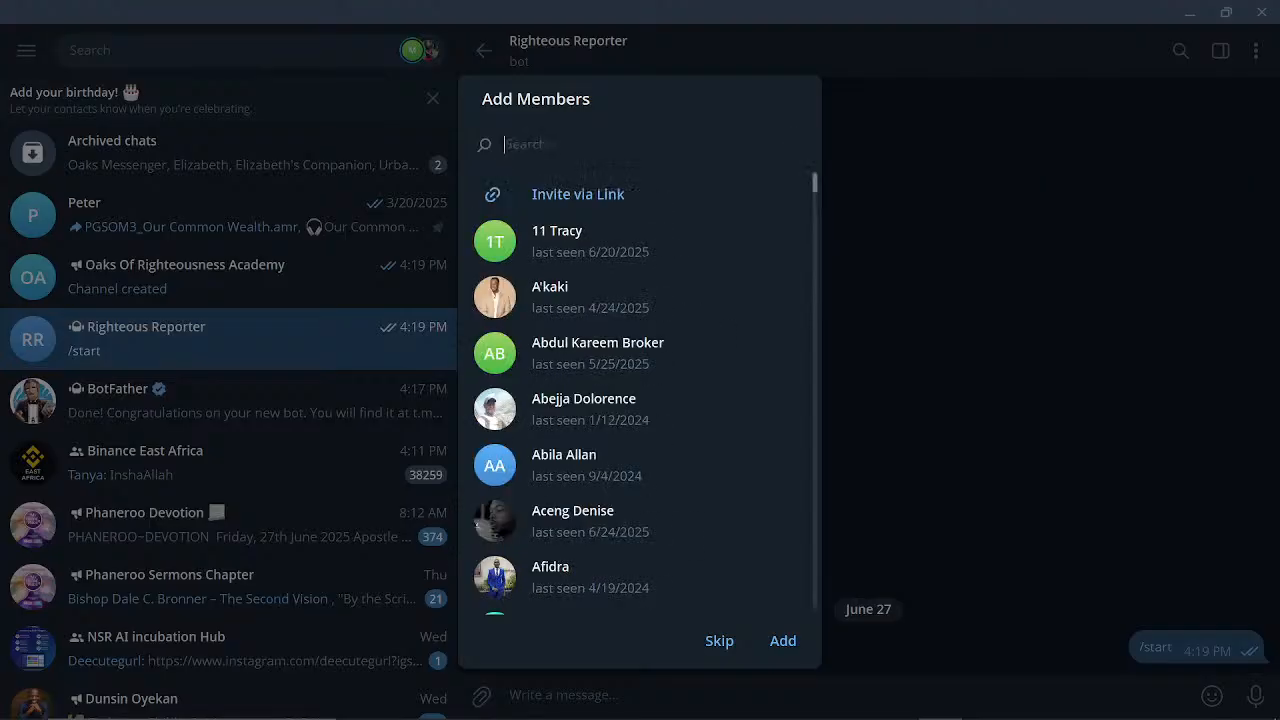
# - Add the Righteous Reporter bot to the Oaks Of Righteousness Academy channel as an administrator with the default rights
pyautogui.write('Righ')
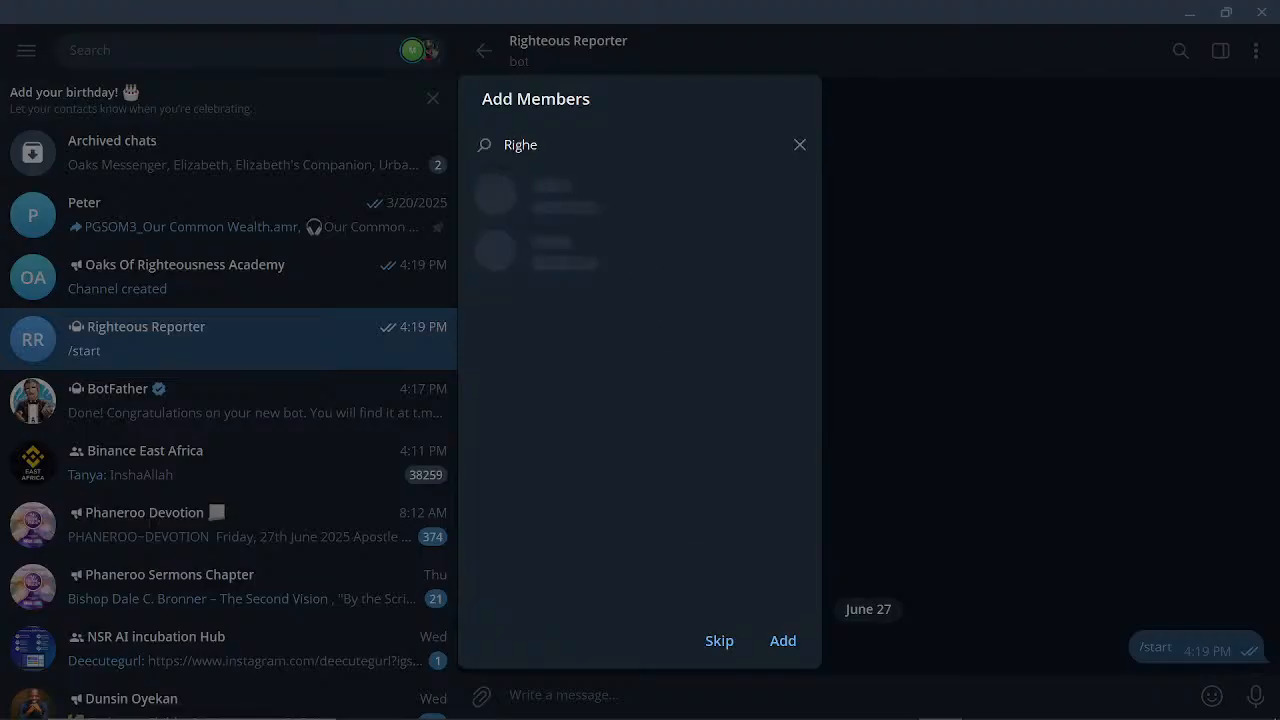
pyautogui.write('teous')
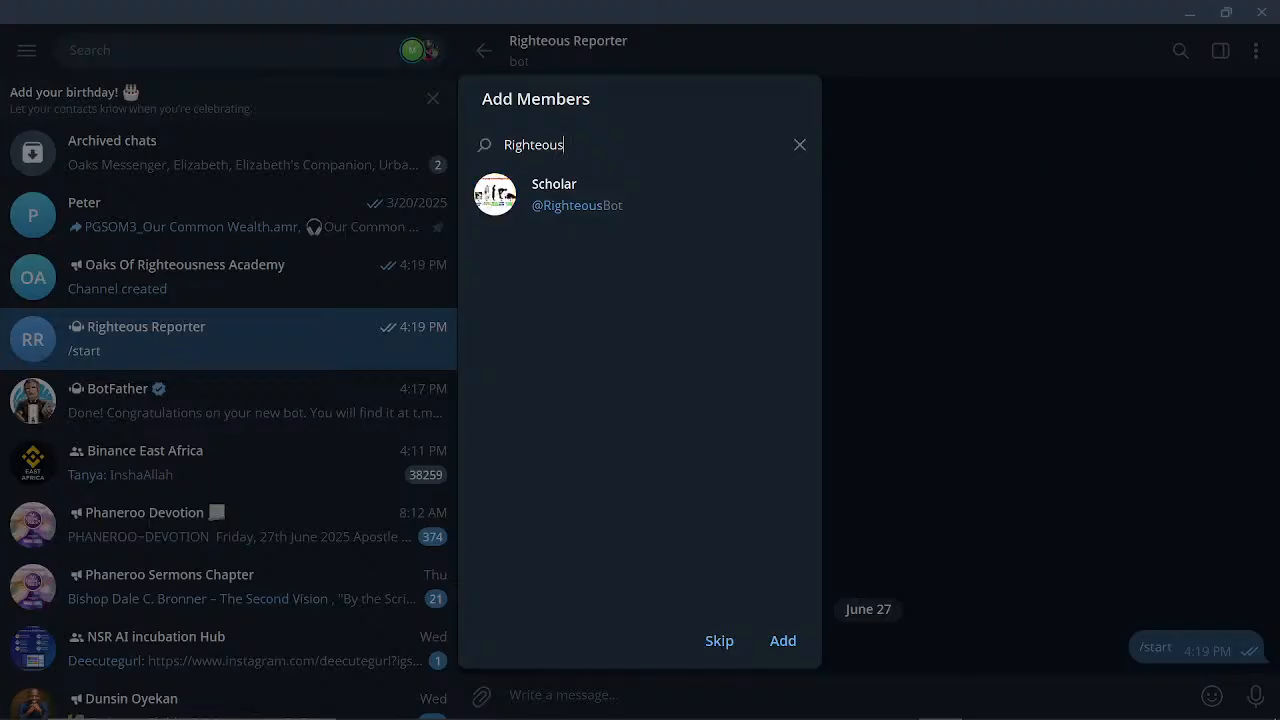
pyautogui.write('Repor')
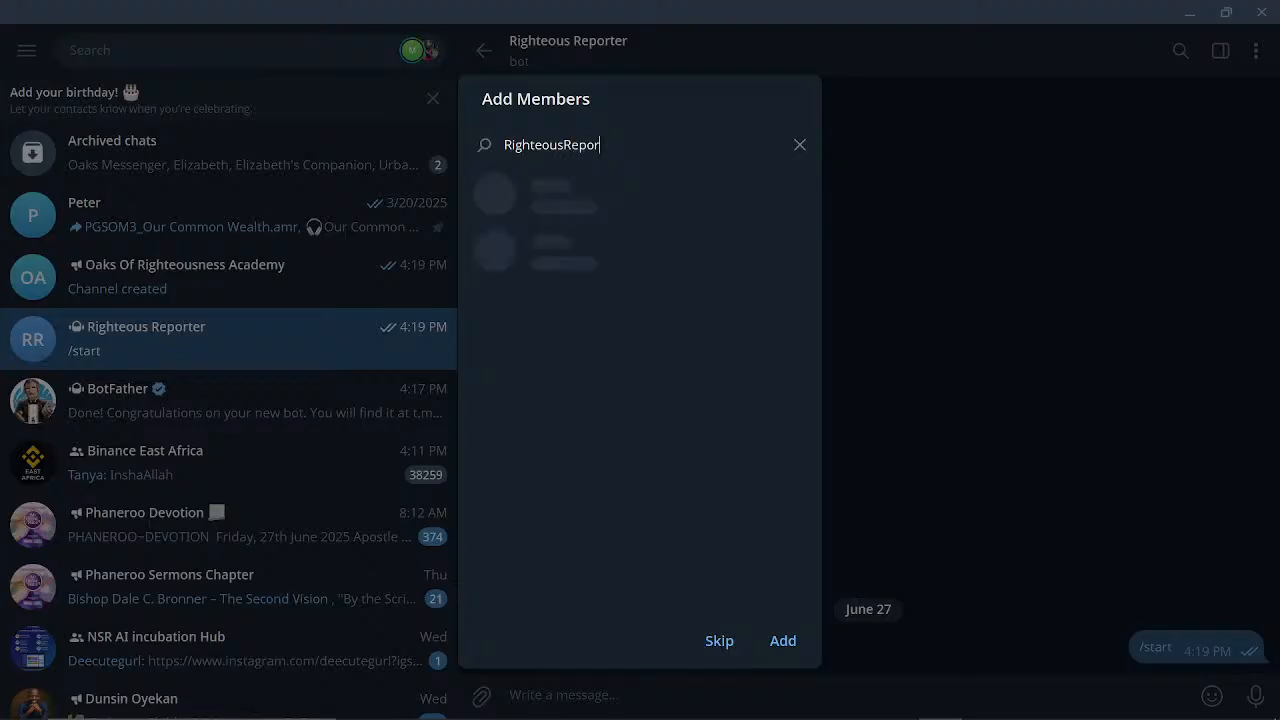
pyautogui.write('ter')
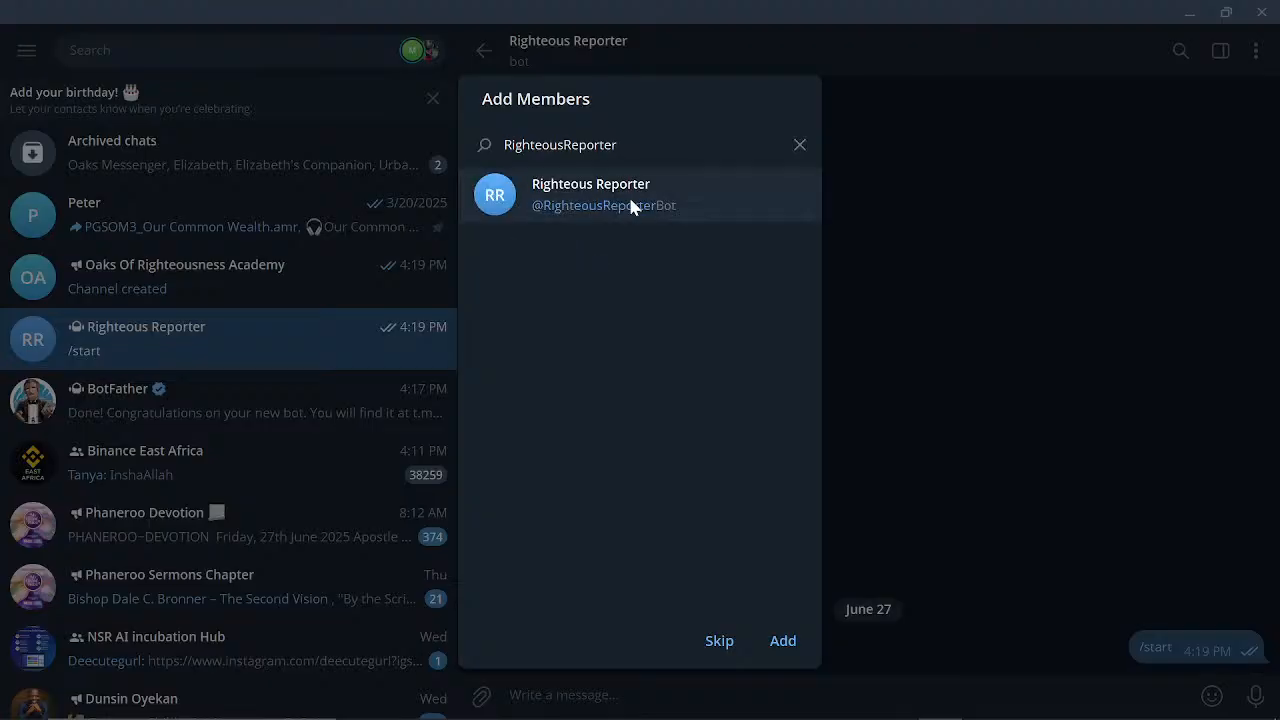
pyautogui.click(566, 204)
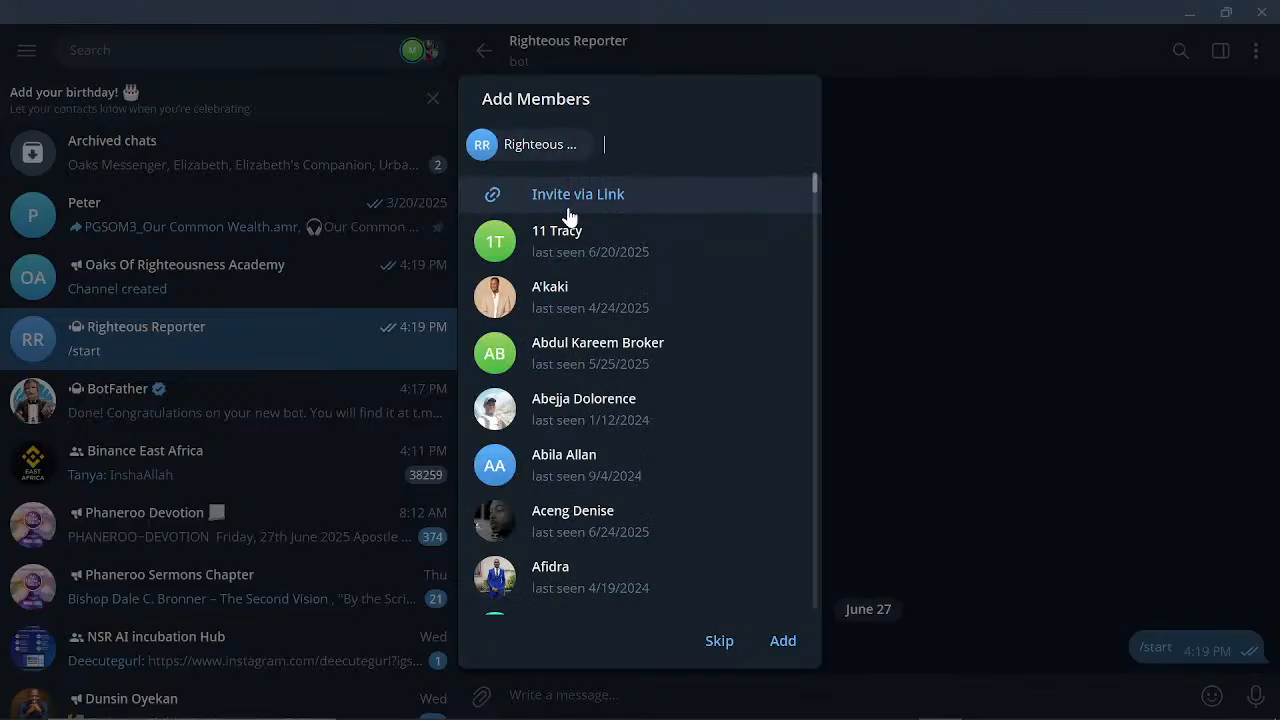
pyautogui.click(799, 646)
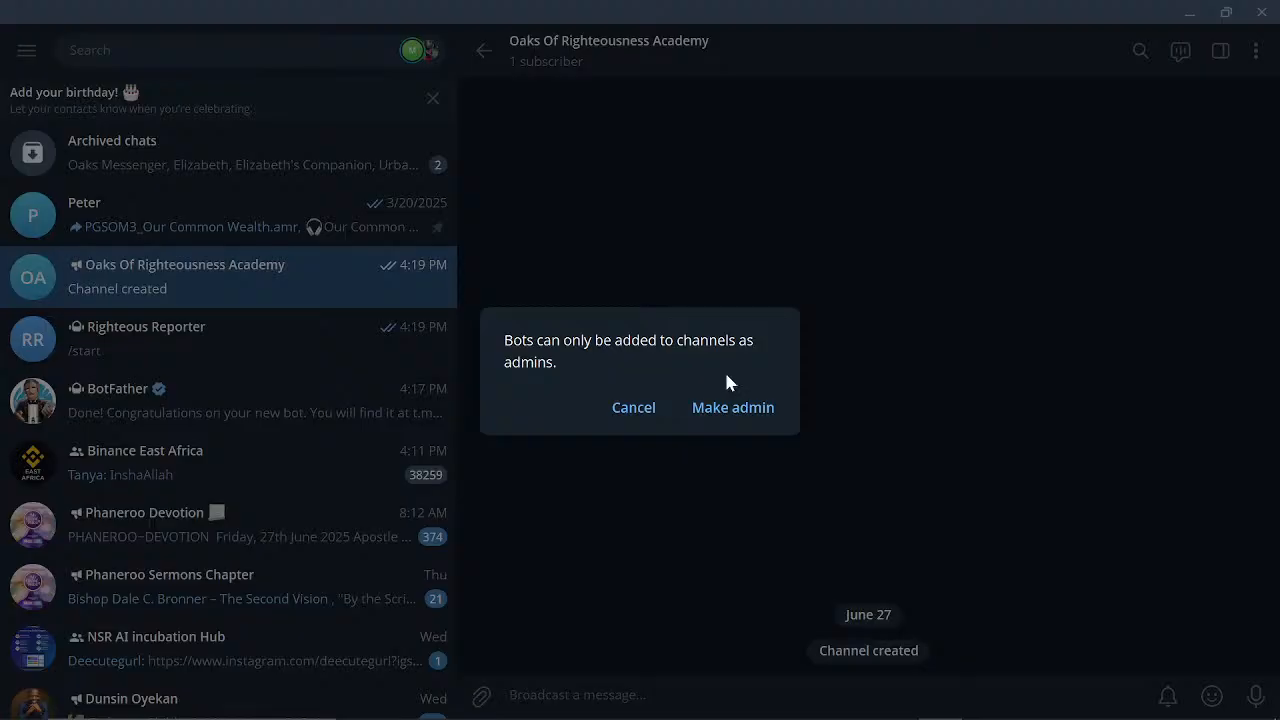
pyautogui.click(734, 406)
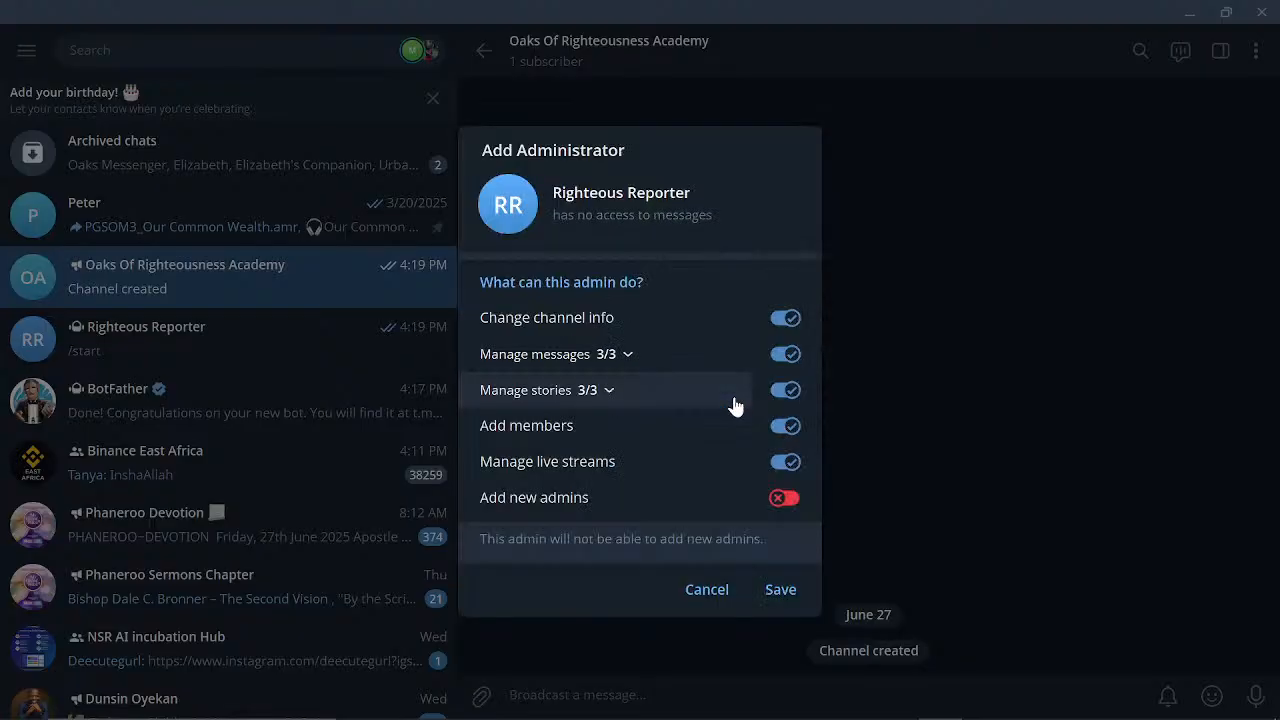
pyautogui.click(778, 590)
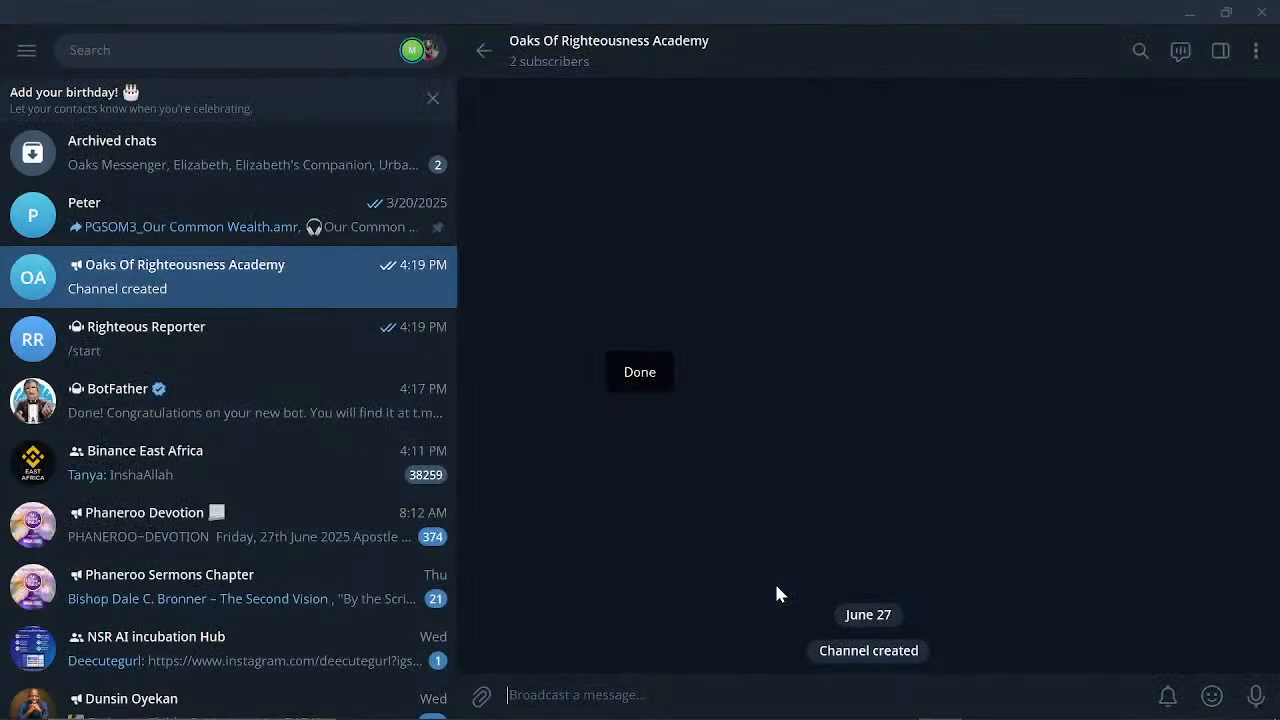
# - Check the channel's info and its administrators list
pyautogui.click(632, 70)
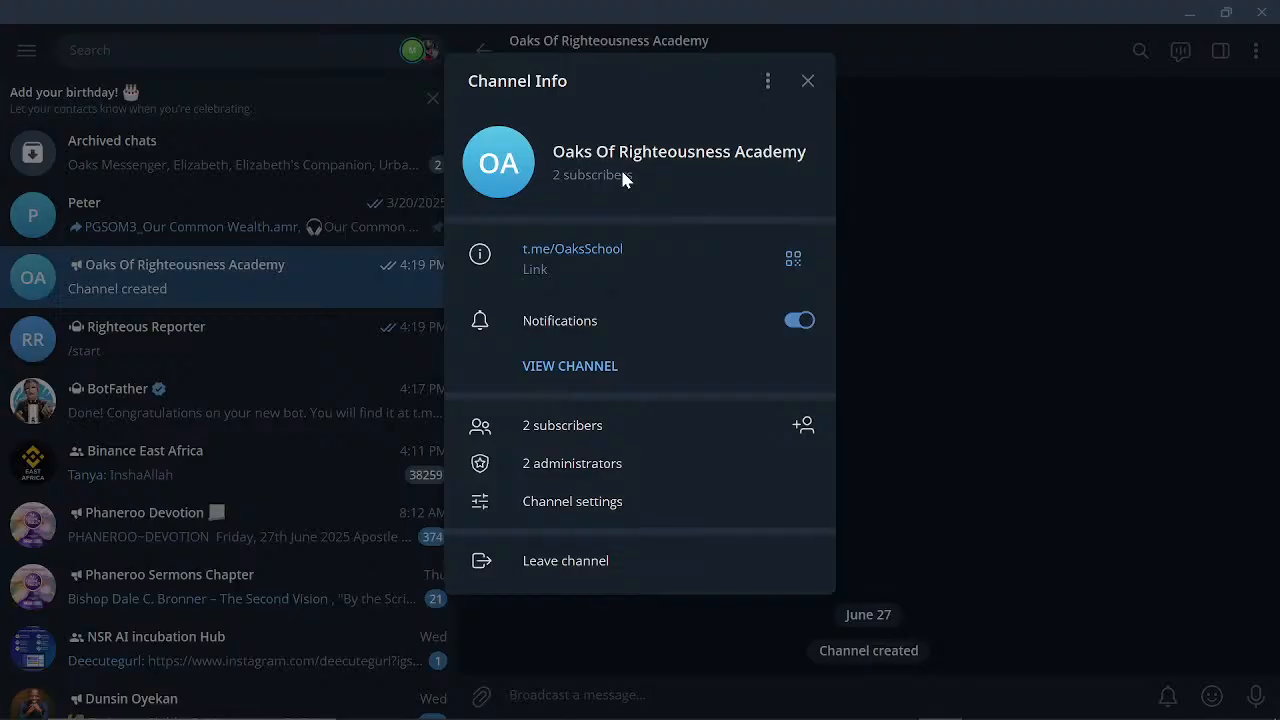
pyautogui.click(608, 470)
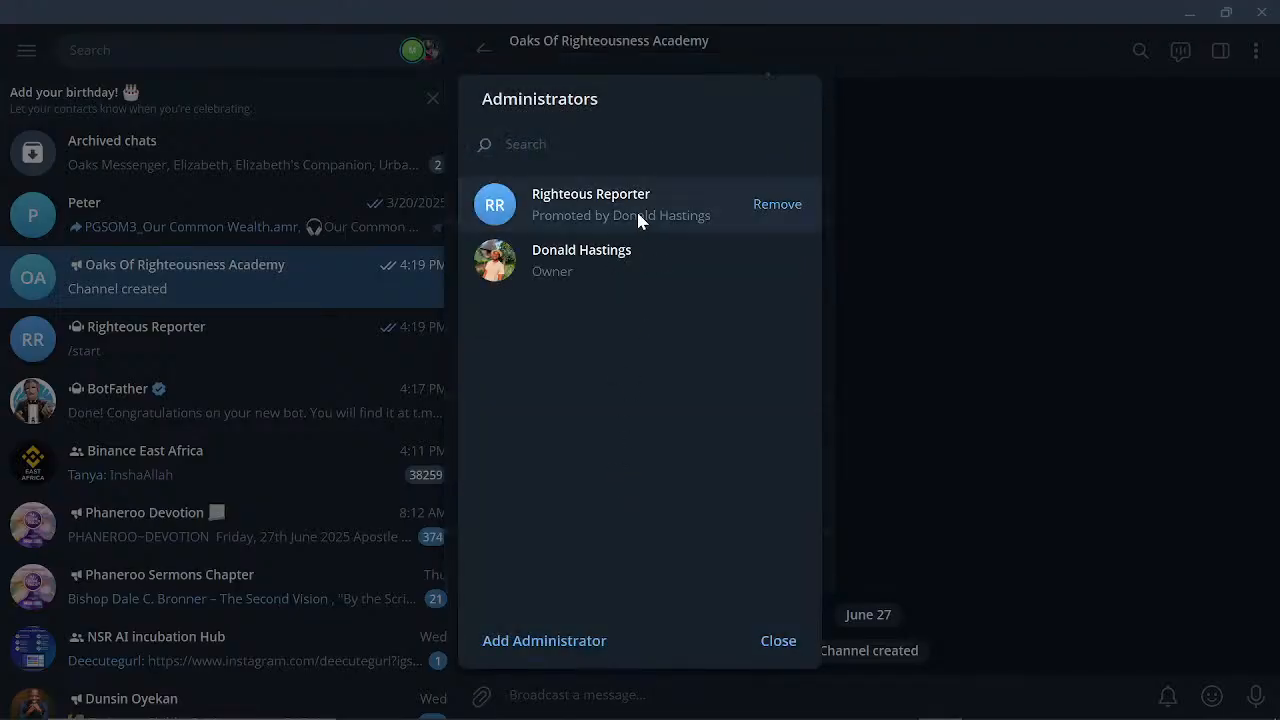
pyautogui.click(981, 236)
pyautogui.click(968, 252)
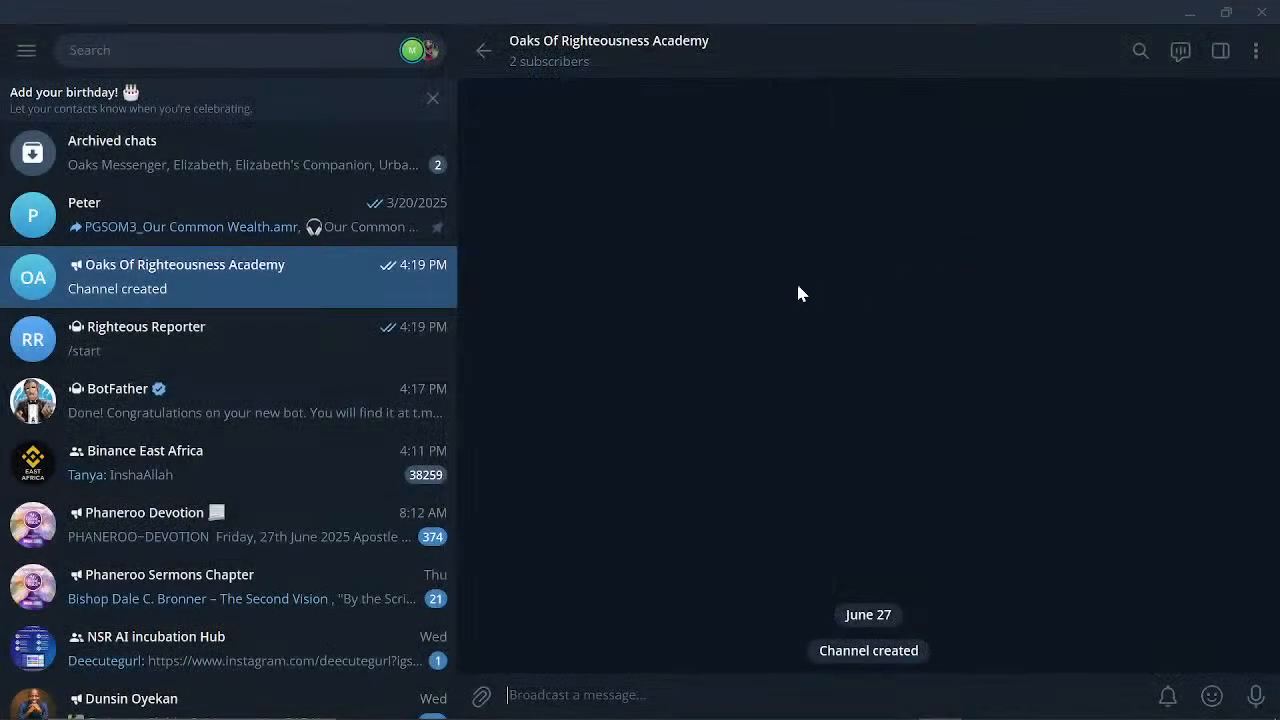
pyautogui.click(683, 68)
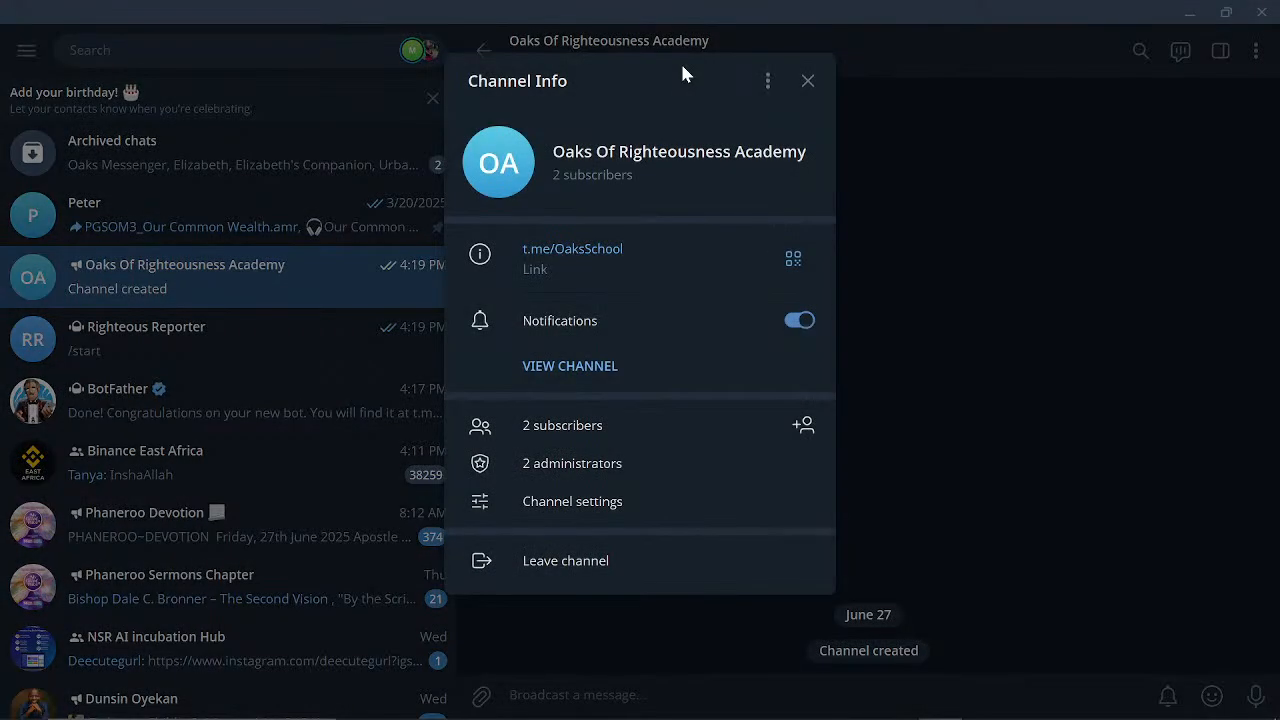
pyautogui.click(1020, 183)
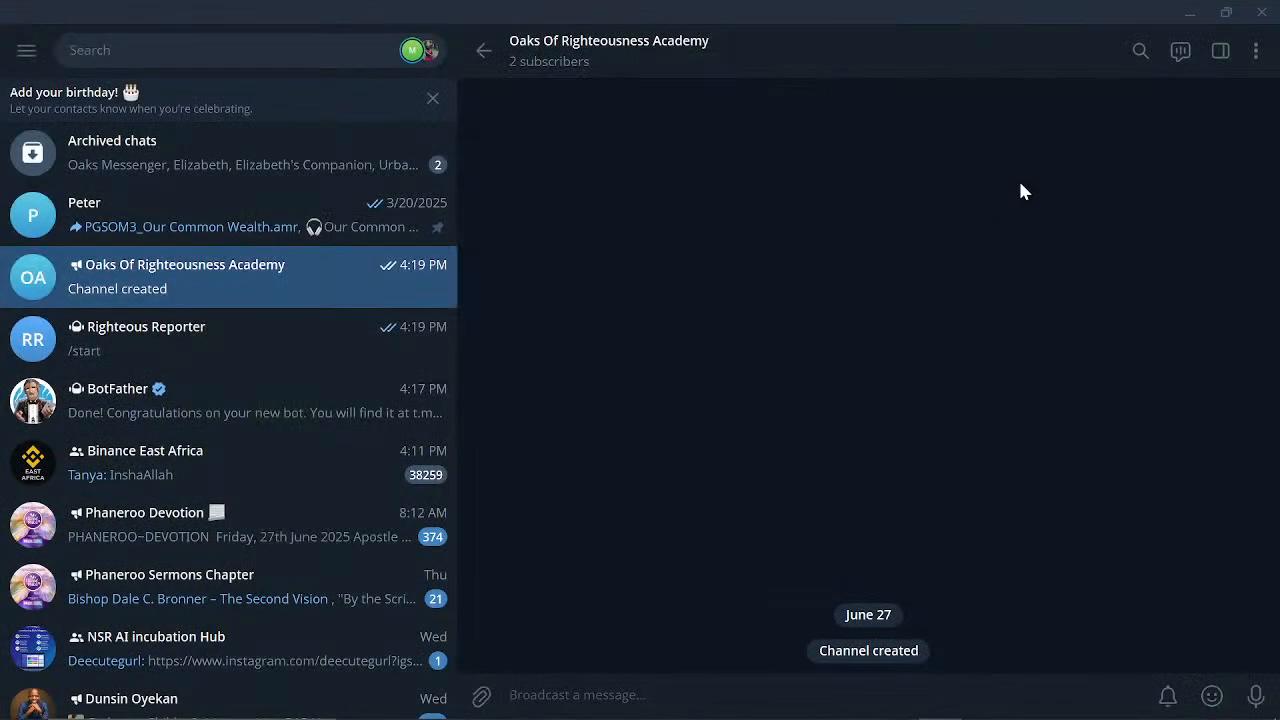
# - Switch to Chrome with the new Make scenario of Google Sheets, OpenAI and Google Docs modules
pyautogui.moveTo(852, 705)
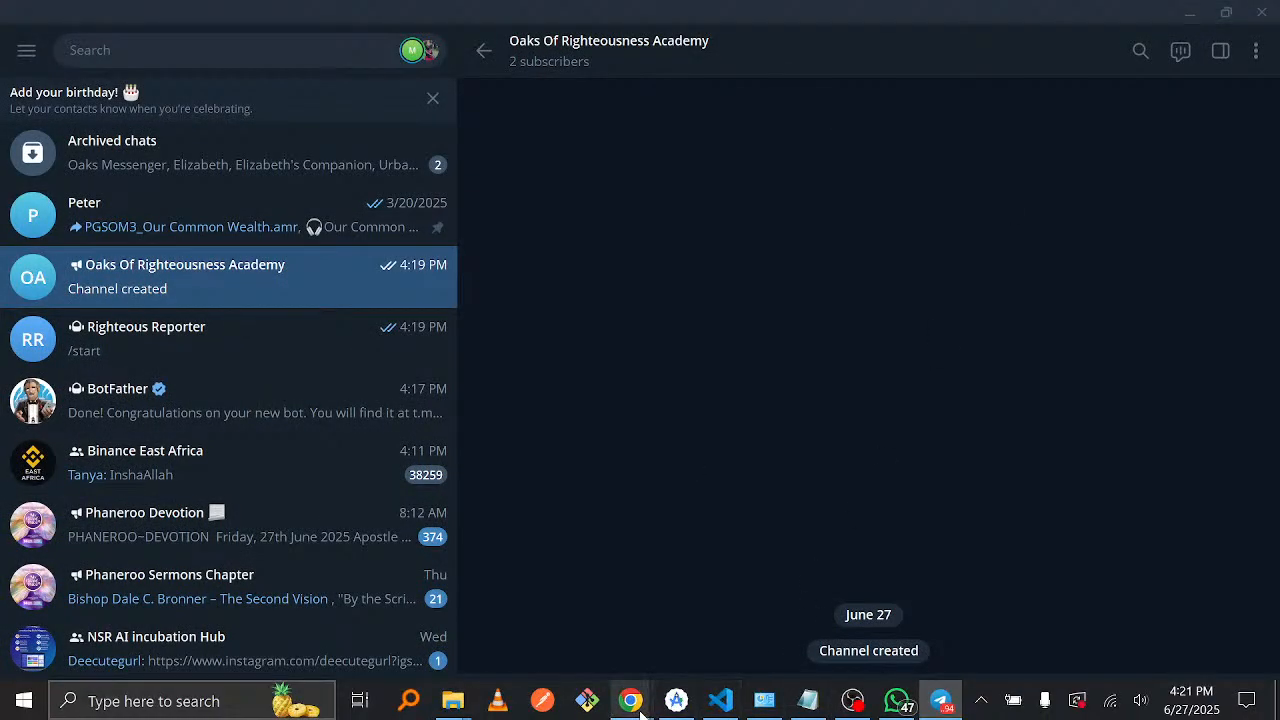
pyautogui.moveTo(631, 700)
pyautogui.click(740, 628)
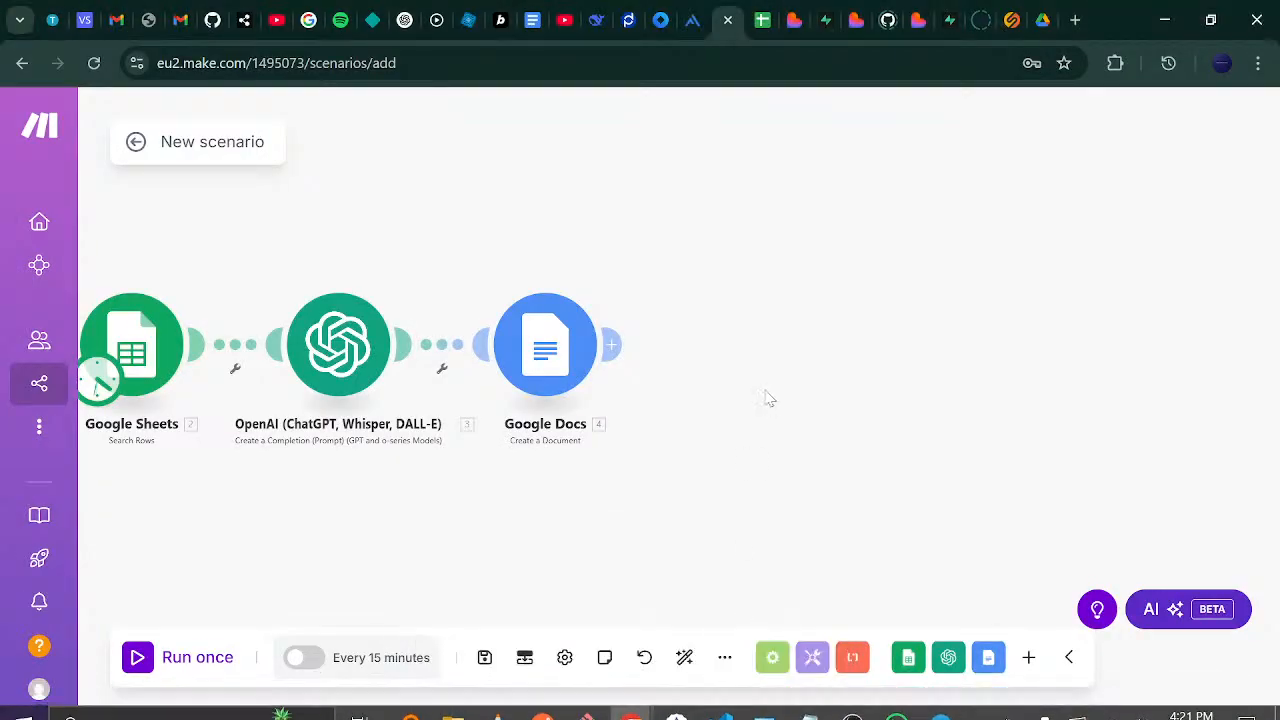
pyautogui.moveTo(661, 501); pyautogui.dragTo(788, 494)
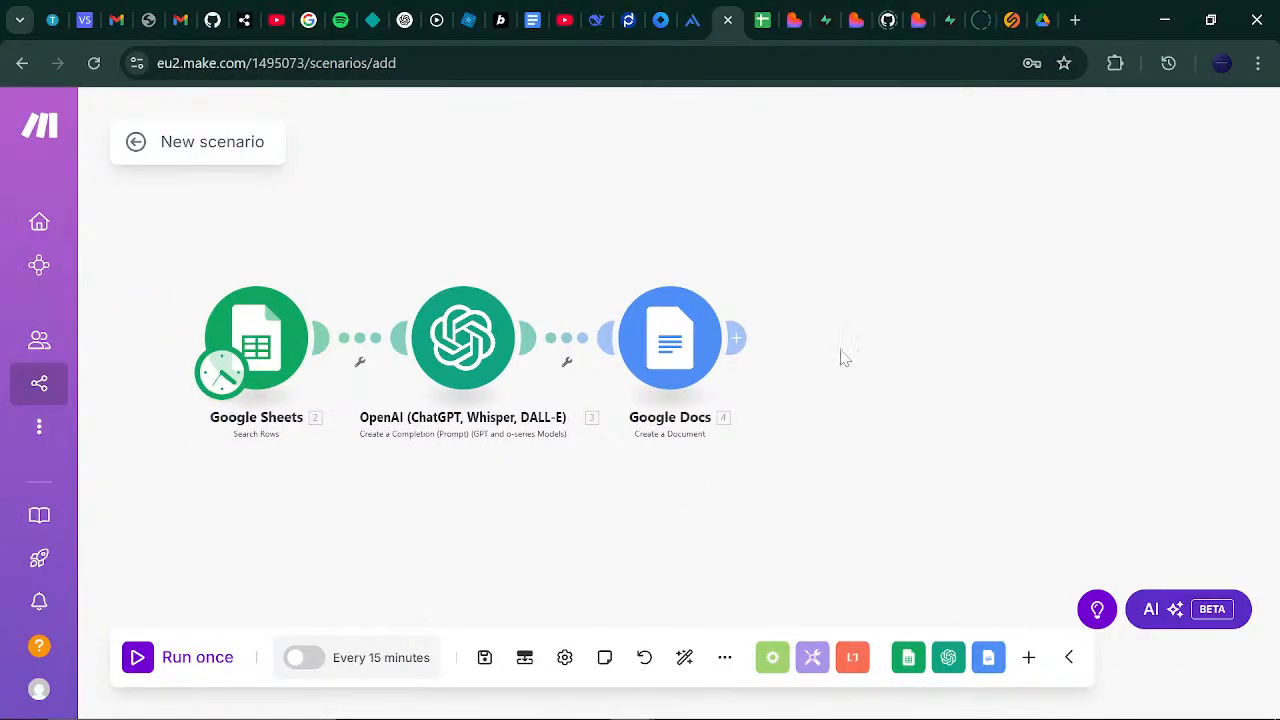
pyautogui.click(735, 339)
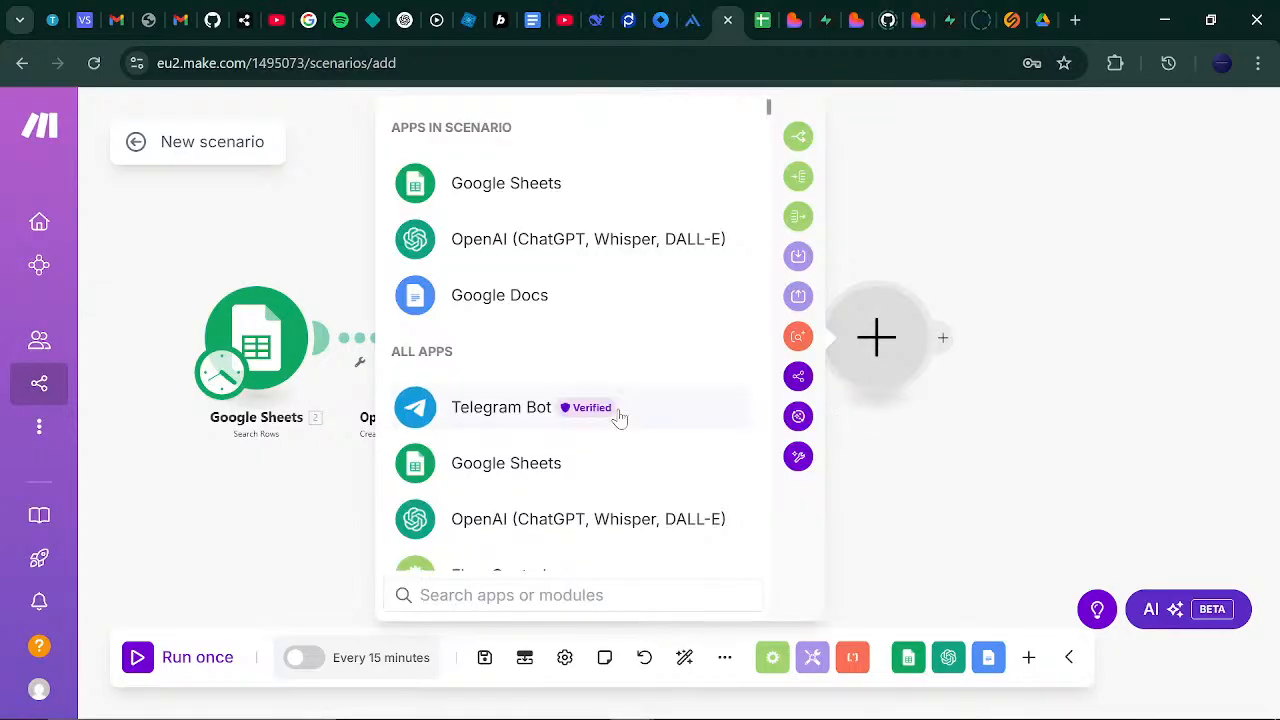
pyautogui.click(491, 410)
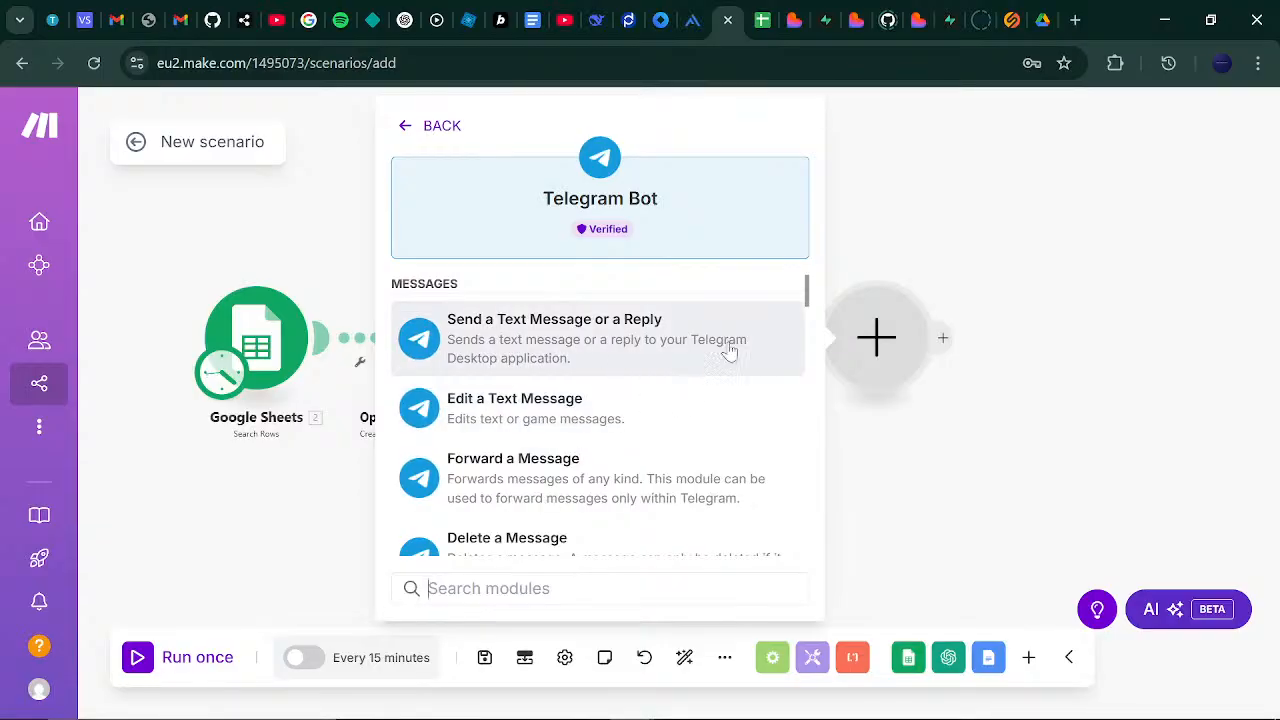
pyautogui.moveTo(809, 282); pyautogui.dragTo(806, 175)
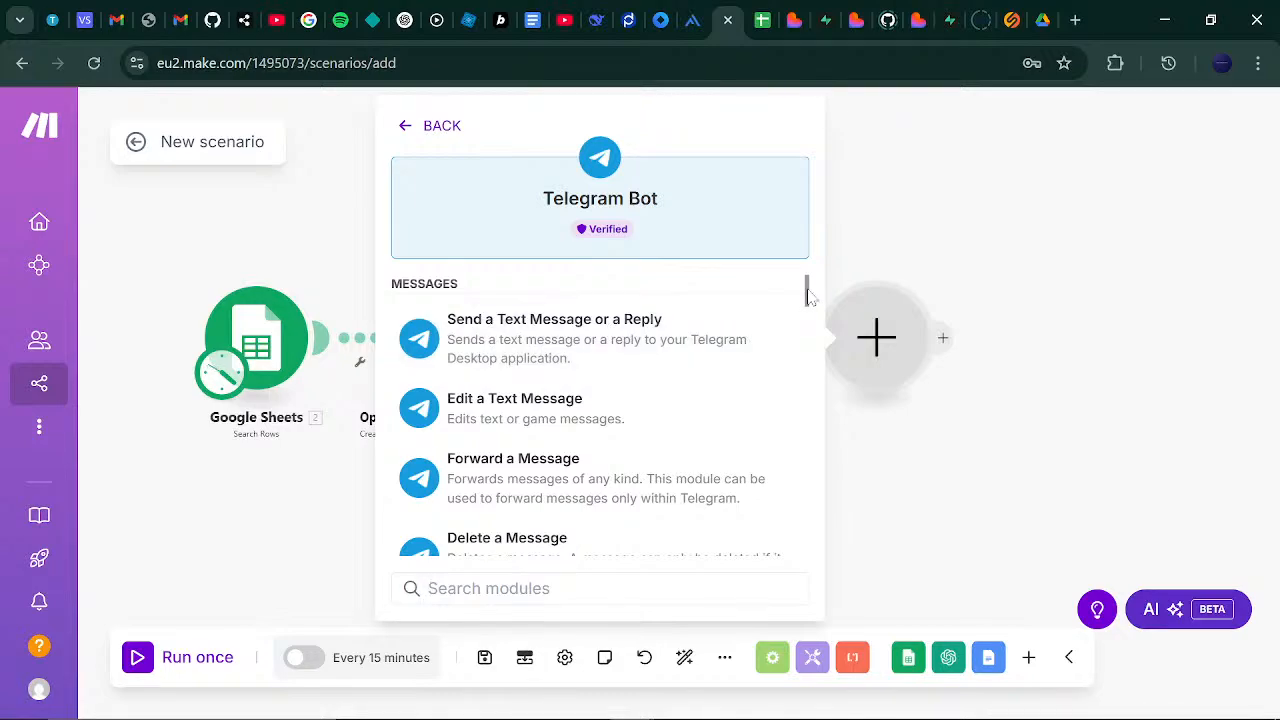
pyautogui.moveTo(810, 296); pyautogui.dragTo(802, 420)
pyautogui.click(912, 207)
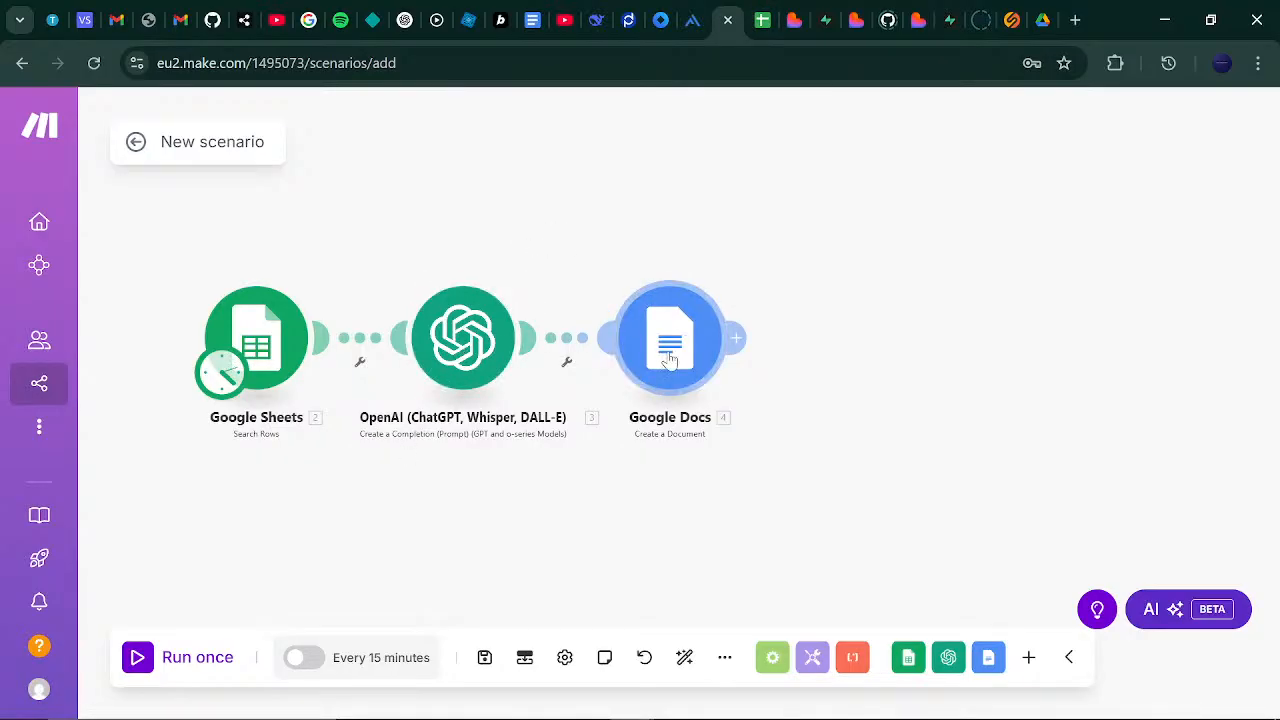
# - Append a Google Docs Download a Document module after Create a Document and set its type to PDF Document (.pdf)
pyautogui.click(739, 336)
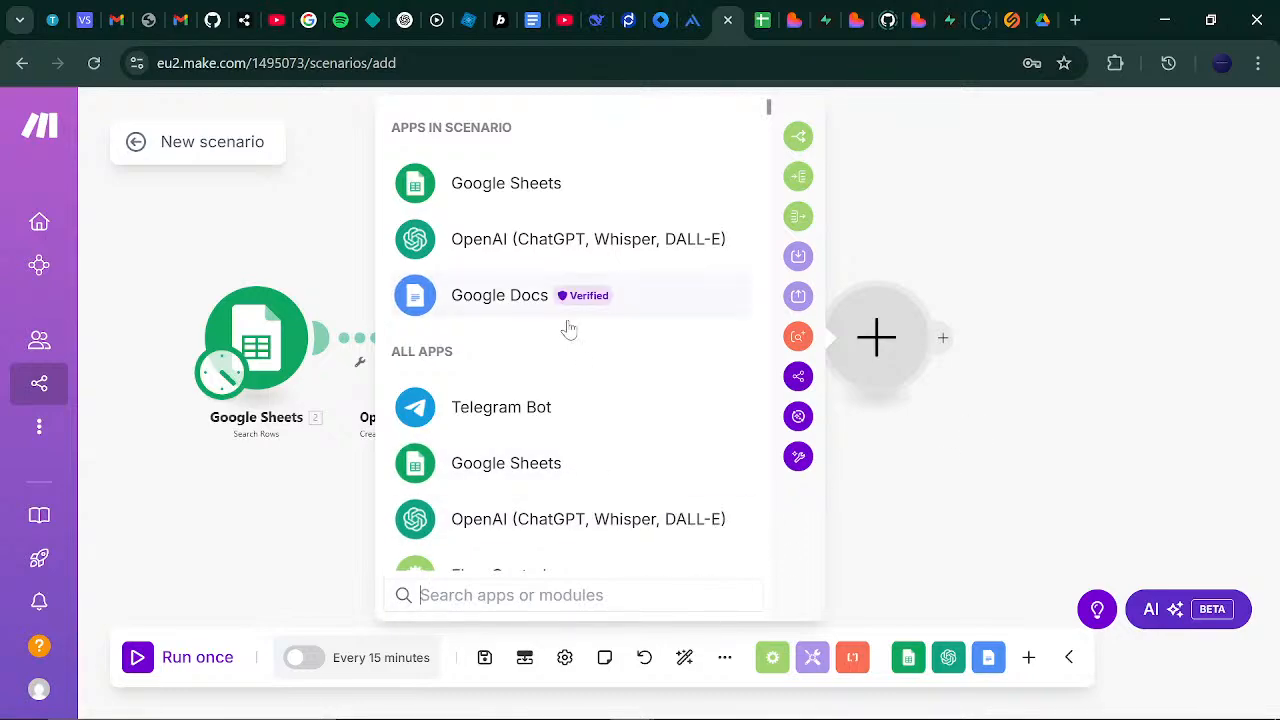
pyautogui.click(503, 303)
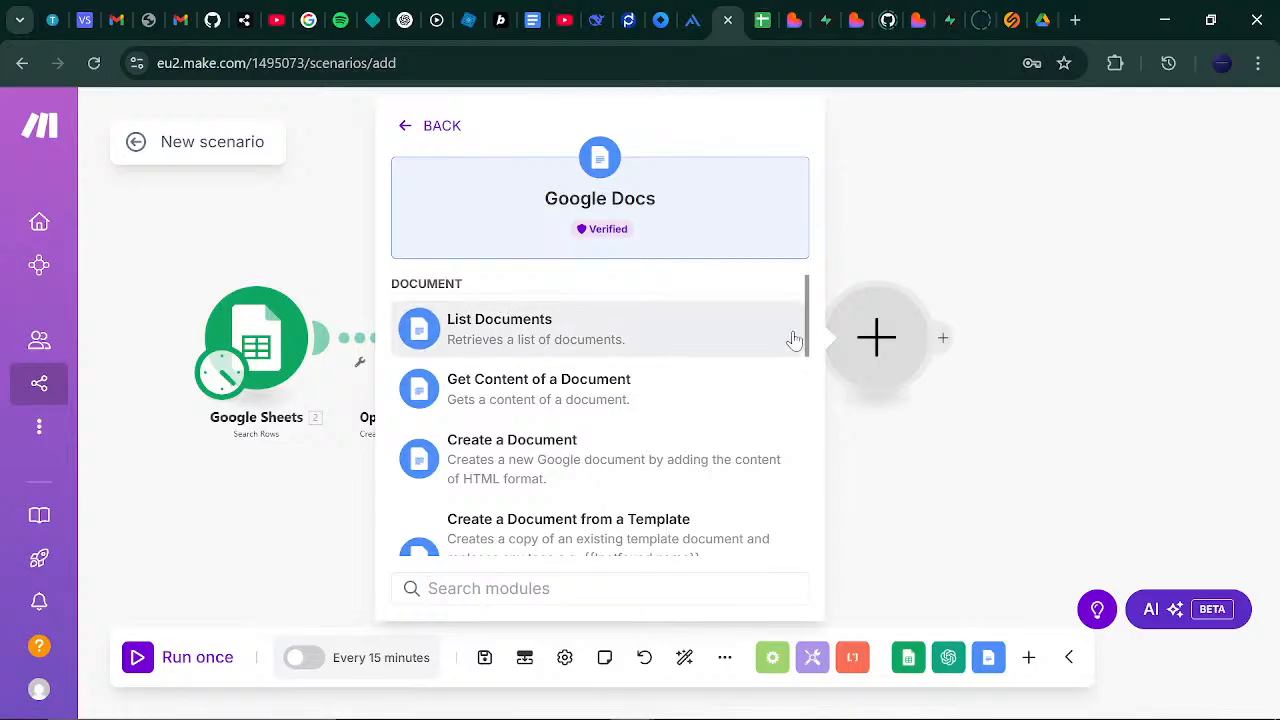
pyautogui.moveTo(808, 323); pyautogui.dragTo(800, 527)
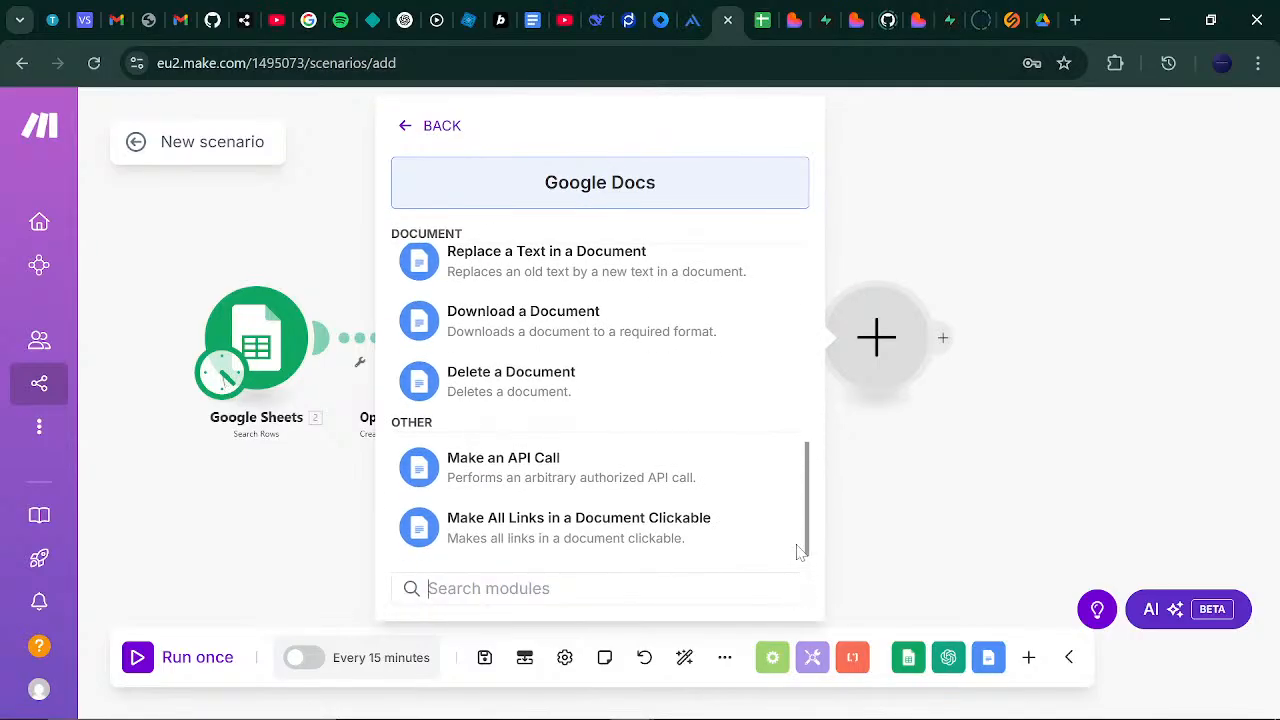
pyautogui.click(581, 341)
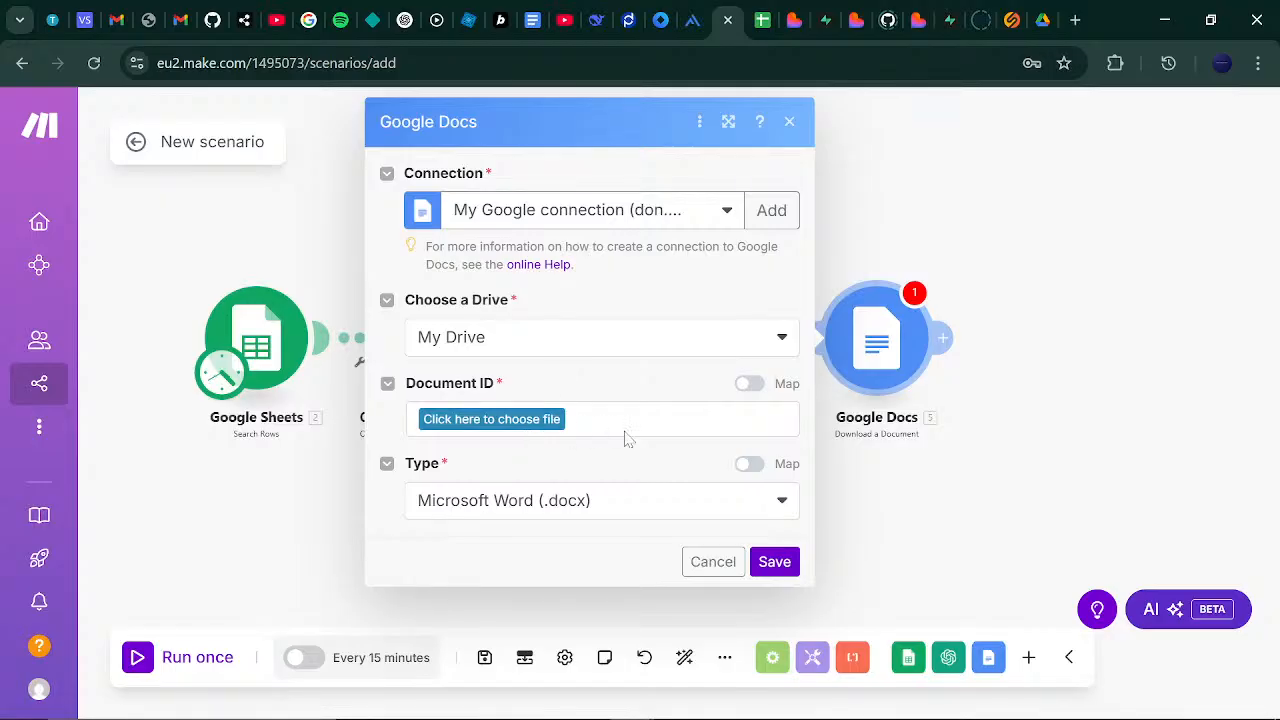
pyautogui.click(780, 505)
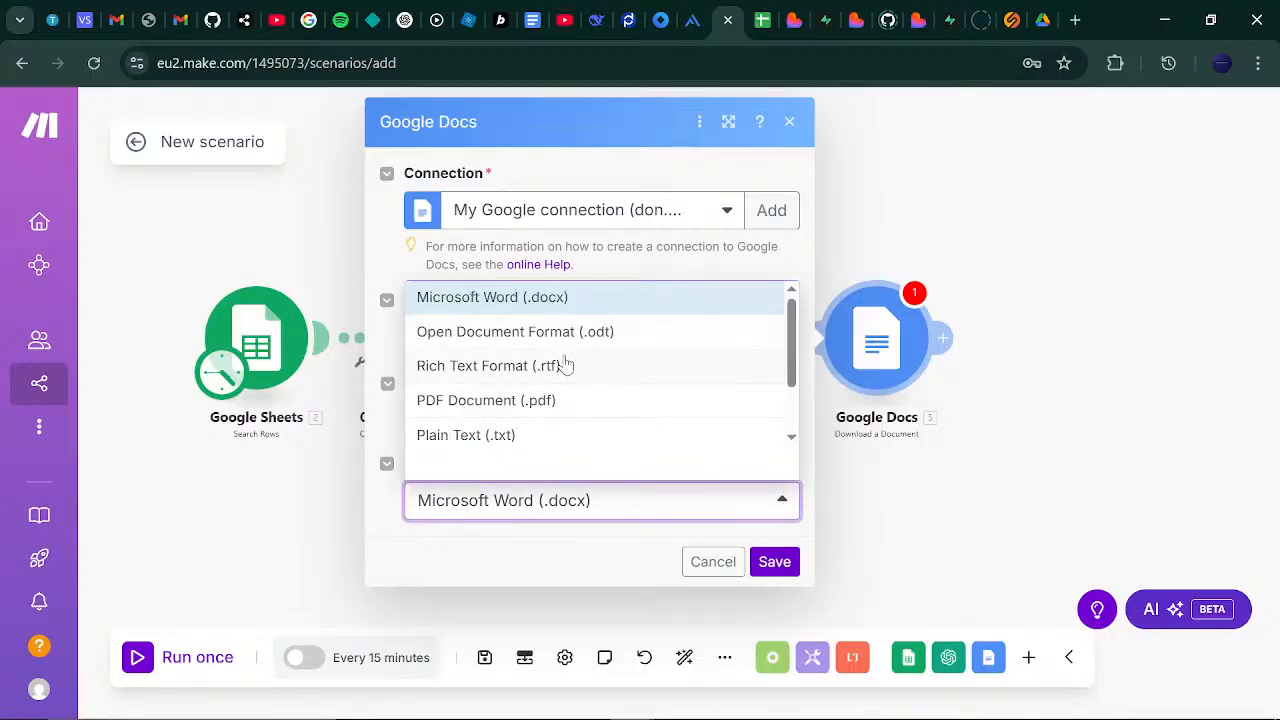
pyautogui.click(569, 401)
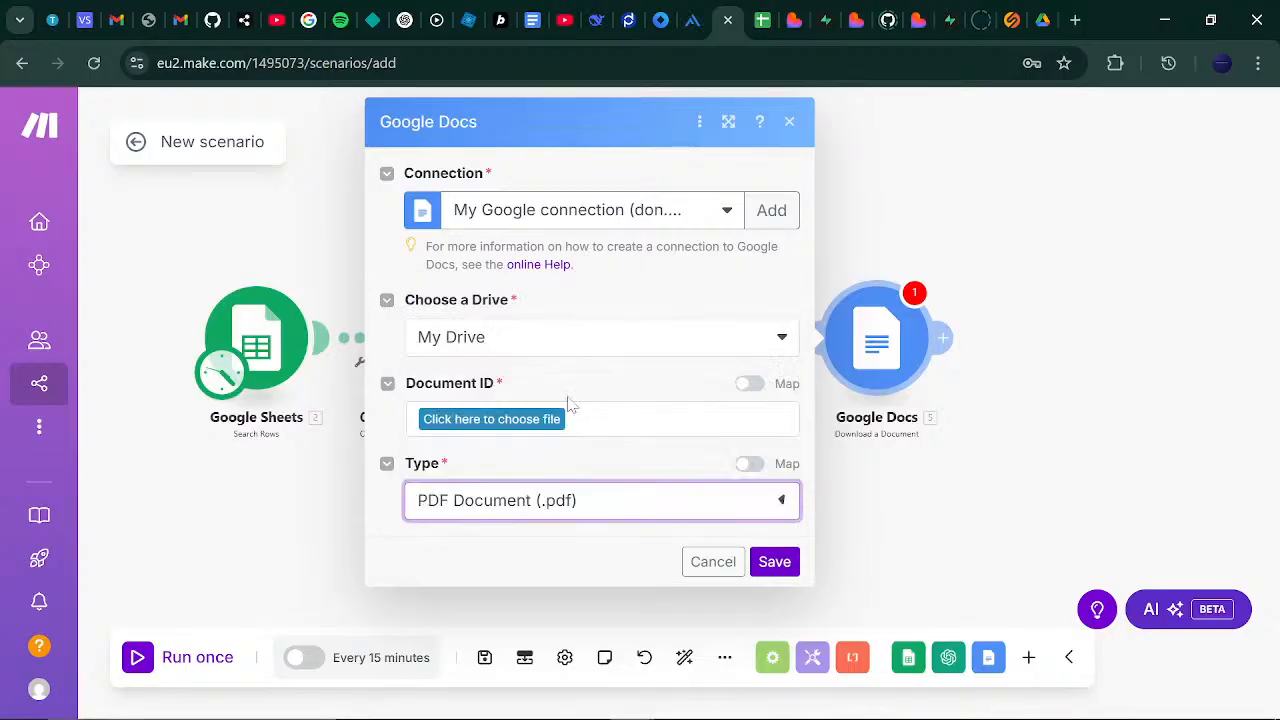
# - Map the Download a Document module's Document ID to the Document ID output of Create a Document
pyautogui.click(540, 420)
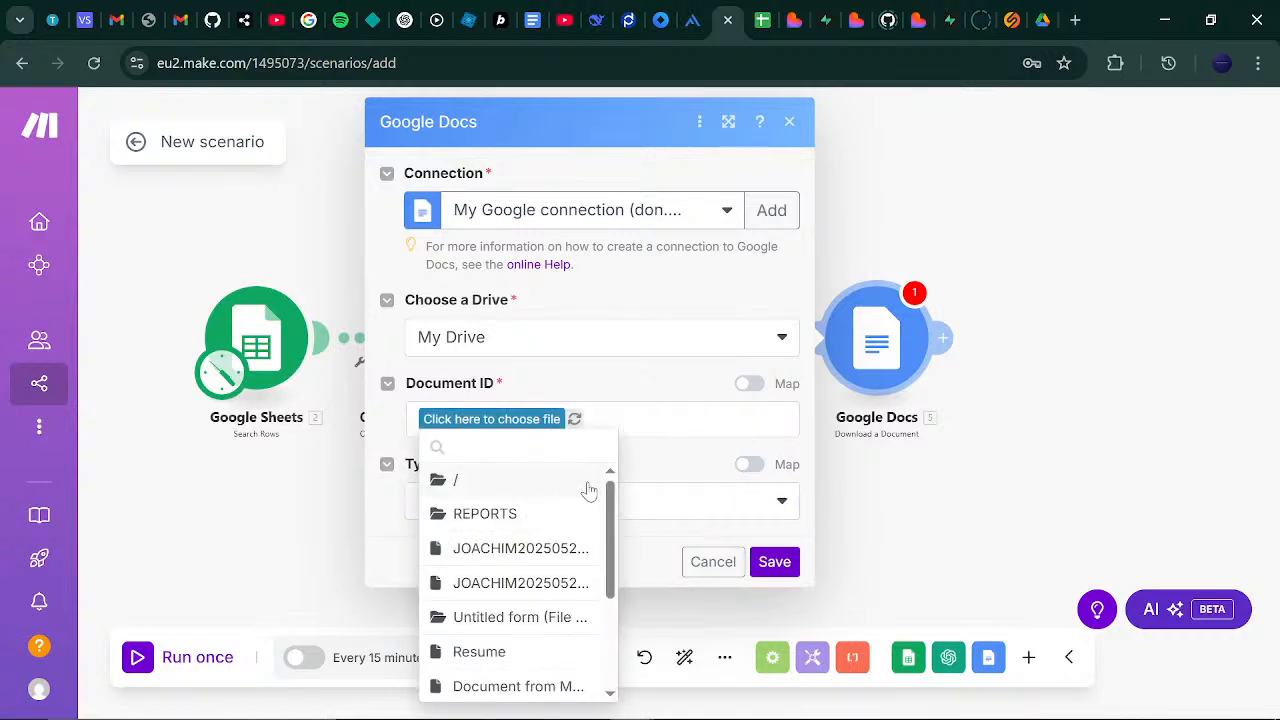
pyautogui.click(626, 382)
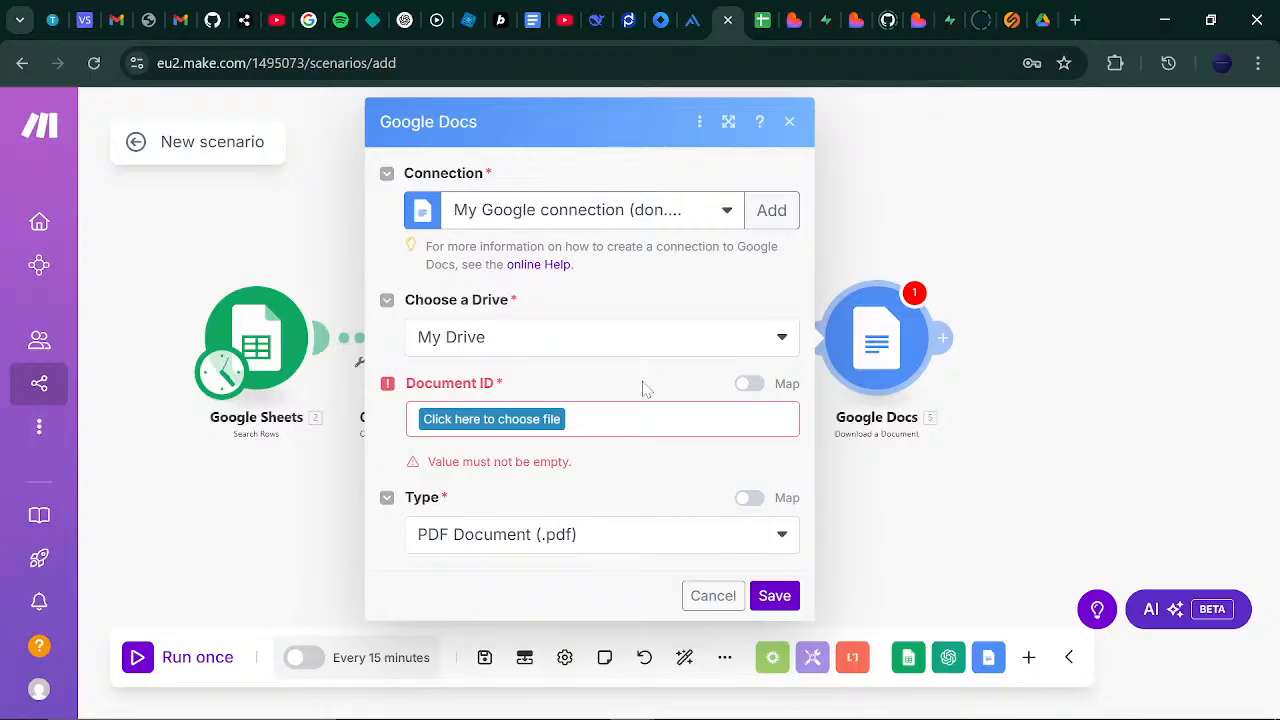
pyautogui.click(750, 385)
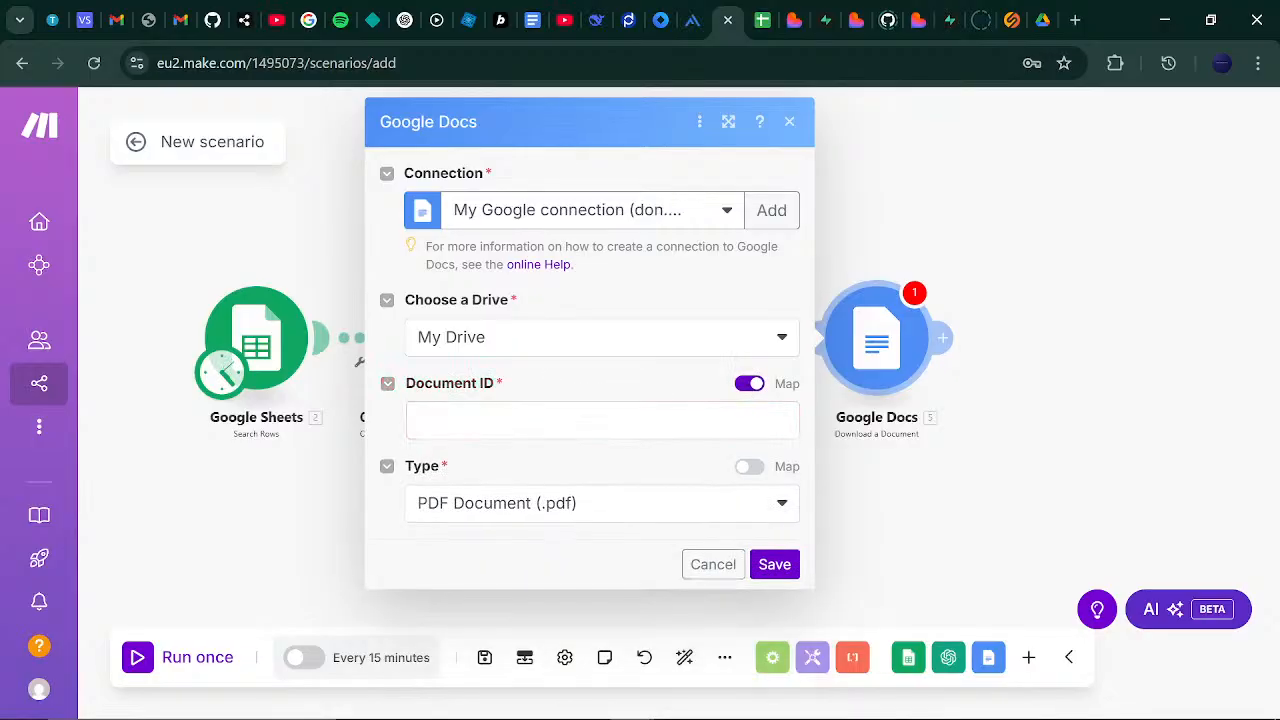
pyautogui.click(750, 384)
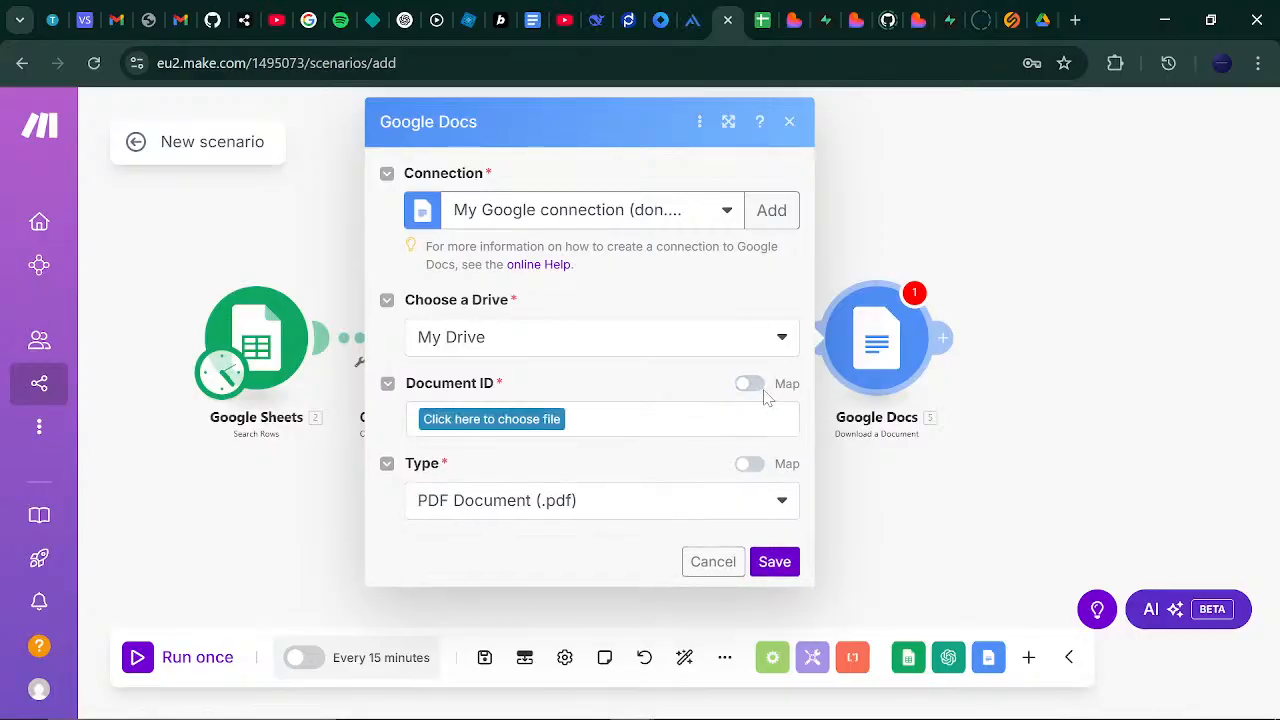
pyautogui.click(750, 384)
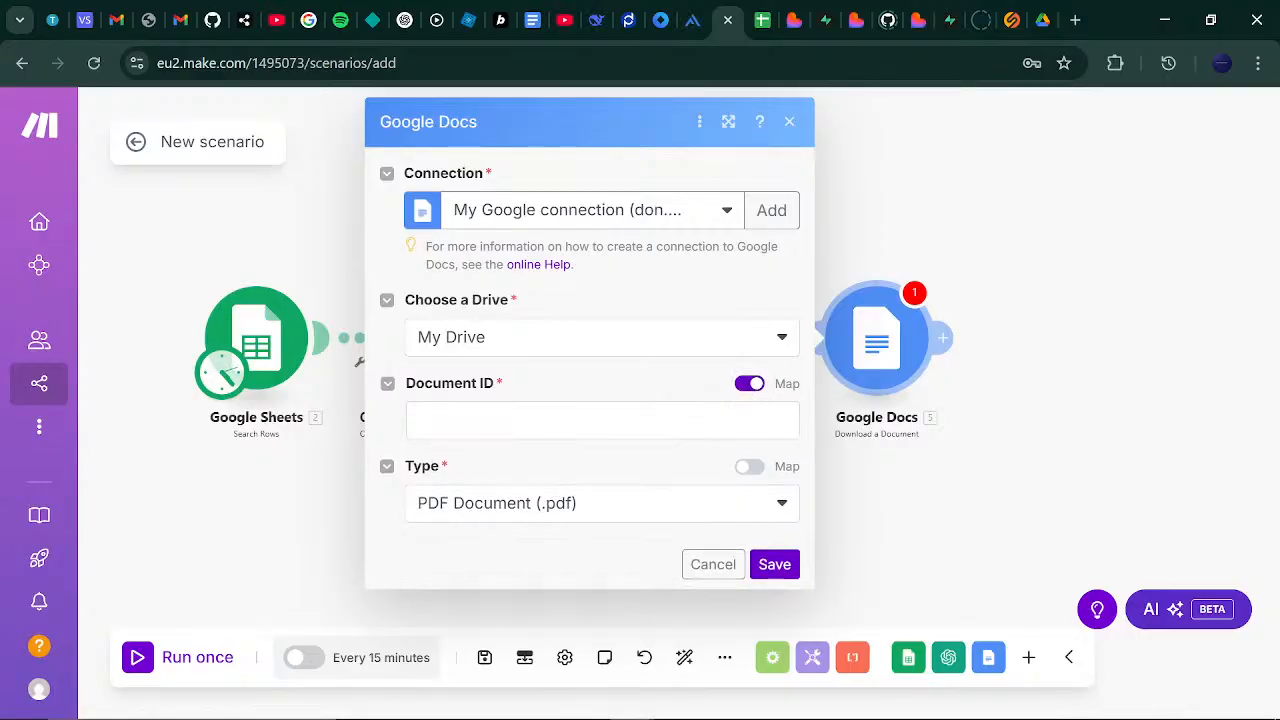
pyautogui.click(602, 420)
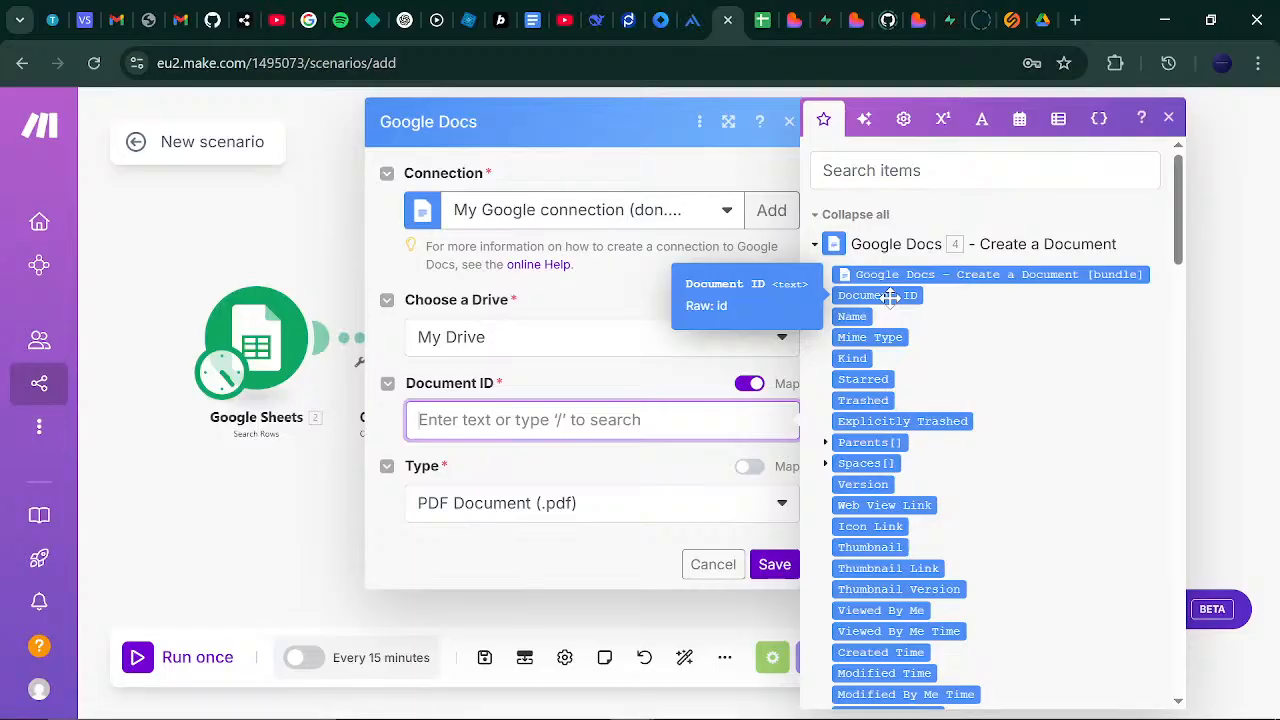
pyautogui.click(889, 297)
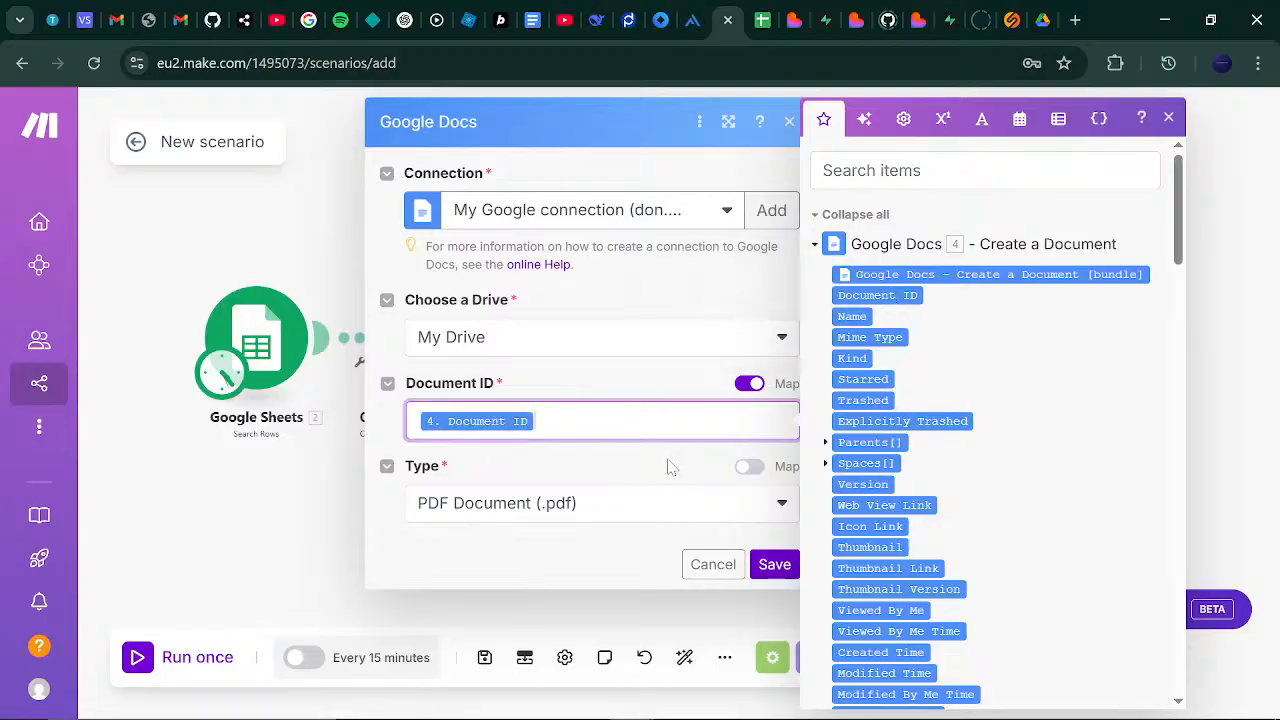
pyautogui.click(670, 467)
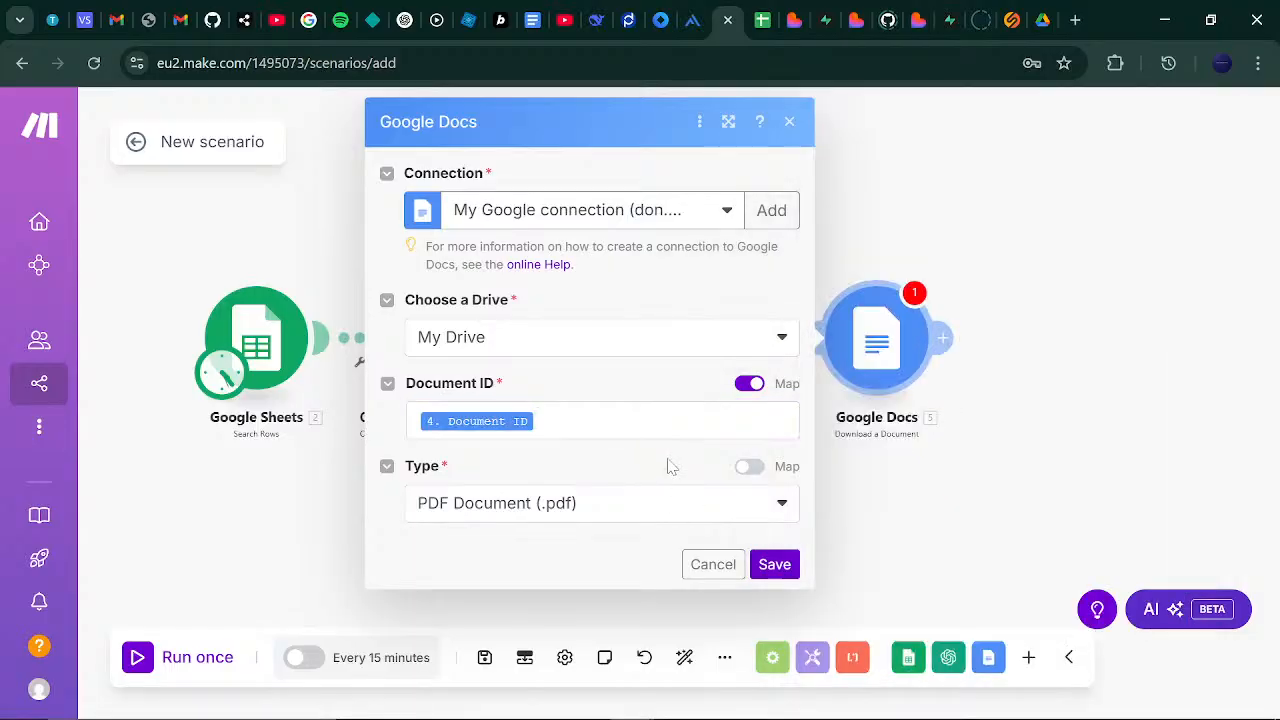
# - Confirm PDF Document (.pdf) as the download type and save the Download a Document module
pyautogui.click(751, 503)
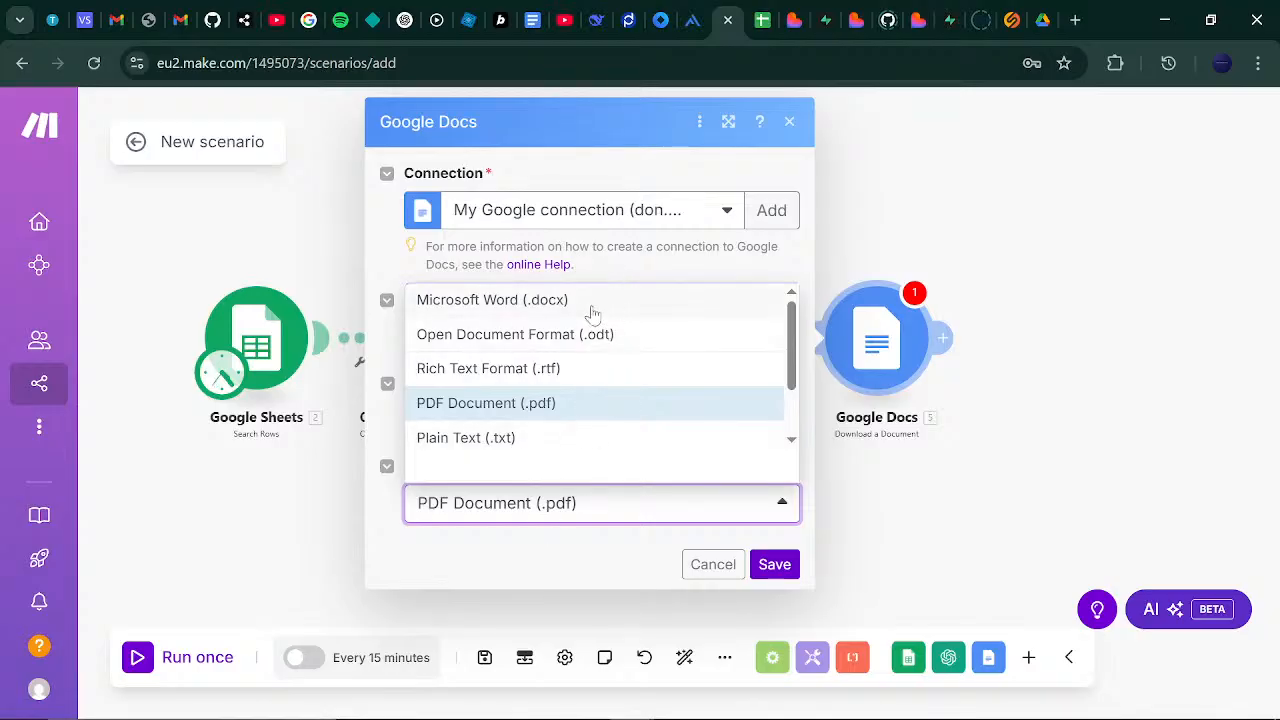
pyautogui.click(589, 405)
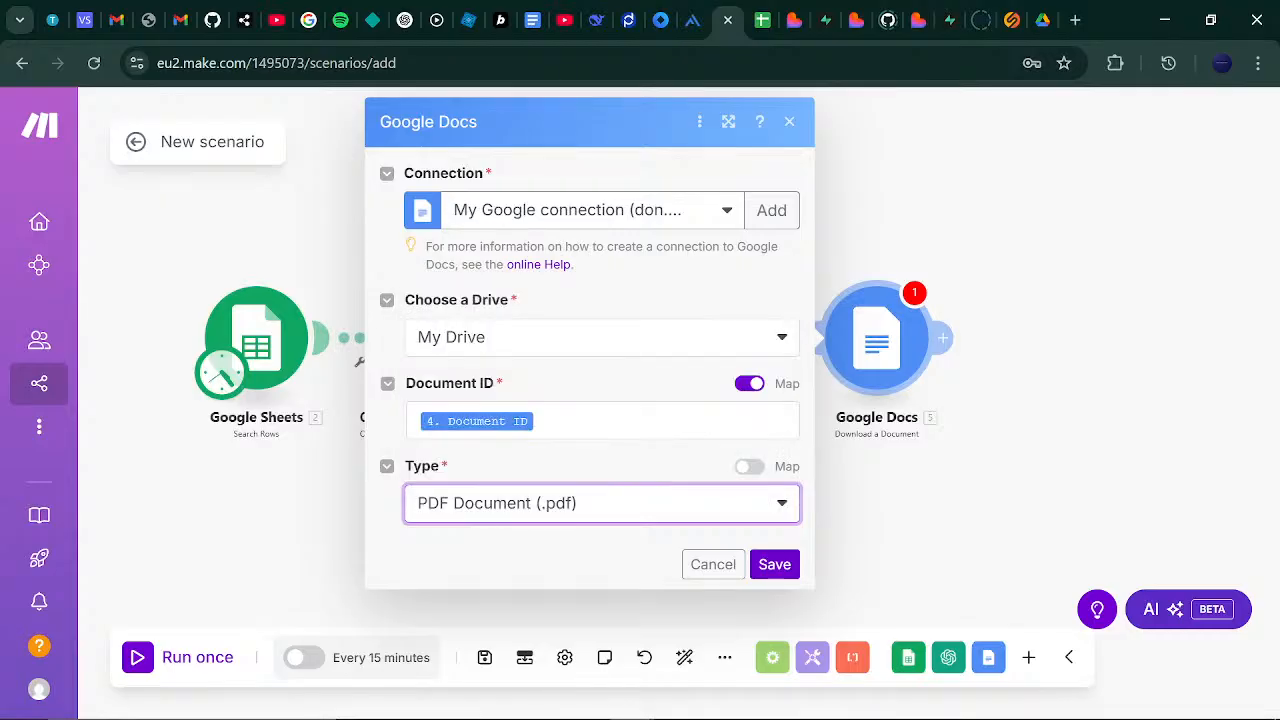
pyautogui.click(762, 566)
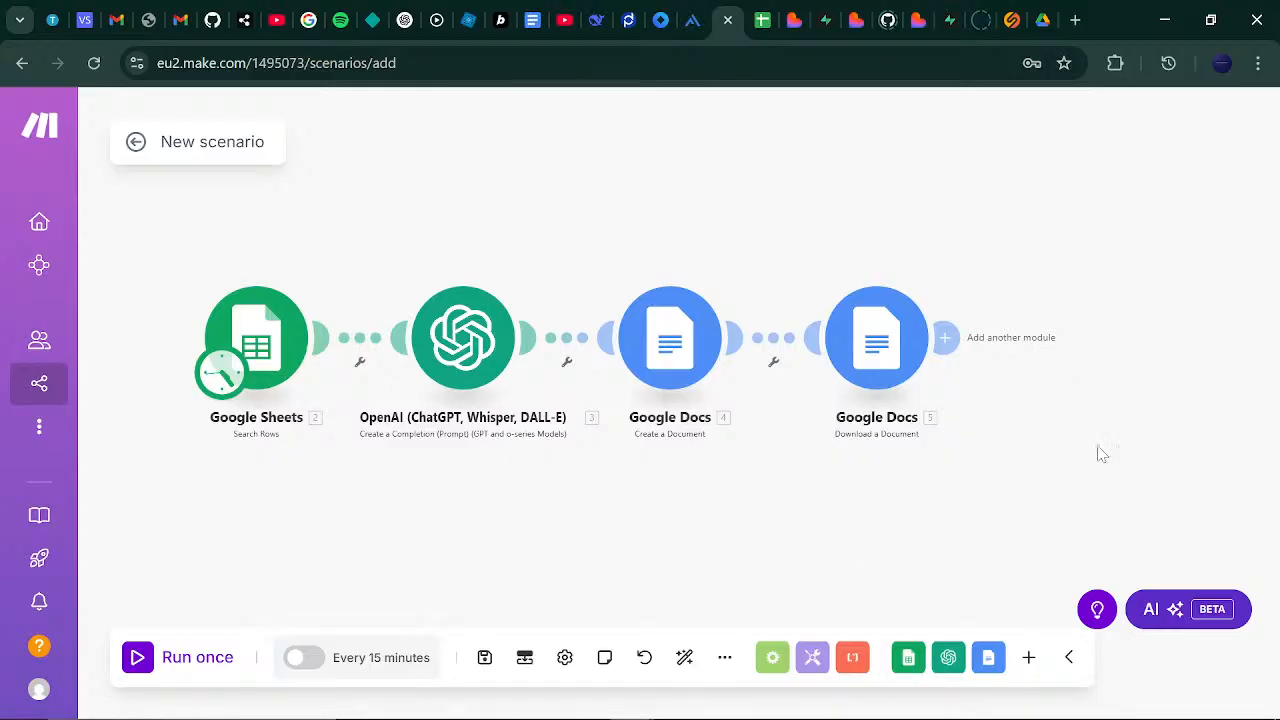
# - Append a Telegram Bot Send a Document/Image module after the Google Docs Download a Document module
pyautogui.moveTo(1101, 453); pyautogui.dragTo(922, 438)
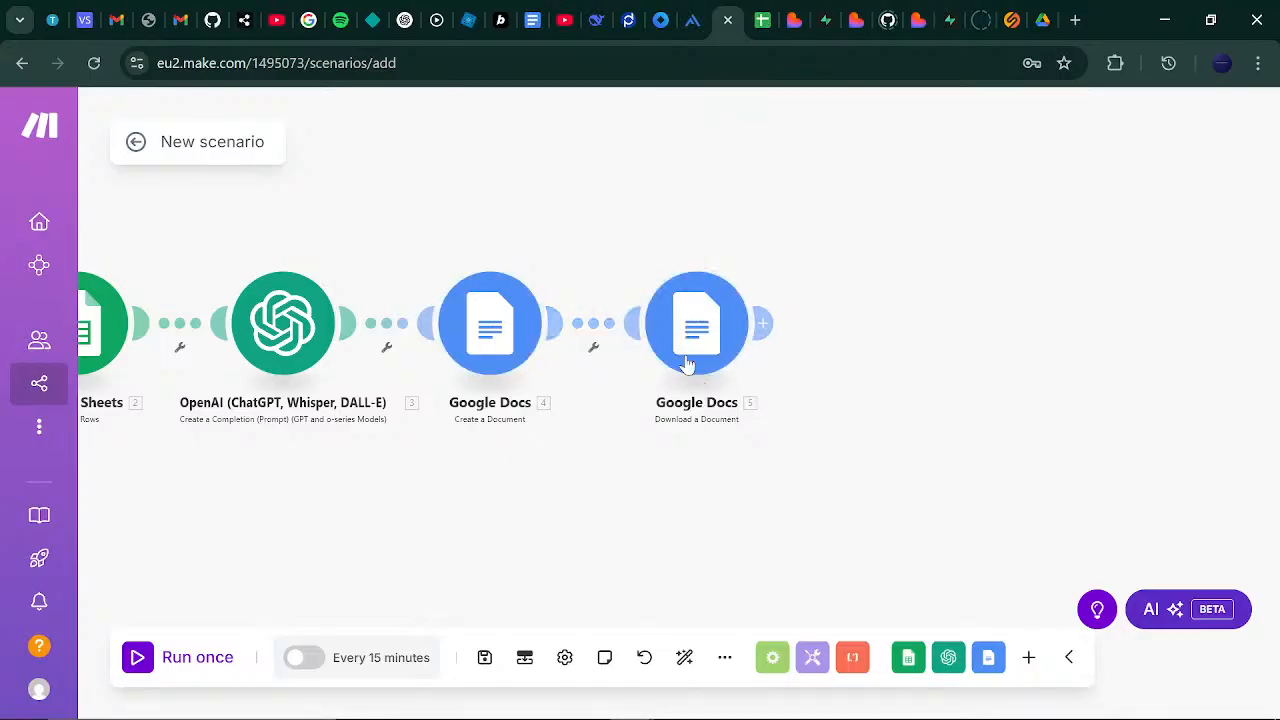
pyautogui.click(770, 318)
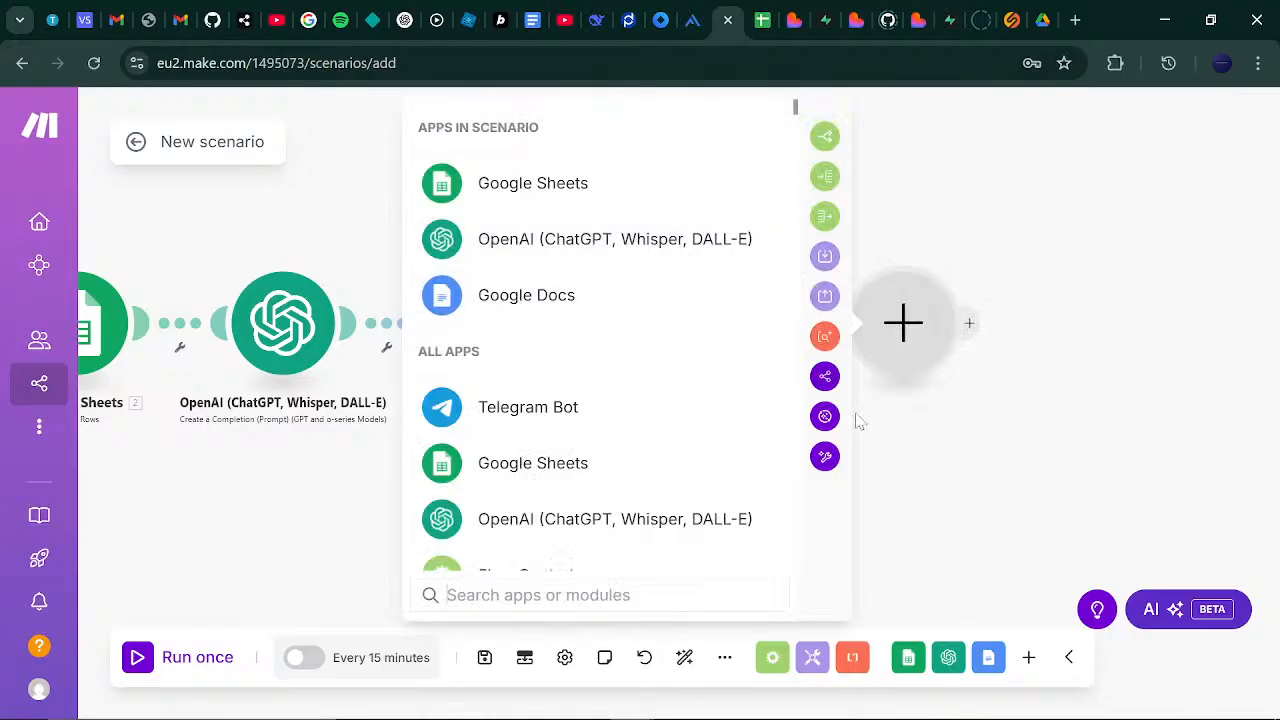
pyautogui.click(684, 418)
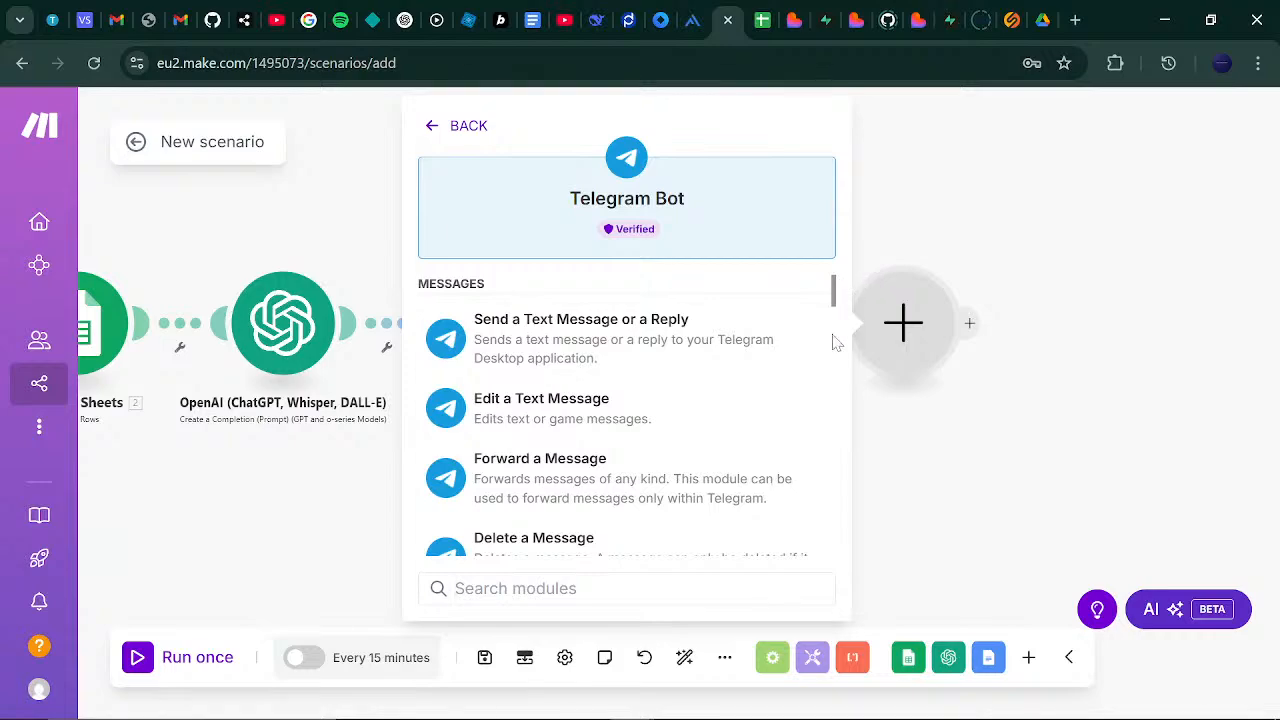
pyautogui.scroll(-10, 830, 333)
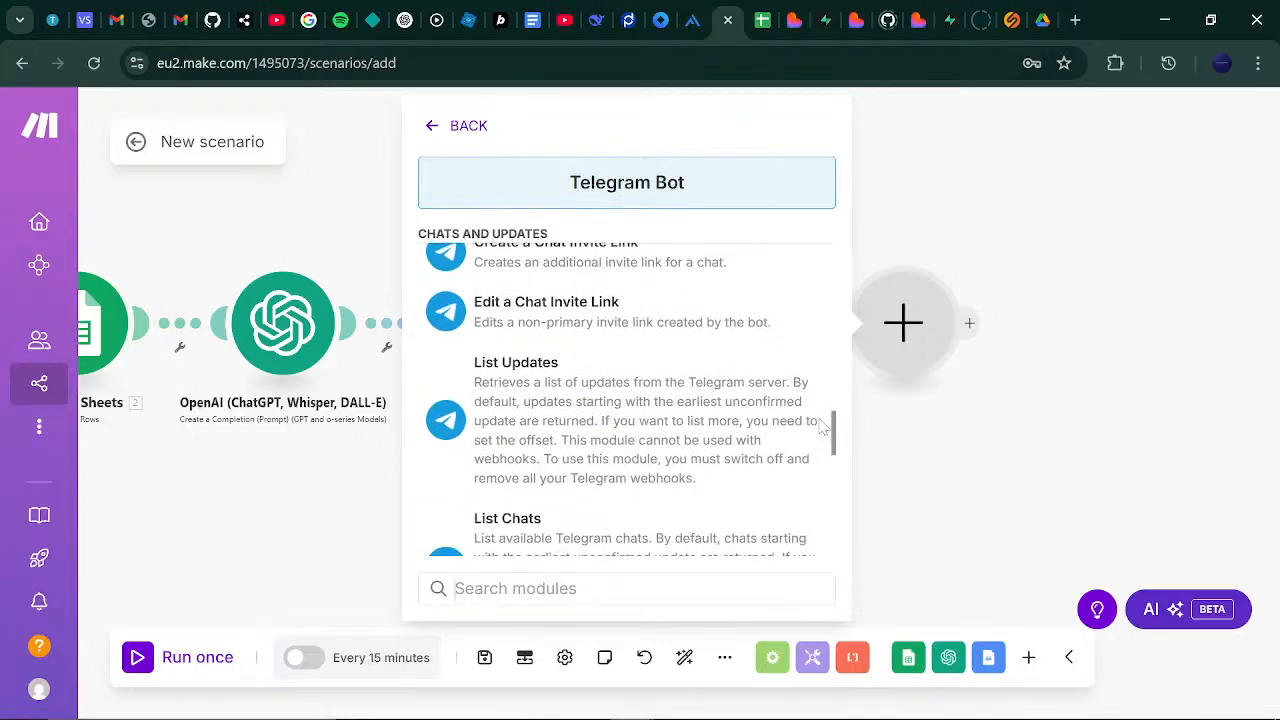
pyautogui.scroll(5, 820, 410)
pyautogui.scroll(-1, 820, 370)
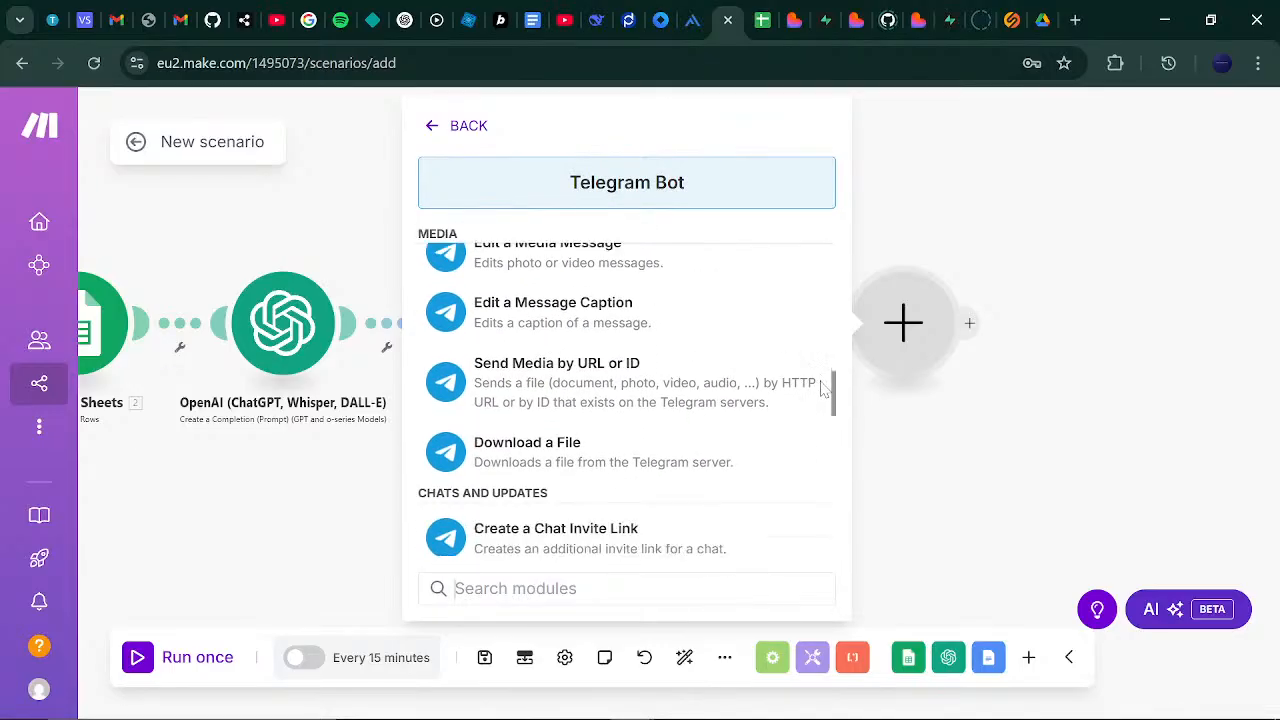
pyautogui.moveTo(821, 382); pyautogui.dragTo(830, 598)
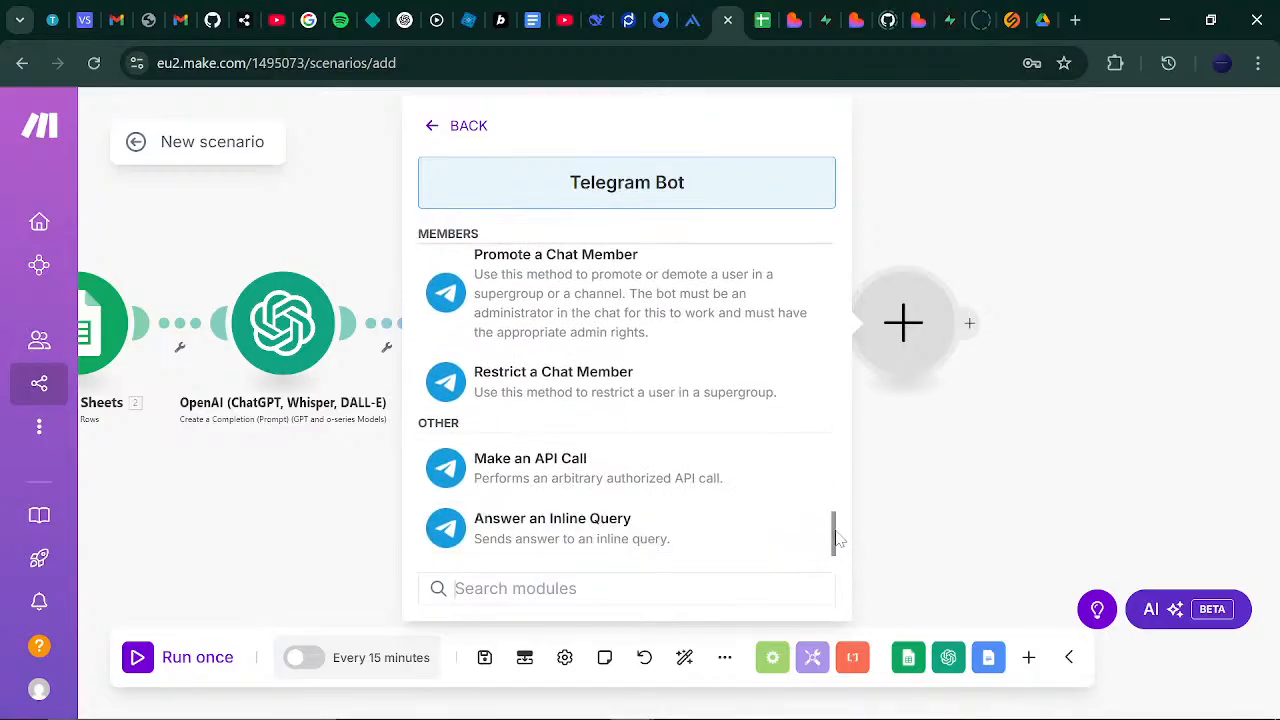
pyautogui.moveTo(838, 540); pyautogui.dragTo(829, 483)
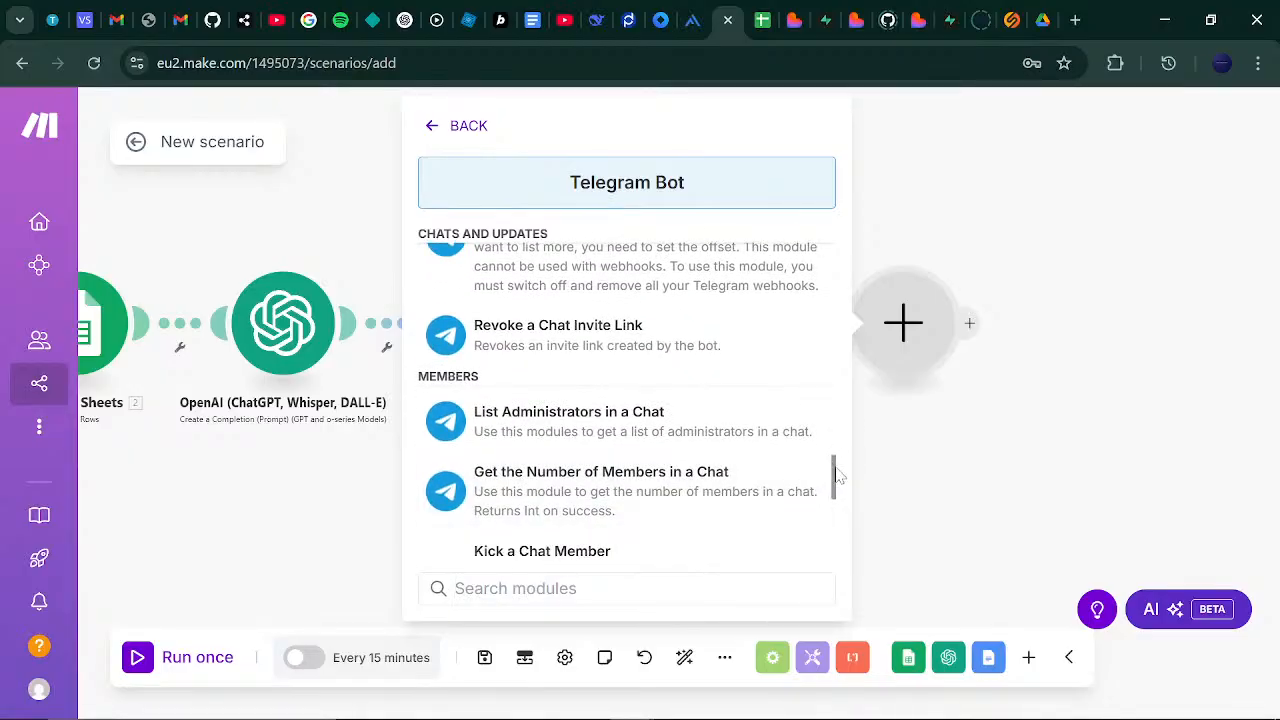
pyautogui.moveTo(836, 477); pyautogui.dragTo(831, 285)
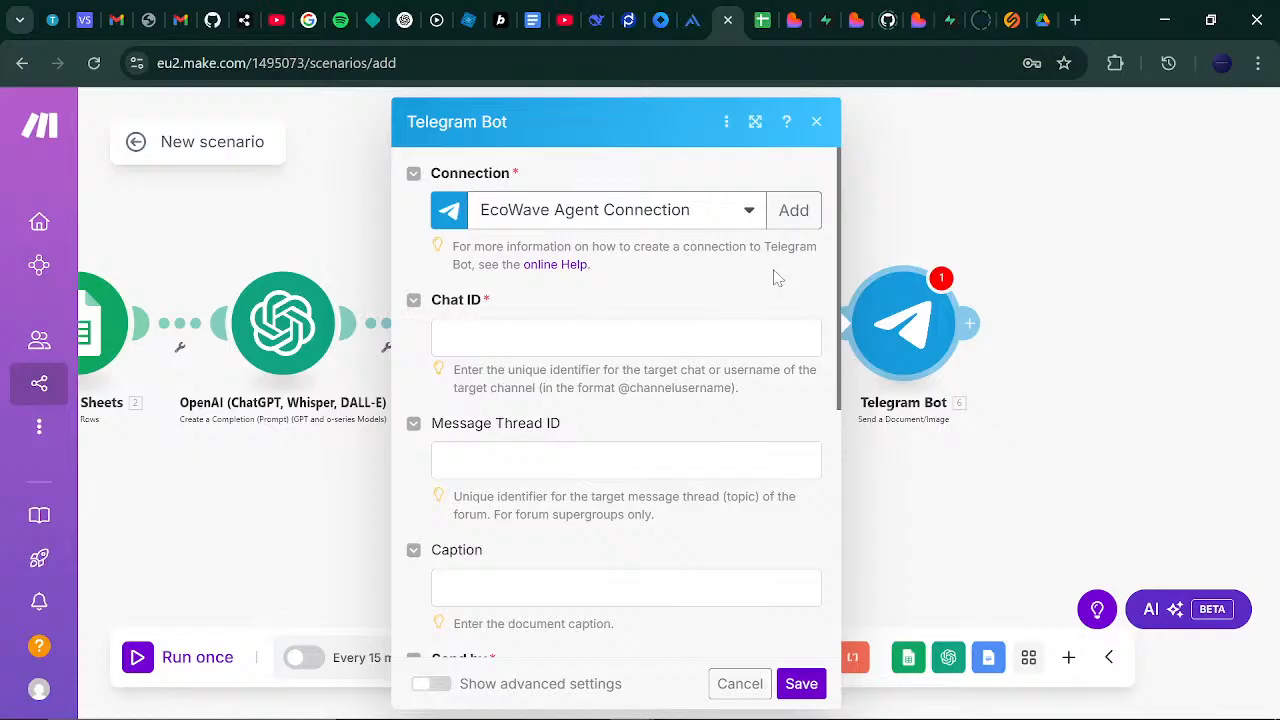
# - Set up a new Telegram Bot connection named OaksAcademy and paste the bot token into its Token field
pyautogui.click(786, 218)
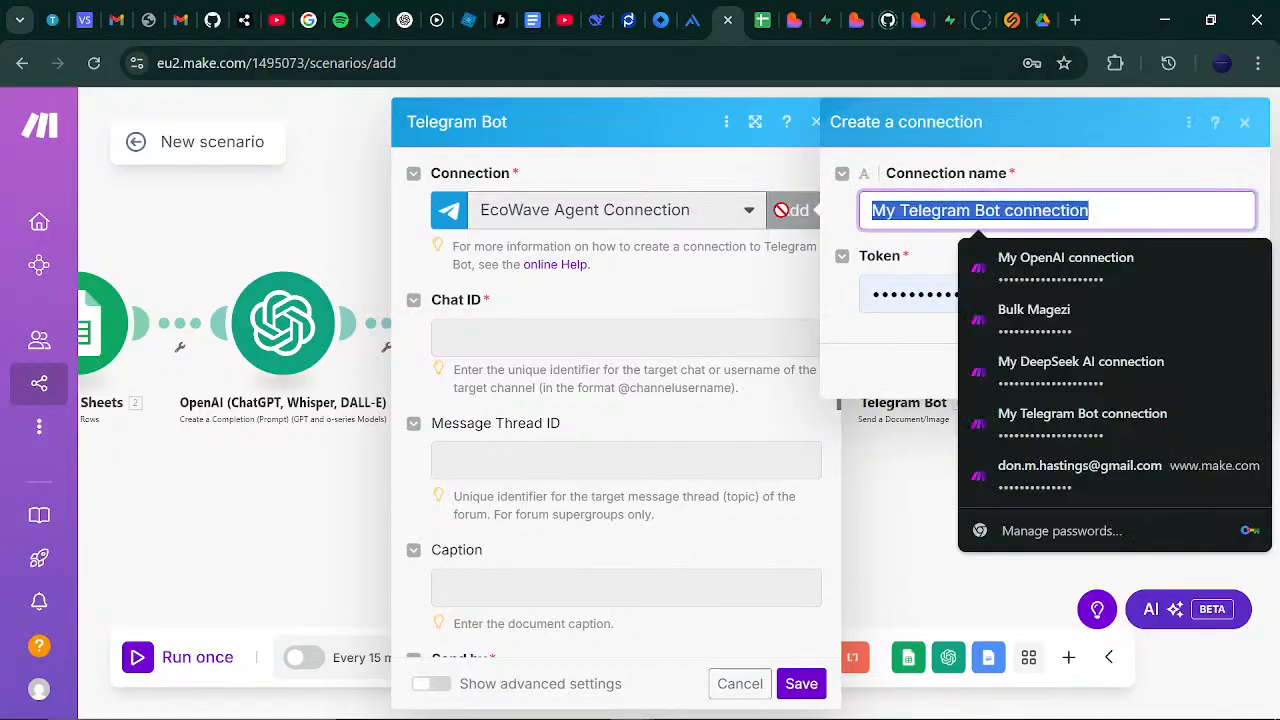
pyautogui.press('BackSpace')
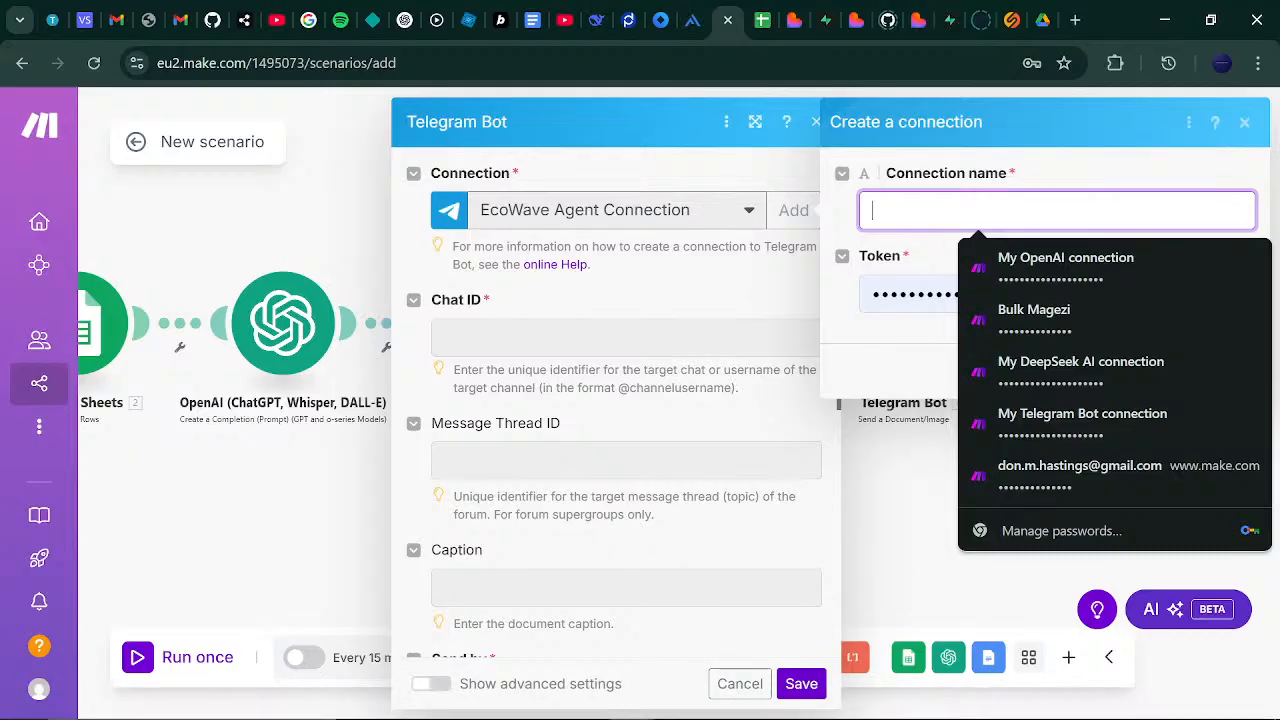
pyautogui.hotkey('ctrl', 'v')
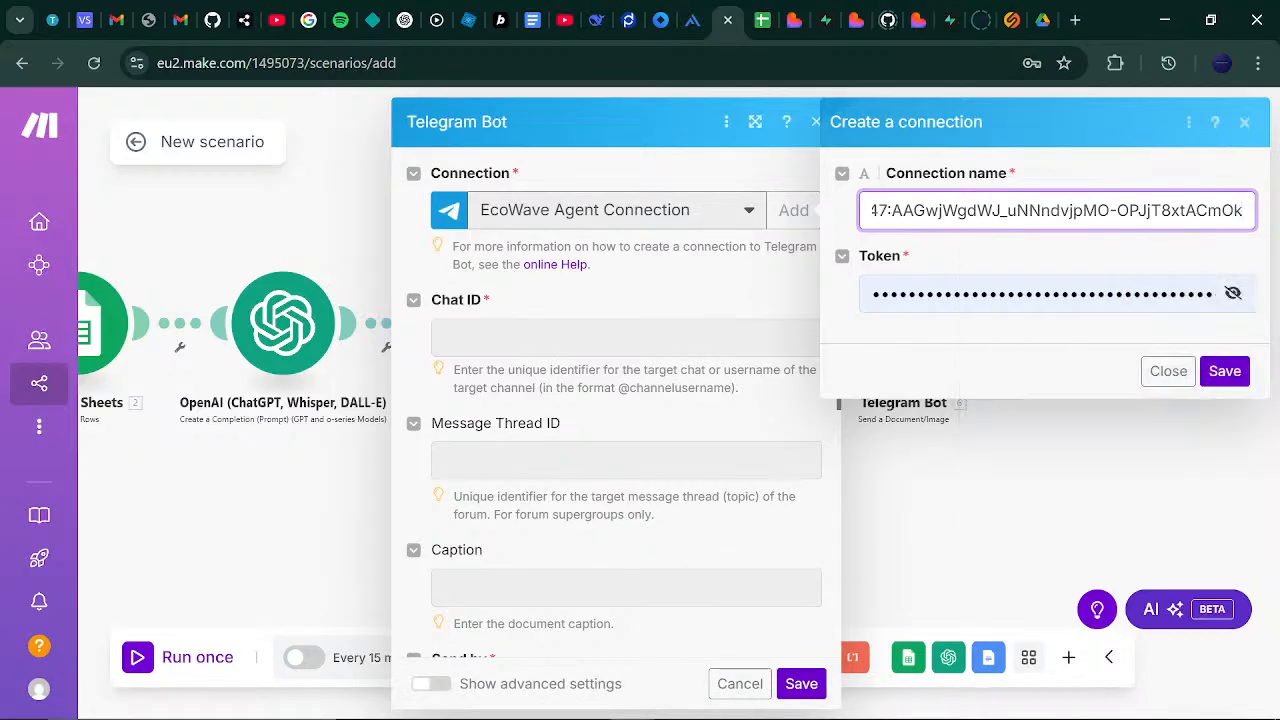
pyautogui.hotkey('ctrl', 'a')
pyautogui.press('BackSpace')
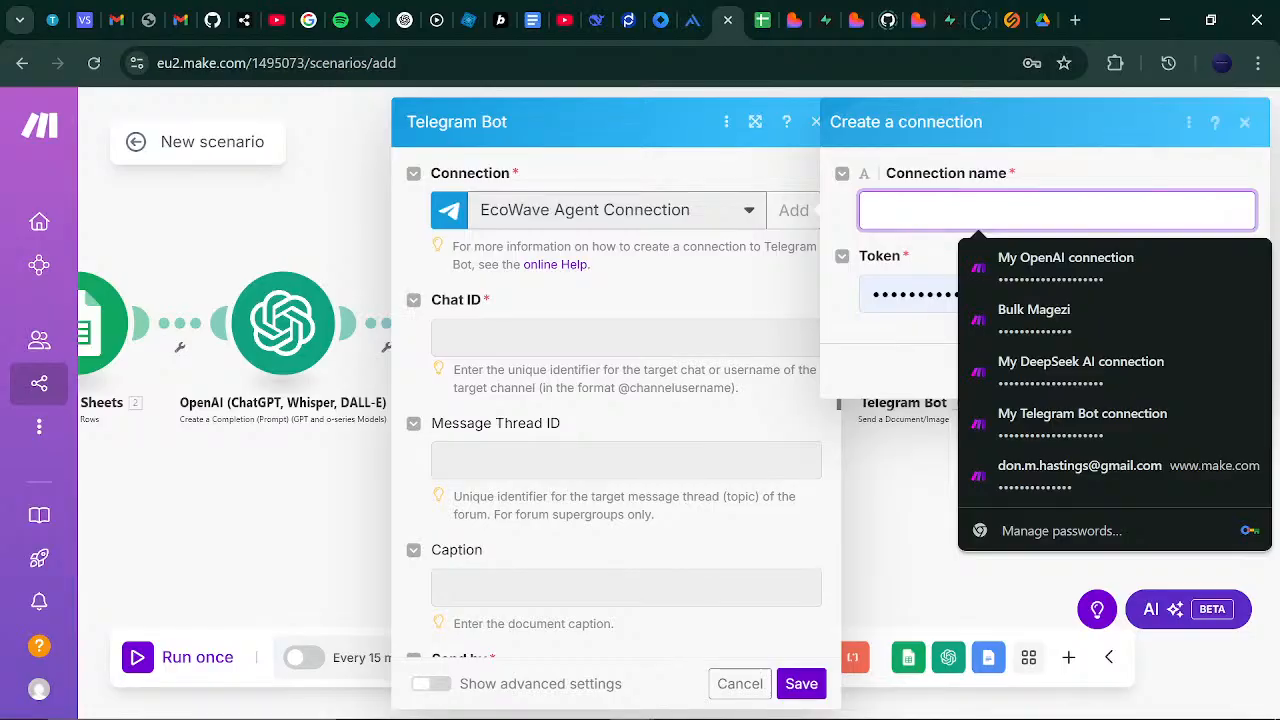
pyautogui.write('Oaks')
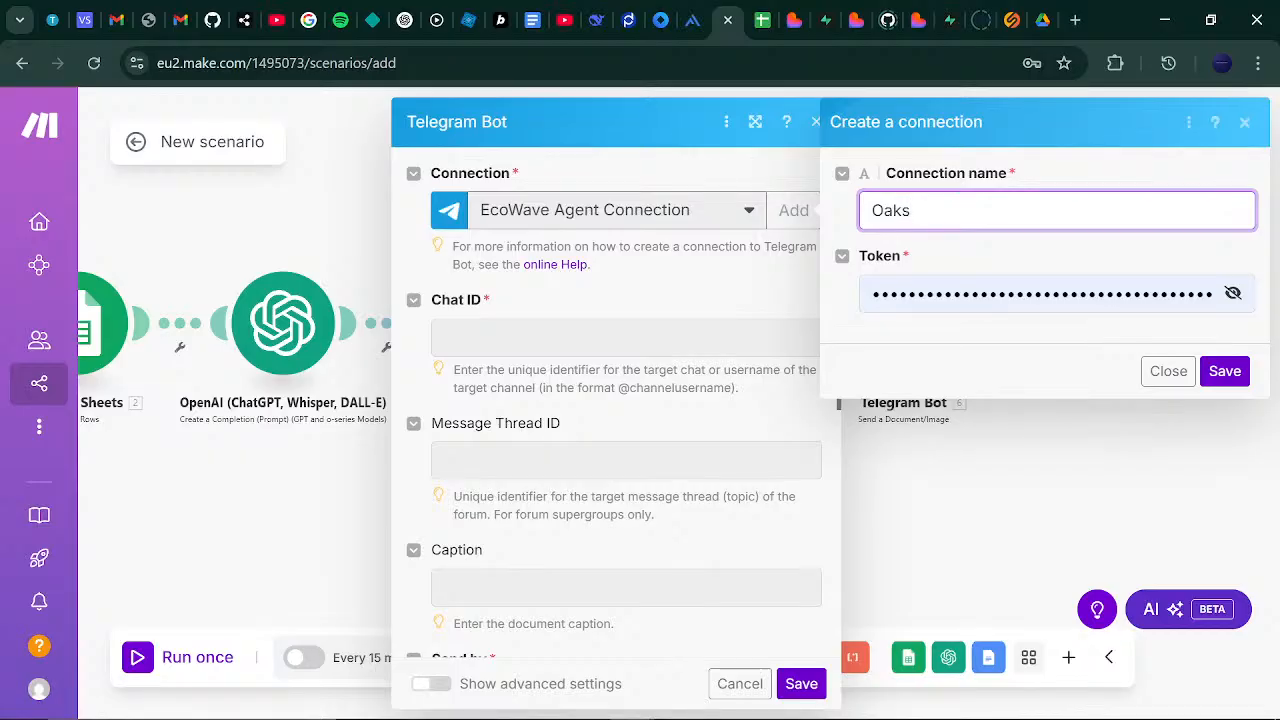
pyautogui.write('Academy')
pyautogui.click(1034, 292)
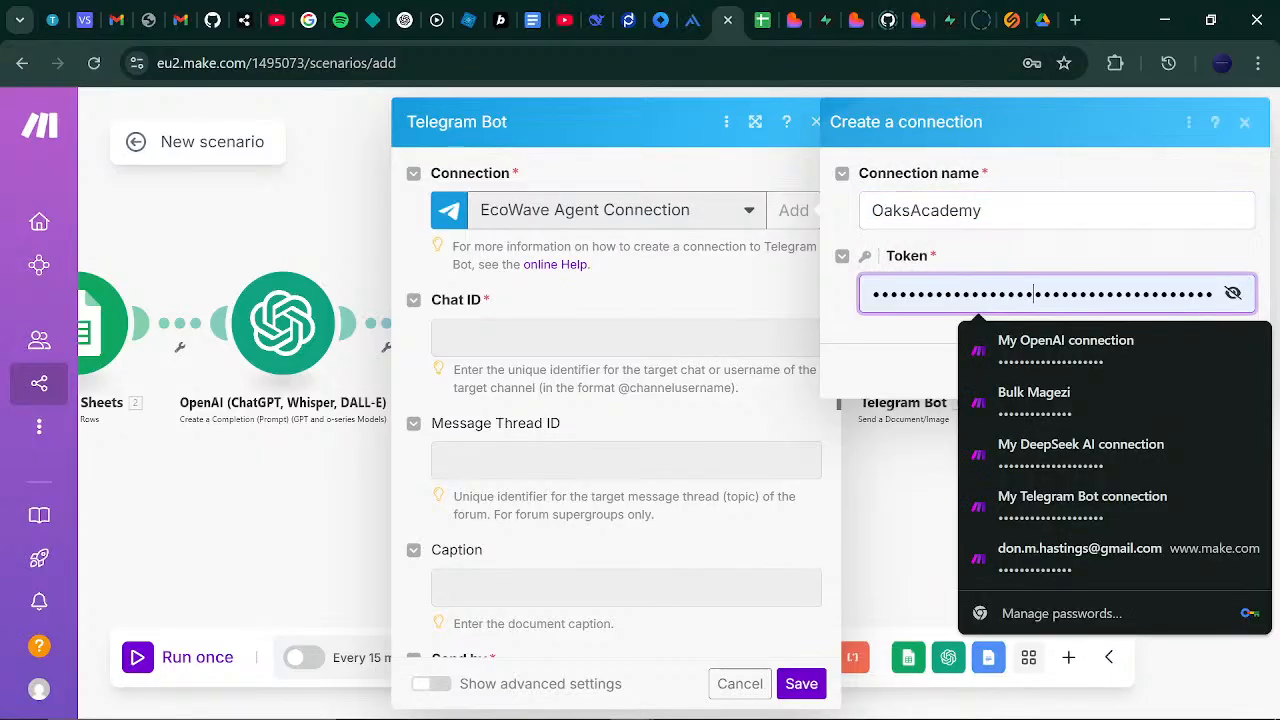
pyautogui.hotkey('ctrl', 'a')
pyautogui.press('BackSpace')
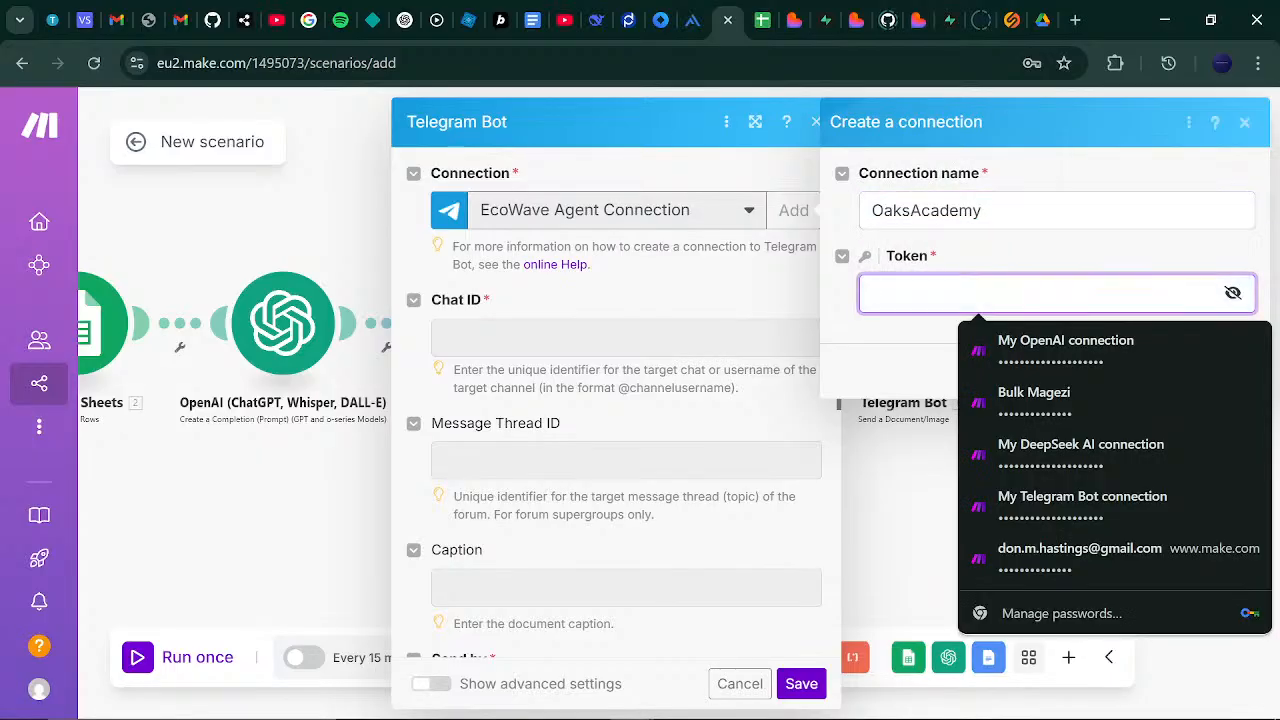
pyautogui.hotkey('ctrl', 'v')
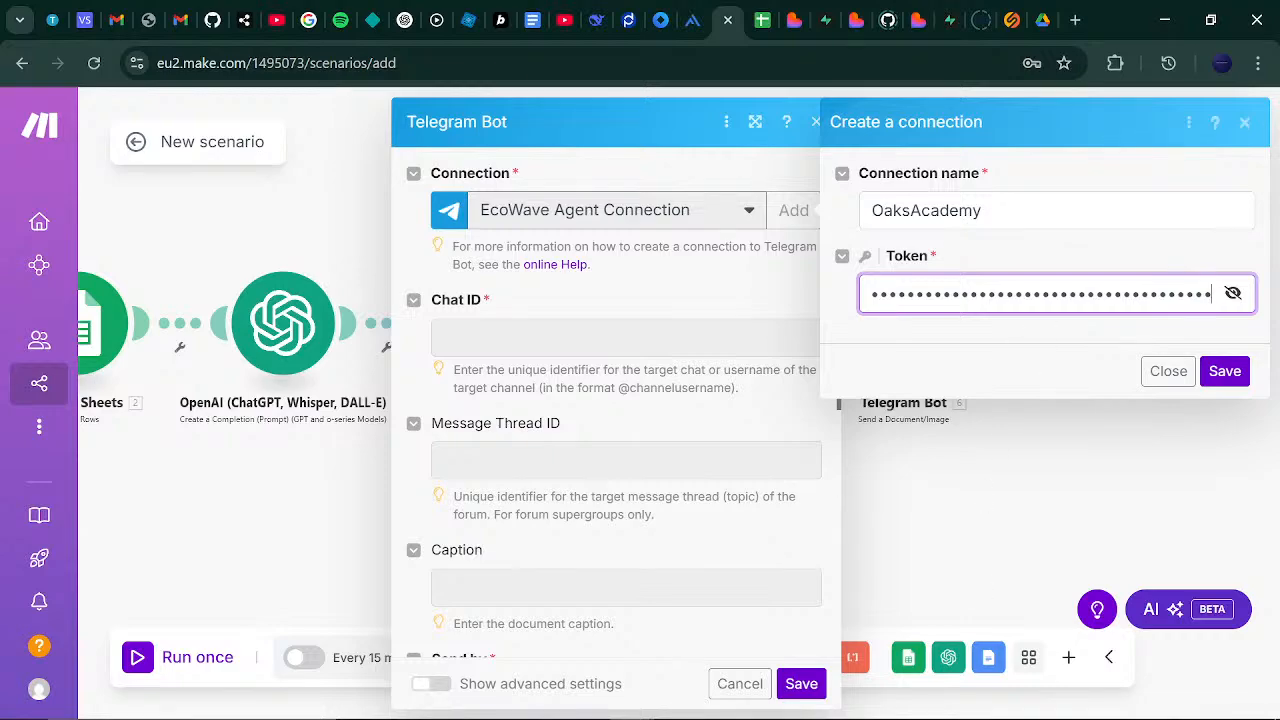
# - Check the bot token in Telegram's BotFather chat, and save the OaksAcademy connection back in Make in Chrome
pyautogui.moveTo(850, 712)
pyautogui.click(940, 701)
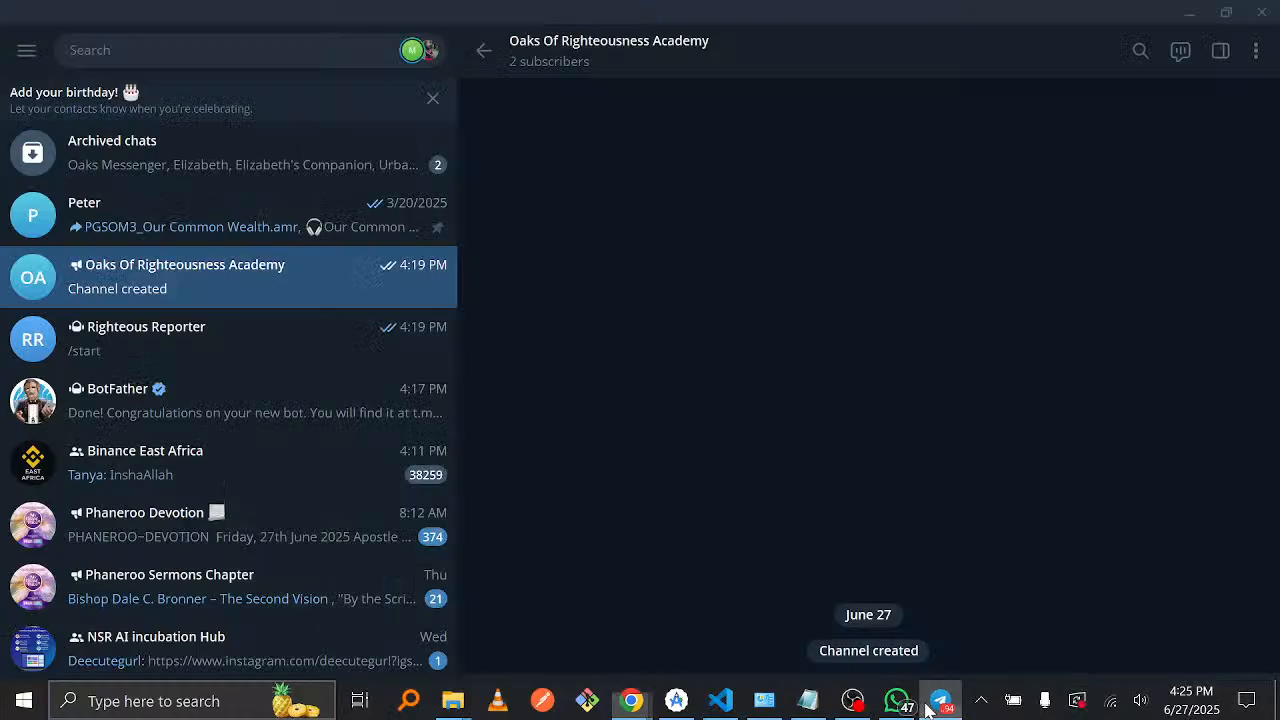
pyautogui.click(259, 405)
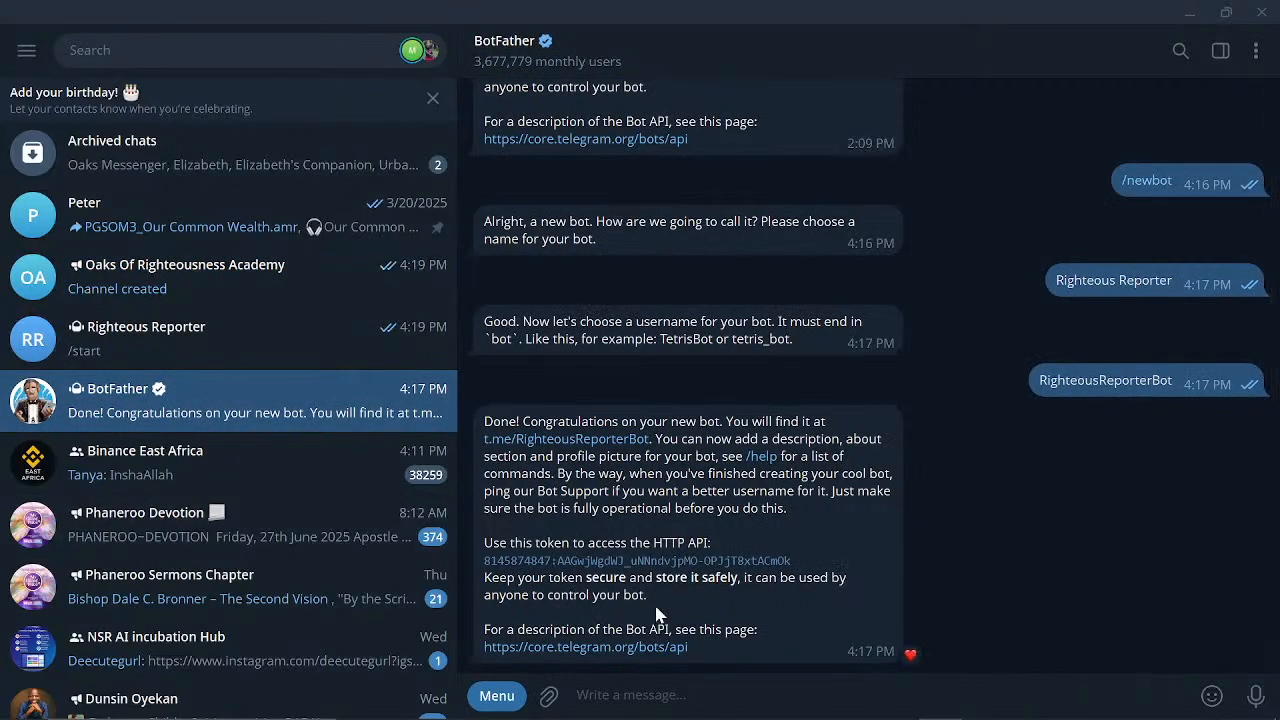
pyautogui.moveTo(660, 716)
pyautogui.moveTo(631, 700)
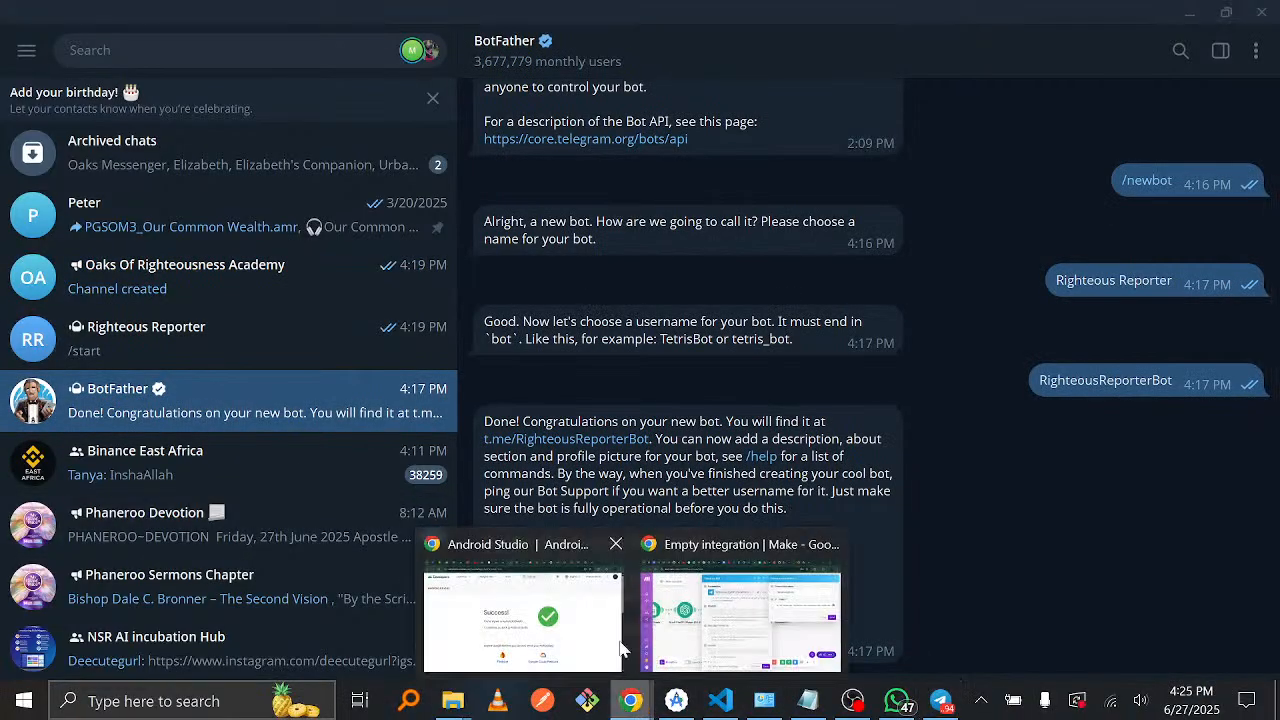
pyautogui.click(727, 632)
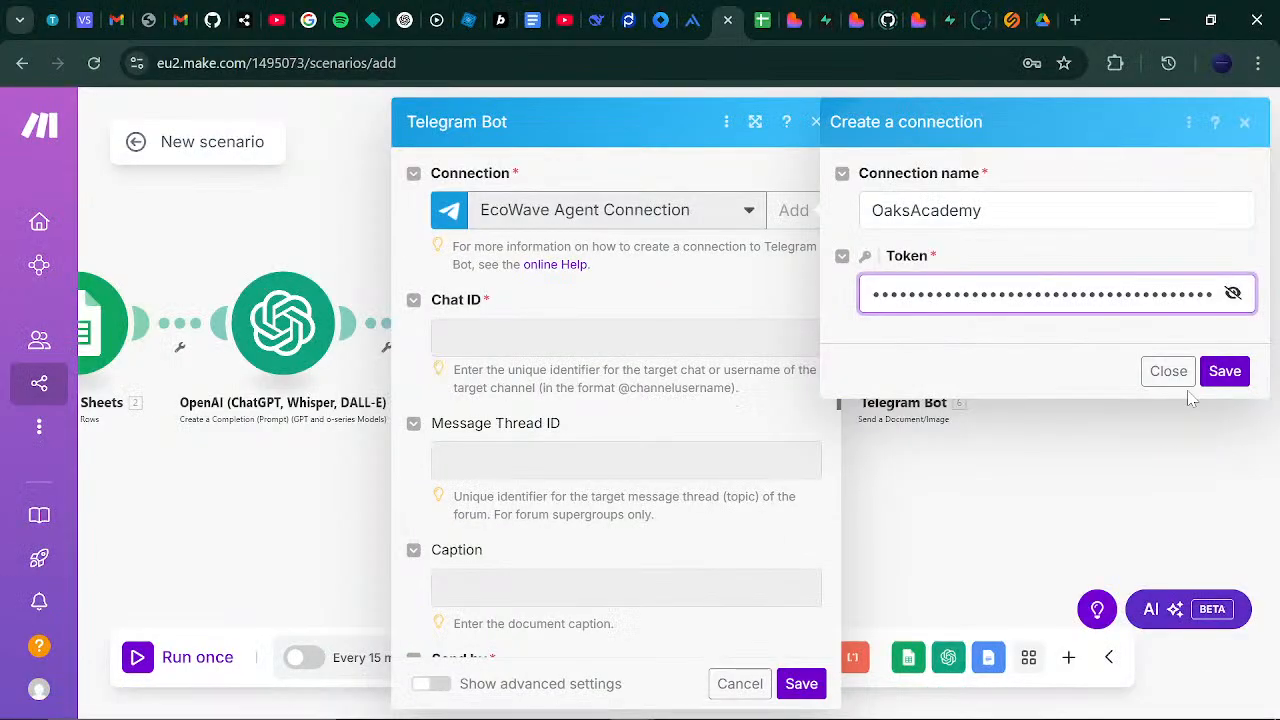
pyautogui.click(1224, 371)
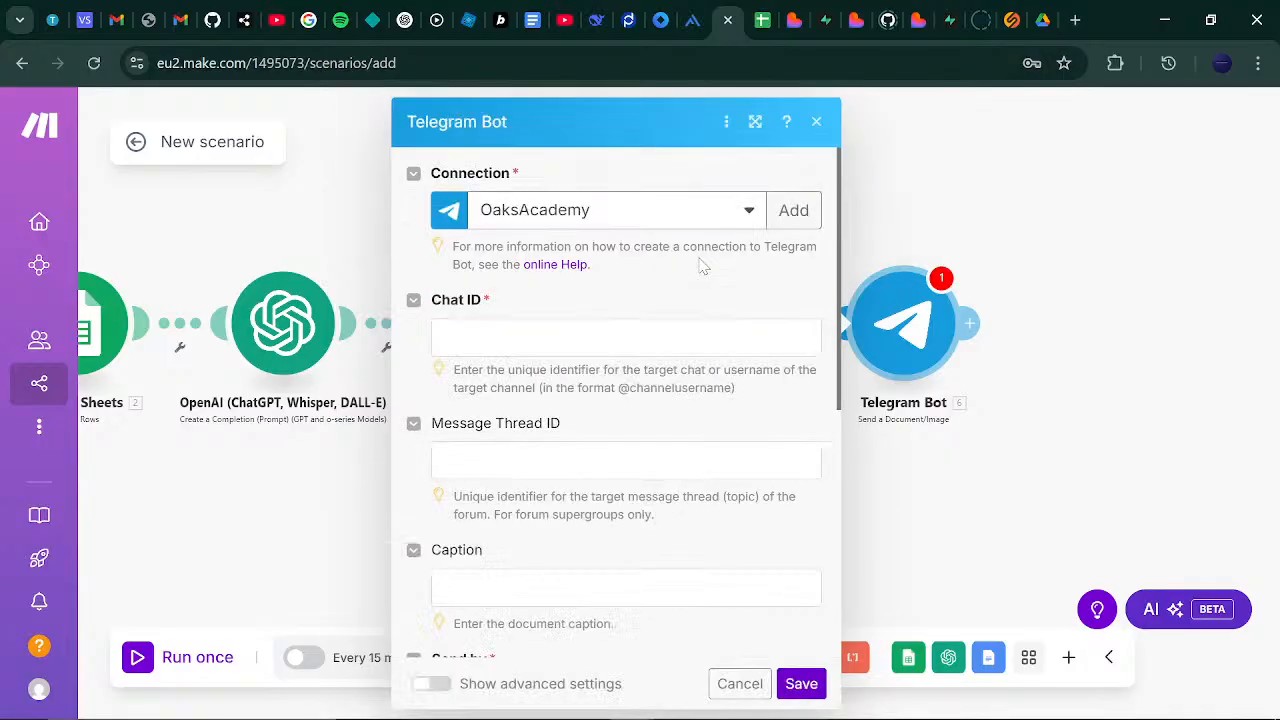
# - Switch to Telegram and copy the username OaksSchool from the link in the Oaks Of Righteousness Academy channel's info
pyautogui.click(626, 338)
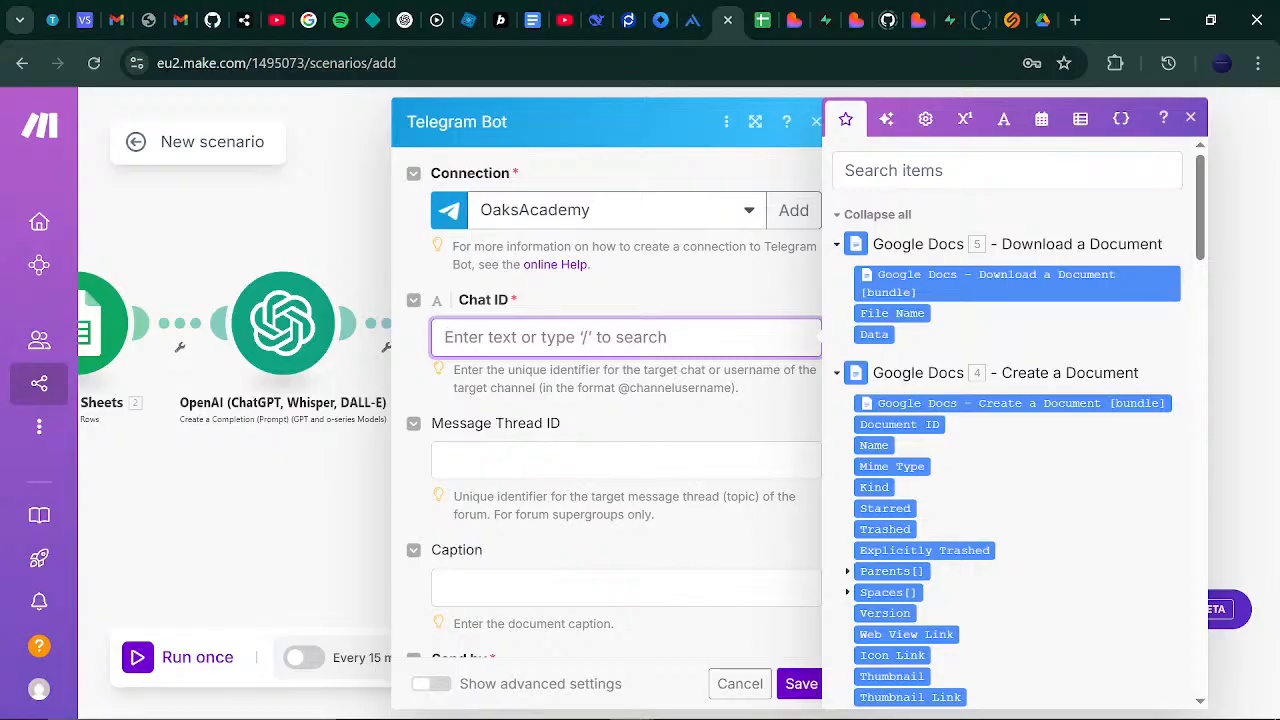
pyautogui.moveTo(672, 388)
pyautogui.mouseDown()
pyautogui.moveTo(715, 371)
pyautogui.moveTo(670, 383)
pyautogui.mouseUp()
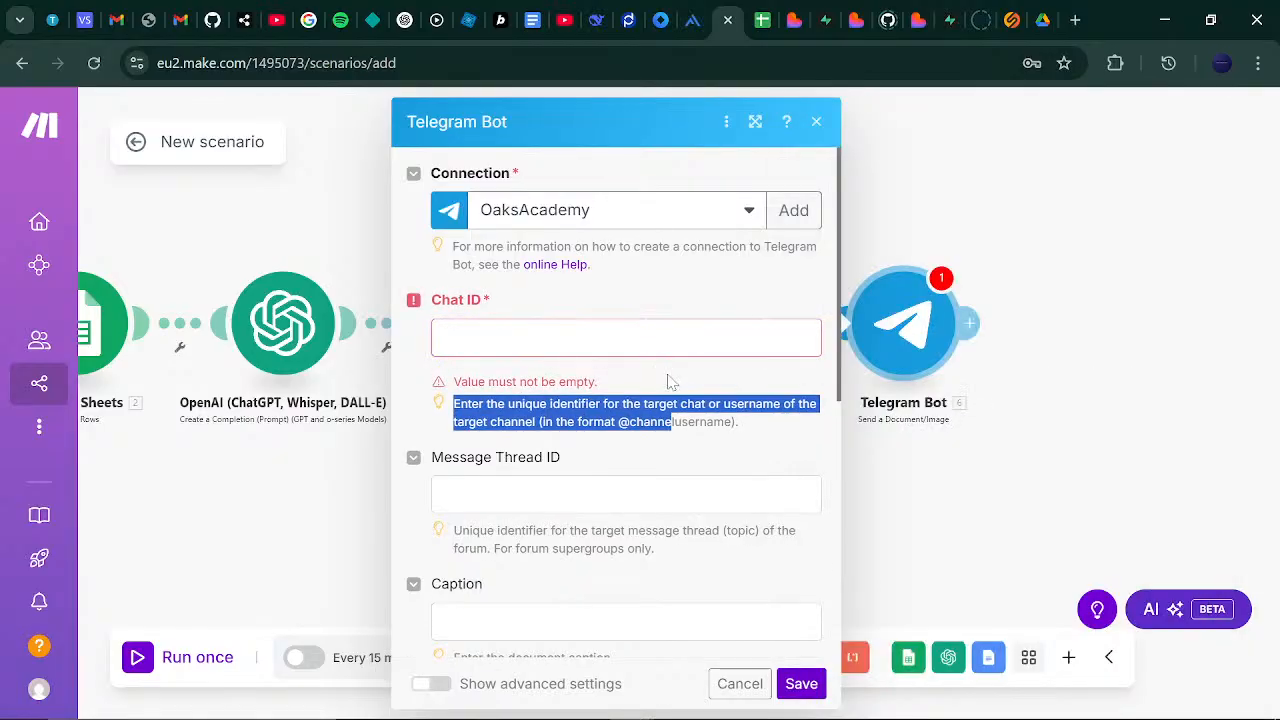
pyautogui.click(670, 383)
pyautogui.click(650, 350)
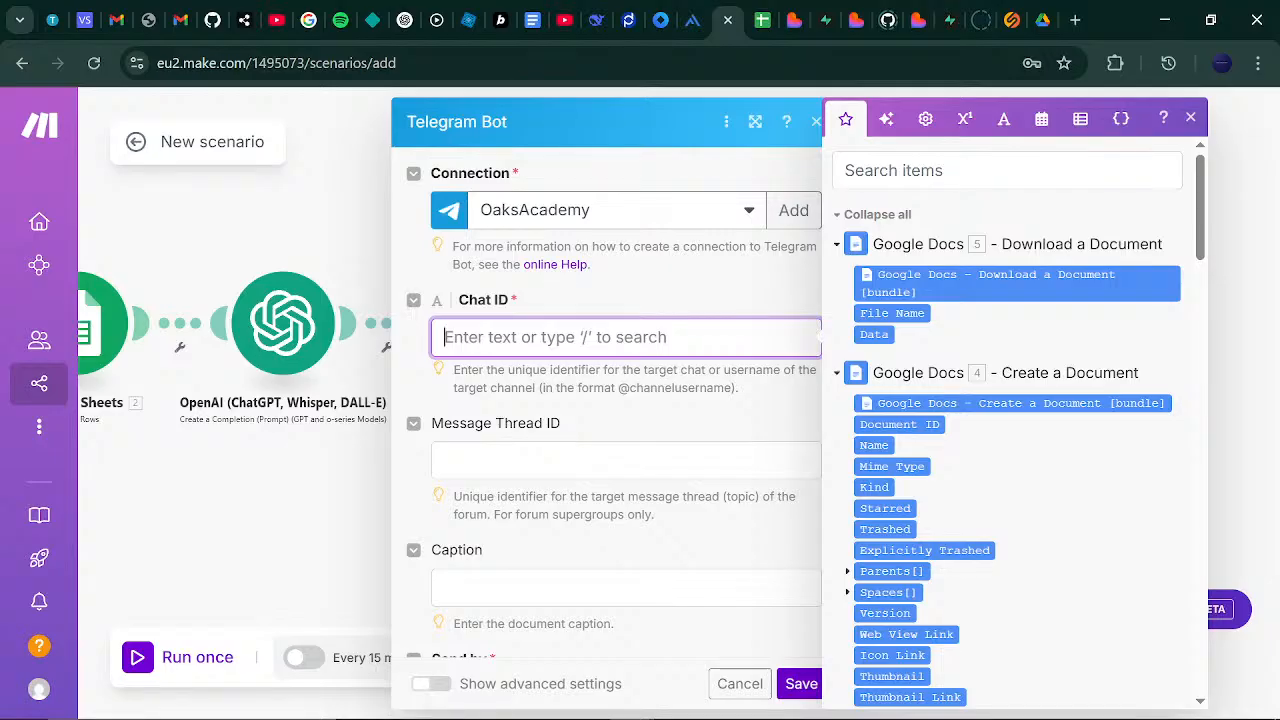
pyautogui.moveTo(811, 712)
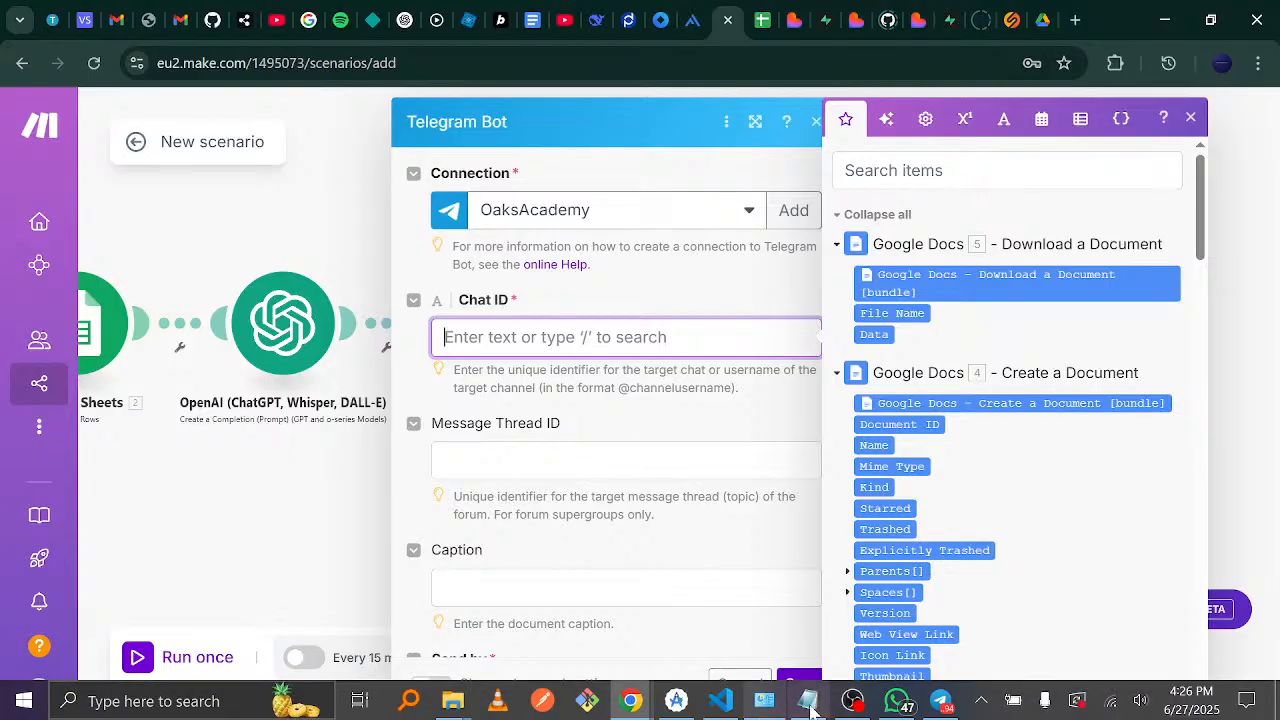
pyautogui.click(940, 703)
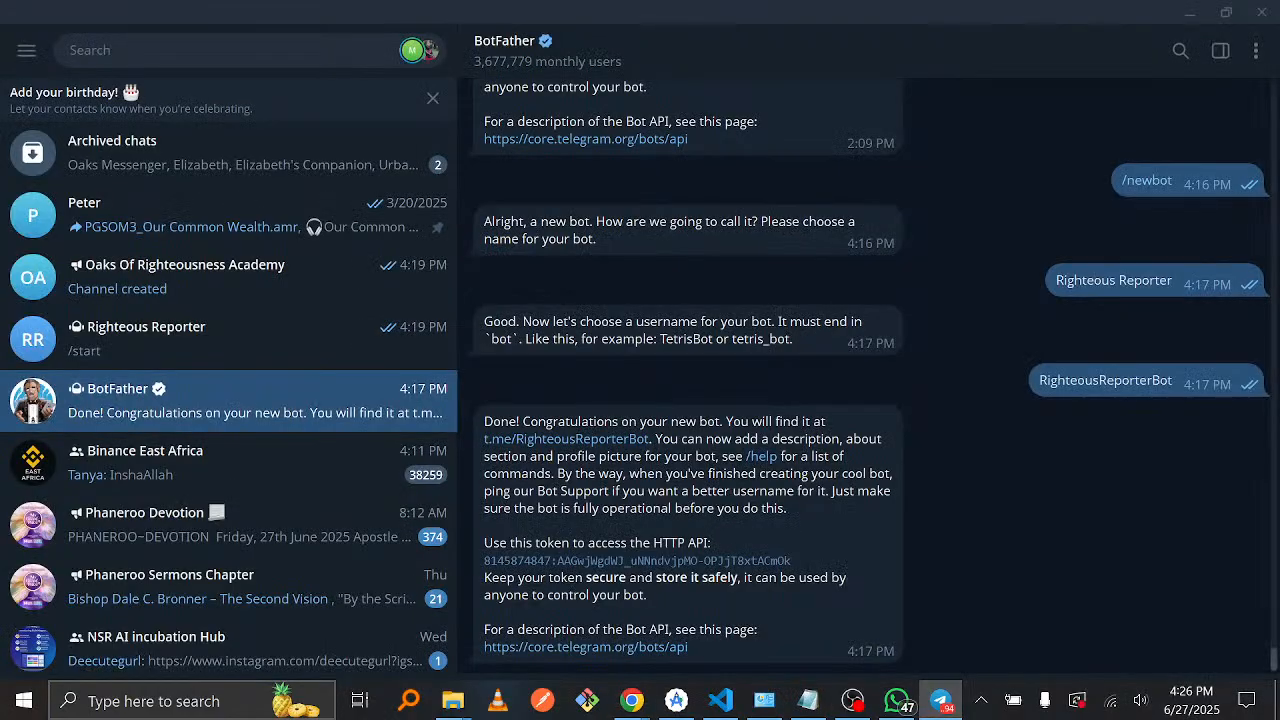
pyautogui.click(187, 288)
pyautogui.click(708, 66)
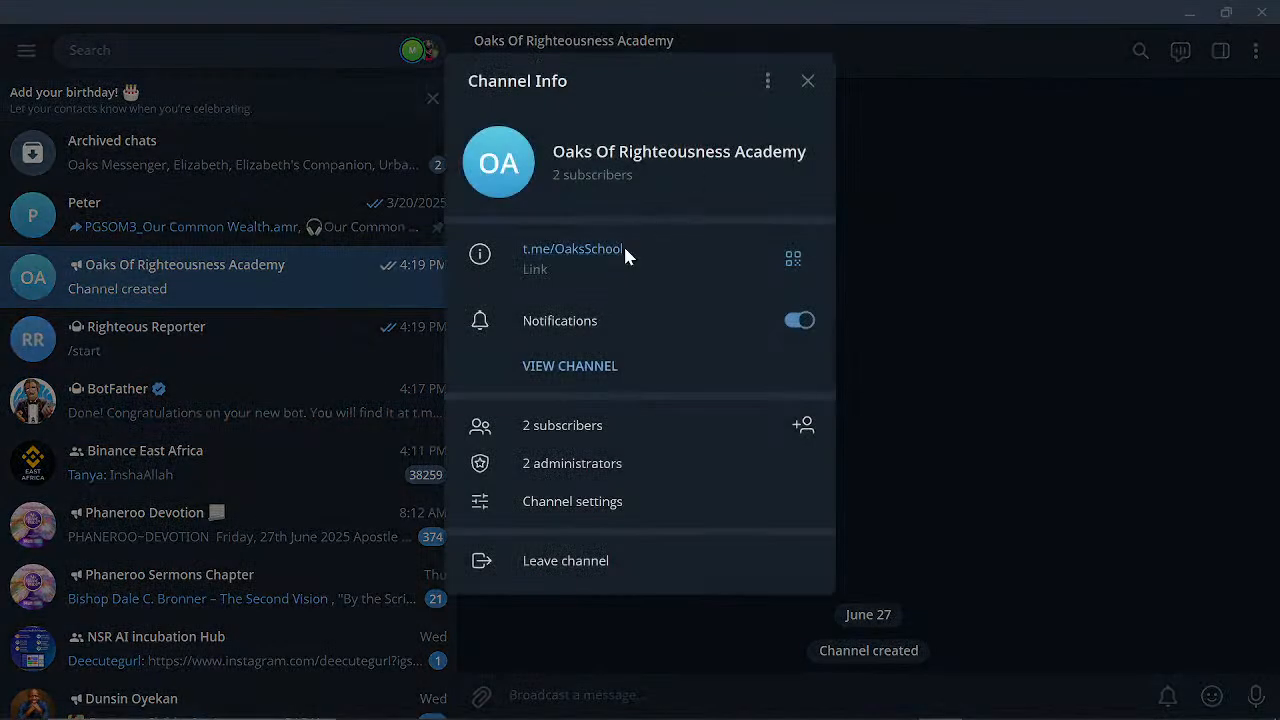
pyautogui.moveTo(624, 251); pyautogui.dragTo(556, 253)
pyautogui.hotkey('ctrl', 'c')
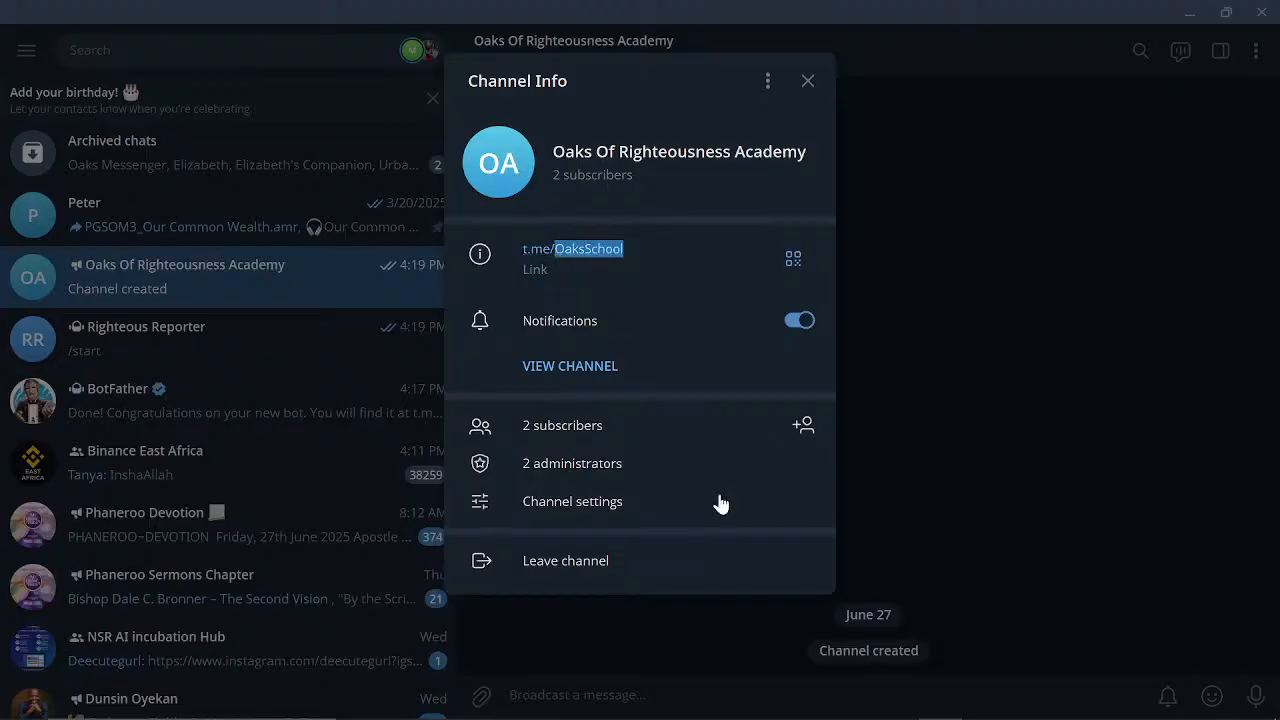
pyautogui.moveTo(860, 712)
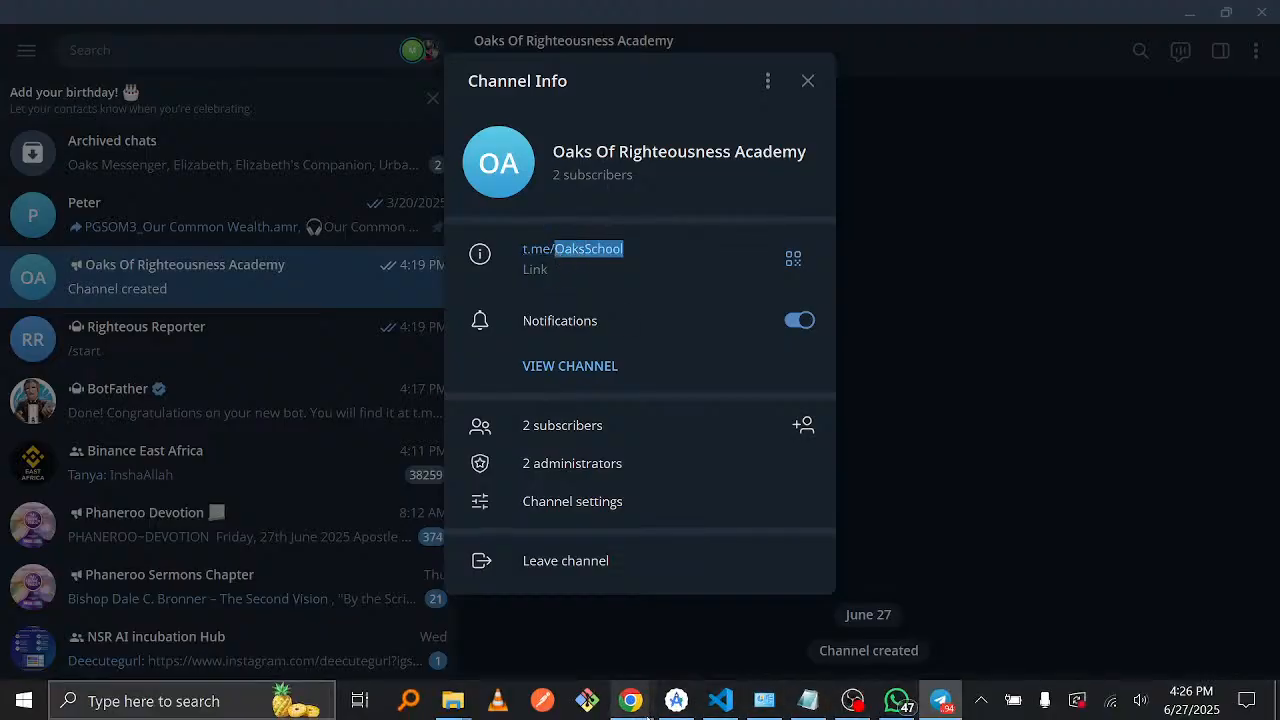
pyautogui.moveTo(631, 703)
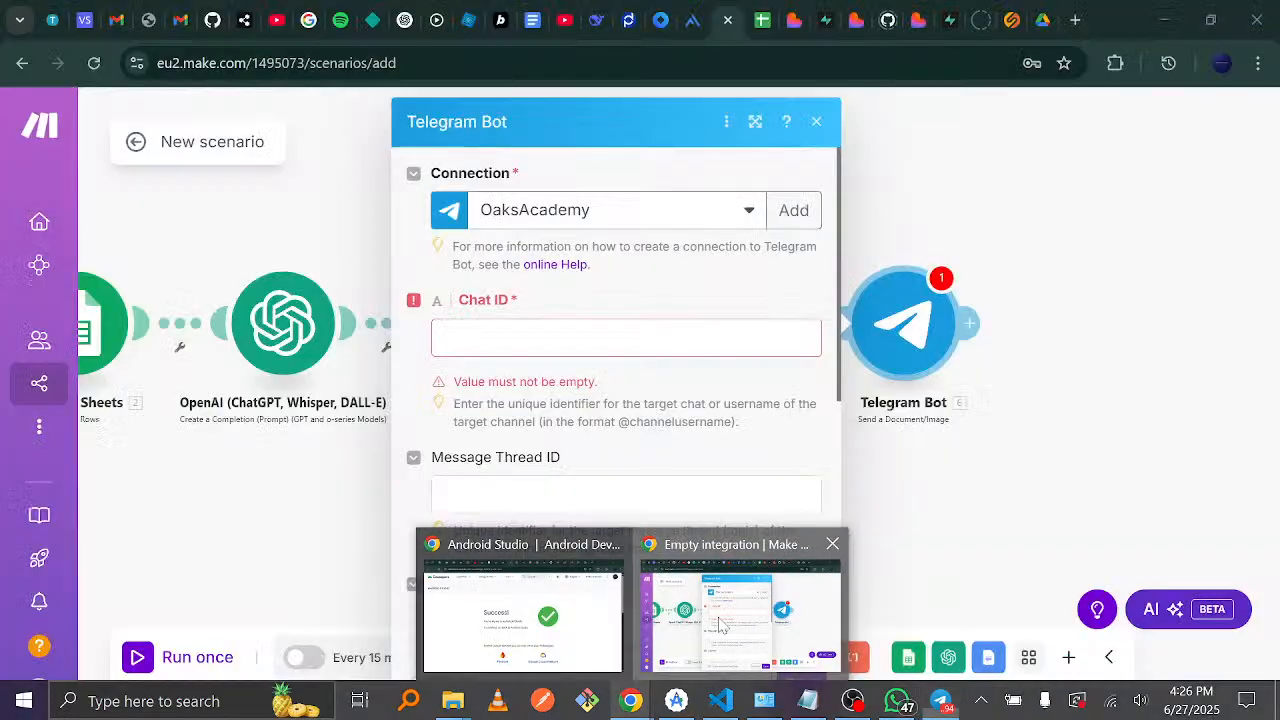
pyautogui.click(721, 626)
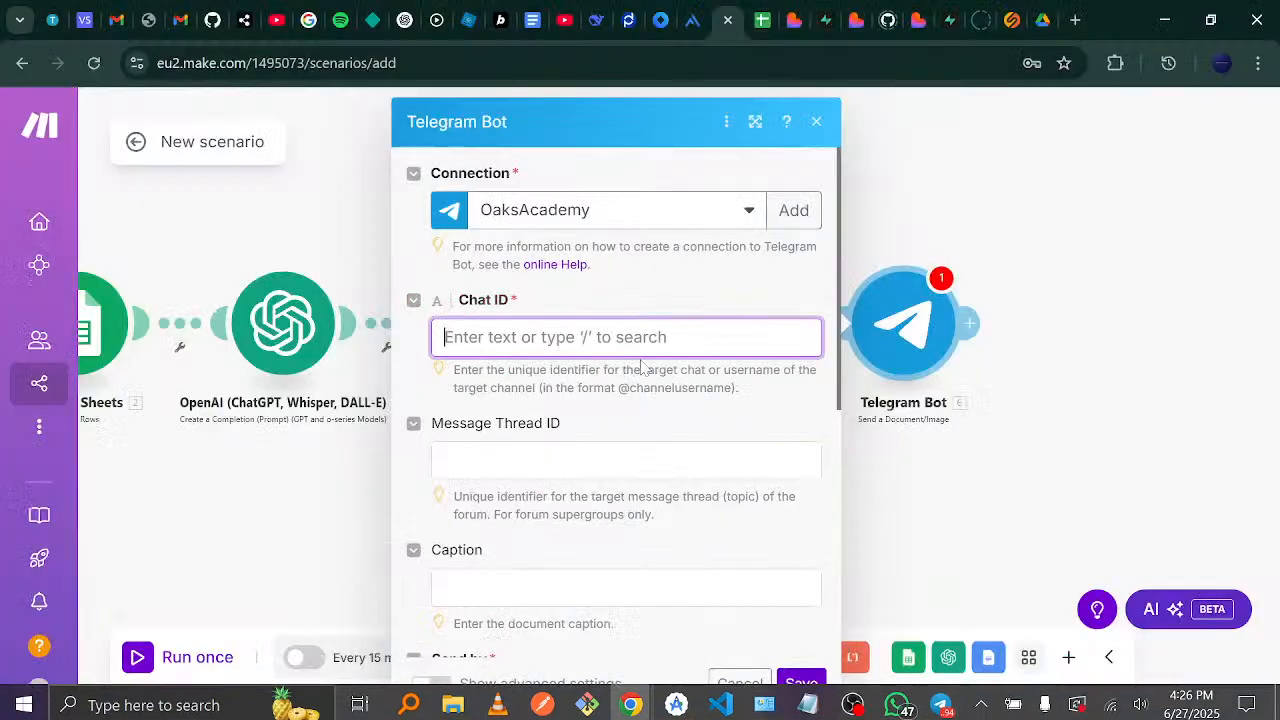
pyautogui.moveTo(453, 369); pyautogui.dragTo(630, 421)
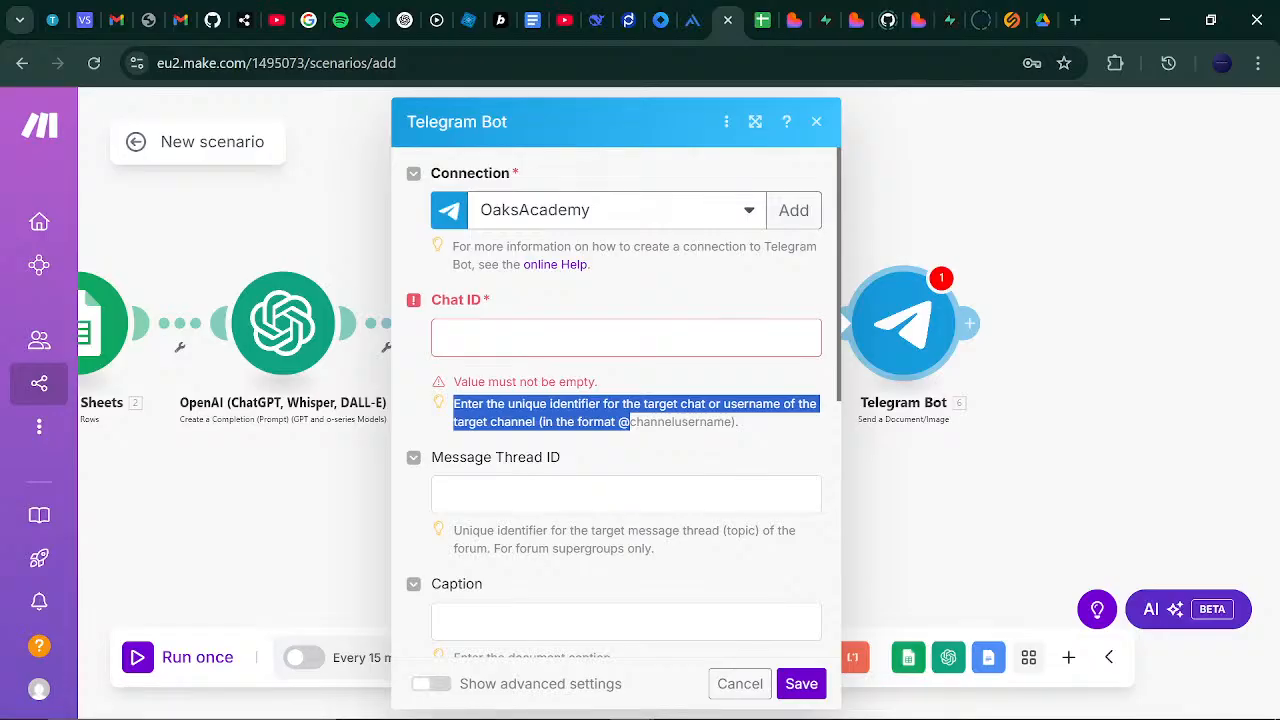
pyautogui.click(626, 338)
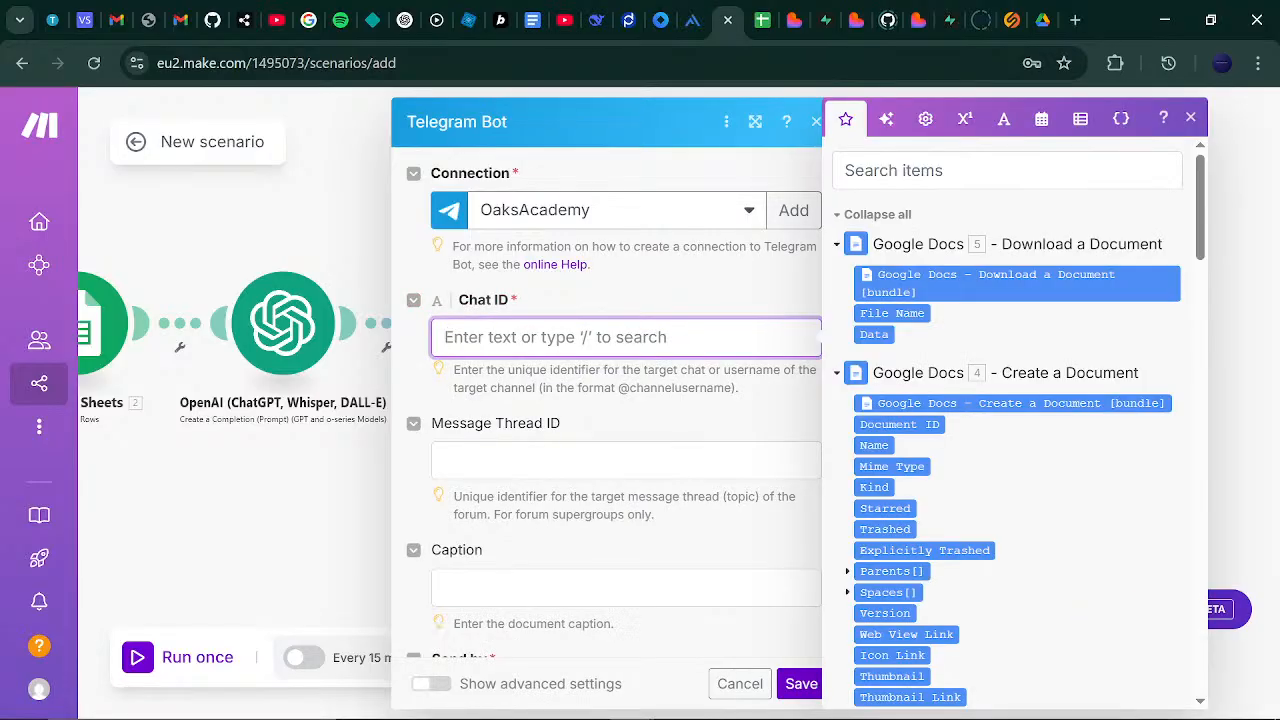
pyautogui.hotkey('ctrl', '2')
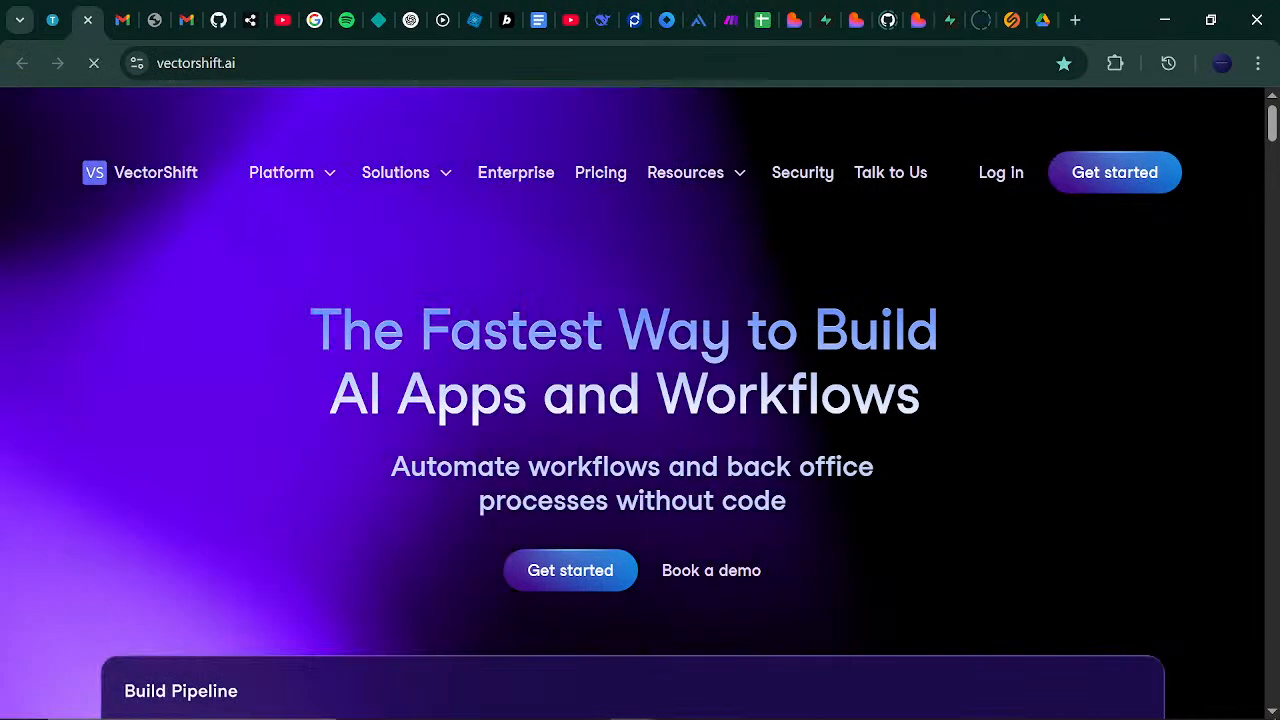
pyautogui.click(733, 14)
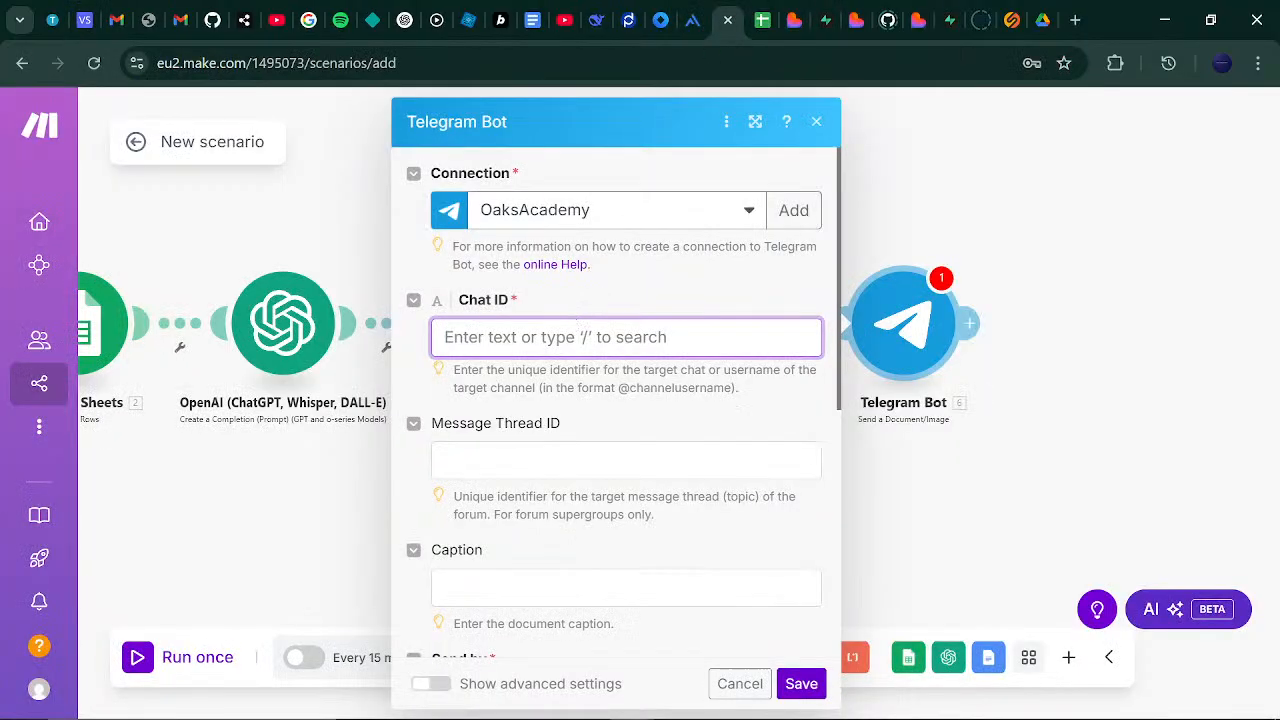
pyautogui.hotkey('ctrl', 'v')
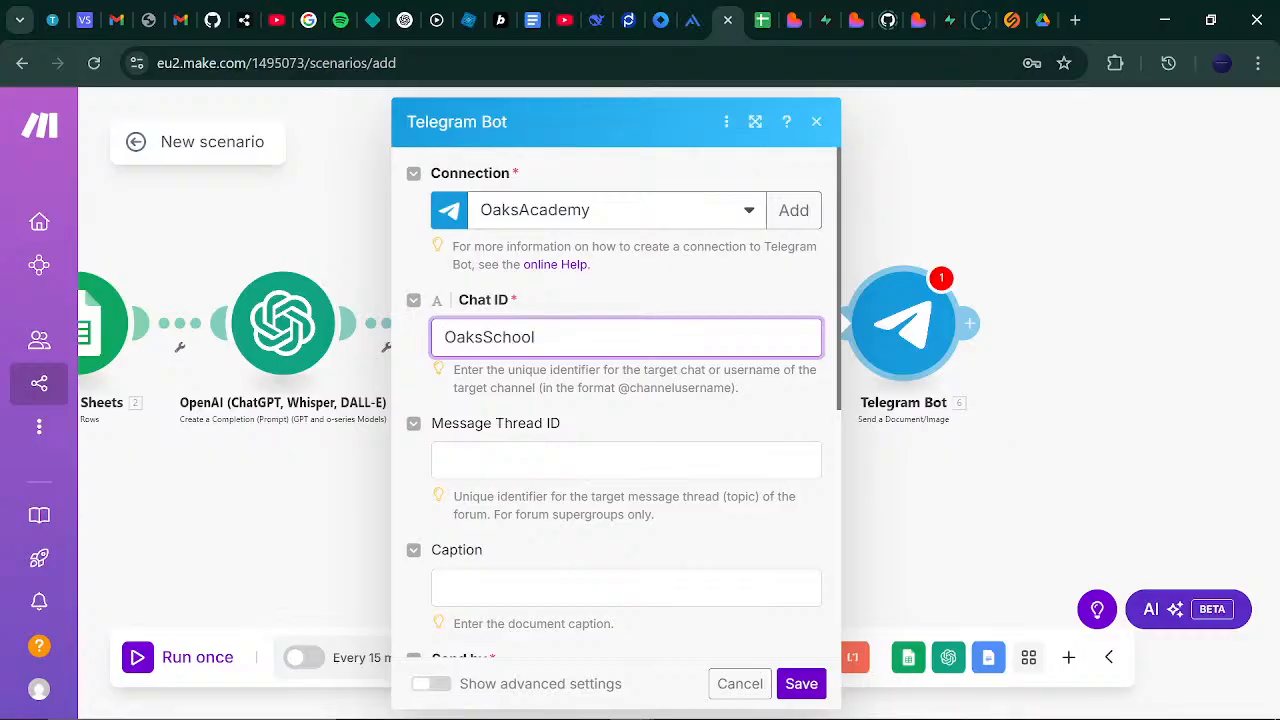
pyautogui.click(445, 337)
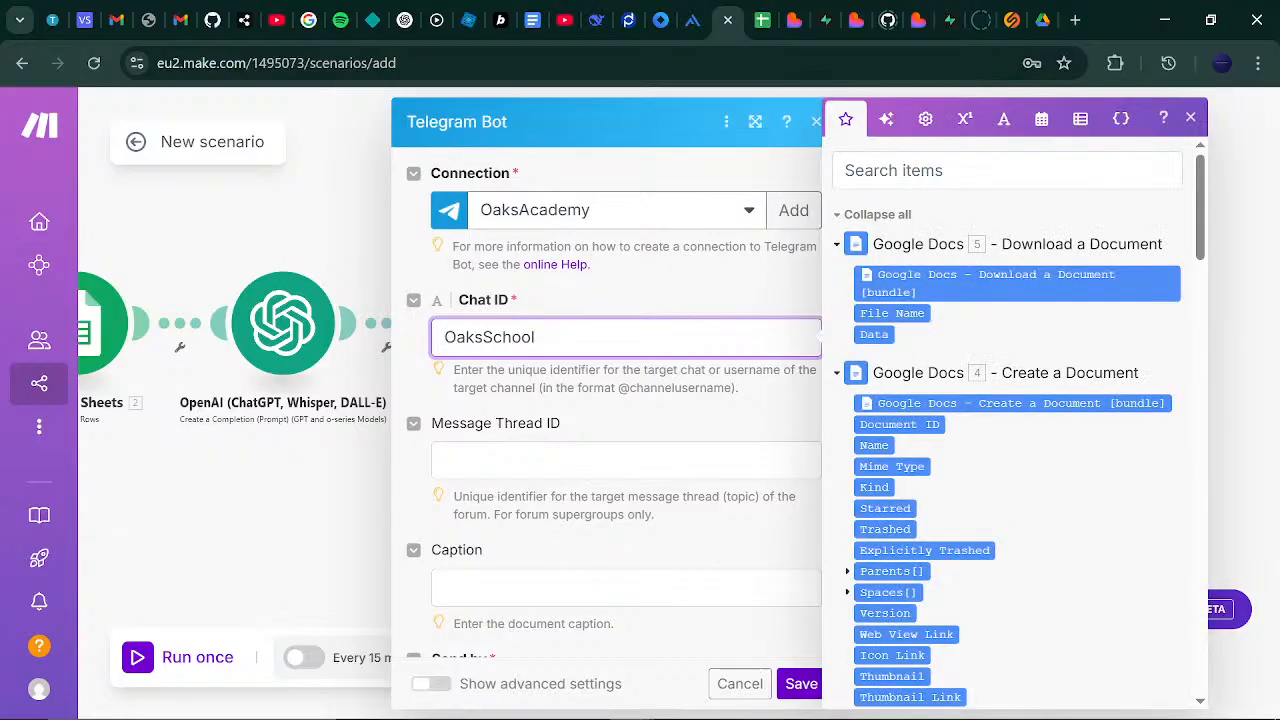
pyautogui.write('@')
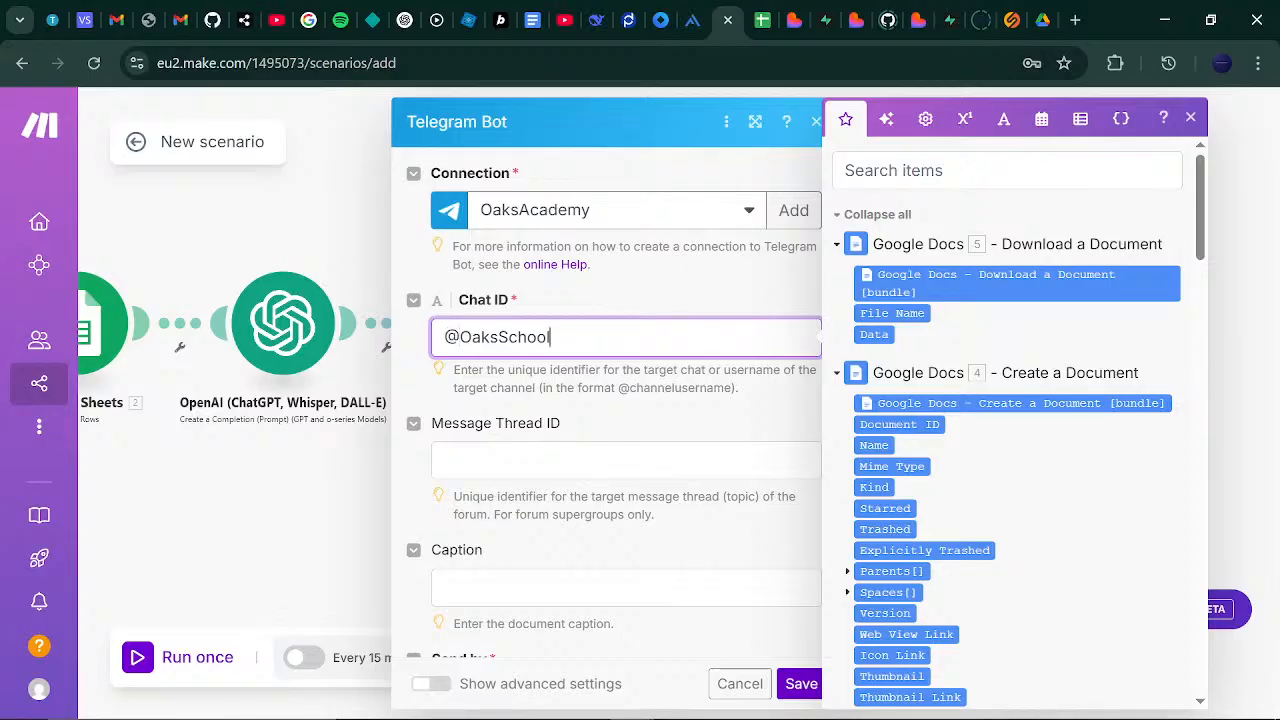
pyautogui.click(693, 410)
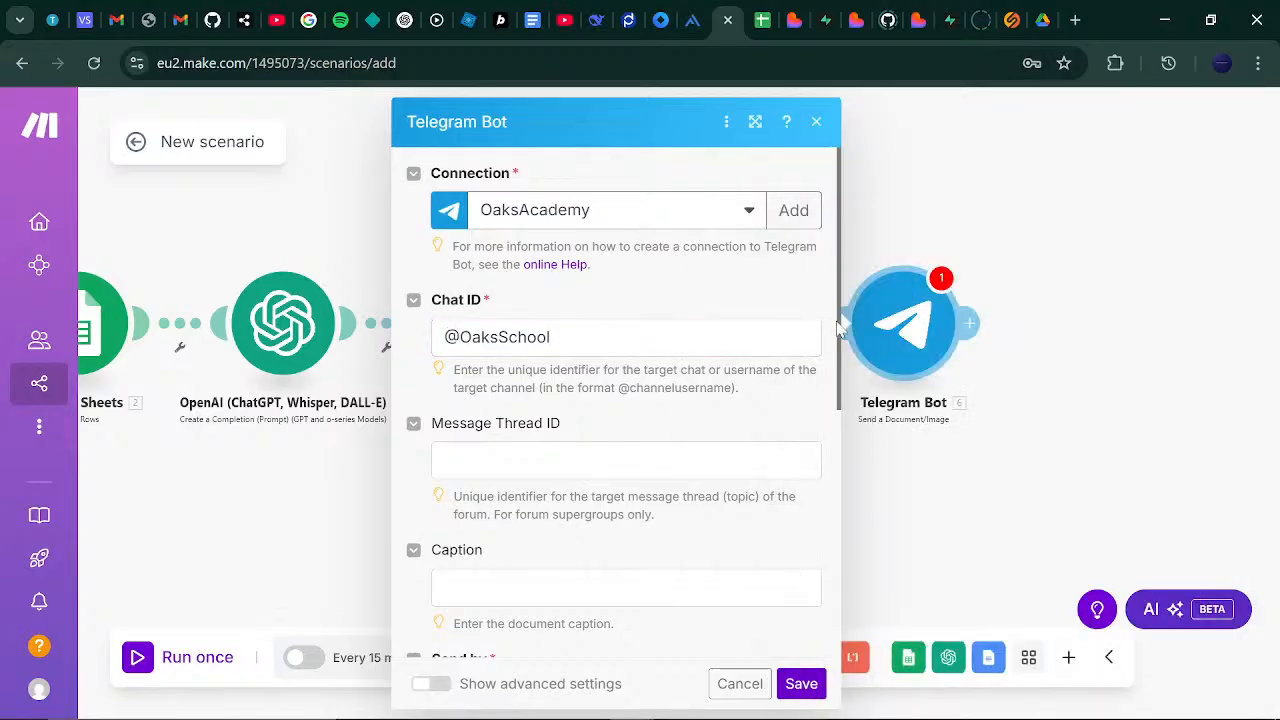
# - Choose Data as the Send by method for the Telegram document and review the remaining file and notification options
pyautogui.moveTo(840, 330); pyautogui.dragTo(847, 482)
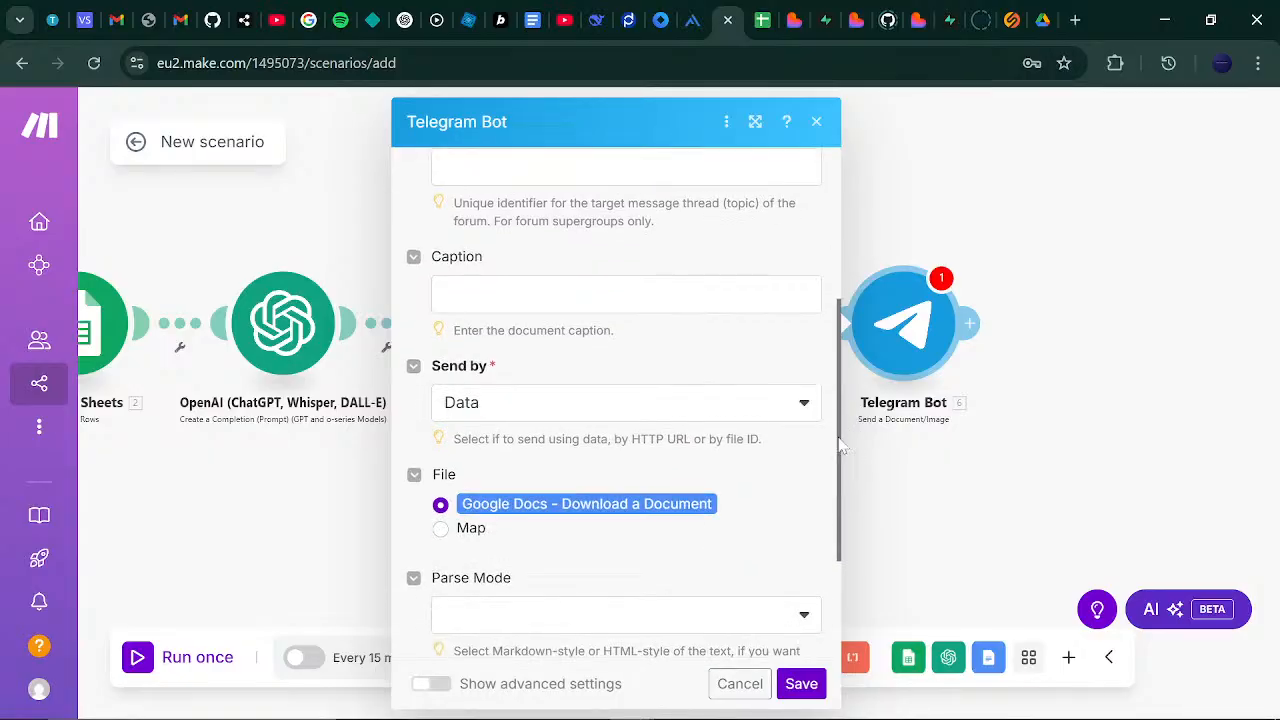
pyautogui.moveTo(839, 407); pyautogui.dragTo(840, 388)
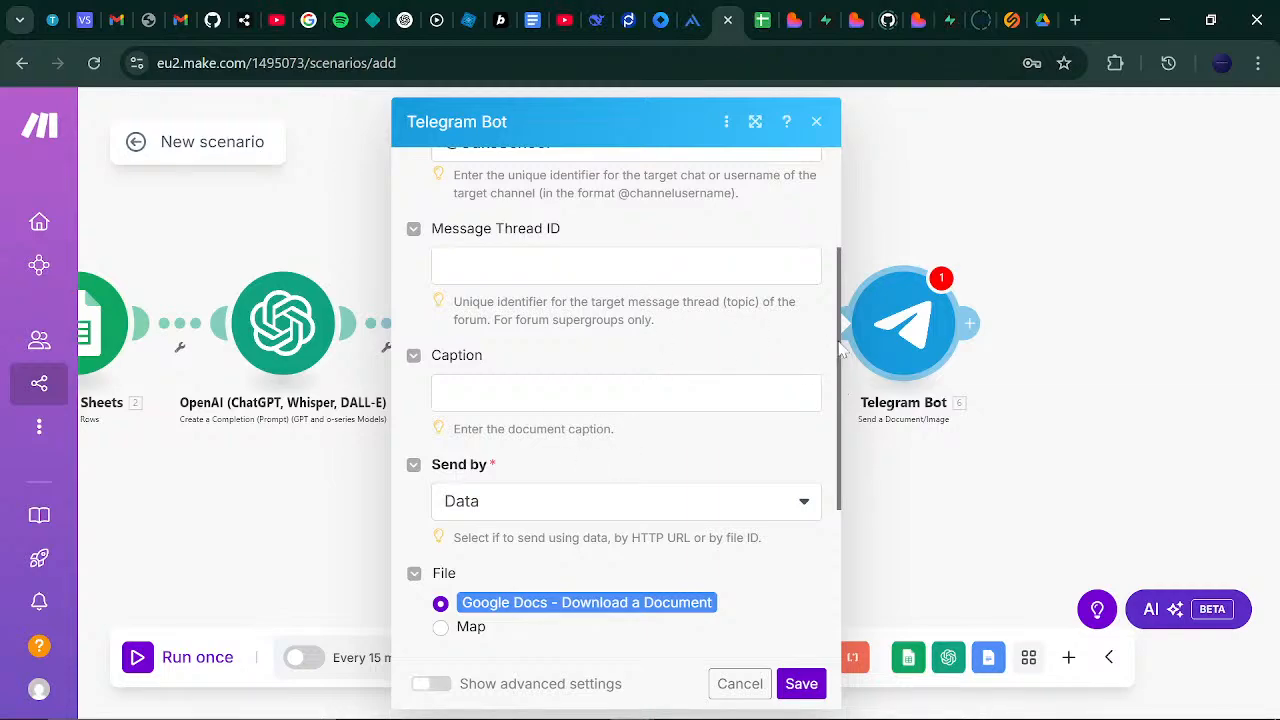
pyautogui.moveTo(840, 350); pyautogui.dragTo(848, 416)
pyautogui.click(804, 370)
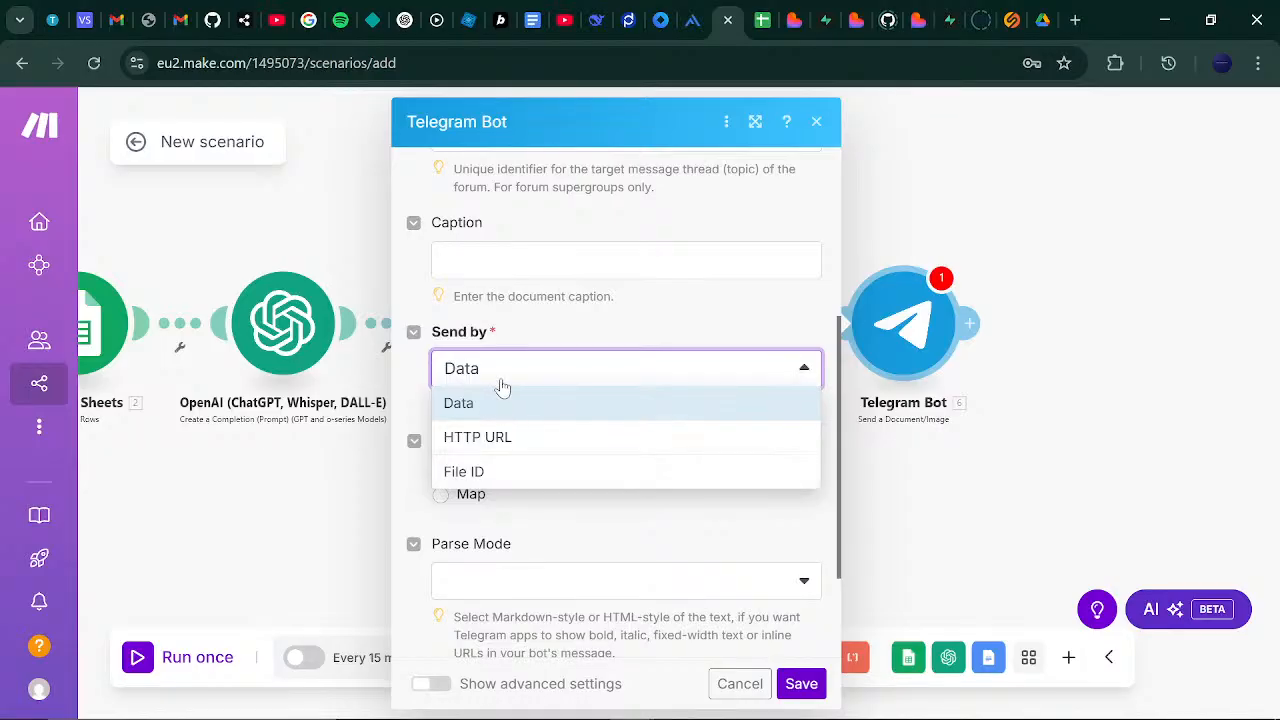
pyautogui.click(557, 407)
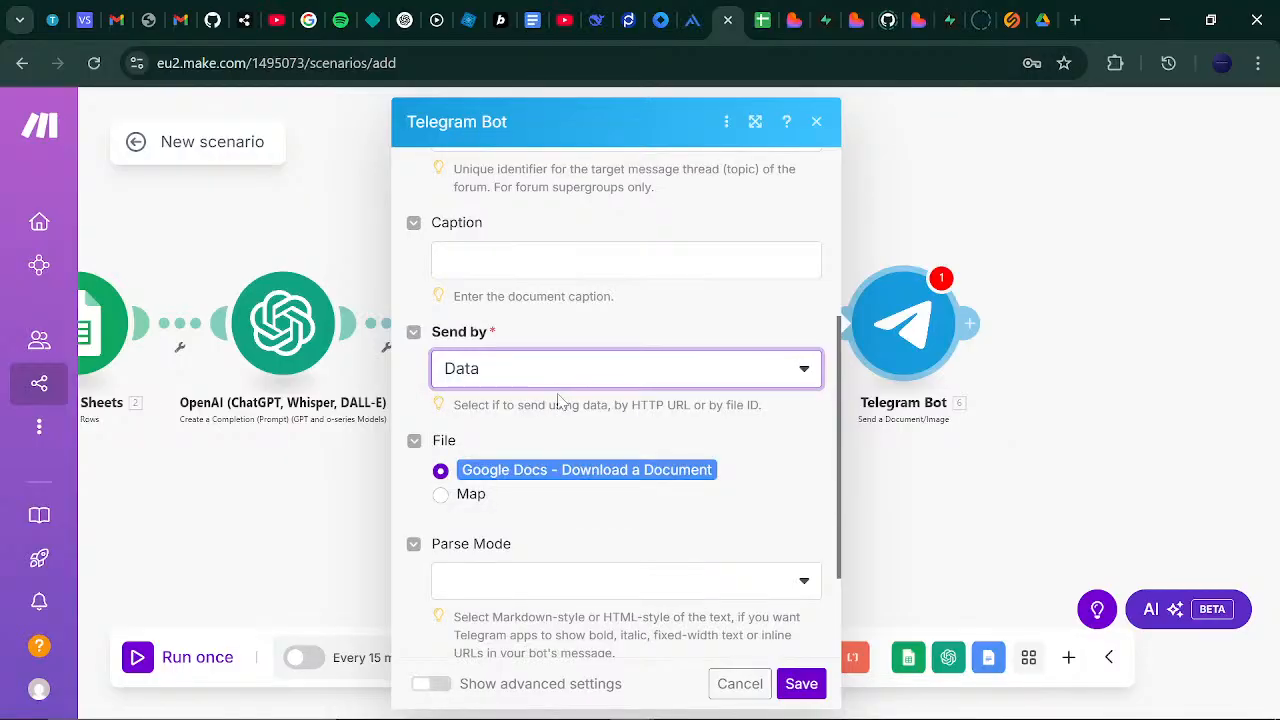
pyautogui.scroll(-3, 843, 330)
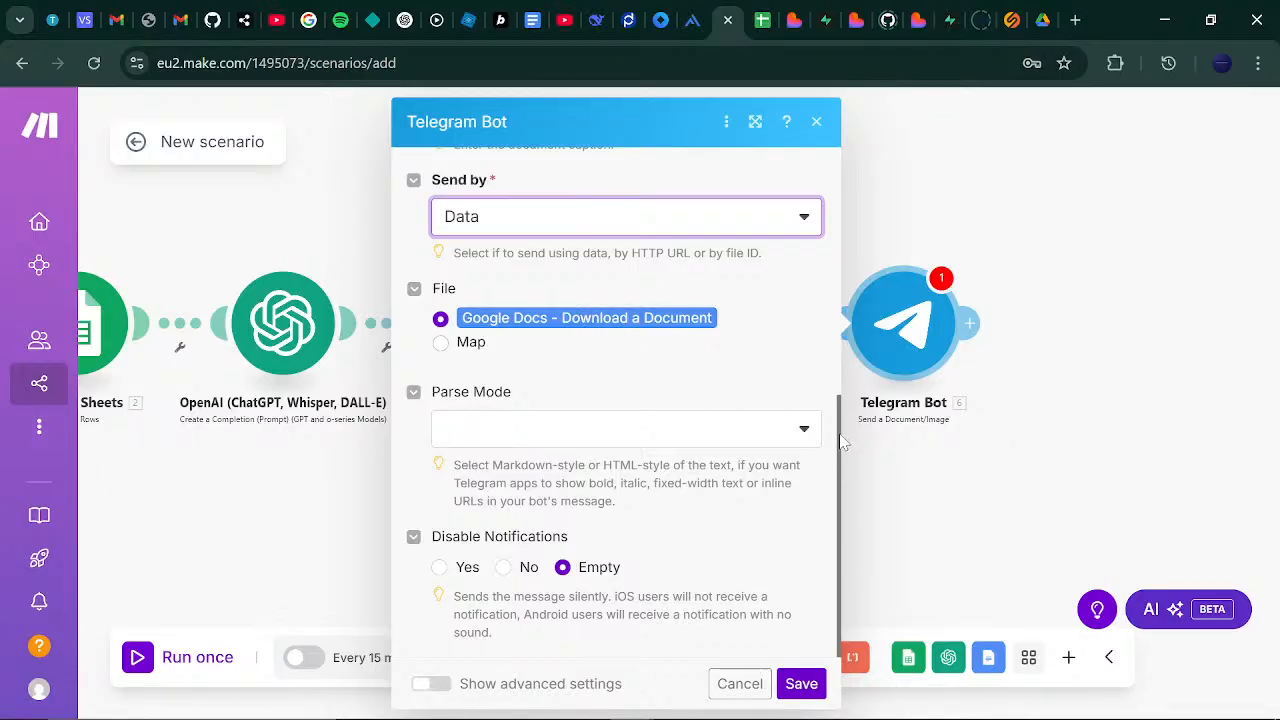
# - Start the document caption with "Hello" followed by the Student Name (B) value from Google Sheets Search Rows
pyautogui.moveTo(845, 432); pyautogui.dragTo(838, 270)
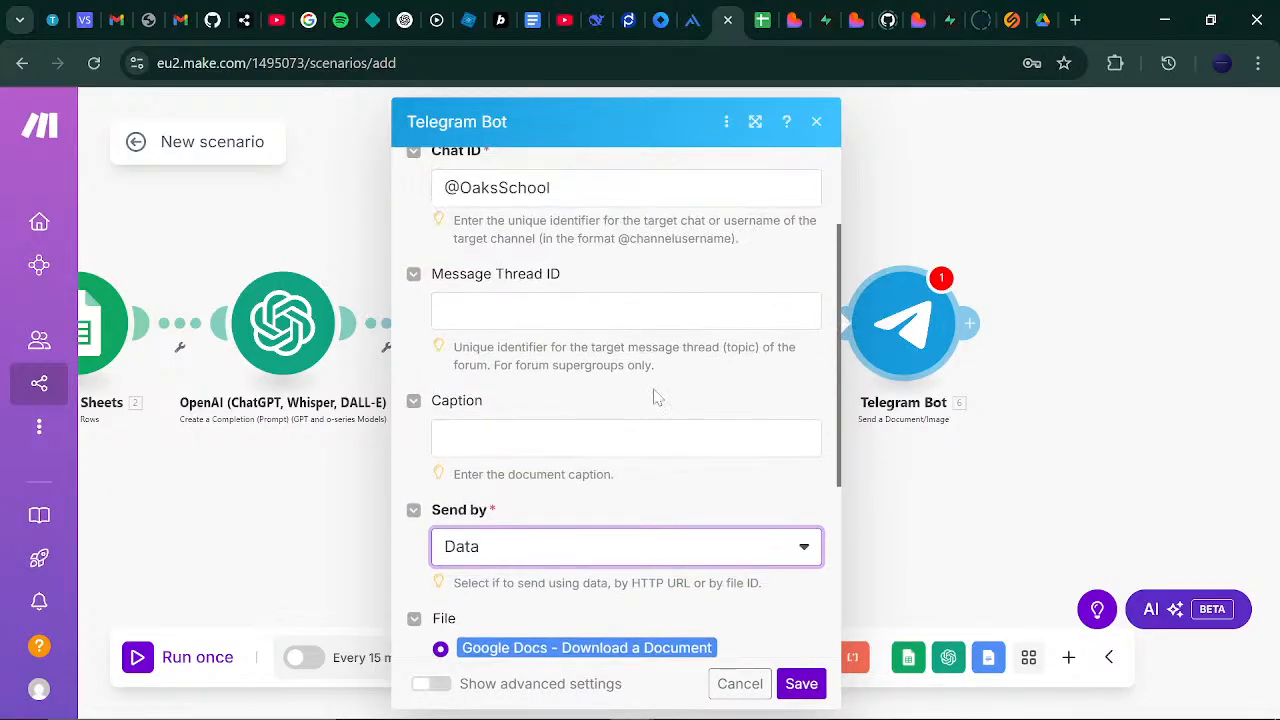
pyautogui.click(652, 437)
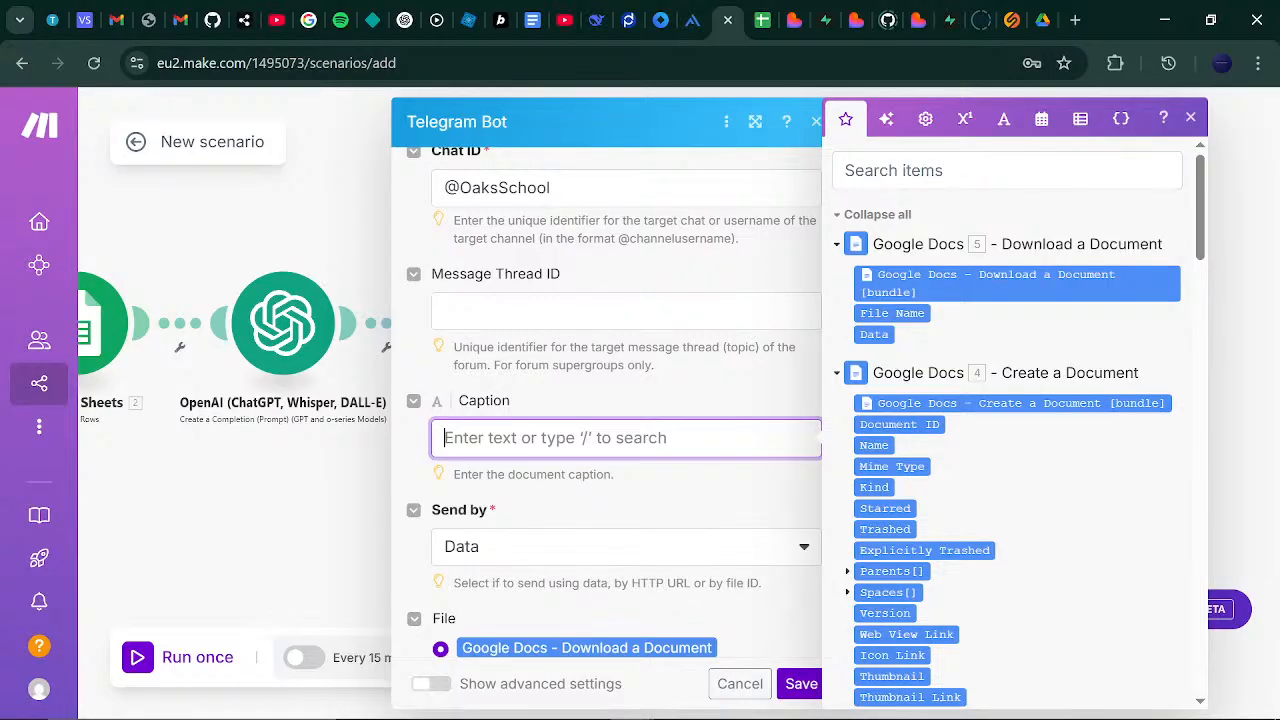
pyautogui.write('Hello')
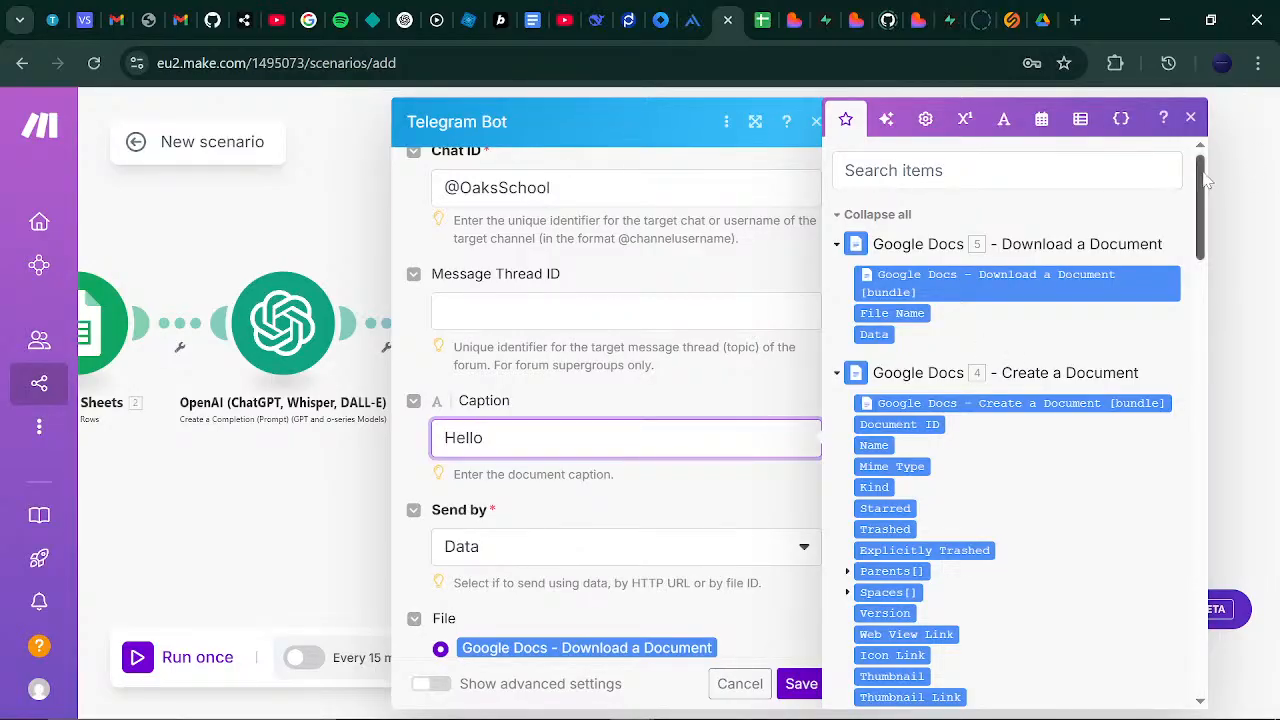
pyautogui.moveTo(1205, 178); pyautogui.dragTo(1162, 543)
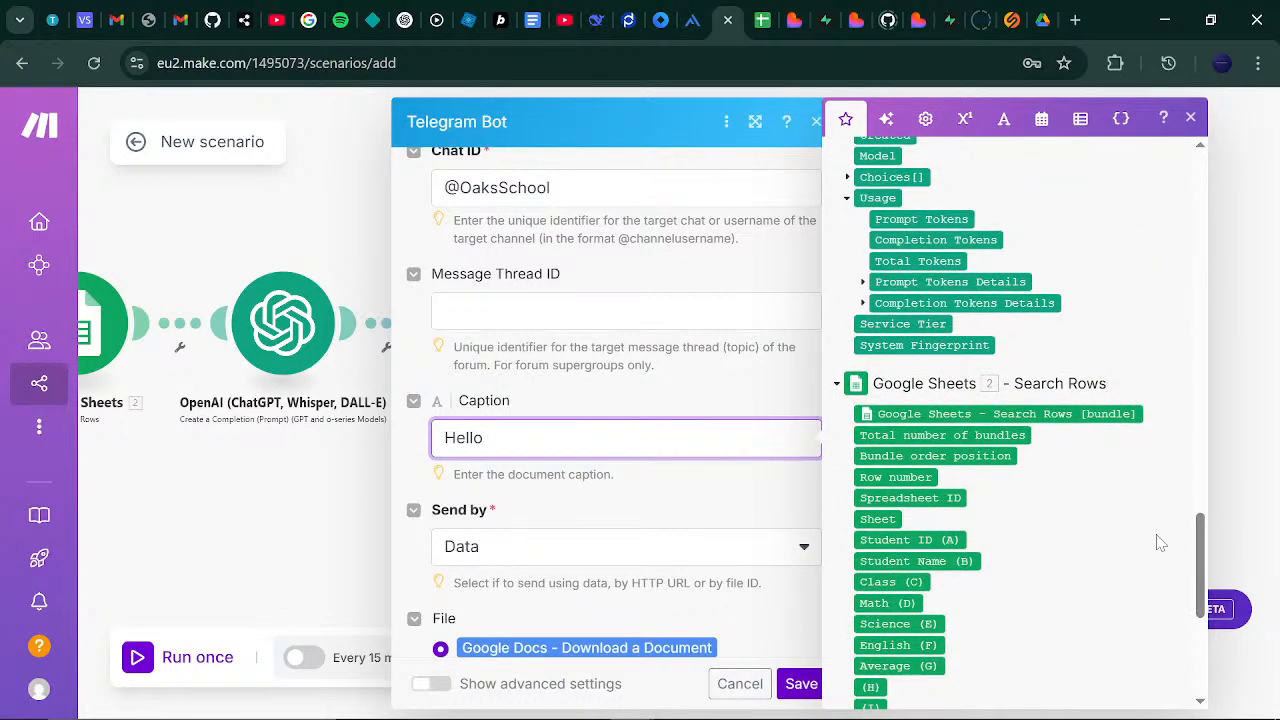
pyautogui.click(955, 561)
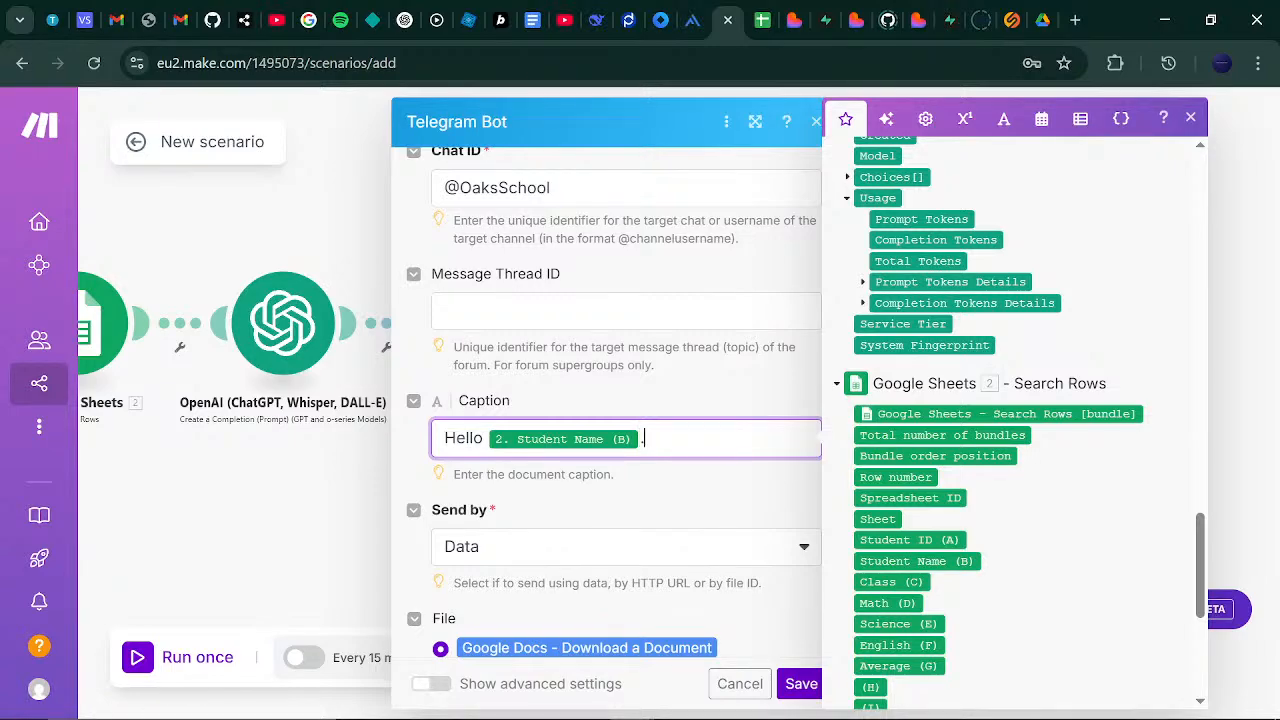
# - Complete the caption after the student name with ". Here is your progress report for the previous term."
pyautogui.write('here')
pyautogui.press('BackSpace')
pyautogui.press('BackSpace')
pyautogui.press('BackSpace')
pyautogui.press('BackSpace')
pyautogui.write('here')
pyautogui.press('BackSpace')
pyautogui.press('BackSpace')
pyautogui.press('BackSpace')
pyautogui.press('BackSpace')
pyautogui.write('Here is your progress ')
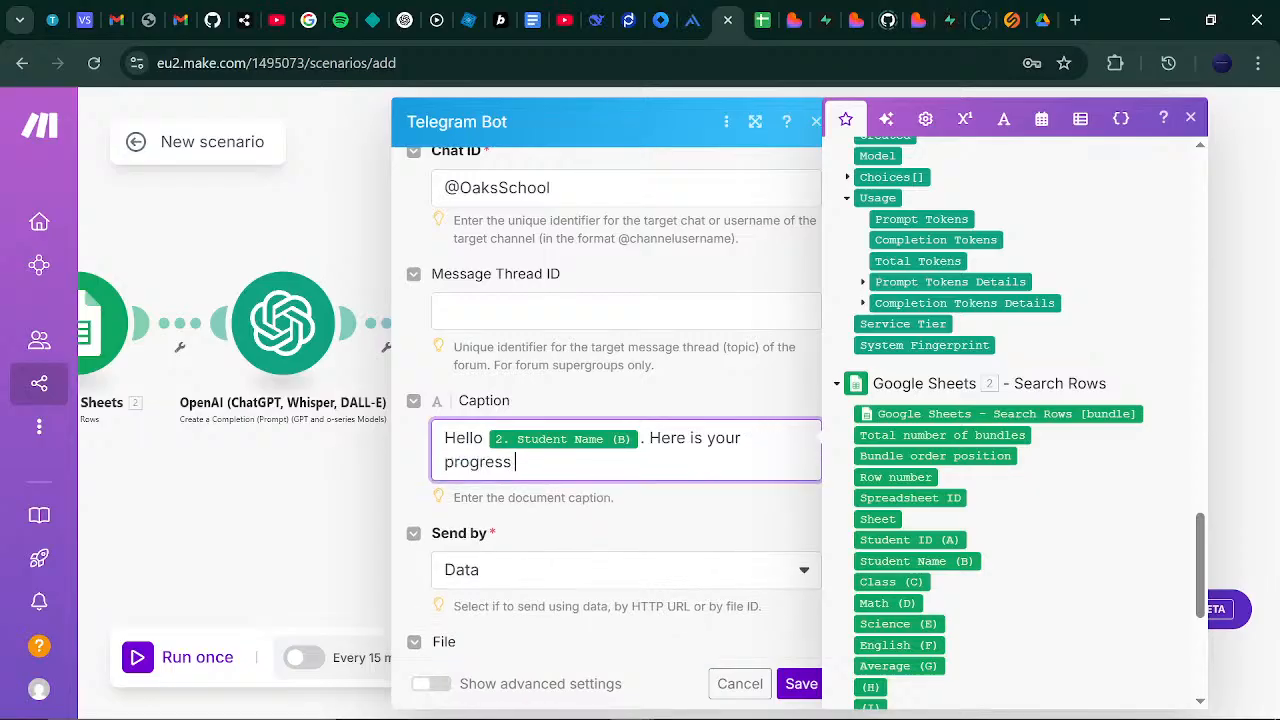
pyautogui.write('report for the ')
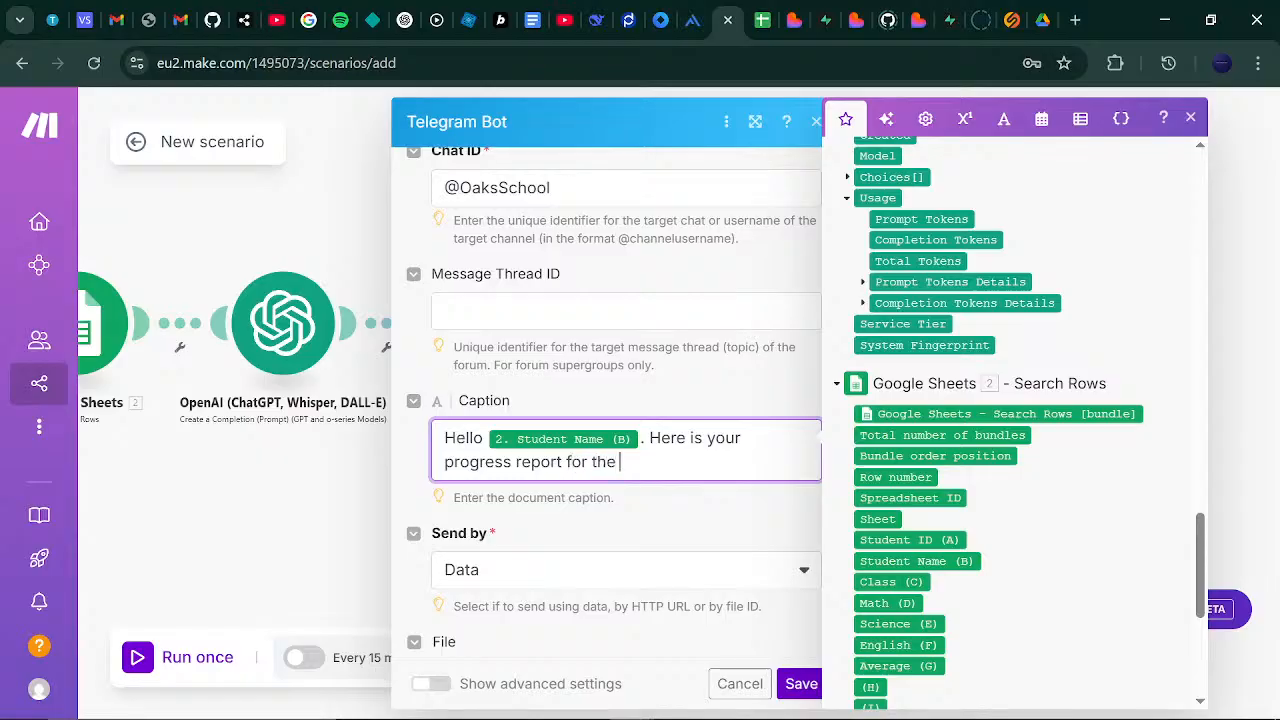
pyautogui.write('previous term.')
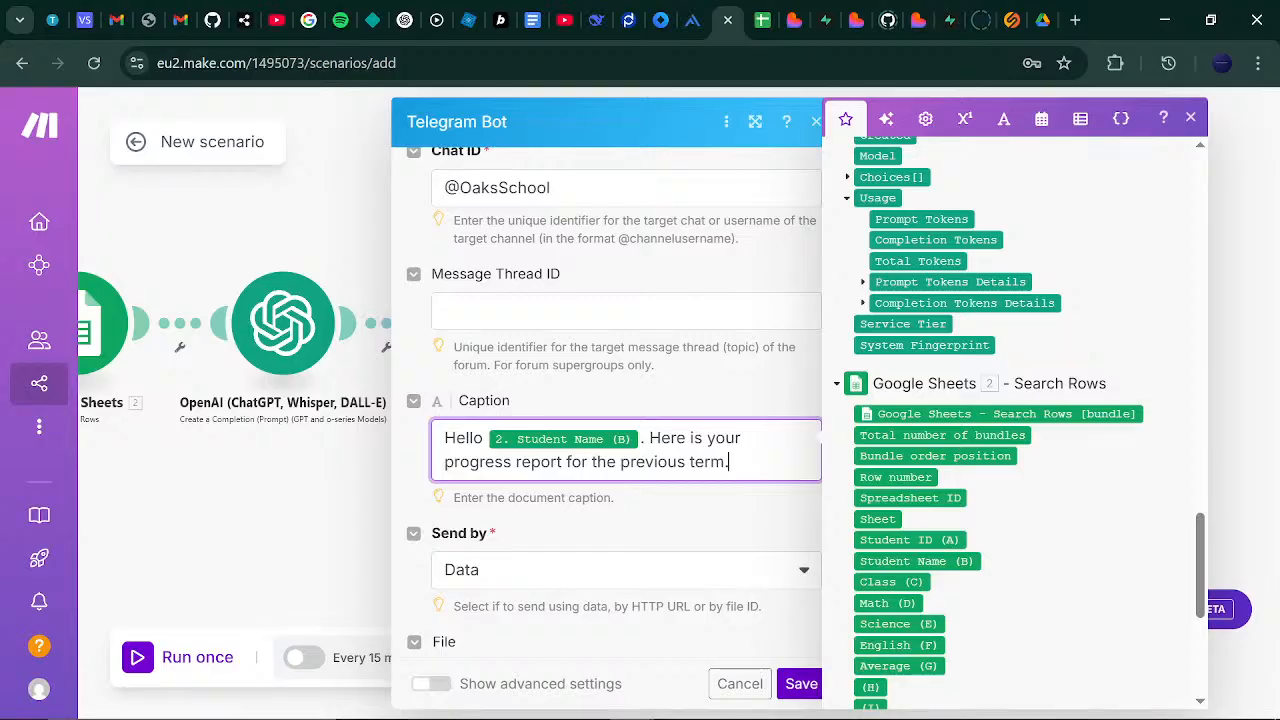
pyautogui.click(752, 405)
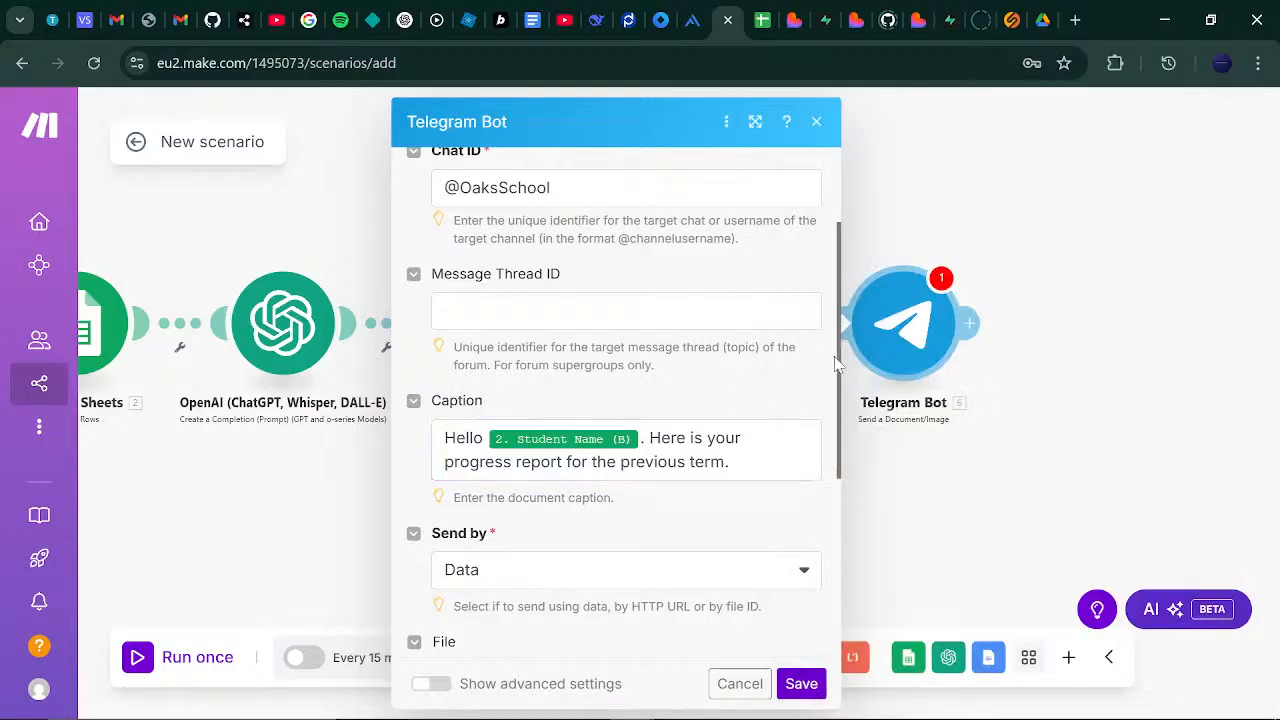
# - Save the Telegram Bot Send a Document/Image module and reopen its settings
pyautogui.scroll(-4, 830, 420)
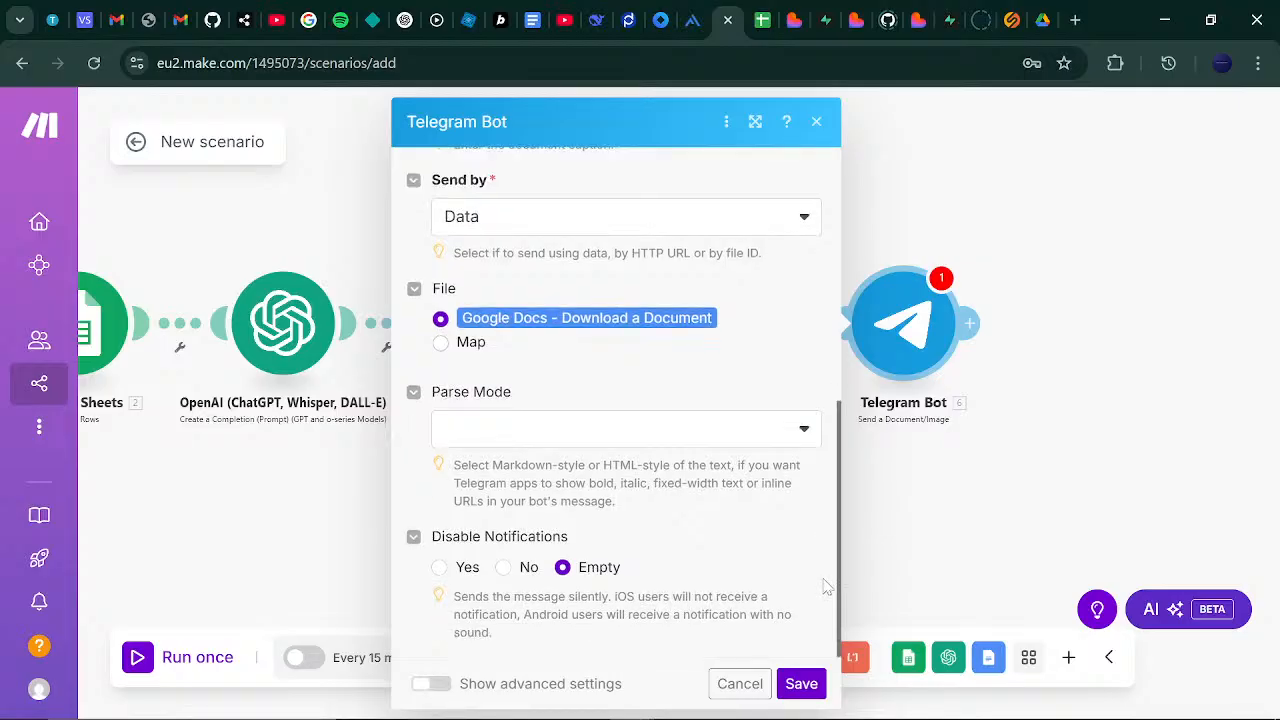
pyautogui.click(801, 683)
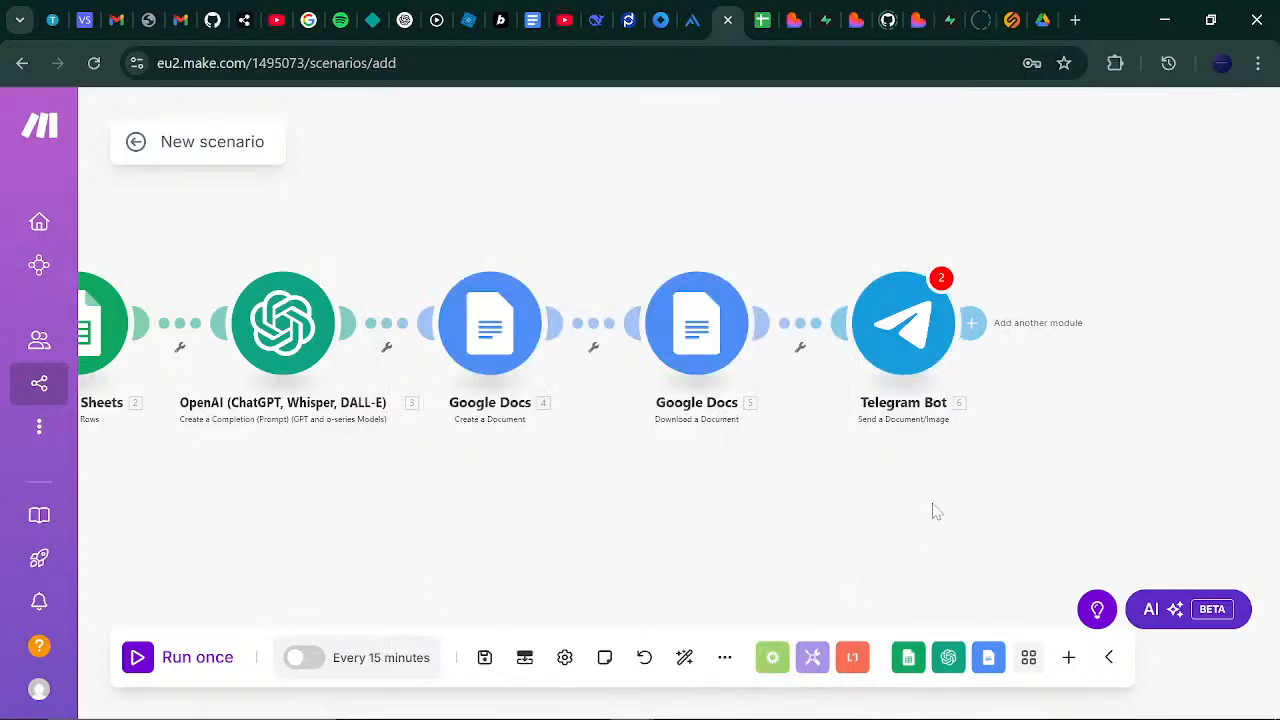
pyautogui.click(908, 318)
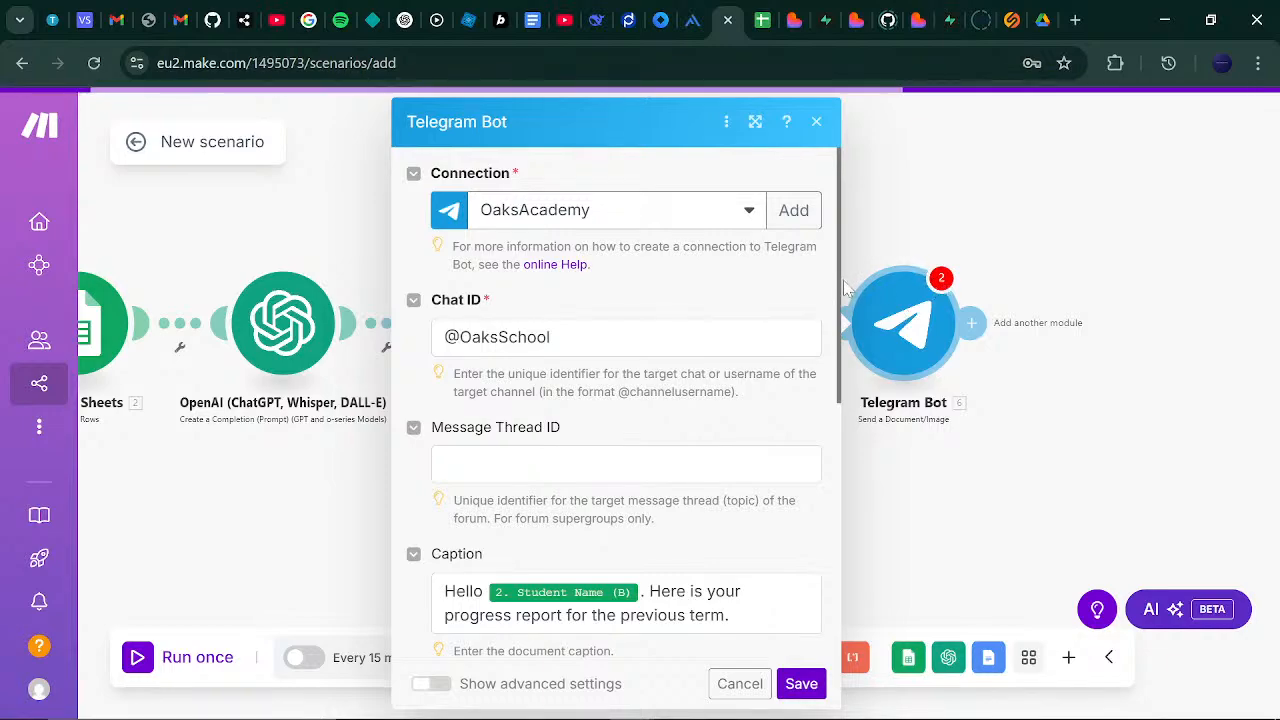
# - Review the Telegram Bot caption, send method and file settings, and save both the module and the scenario
pyautogui.scroll(-2, 840, 275)
pyautogui.scroll(2, 833, 270)
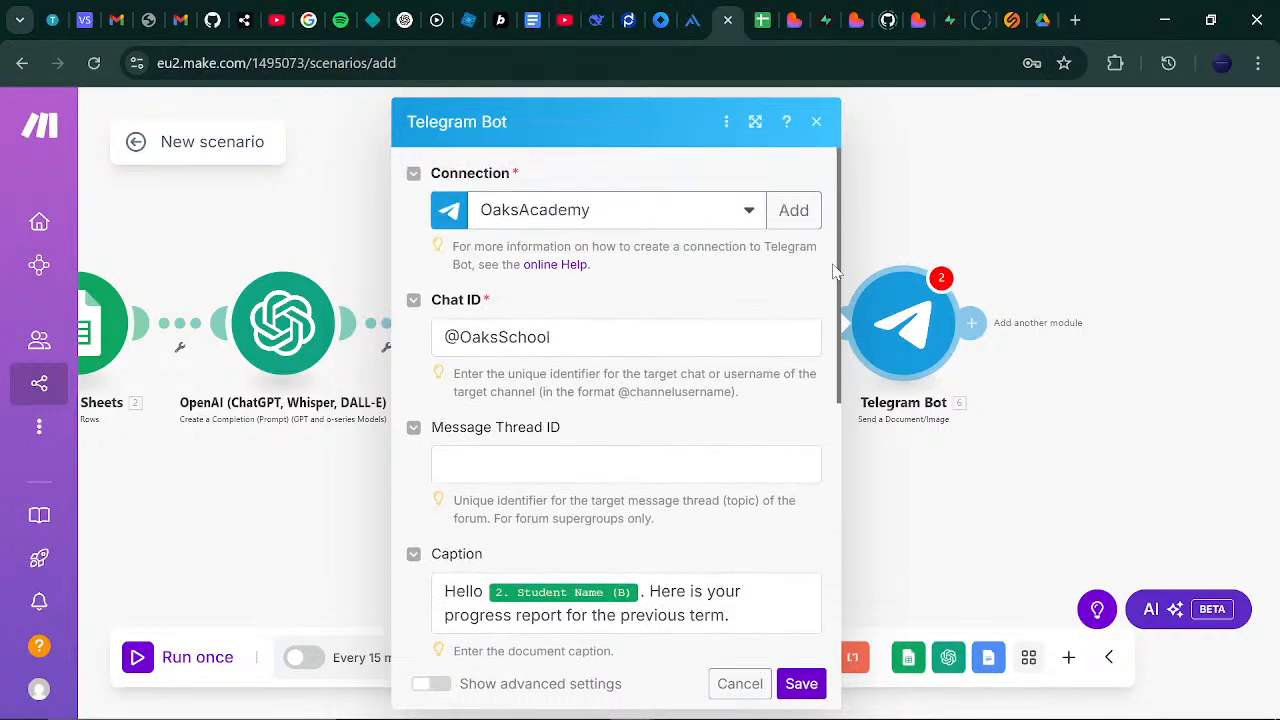
pyautogui.moveTo(832, 265); pyautogui.dragTo(817, 430)
pyautogui.scroll(-3, 820, 451)
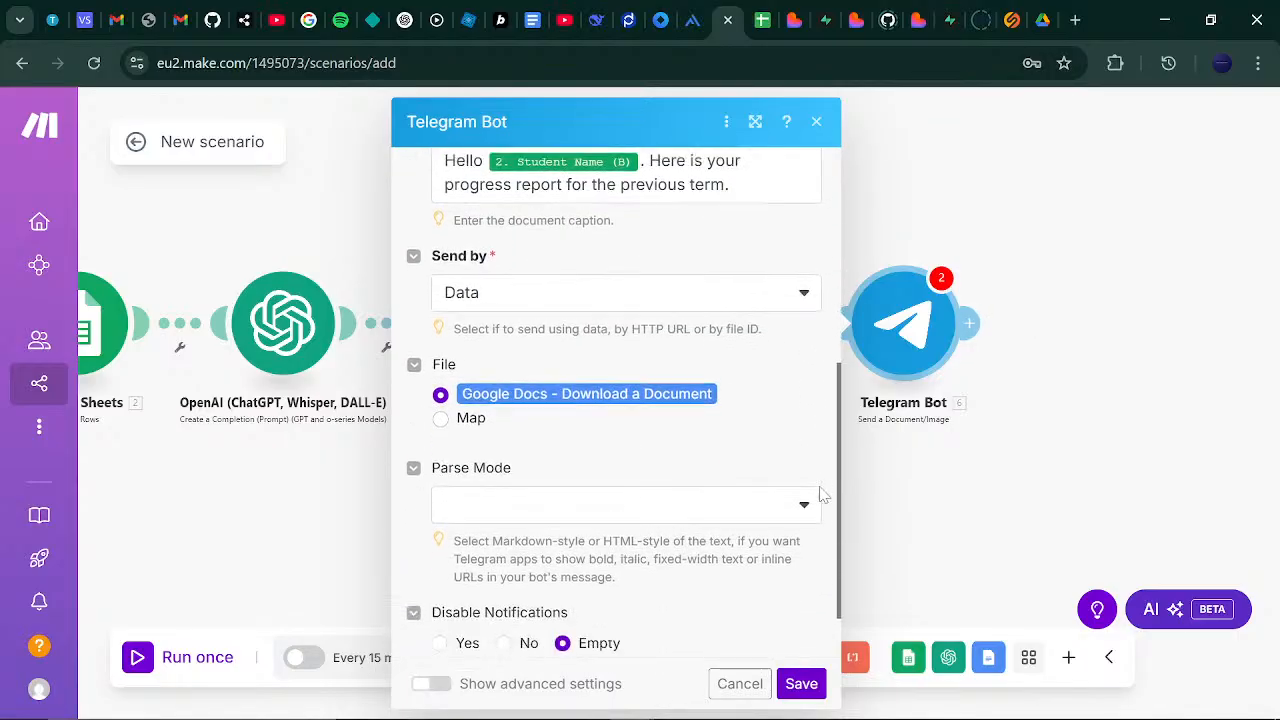
pyautogui.click(801, 684)
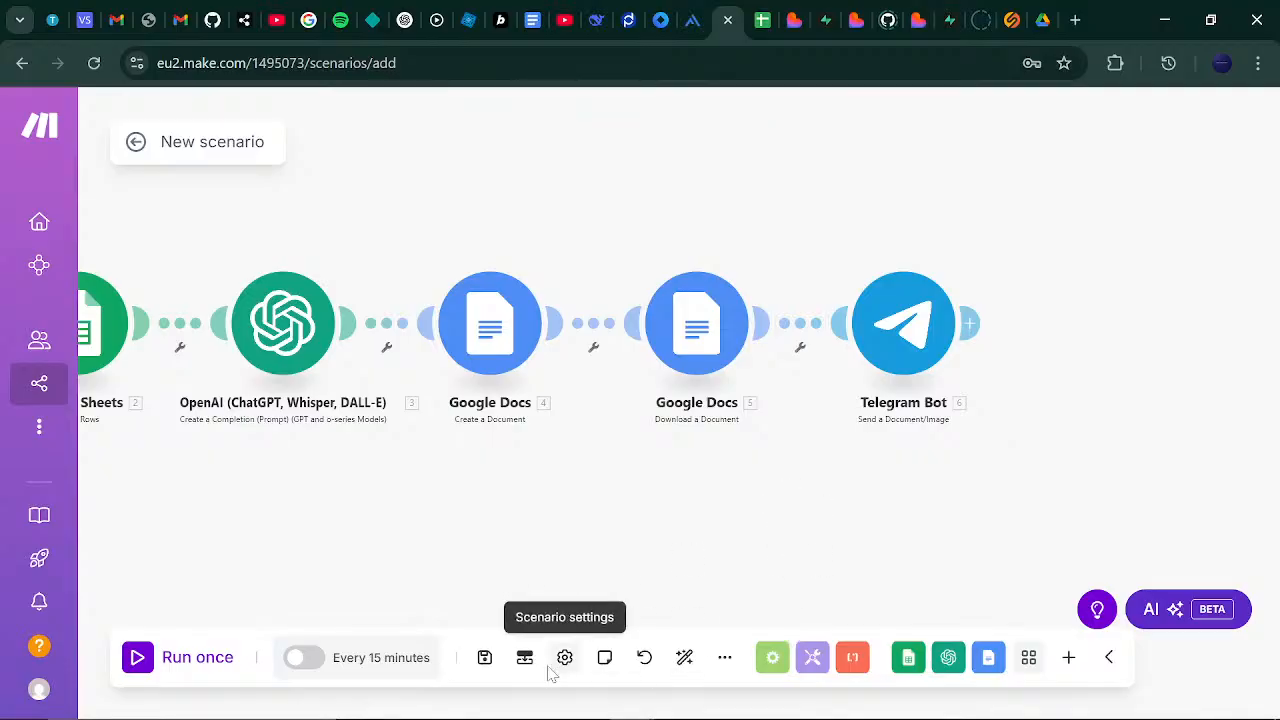
pyautogui.click(485, 660)
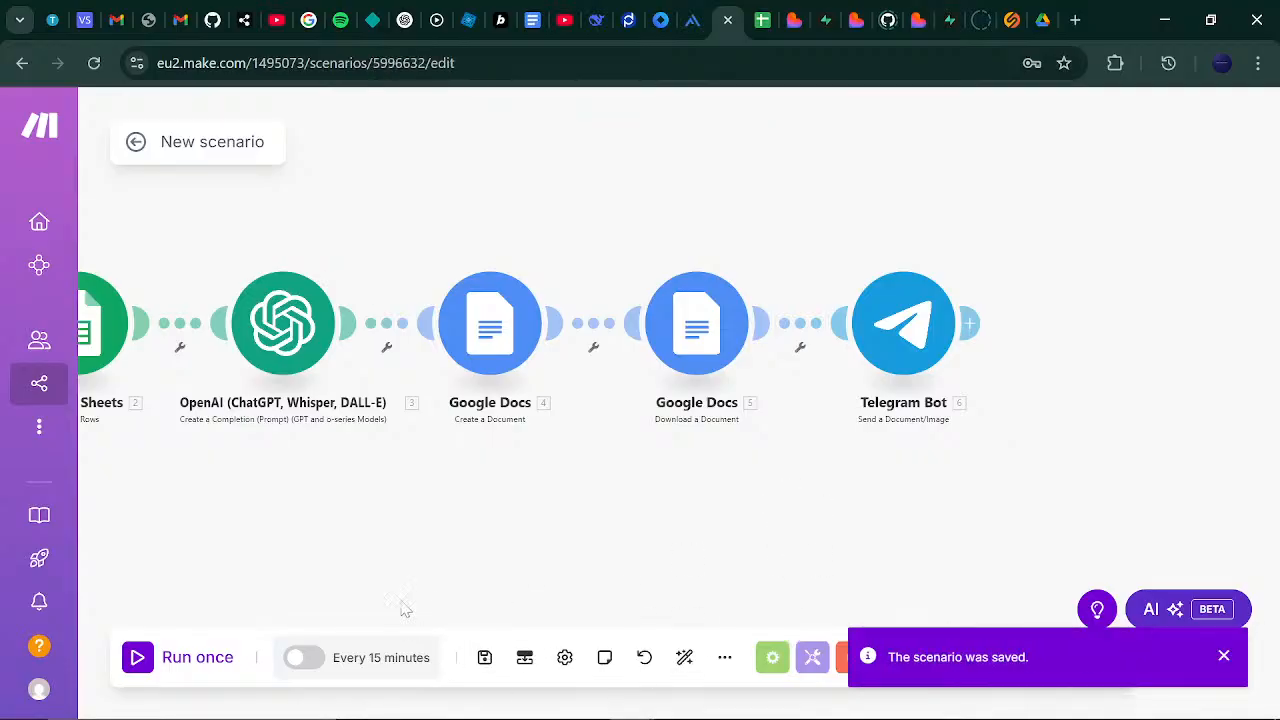
# - Run the whole scenario once and switch to the Oaks Of Righteousness Academy channel in Telegram
pyautogui.moveTo(386, 554); pyautogui.dragTo(603, 530)
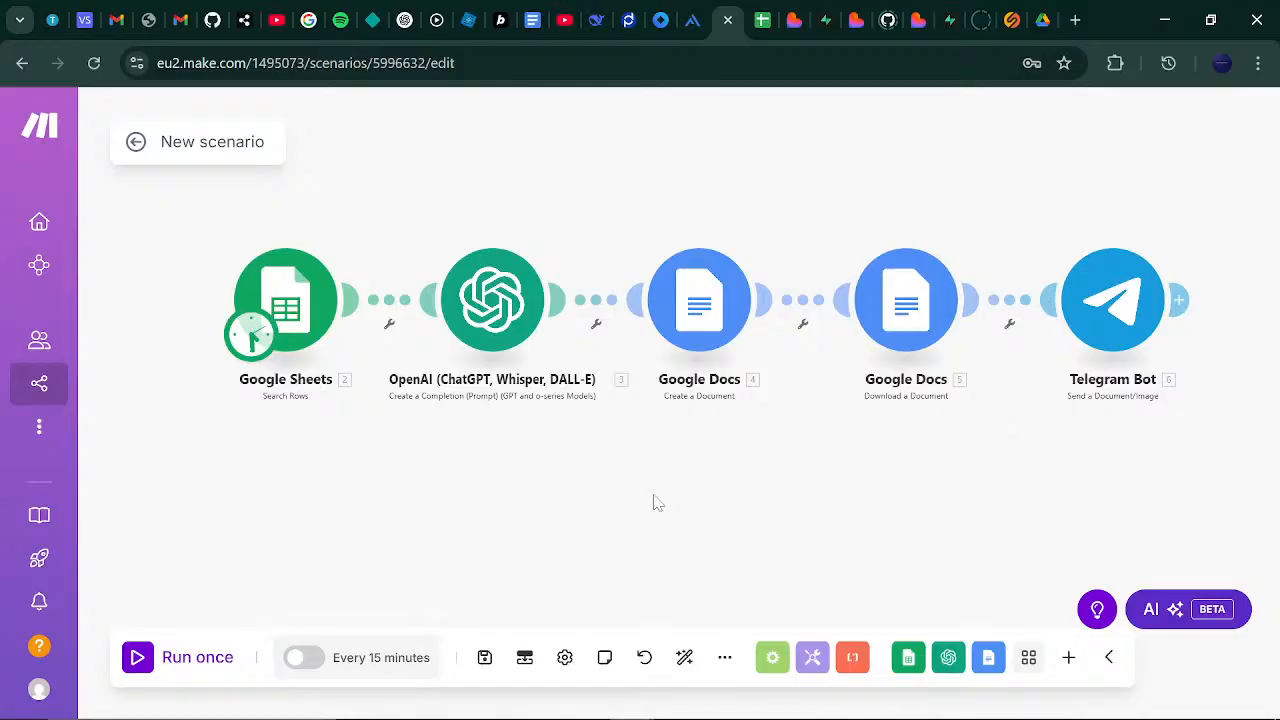
pyautogui.click(140, 658)
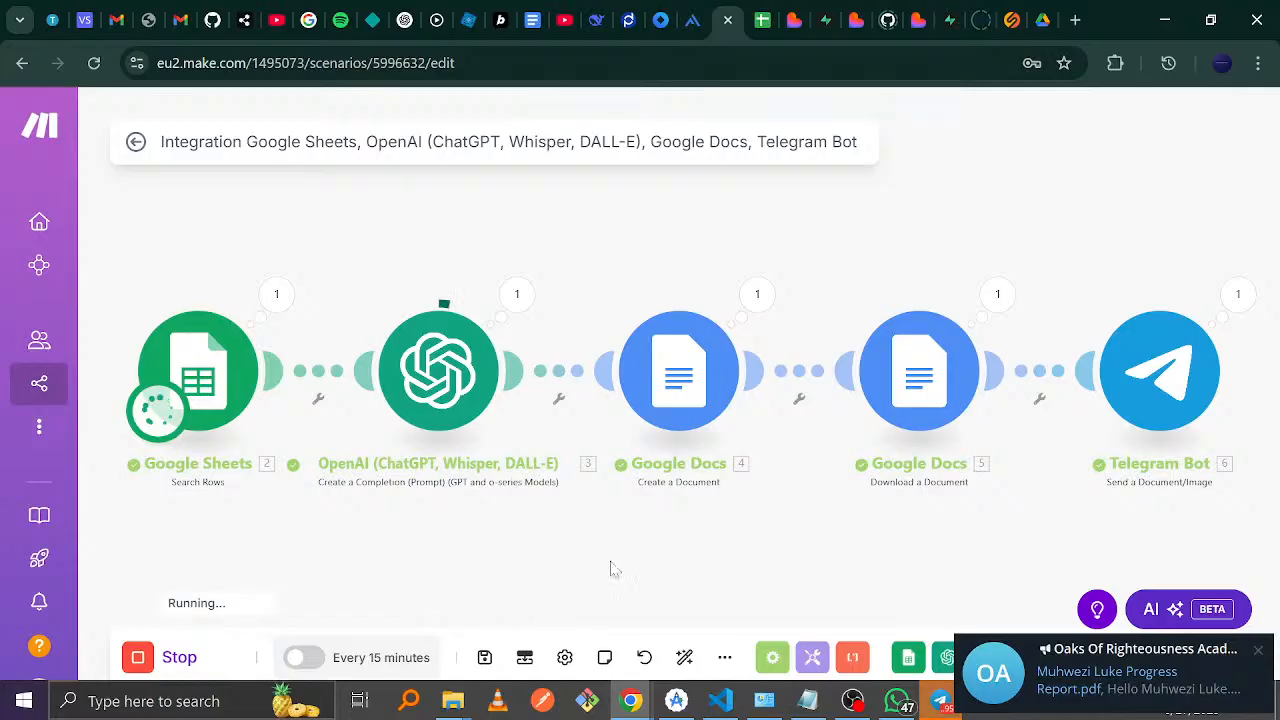
pyautogui.click(1100, 693)
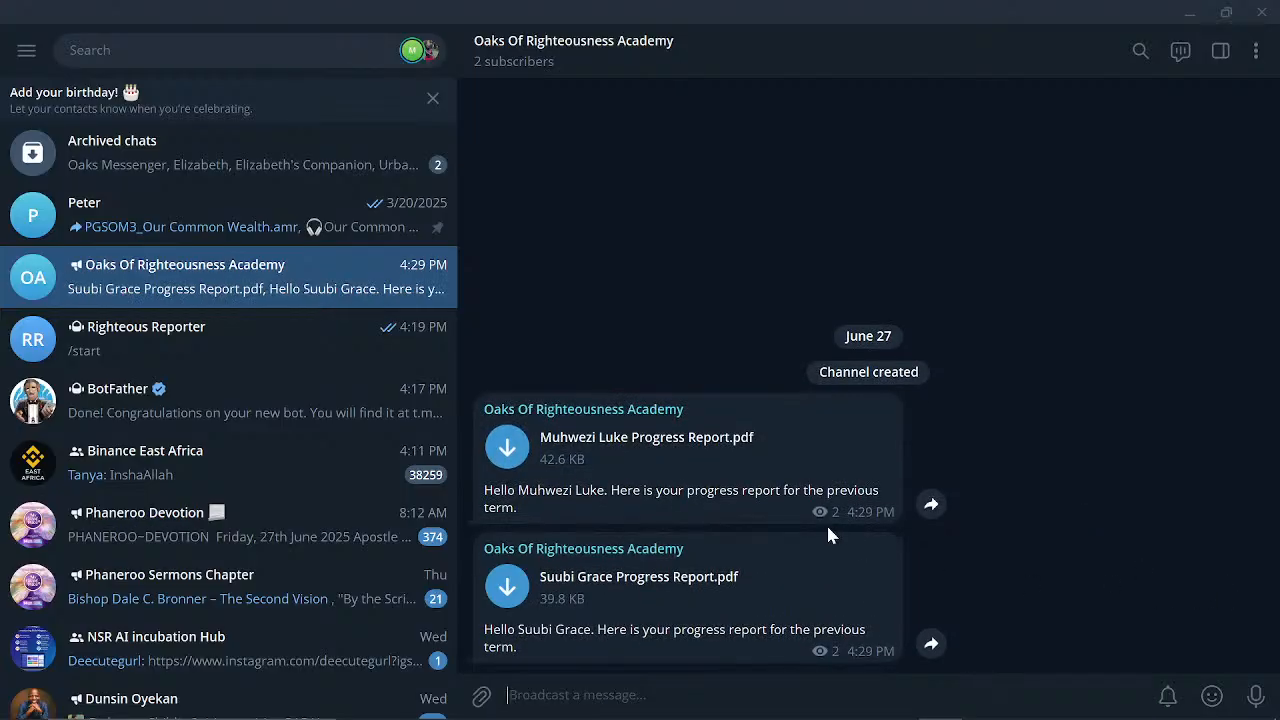
# - Download and open the first student's progress report PDF from the Telegram channel
pyautogui.doubleClick(694, 495)
pyautogui.doubleClick(618, 590)
pyautogui.click(515, 455)
pyautogui.click(513, 459)
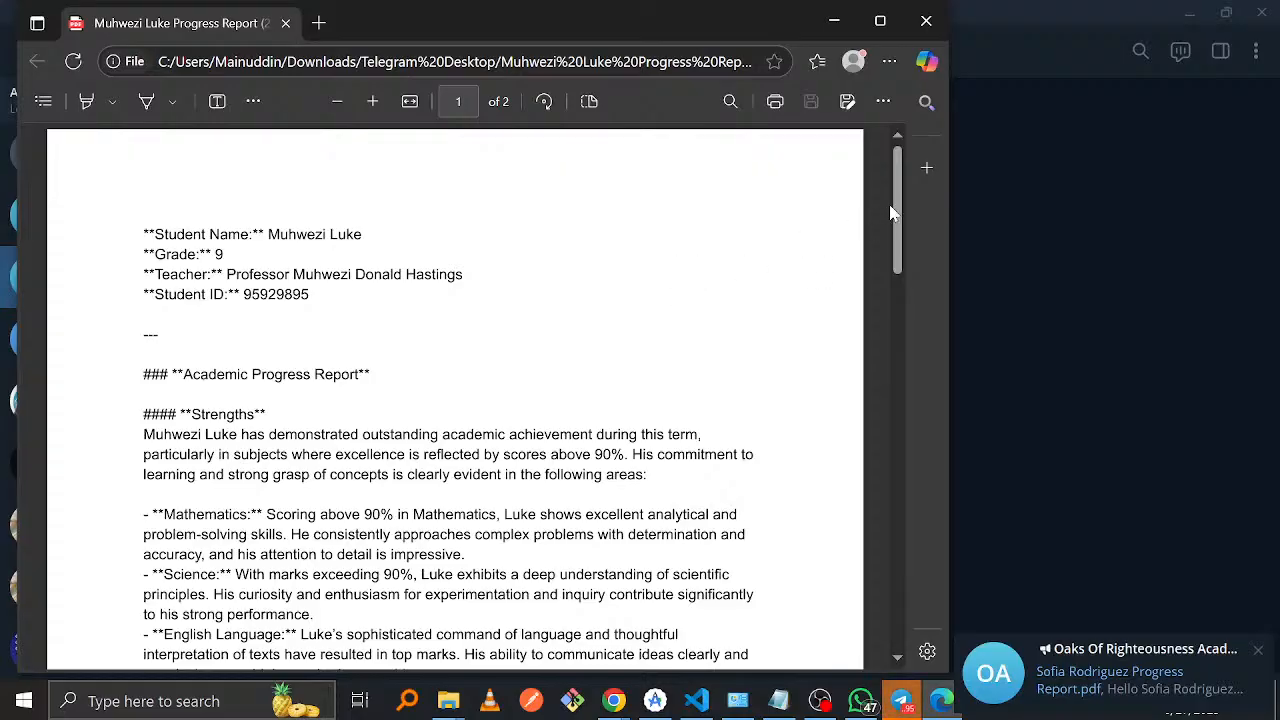
# - Read the first student's report through its student details, strengths, growth areas and closing remarks, and close the PDF
pyautogui.scroll(-1, 897, 224)
pyautogui.moveTo(897, 224)
pyautogui.mouseDown()
pyautogui.moveTo(899, 455)
pyautogui.moveTo(895, 189)
pyautogui.mouseUp()
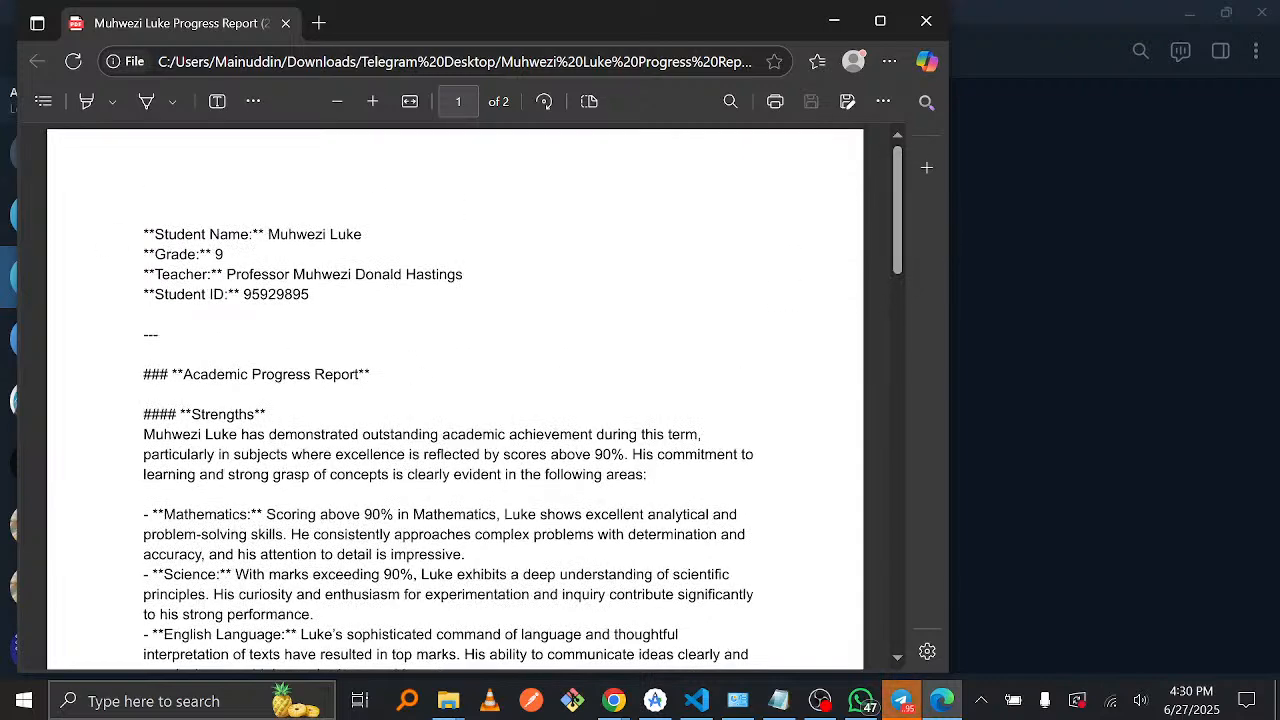
pyautogui.moveTo(143, 234); pyautogui.dragTo(390, 454)
pyautogui.click(557, 373)
pyautogui.scroll(-2, 895, 328)
pyautogui.scroll(-10, 814, 566)
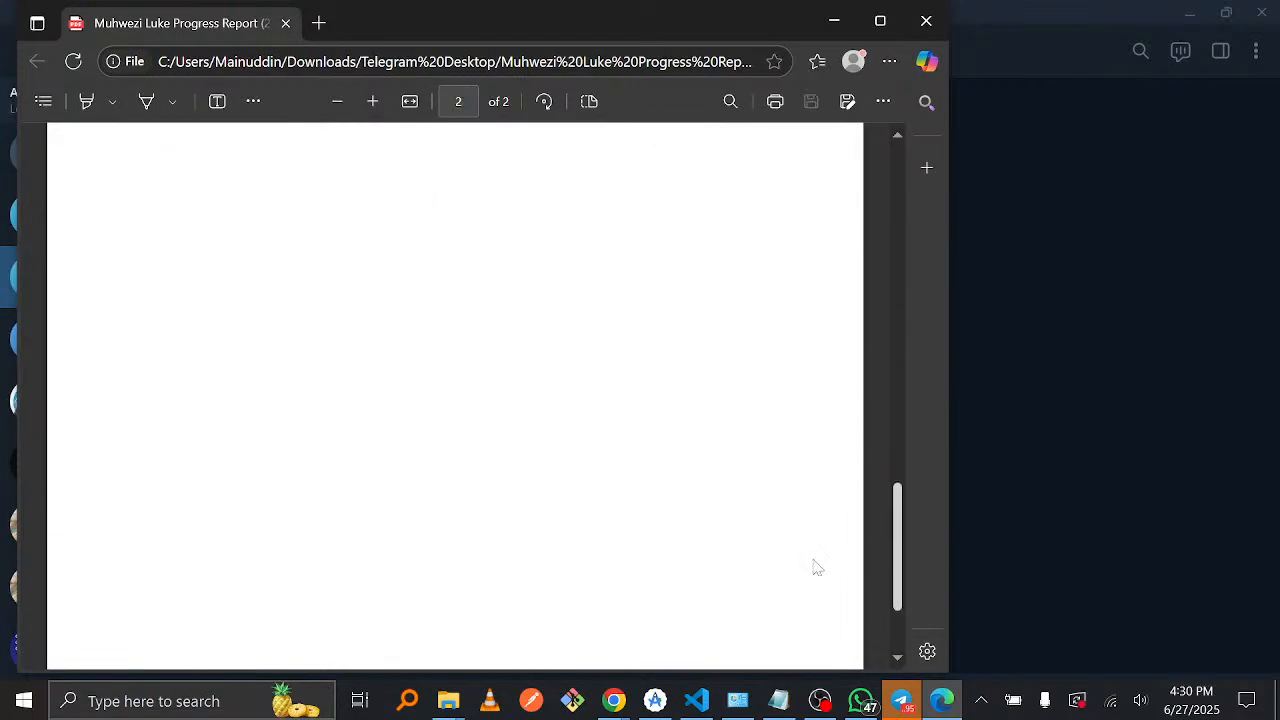
pyautogui.scroll(3, 831, 466)
pyautogui.scroll(-1, 836, 400)
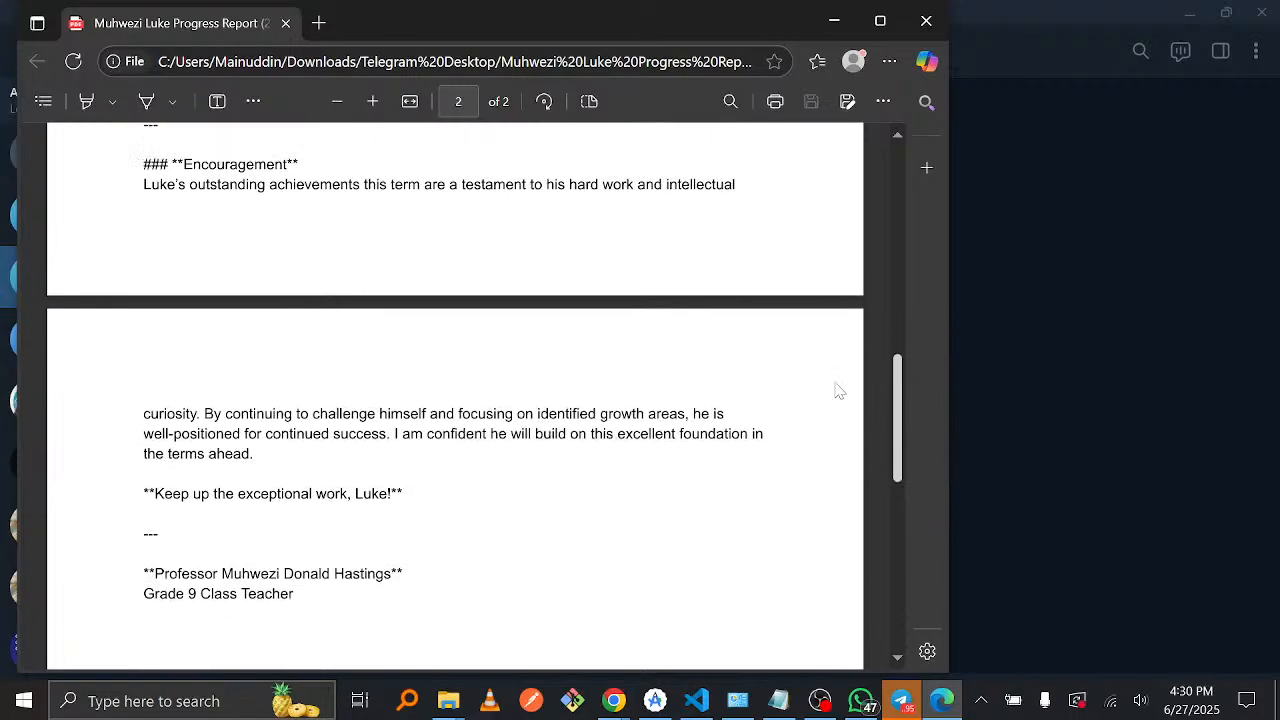
pyautogui.scroll(8, 837, 389)
pyautogui.scroll(-2, 848, 214)
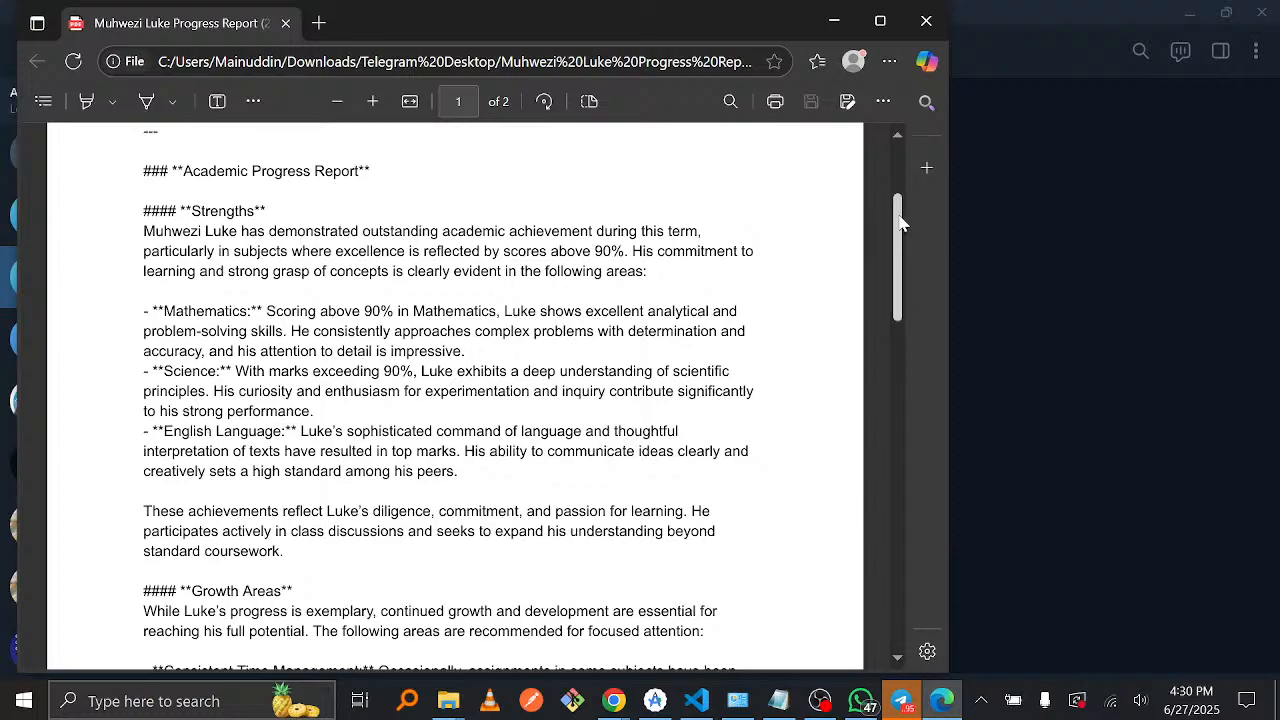
pyautogui.moveTo(900, 224); pyautogui.dragTo(900, 430)
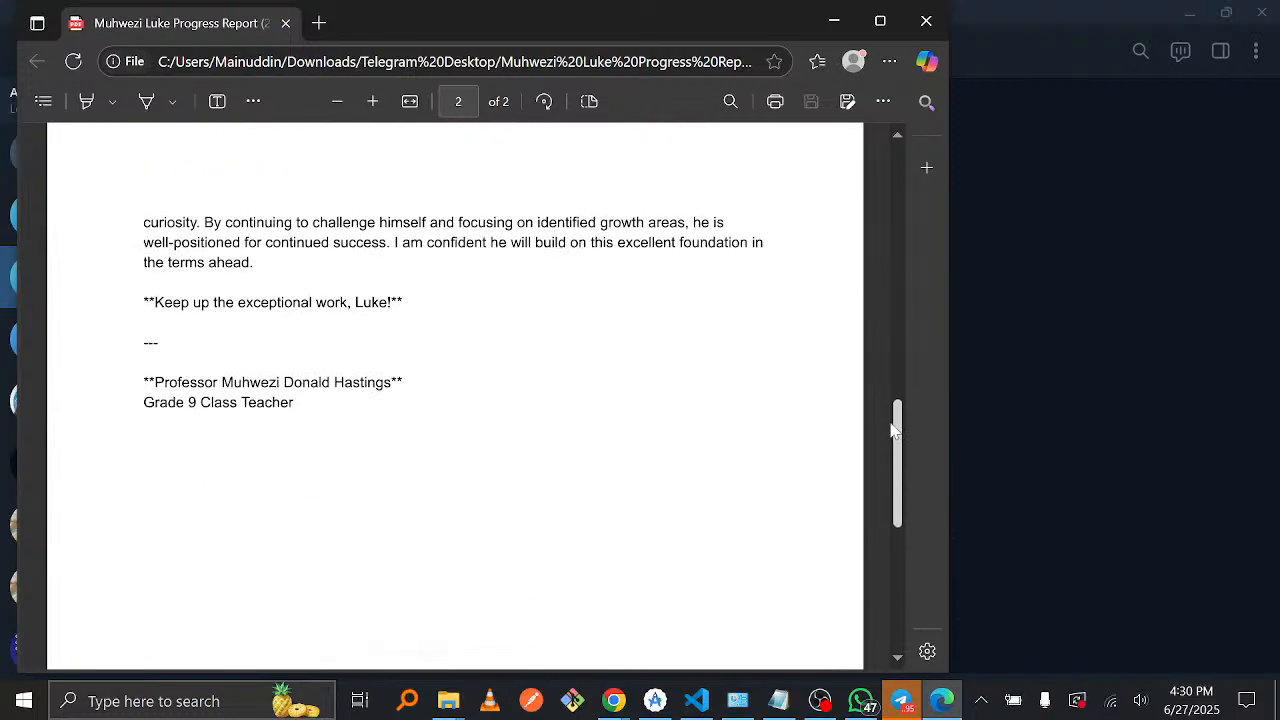
pyautogui.click(926, 20)
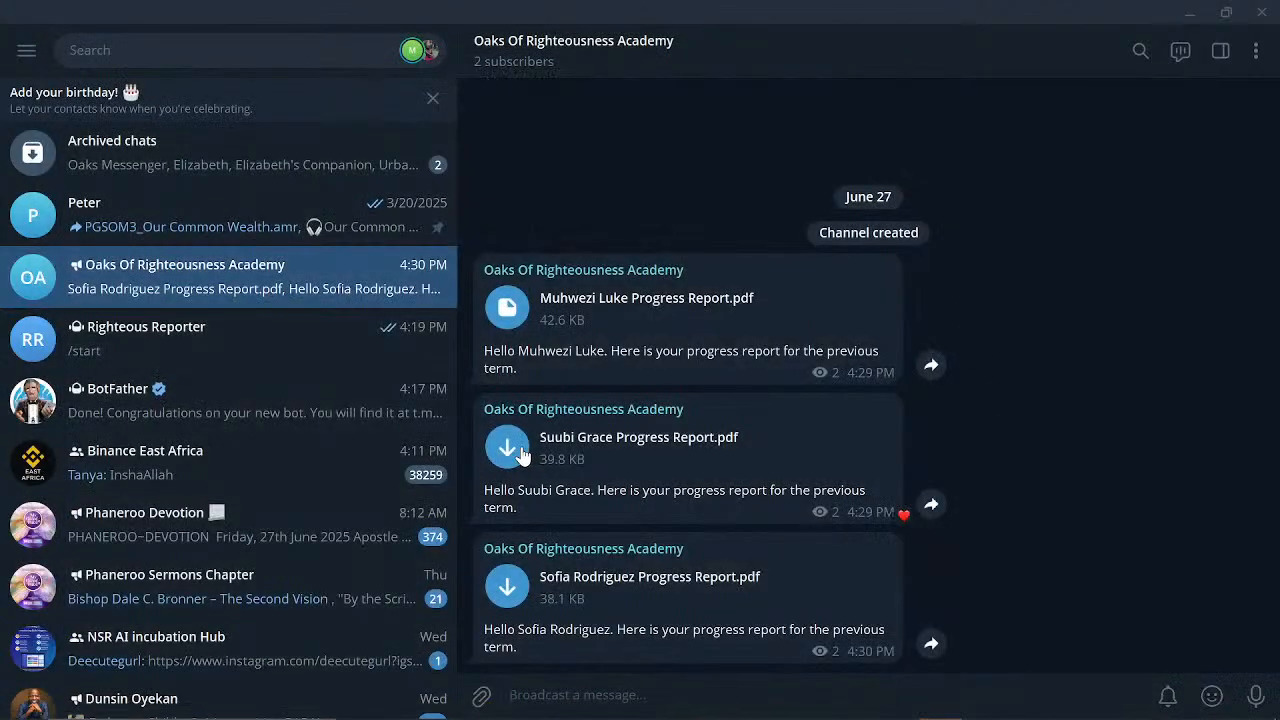
# - Open the second student's progress report PDF from the channel, read it through and close it
pyautogui.click(608, 455)
pyautogui.click(598, 455)
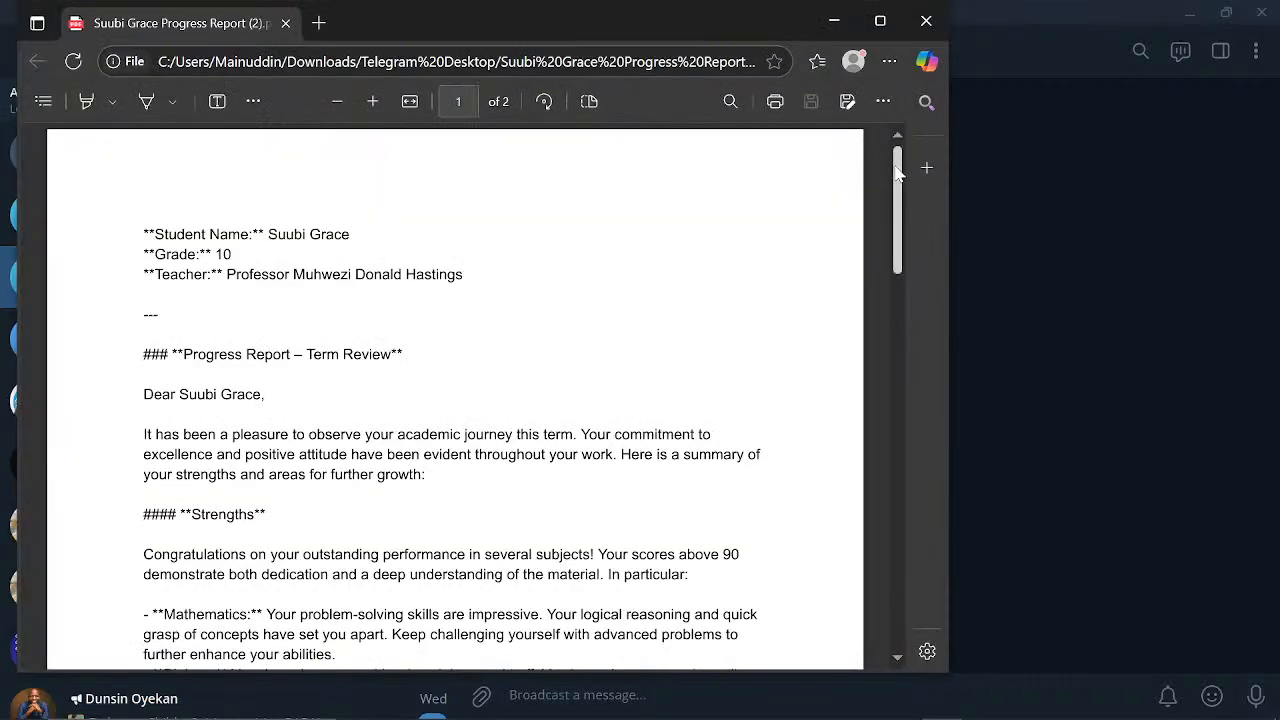
pyautogui.moveTo(897, 172); pyautogui.dragTo(897, 277)
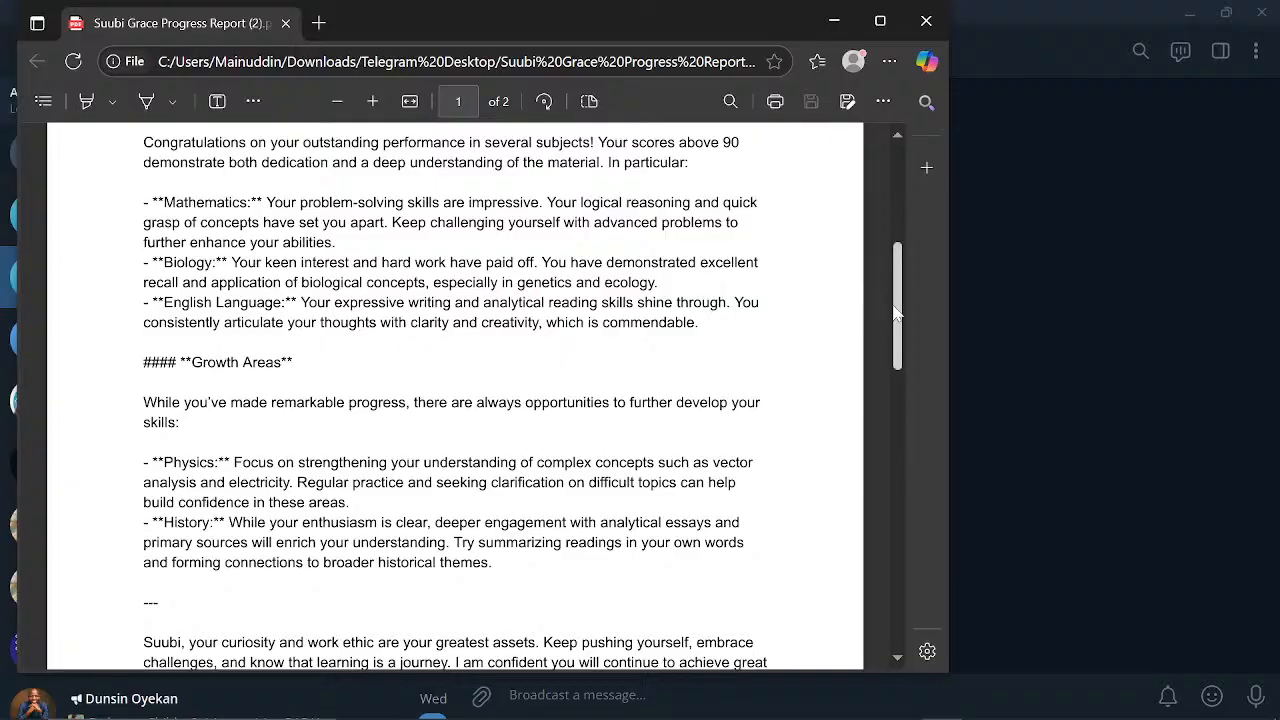
pyautogui.moveTo(897, 314); pyautogui.dragTo(877, 560)
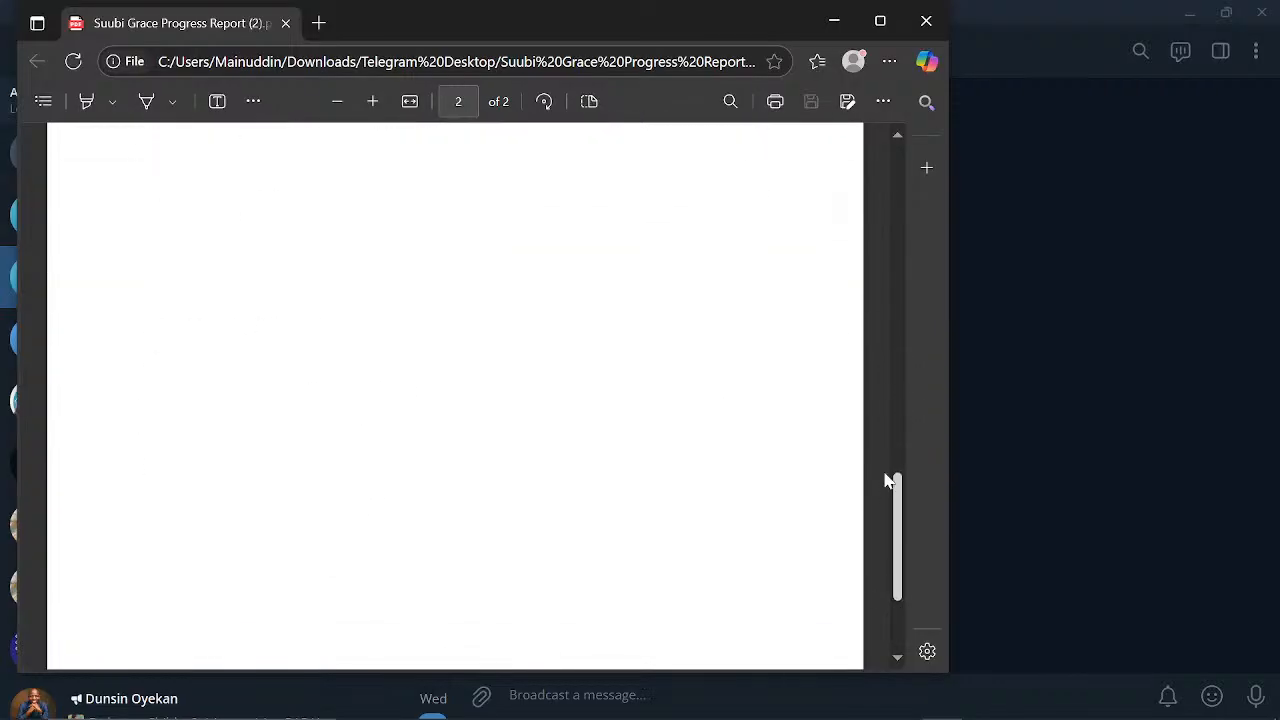
pyautogui.moveTo(884, 481); pyautogui.dragTo(884, 162)
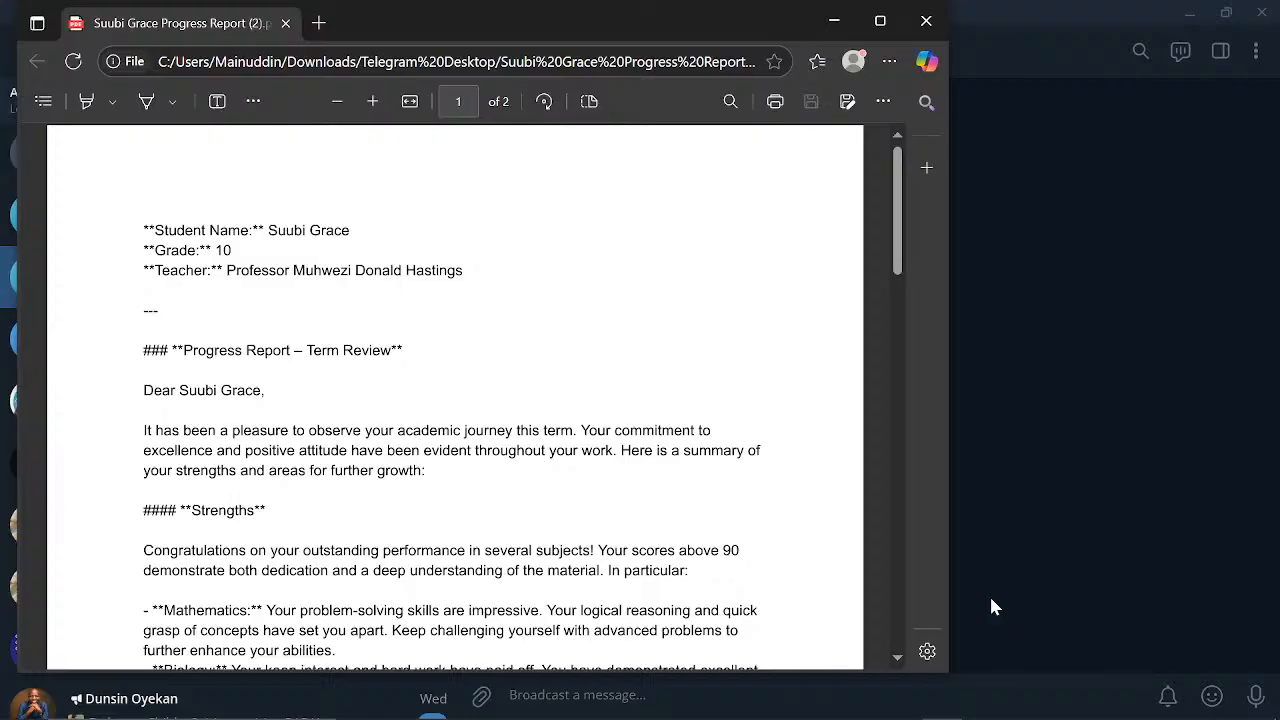
pyautogui.moveTo(903, 211); pyautogui.dragTo(909, 36)
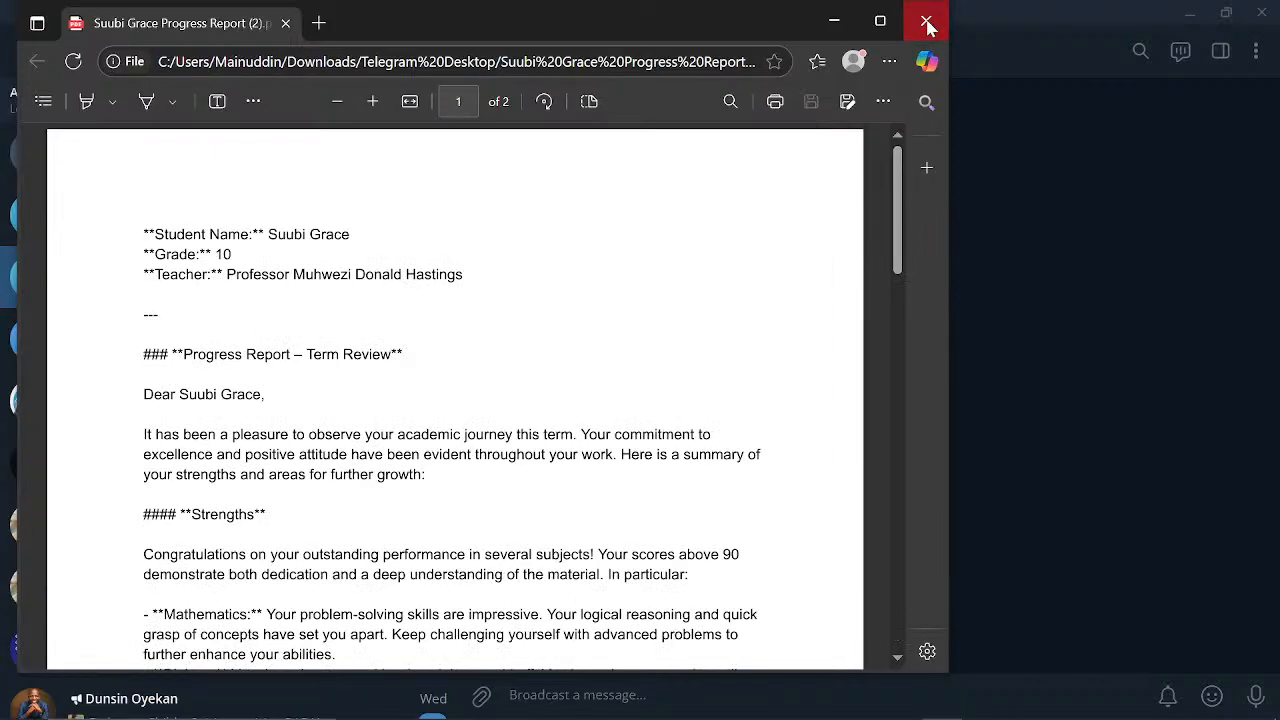
pyautogui.click(926, 20)
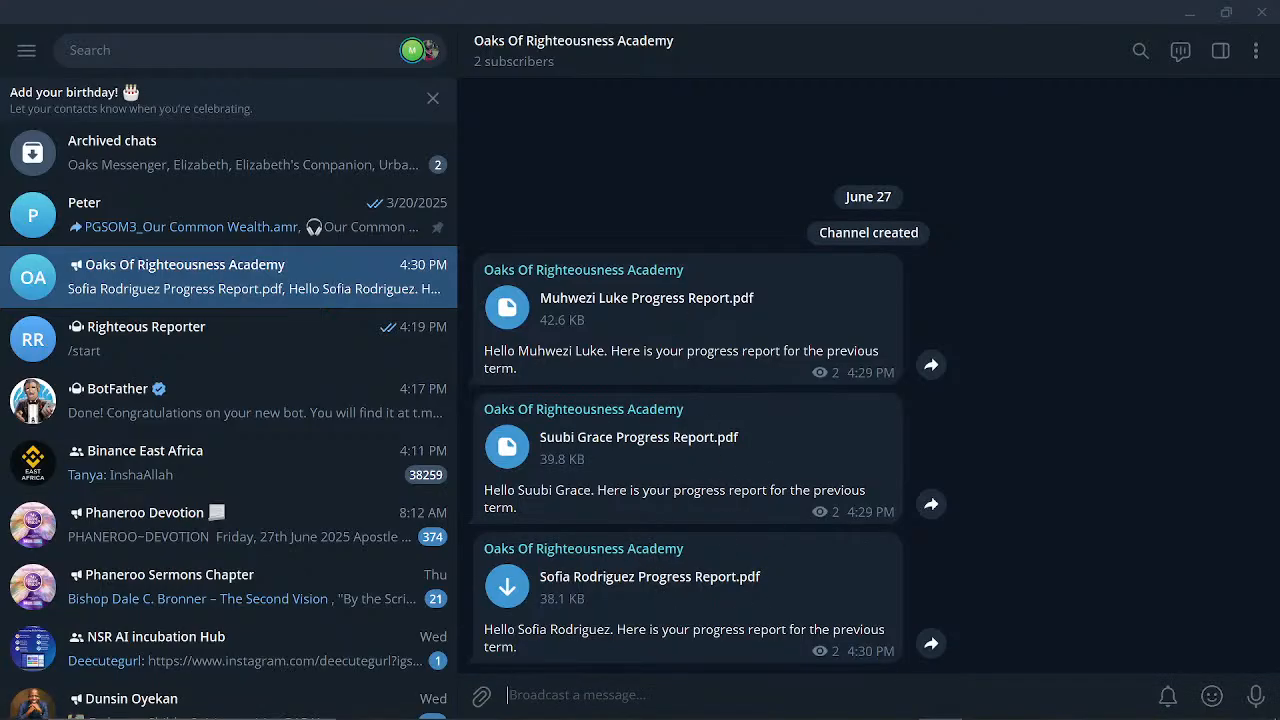
# - Return to the Make scenario and examine the Google Sheets Search Rows settings down to the result limit
pyautogui.moveTo(629, 706)
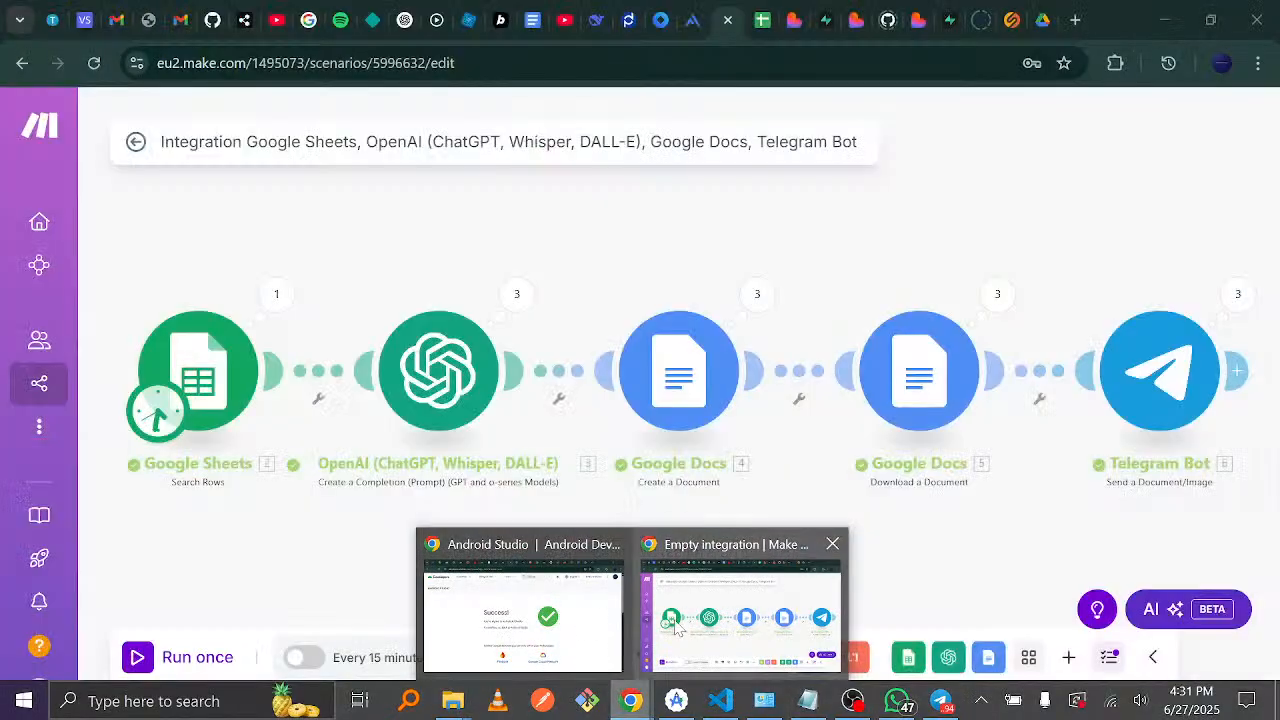
pyautogui.click(740, 615)
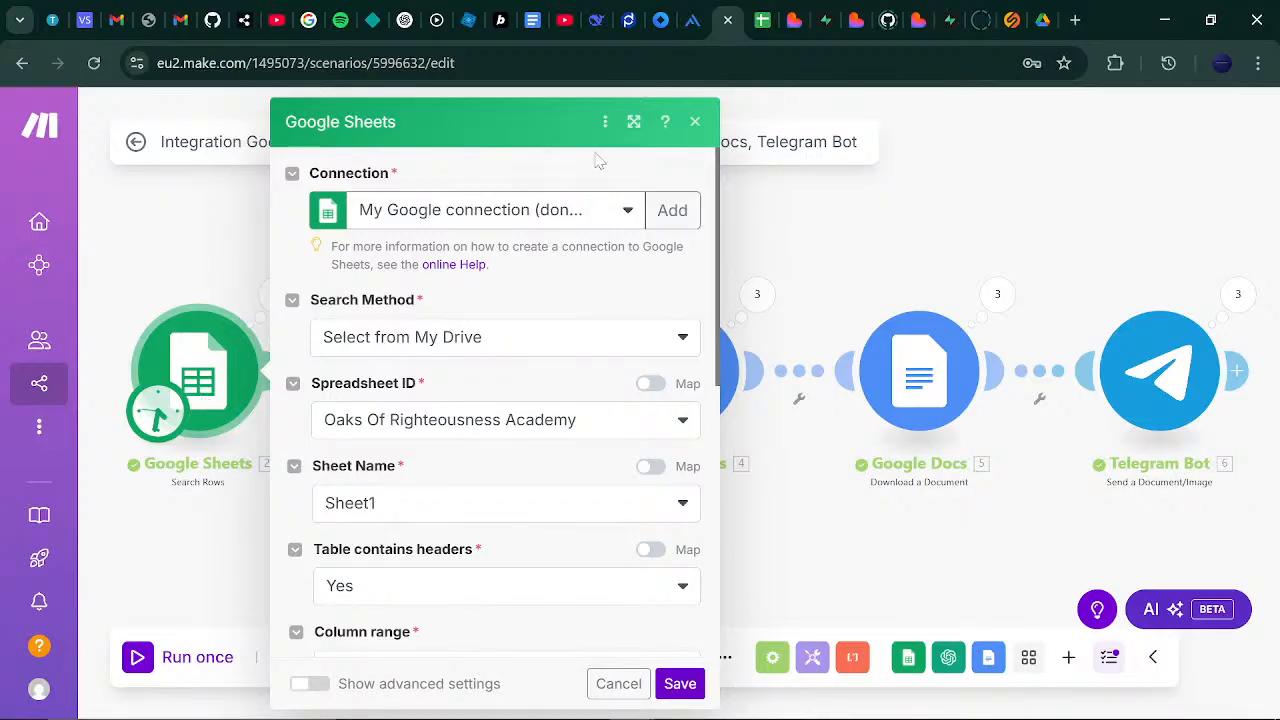
pyautogui.moveTo(716, 211); pyautogui.dragTo(716, 474)
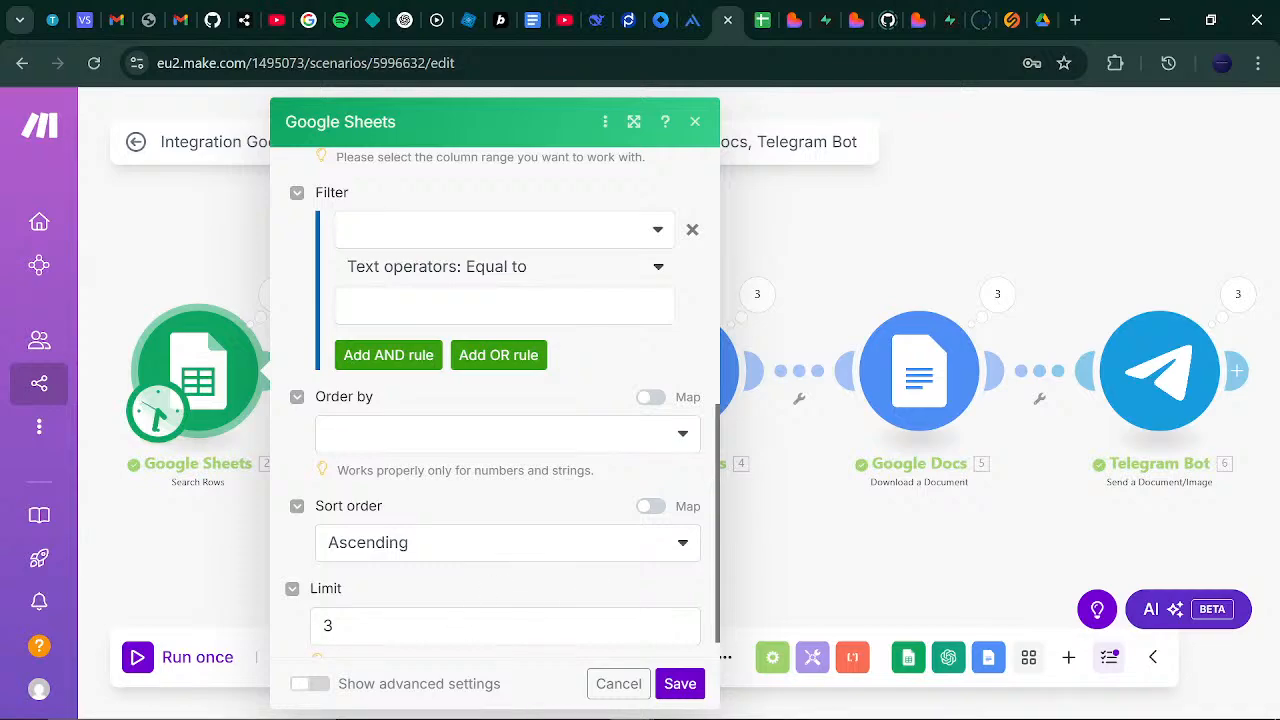
pyautogui.click(690, 134)
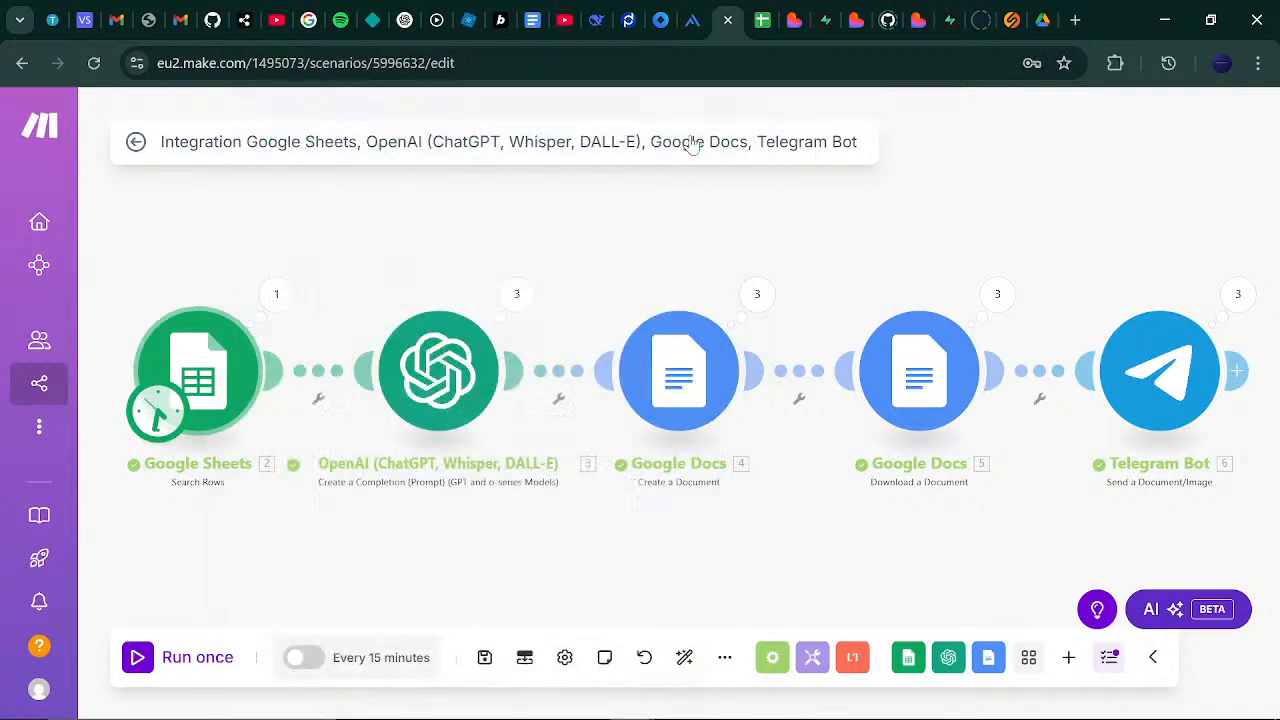
# - Run the scenario once more and check the newly delivered reports in the Telegram channel
pyautogui.click(137, 658)
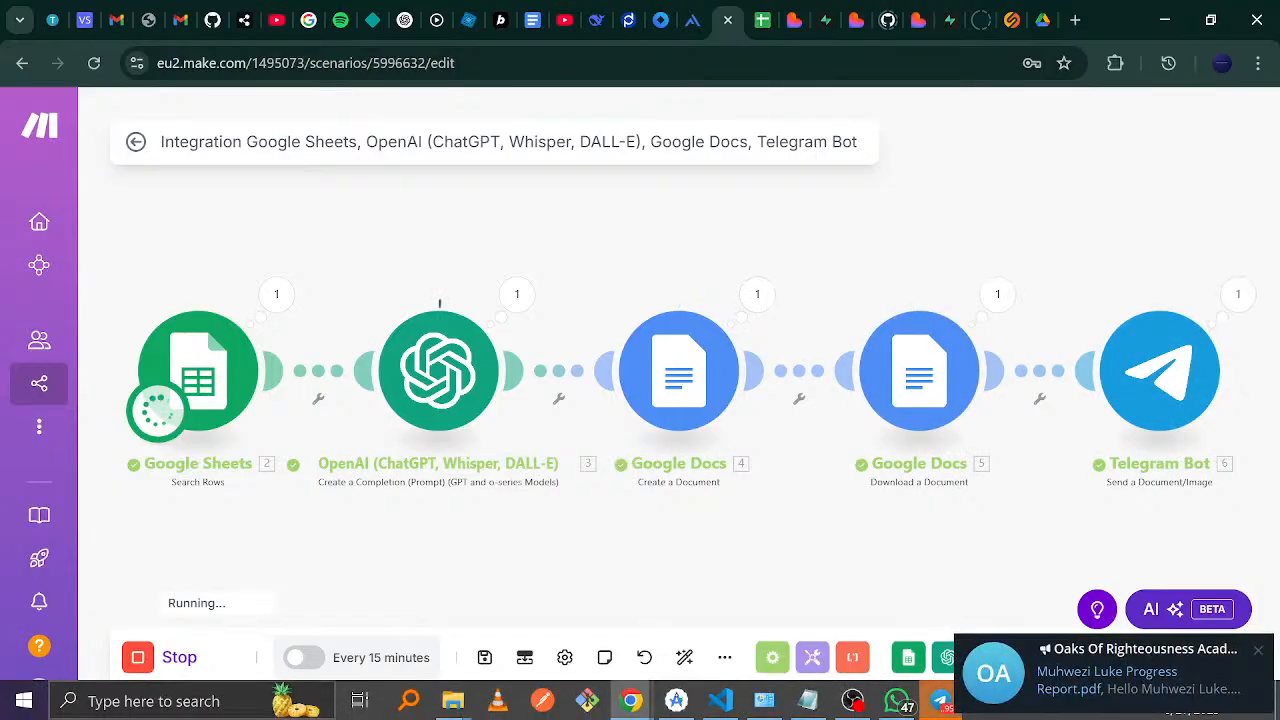
pyautogui.click(1168, 690)
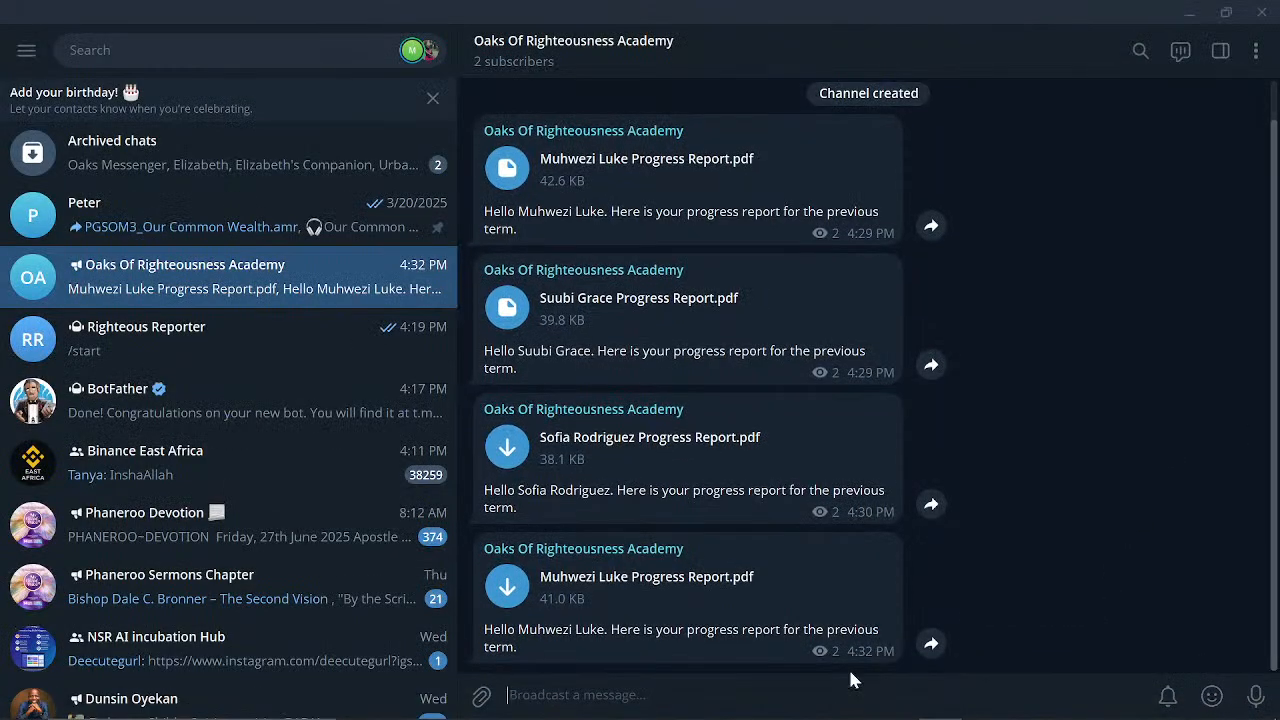
pyautogui.moveTo(818, 716)
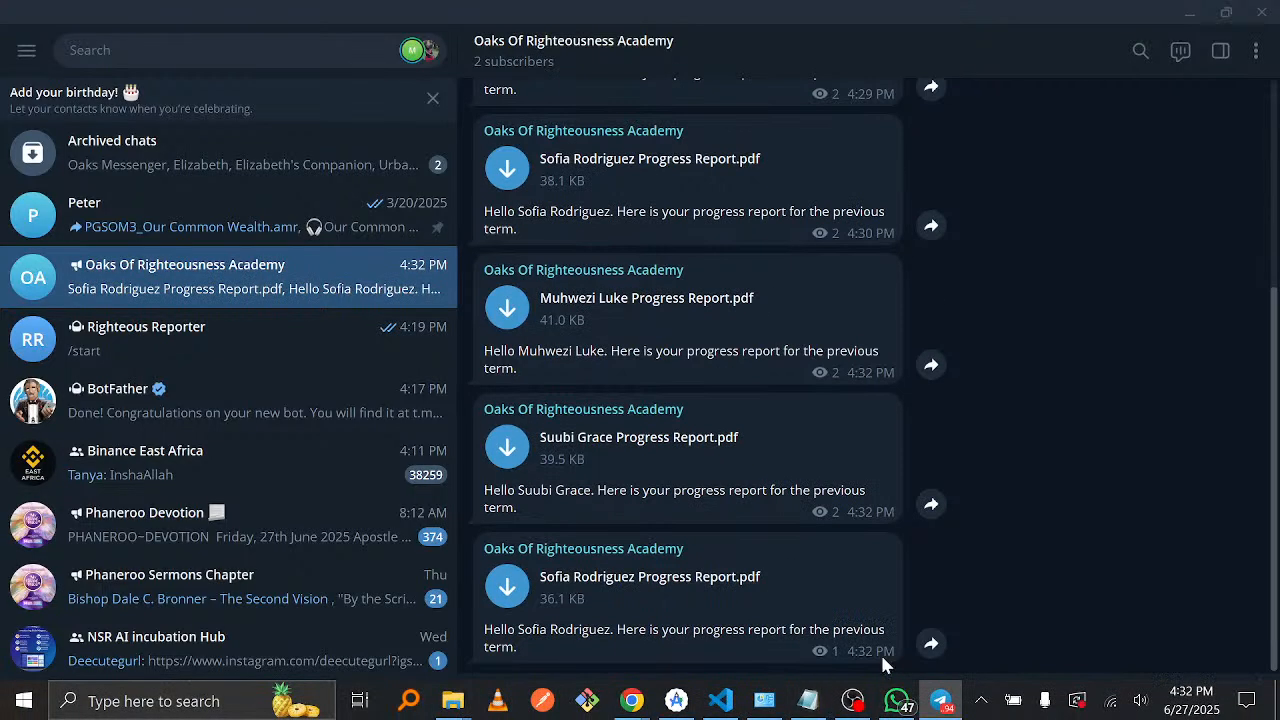
pyautogui.moveTo(862, 708)
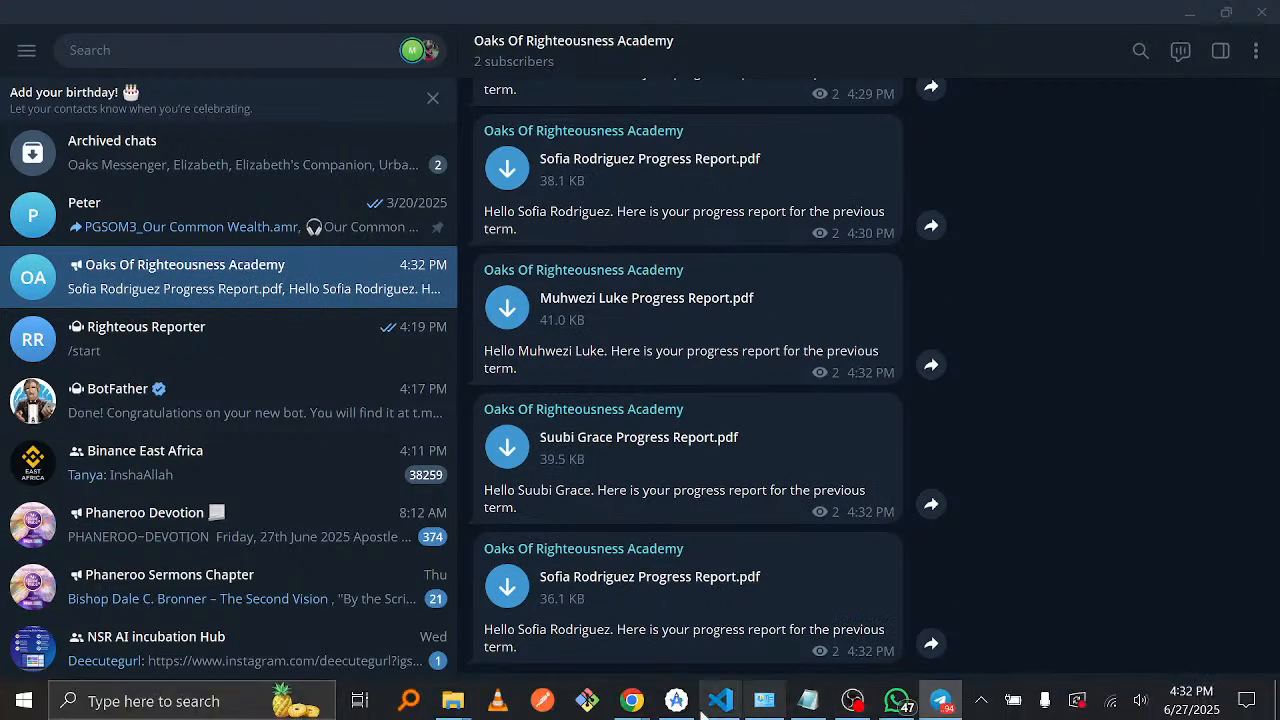
# - Return to the Make scenario, set the Google Sheets Search Rows limit to 5 and save the module
pyautogui.click(662, 712)
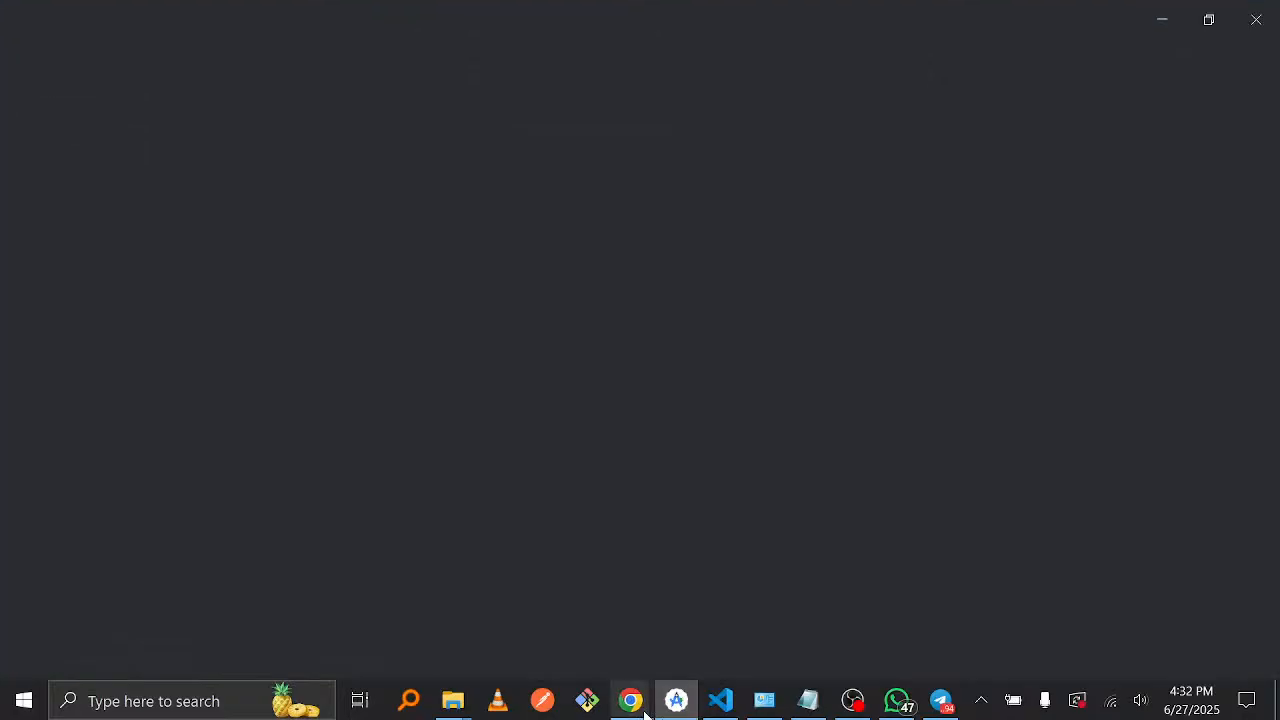
pyautogui.moveTo(632, 700)
pyautogui.click(760, 632)
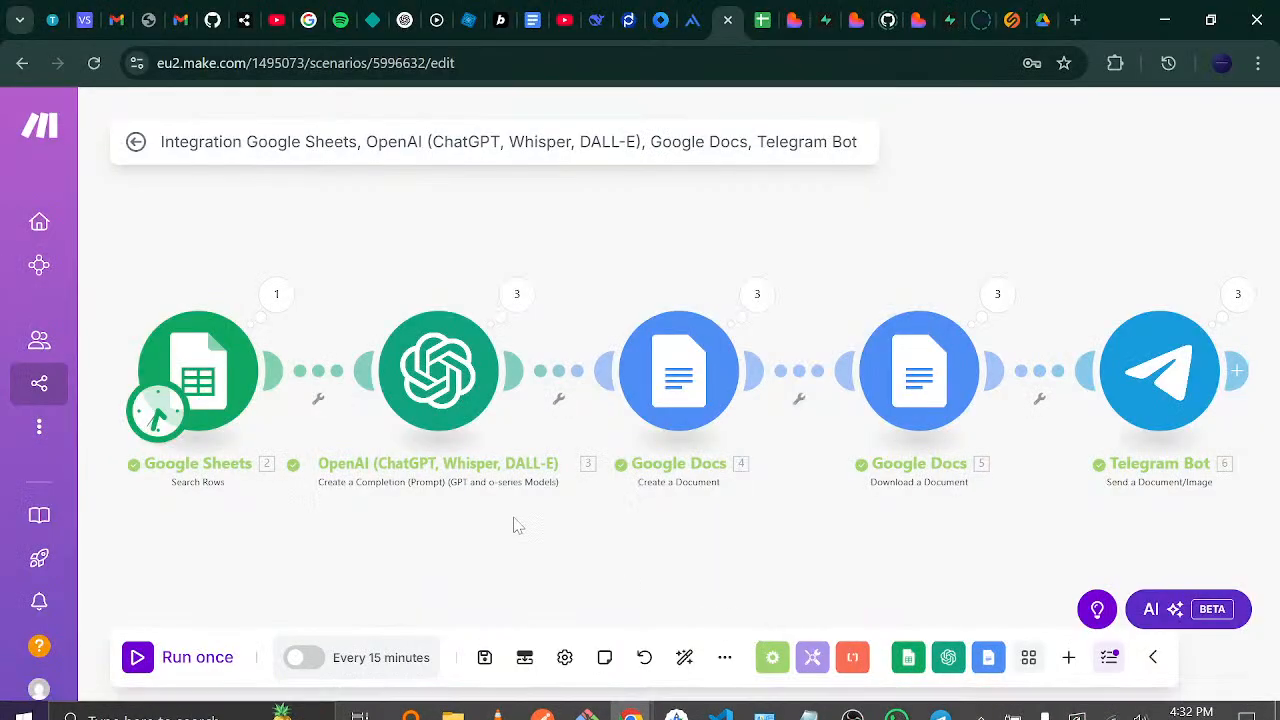
pyautogui.click(209, 376)
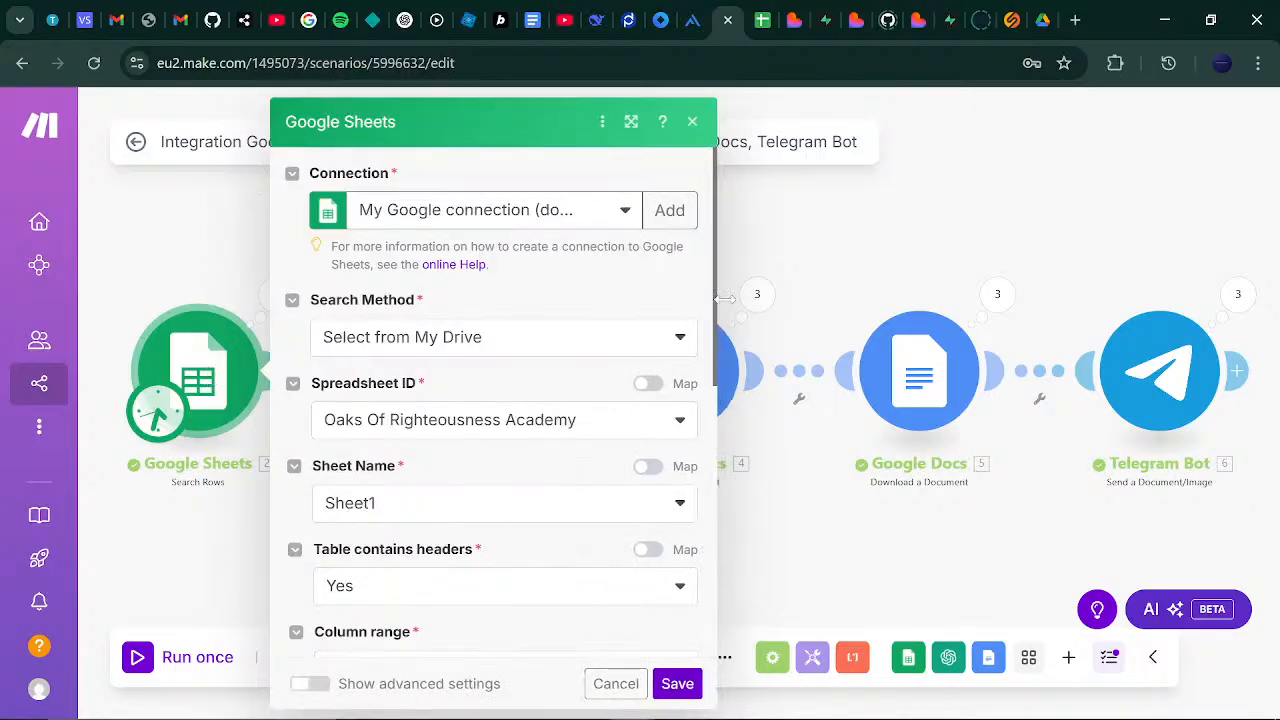
pyautogui.scroll(-3, 716, 424)
pyautogui.scroll(-4, 478, 567)
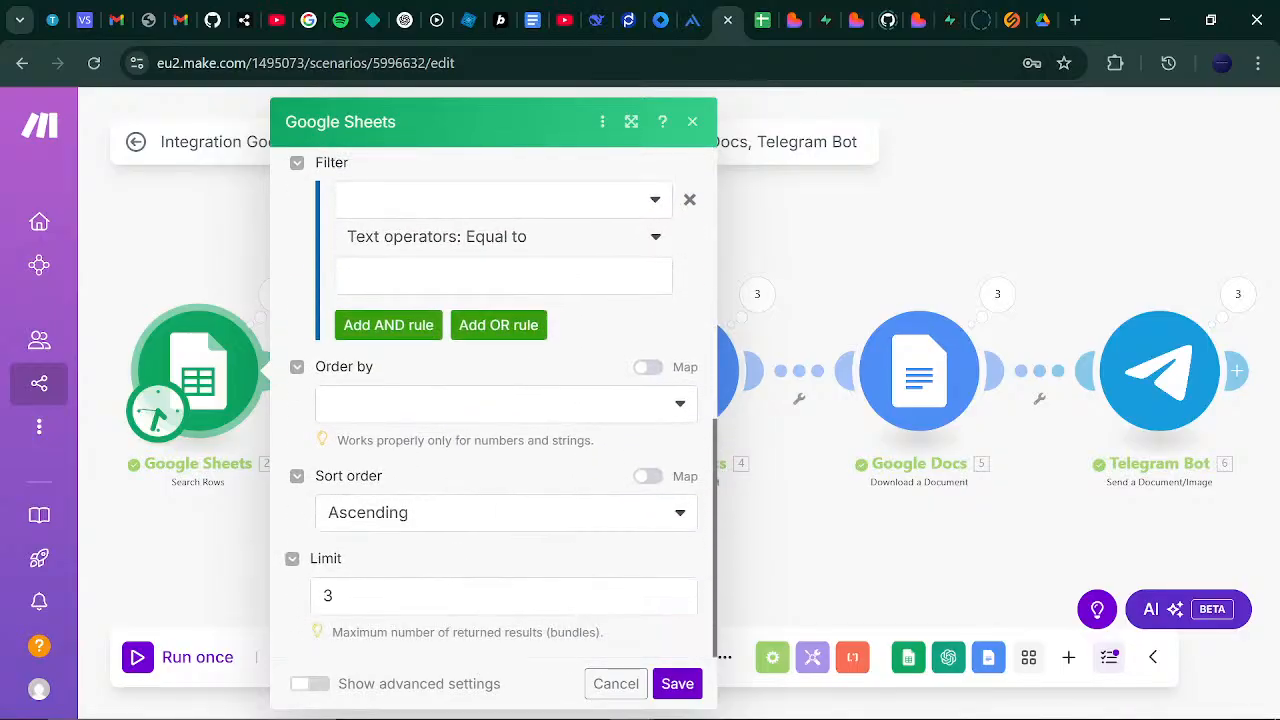
pyautogui.click(504, 596)
pyautogui.press('BackSpace')
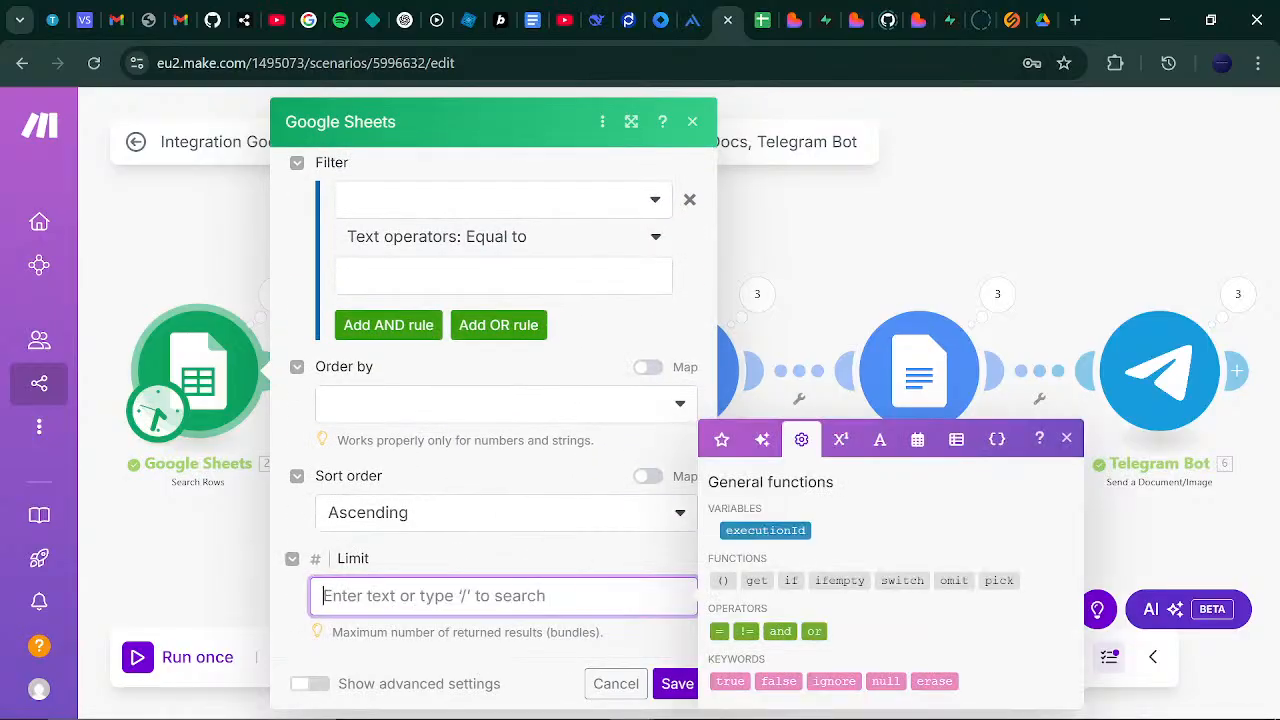
pyautogui.write('5')
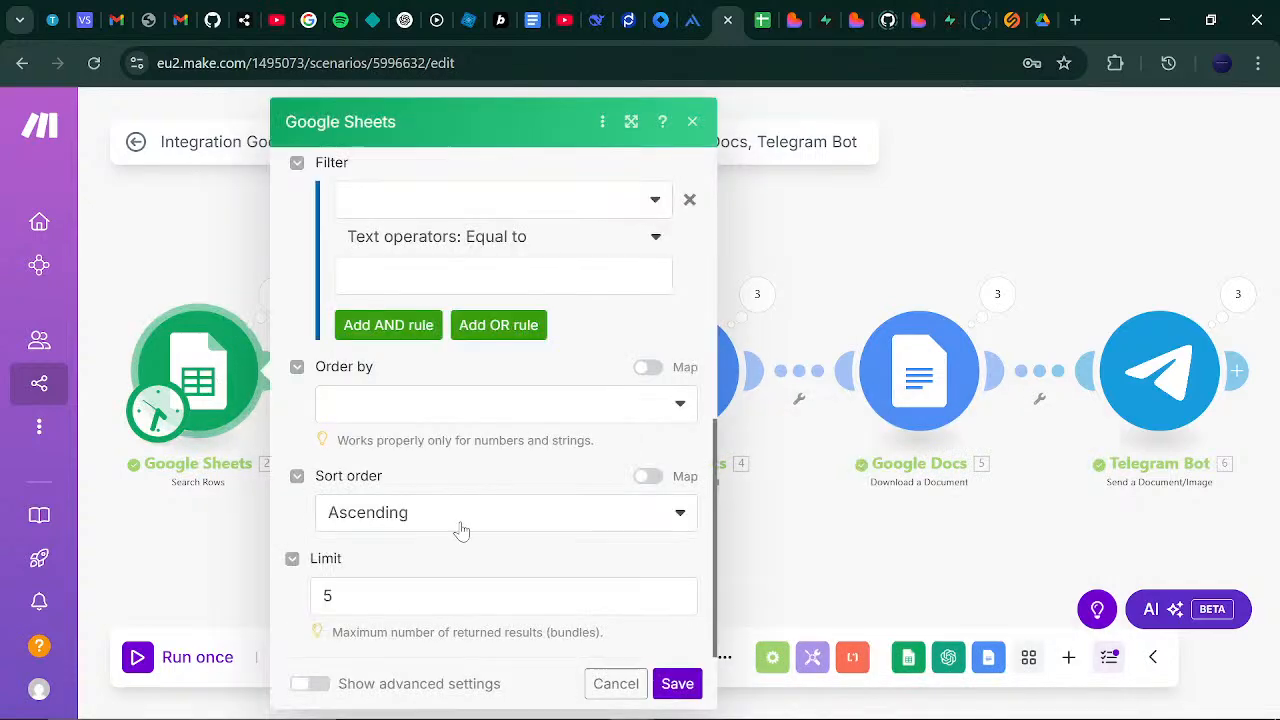
pyautogui.click(678, 684)
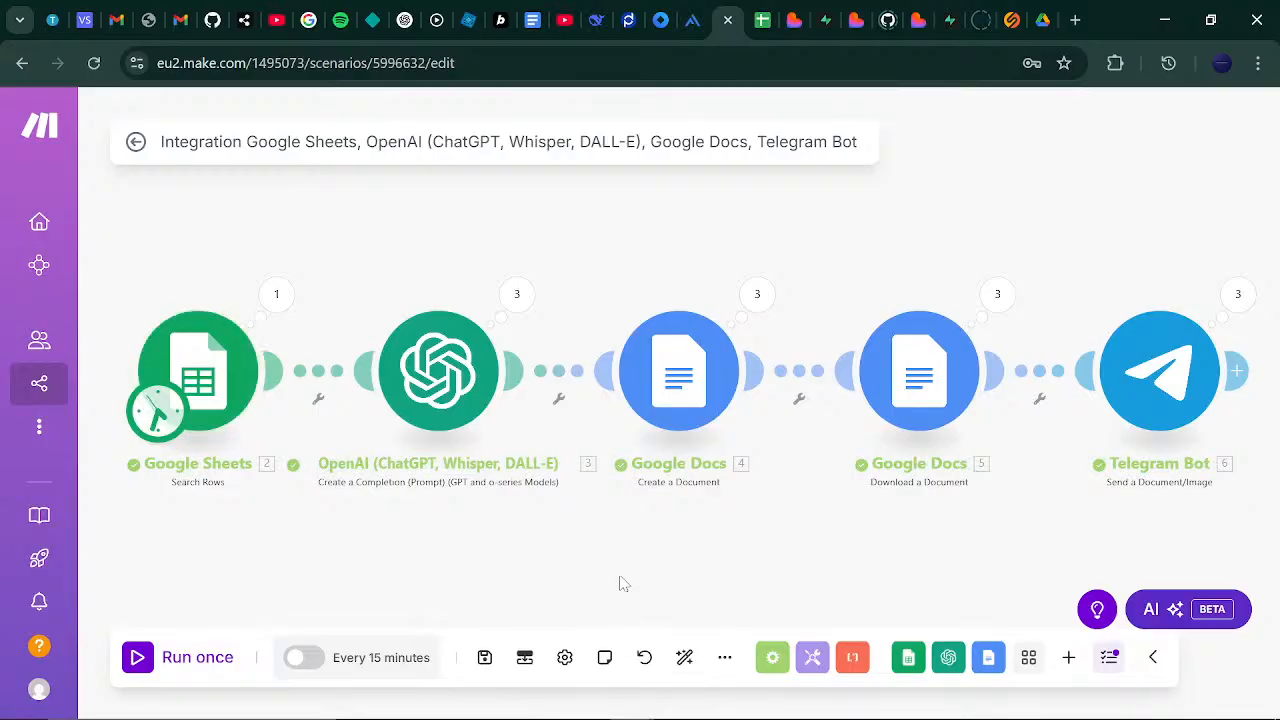
# - In the OpenAI module's prompt, replace "encouraging" with "a harsh strict", add "tone" after "academic language", and save the module
pyautogui.click(460, 355)
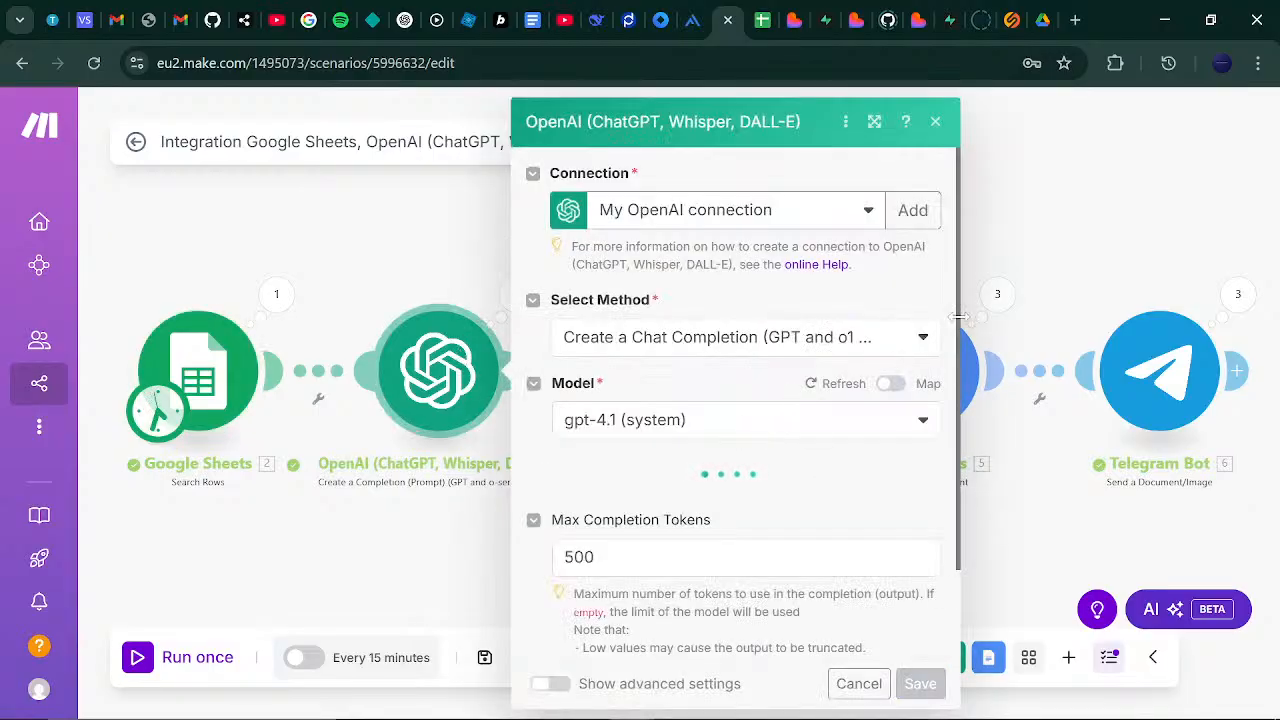
pyautogui.scroll(-2, 958, 317)
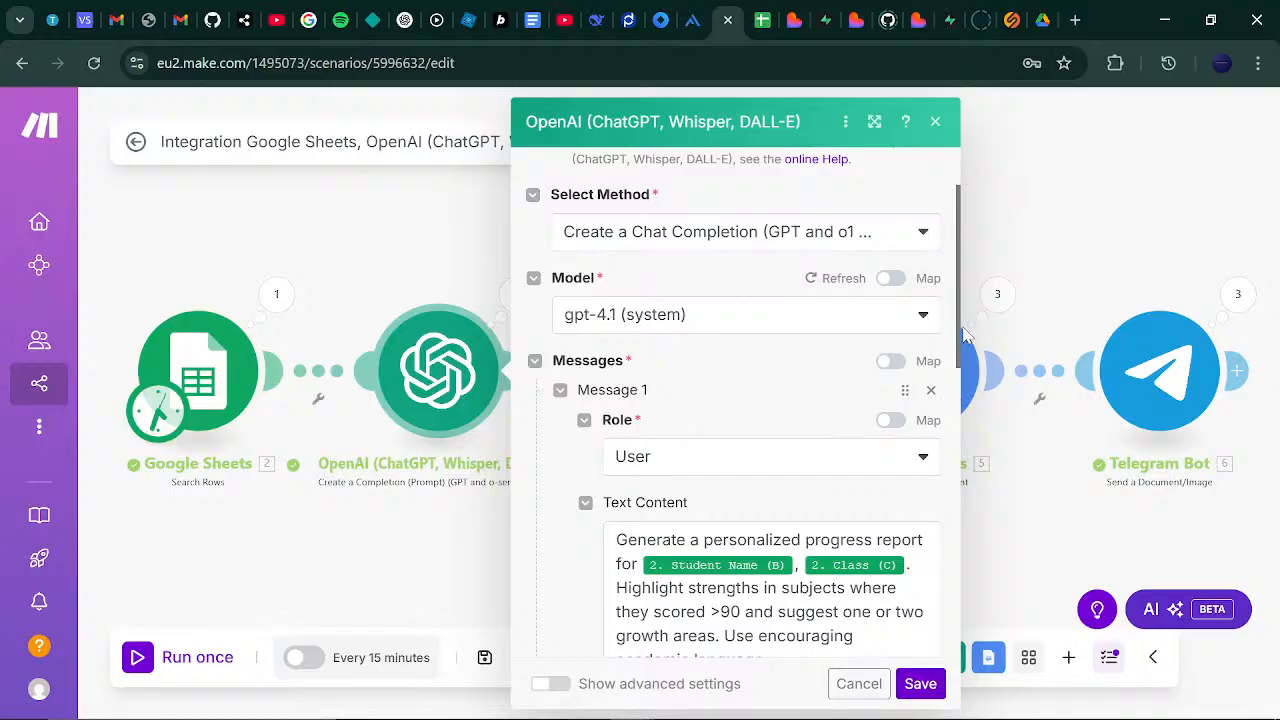
pyautogui.scroll(-3, 962, 333)
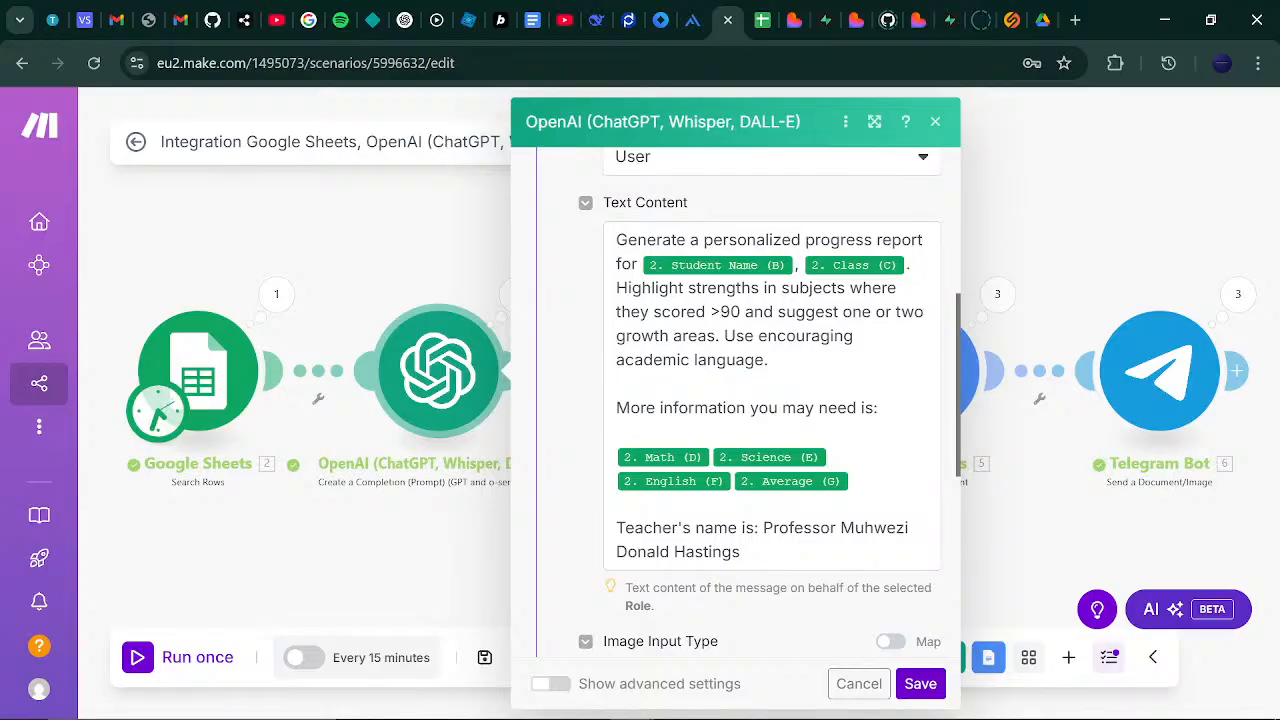
pyautogui.click(758, 336)
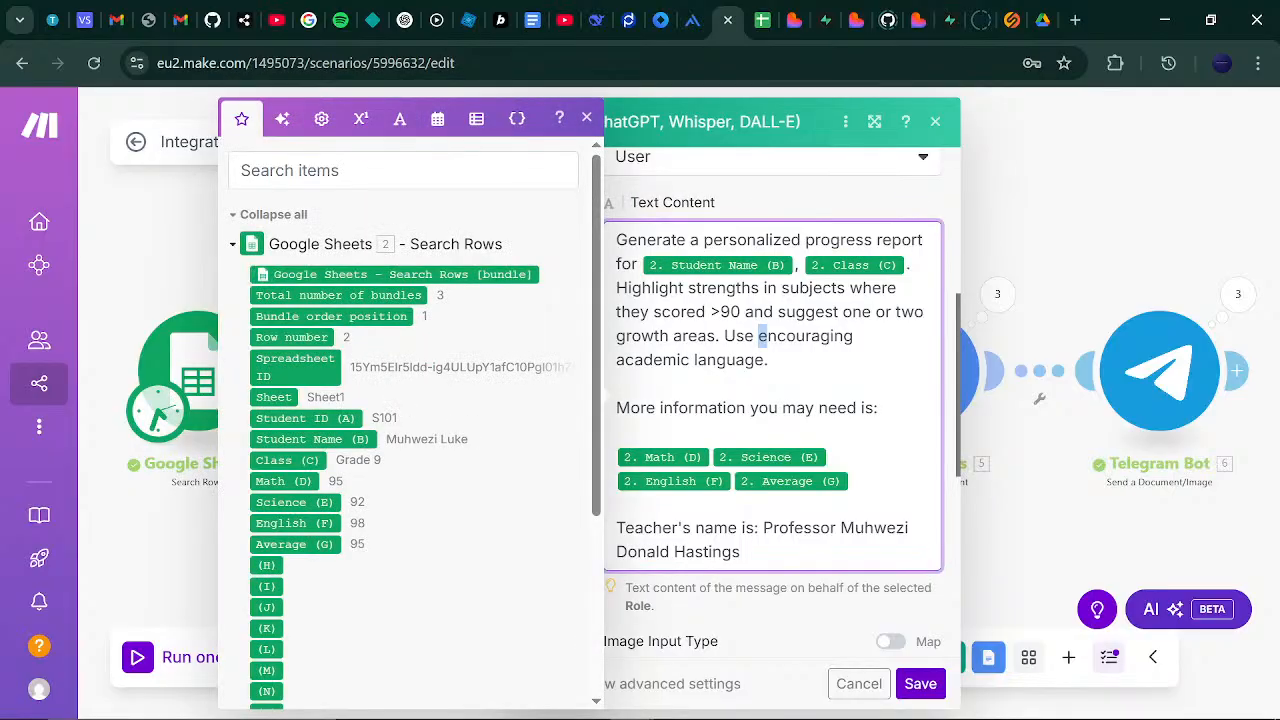
pyautogui.click(767, 336)
pyautogui.moveTo(758, 336); pyautogui.dragTo(690, 360)
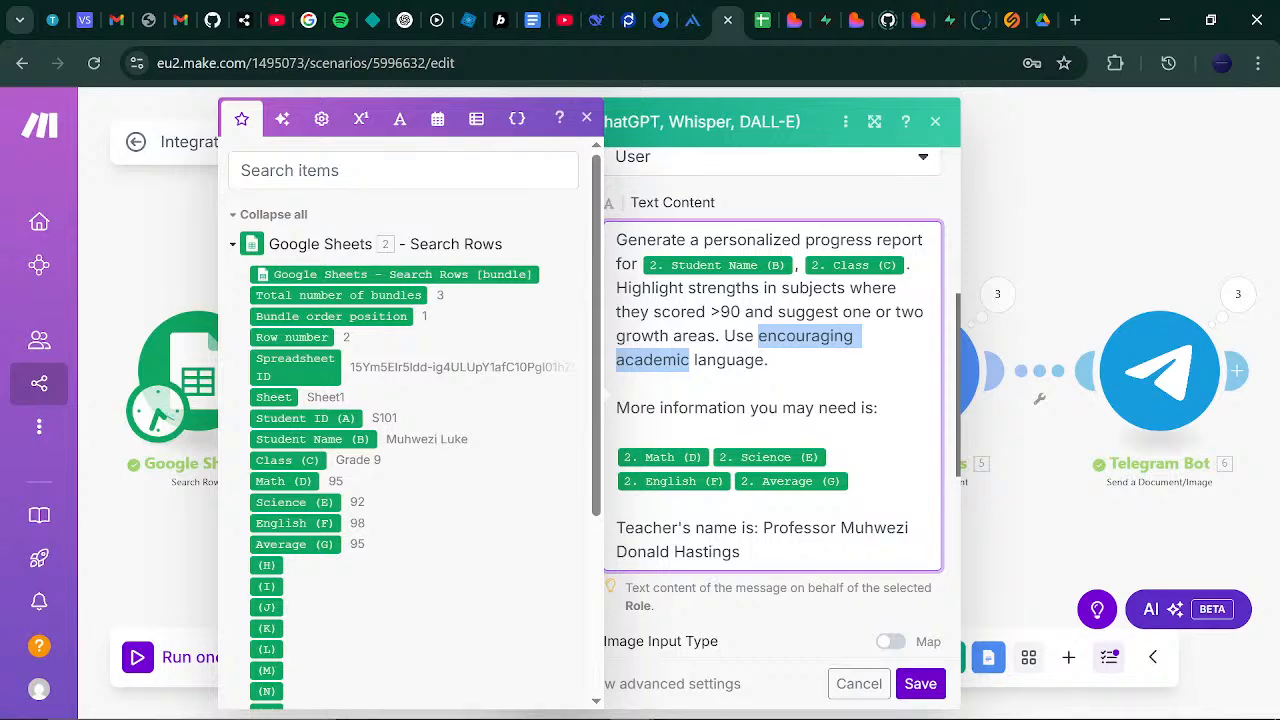
pyautogui.click(858, 336)
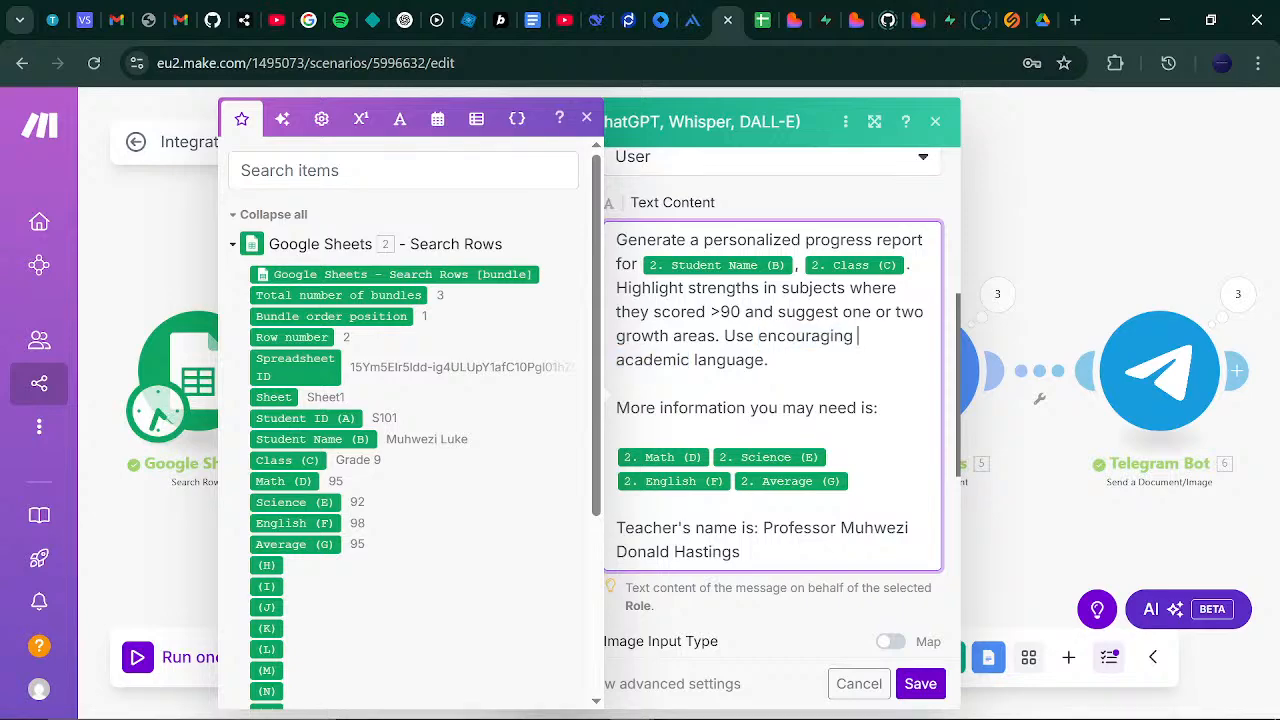
pyautogui.press('BackSpace')
pyautogui.press('BackSpace')
pyautogui.press('BackSpace')
pyautogui.press('BackSpace')
pyautogui.press('BackSpace')
pyautogui.press('BackSpace')
pyautogui.press('BackSpace')
pyautogui.press('BackSpace')
pyautogui.press('BackSpace')
pyautogui.press('BackSpace')
pyautogui.press('BackSpace')
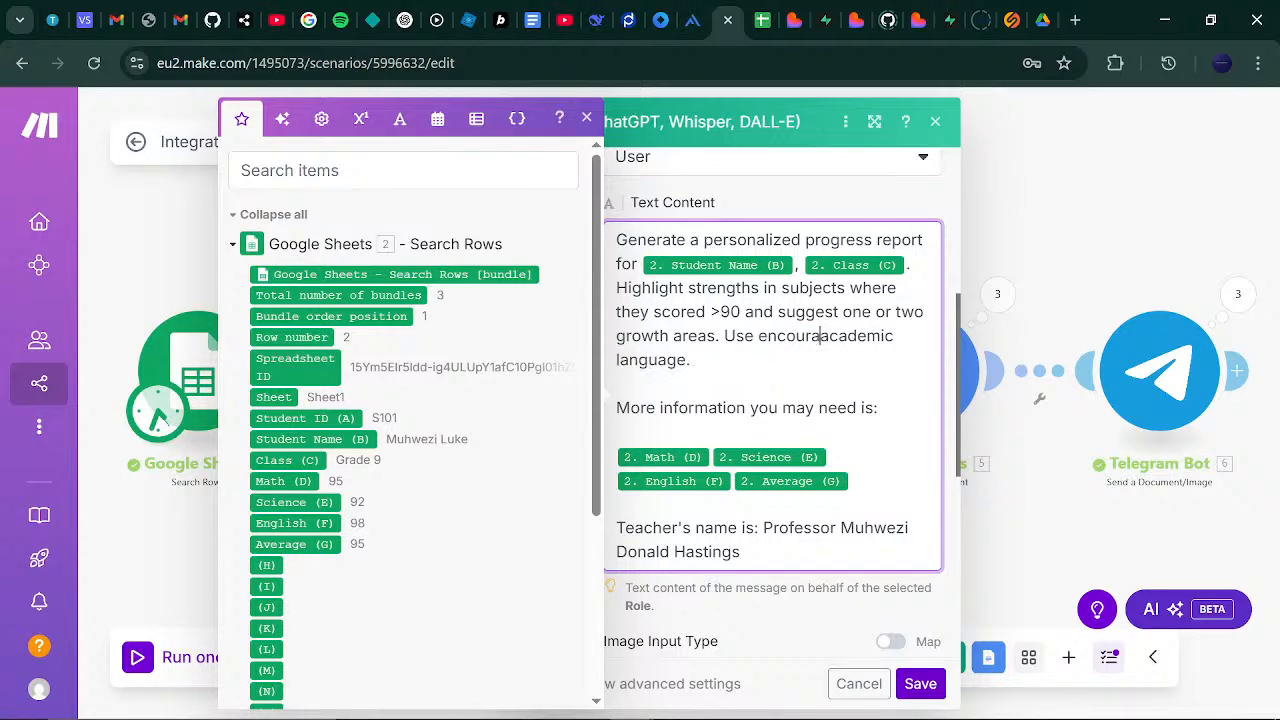
pyautogui.press('BackSpace')
pyautogui.write('a har')
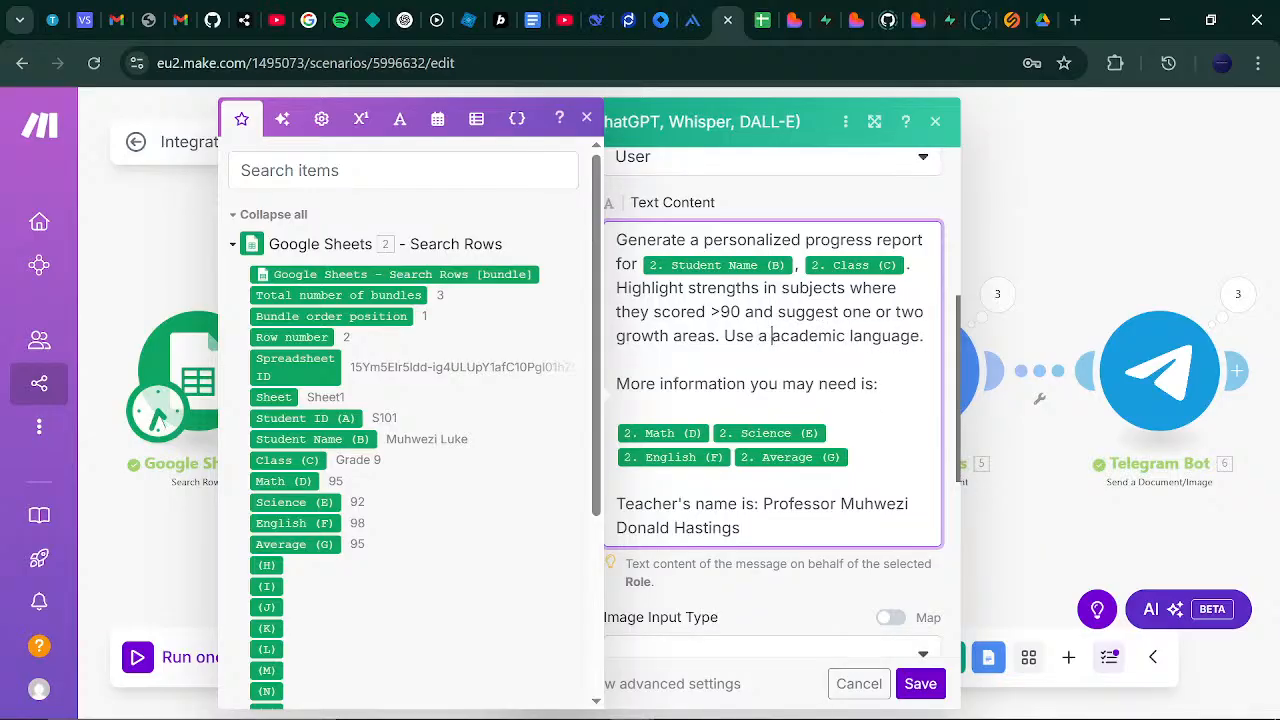
pyautogui.write('sh strict')
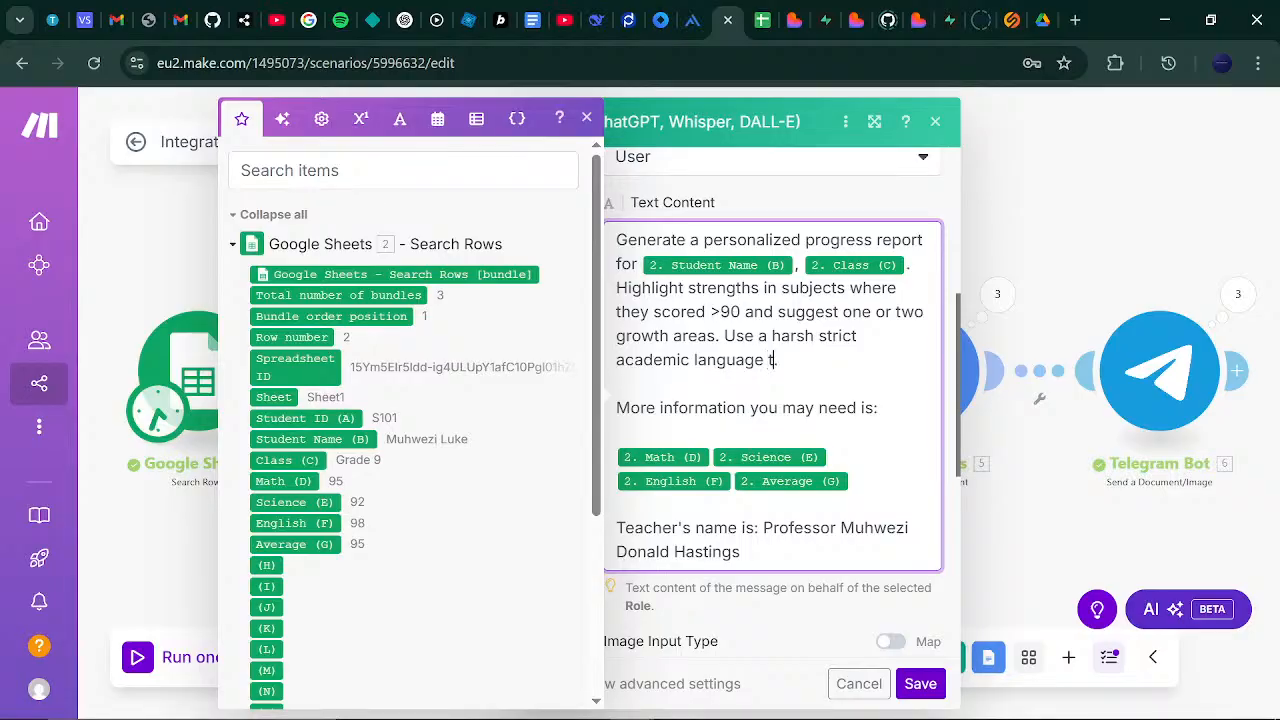
pyautogui.write(' one')
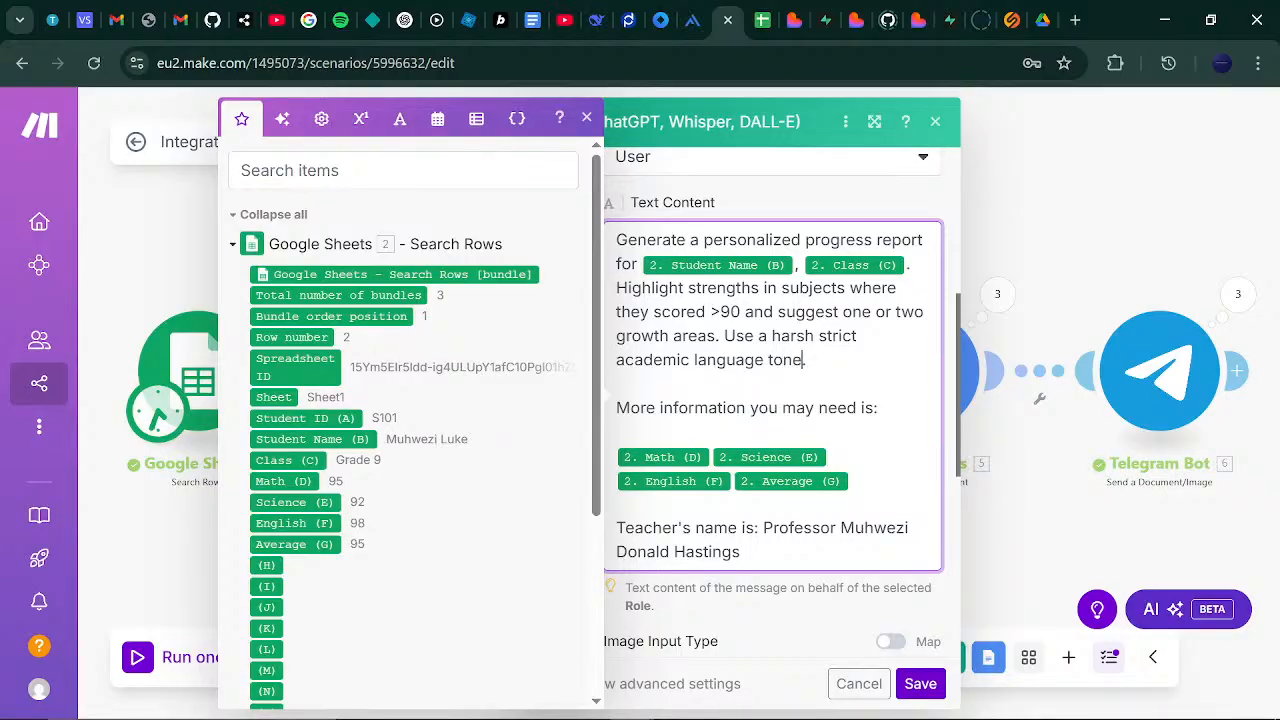
pyautogui.click(918, 681)
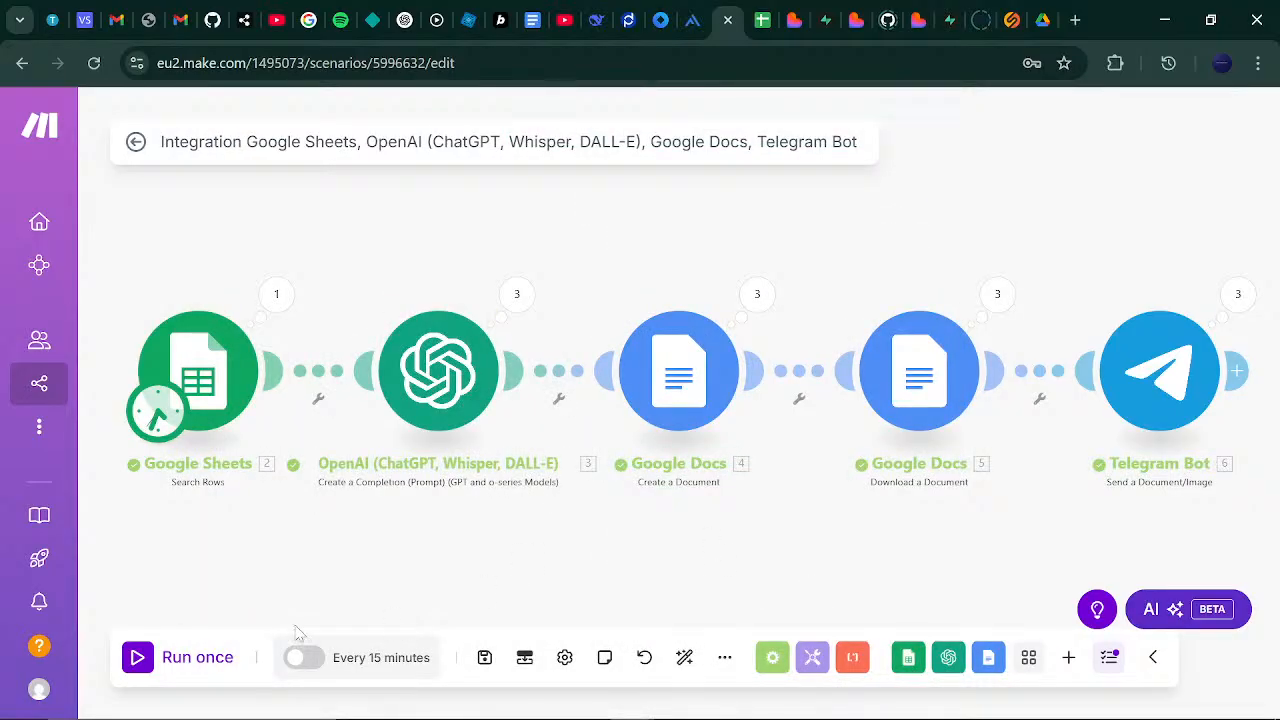
# - Run the scenario once, then download and open the first student's newly delivered progress report PDF from the Telegram channel
pyautogui.click(148, 662)
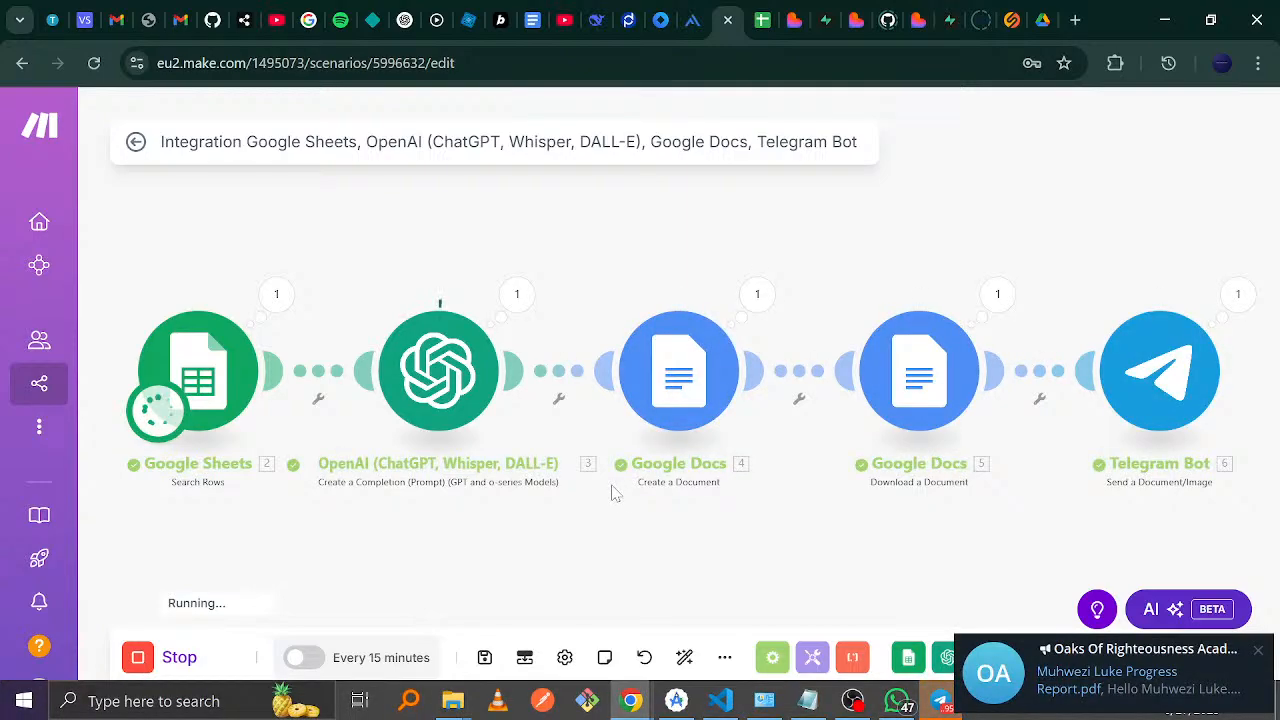
pyautogui.click(1143, 694)
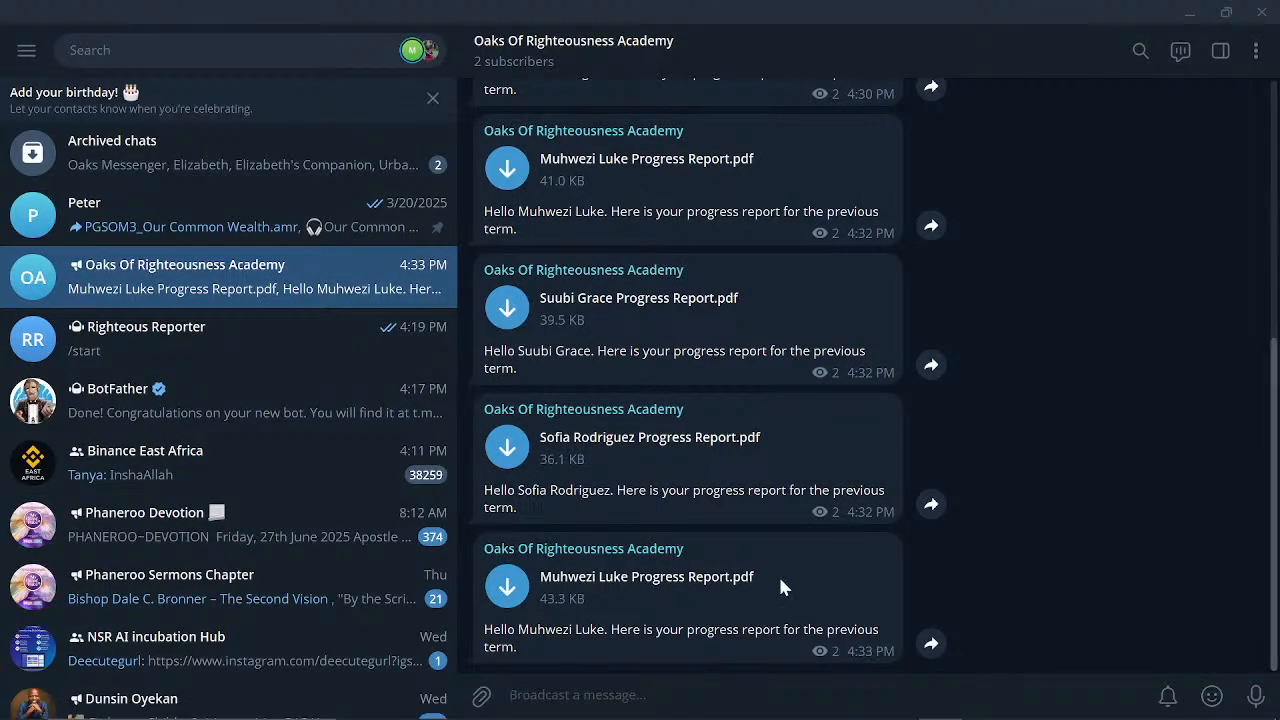
pyautogui.click(507, 587)
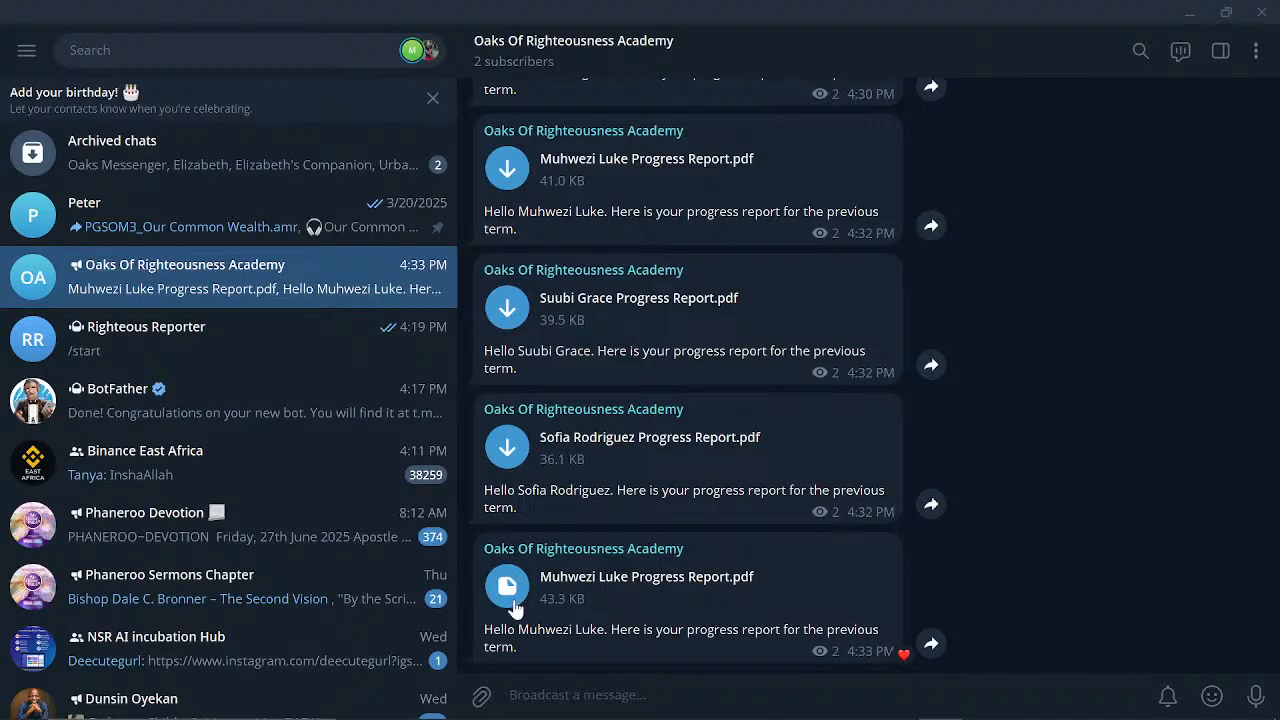
pyautogui.click(508, 587)
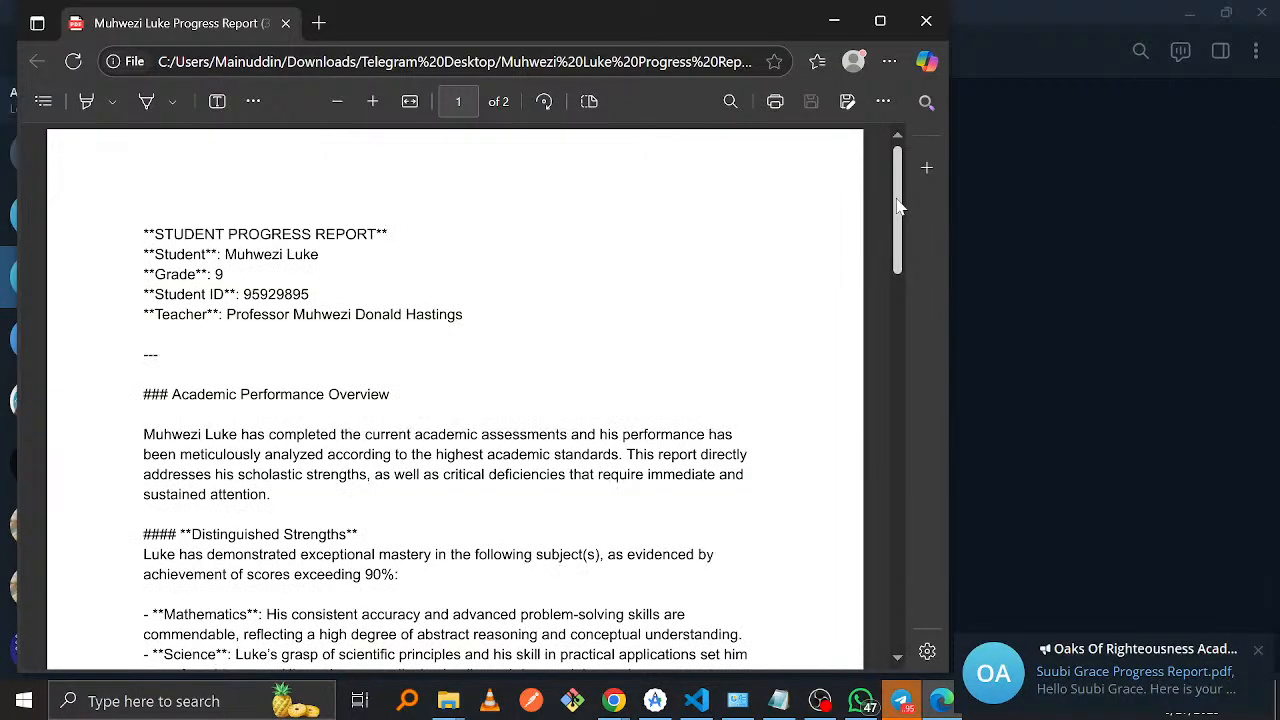
# - Read both pages of the first student's new report, checking the wording of strengths, improvement areas and conclusion, and close it
pyautogui.moveTo(897, 207); pyautogui.dragTo(902, 344)
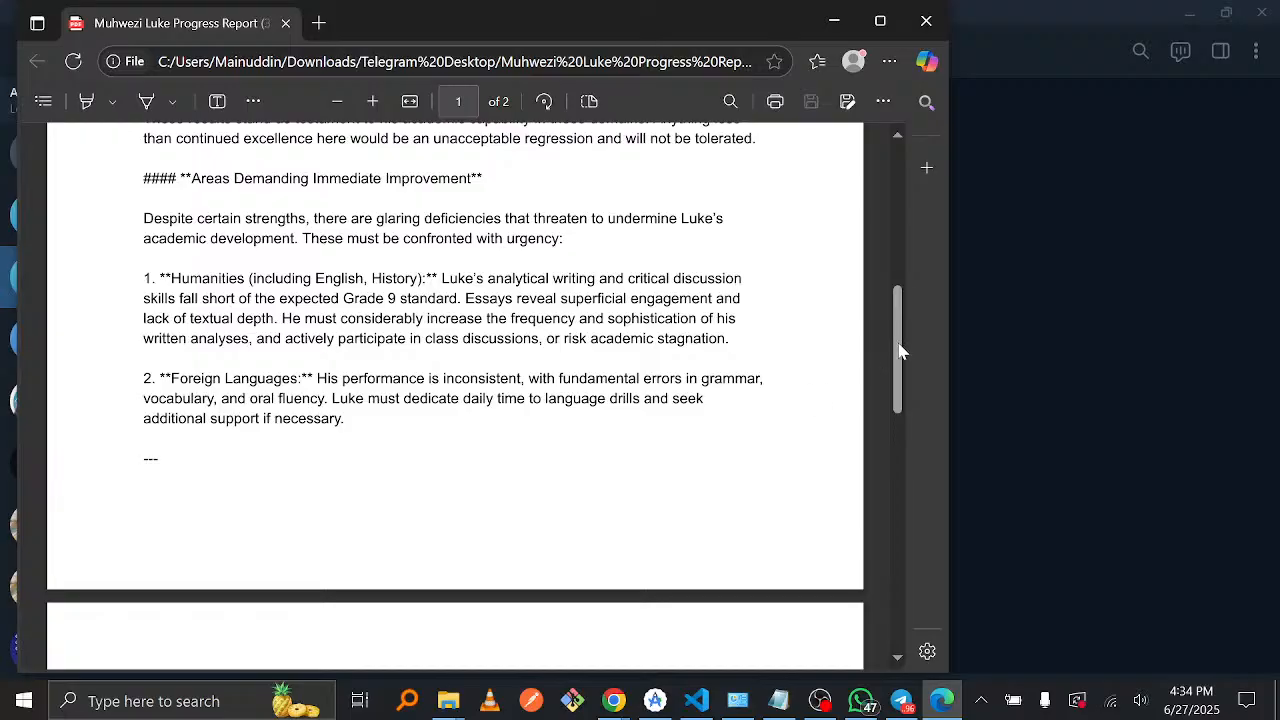
pyautogui.moveTo(900, 349); pyautogui.dragTo(900, 503)
pyautogui.scroll(5, 897, 440)
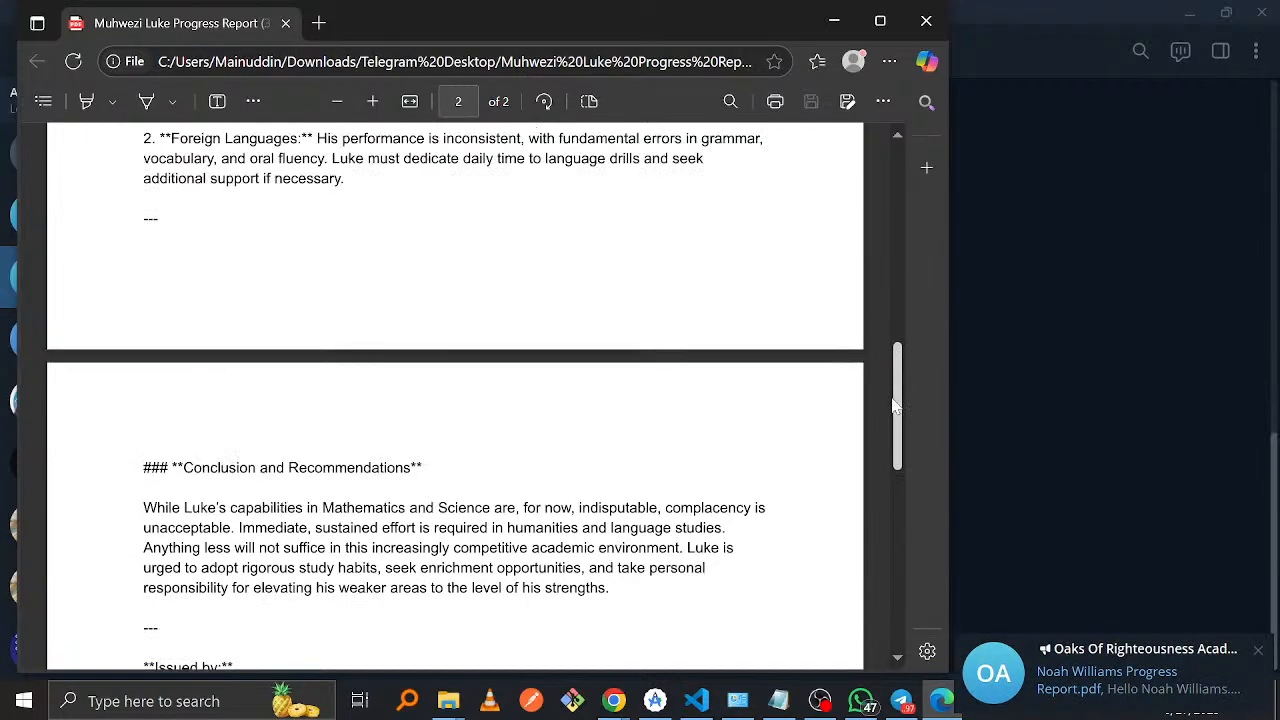
pyautogui.scroll(-2, 894, 430)
pyautogui.scroll(-1, 893, 441)
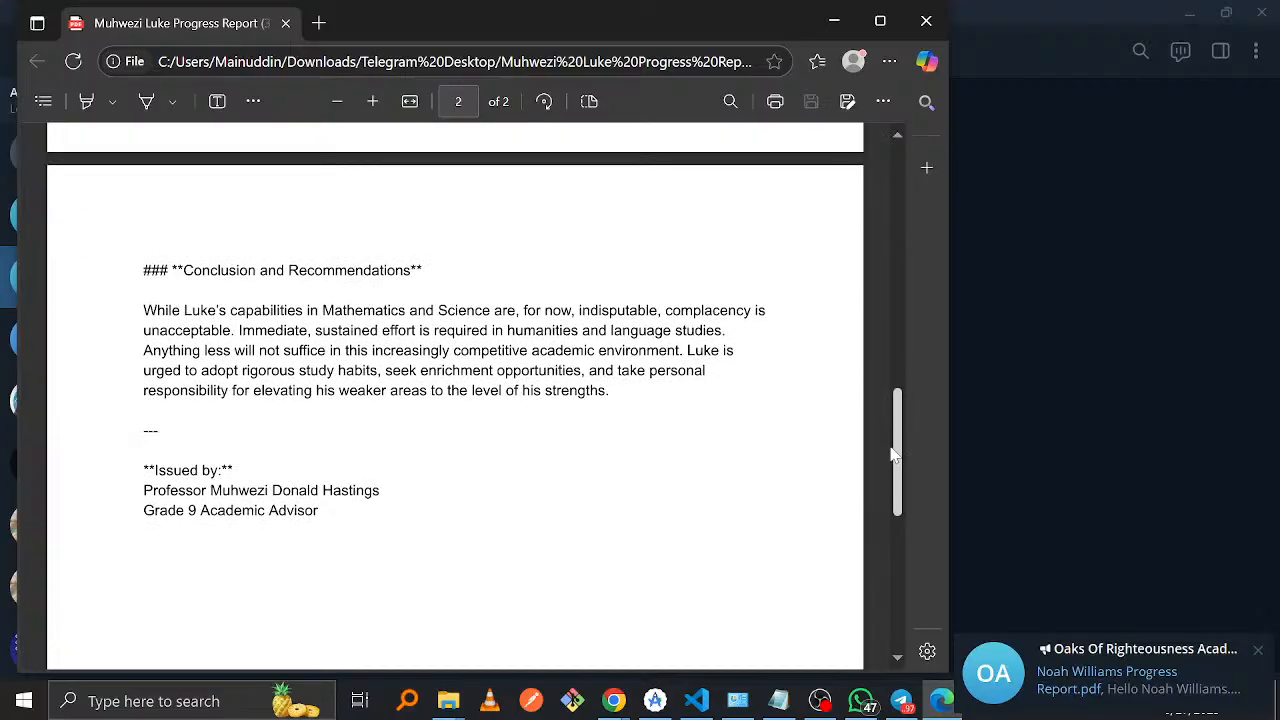
pyautogui.moveTo(893, 452); pyautogui.dragTo(898, 322)
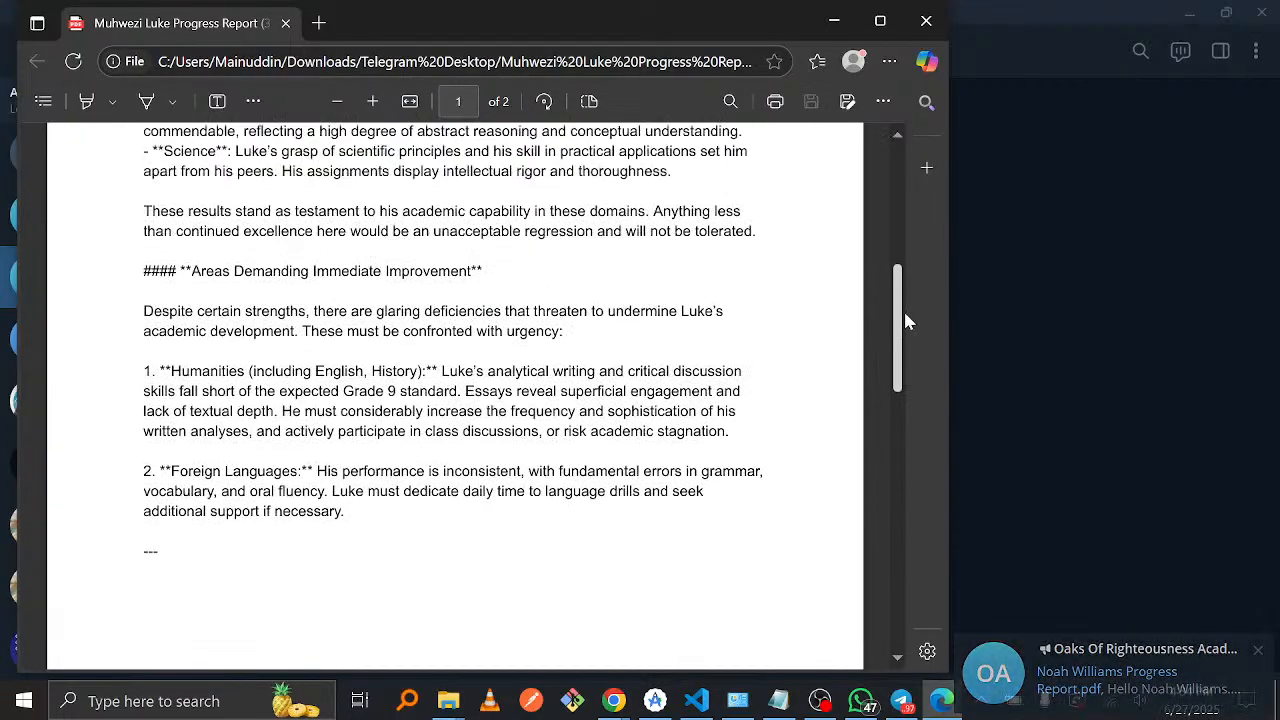
pyautogui.click(898, 145)
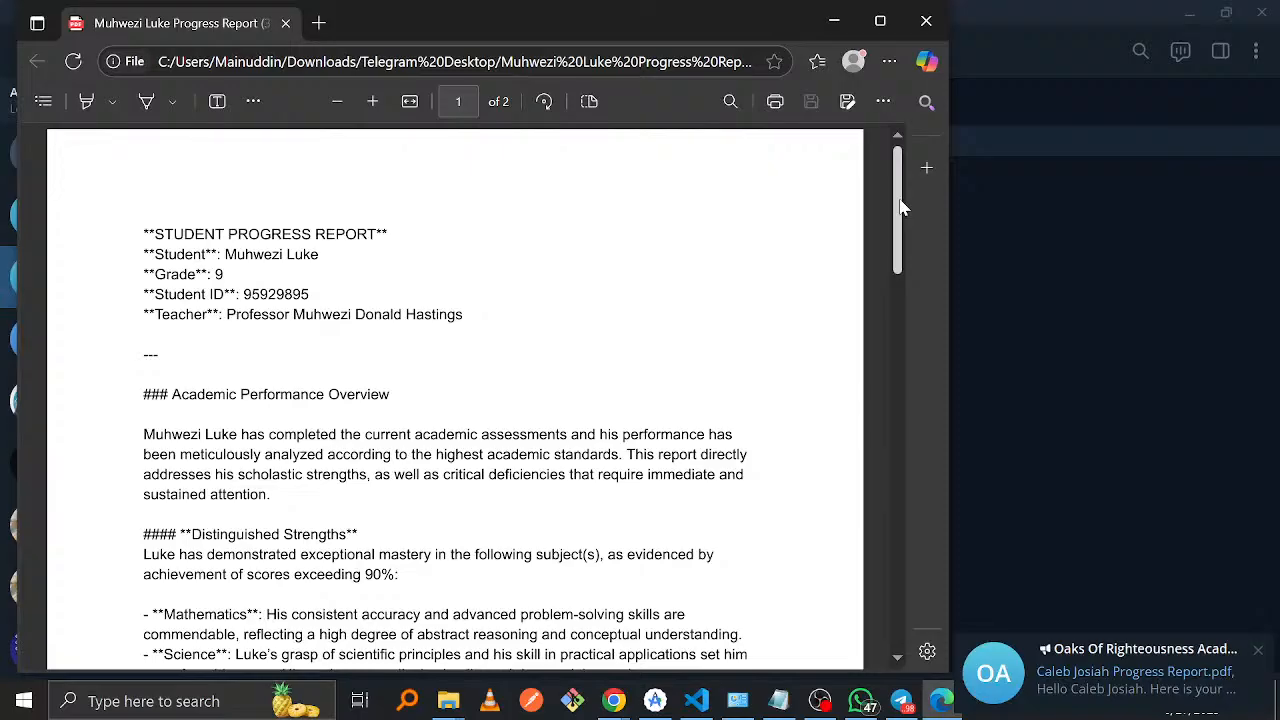
pyautogui.click(926, 20)
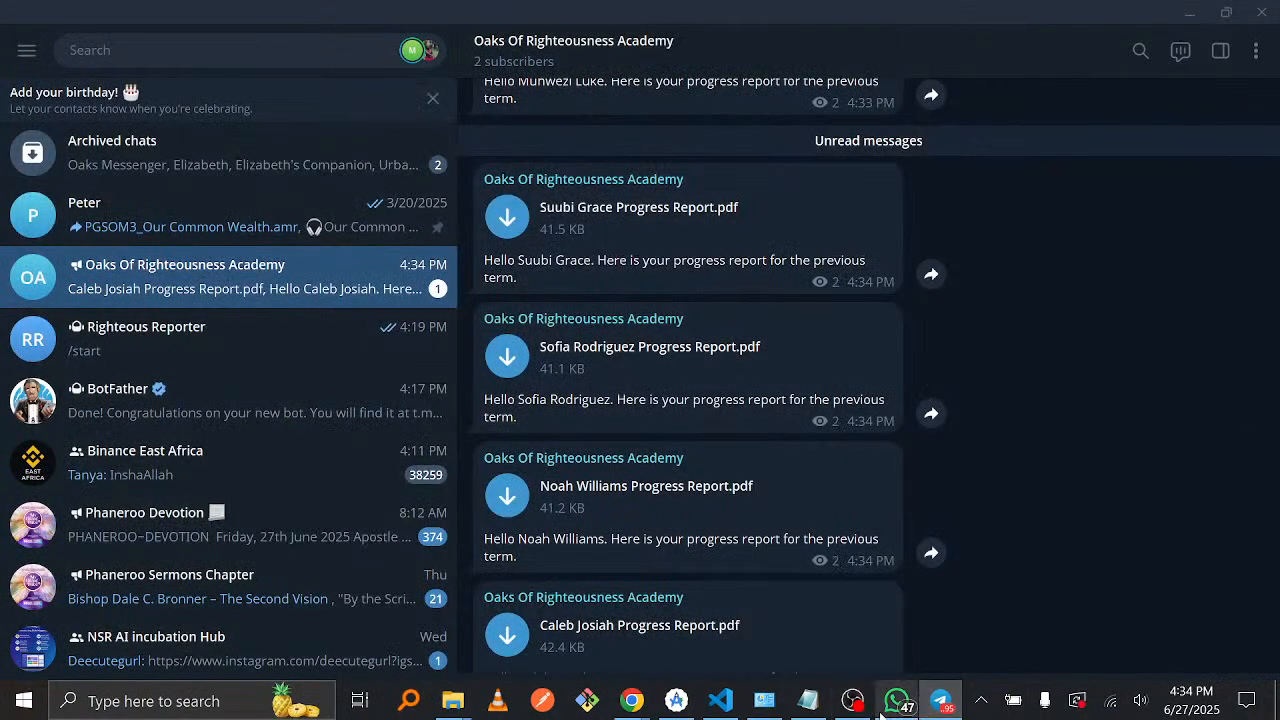
# - Switch back to the browser and open the NexTech Solutions spreadsheet from the Google Sheets file list
pyautogui.moveTo(590, 712)
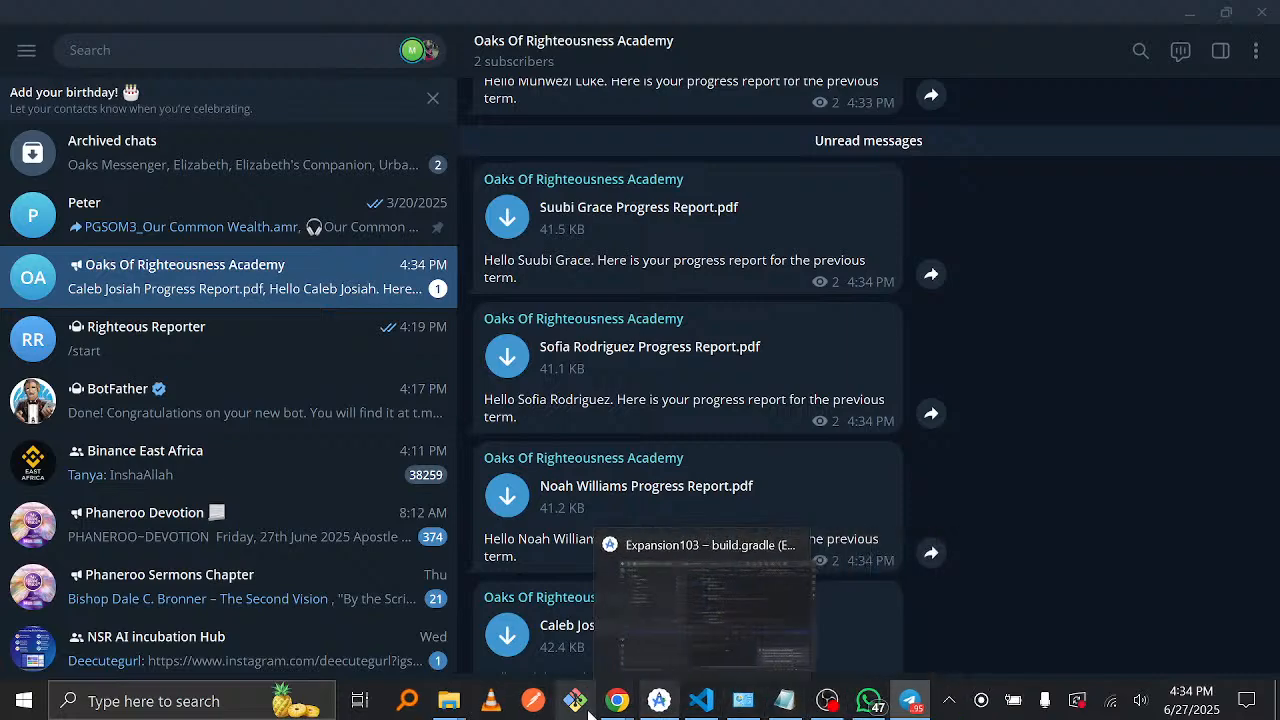
pyautogui.moveTo(720, 640)
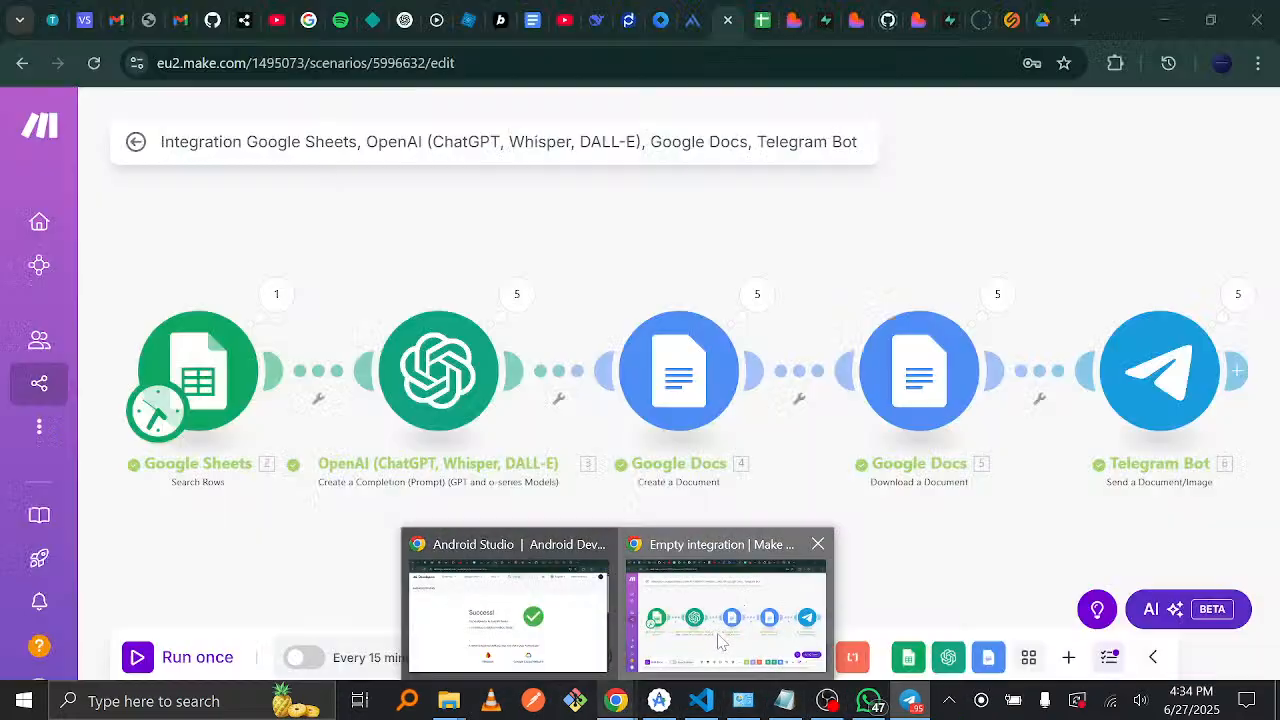
pyautogui.click(720, 640)
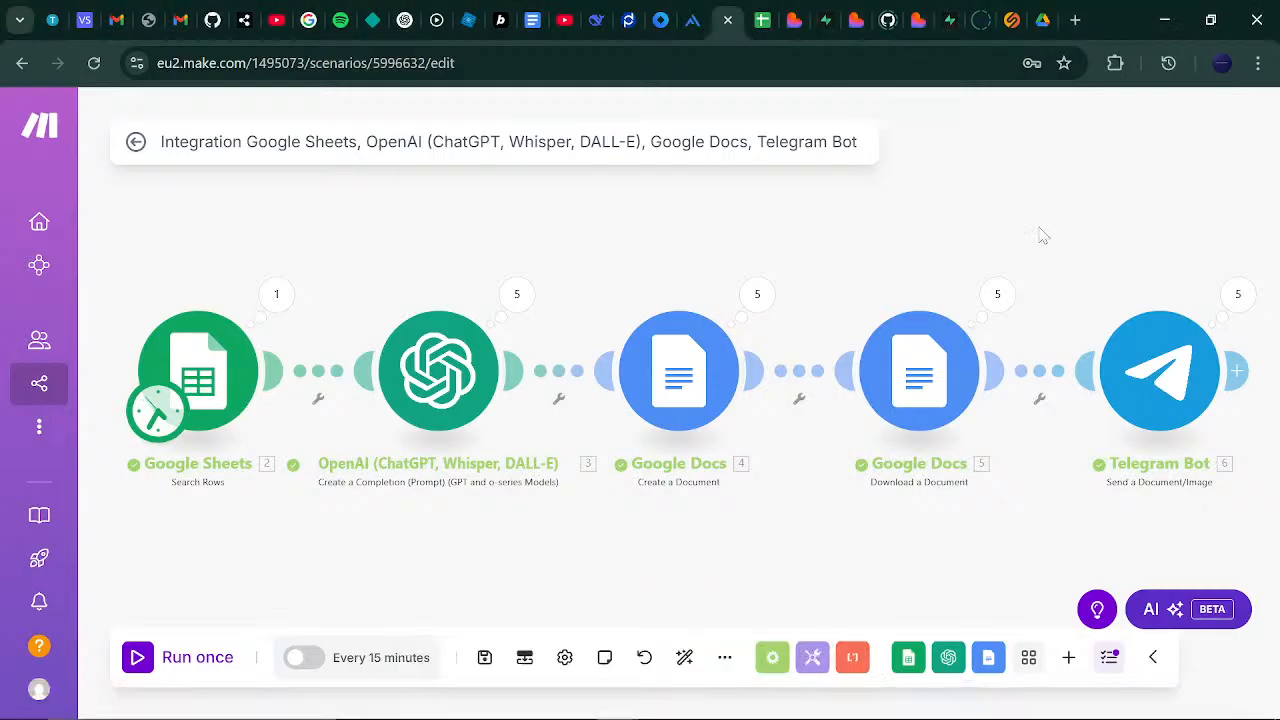
pyautogui.moveTo(1040, 235); pyautogui.dragTo(1010, 238)
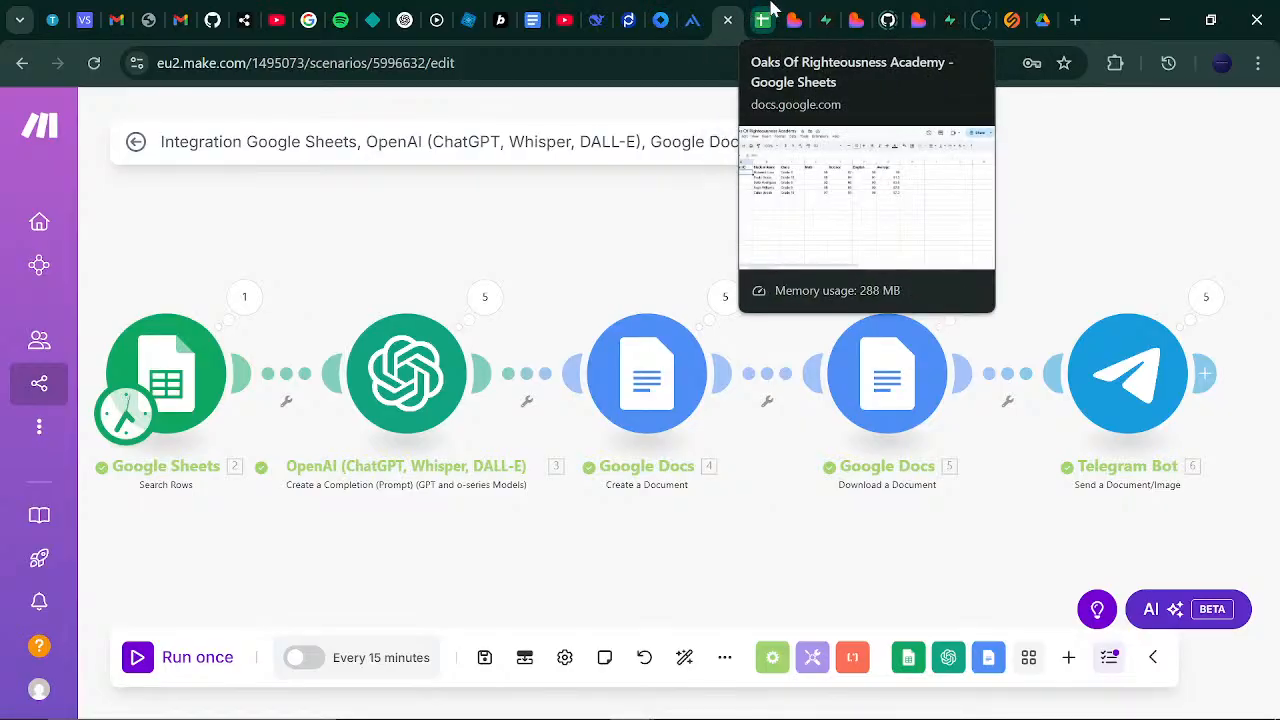
pyautogui.click(764, 10)
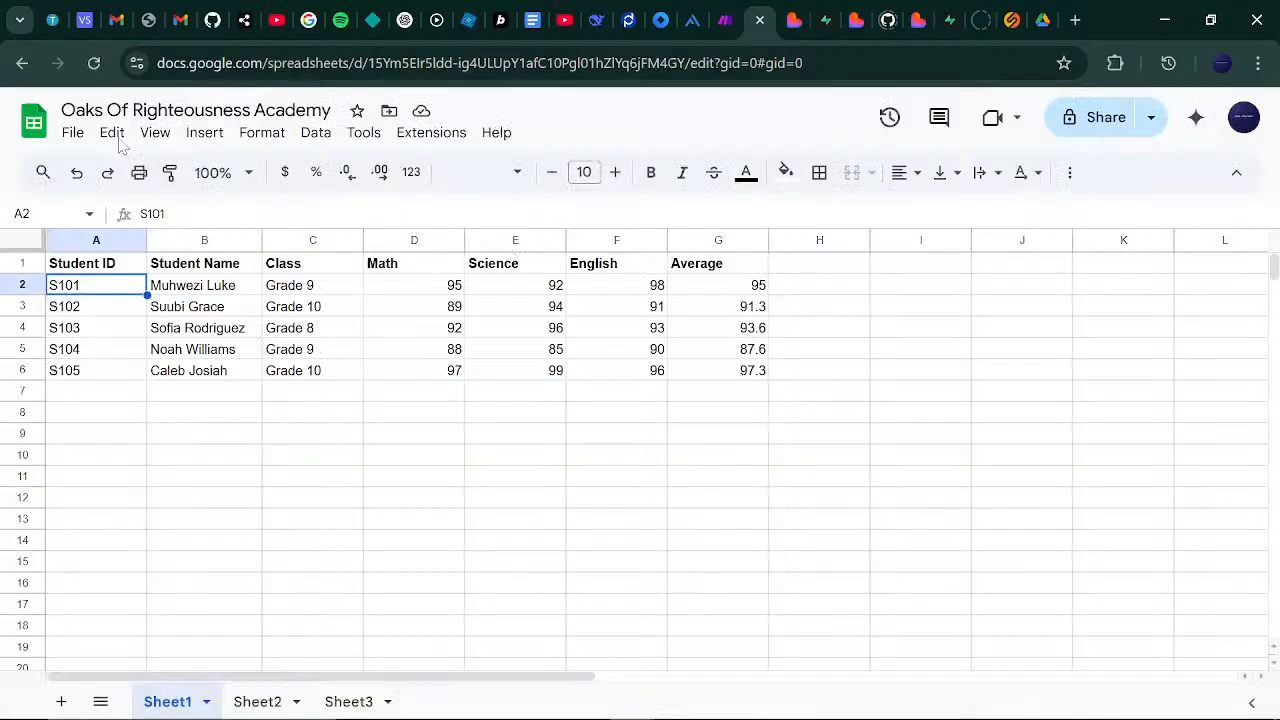
pyautogui.click(34, 124)
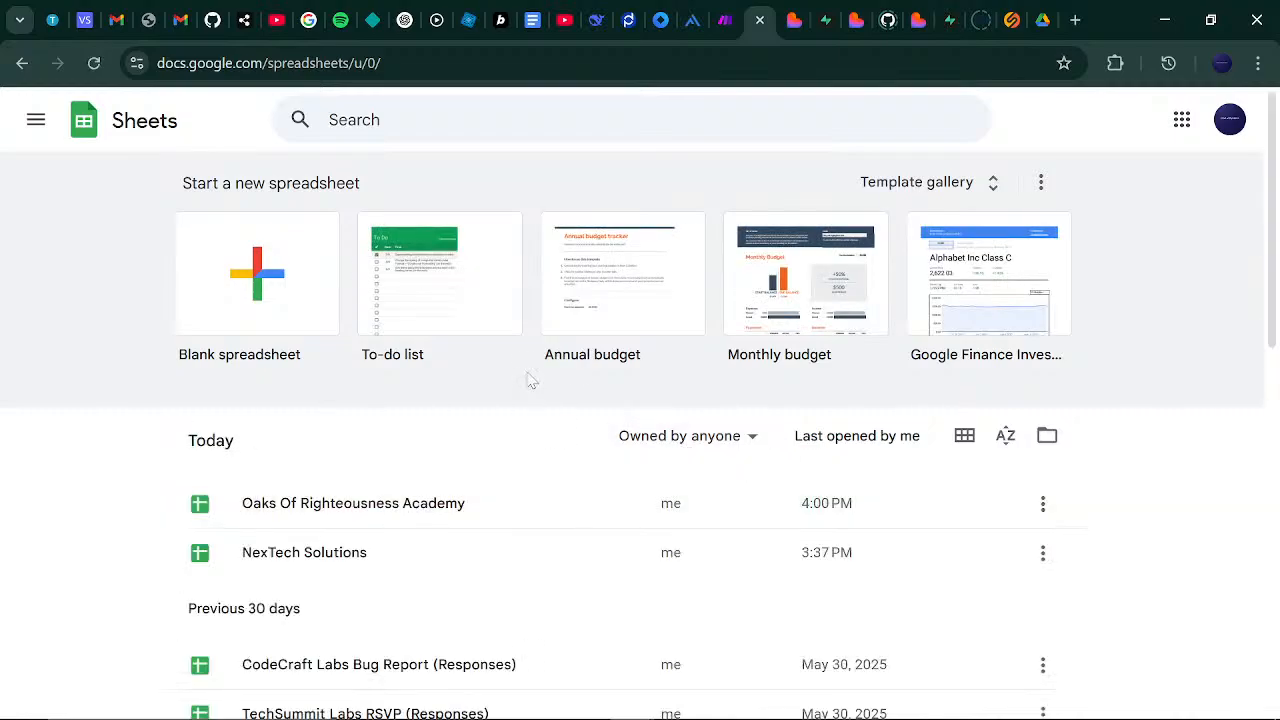
pyautogui.click(730, 16)
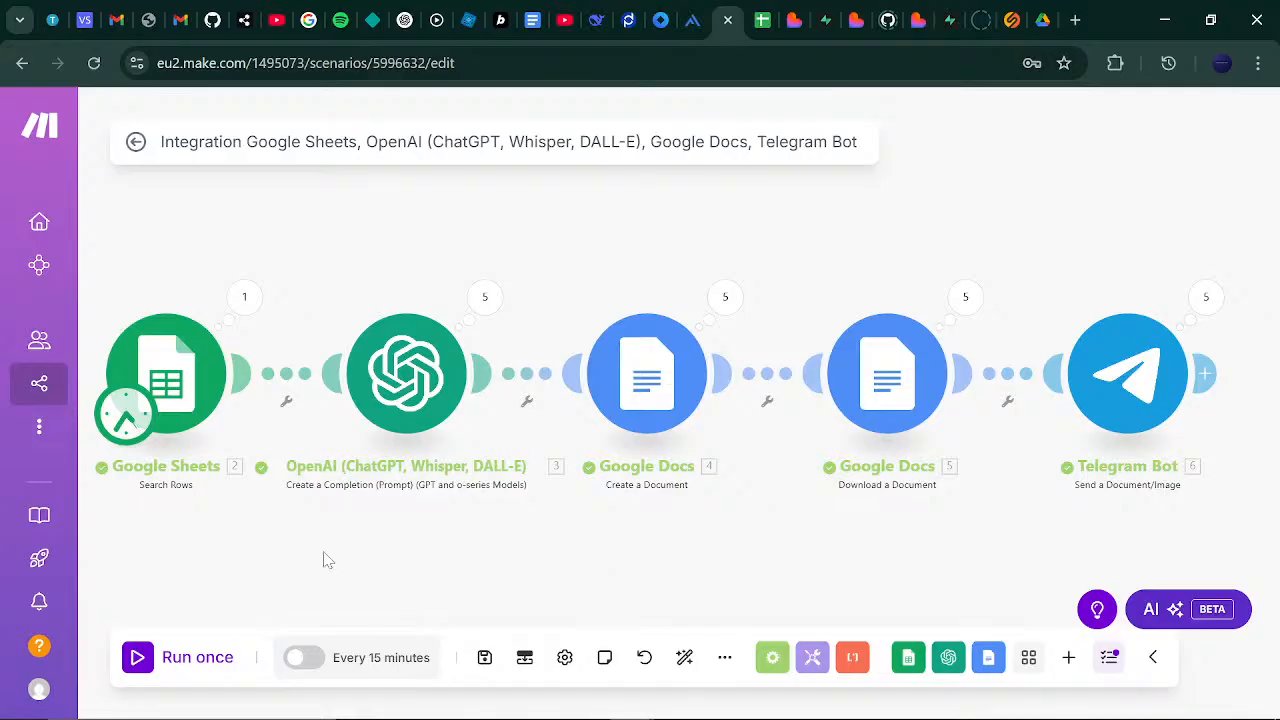
pyautogui.click(762, 20)
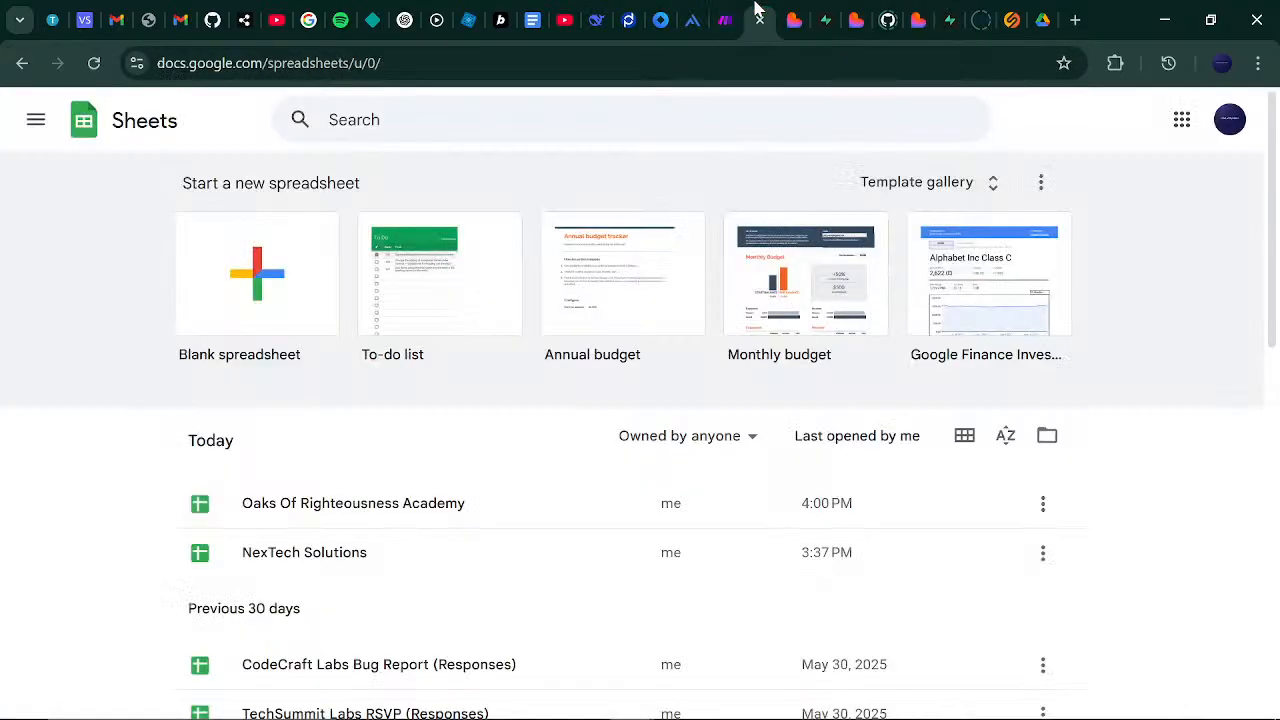
pyautogui.click(333, 550)
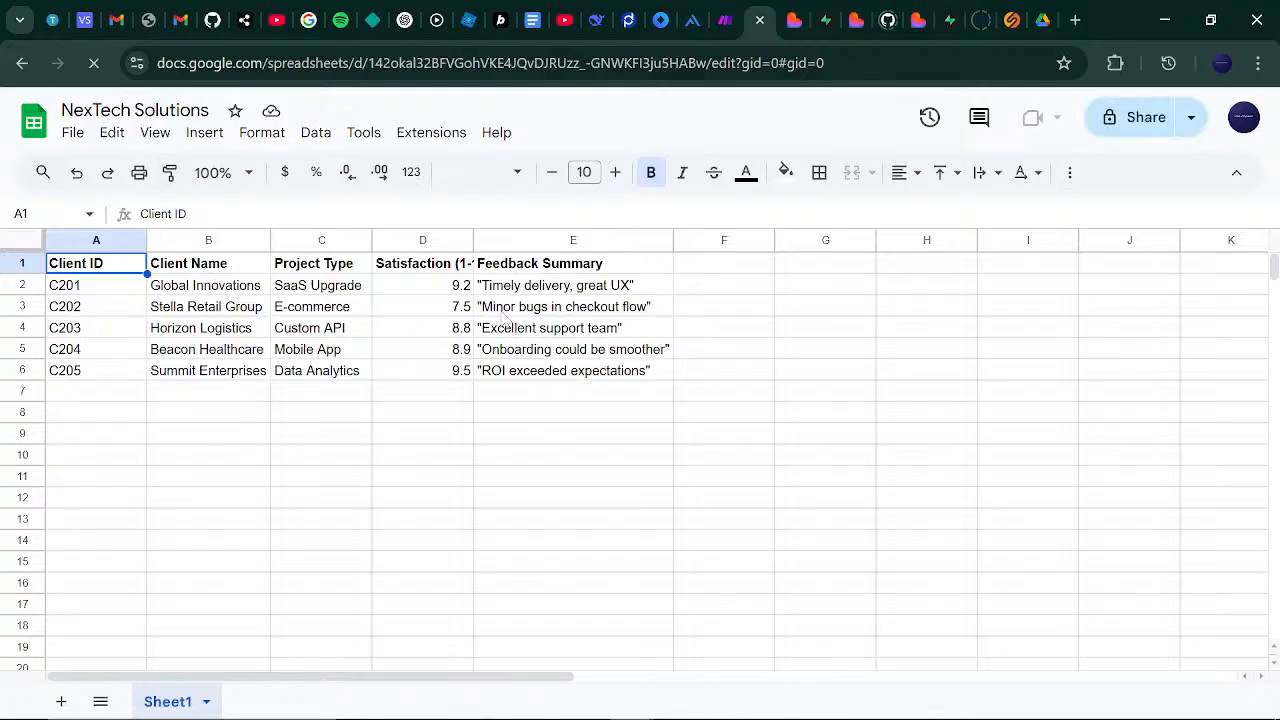
# - Fit the width of column D to its full "Satisfaction (1-10)" heading
pyautogui.moveTo(474, 240); pyautogui.dragTo(473, 240)
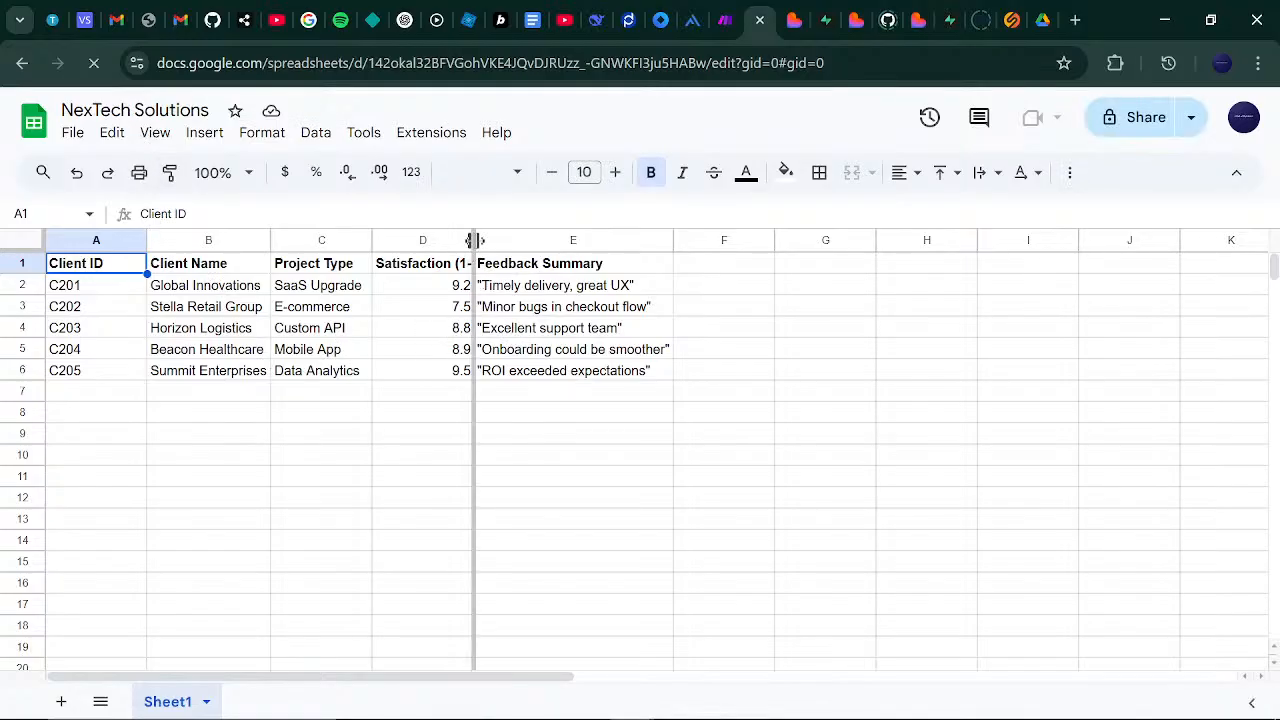
pyautogui.doubleClick(474, 240)
pyautogui.click(474, 242)
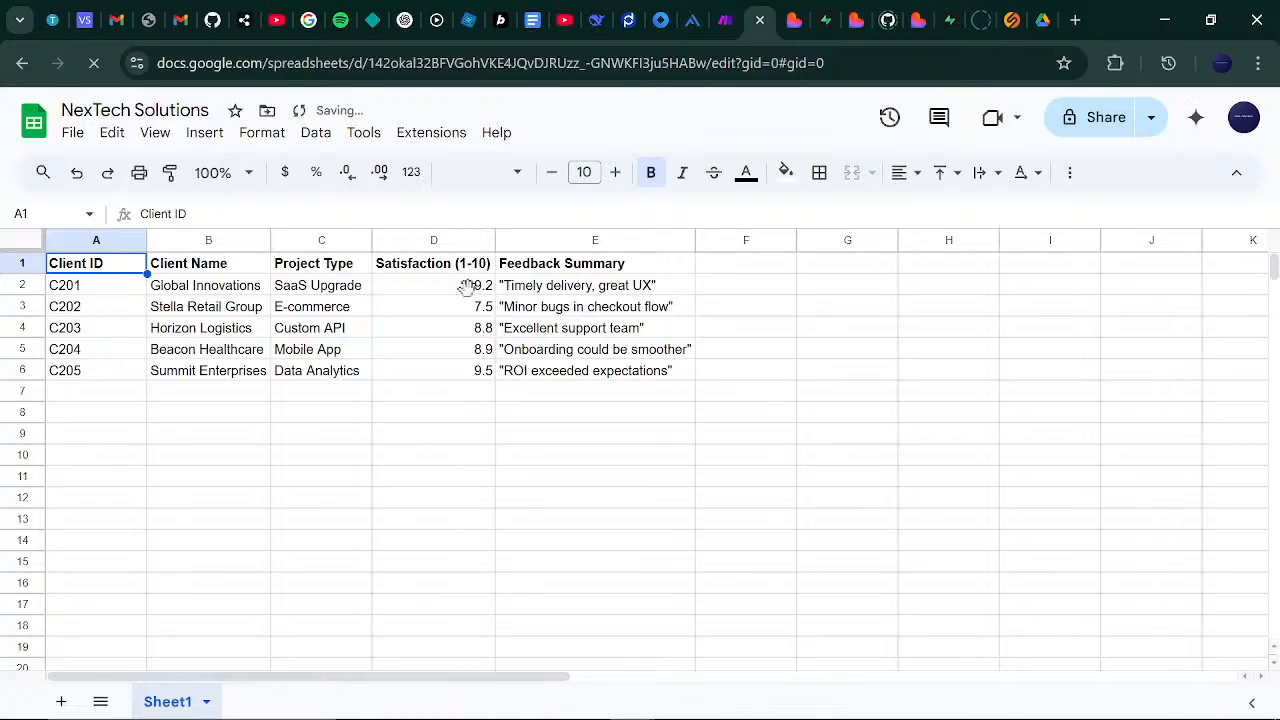
# - Examine the NexTech Solutions client names and feedback summaries in the sheet
pyautogui.click(533, 354)
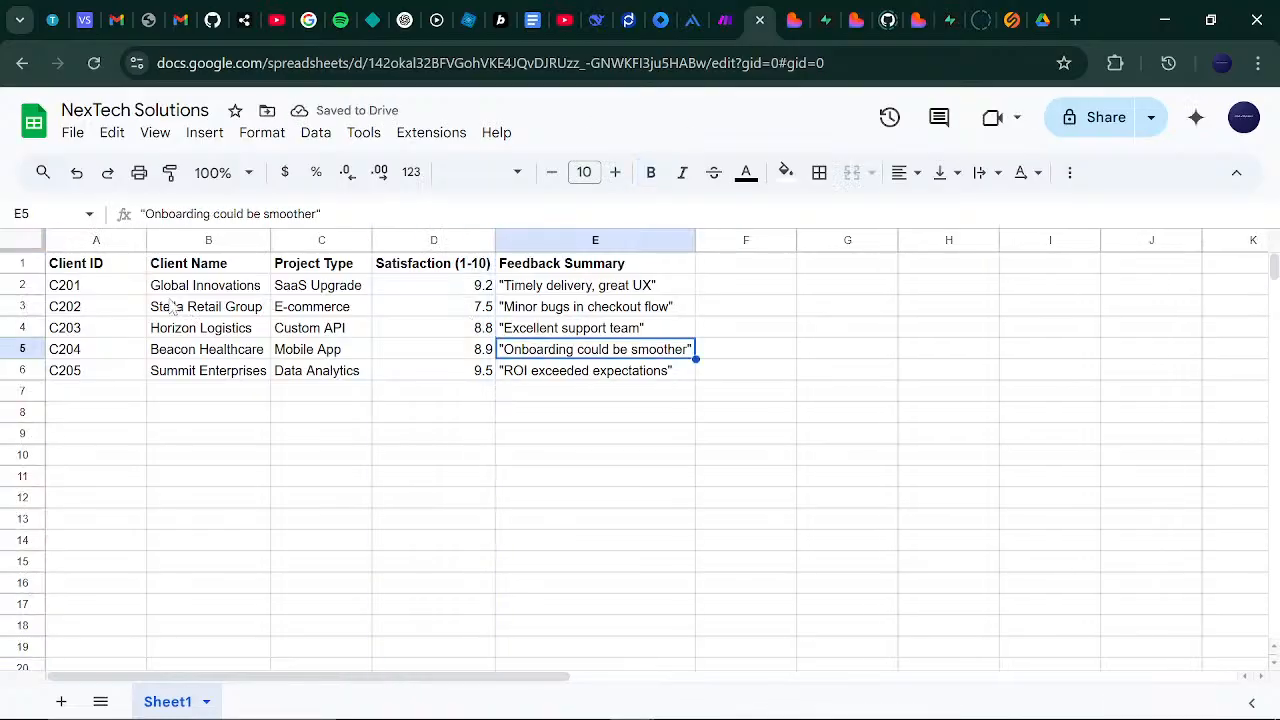
pyautogui.click(195, 287)
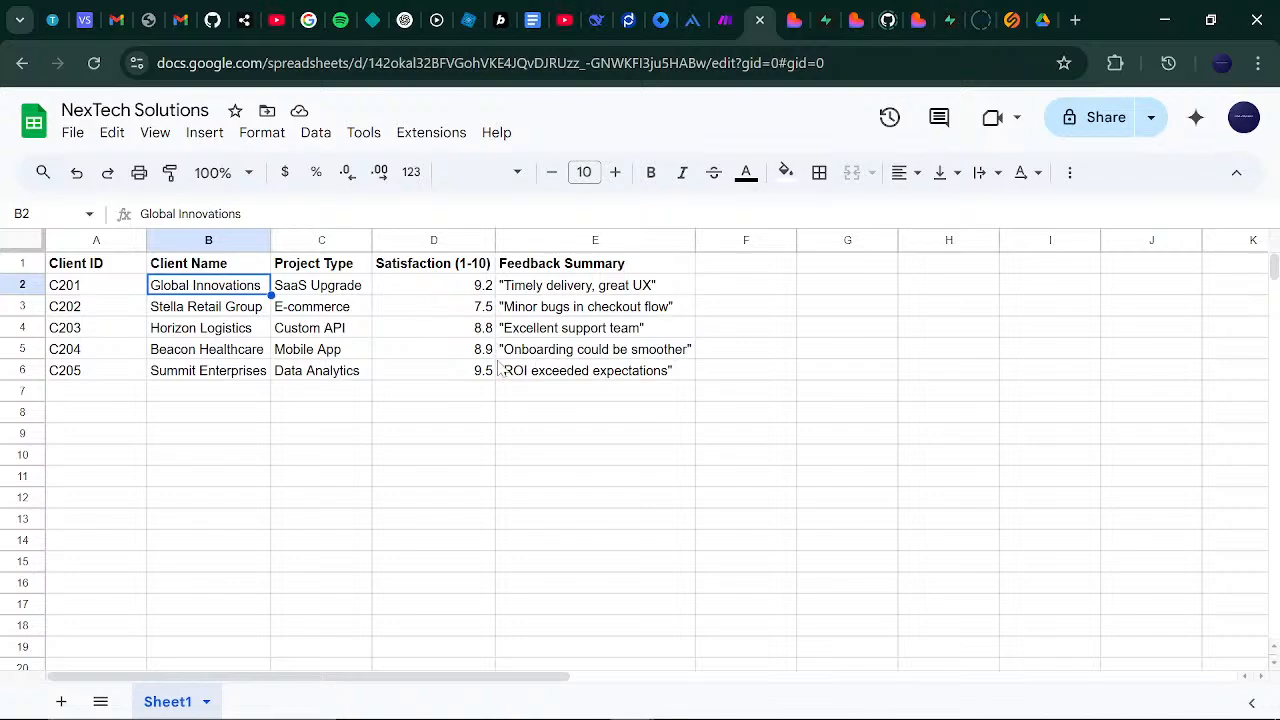
pyautogui.click(204, 318)
pyautogui.click(206, 331)
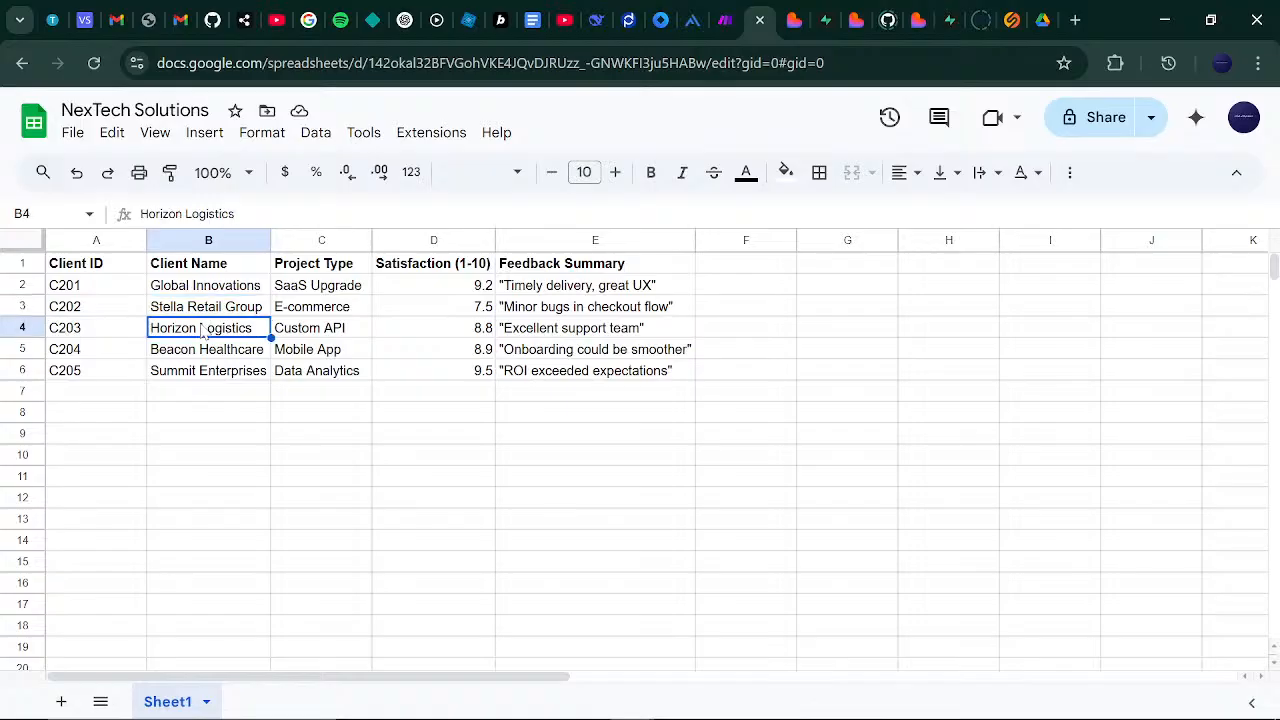
# - Review the entries in the Client Name column, from Global Innovations to Summit Enterprises
pyautogui.click(226, 358)
pyautogui.click(229, 375)
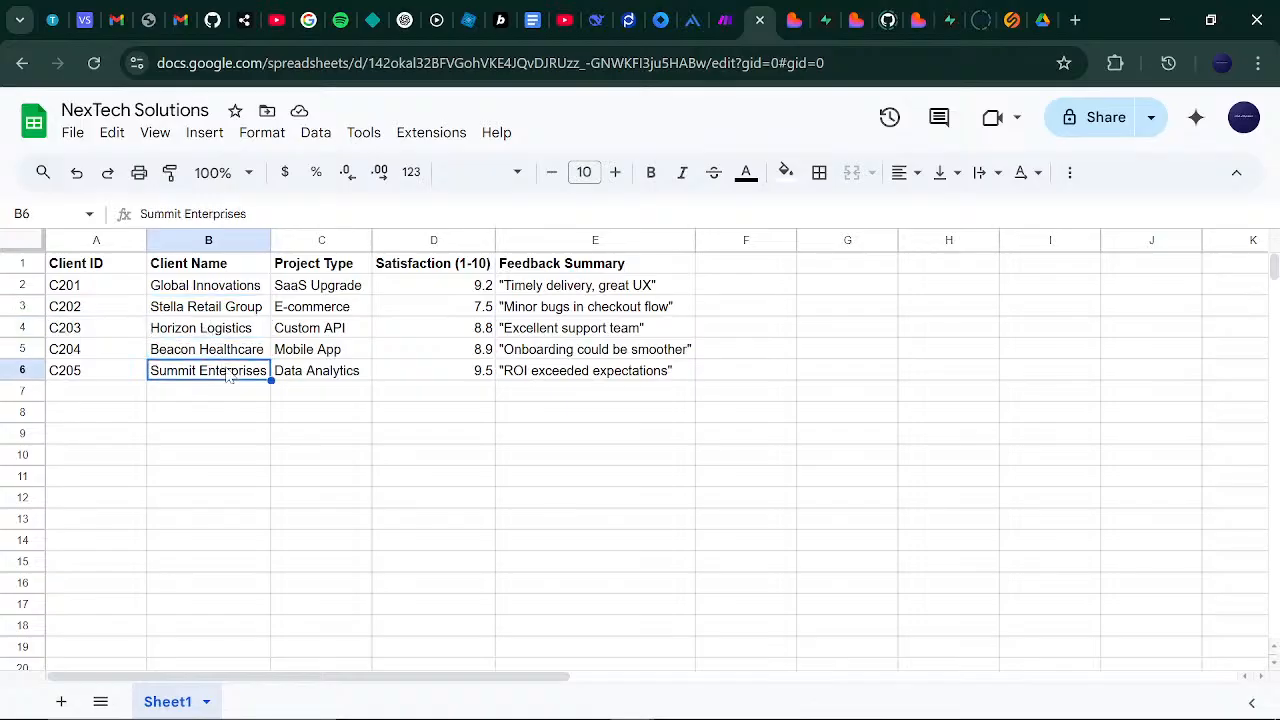
pyautogui.click(235, 289)
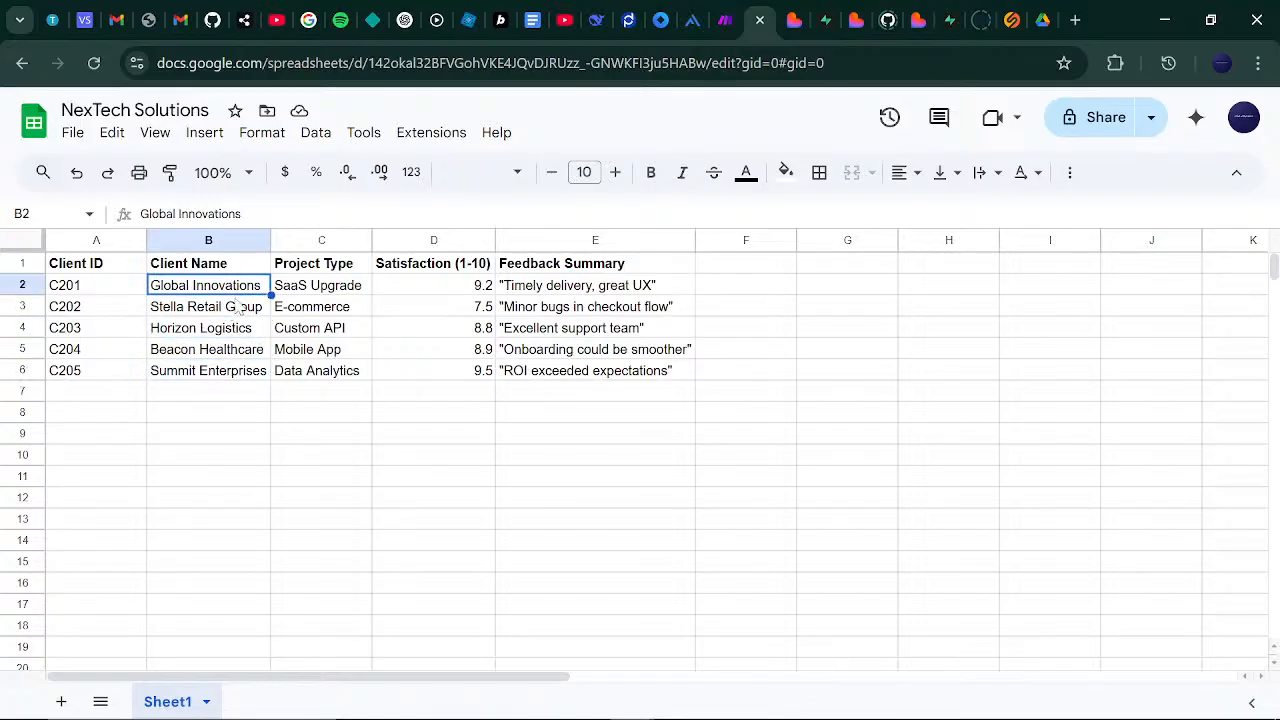
pyautogui.click(238, 309)
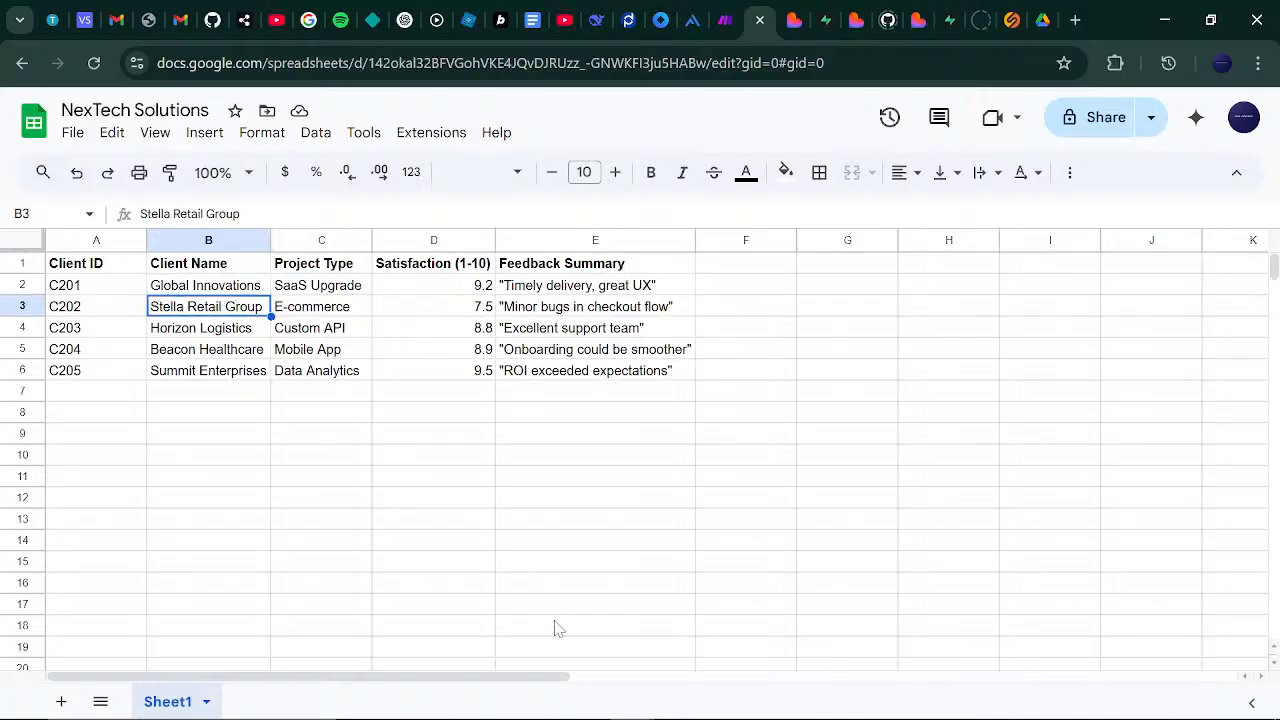
# - Switch to Telegram to check the latest progress reports in the Oaks Of Righteousness Academy channel, and return to the NexTech Solutions spreadsheet
pyautogui.moveTo(826, 716)
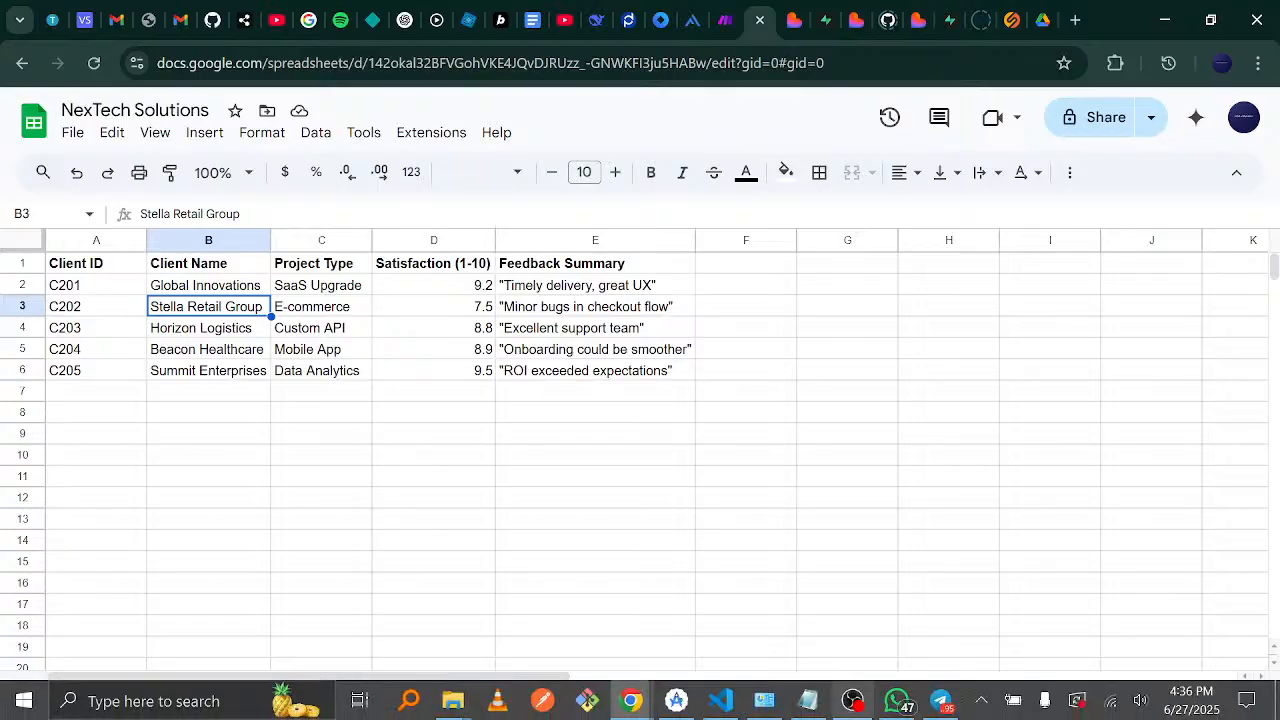
pyautogui.click(940, 700)
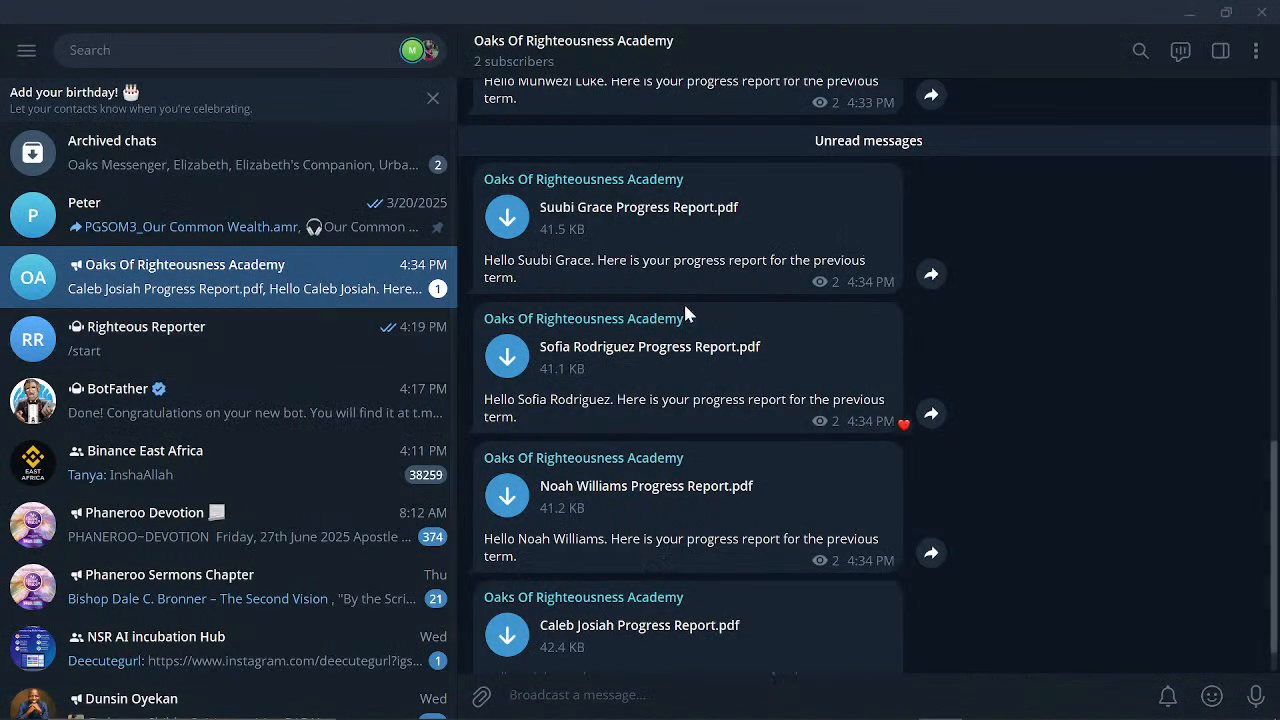
pyautogui.scroll(-1, 1270, 632)
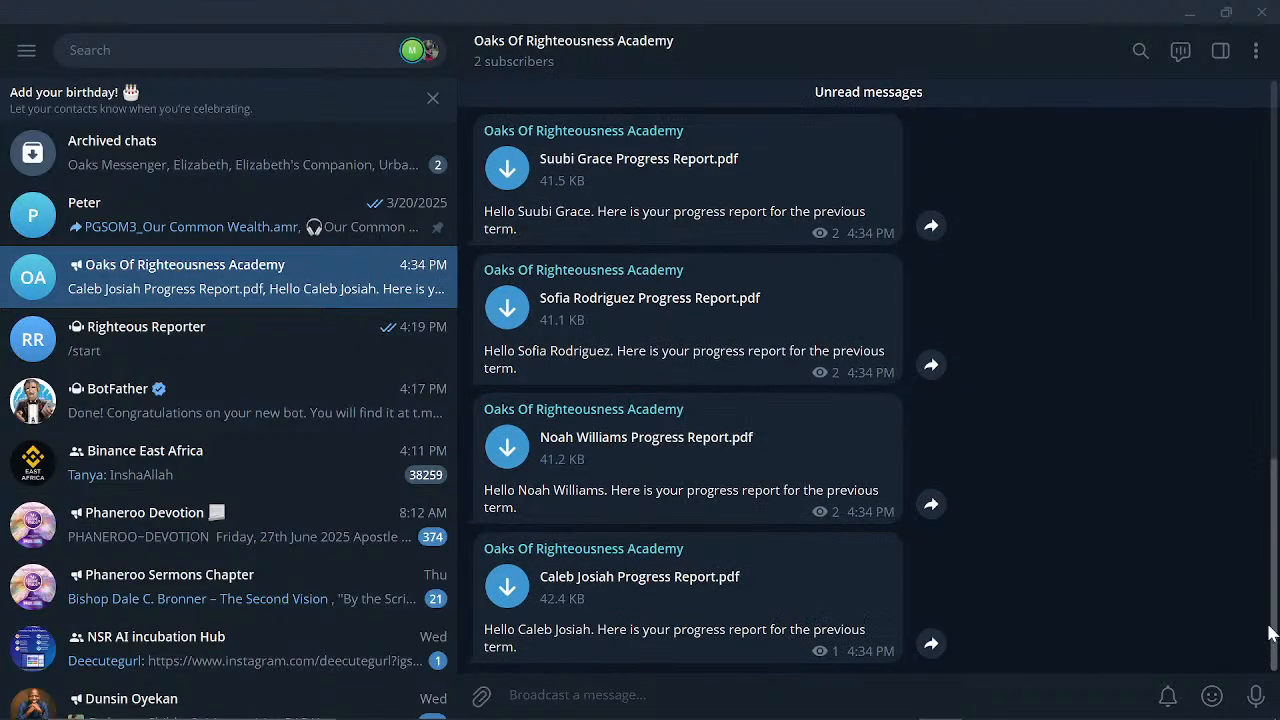
pyautogui.moveTo(851, 710)
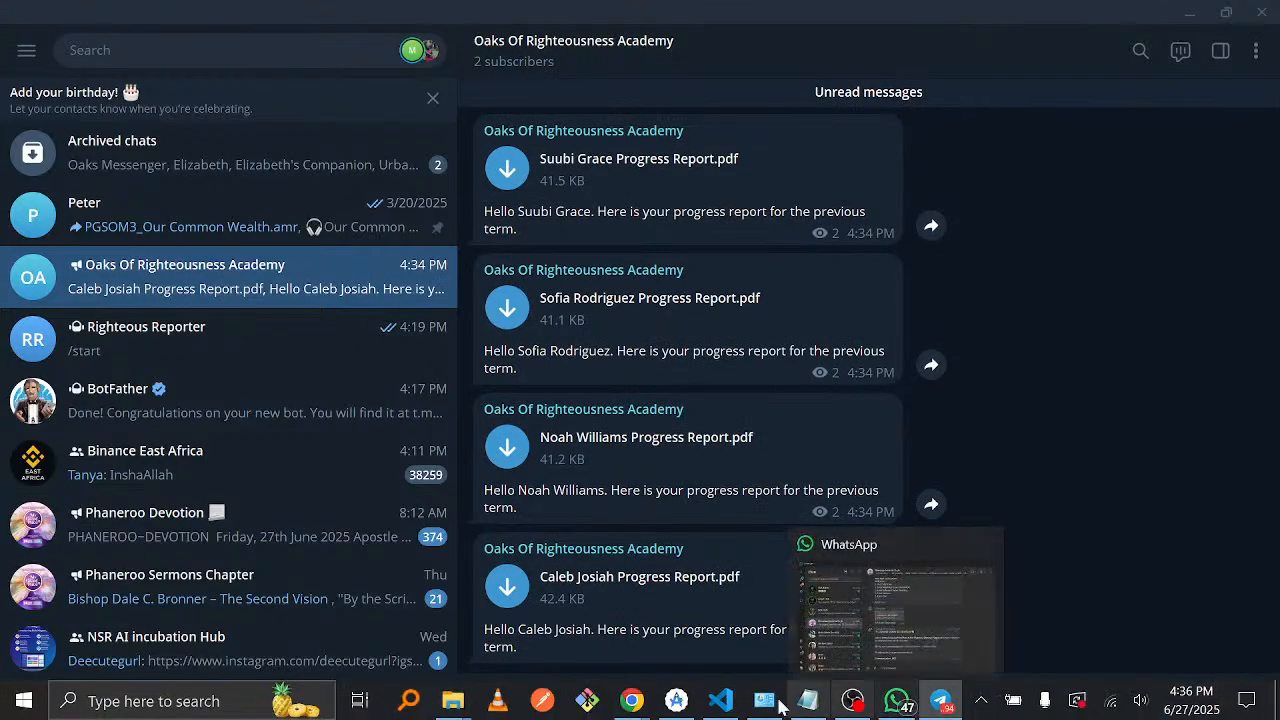
pyautogui.moveTo(632, 700)
pyautogui.moveTo(705, 656)
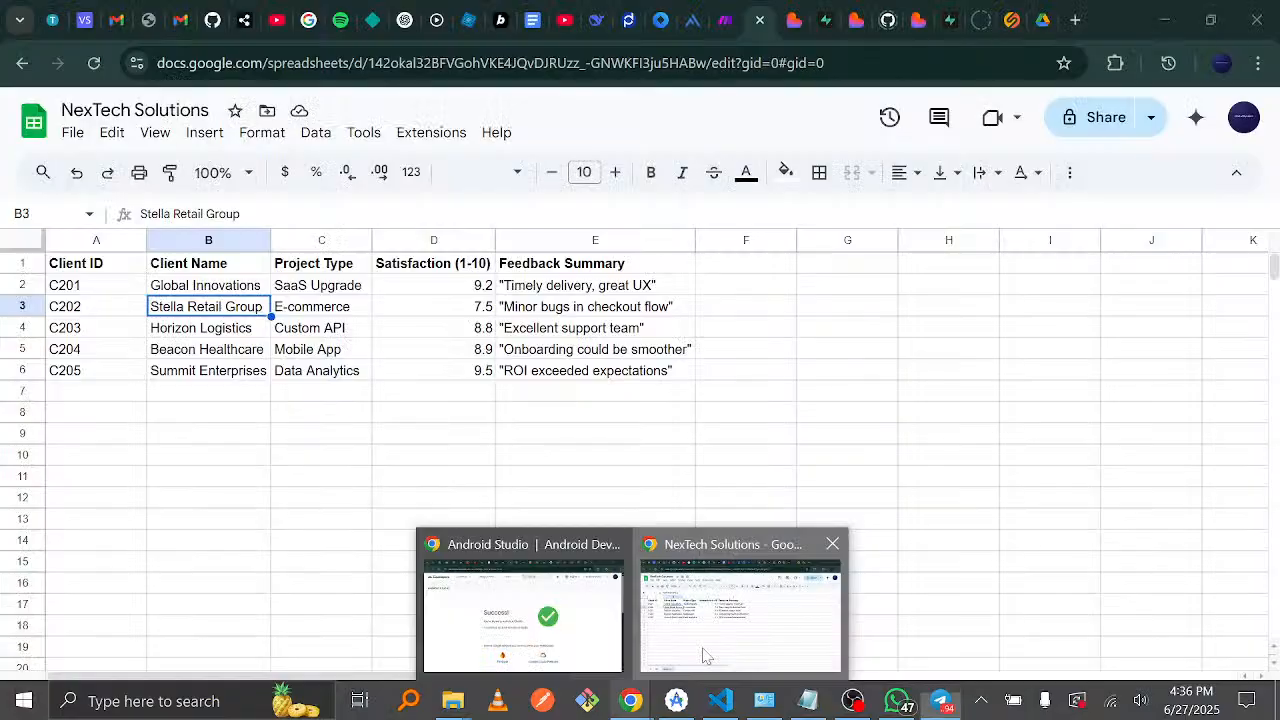
pyautogui.click(705, 656)
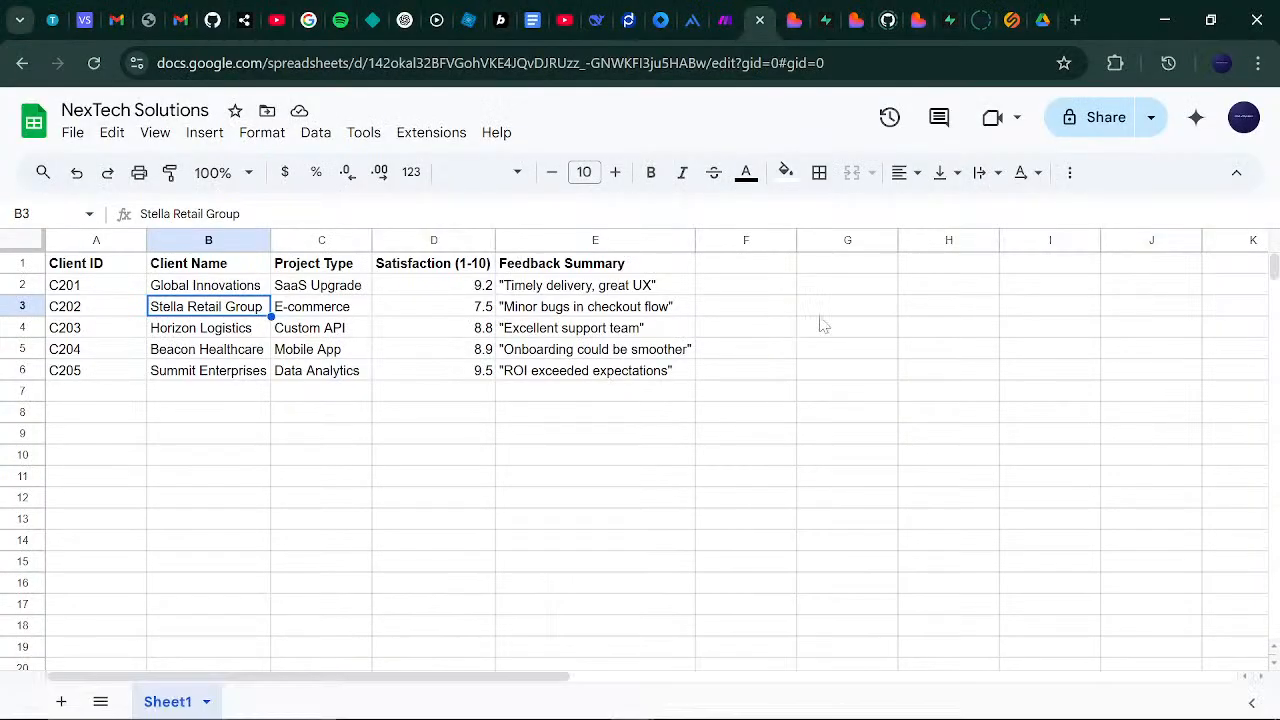
# - Switch to the Make scenario, review the run frequency options in its schedule settings, and close them without changes
pyautogui.click(716, 12)
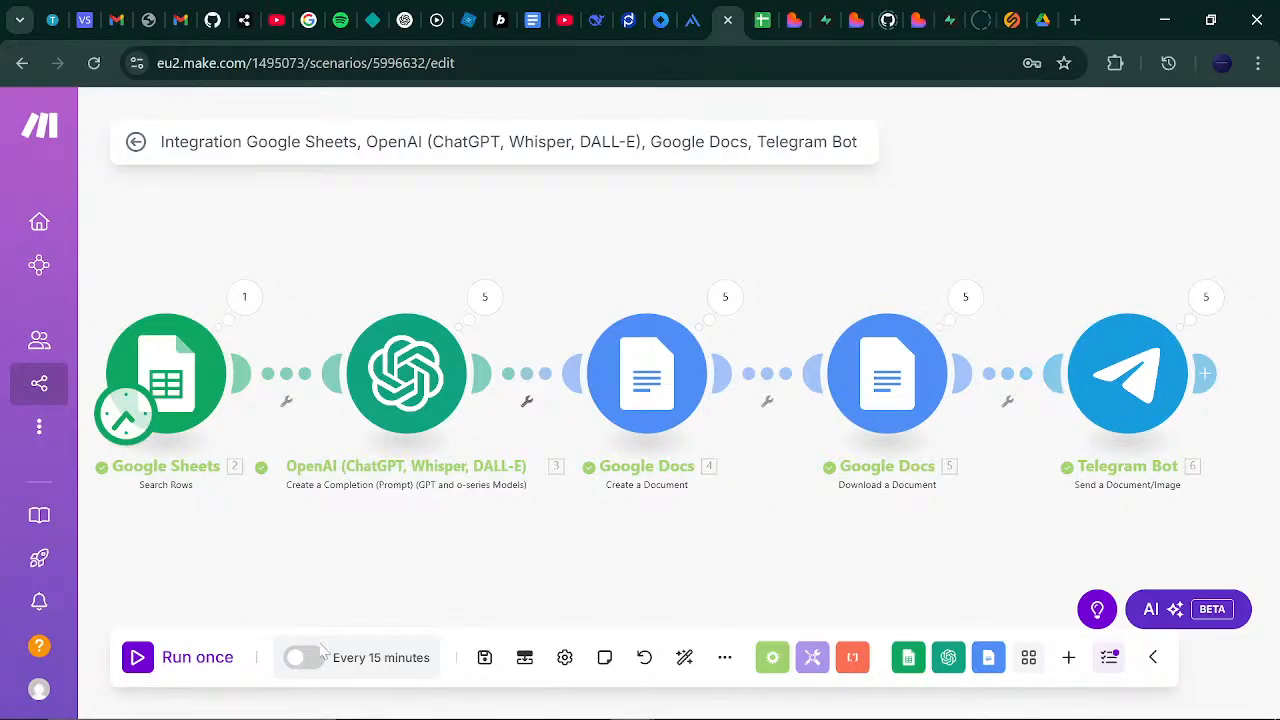
pyautogui.click(376, 664)
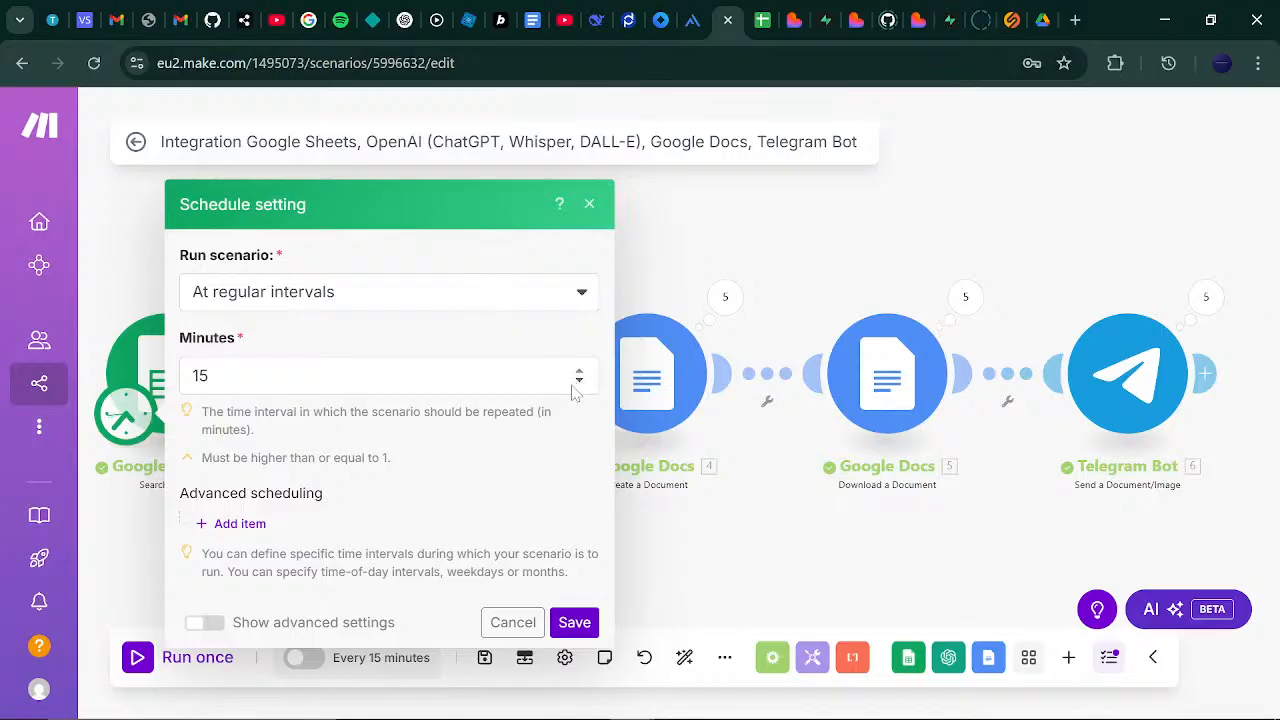
pyautogui.click(588, 299)
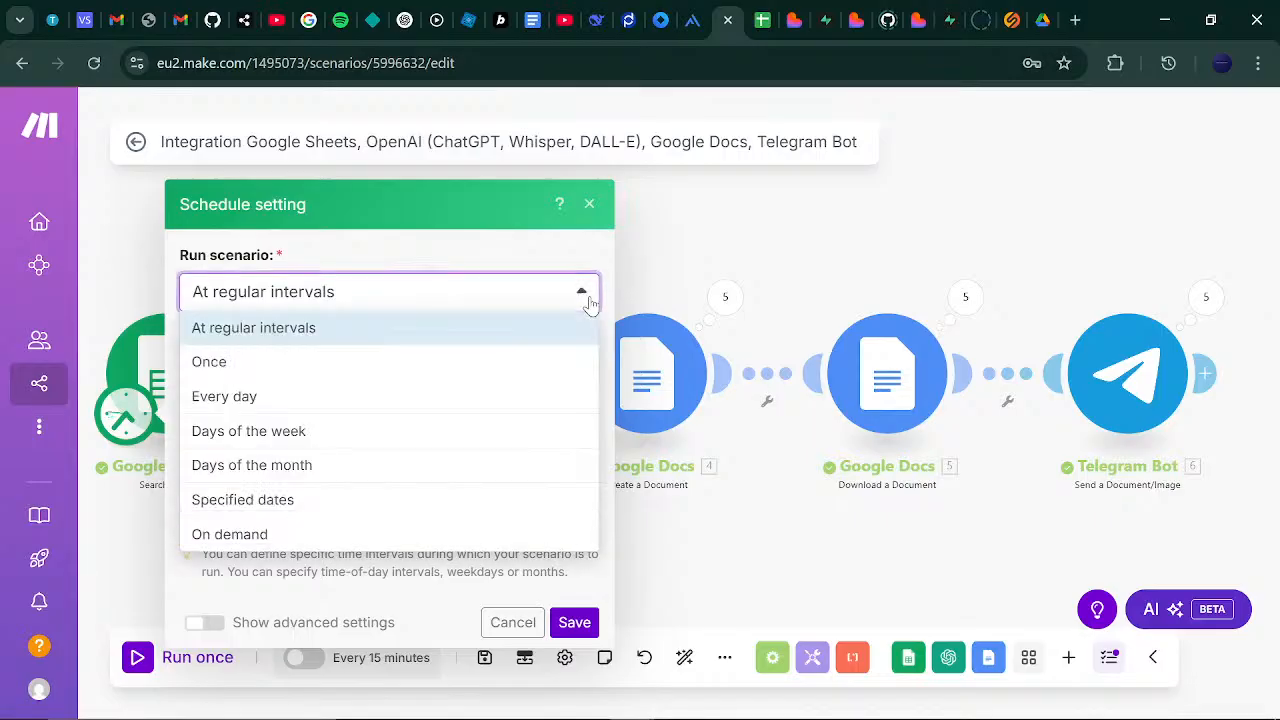
pyautogui.click(590, 303)
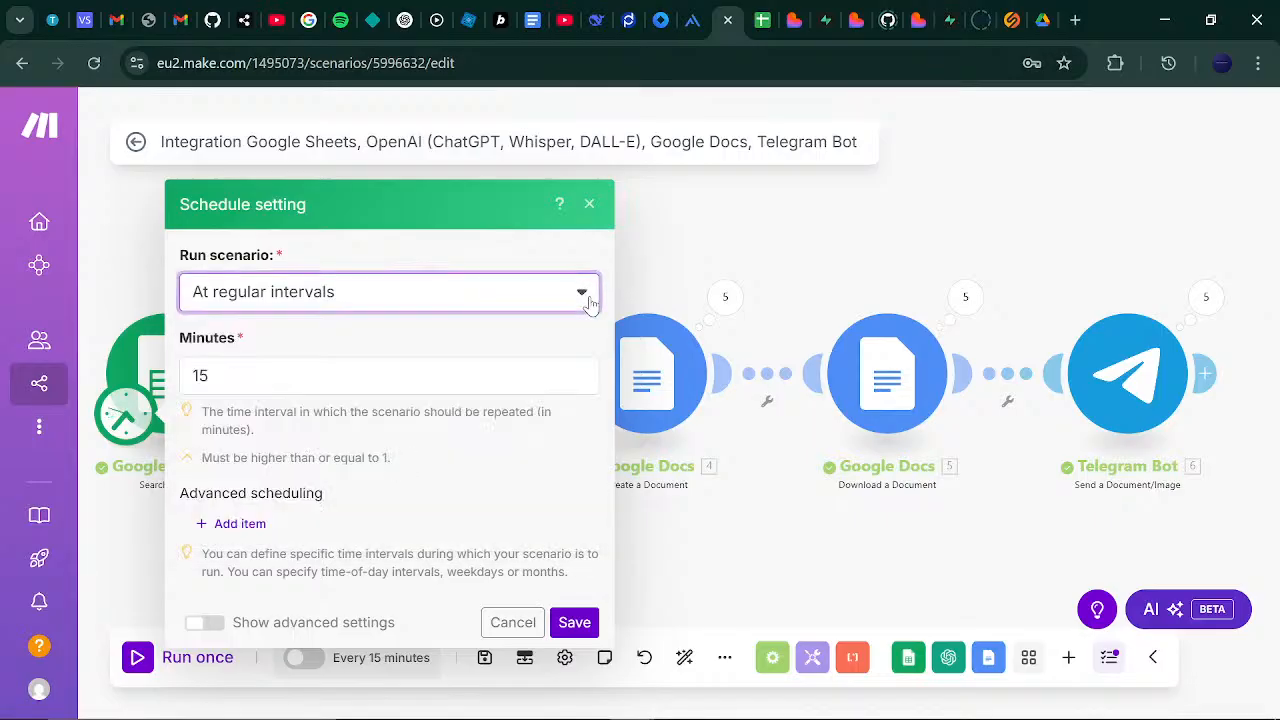
pyautogui.click(590, 303)
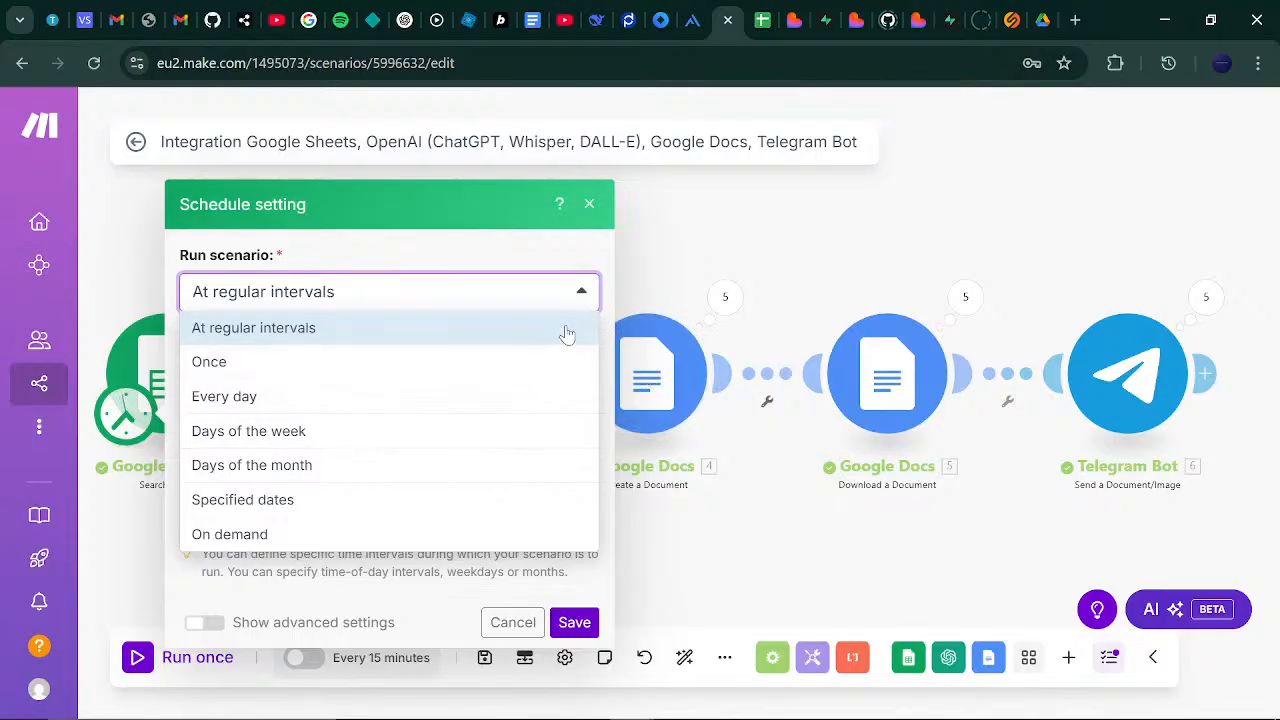
pyautogui.click(588, 294)
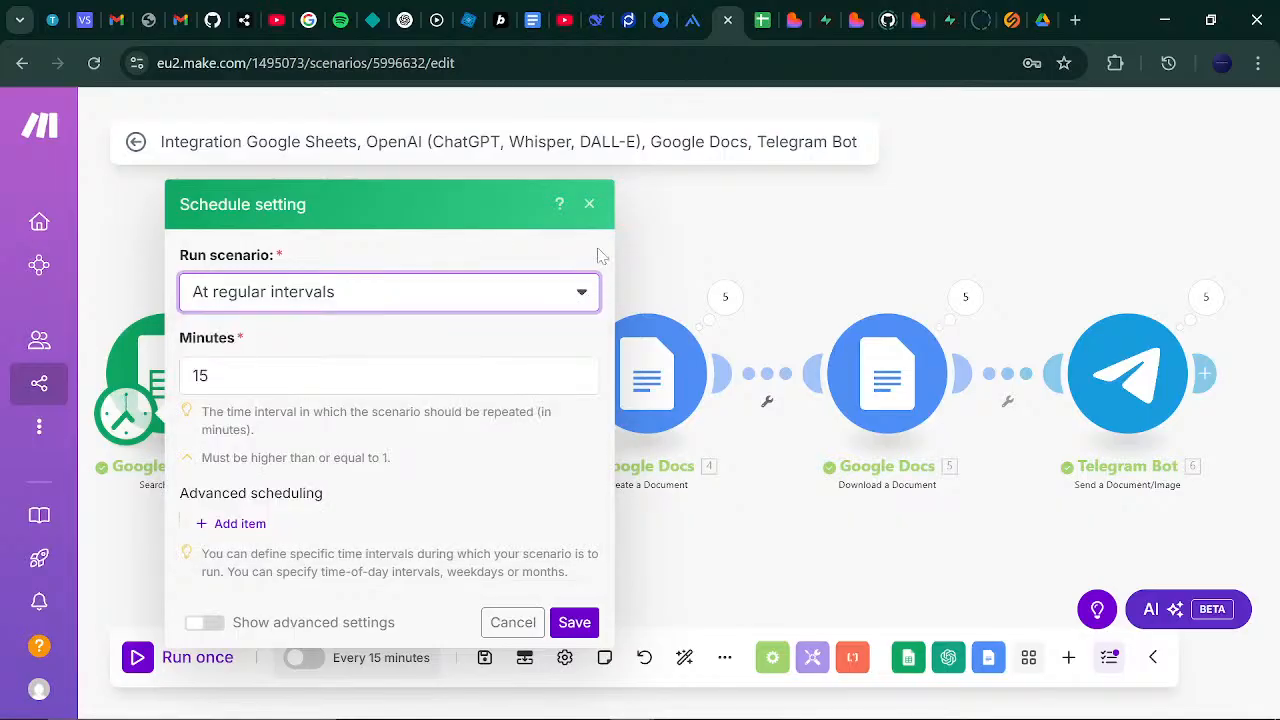
pyautogui.click(589, 204)
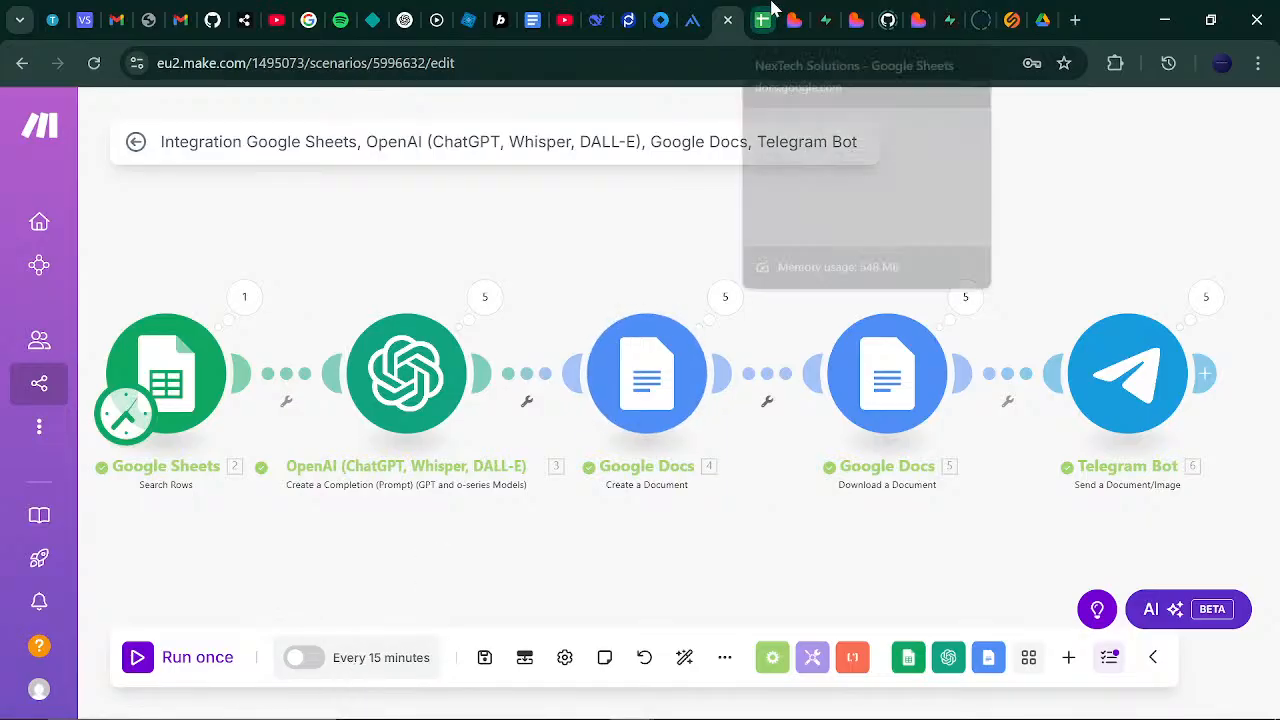
# - Check the last client row and the empty row below it in the NexTech Solutions spreadsheet, and return to the Make scenario
pyautogui.click(770, 12)
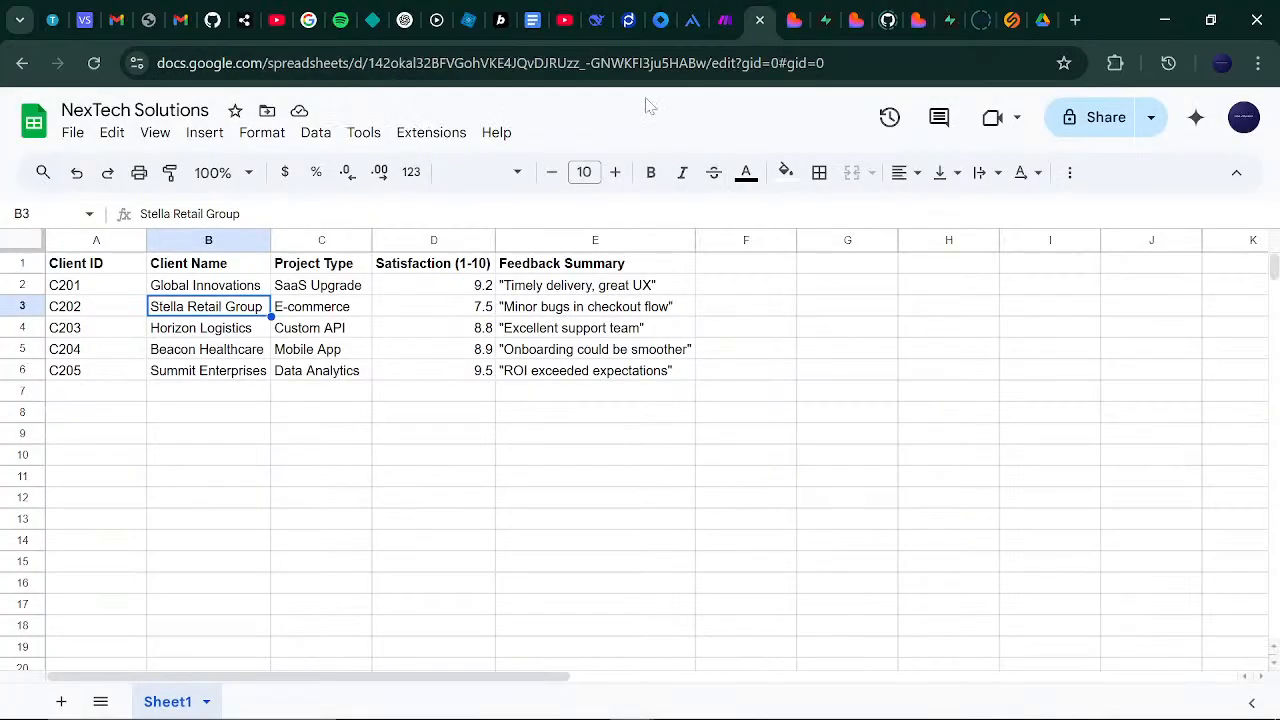
pyautogui.click(88, 395)
pyautogui.click(172, 392)
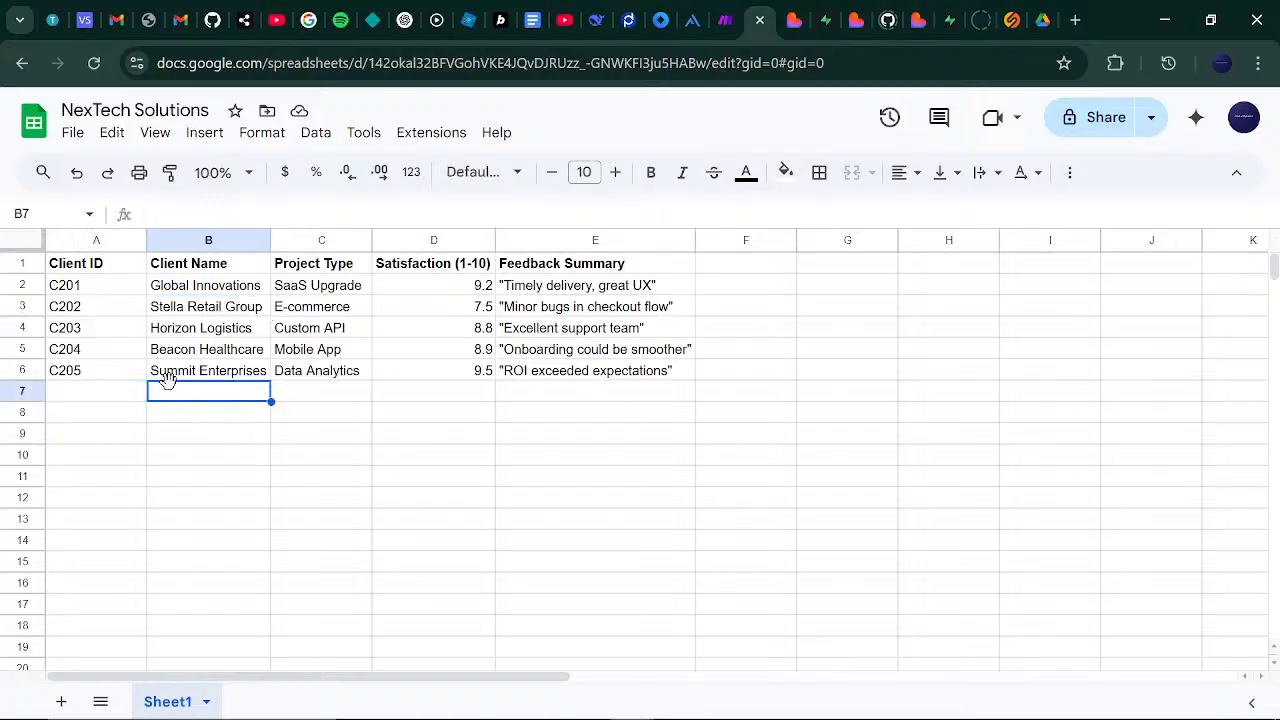
pyautogui.click(457, 377)
pyautogui.click(332, 378)
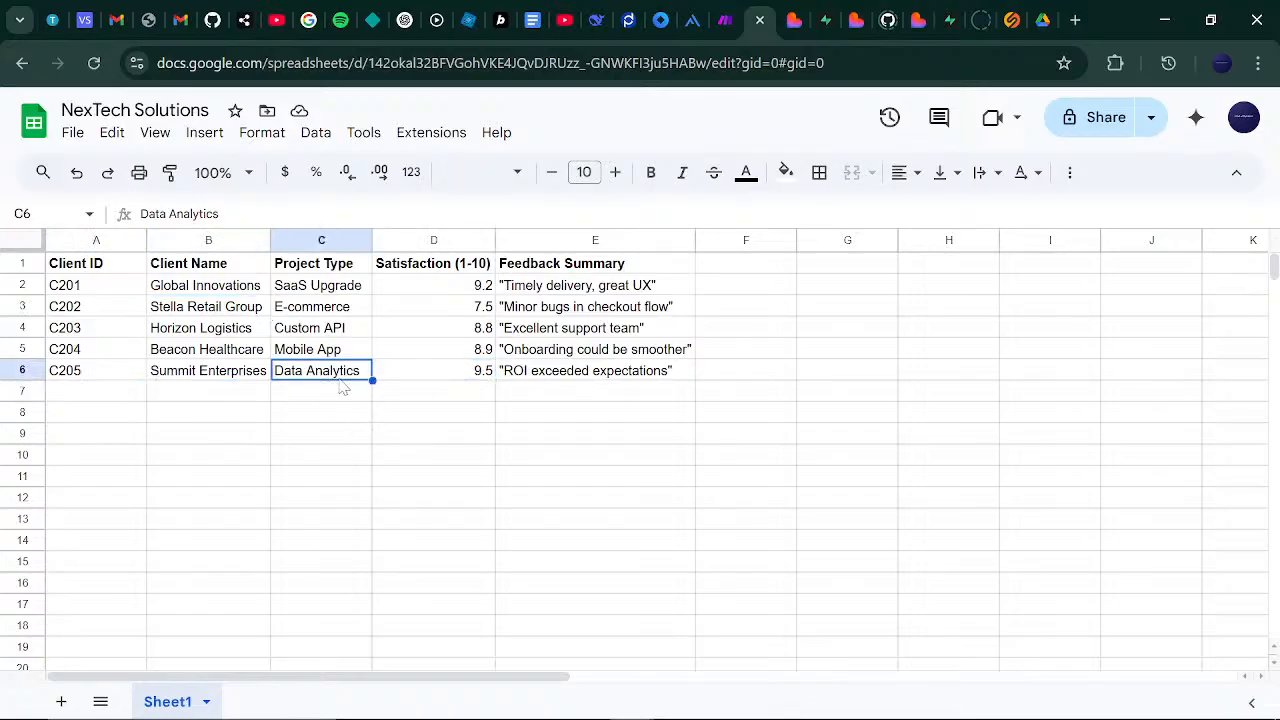
pyautogui.click(342, 393)
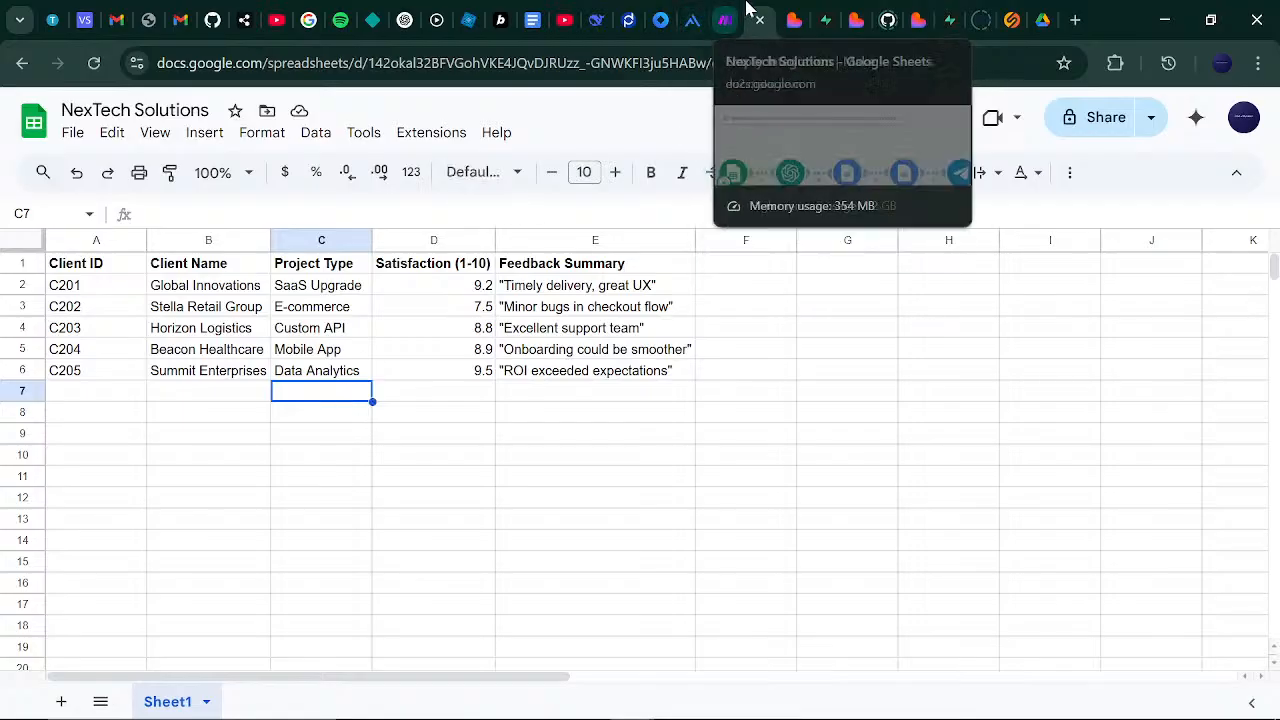
pyautogui.click(725, 16)
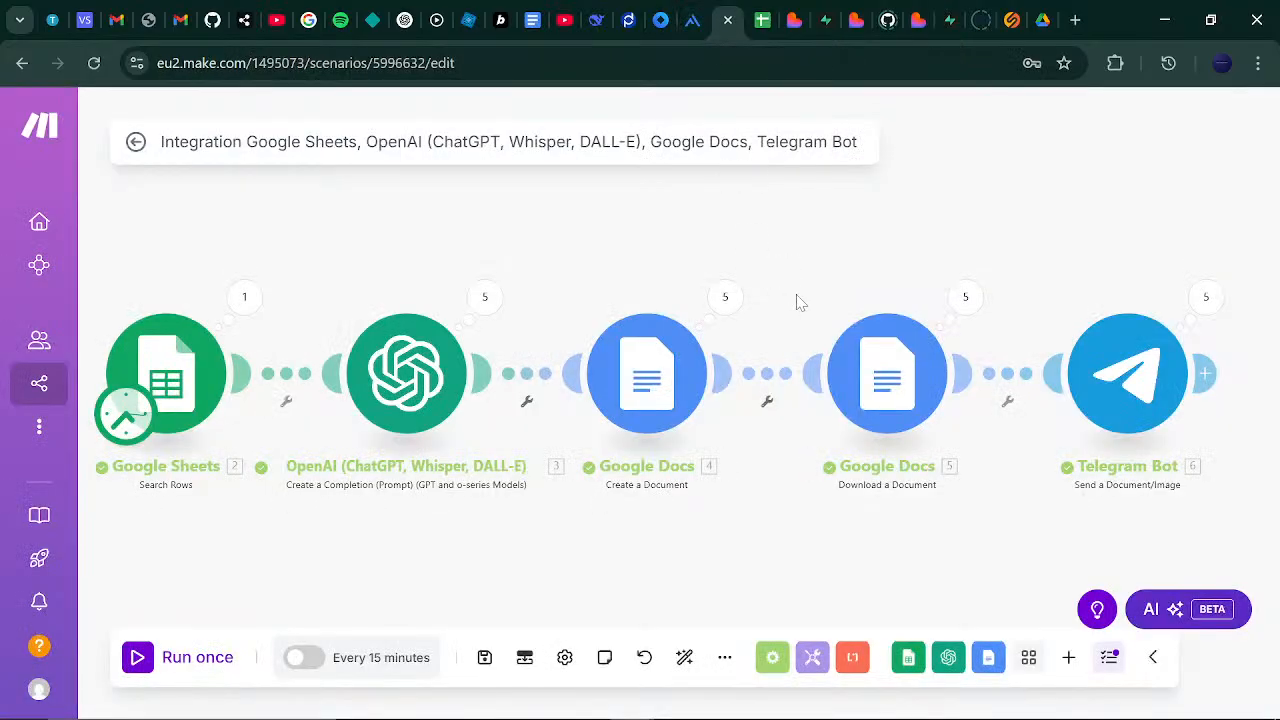